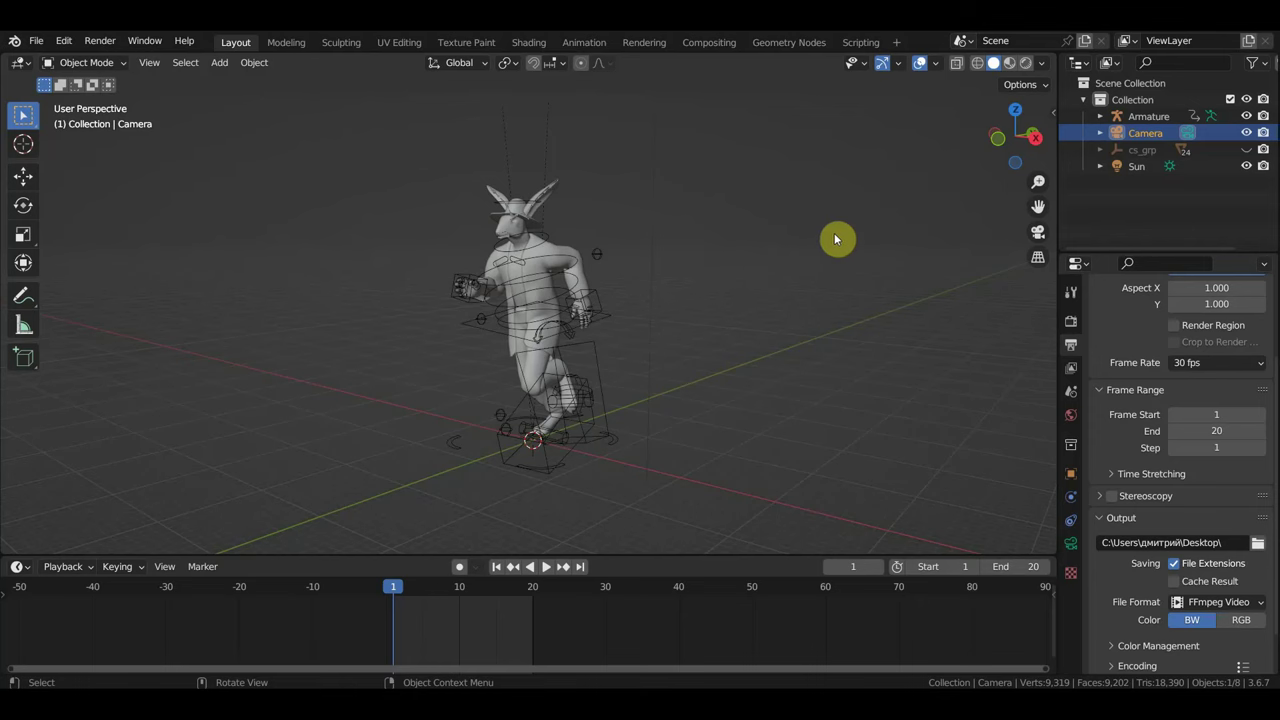
- Orbit the view around the rabbit character to see it from the side
middle_click_drag(728, 253, 957, 251)
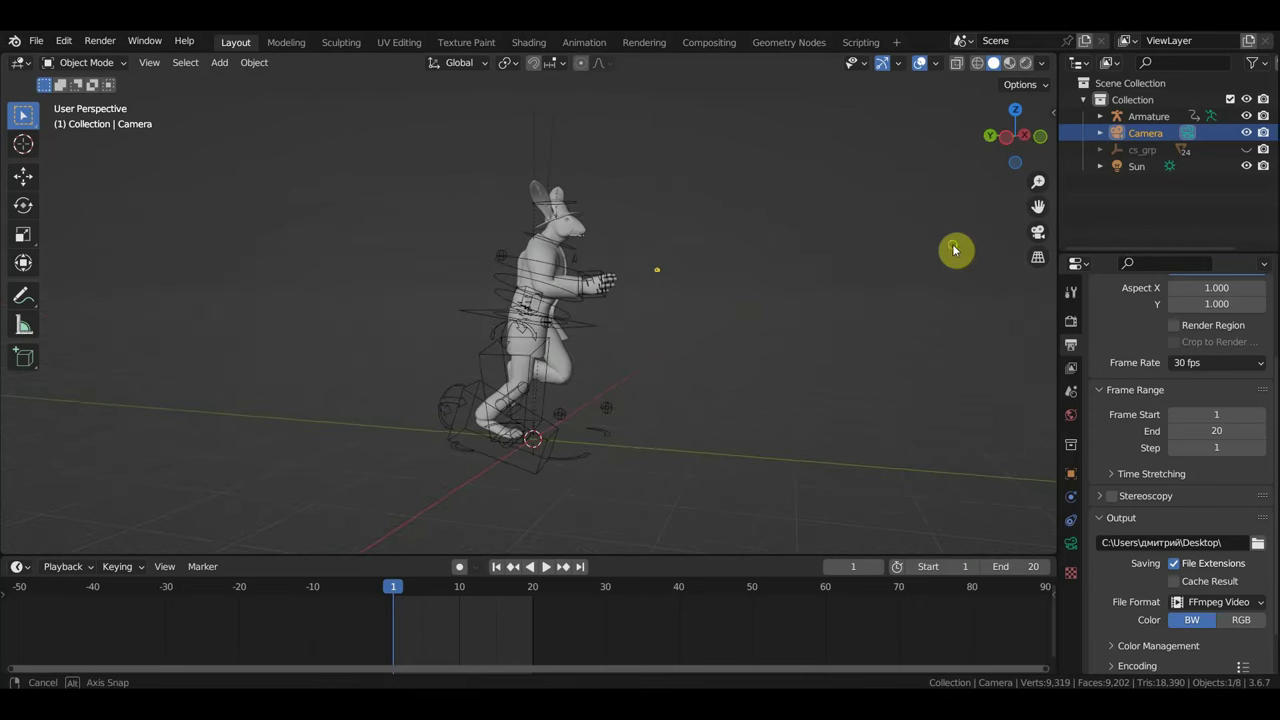
mouse_move(769, 289)
middle_mouse_down()
mouse_move(498, 297)
mouse_move(472, 294)
mouse_move(474, 283)
middle_mouse_up()
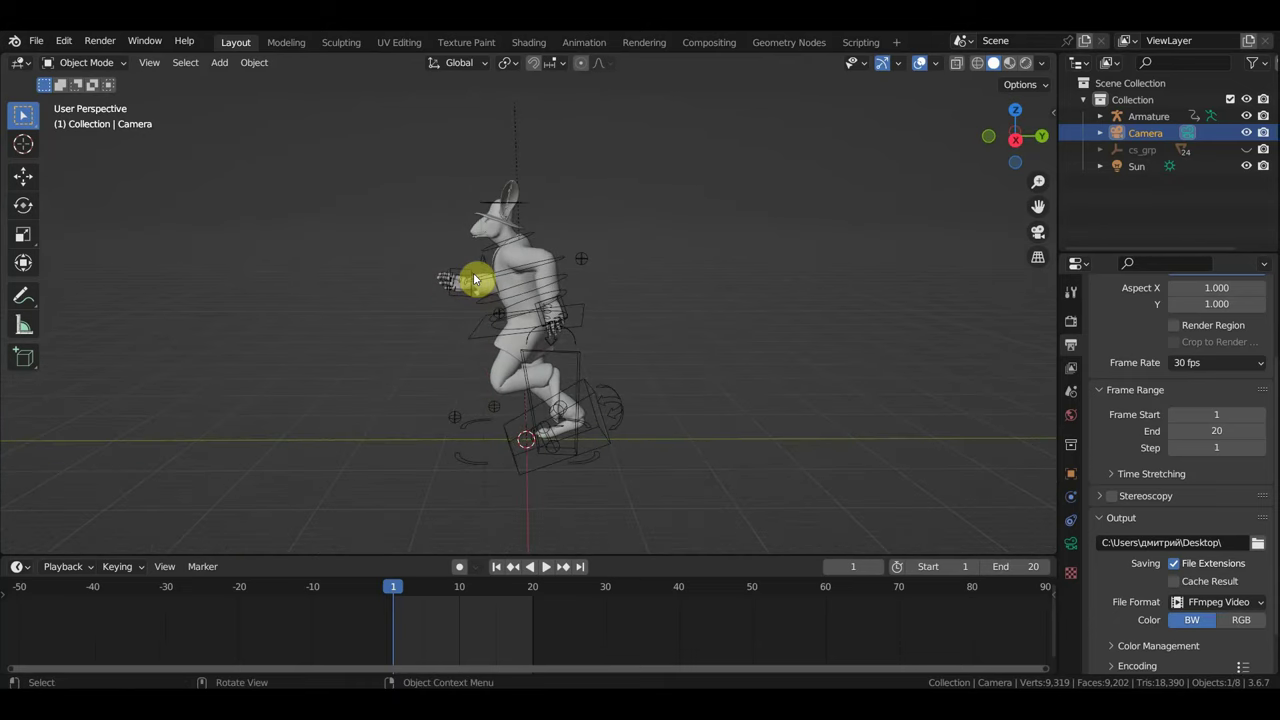
left_click(36, 42)
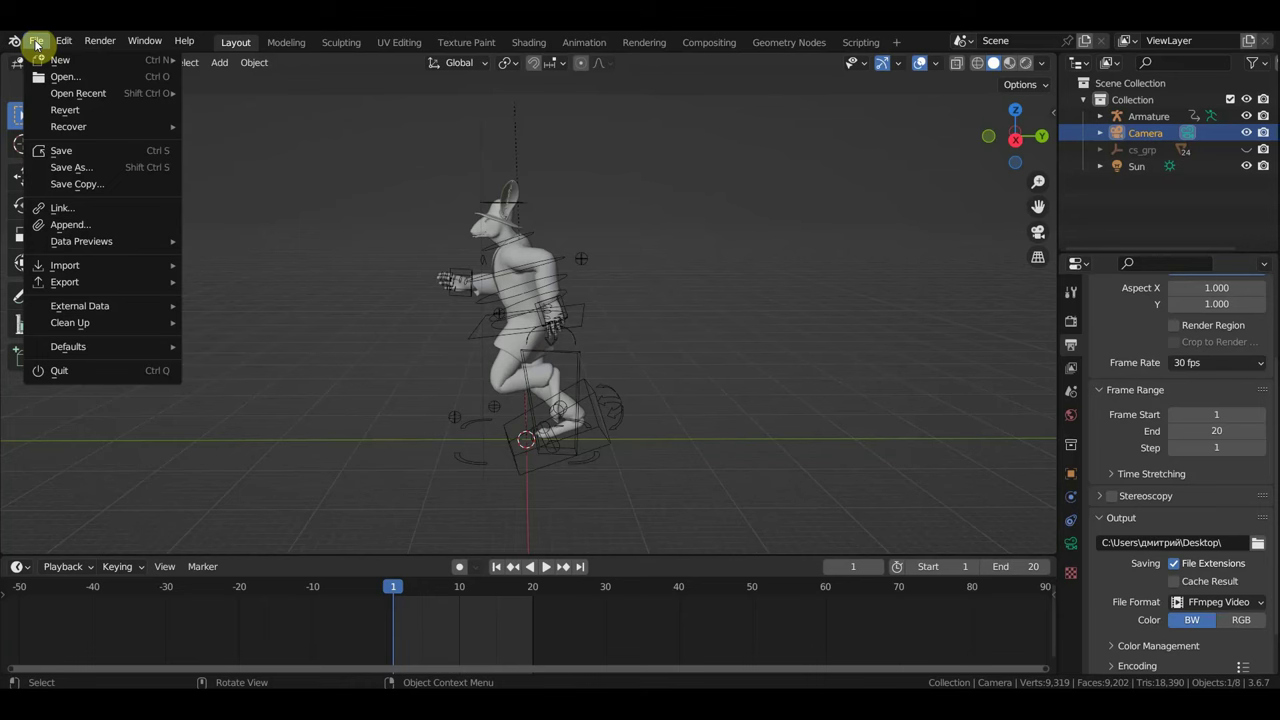
left_click(219, 62)
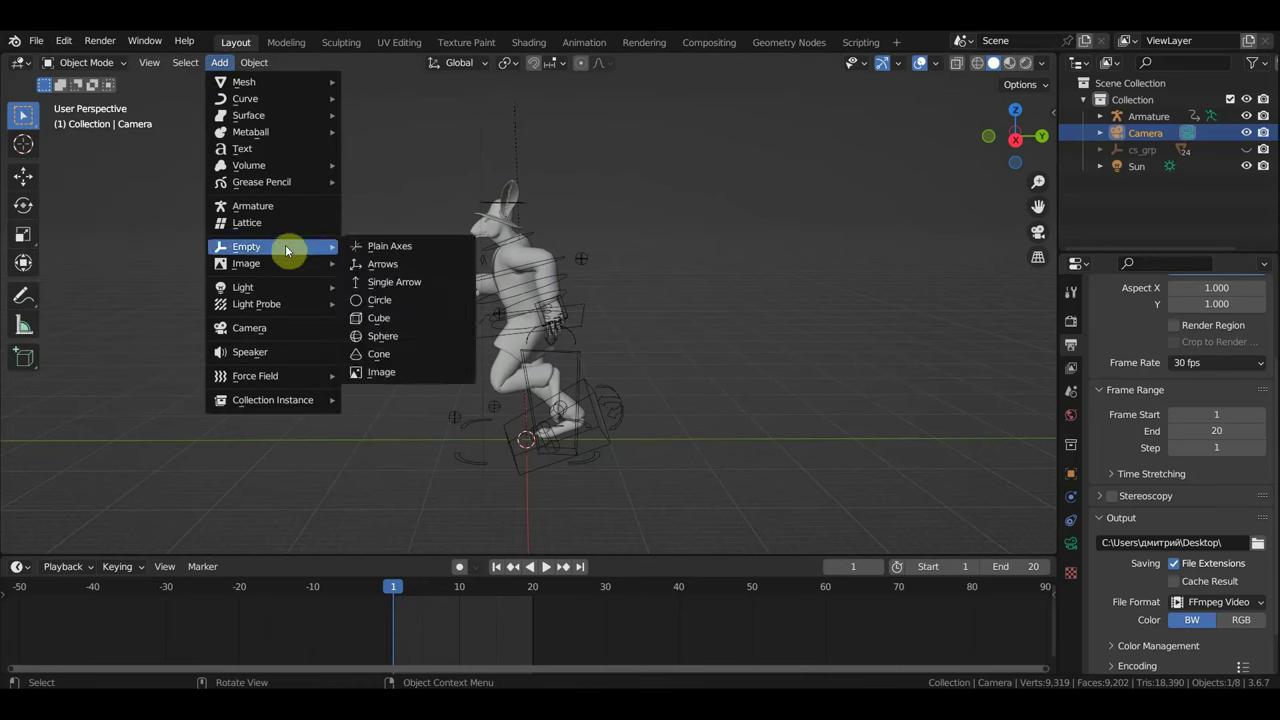
mouse_move(260, 263)
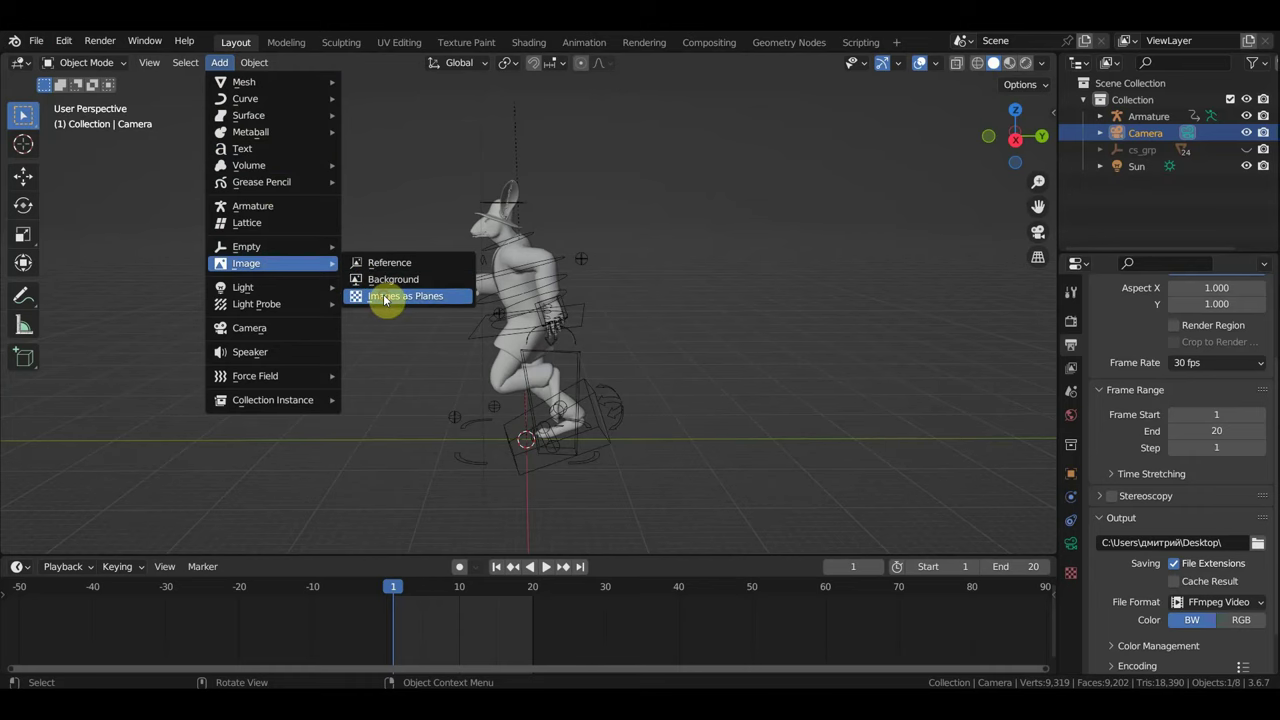
left_click(384, 298)
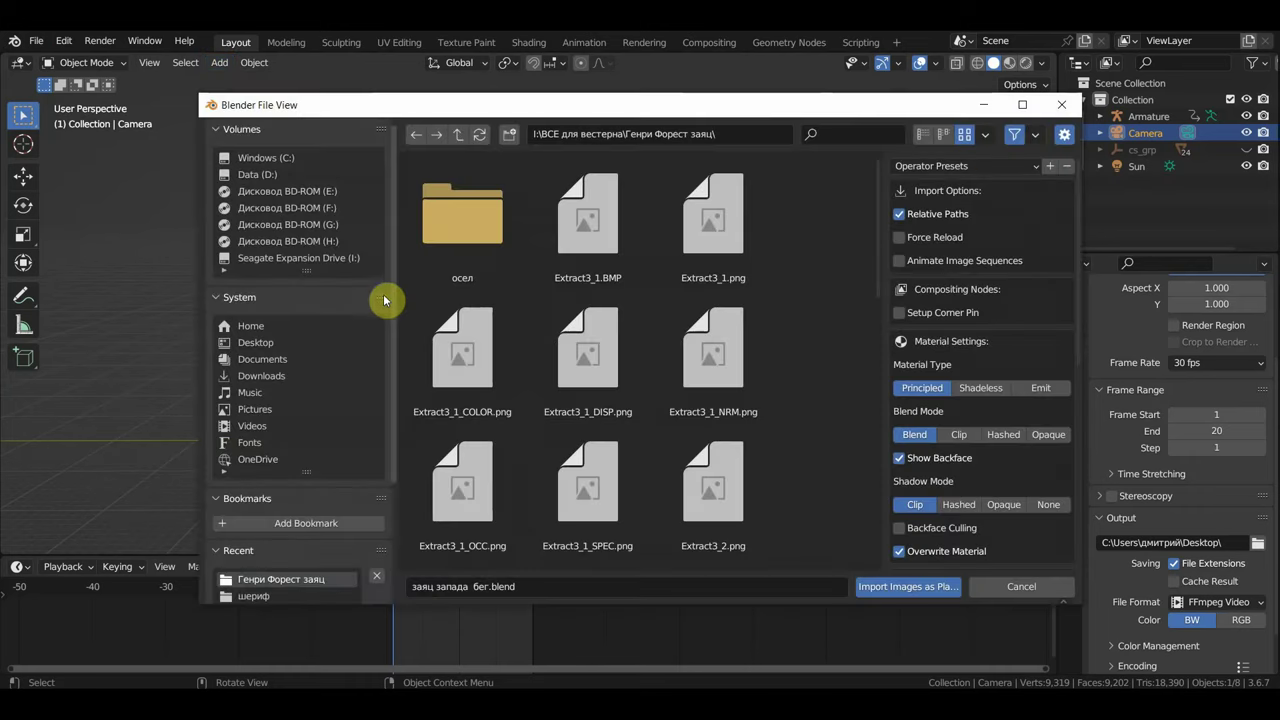
left_click(273, 376)
left_click(712, 215)
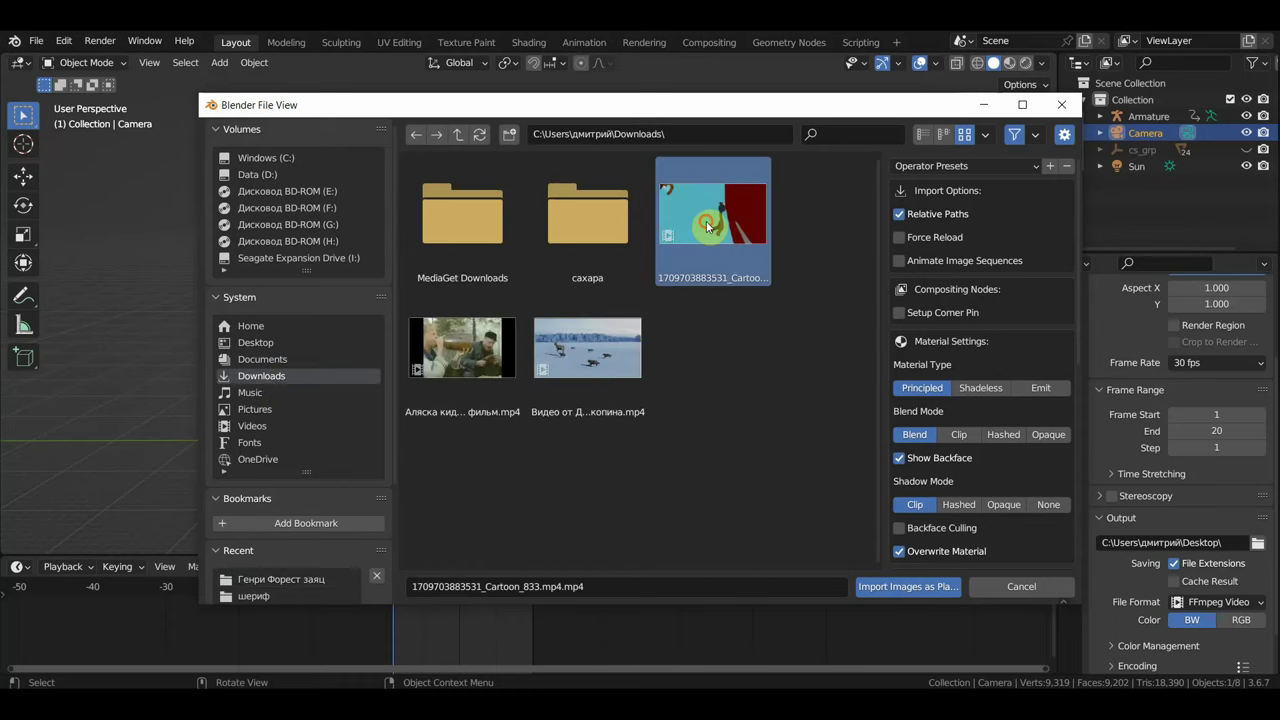
left_click(900, 586)
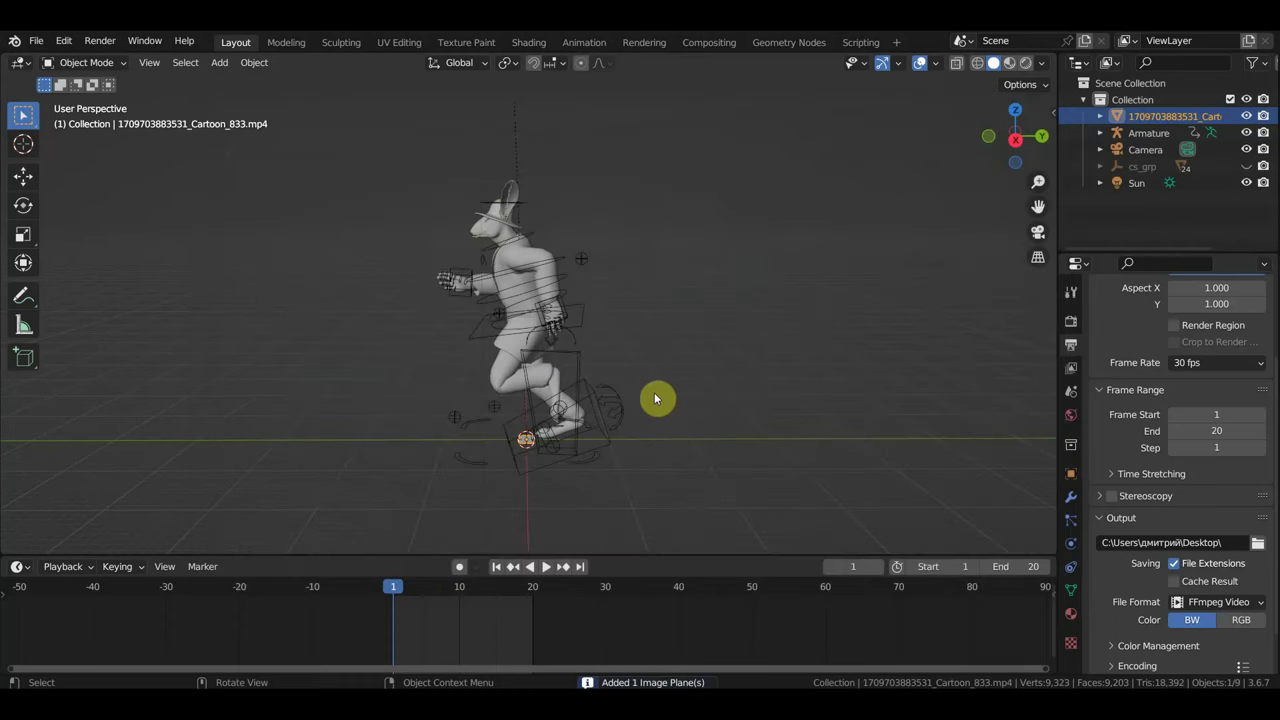
- Enlarge the image plane and switch to Material Preview so the video texture shows
key("s")
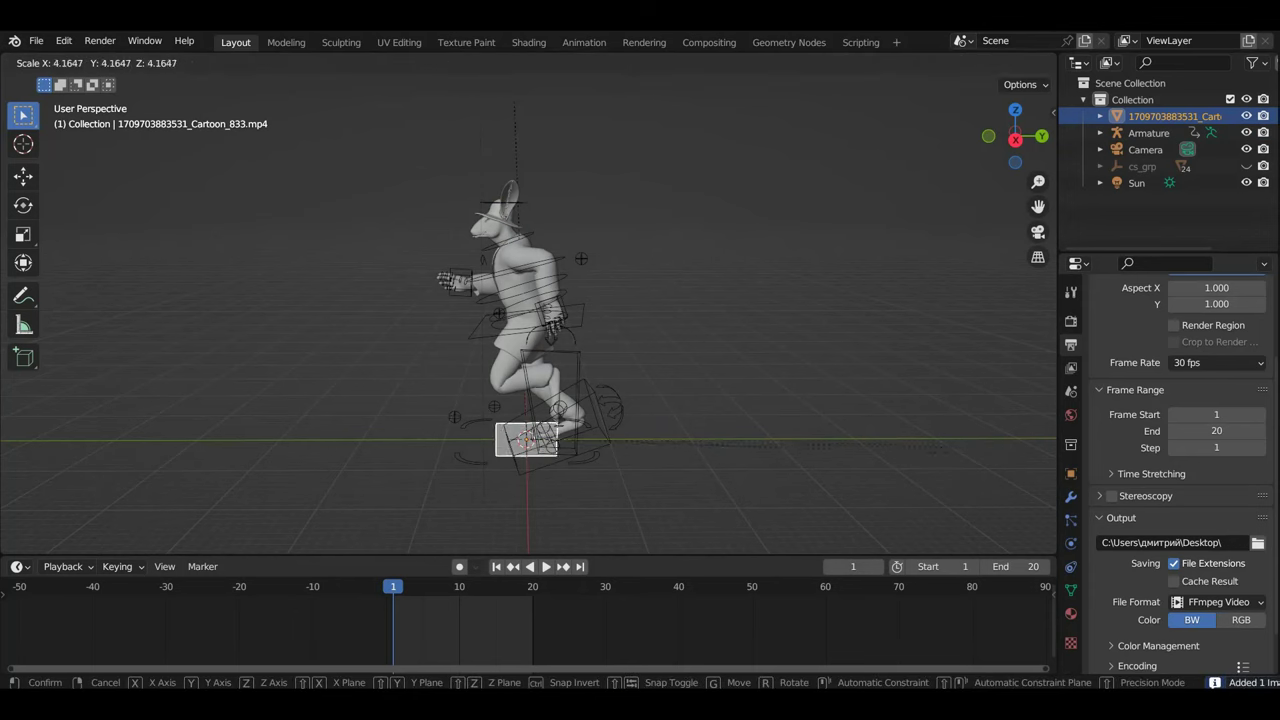
left_click(712, 457)
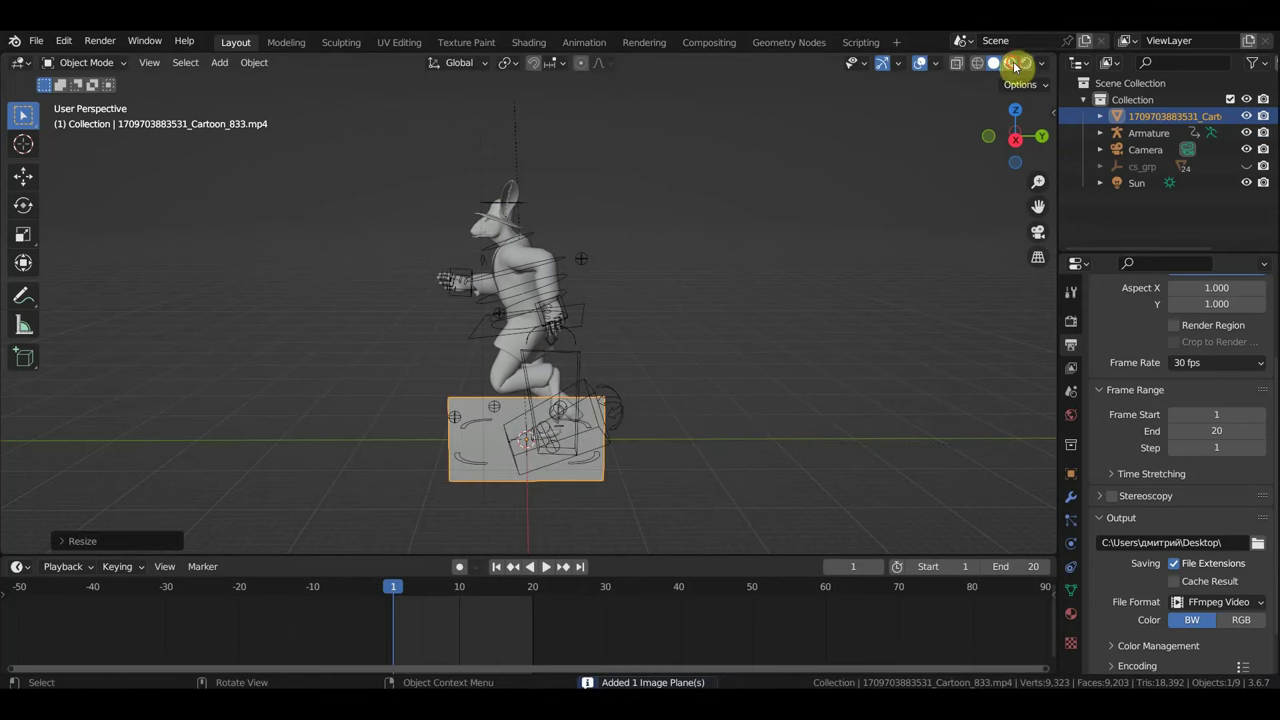
key("z")
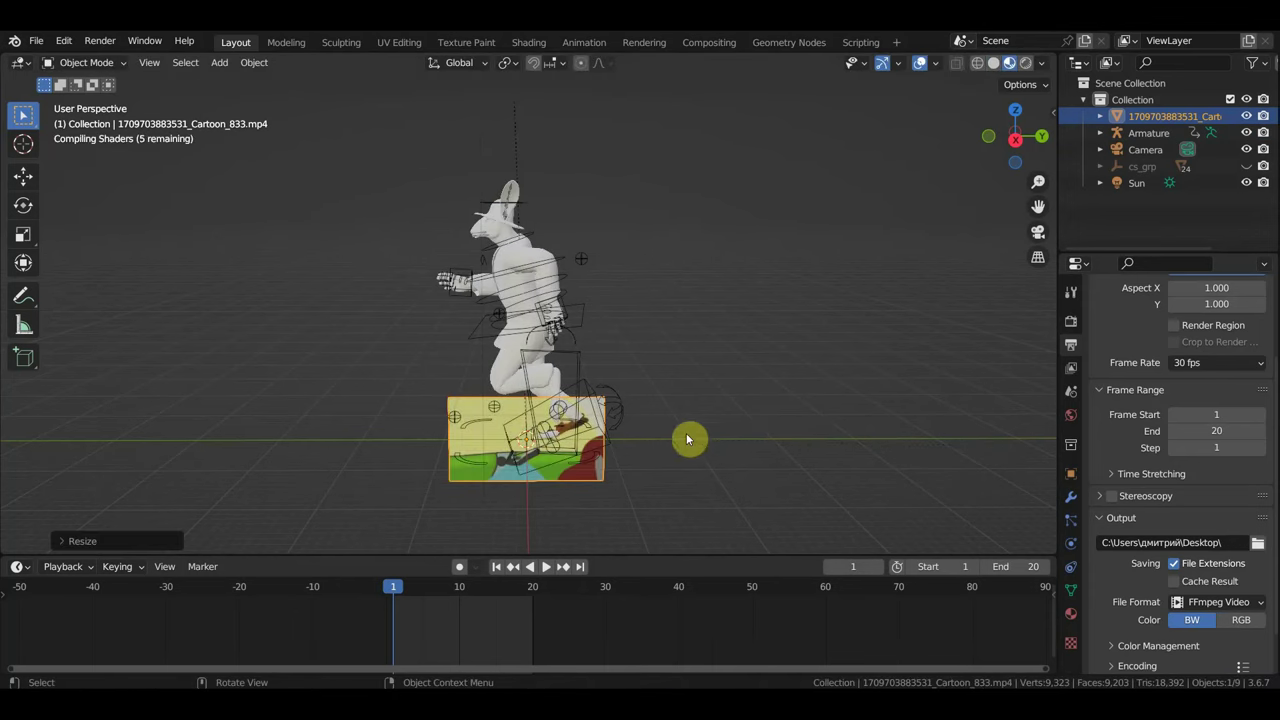
key("s")
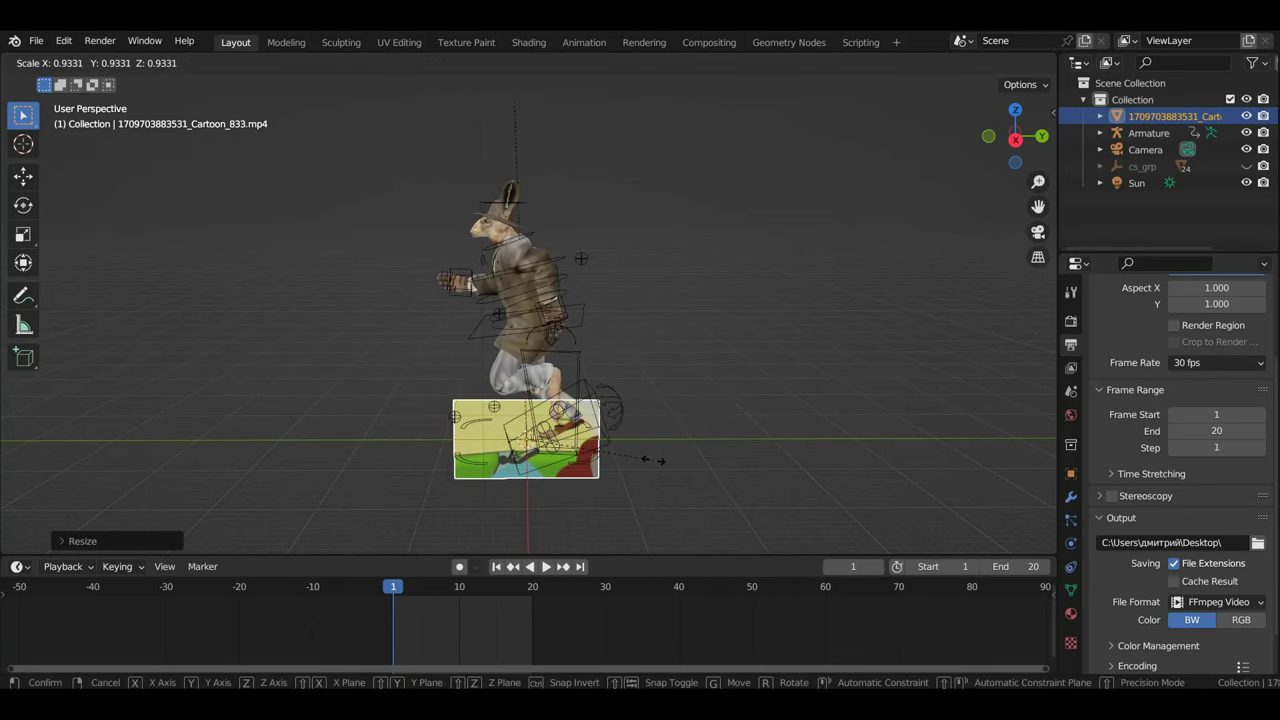
left_click(866, 500)
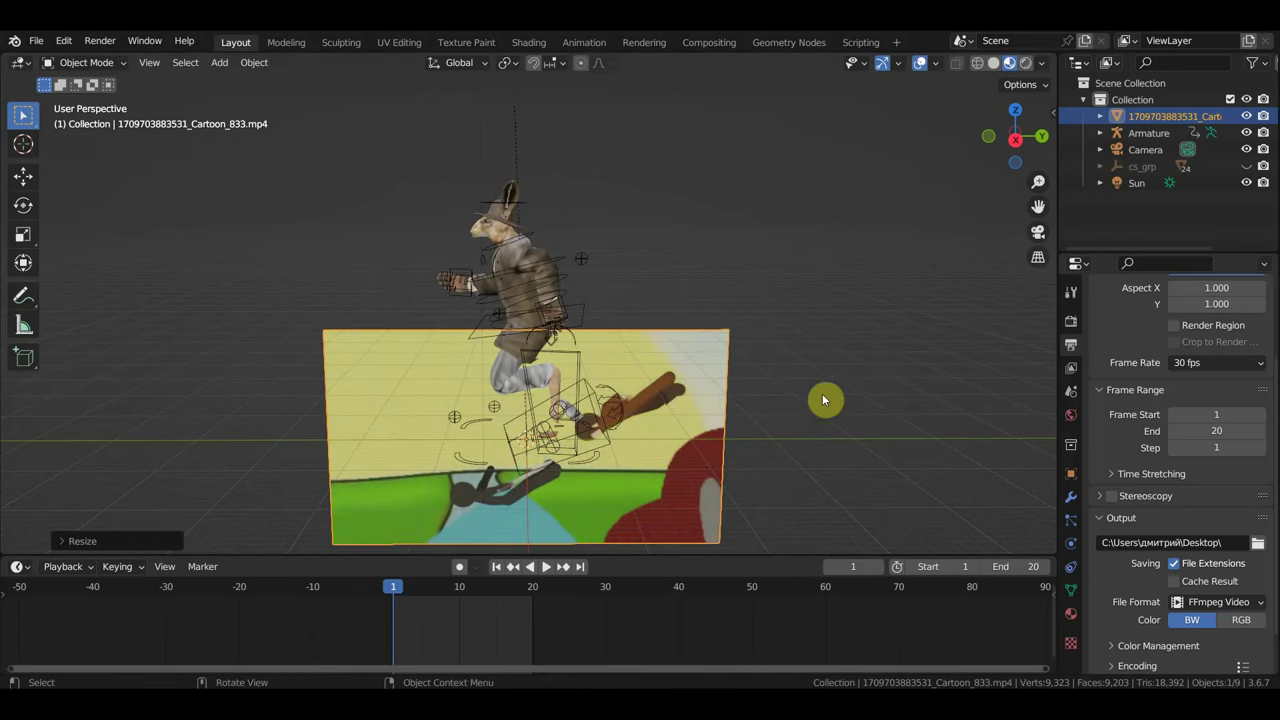
- Stand the plane upright with a roughly 89° rotation and start turning it from top view
key("r")
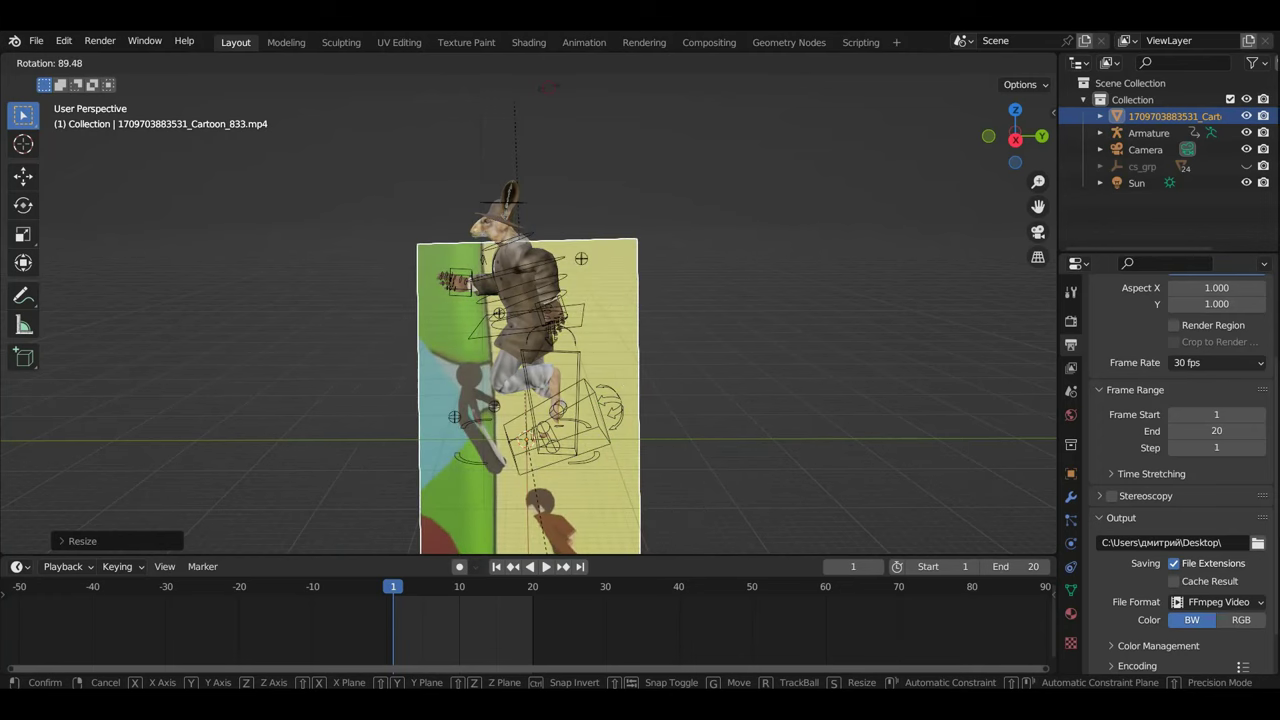
left_click(578, 70)
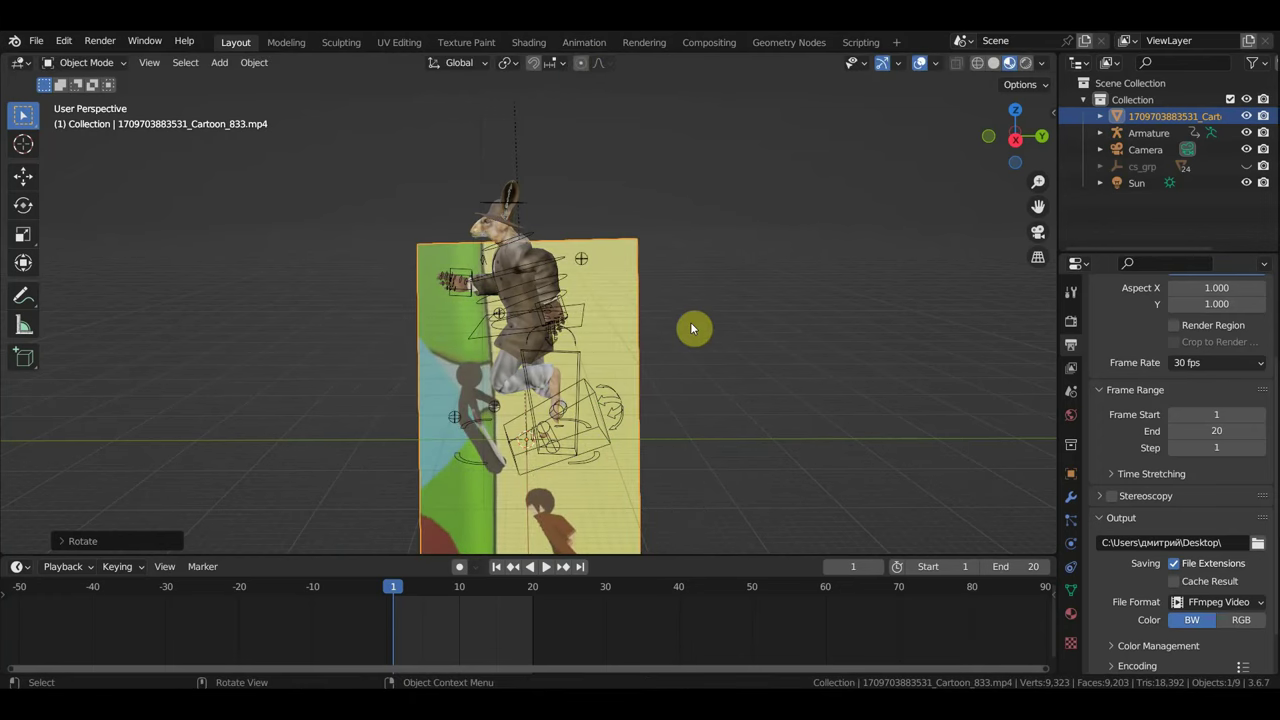
key("KP_7")
key("r")
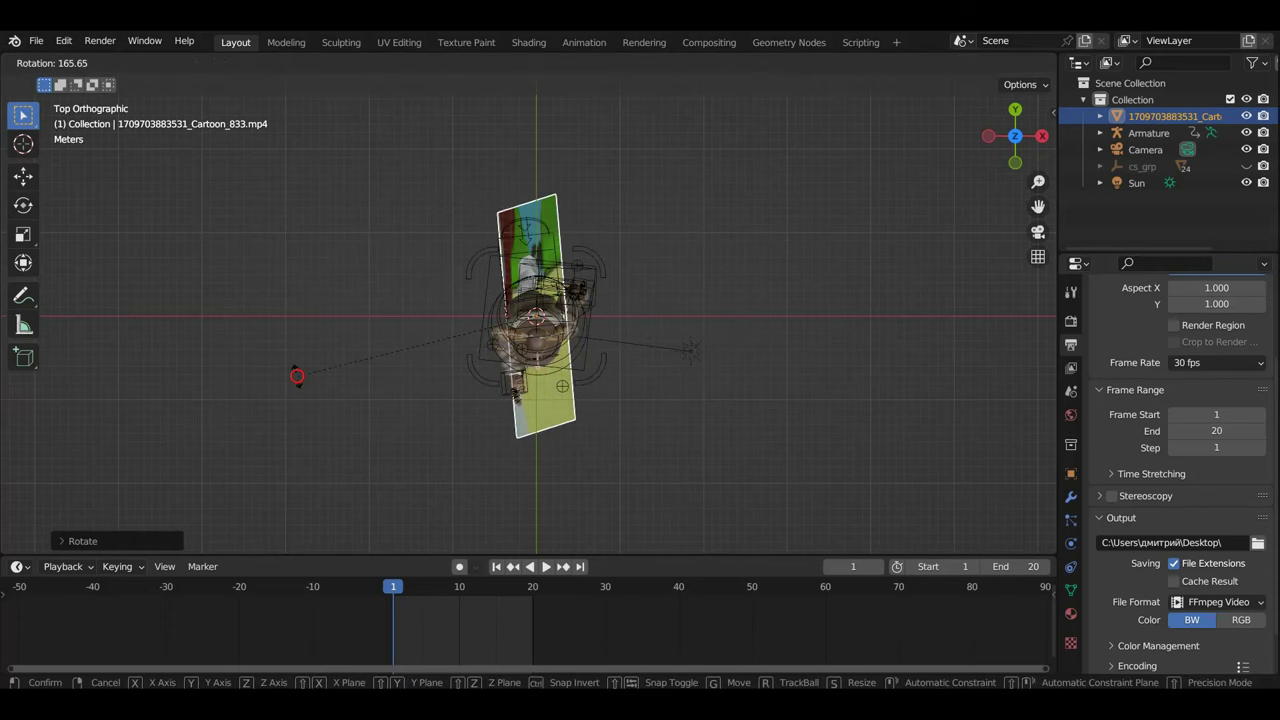
- Finish turning the plane, stand it vertical in front view, and move it left
left_click(303, 376)
key("KP_1")
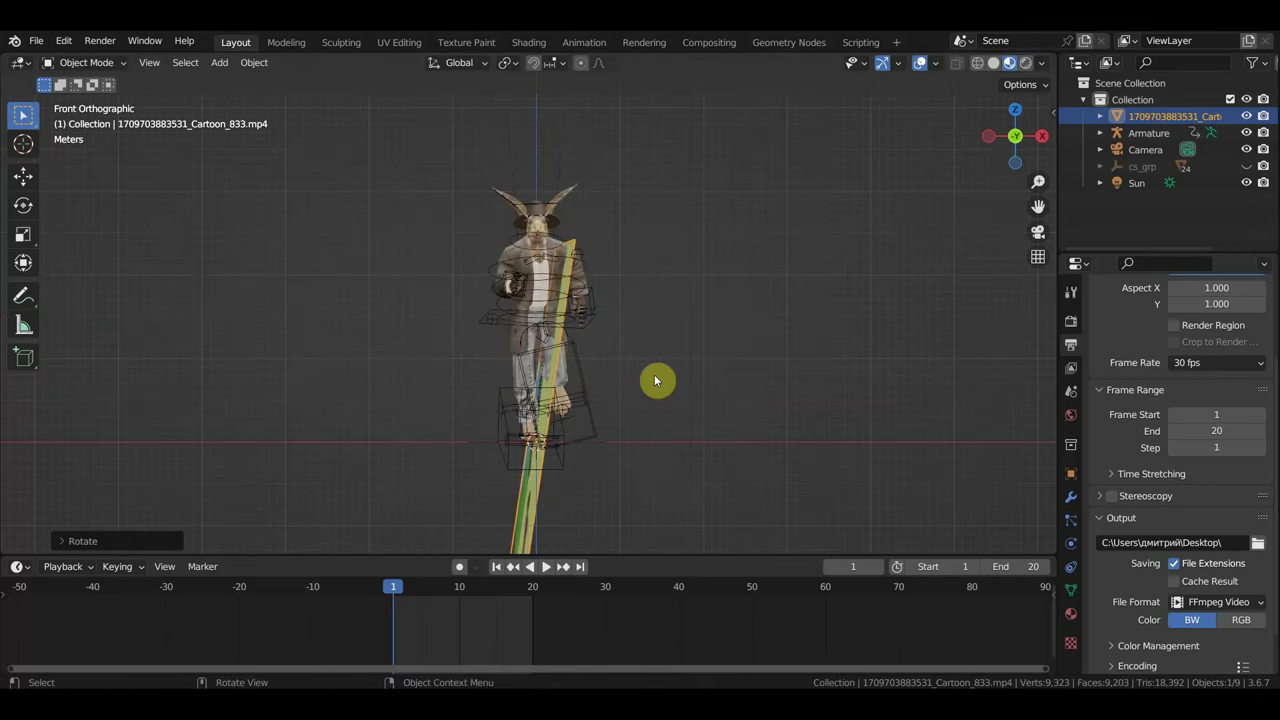
key("r")
left_click(656, 373)
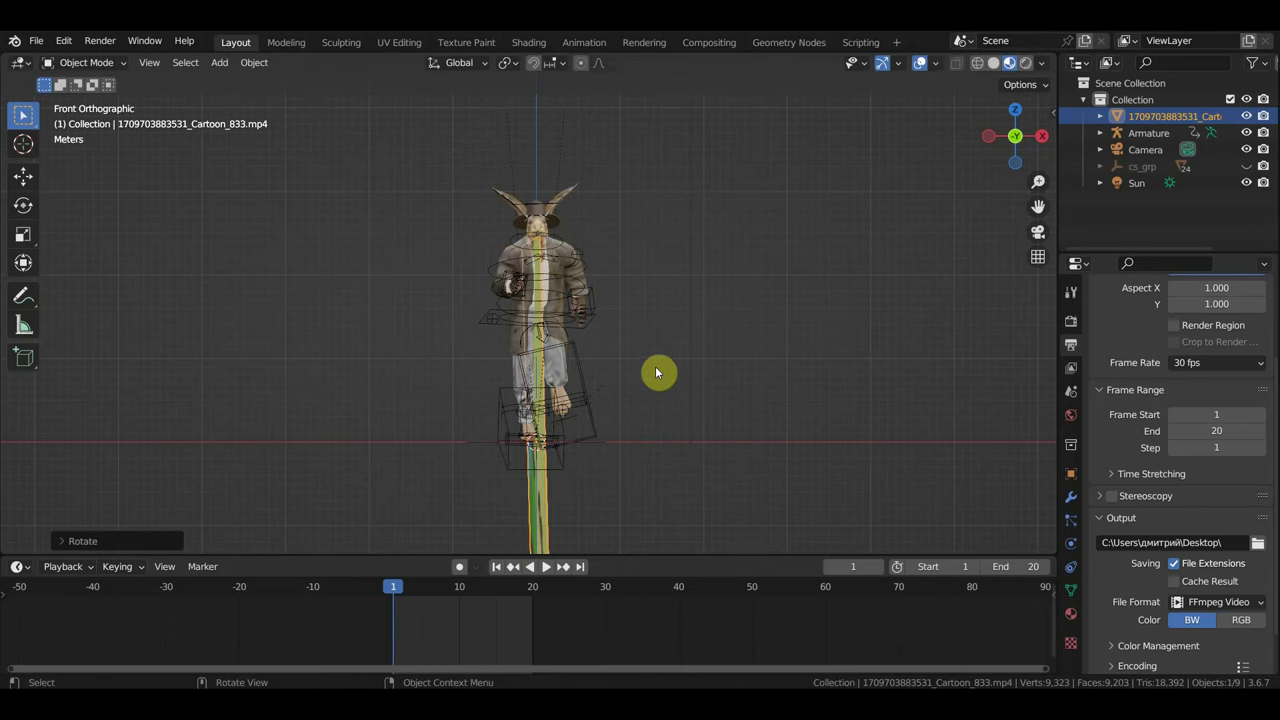
key("g")
left_click(447, 253)
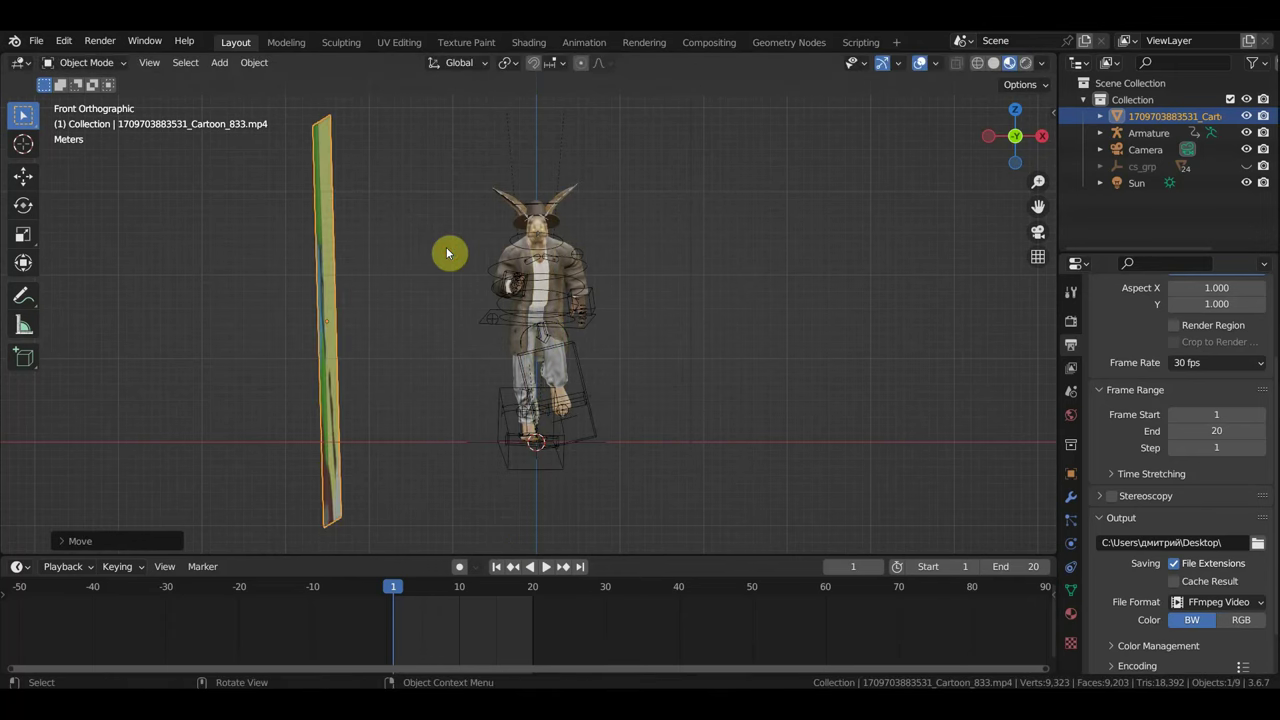
- In right side view, straighten the plane, set it behind the character, and advance the frame
key("KP_3")
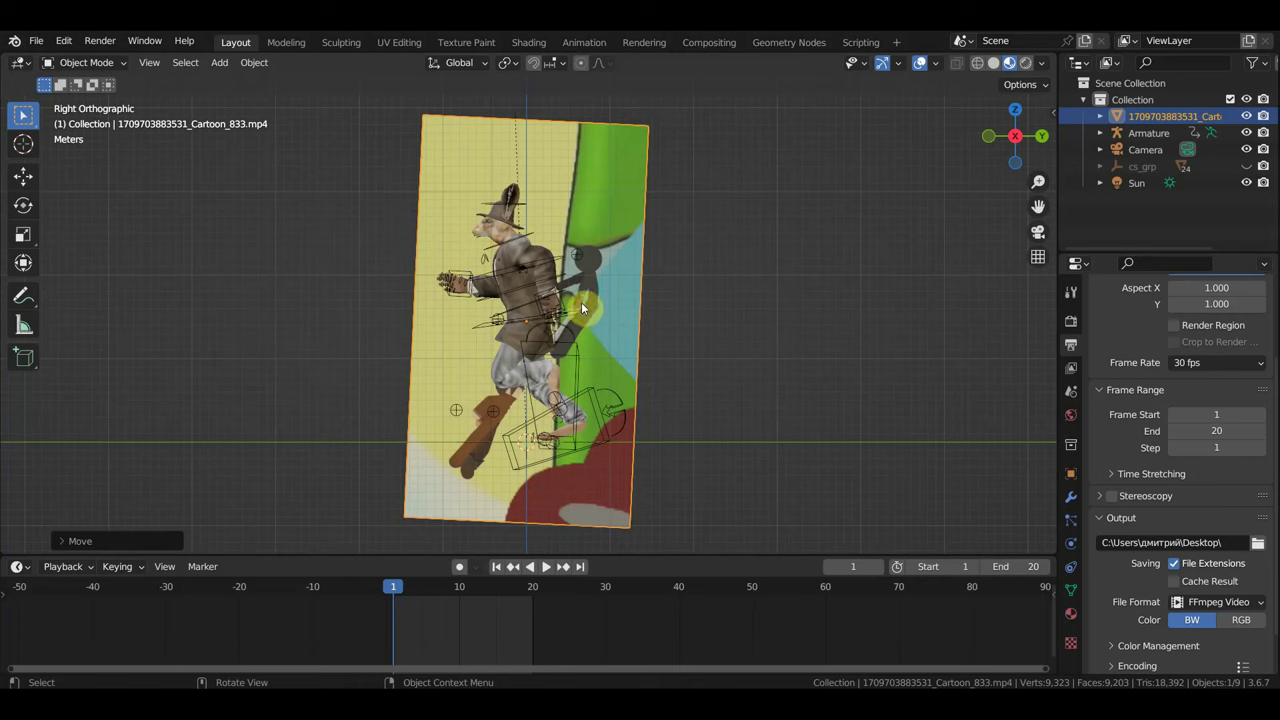
key("r")
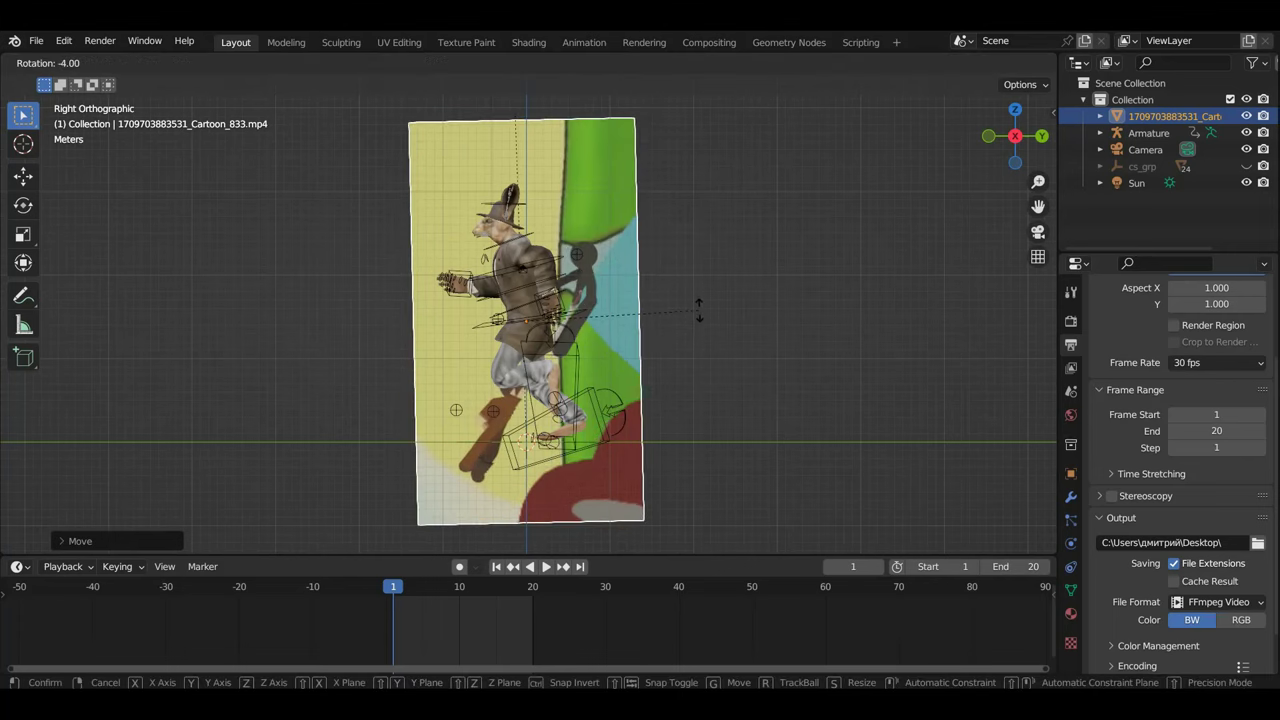
left_click(700, 317)
key("g")
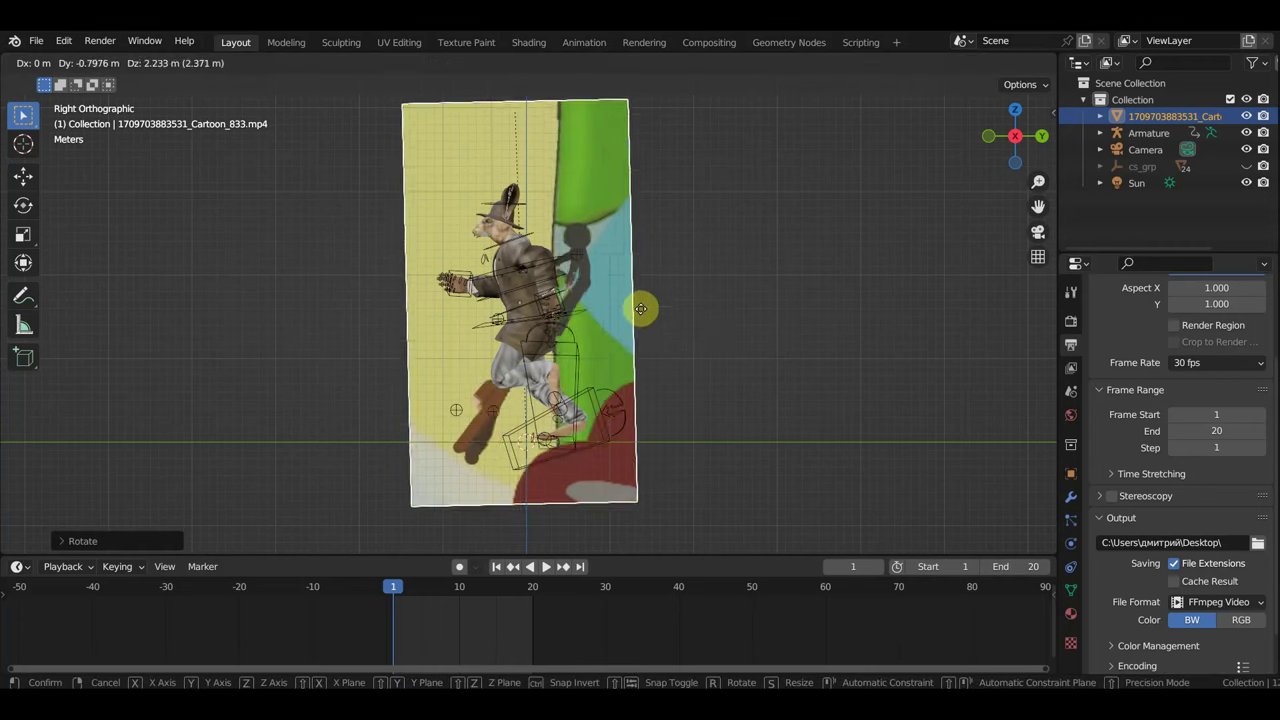
left_click(508, 341)
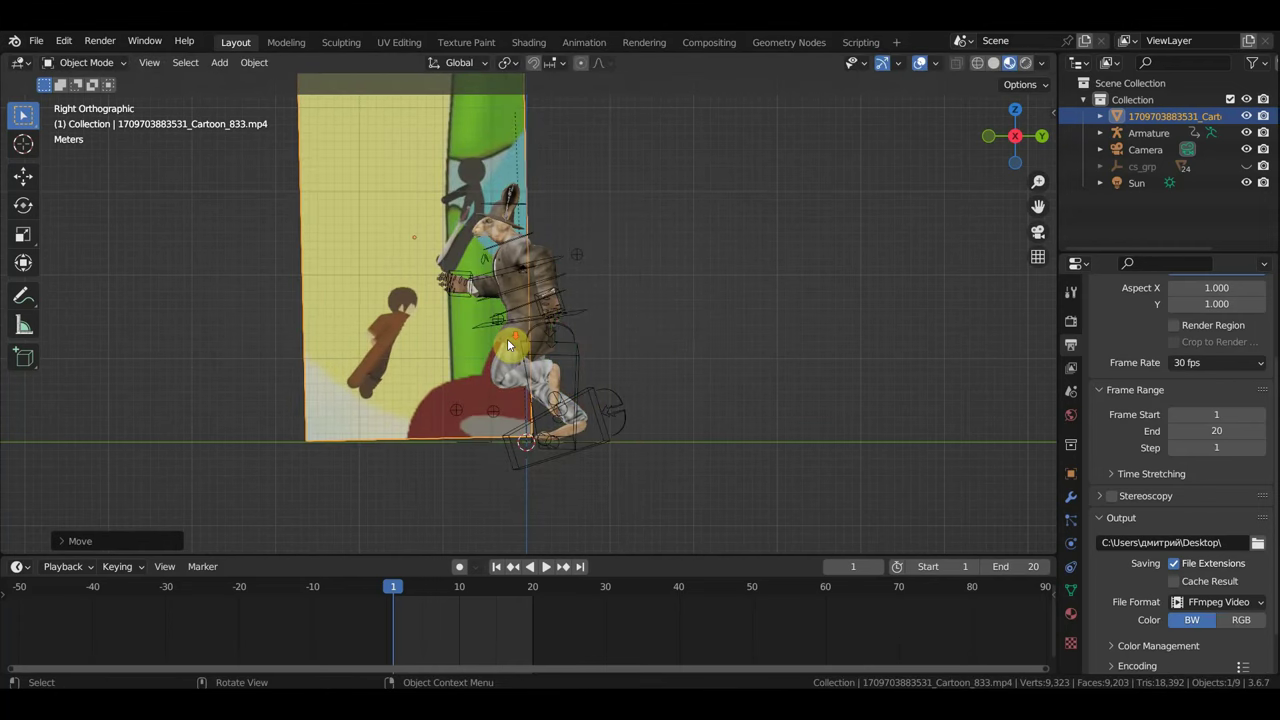
scroll(507, 343, "down", 3)
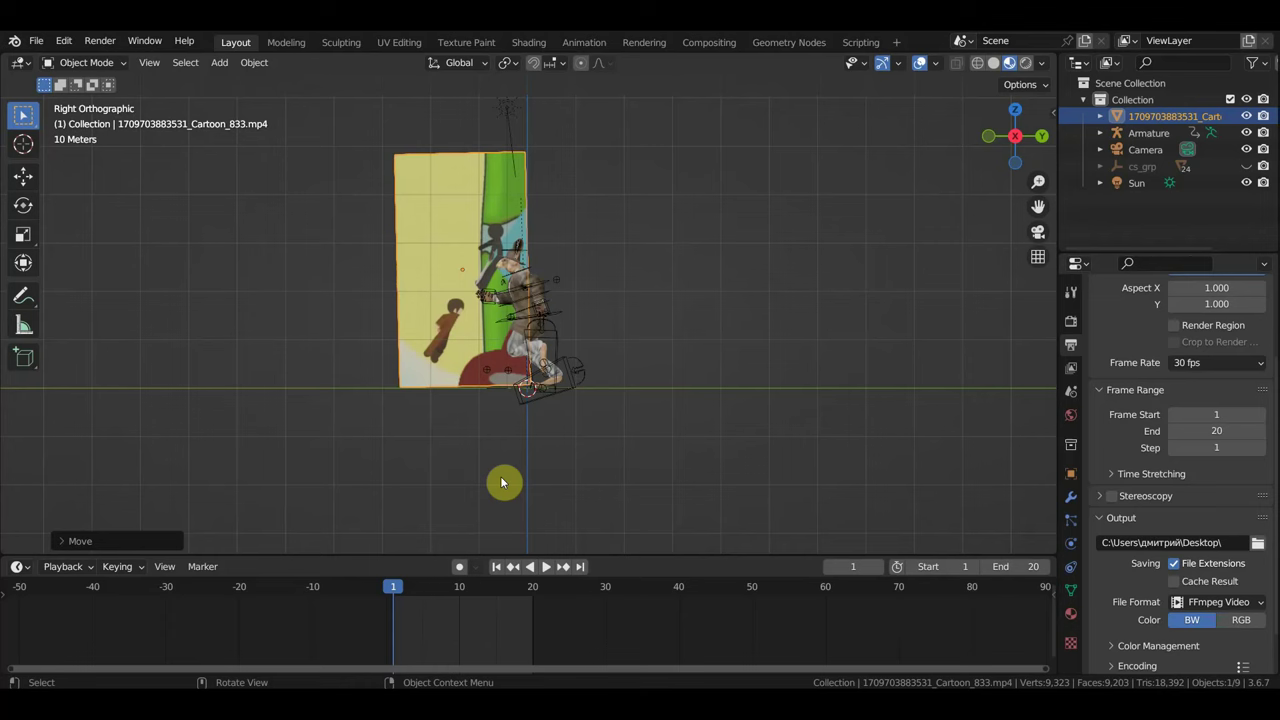
left_click_drag(396, 587, 643, 590)
- Rotate the plane at frame 35 and about 85° at frame 58, ending at frame 75
key("r")
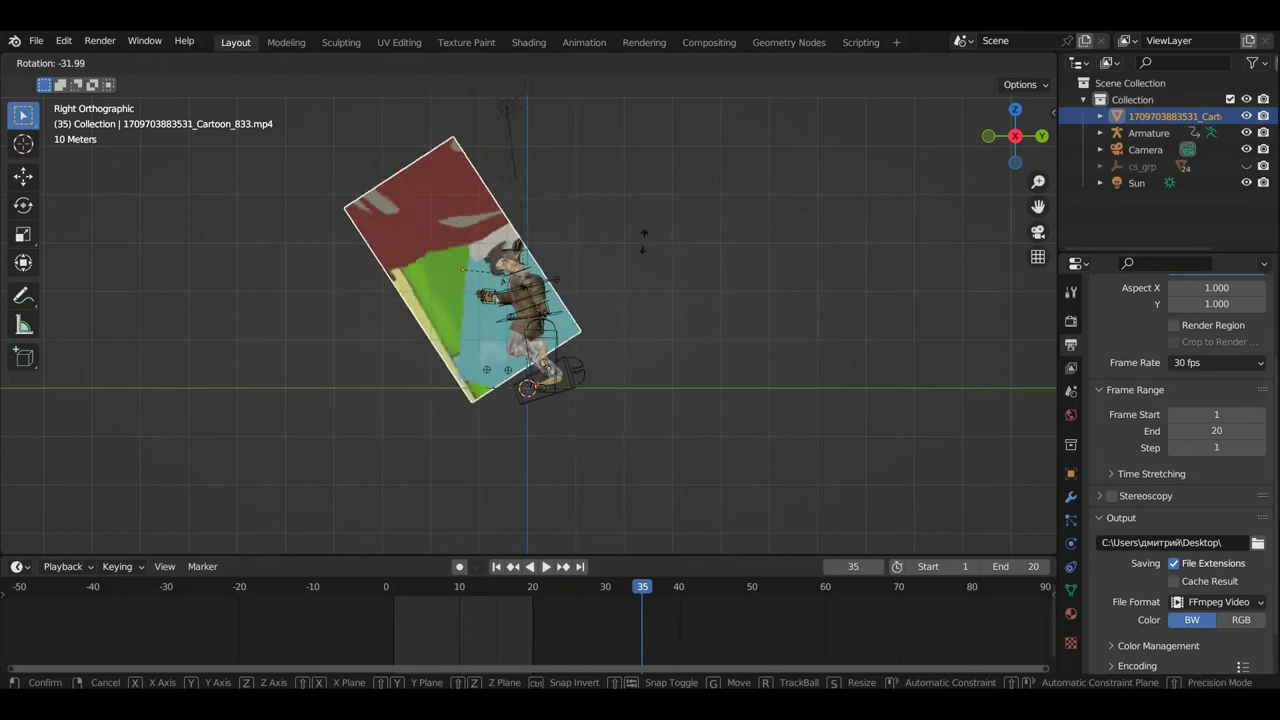
left_click(306, 147)
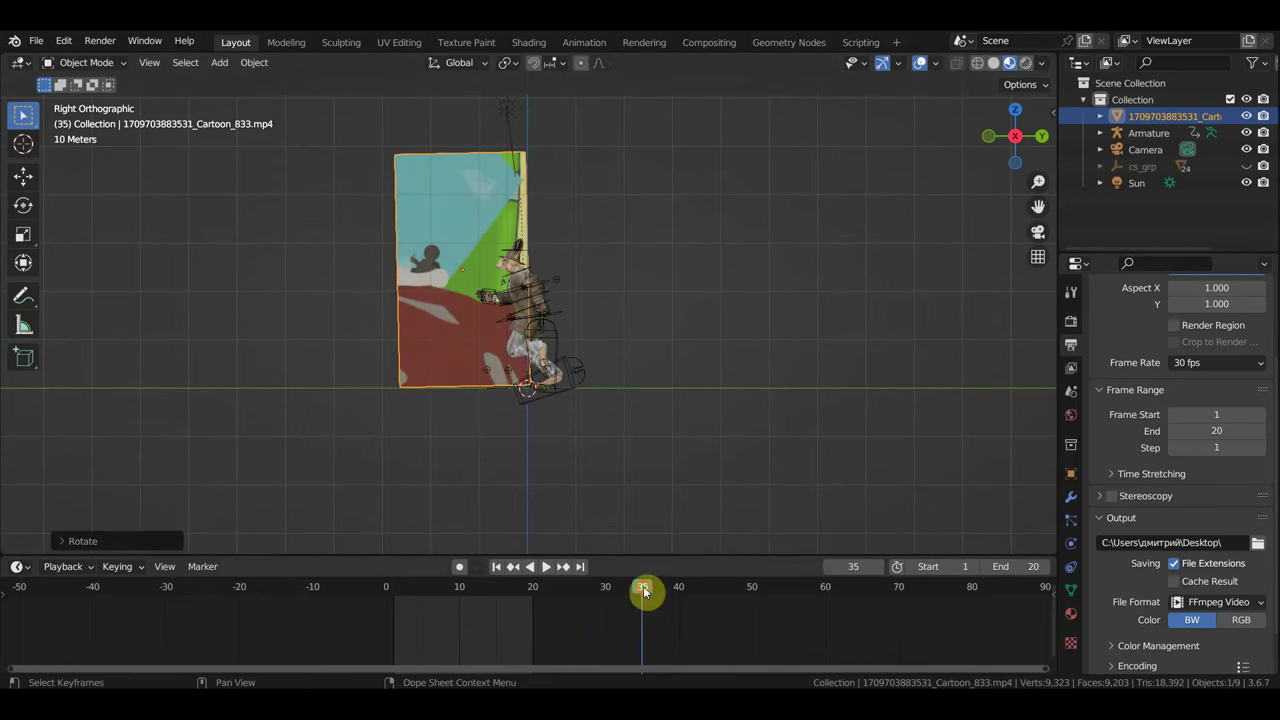
left_click_drag(643, 591, 811, 603)
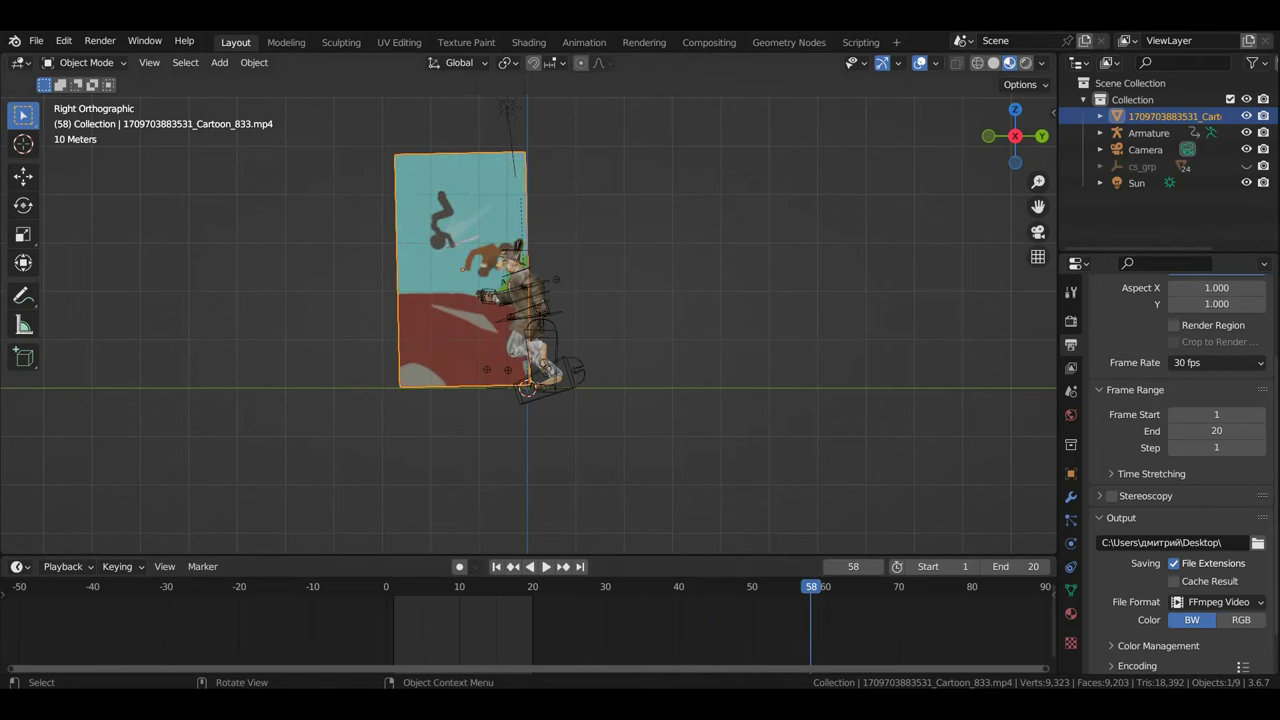
key("r")
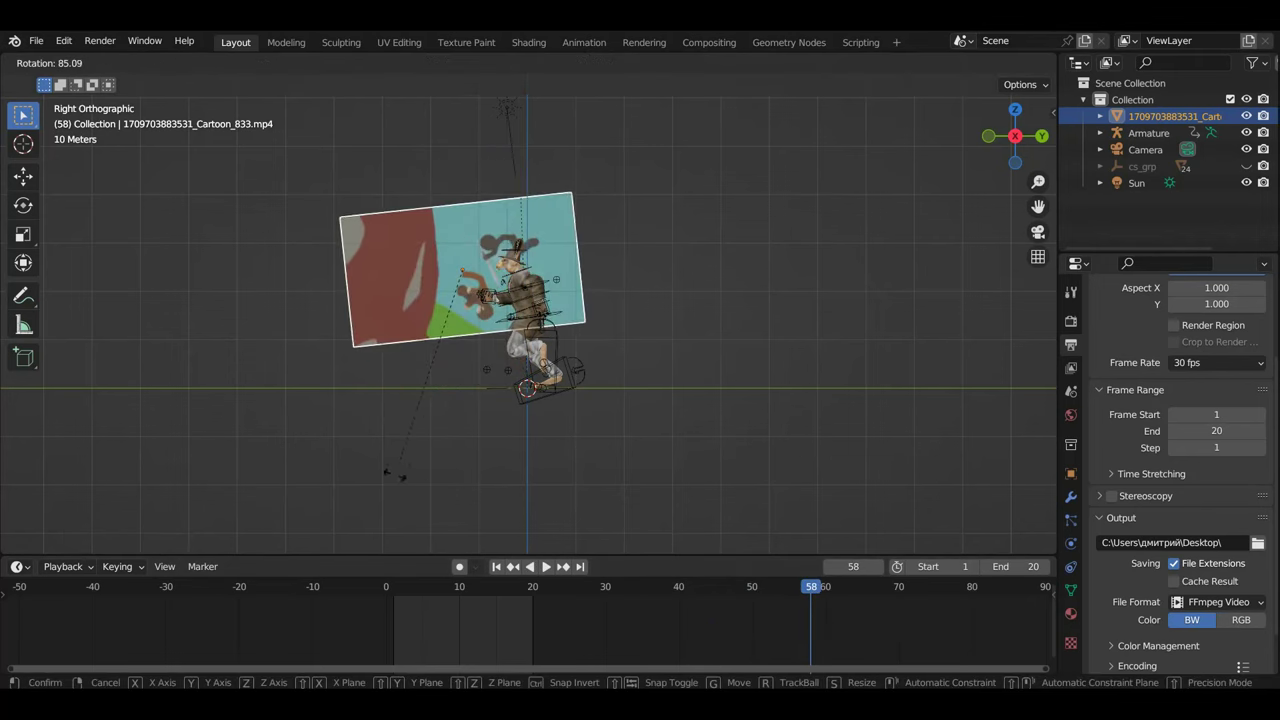
left_click(367, 467)
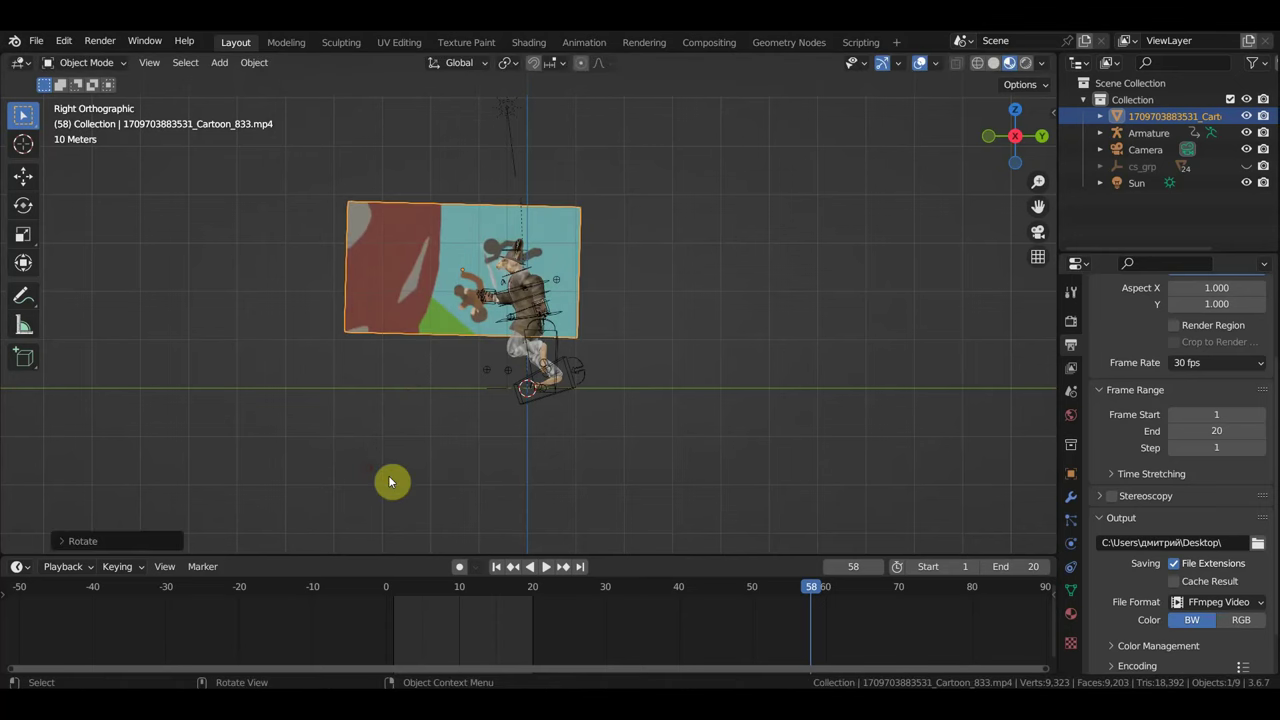
mouse_move(815, 597)
left_mouse_down()
mouse_move(935, 593)
mouse_move(877, 590)
left_mouse_up()
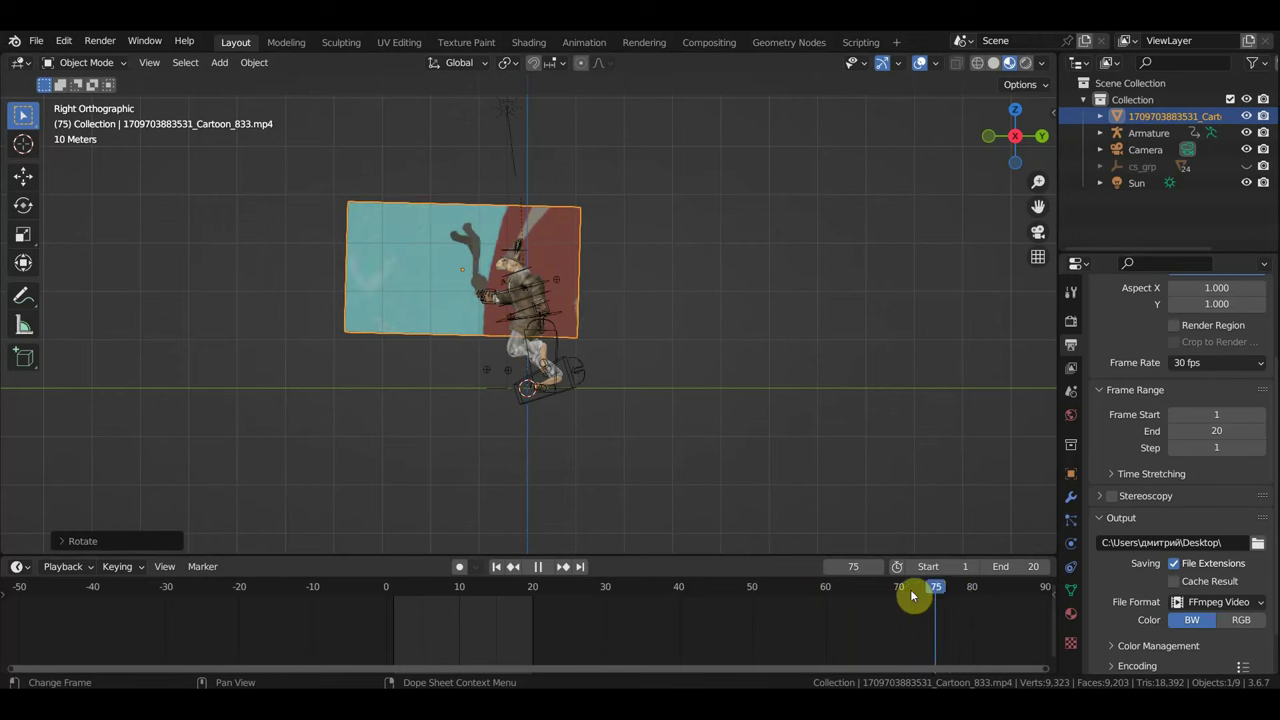
- Rotate the video plane in front and side views and move it just above the character's head
key("KP_1")
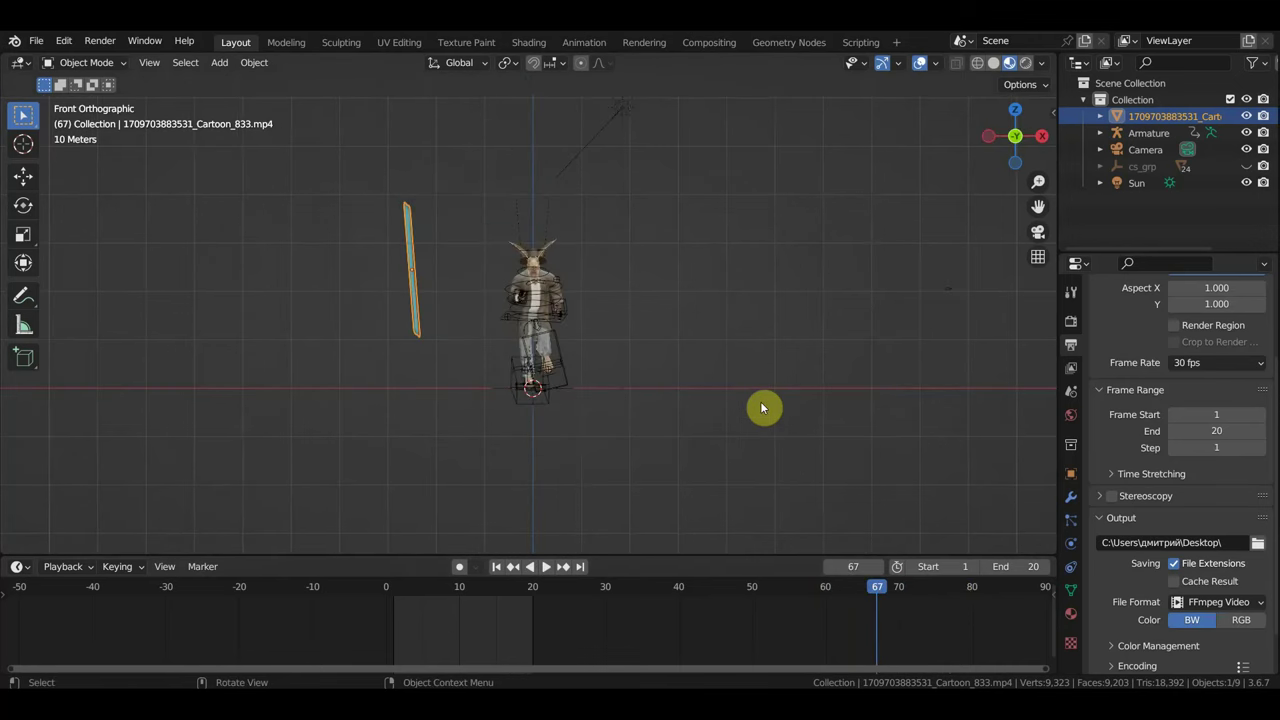
key("r")
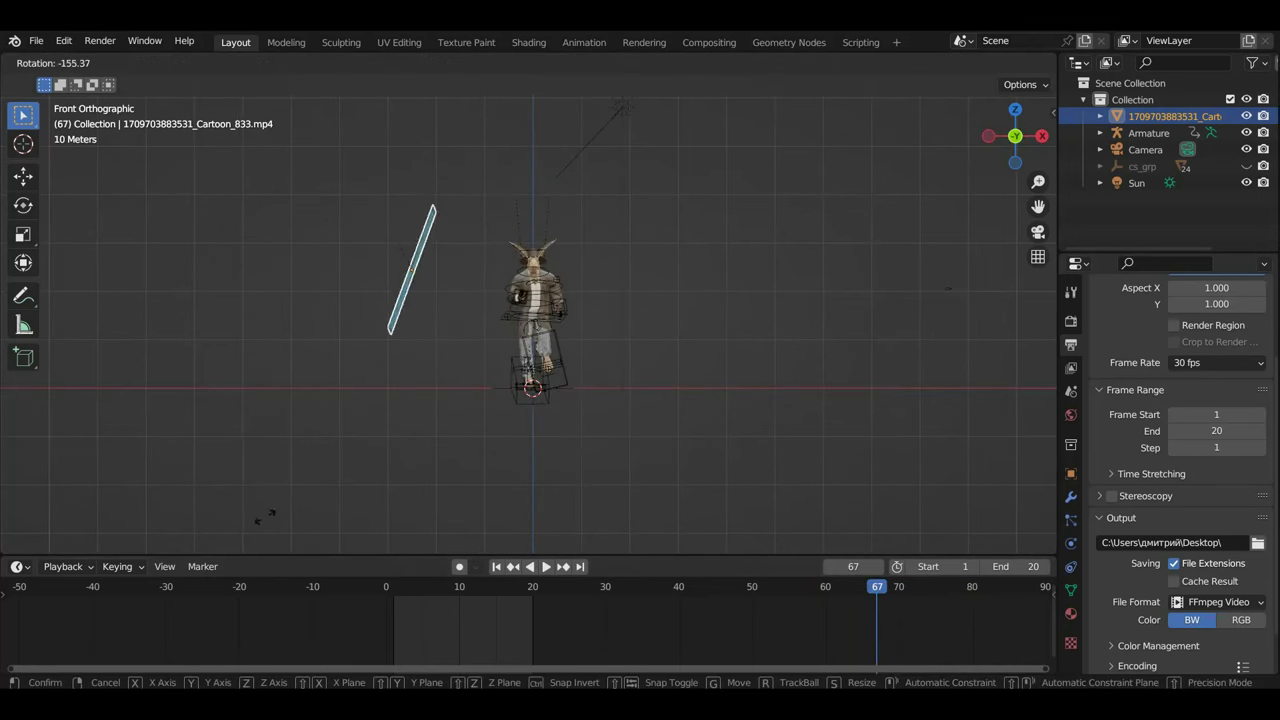
left_click(200, 123)
key("KP_3")
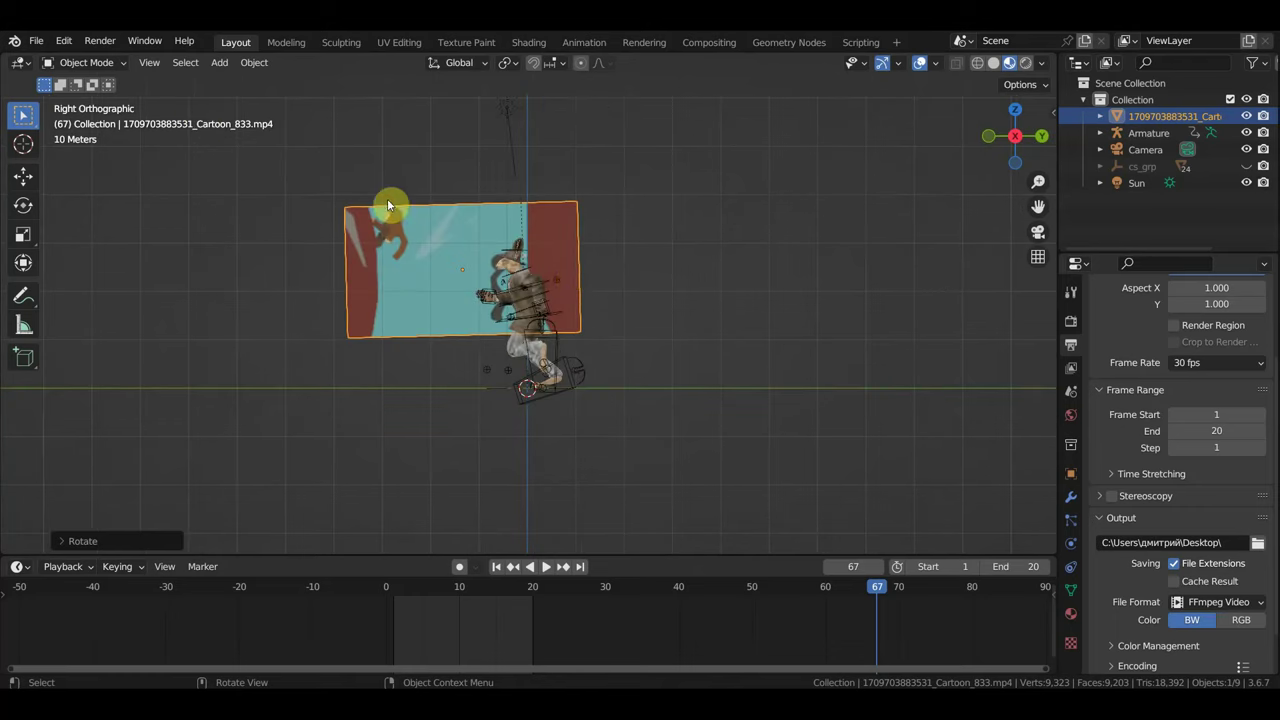
key("r")
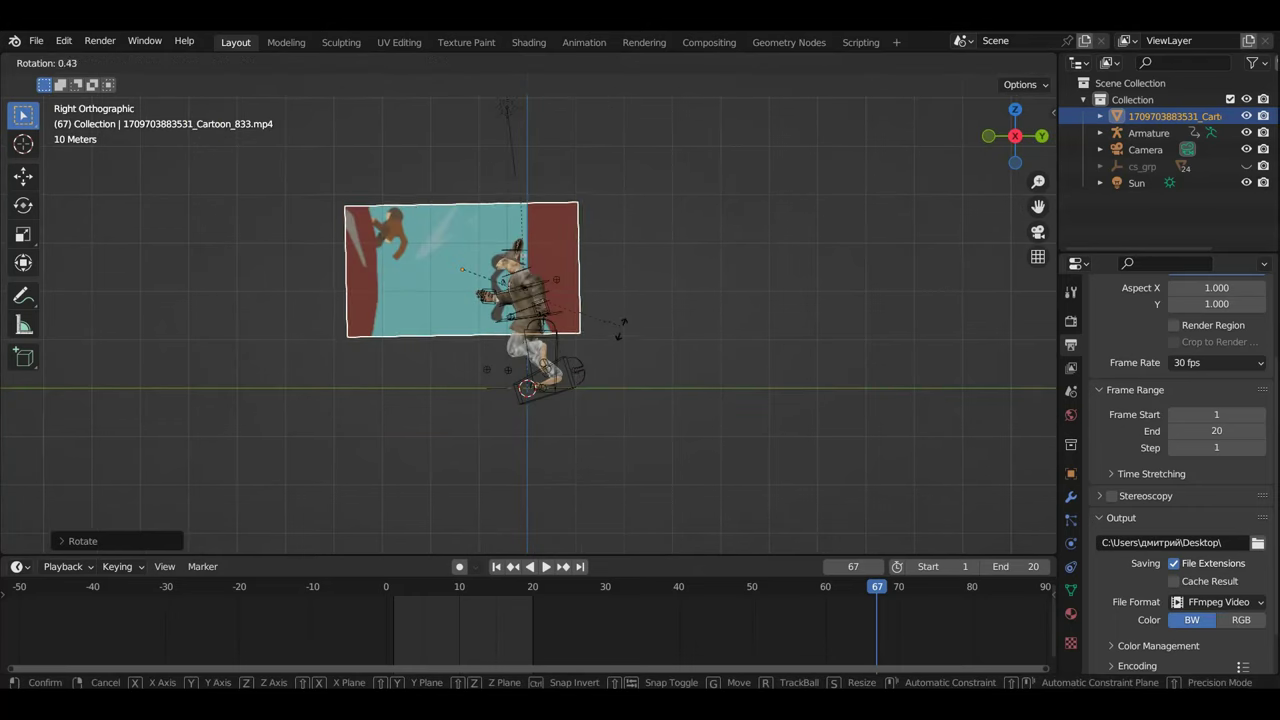
left_click(613, 341)
key("g")
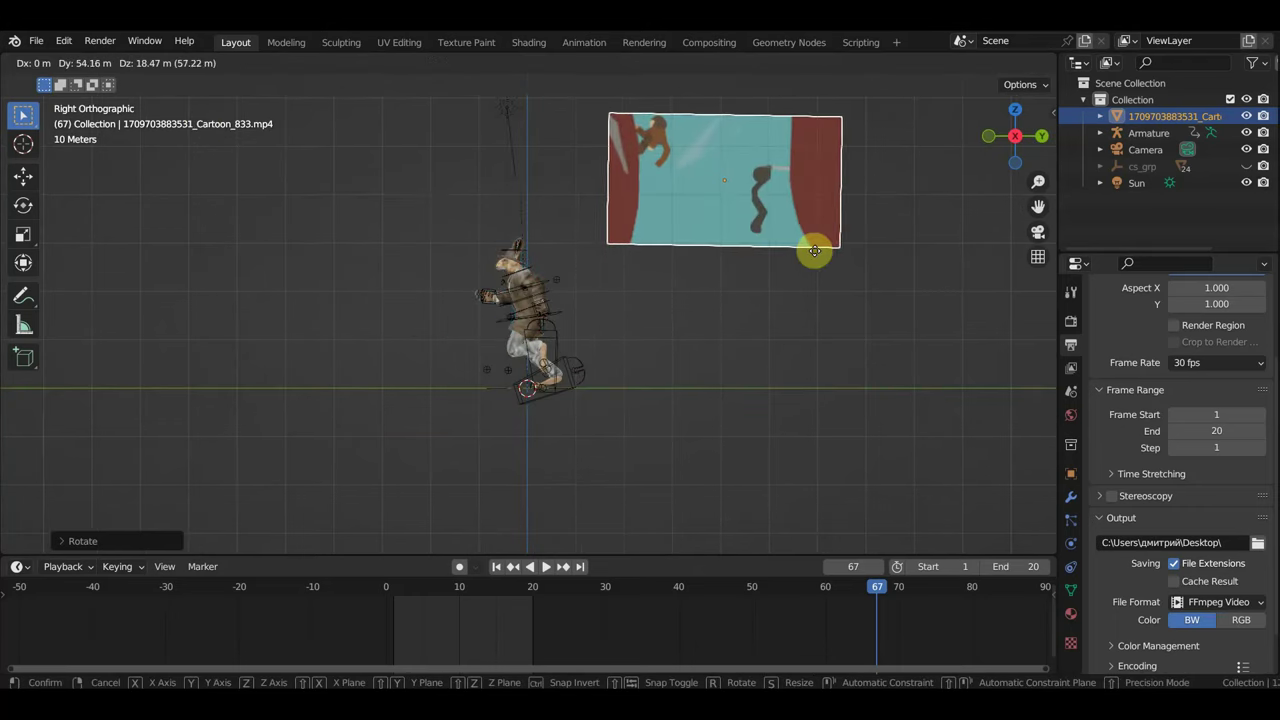
left_click(812, 258)
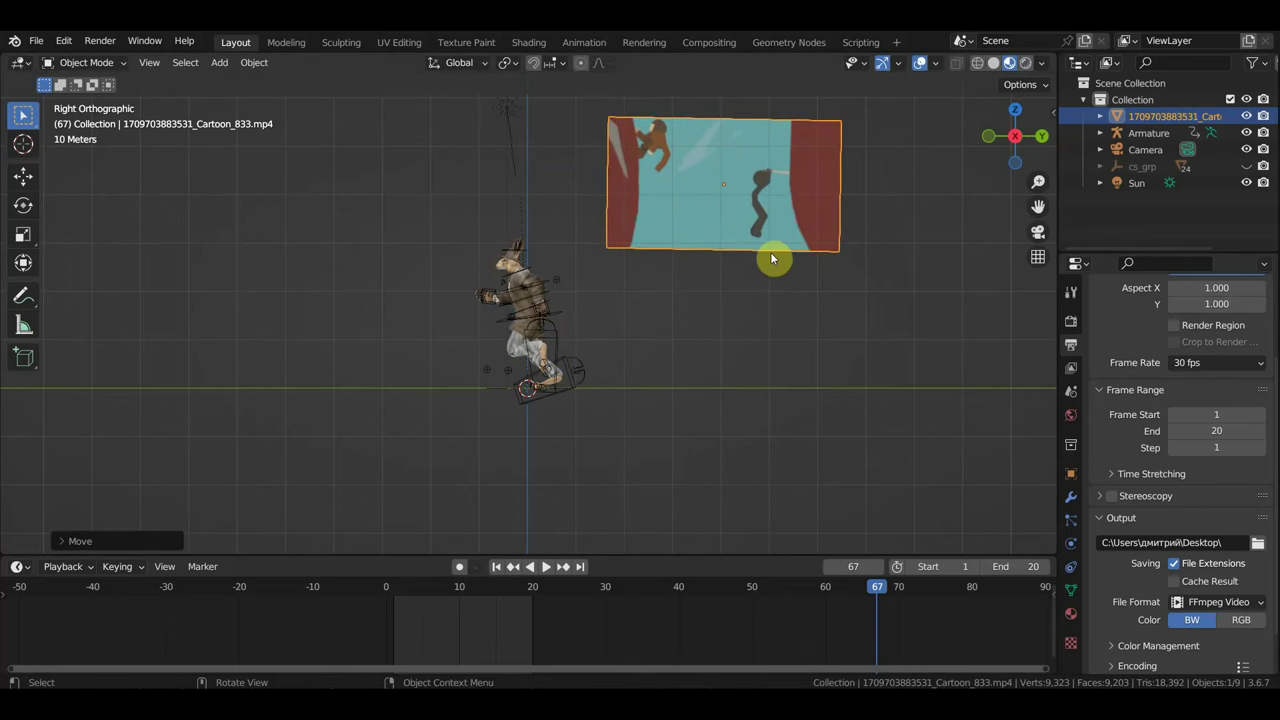
key("g")
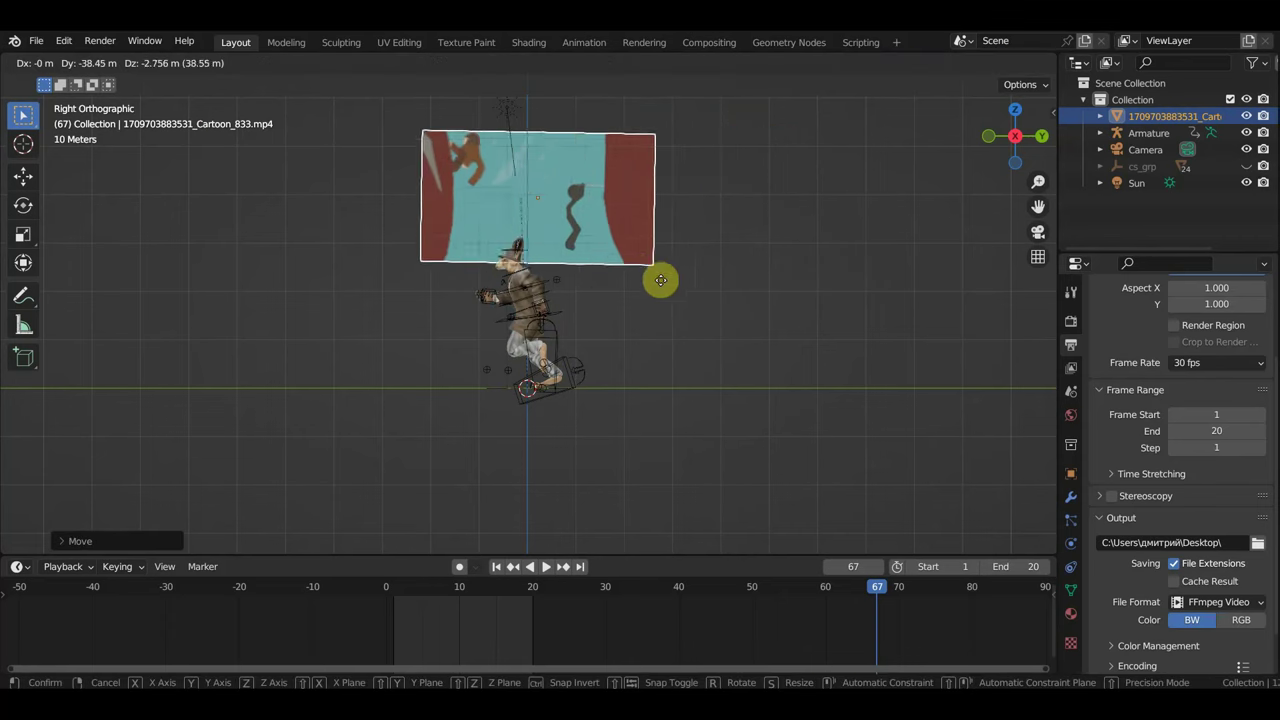
left_click(577, 272)
- Turn the plane around in top view, reposition it above the character, and return to frame 1
key("KP_7")
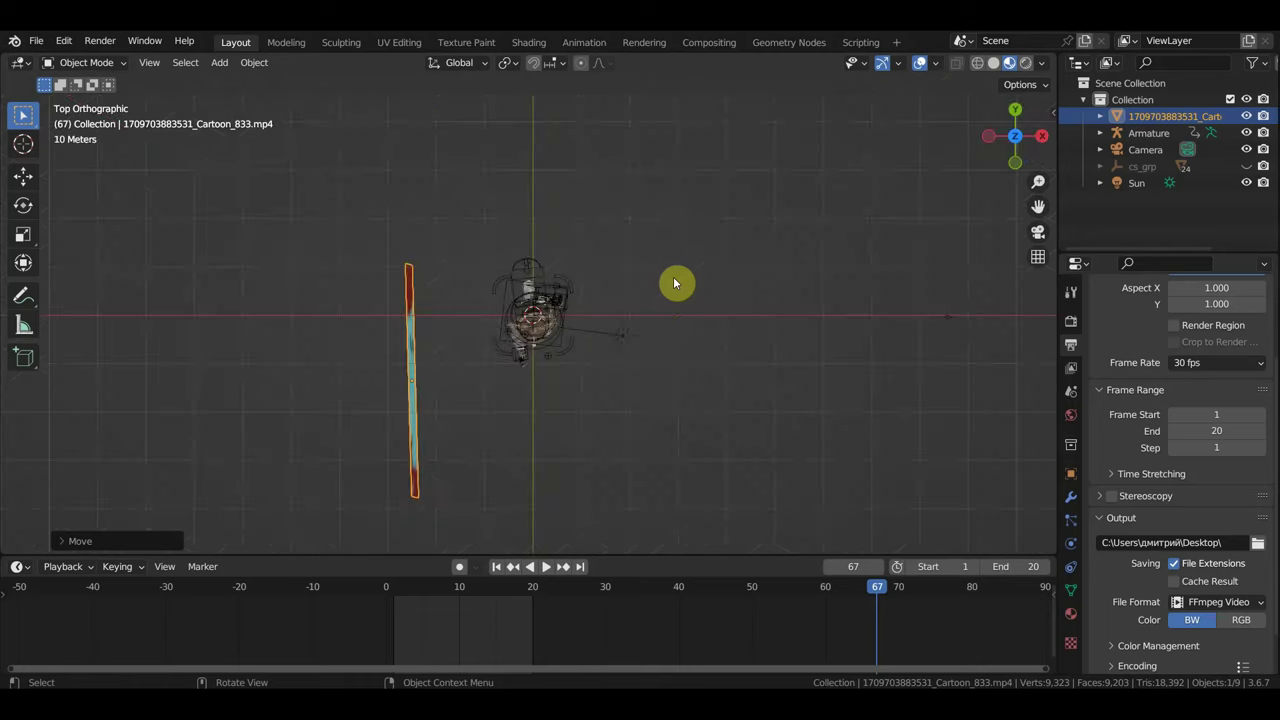
key("r")
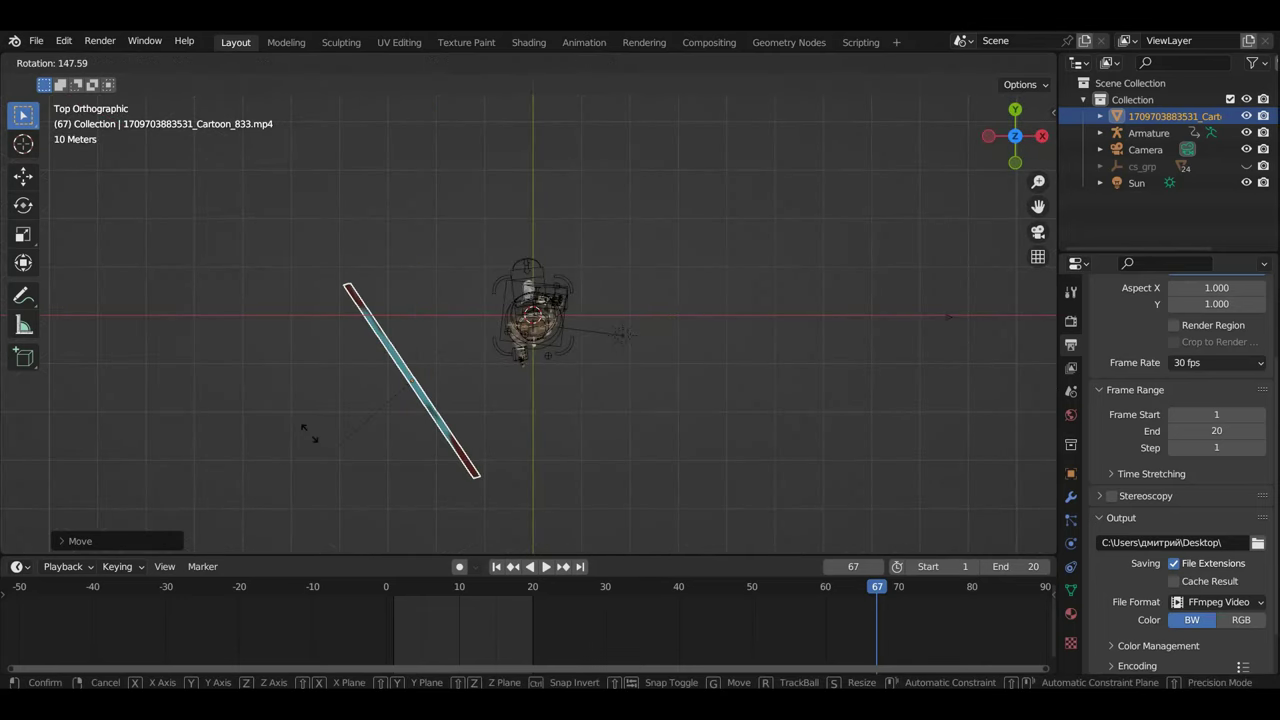
left_click(305, 396)
key("KP_3")
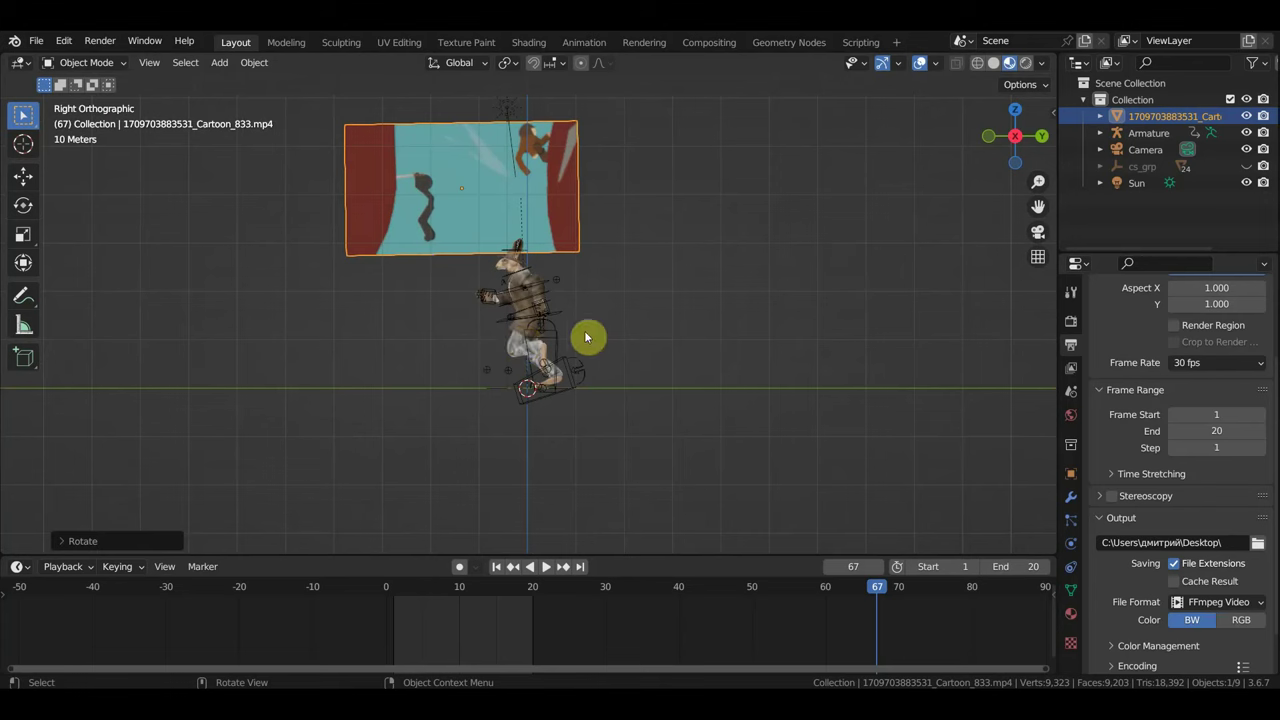
key("g")
left_click(623, 350)
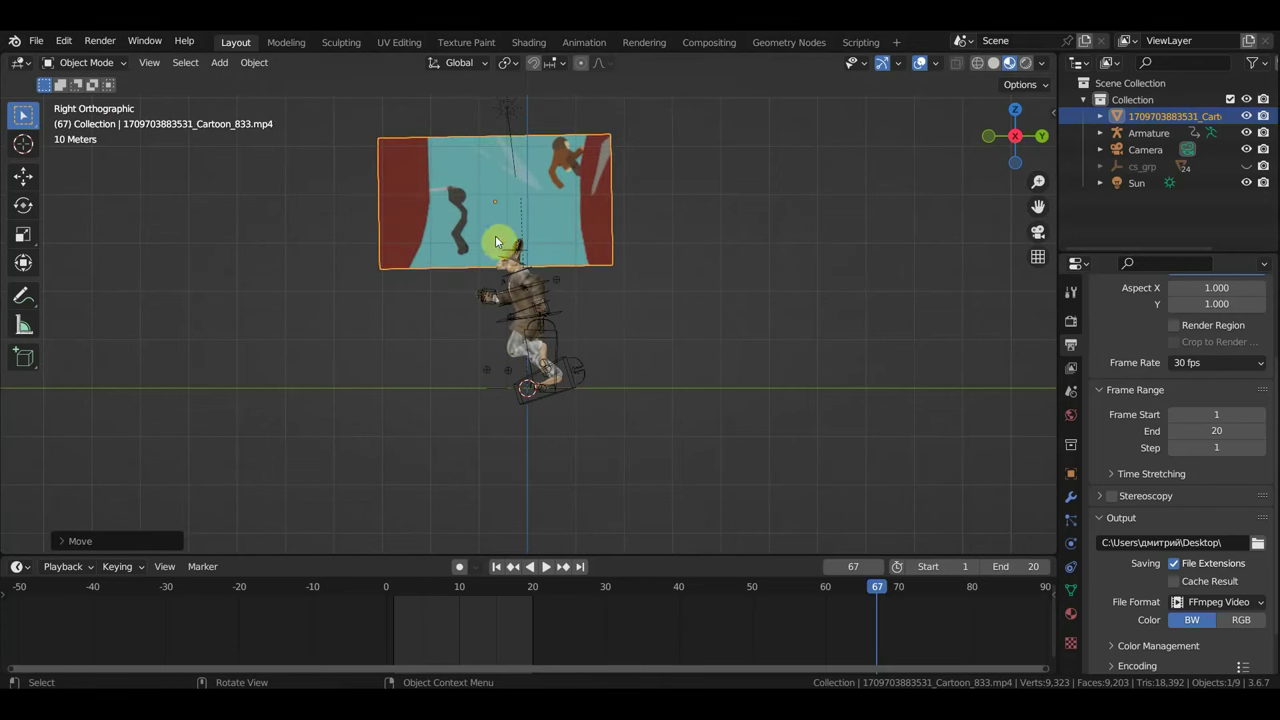
left_click(394, 597)
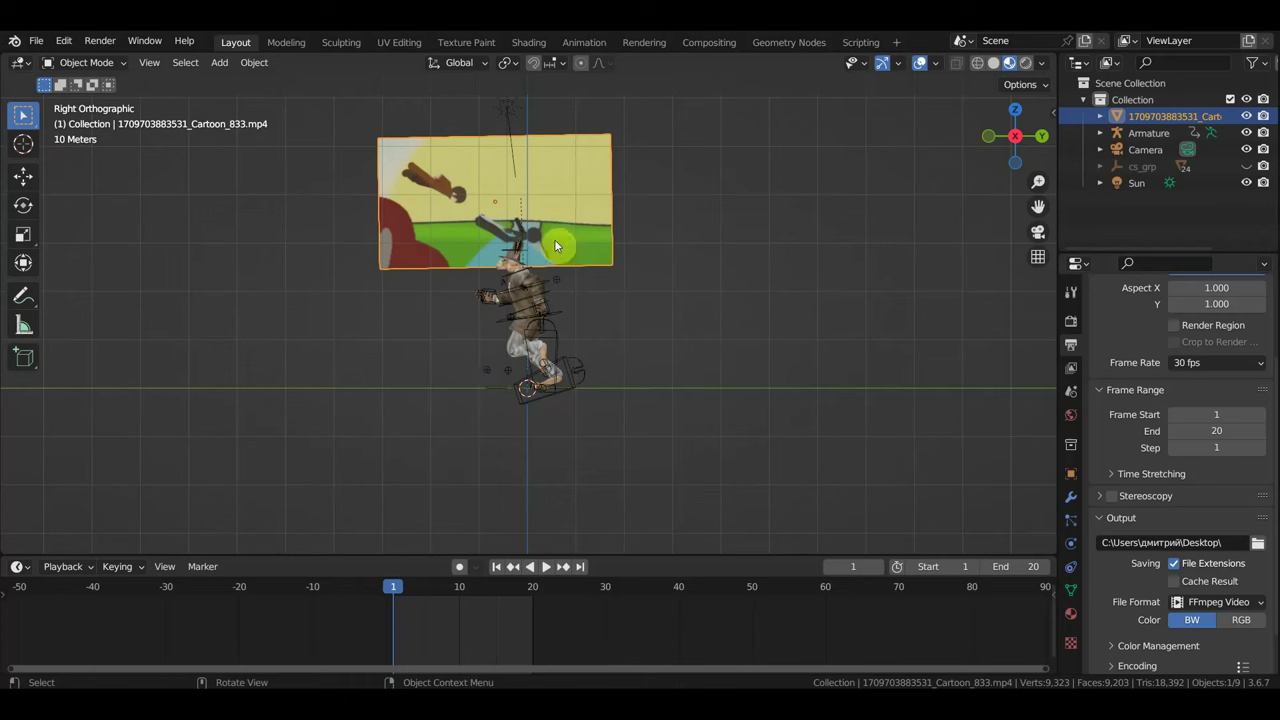
- Scrub from frame 1 to frame 66, comparing the rabbit's poses against the reference footage
mouse_move(394, 597)
left_mouse_down()
mouse_move(586, 600)
mouse_move(389, 596)
left_mouse_up()
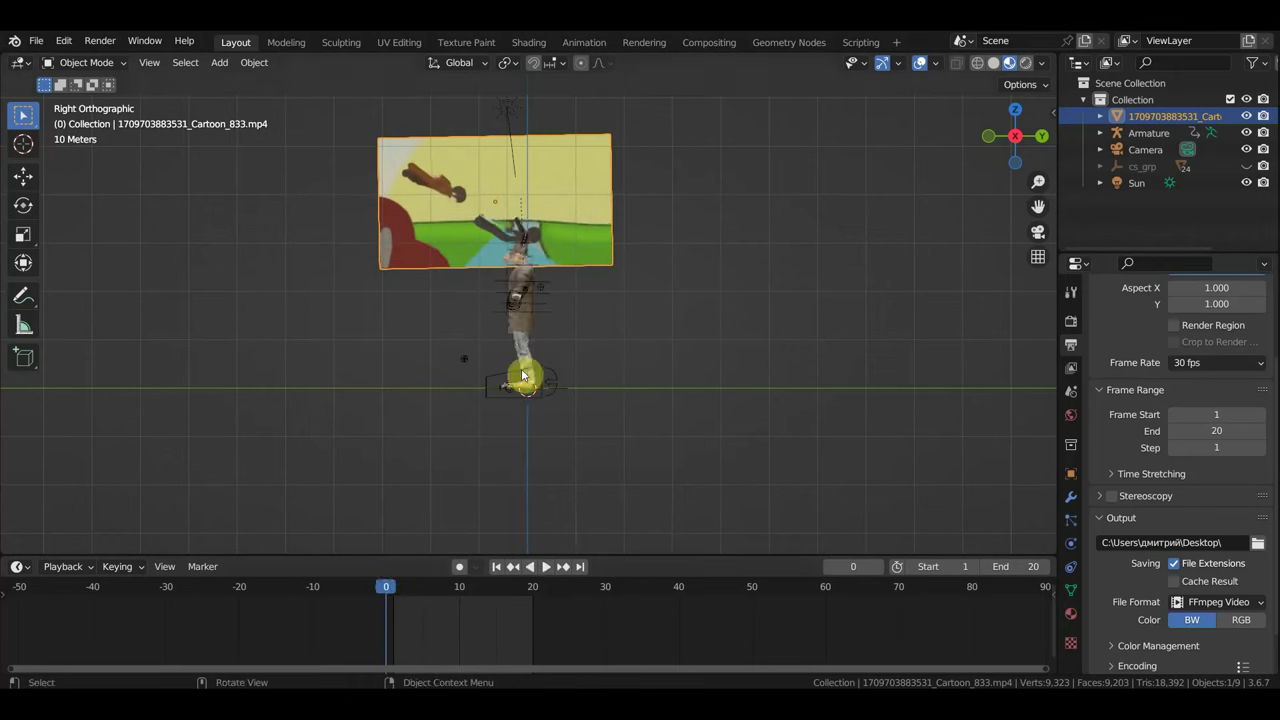
scroll(530, 350, "down", 1)
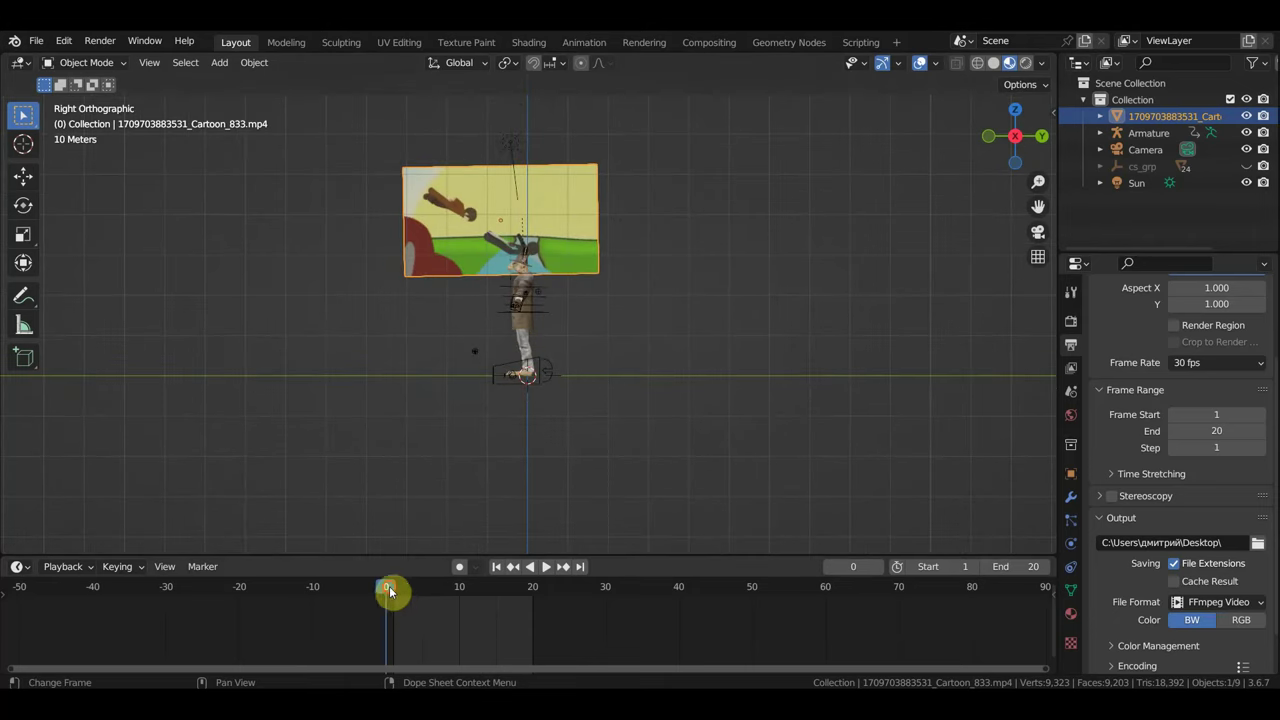
left_click_drag(390, 592, 872, 592)
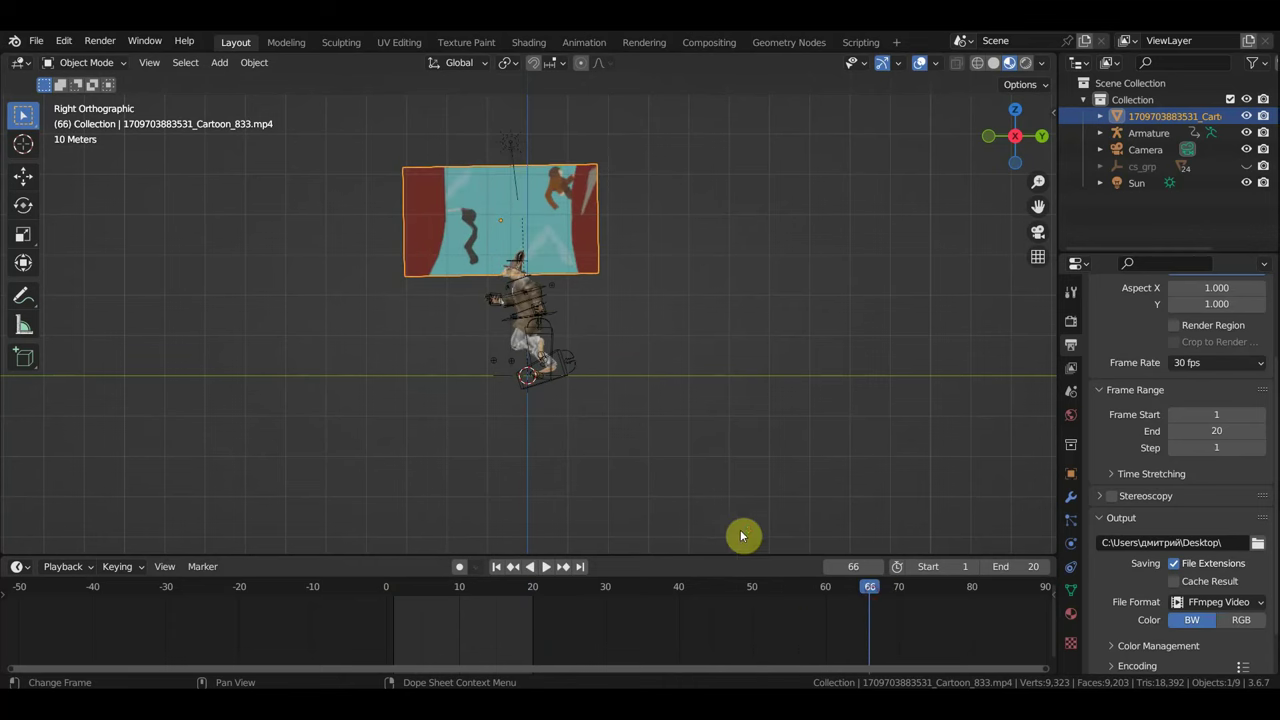
scroll(614, 414, "down", 3)
scroll(600, 412, "down", 1)
- Add a cube, enlarge it, and move it to the left of the character
left_click(255, 63)
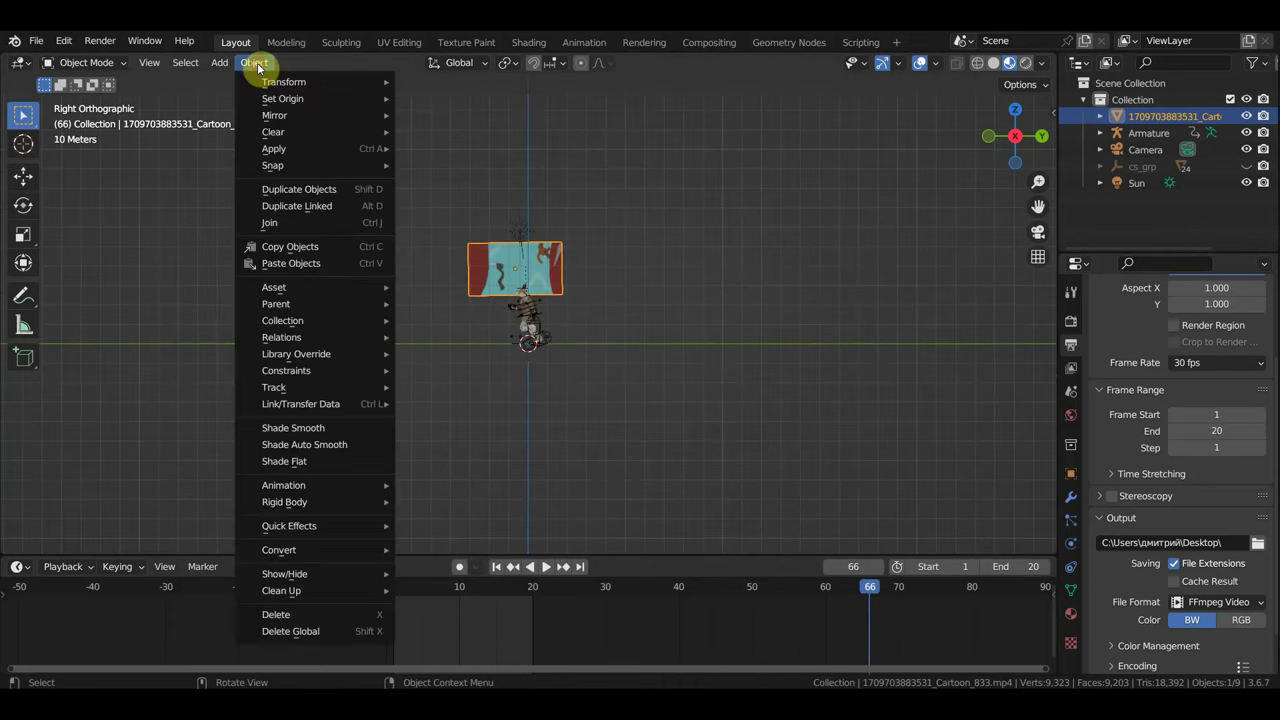
left_click(220, 63)
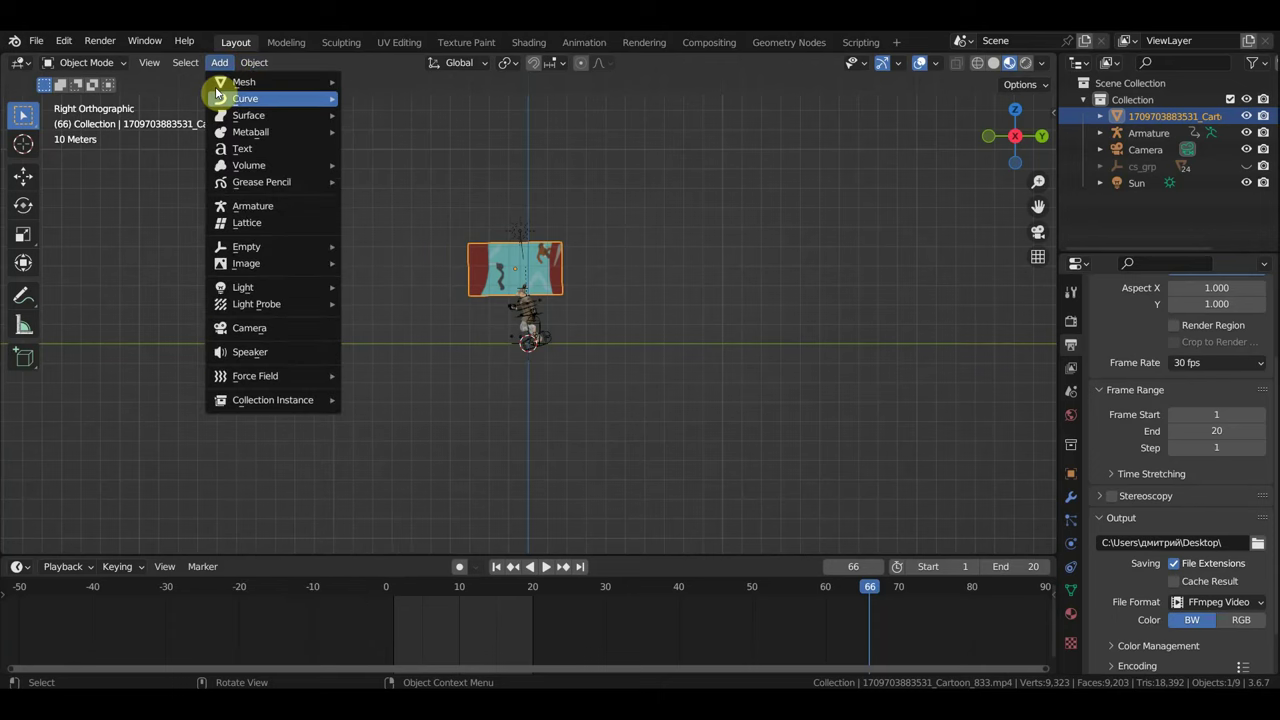
mouse_move(244, 82)
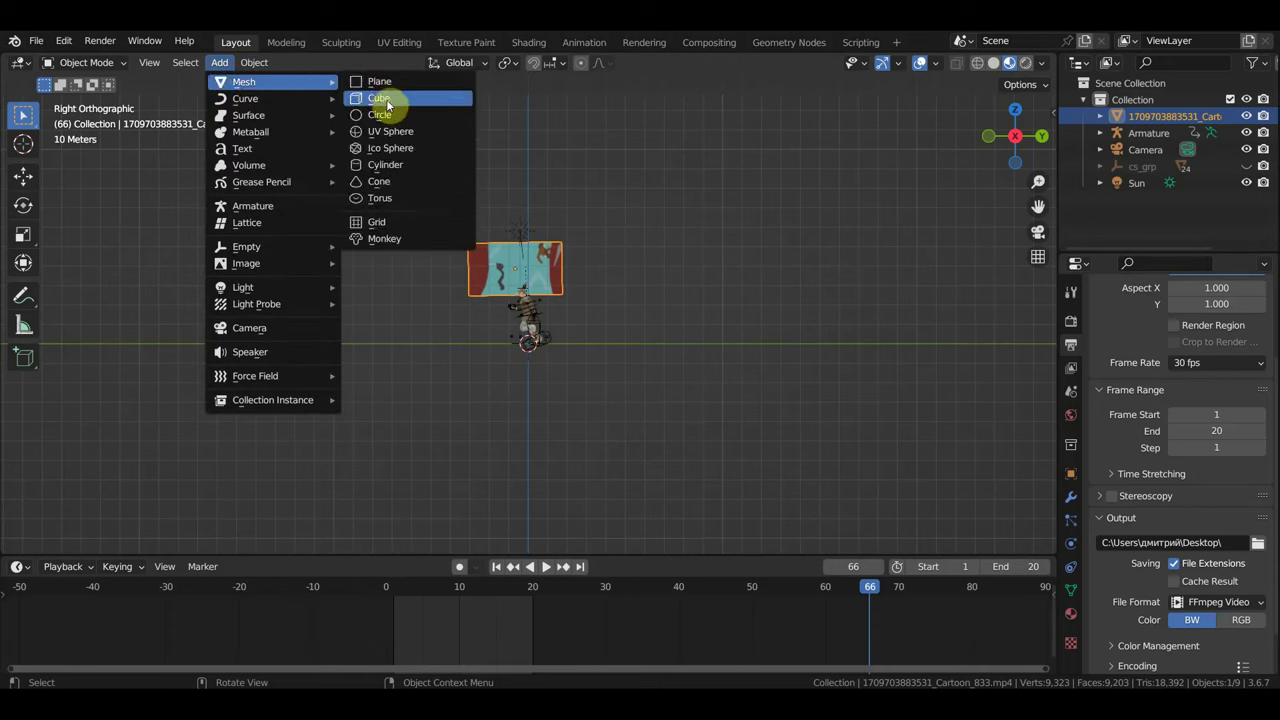
left_click(387, 104)
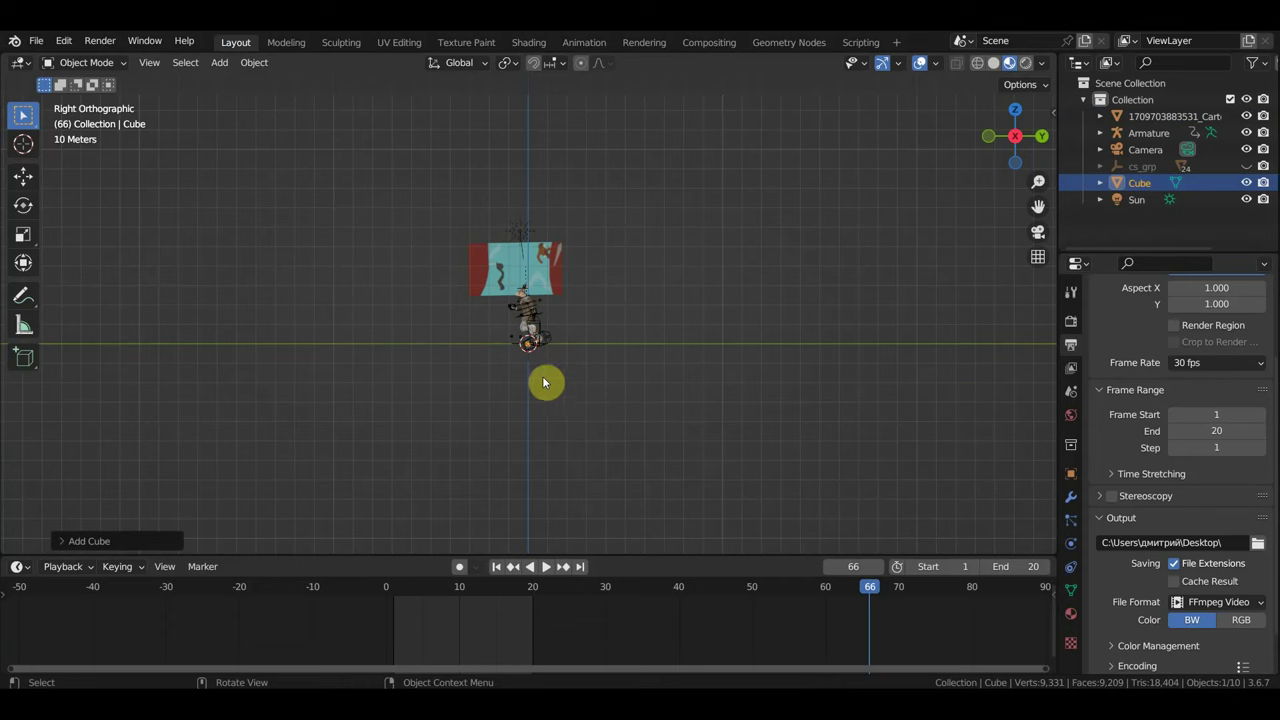
key("s")
left_click(1020, 385)
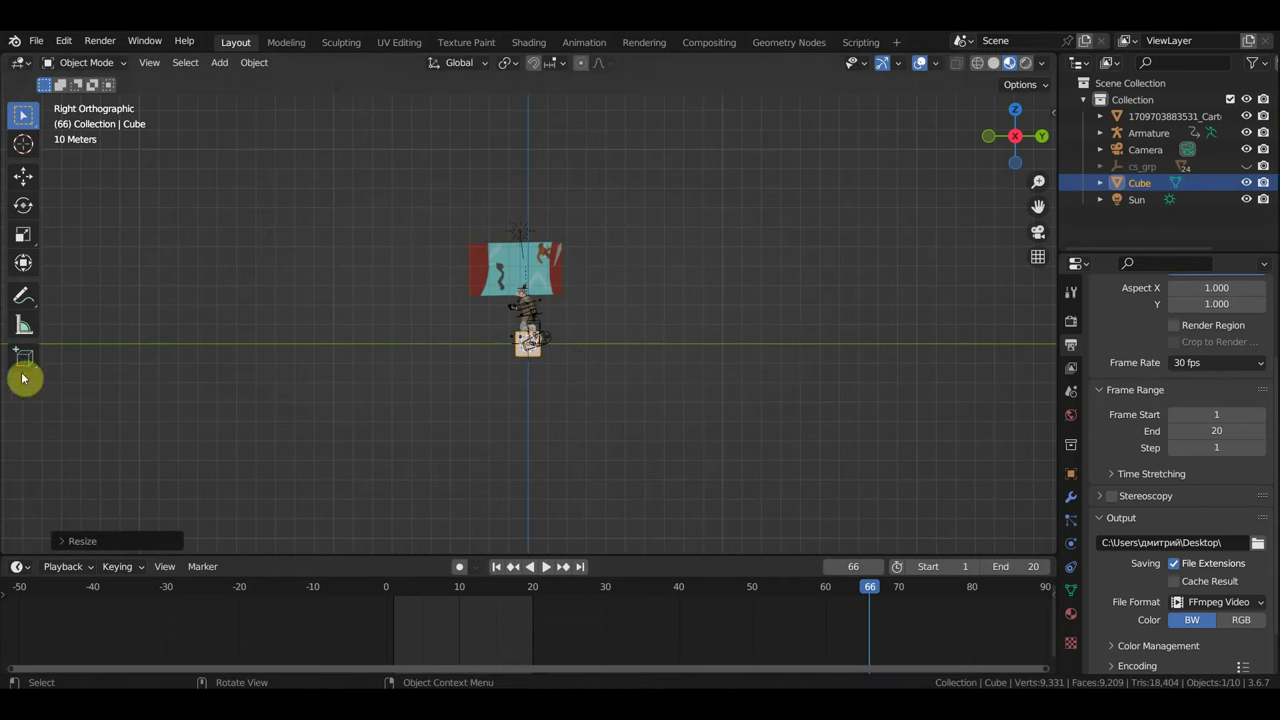
key("s")
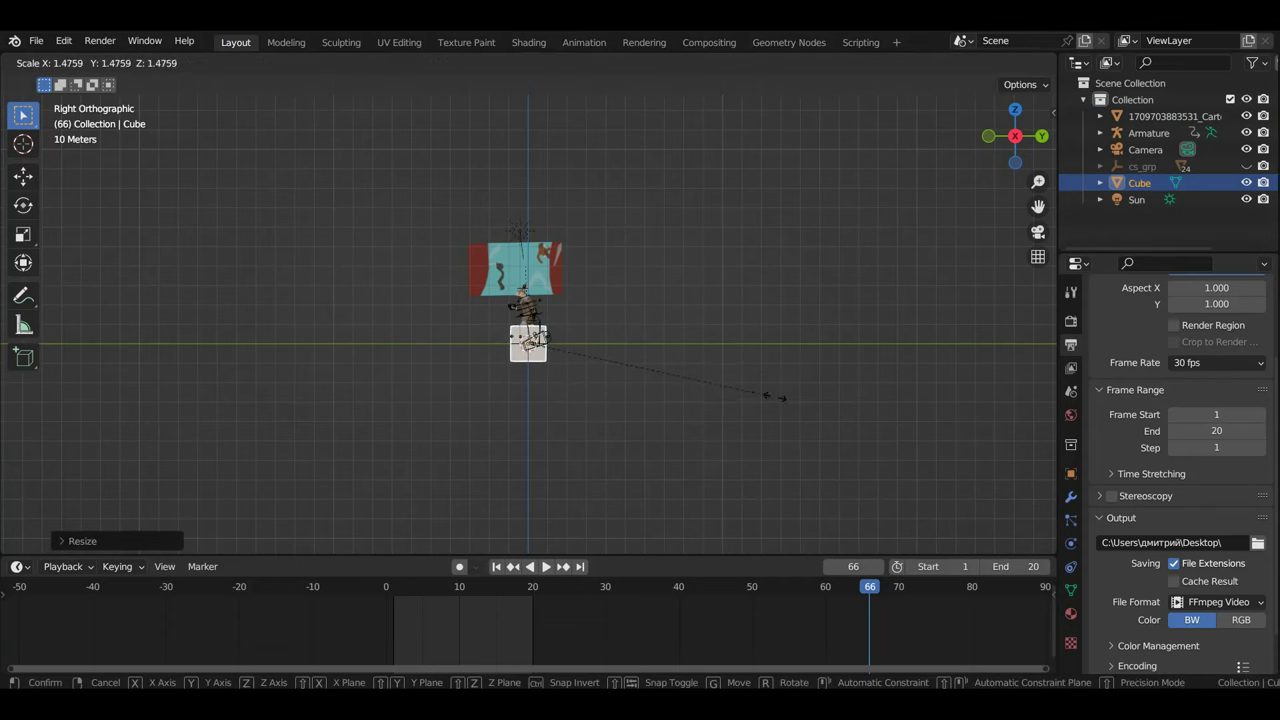
left_click(872, 423)
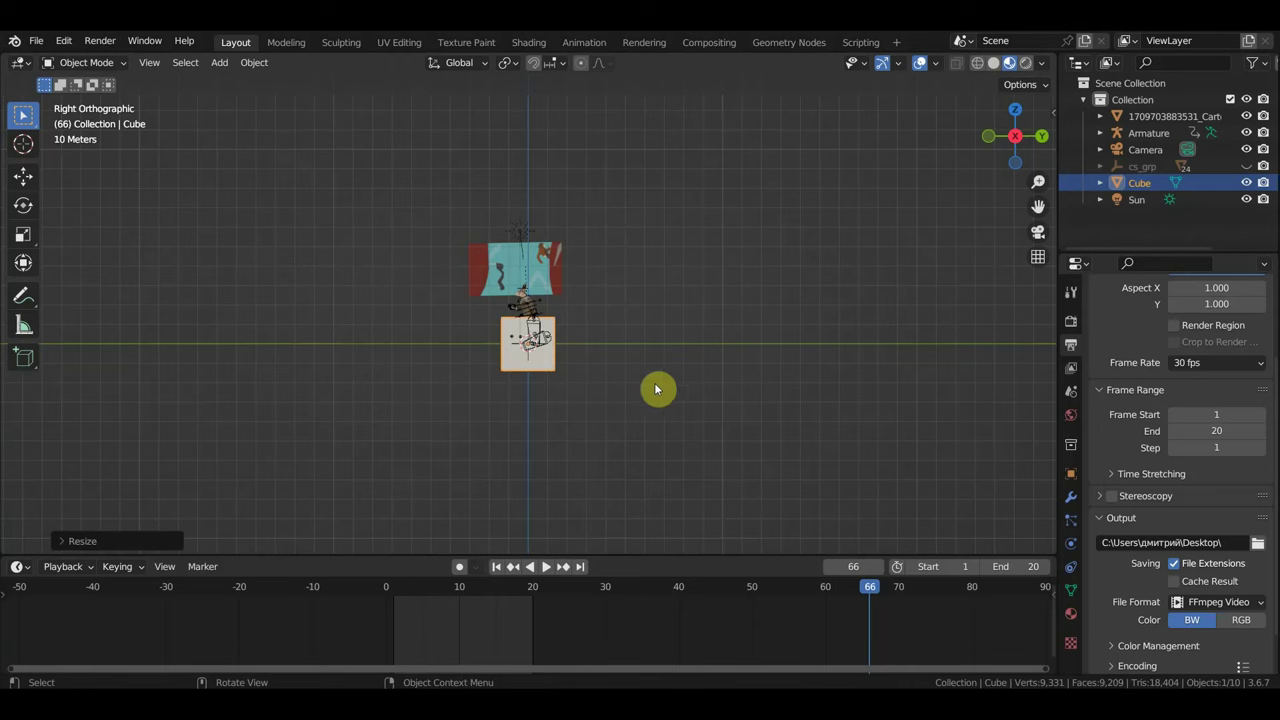
key("g")
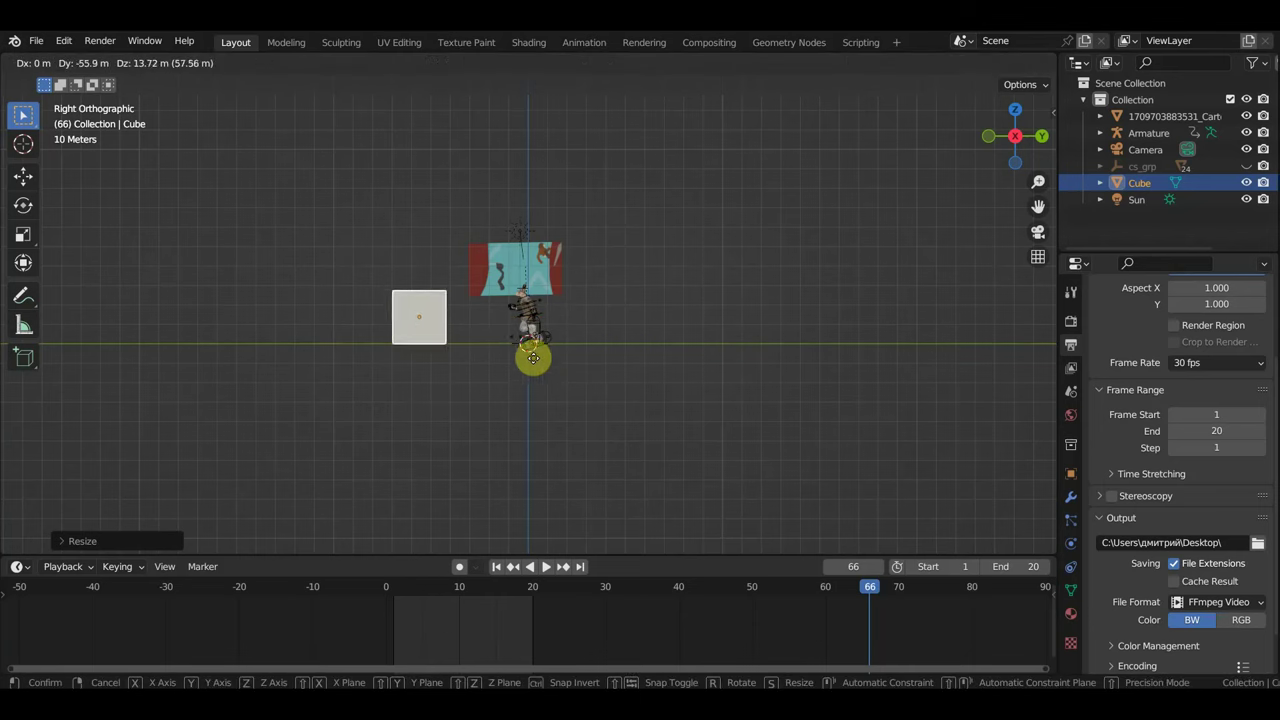
left_click(533, 358)
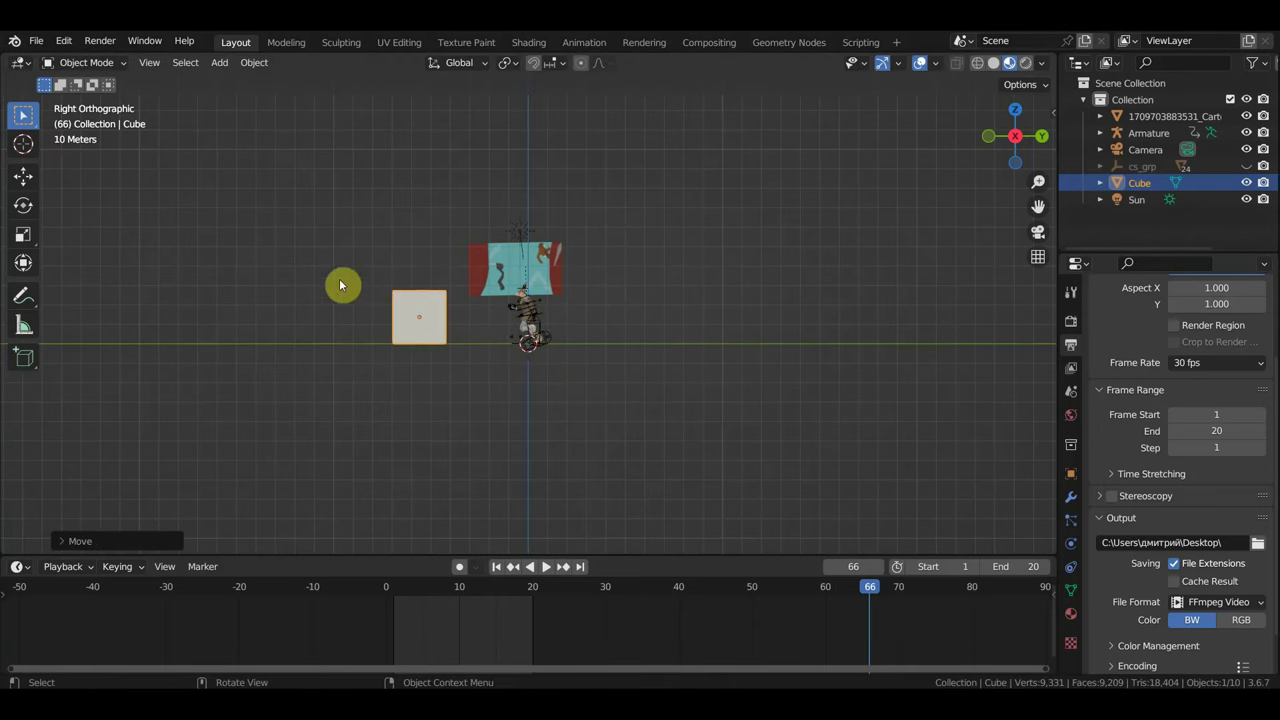
- Stretch the cube along Z into a tall pillar with its base on the ground line
left_click(23, 263)
mouse_move(423, 266)
left_mouse_down()
mouse_move(457, 345)
mouse_move(477, 157)
left_mouse_up()
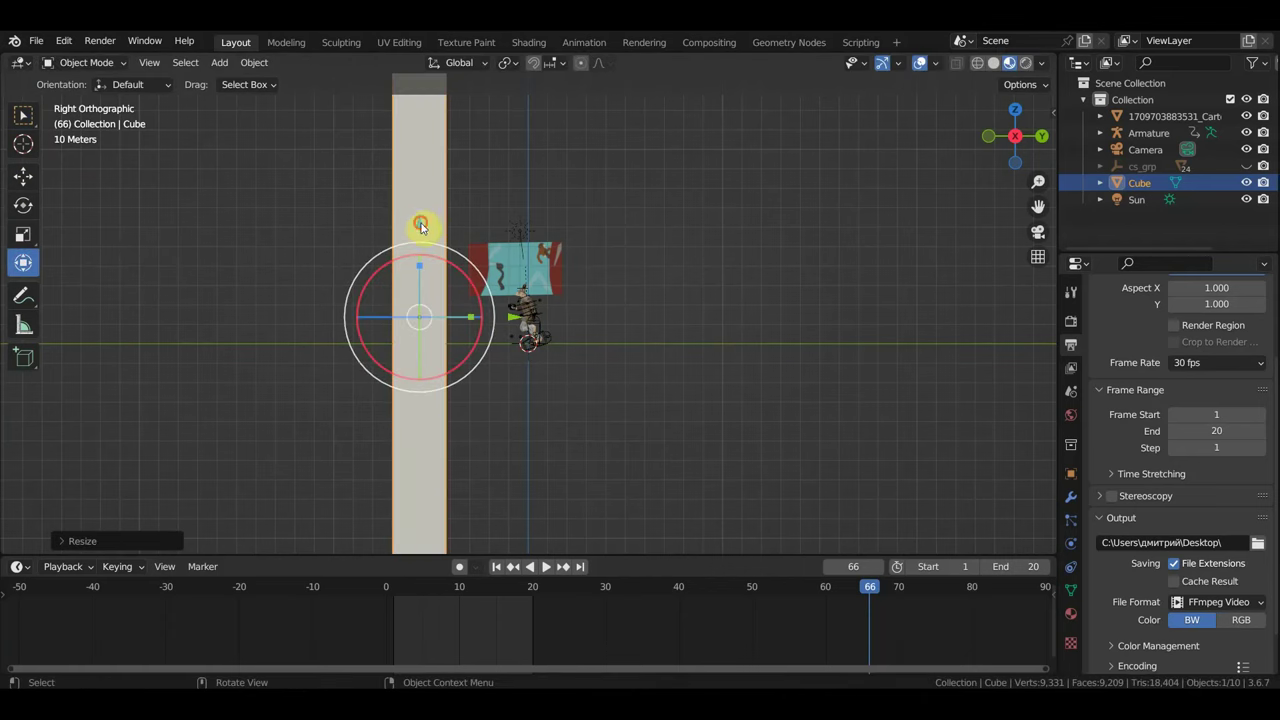
left_click_drag(420, 226, 436, 466)
scroll(686, 223, "down", 2)
scroll(686, 246, "up", 1)
- Duplicate the pillar as Cube.001 right of the character and stretch it taller
mouse_move(686, 246)
middle_mouse_down("shift")
mouse_move(645, 391)
mouse_move(602, 391)
middle_mouse_up("shift")
key("shift+d")
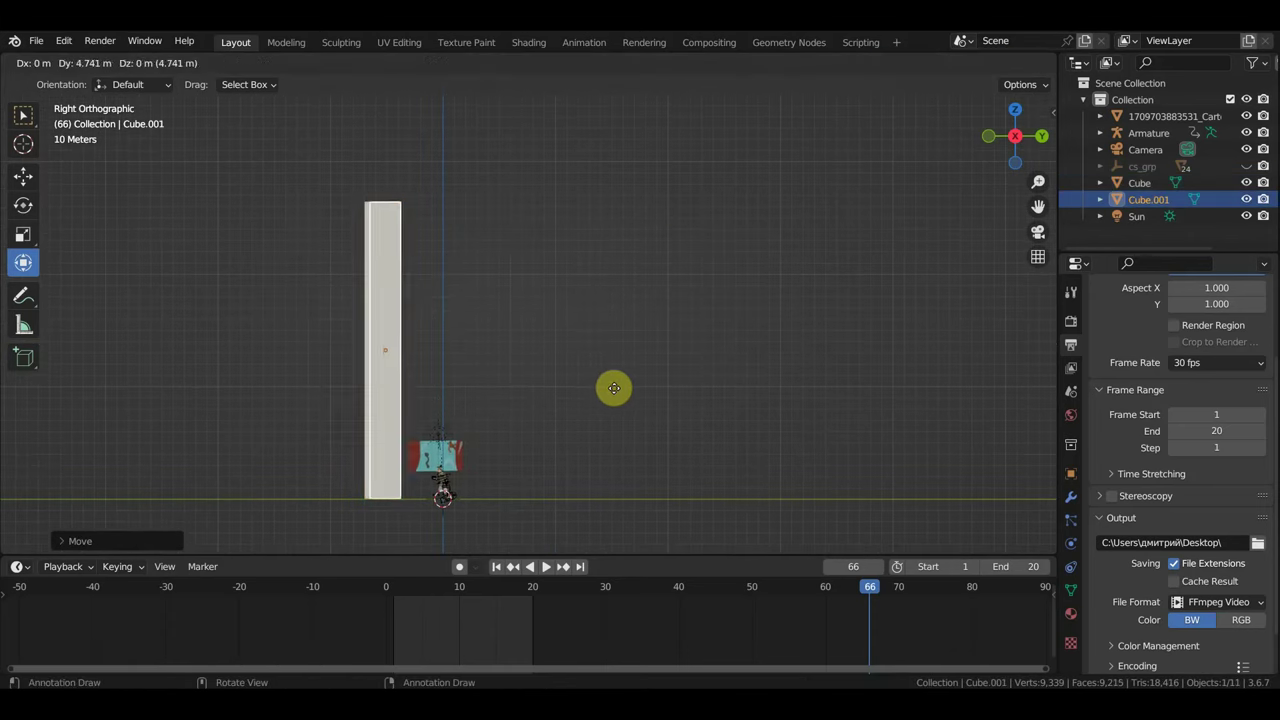
left_click(714, 388)
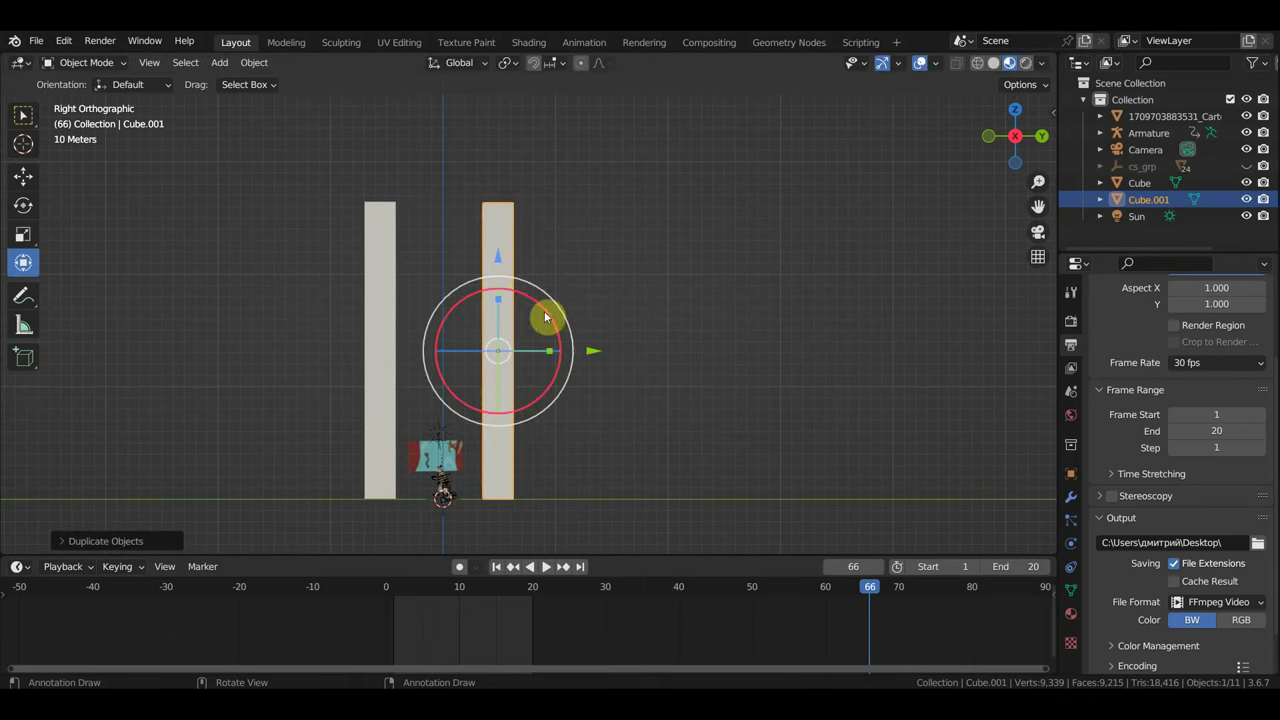
left_click_drag(501, 303, 514, 148)
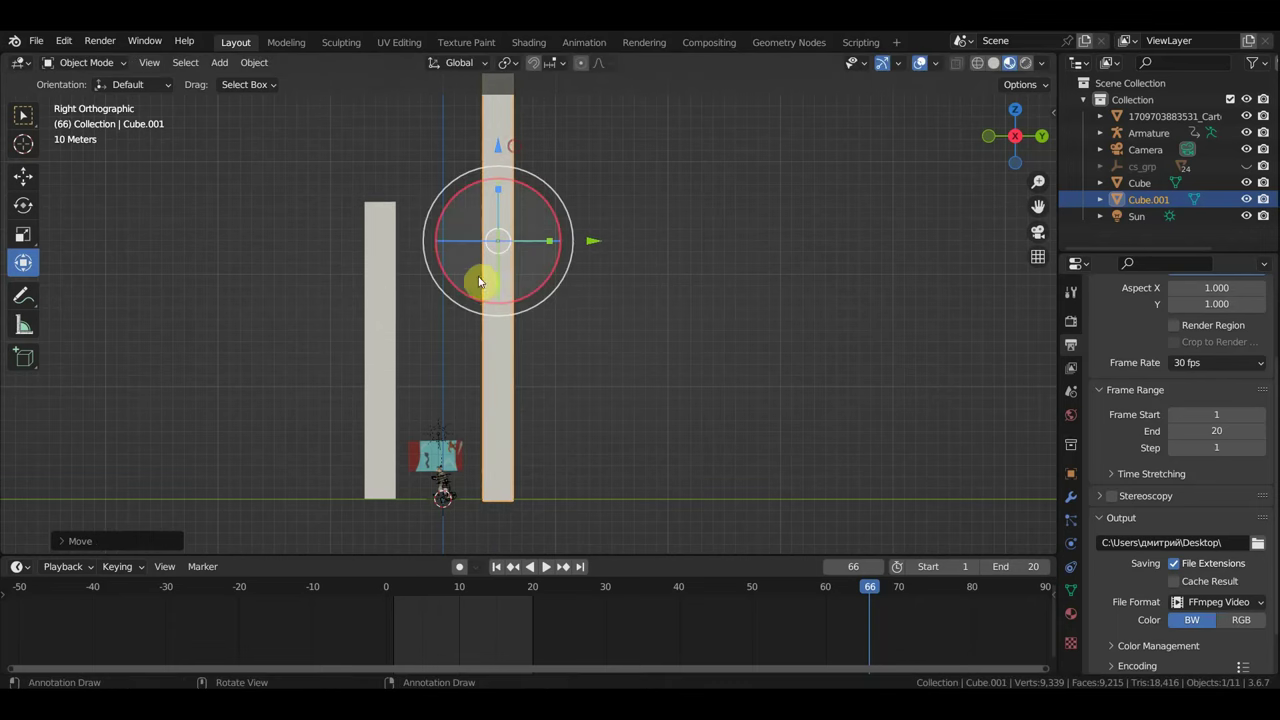
scroll(360, 291, "up", 4)
scroll(365, 320, "down", 3)
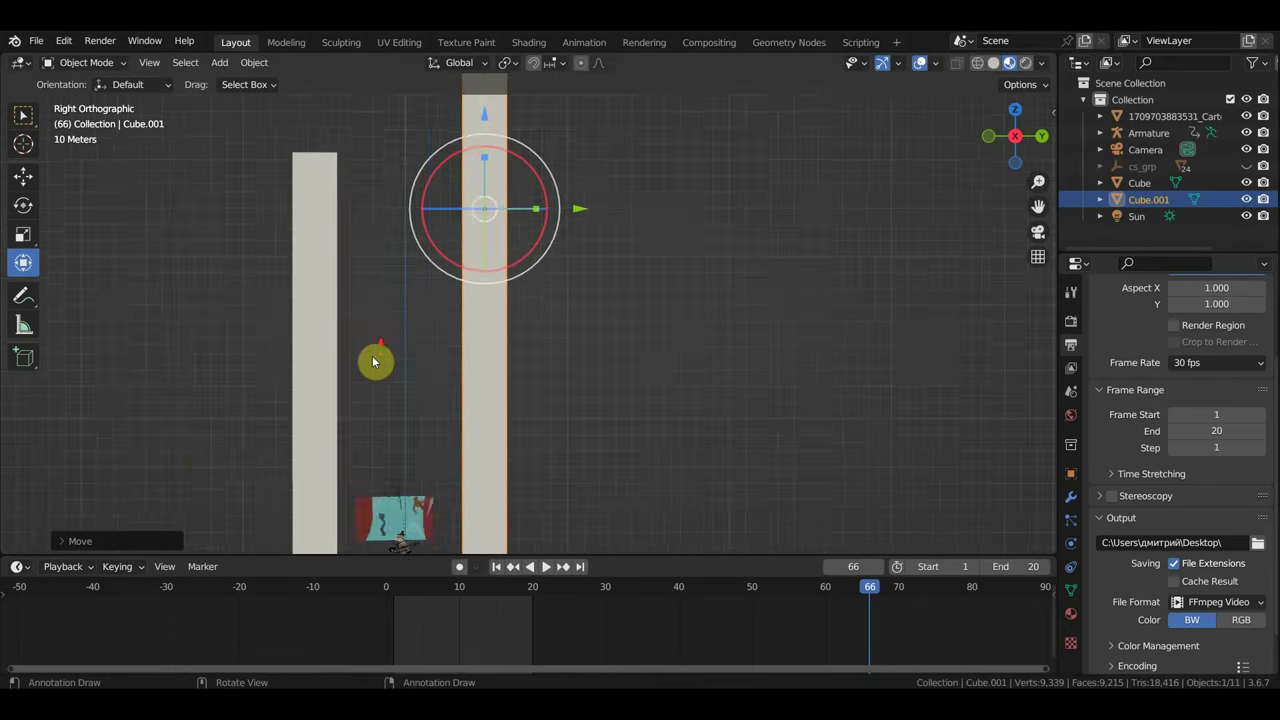
scroll(368, 353, "down", 1)
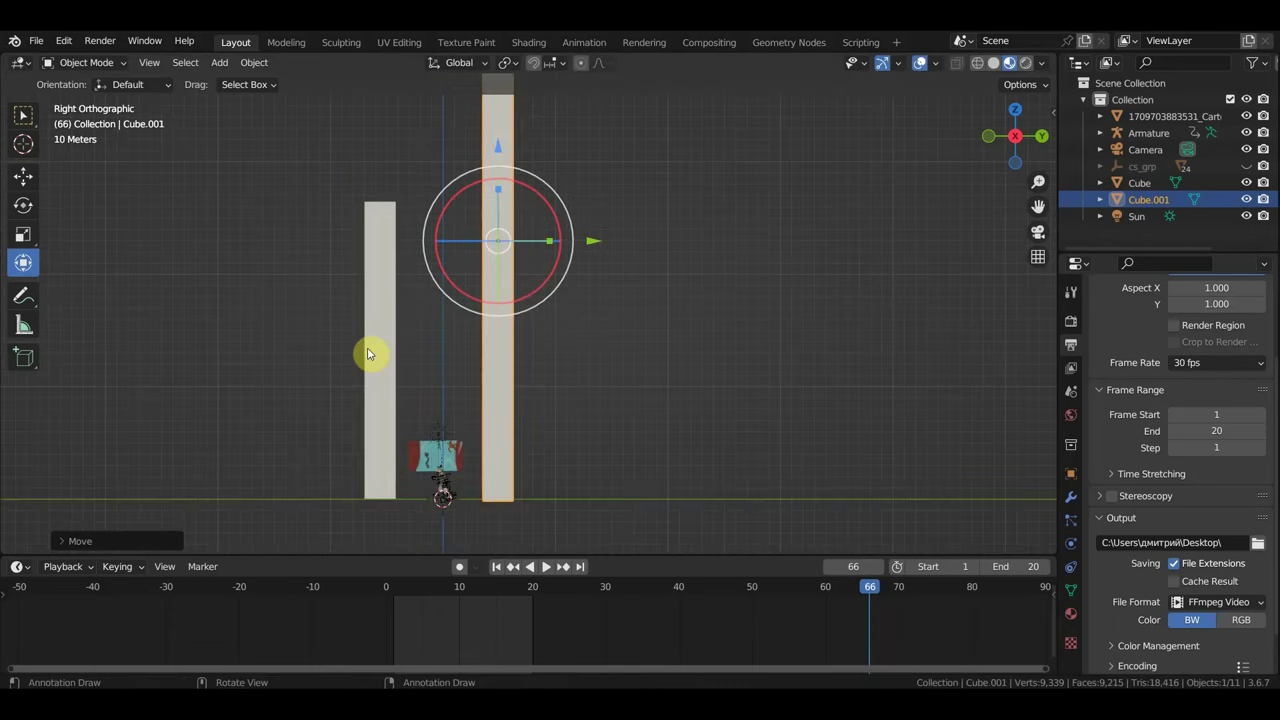
- Make the original left pillar taller as well
left_click(380, 290)
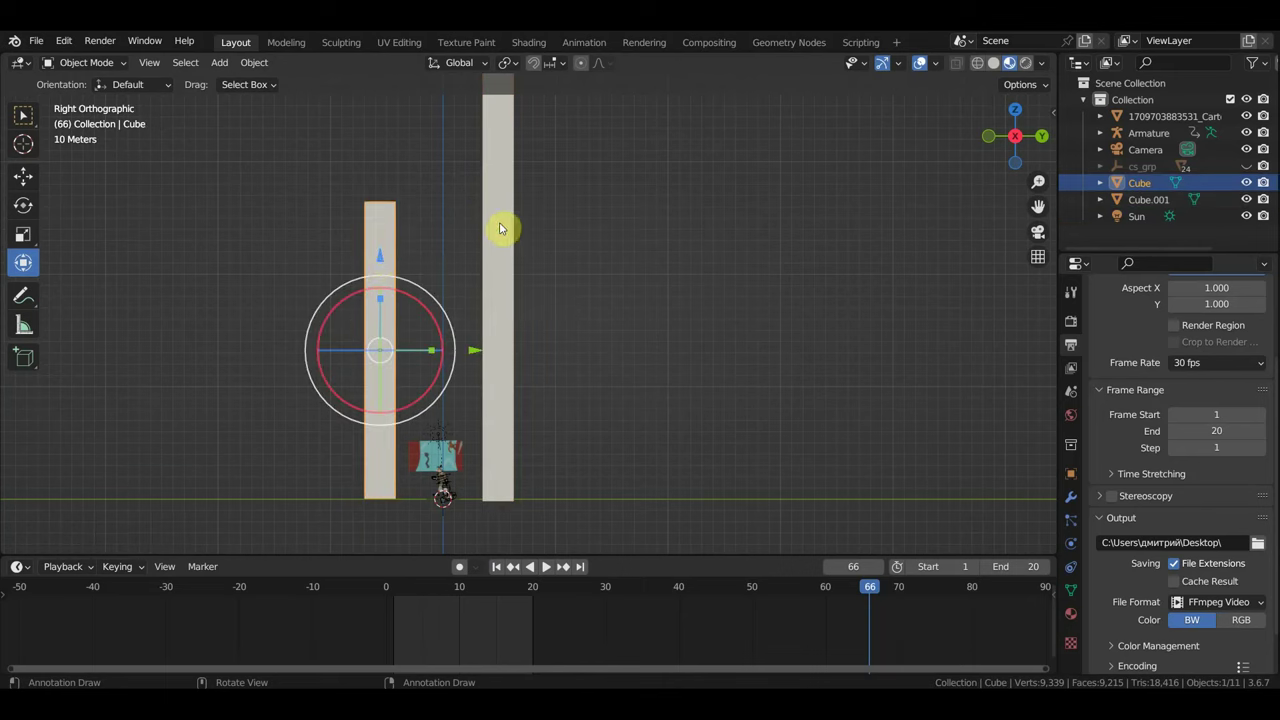
scroll(530, 480, "up", 1)
middle_click_drag(530, 480, 530, 437, "shift")
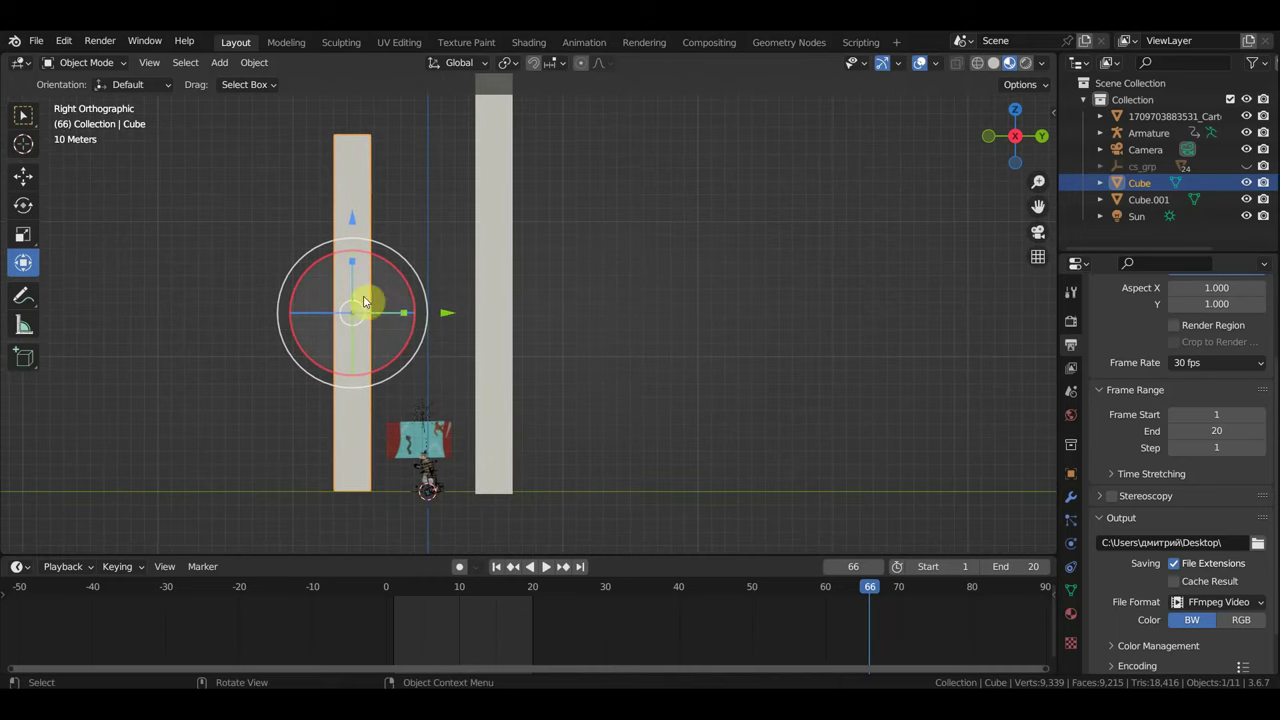
- Enlarge the cartoon video plane and raise it over the gap between the pillar tops
left_click(443, 447)
left_click_drag(531, 451, 740, 490)
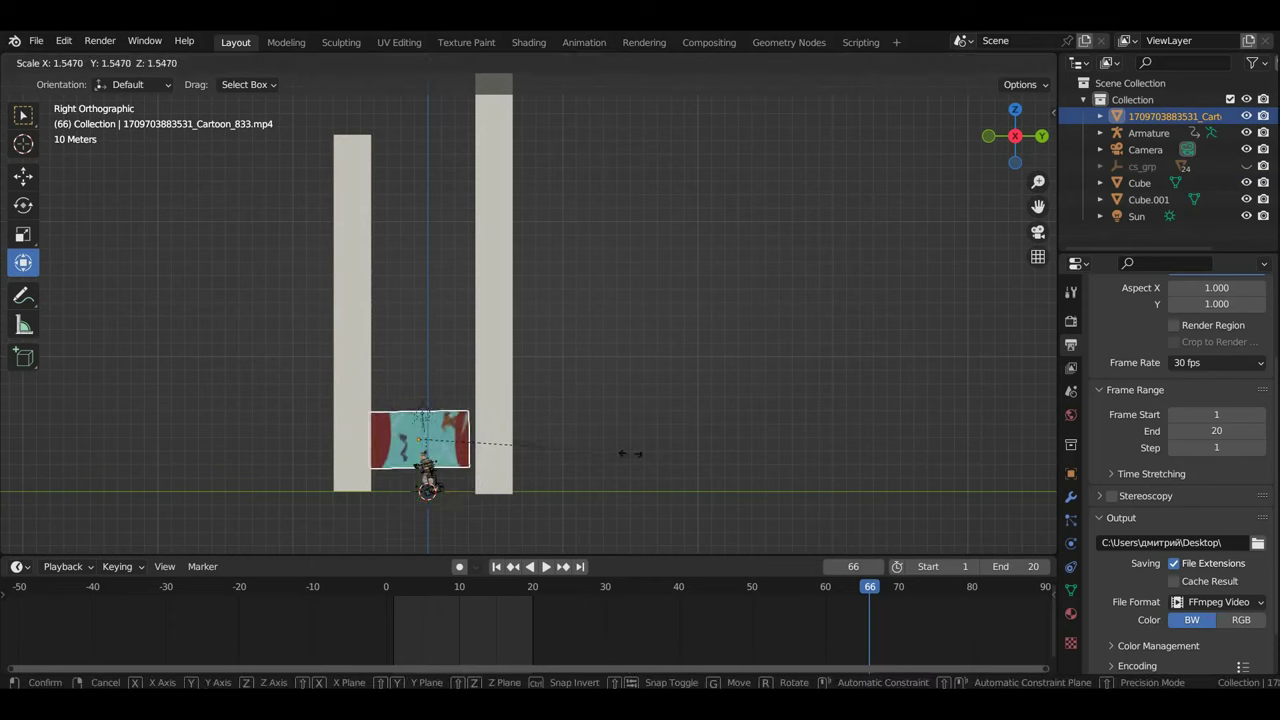
key("g")
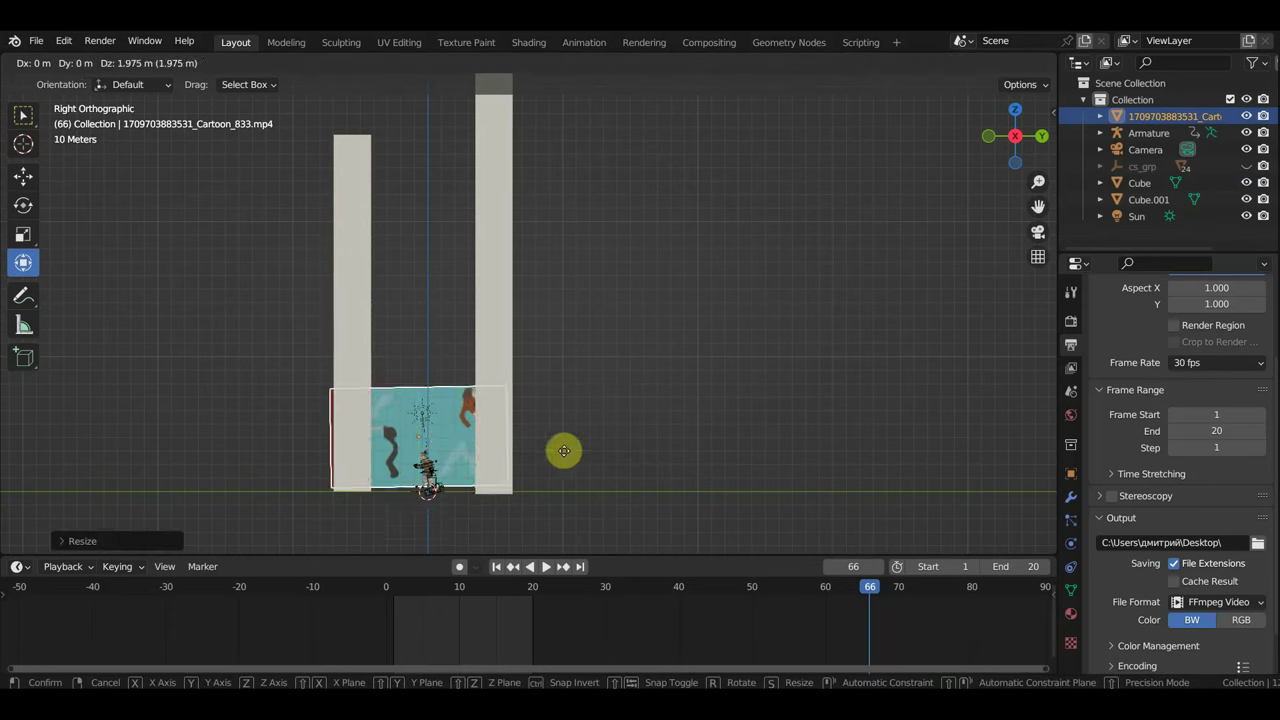
left_click(565, 165)
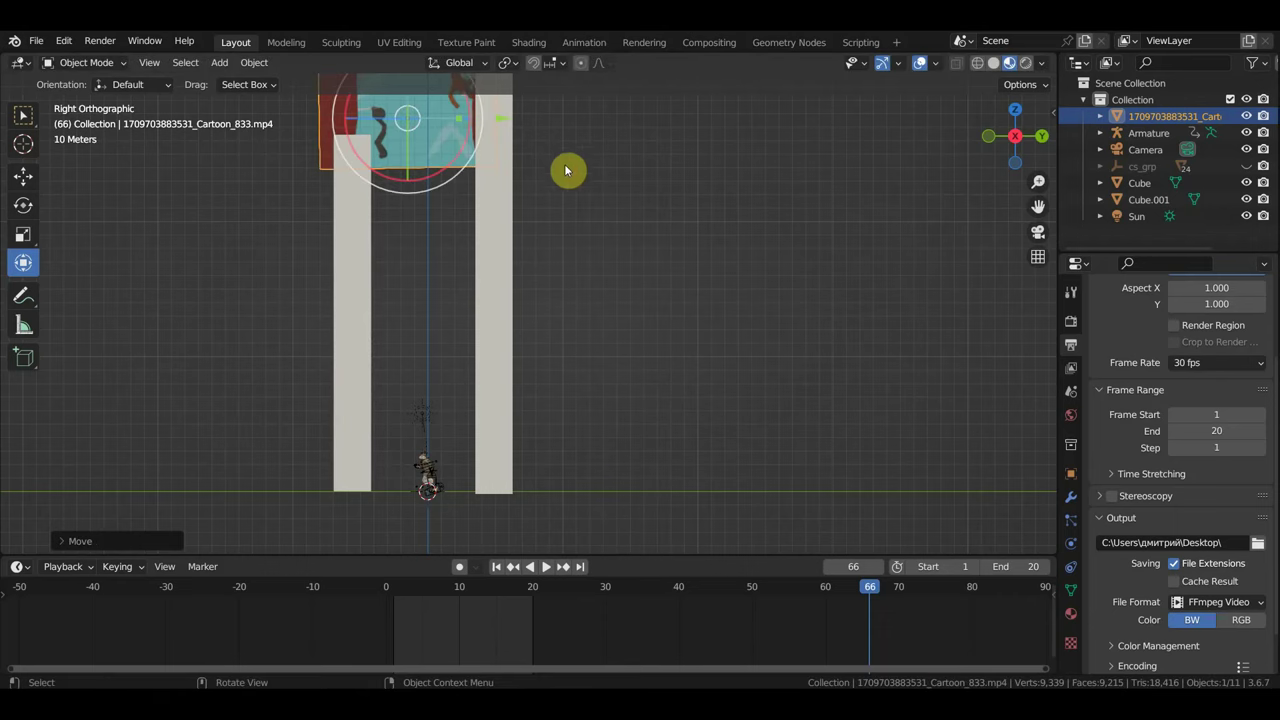
key("g")
left_click(566, 323)
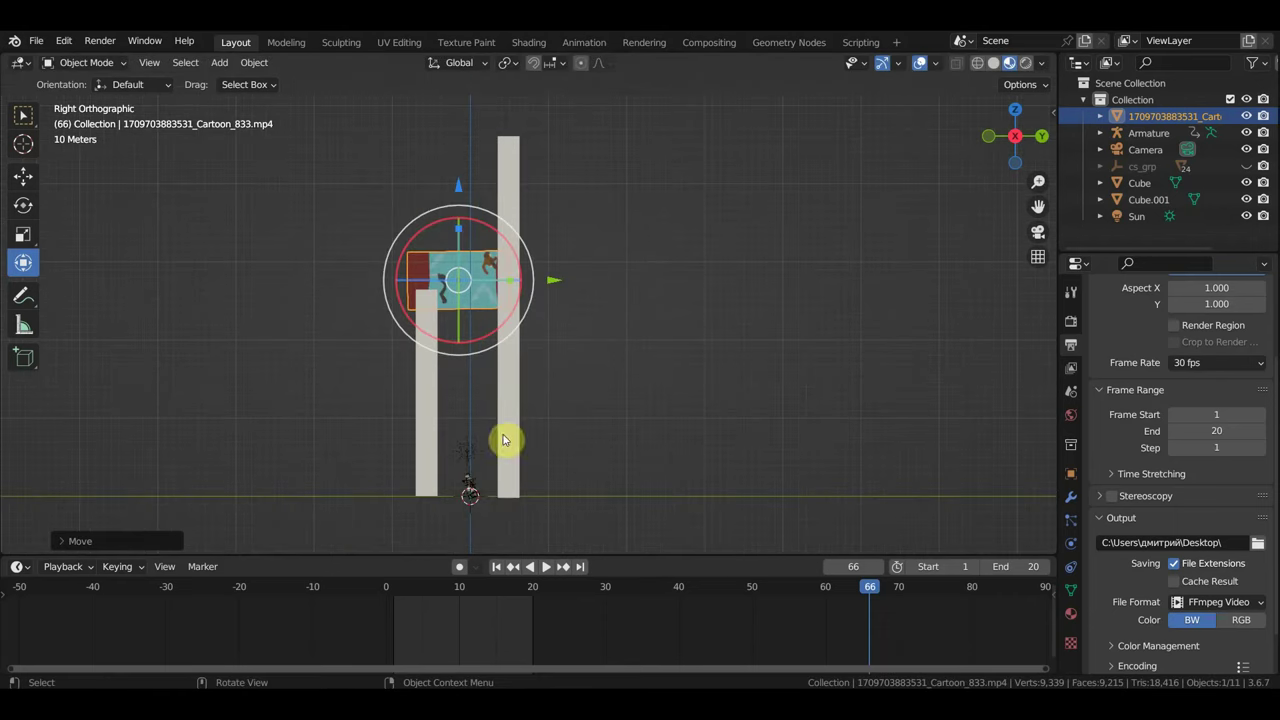
- Return to frame 1 and frame the character between the pillar bases
left_click(392, 591)
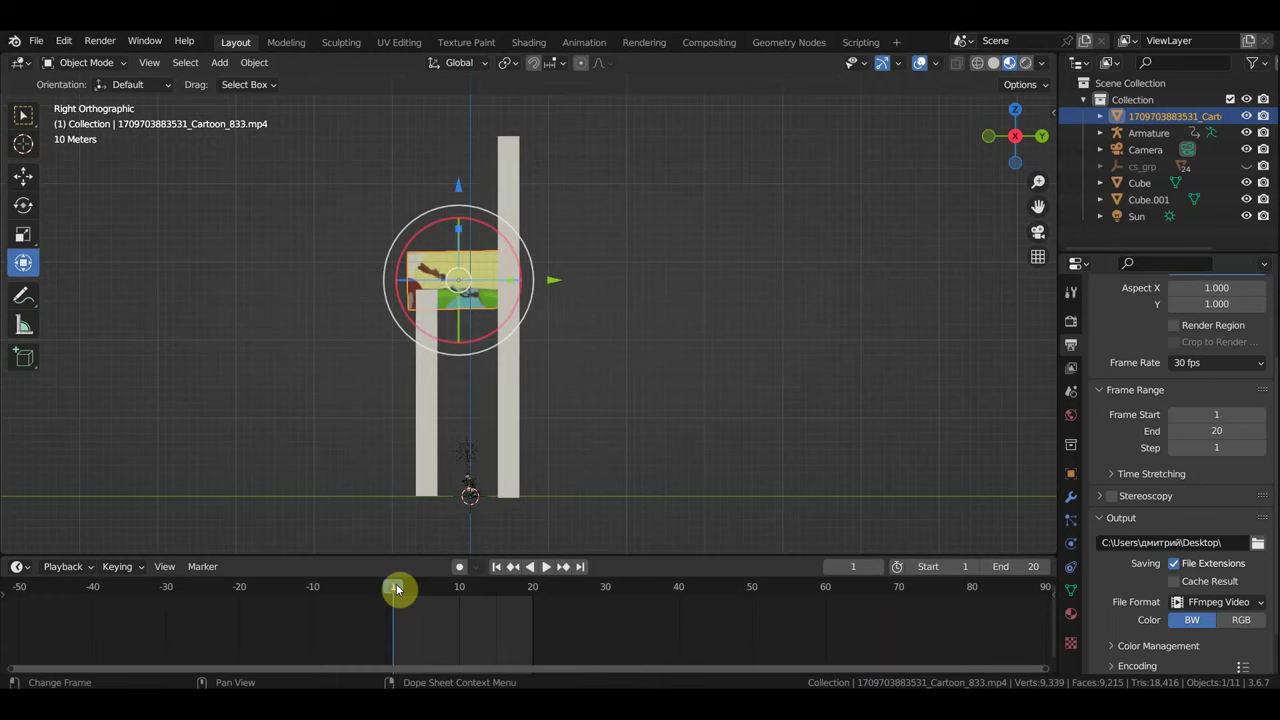
scroll(484, 370, "up", 3)
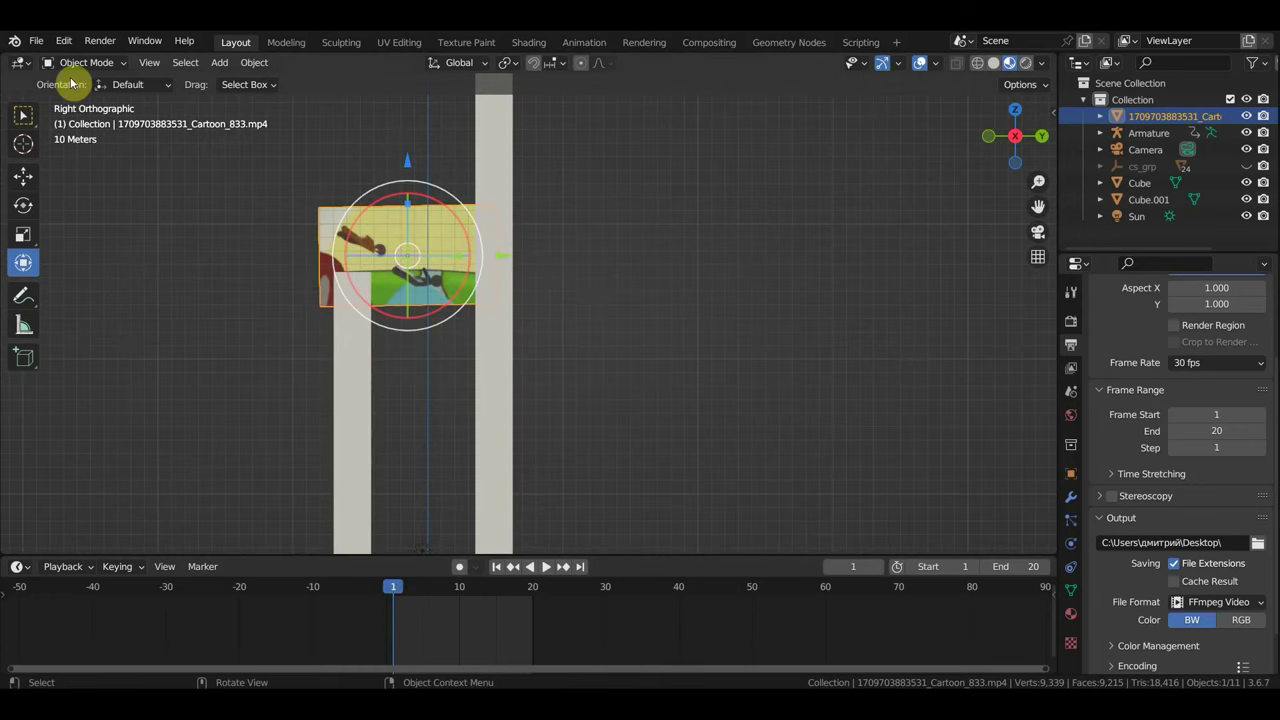
scroll(414, 480, "down", 3)
middle_click_drag(414, 480, 420, 354, "shift")
scroll(440, 400, "up", 4)
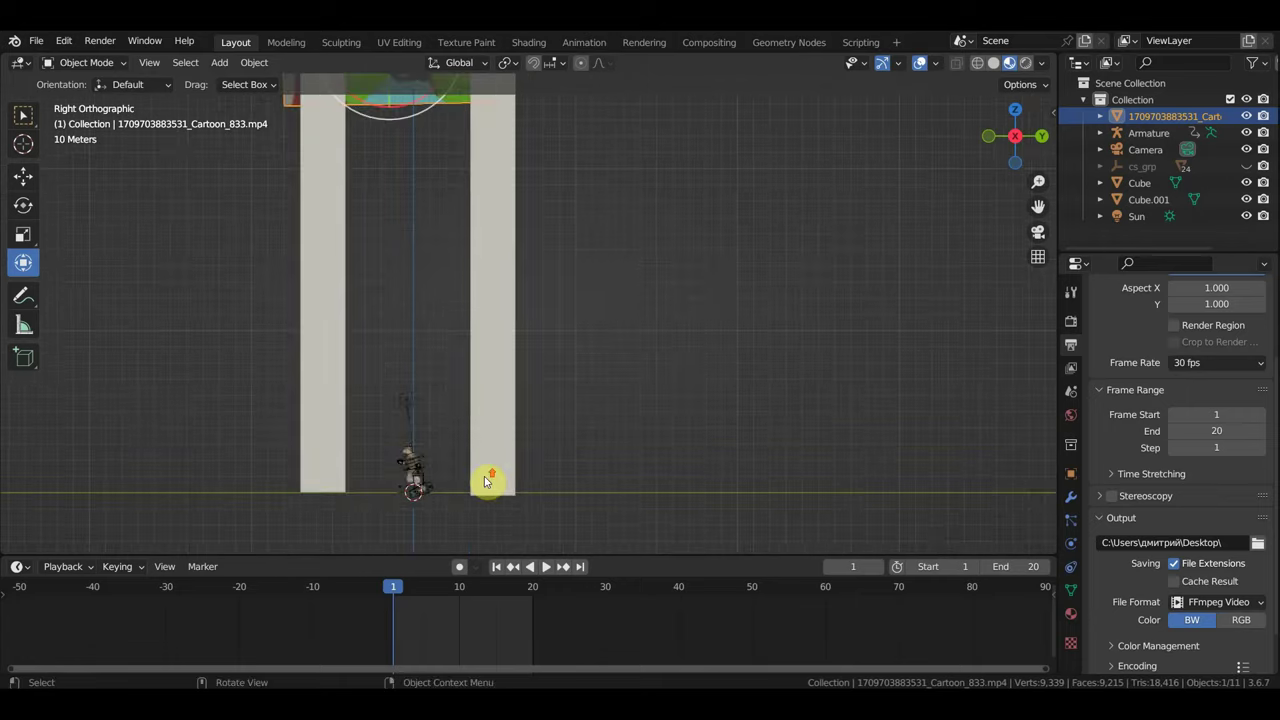
scroll(490, 440, "up", 2)
middle_click_drag(497, 400, 421, 407, "shift")
- Delete the Sun light from the scene
left_click(415, 405)
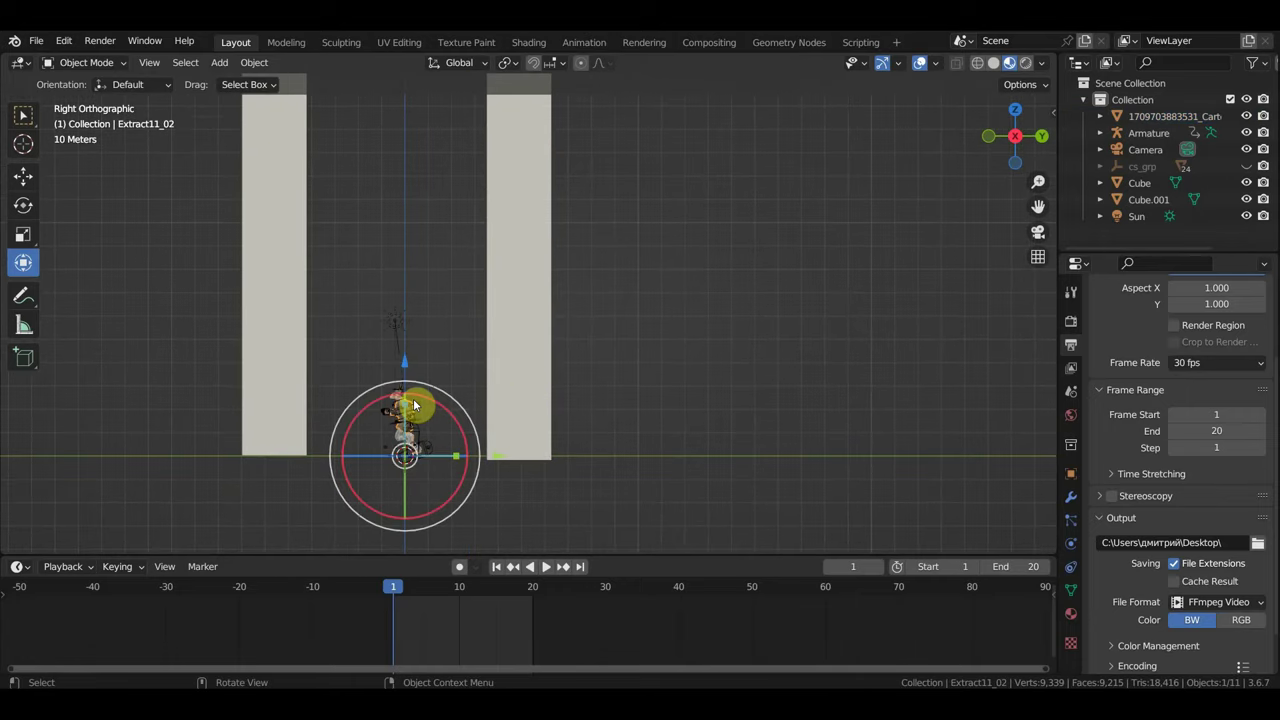
left_click(394, 322)
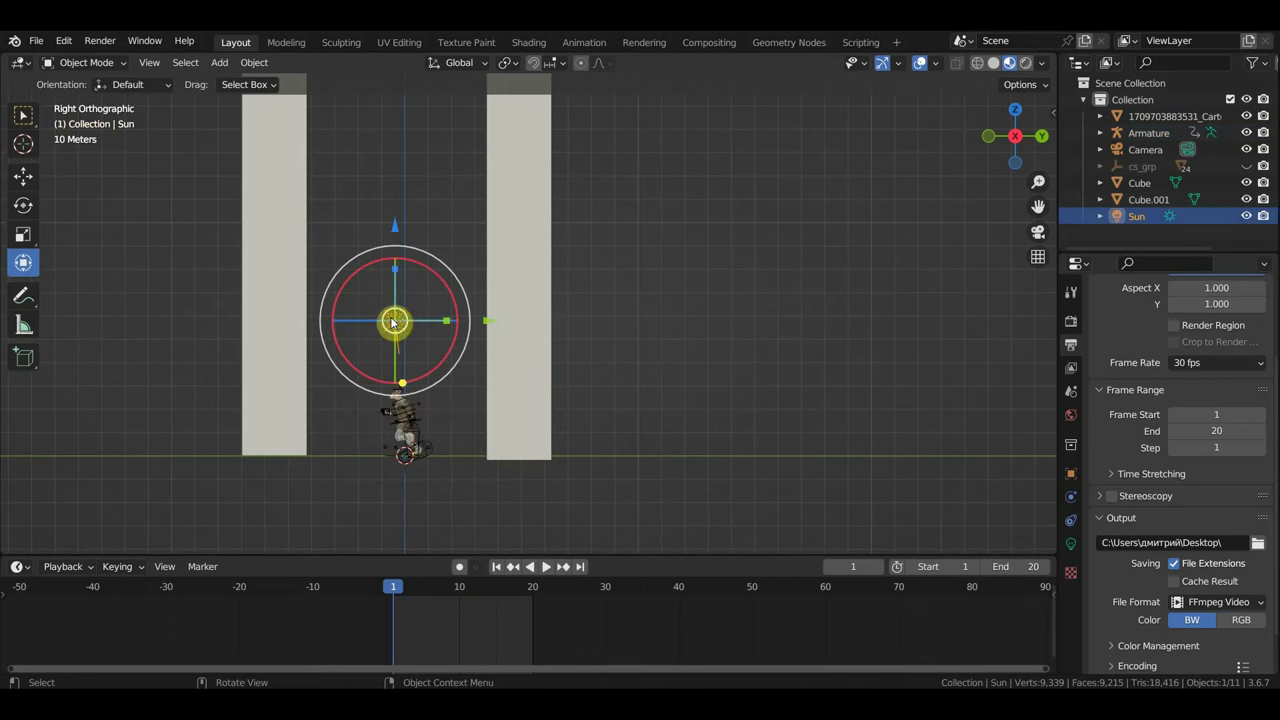
key("Delete")
- Reselect the character armature and set the timeline to frame 1
left_click(408, 425)
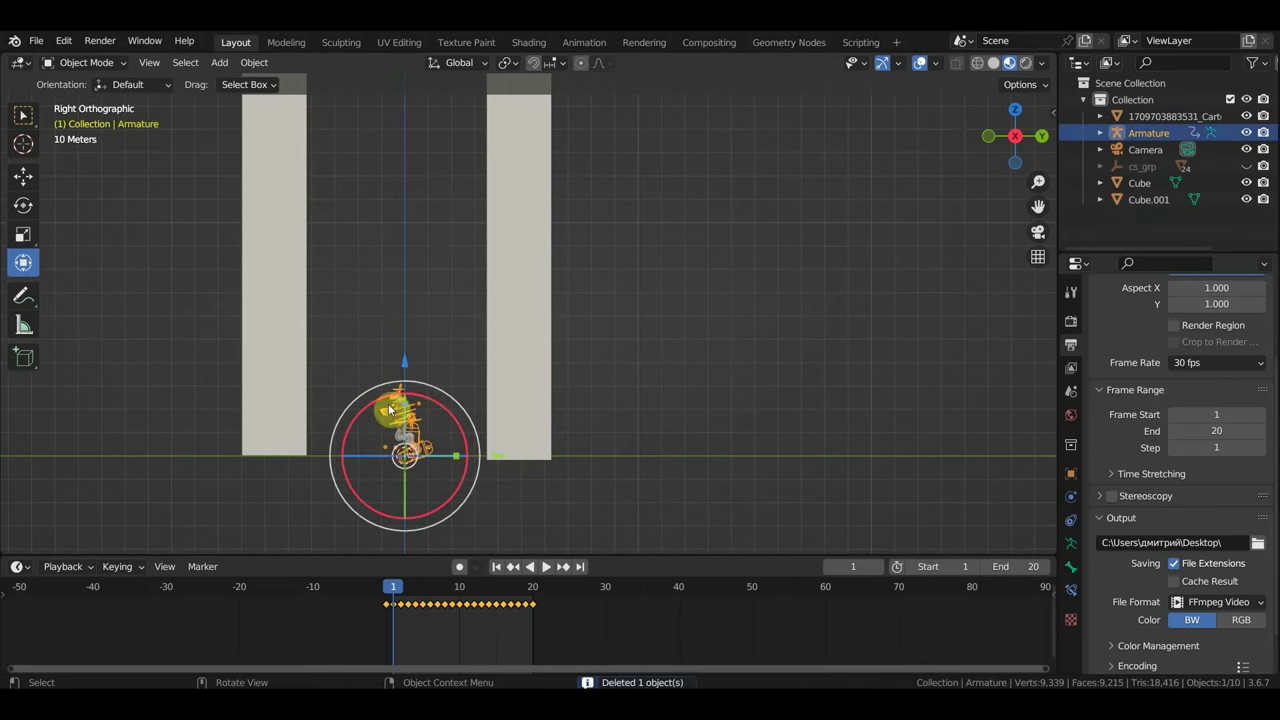
left_click(386, 594)
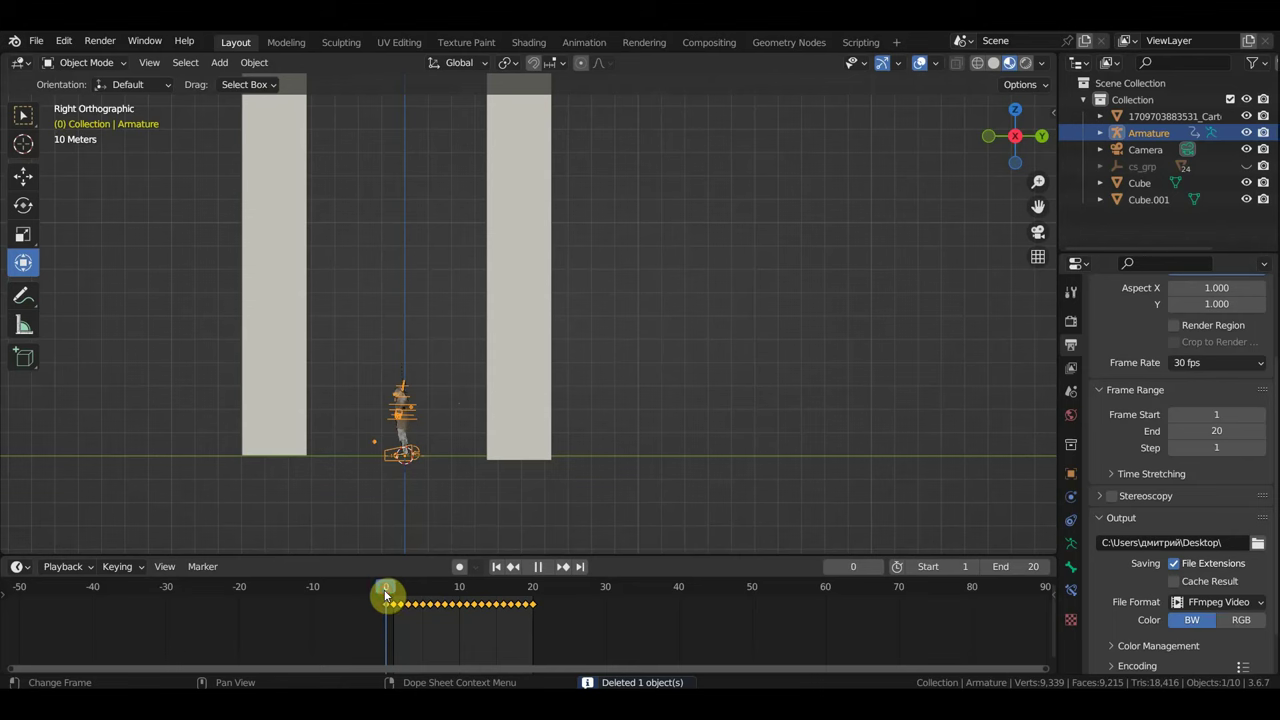
left_click_drag(386, 594, 392, 589)
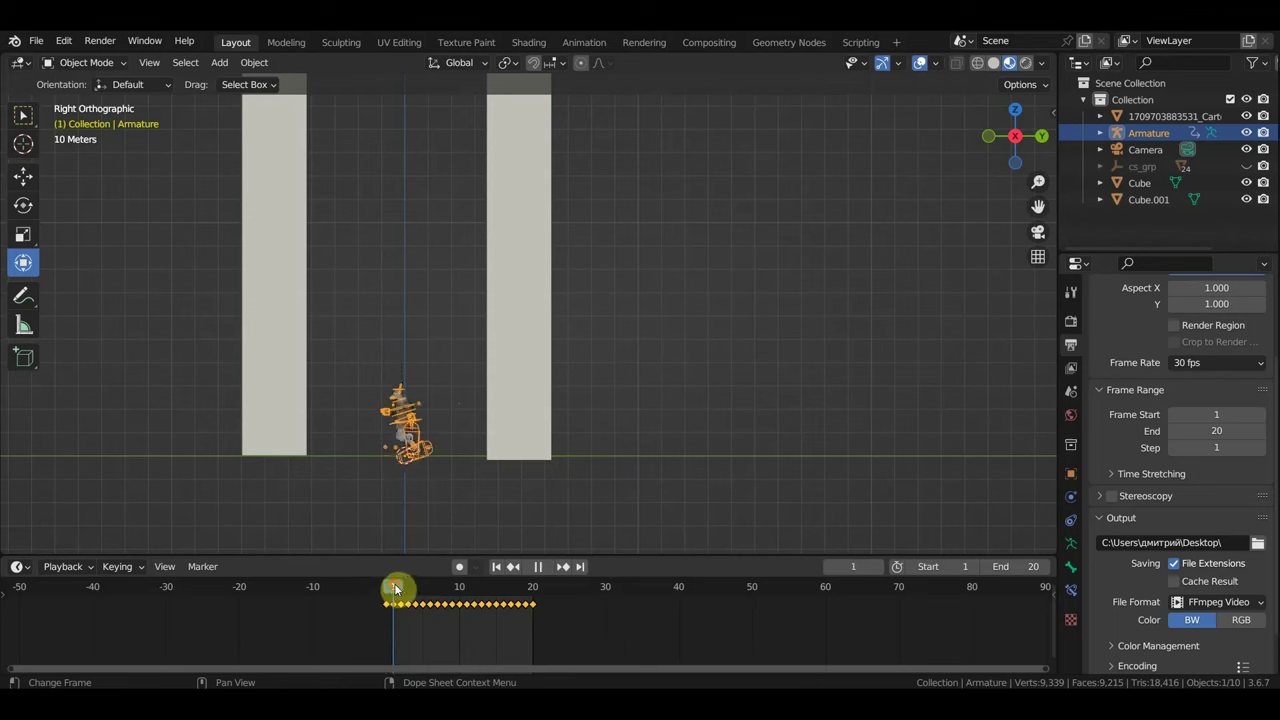
- Switch the armature to Pose Mode and delete its keyframes from frame 1 onward
left_click(68, 62)
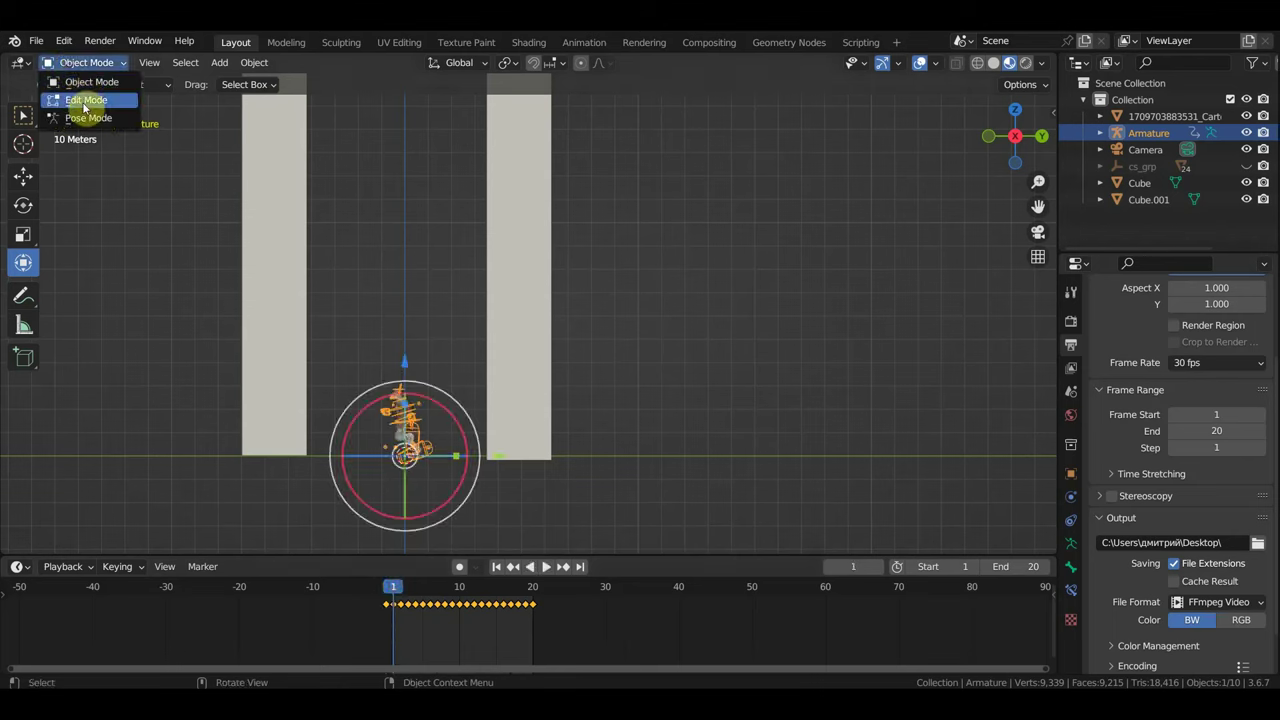
left_click(88, 117)
left_click_drag(559, 636, 398, 595)
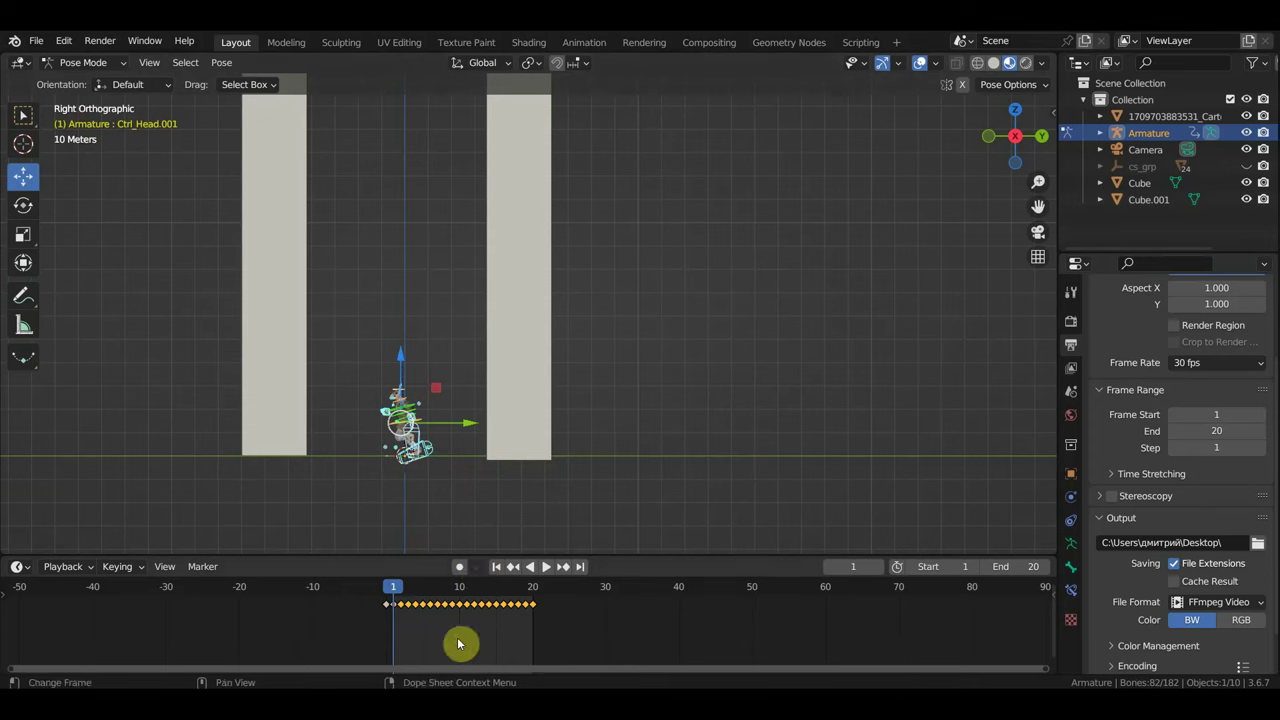
left_click_drag(608, 650, 393, 600)
key("Delete")
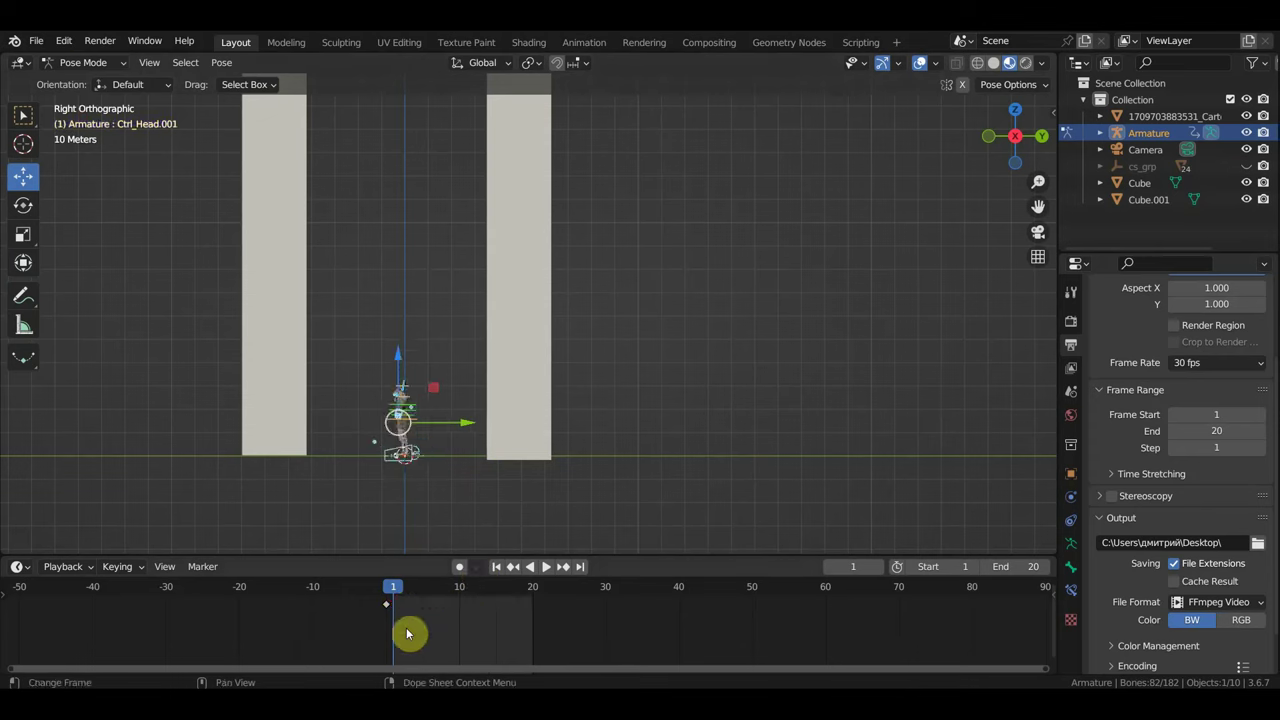
- Frame the character's feet and select the Ctrl_Master root bone
left_click(417, 456)
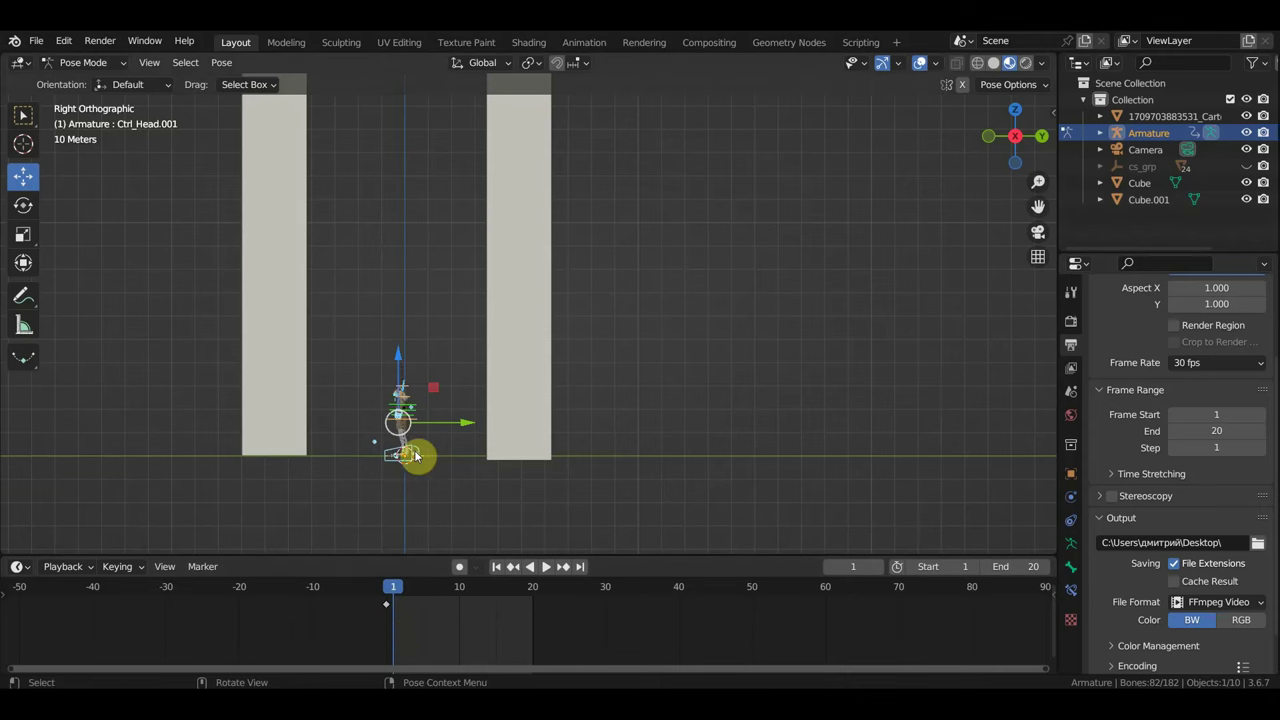
scroll(417, 463, "up", 2)
scroll(300, 420, "up", 5)
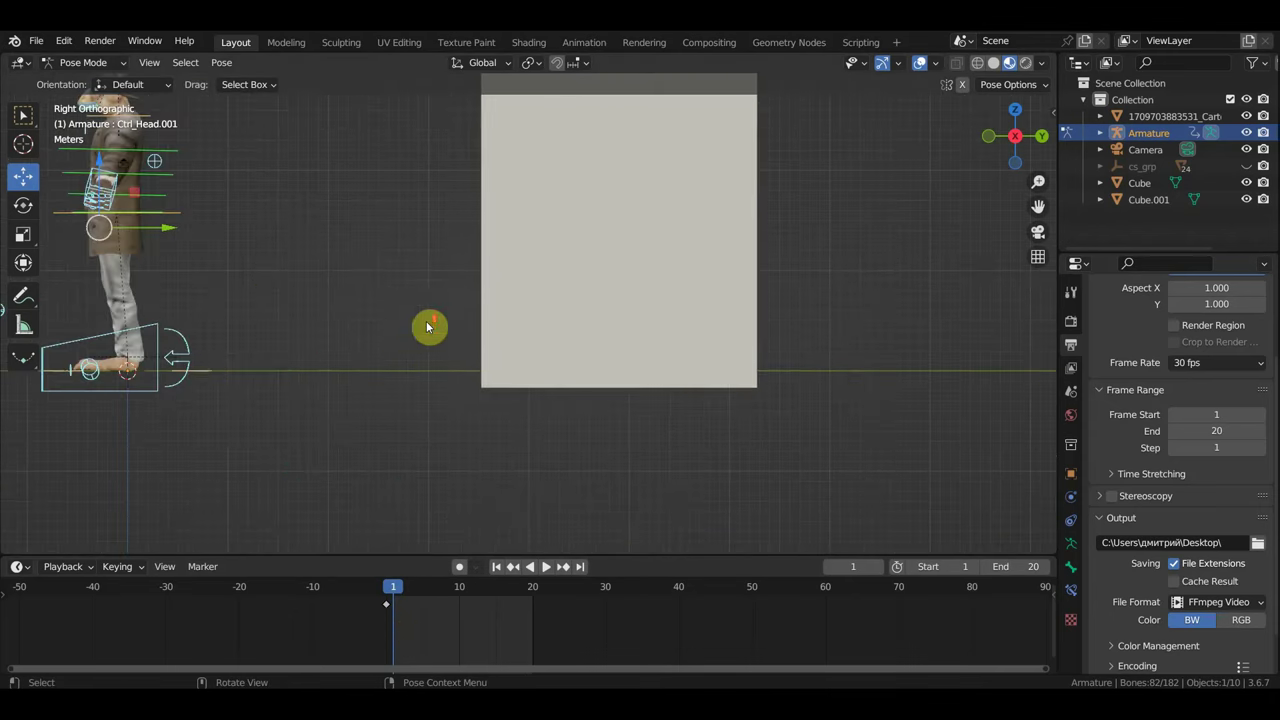
middle_click_drag(190, 381, 423, 357, "shift")
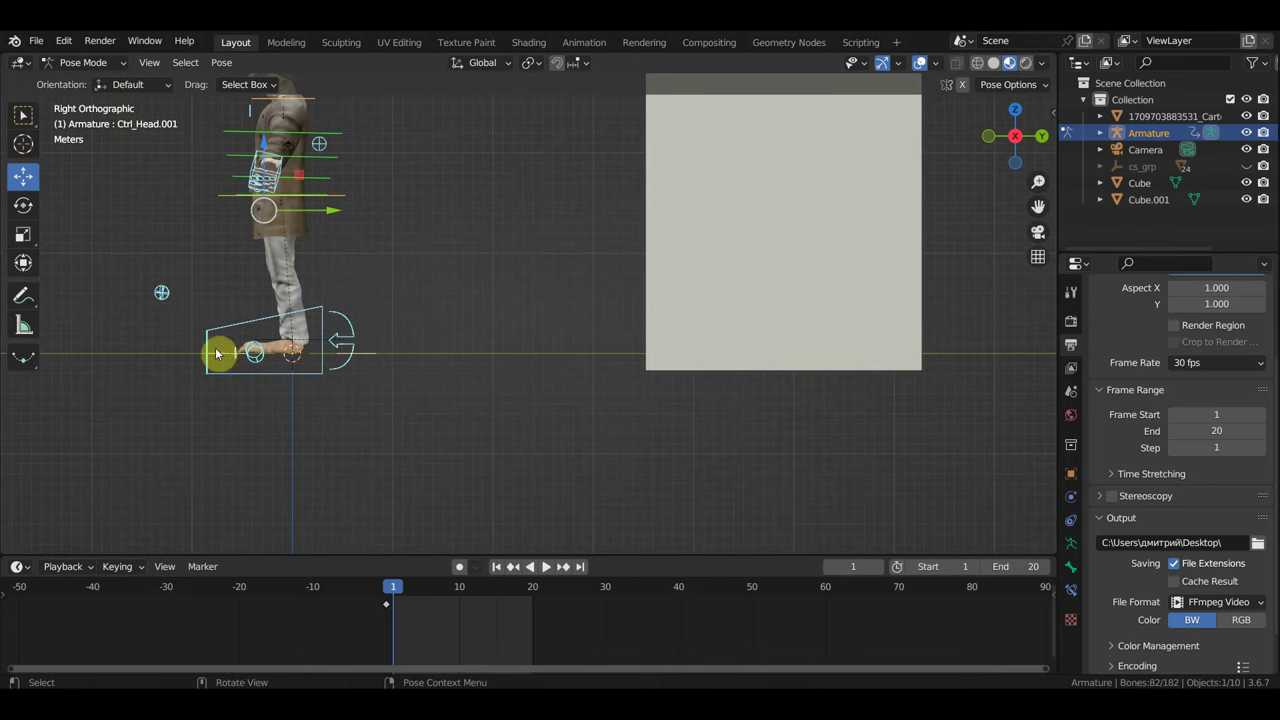
left_click(216, 357)
- Raise Ctrl_Master twice along the Z axis to lift the whole rig
scroll(217, 363, "down", 6)
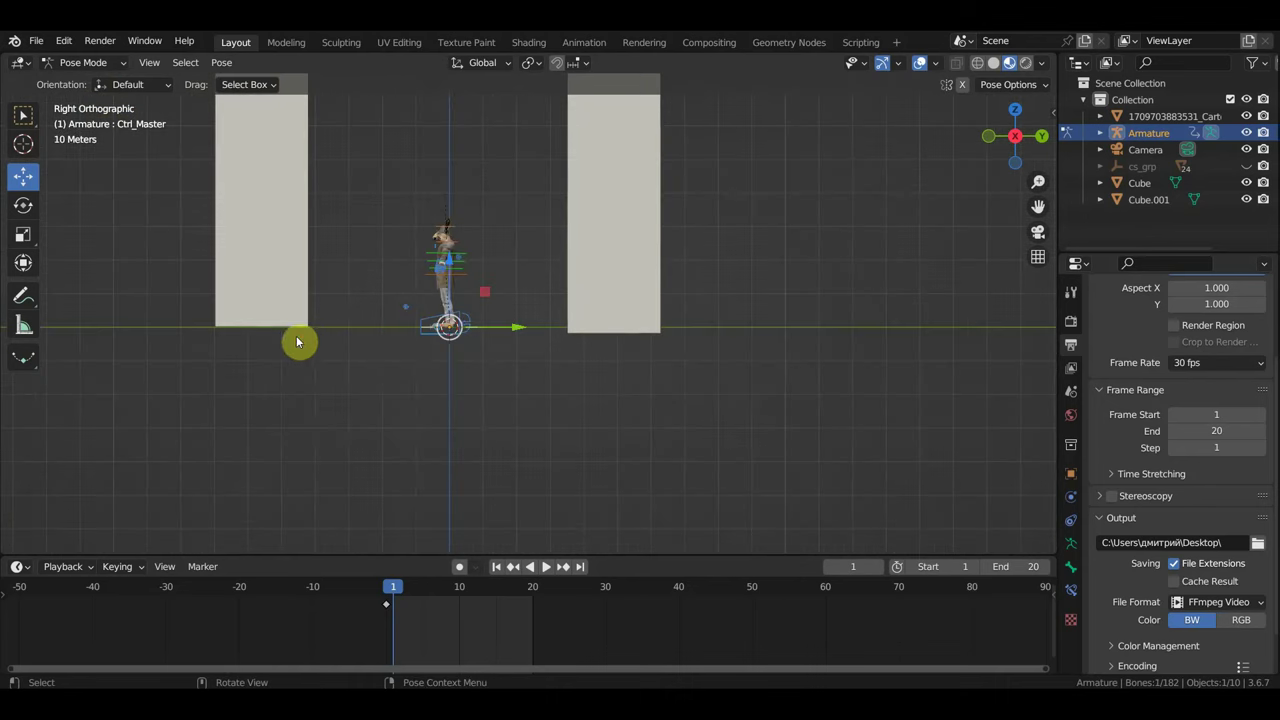
mouse_move(335, 363)
middle_mouse_down("shift")
mouse_move(334, 437)
mouse_move(394, 491)
middle_mouse_up("shift")
scroll(389, 414, "down", 1)
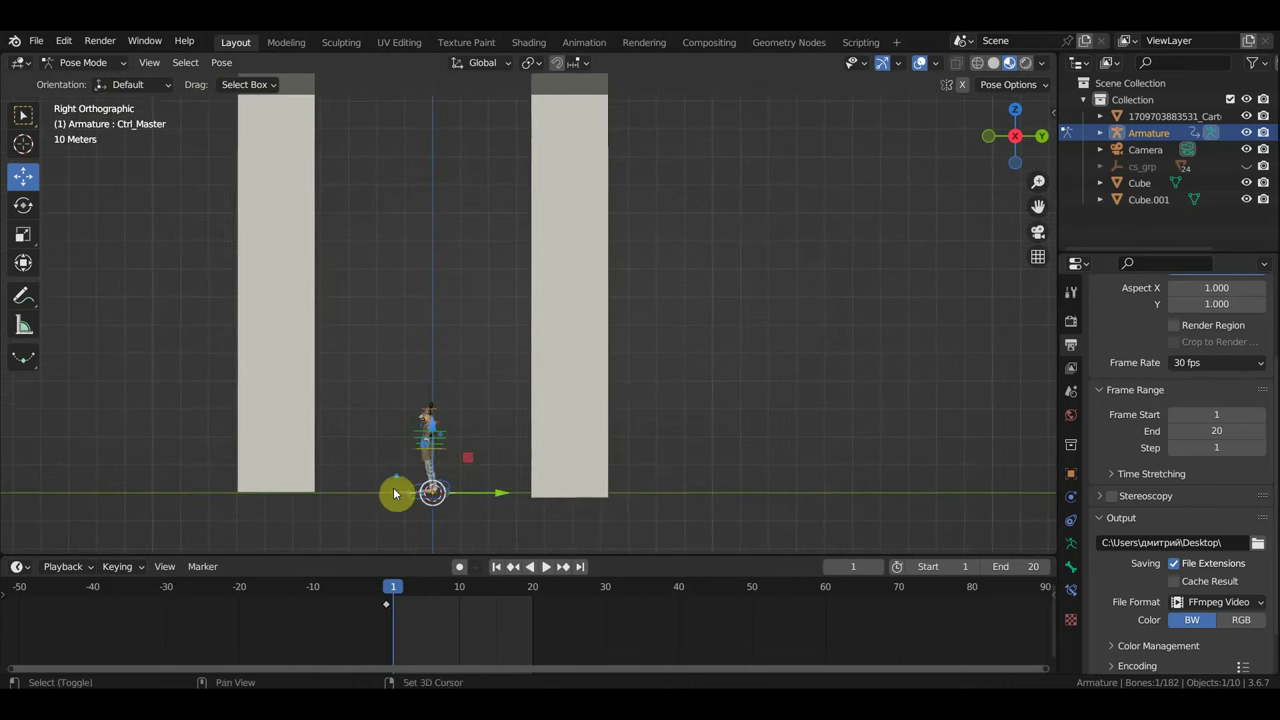
key("g")
key("z")
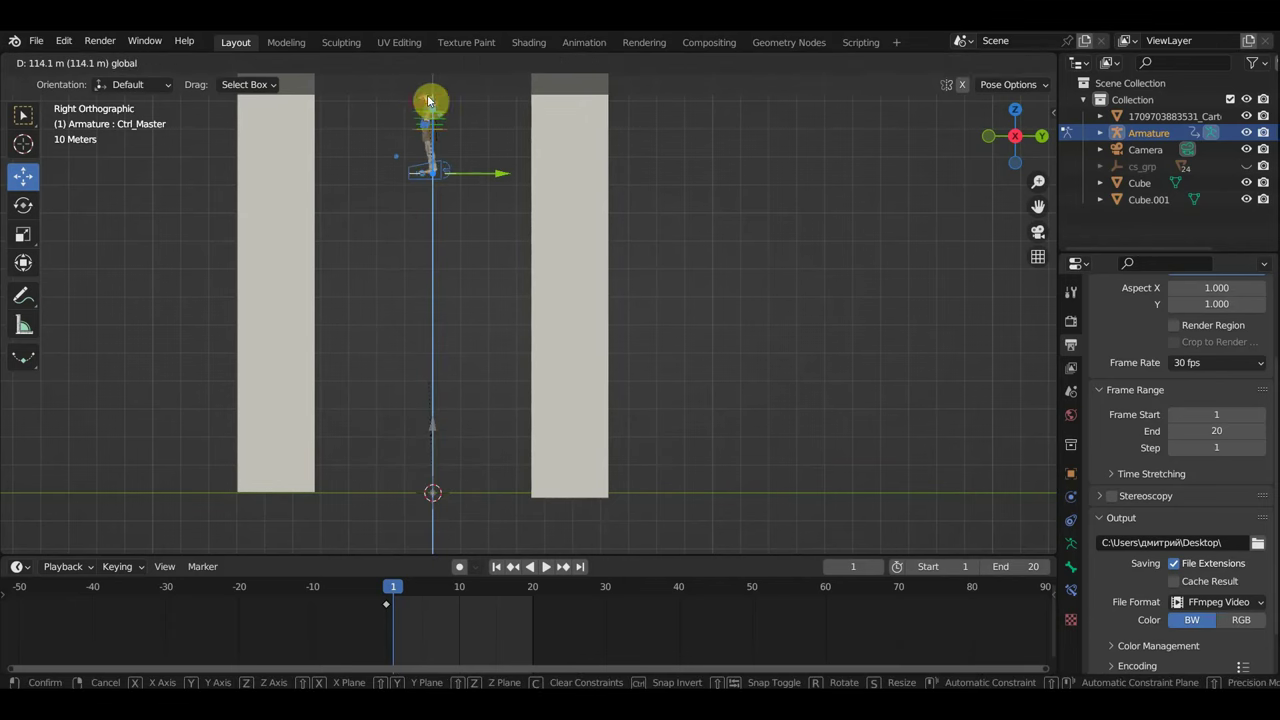
left_click(431, 105)
mouse_move(515, 199)
middle_mouse_down("shift")
mouse_move(514, 449)
mouse_move(473, 463)
middle_mouse_up("shift")
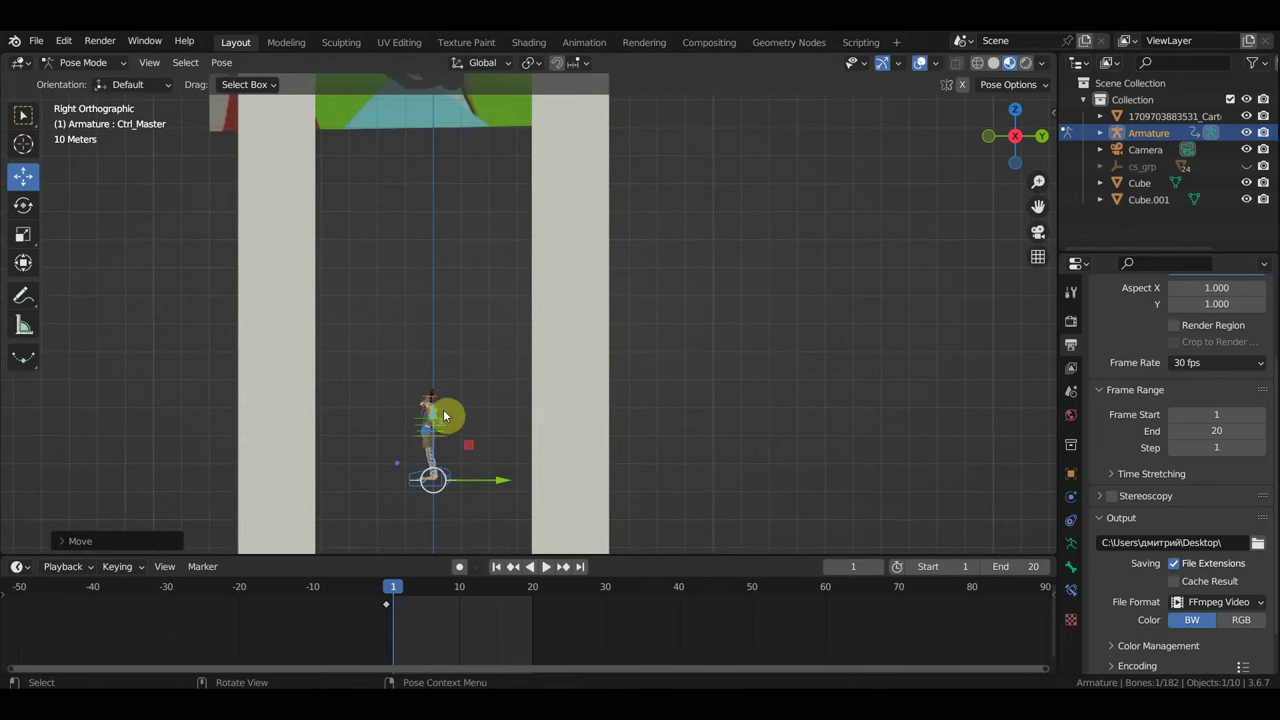
key("g")
key("z")
left_click(554, 166)
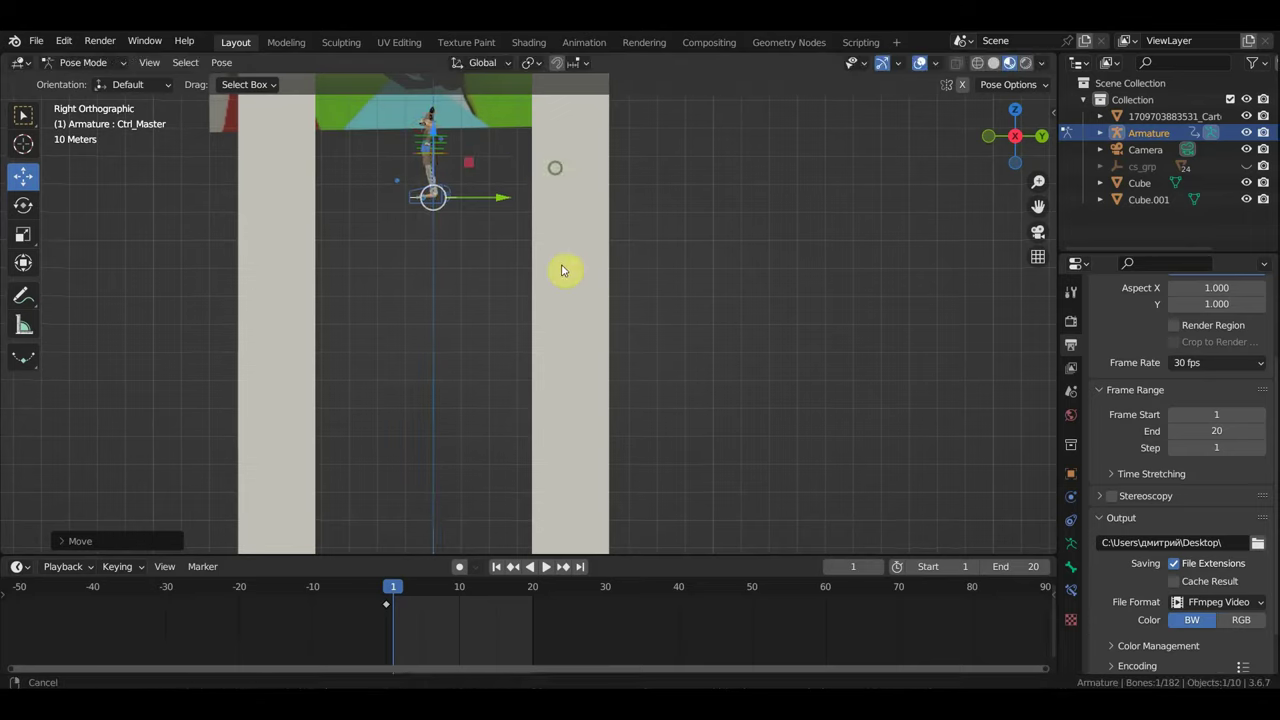
- Move the rig onto the figure's spot in the reference frame
middle_click_drag(563, 269, 581, 402, "shift")
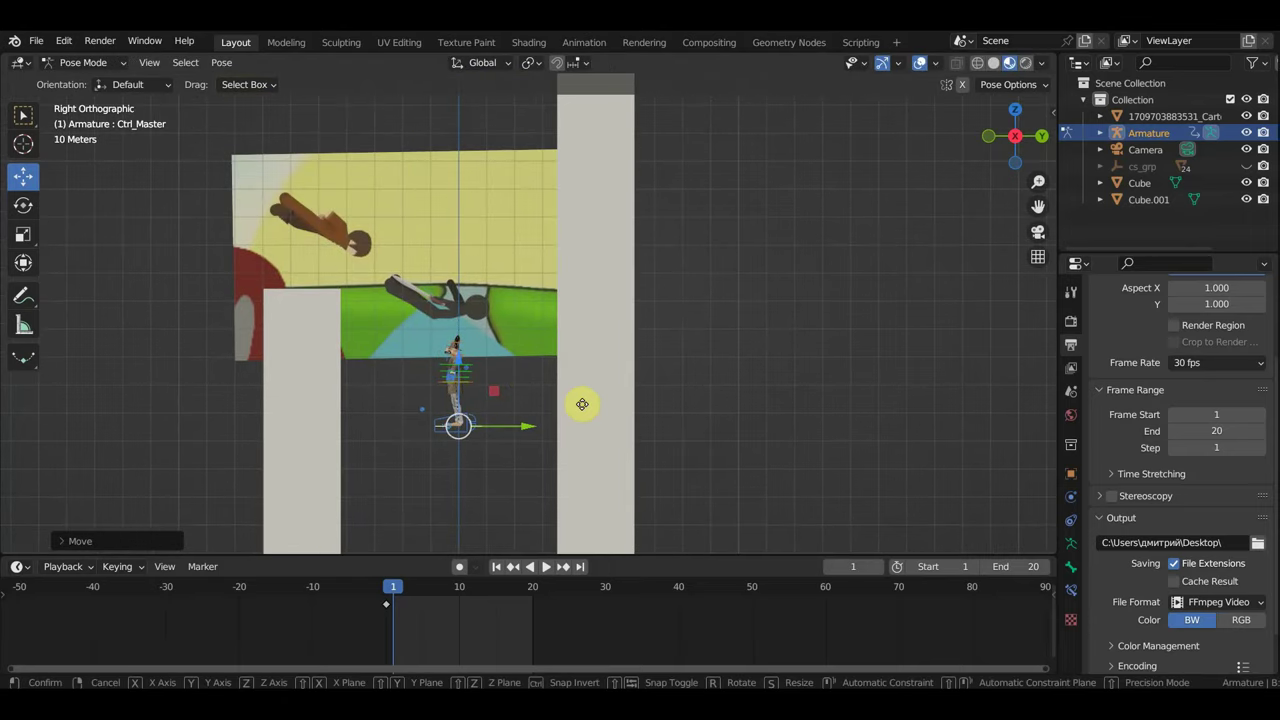
key("g")
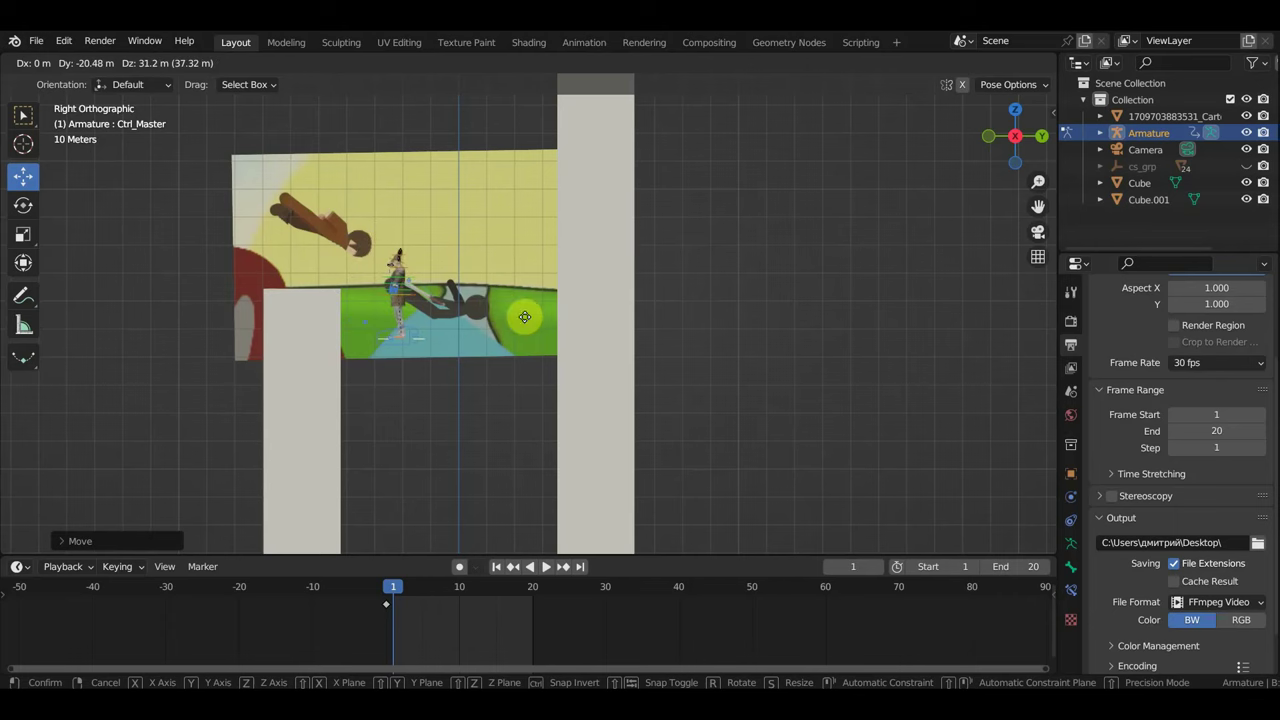
left_click(507, 325)
scroll(461, 305, "up", 2)
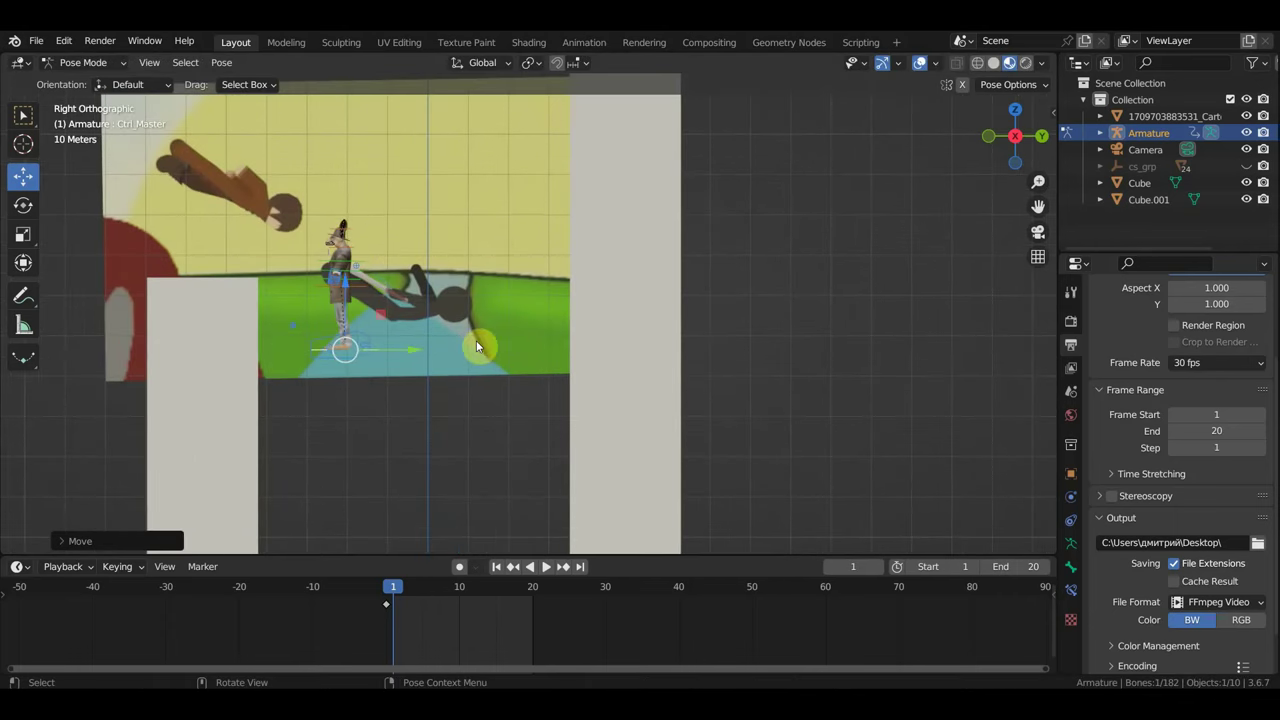
- Rotate and shift the whole rig to lie like the reference figure
key("r")
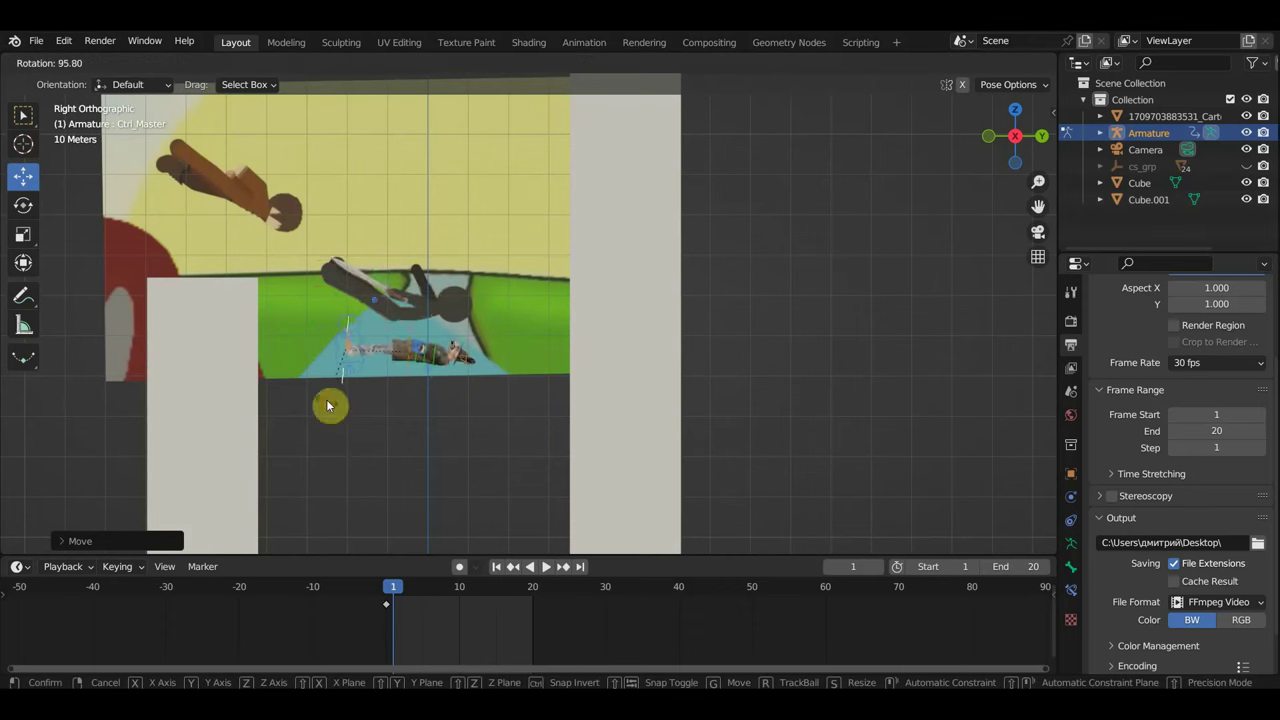
left_click(330, 405)
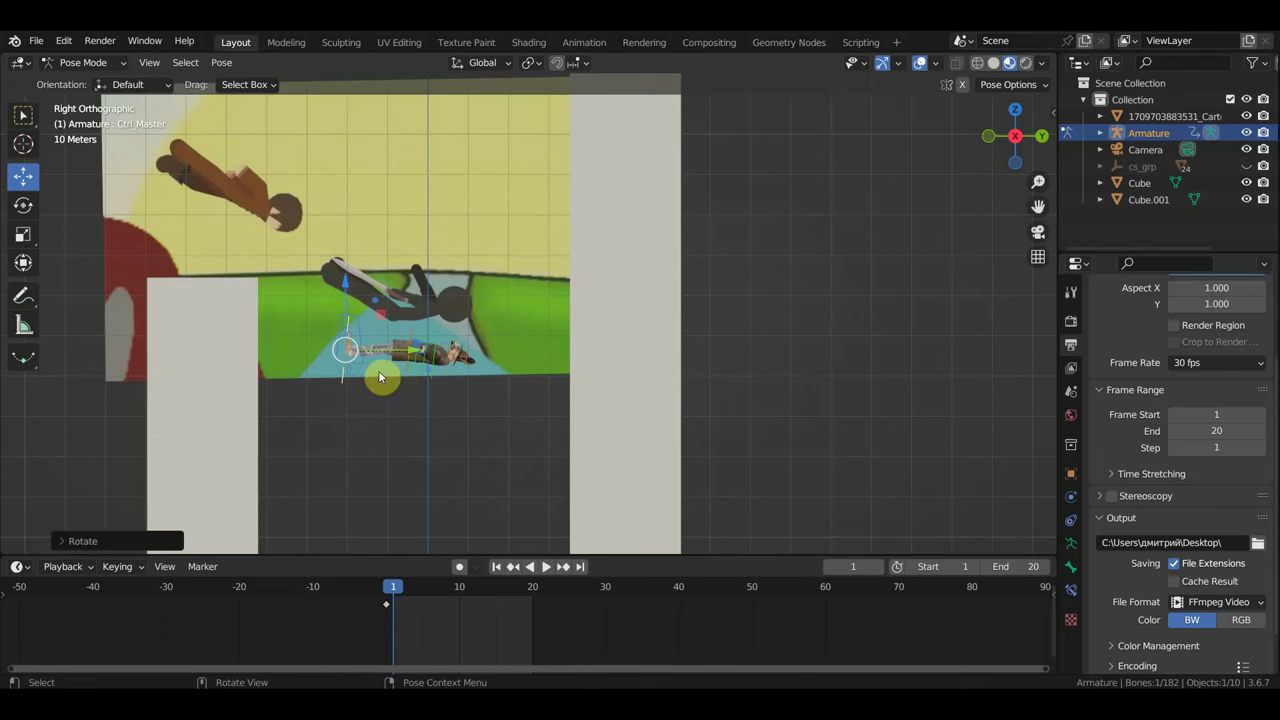
key("g")
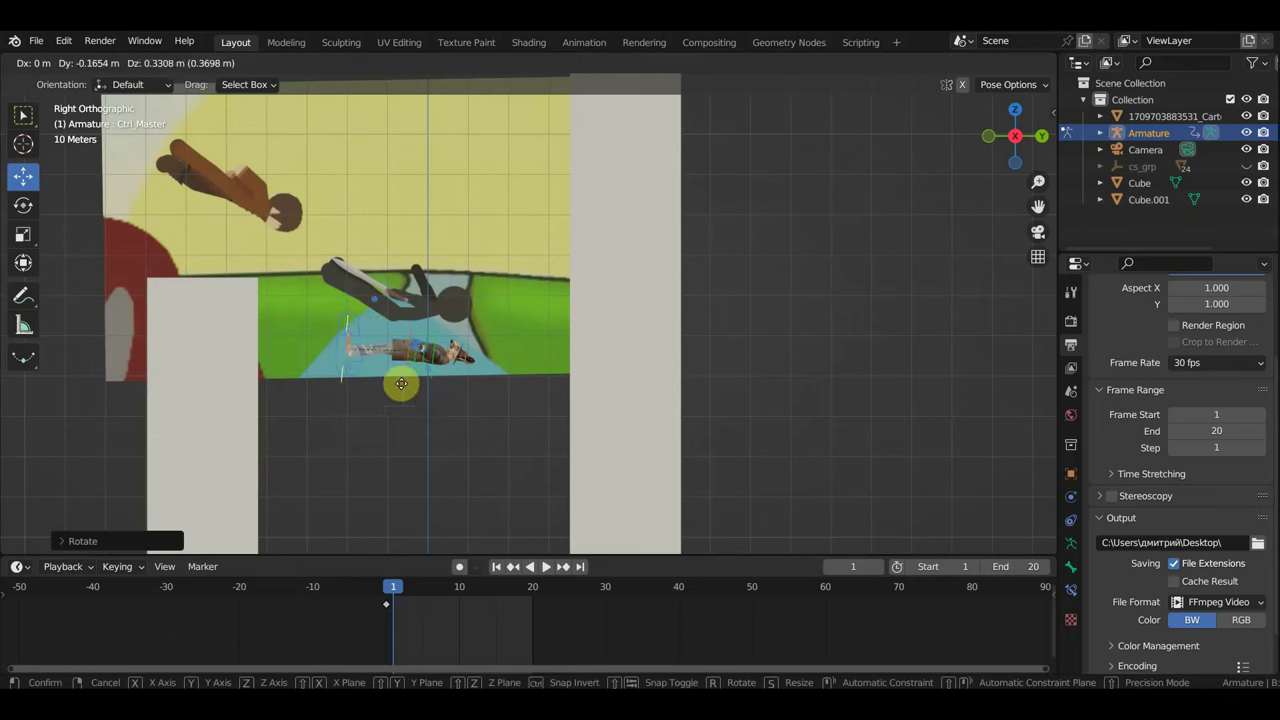
left_click(402, 368)
scroll(390, 362, "up", 3)
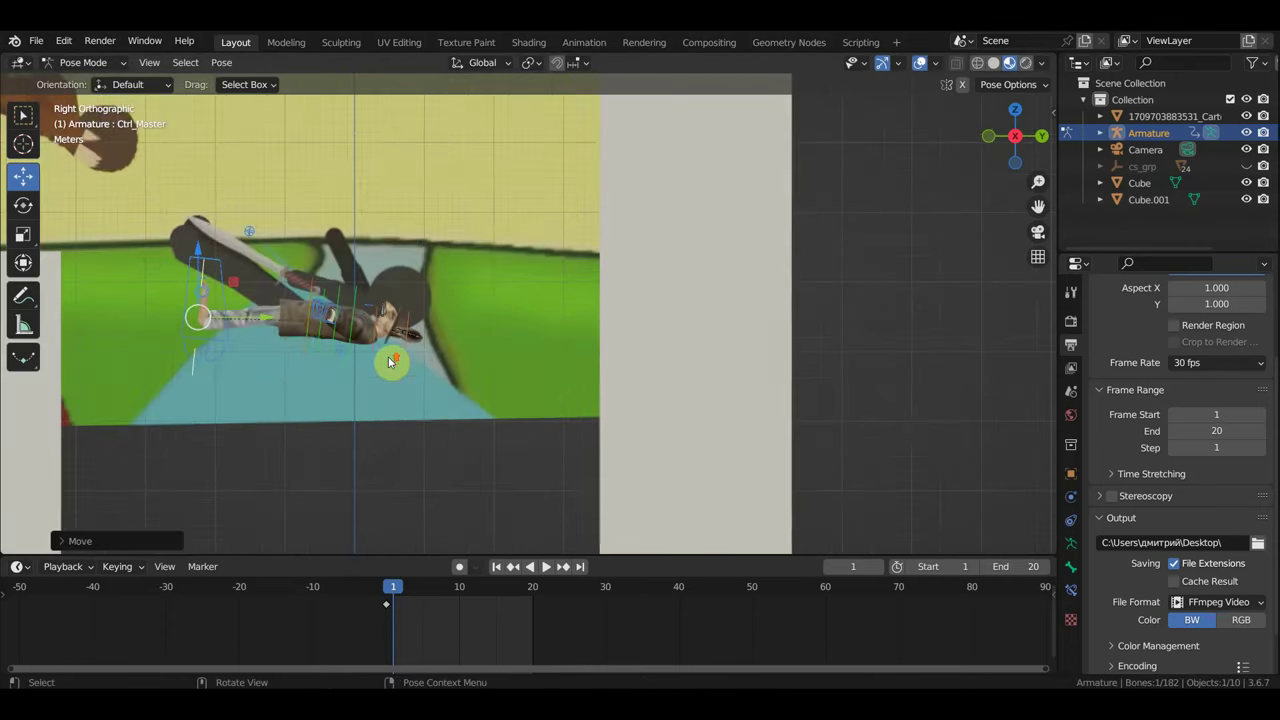
- Raise both foot IK controls up and left, and rotate Ctrl_Spine1
left_click(223, 284)
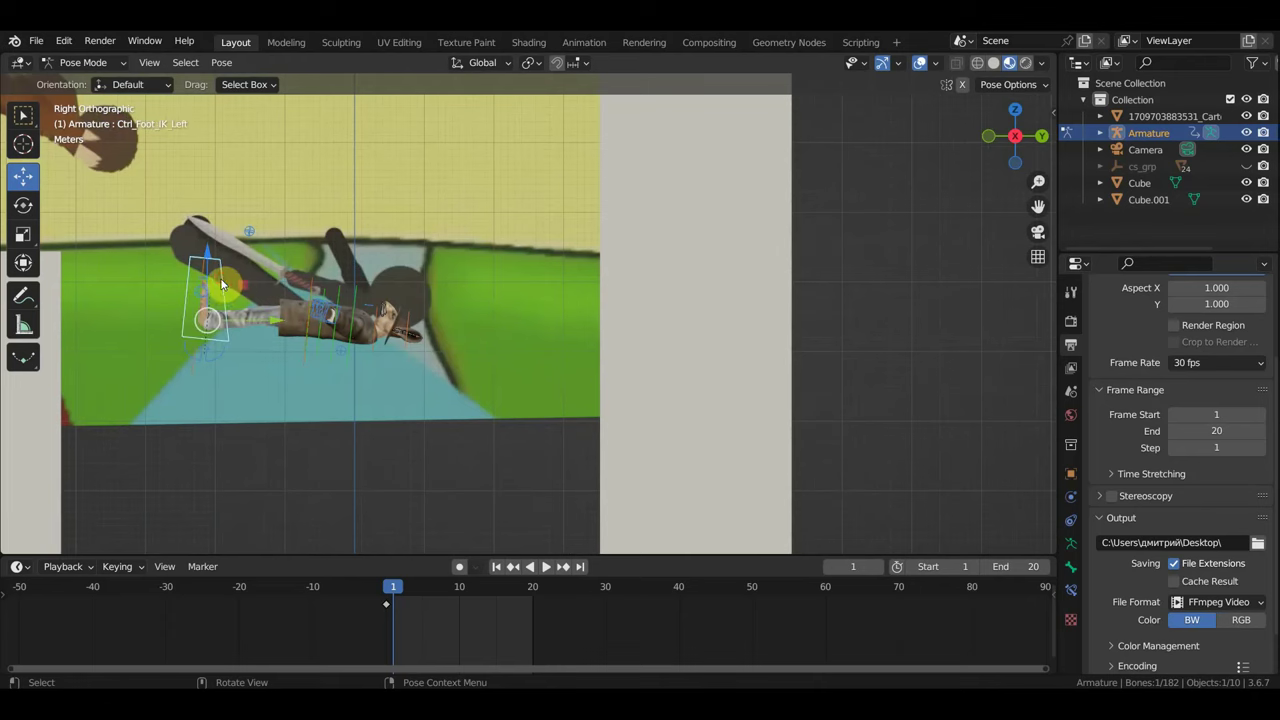
middle_click_drag(223, 284, 240, 279)
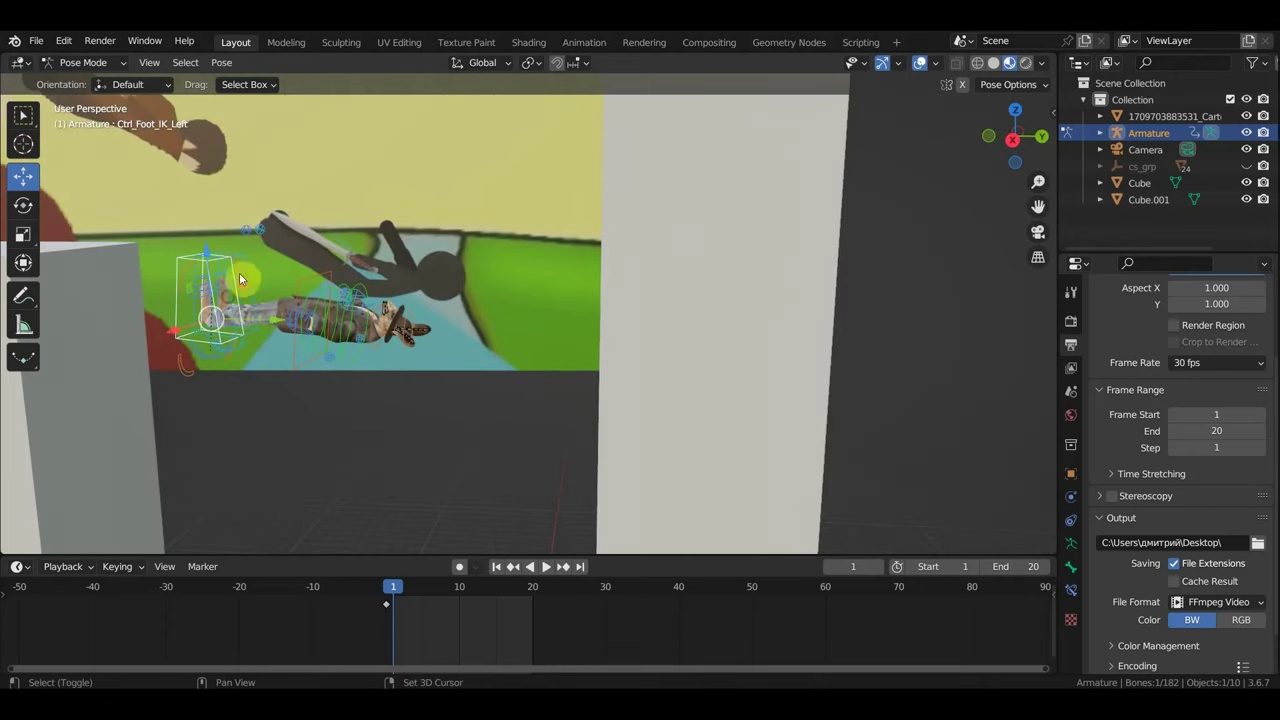
left_click(249, 263, "shift")
key("KP_3")
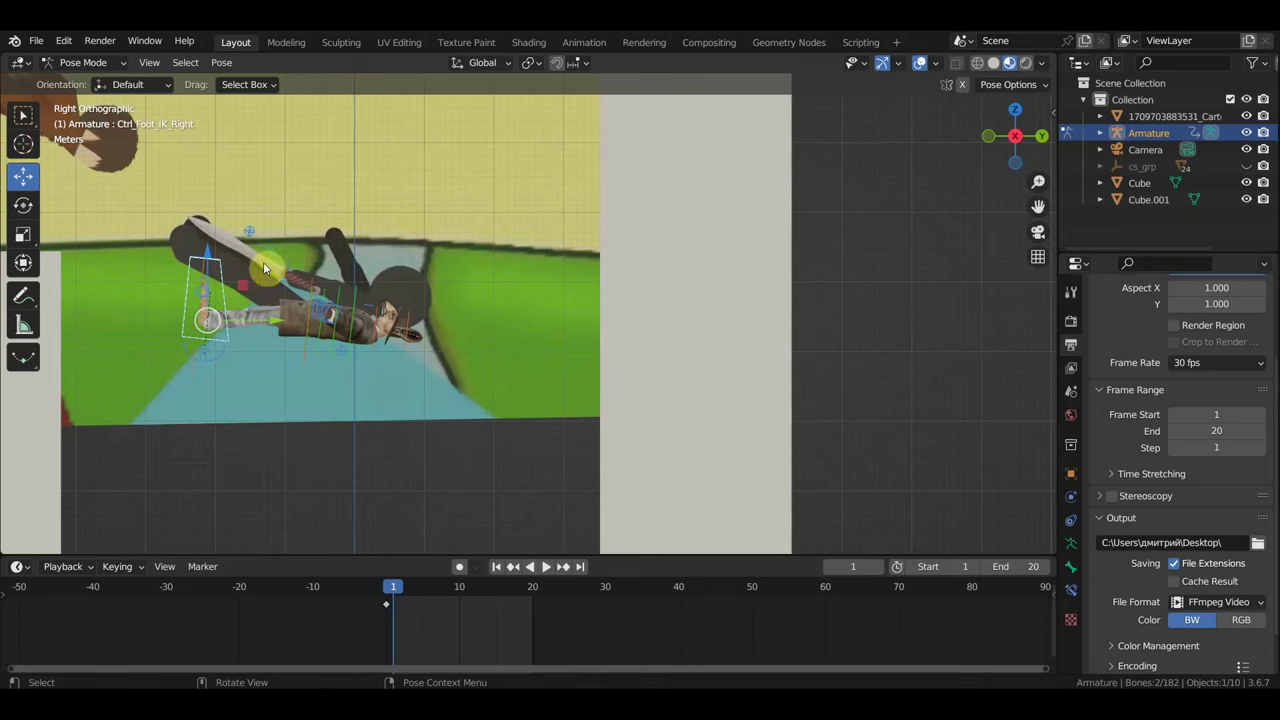
left_click_drag(279, 342, 313, 287)
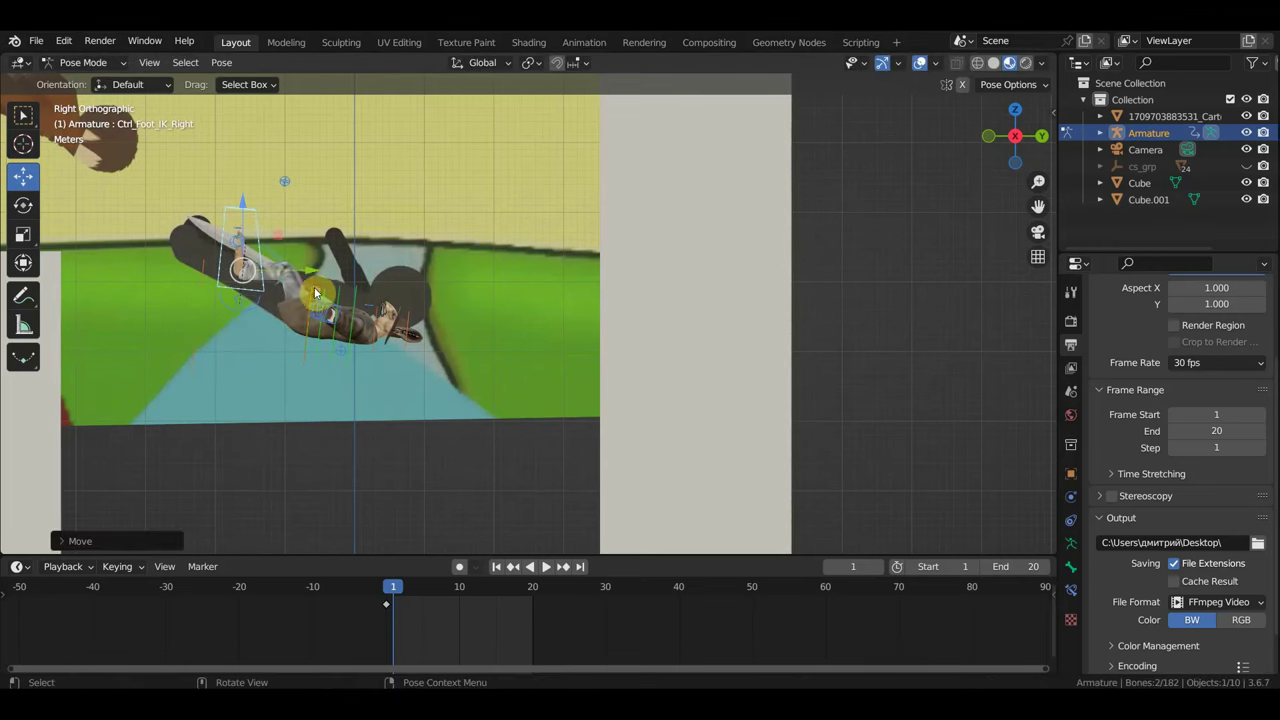
left_click(339, 301)
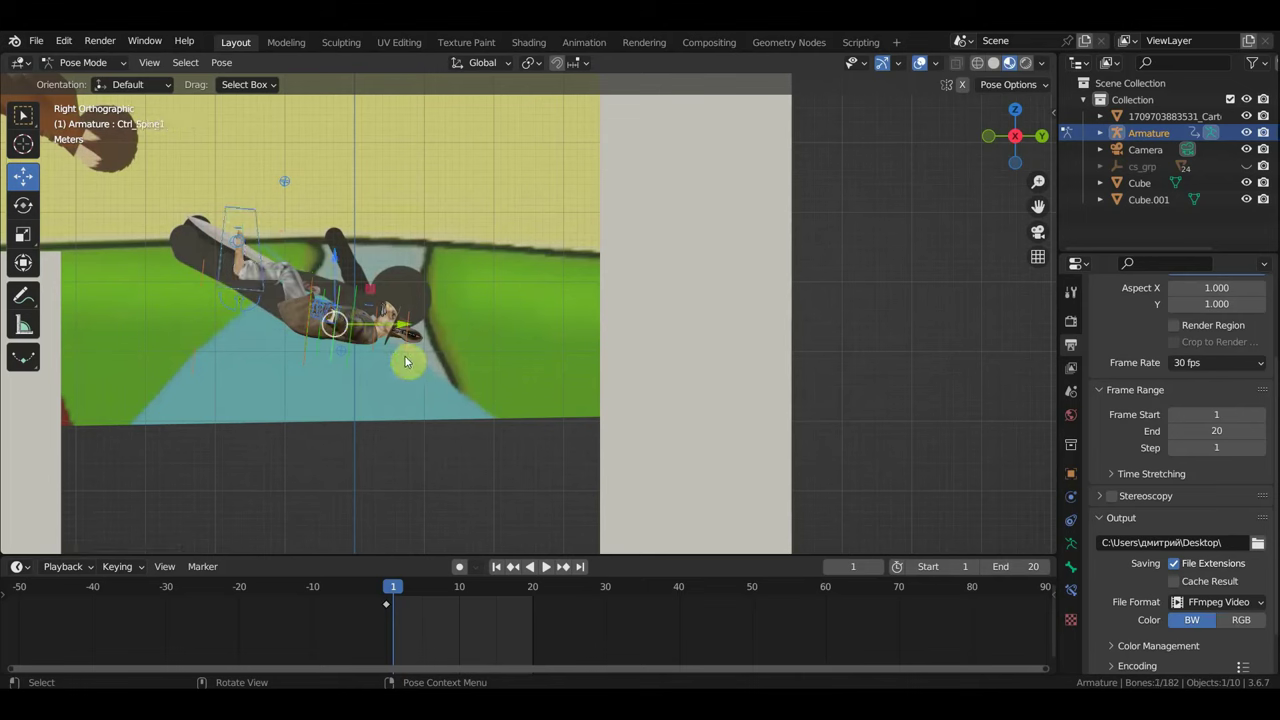
key("r")
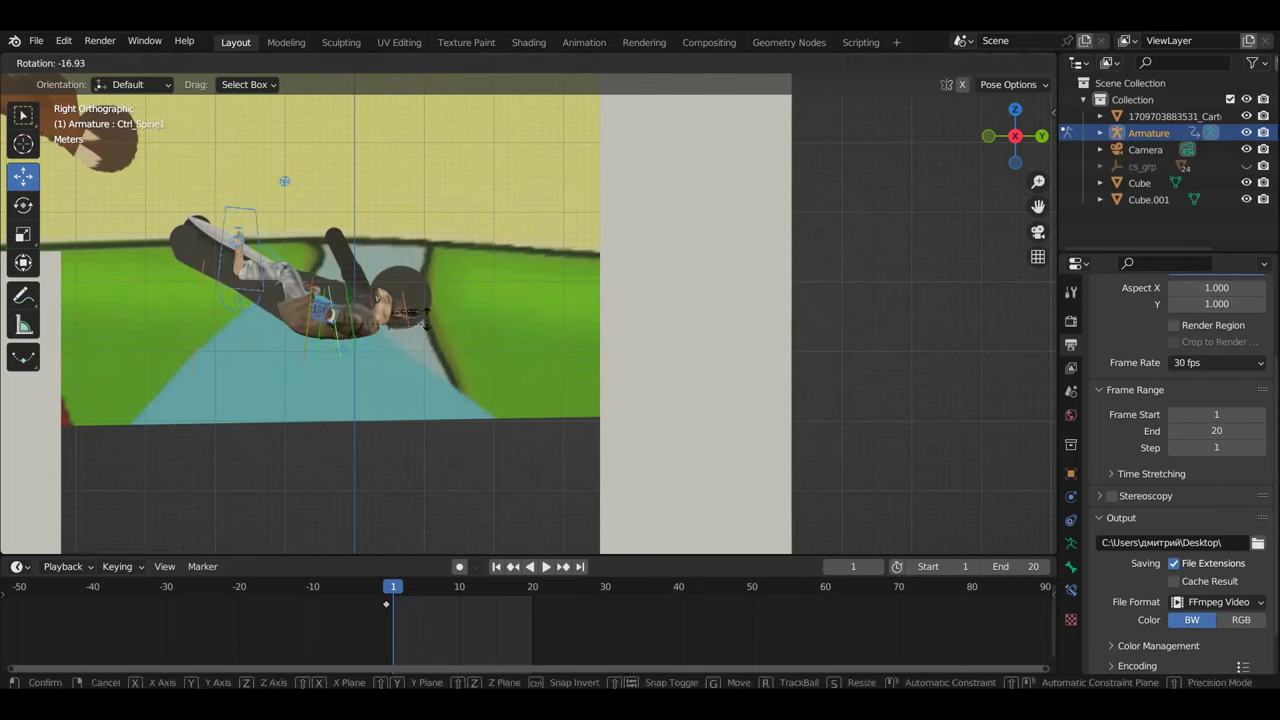
left_click(422, 316)
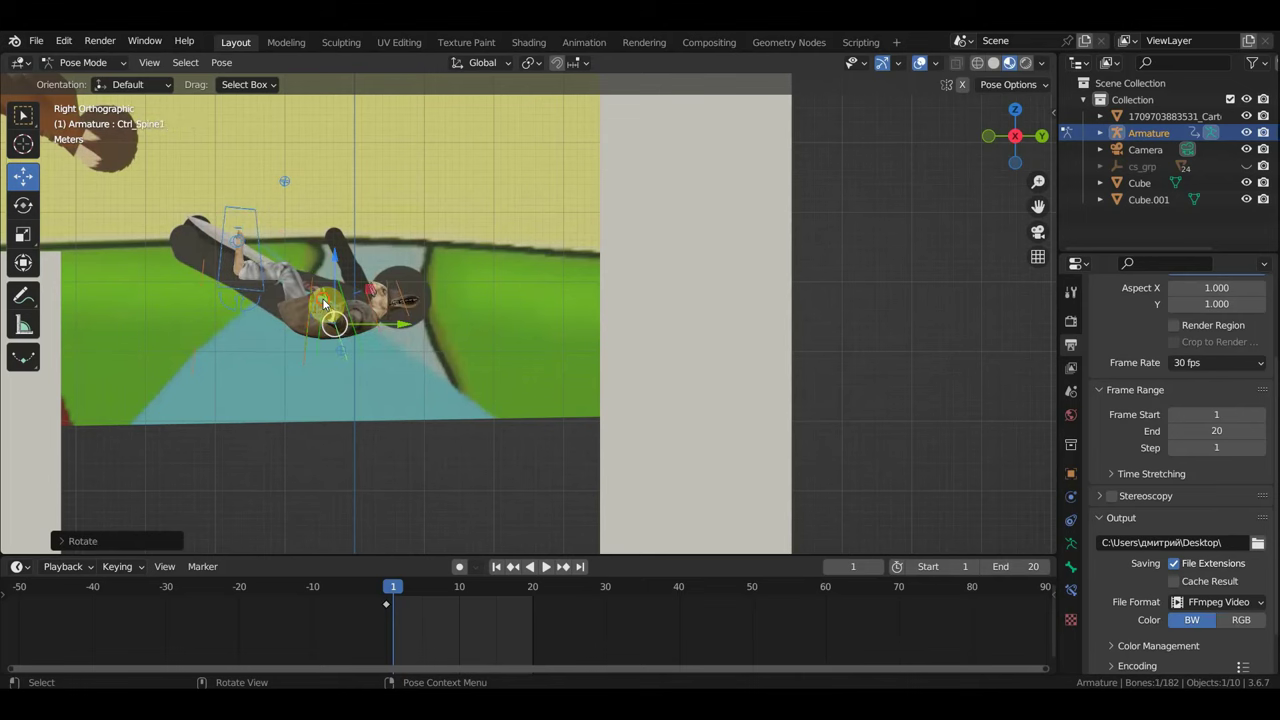
- Move the left hand IK control into position
left_click(324, 304)
middle_click_drag(329, 328, 217, 337)
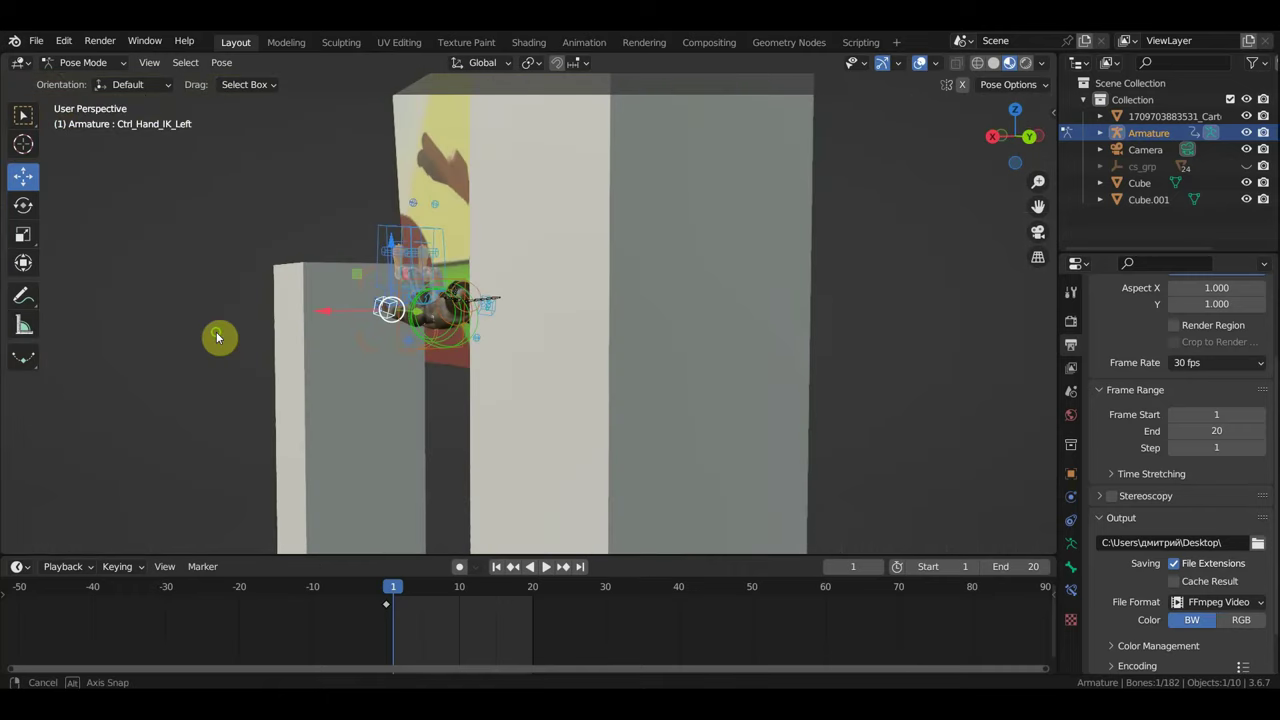
key("g")
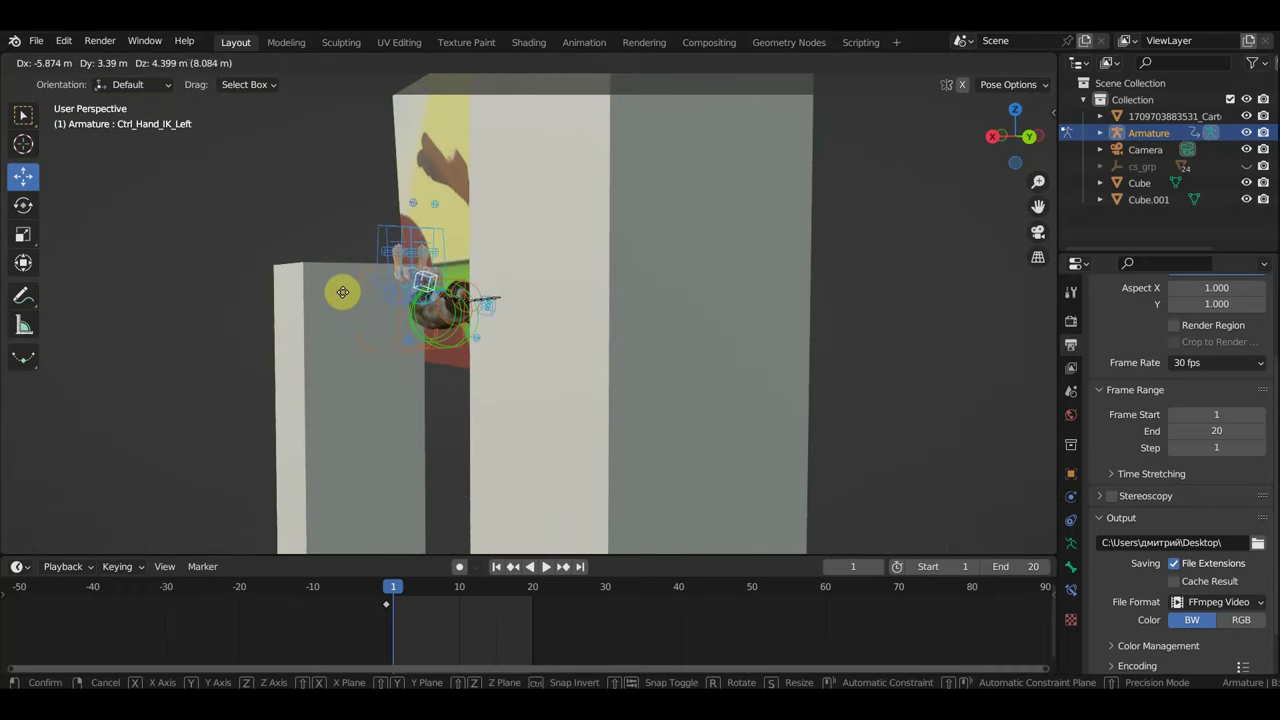
left_click(335, 289)
- Move and then readjust the right hand IK control
mouse_move(335, 289)
middle_mouse_down()
mouse_move(486, 374)
mouse_move(251, 209)
middle_mouse_up()
left_click(330, 255)
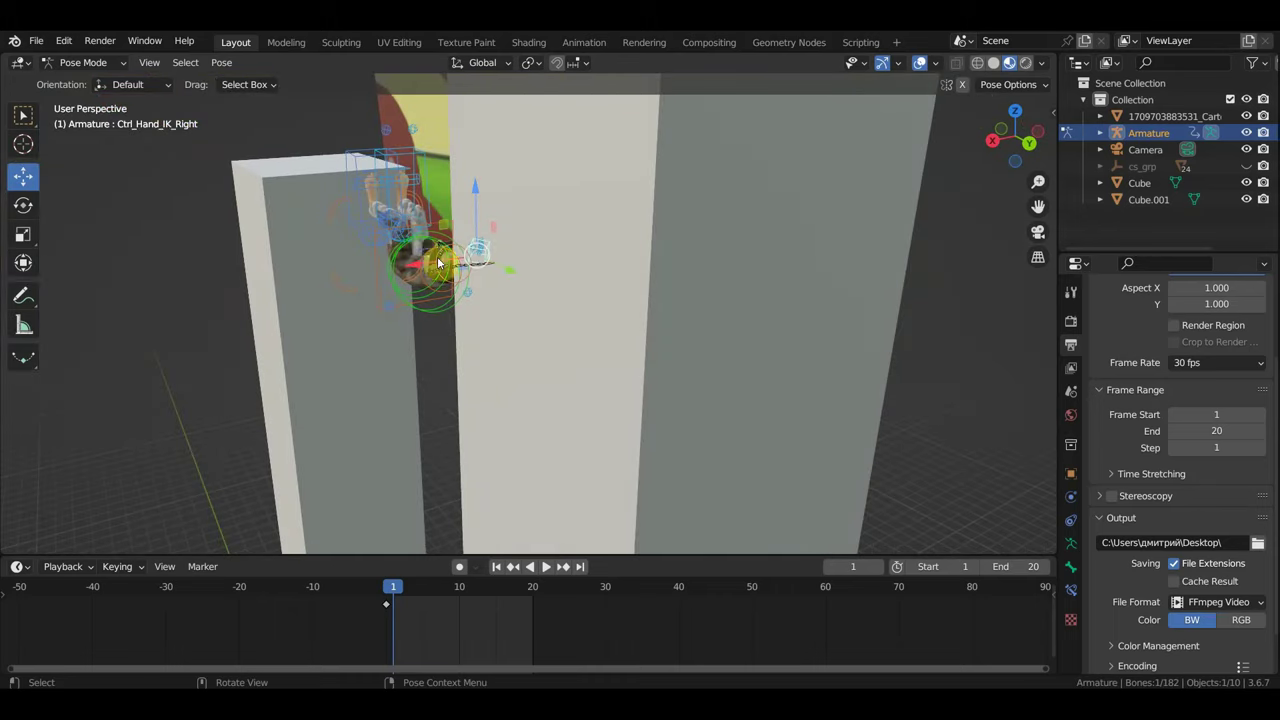
key("g")
left_click(407, 225)
middle_click_drag(407, 225, 560, 236)
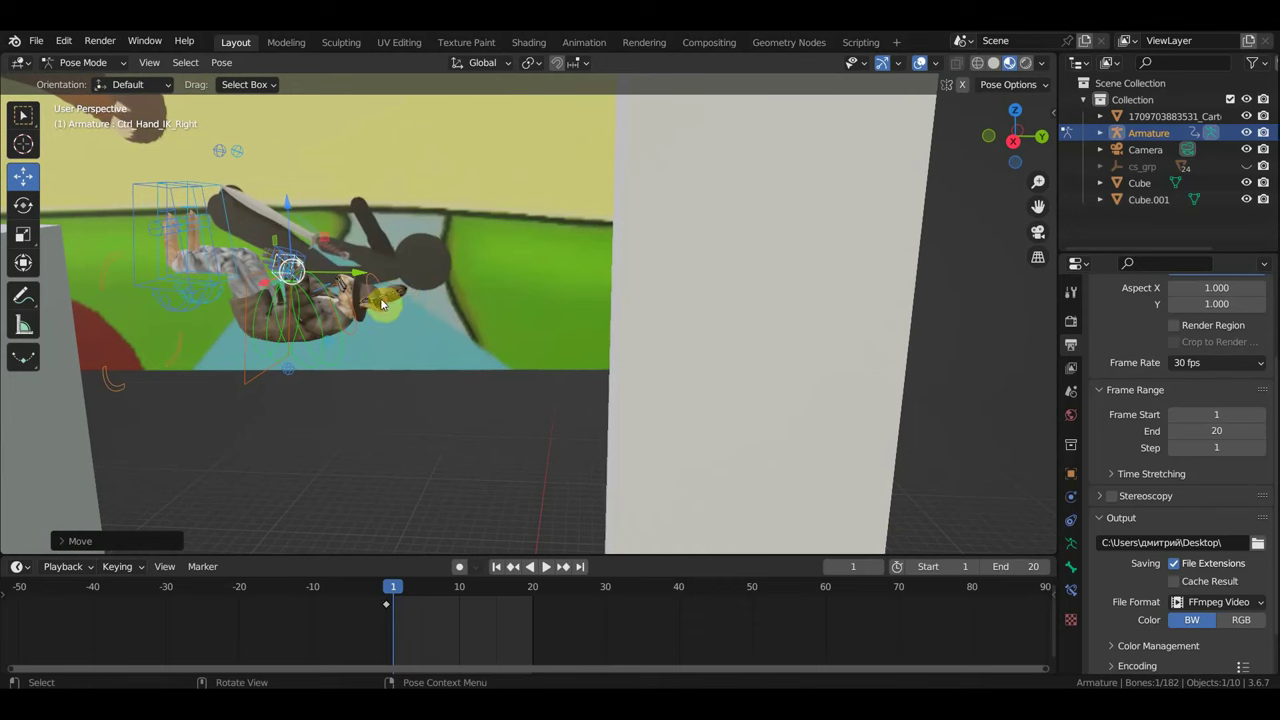
key("g")
left_click(296, 257)
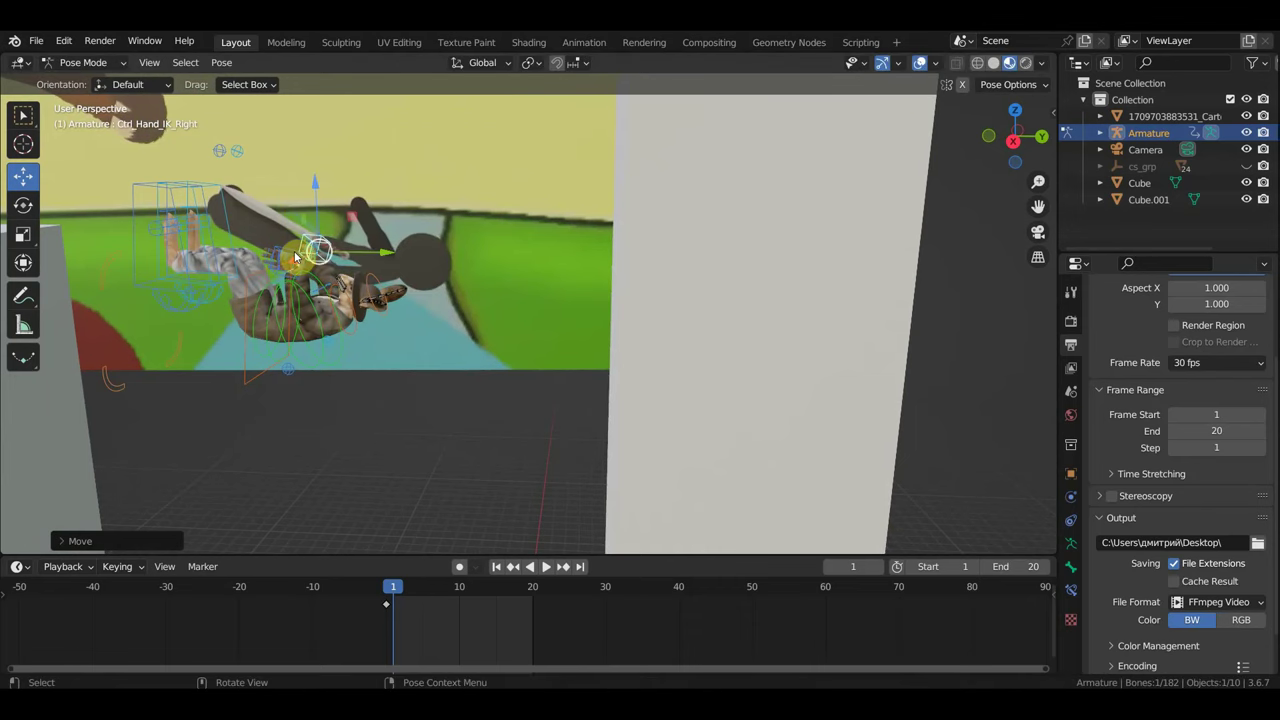
- Rotate and reposition the left hand IK control to match the reference
left_click(290, 258)
key("r")
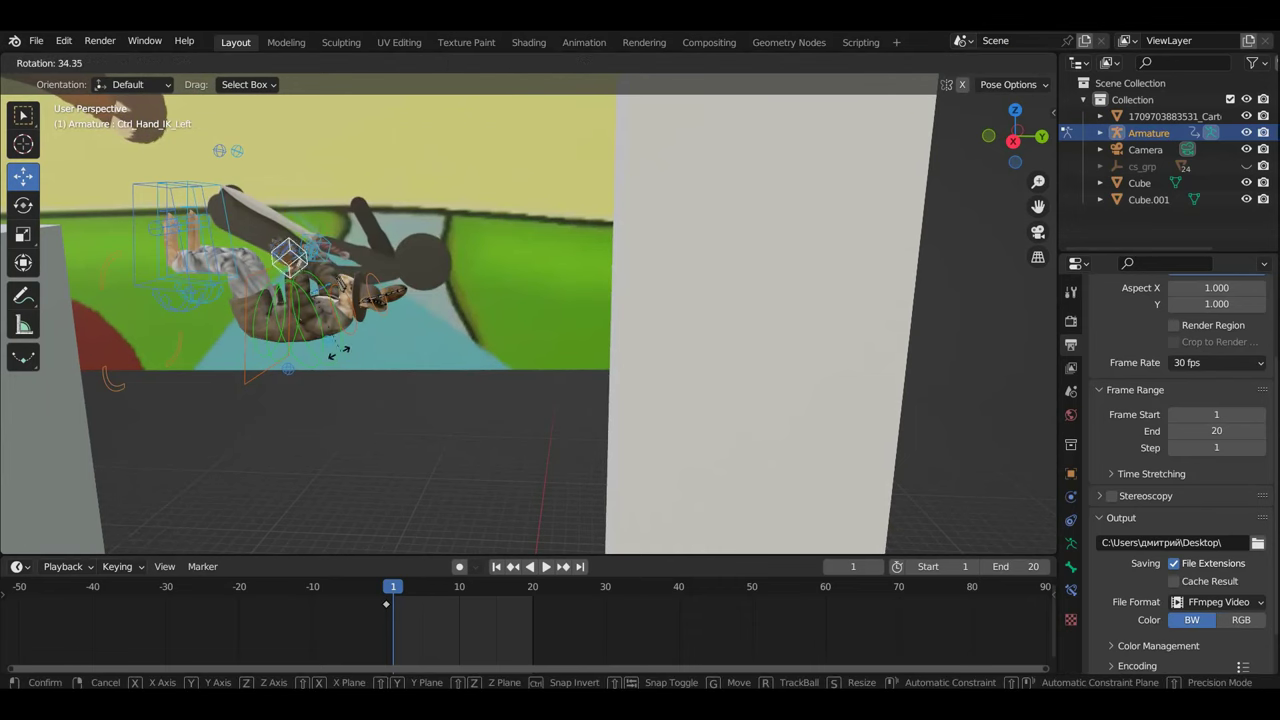
left_click(321, 360)
key("g")
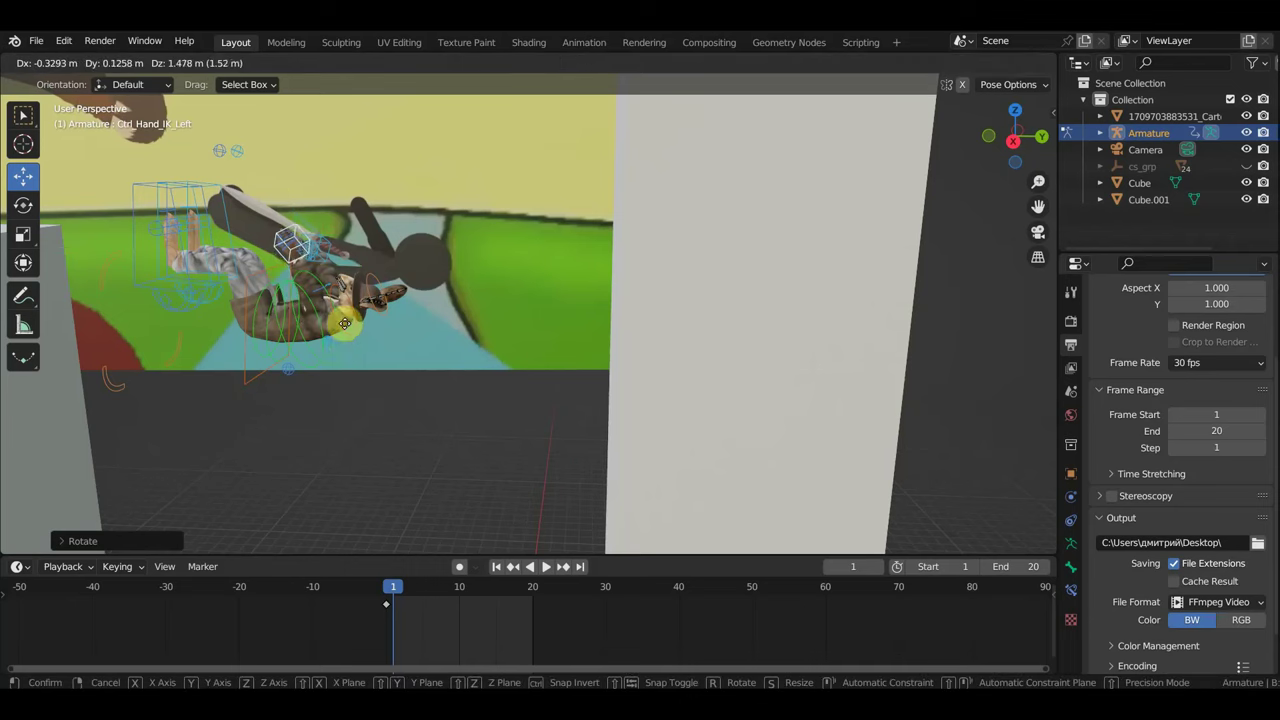
left_click(346, 341)
middle_click_drag(346, 341, 384, 346)
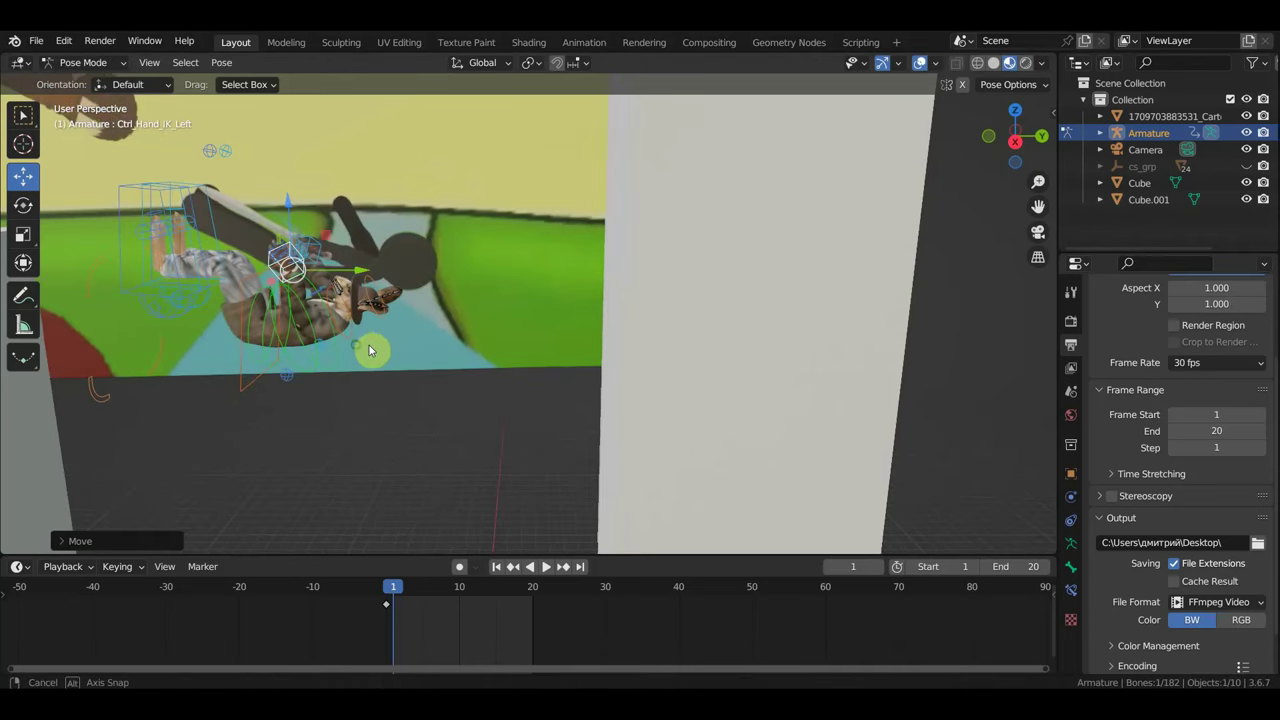
- Keyframe Location & Rotation for all bones at frame 1
key("a")
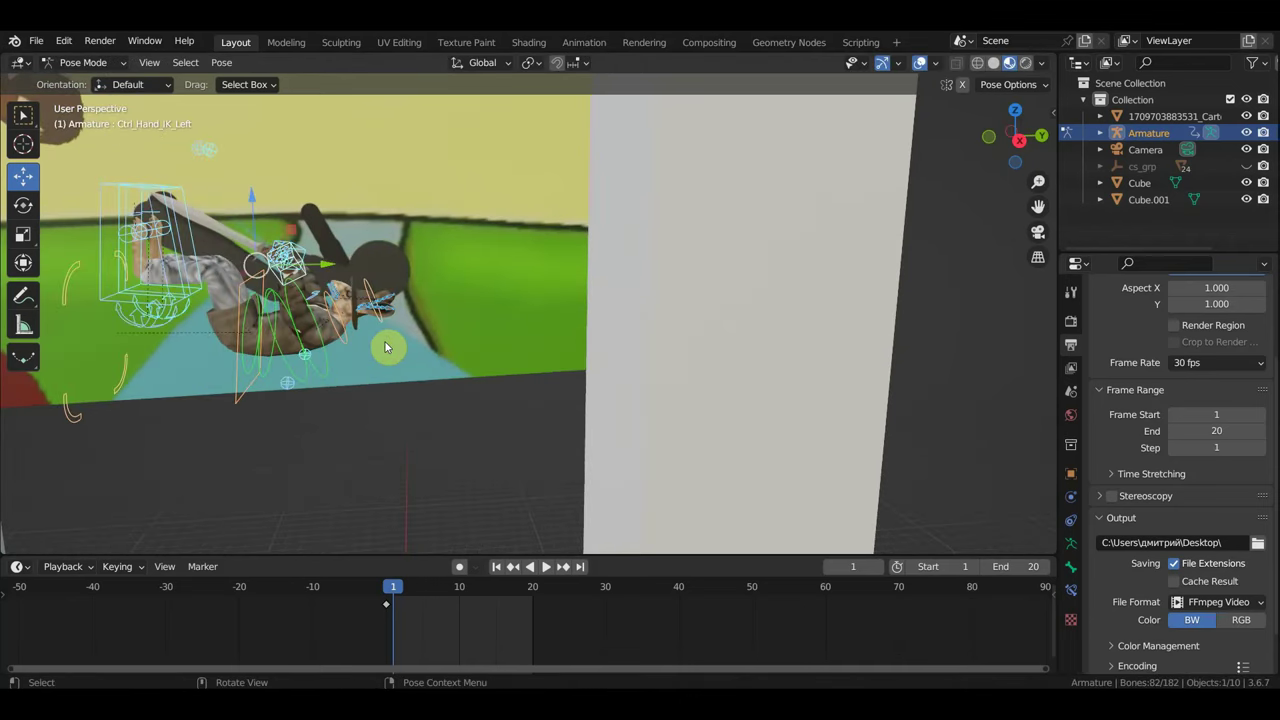
key("i")
scroll(405, 412, "down", 4)
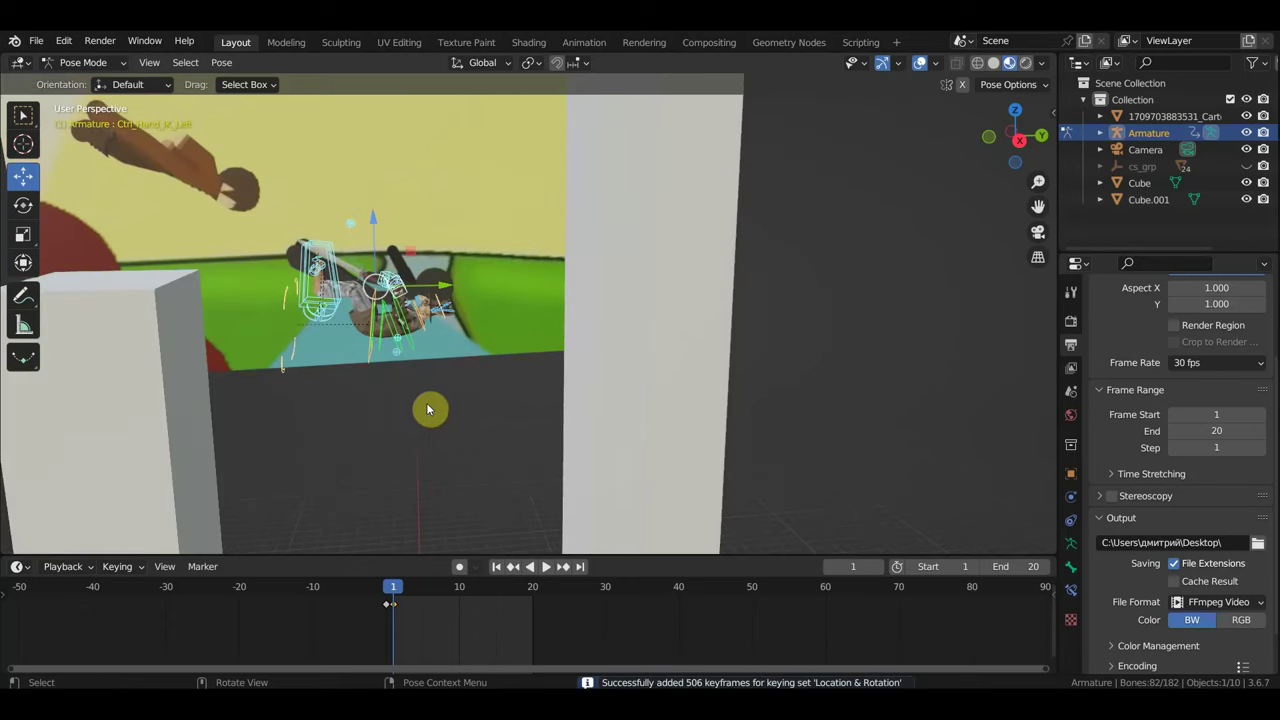
- Play the animation and move the playhead to frame 40, framing both pillars
mouse_move(428, 408)
middle_mouse_down("shift")
mouse_move(447, 314)
mouse_move(426, 311)
middle_mouse_up("shift")
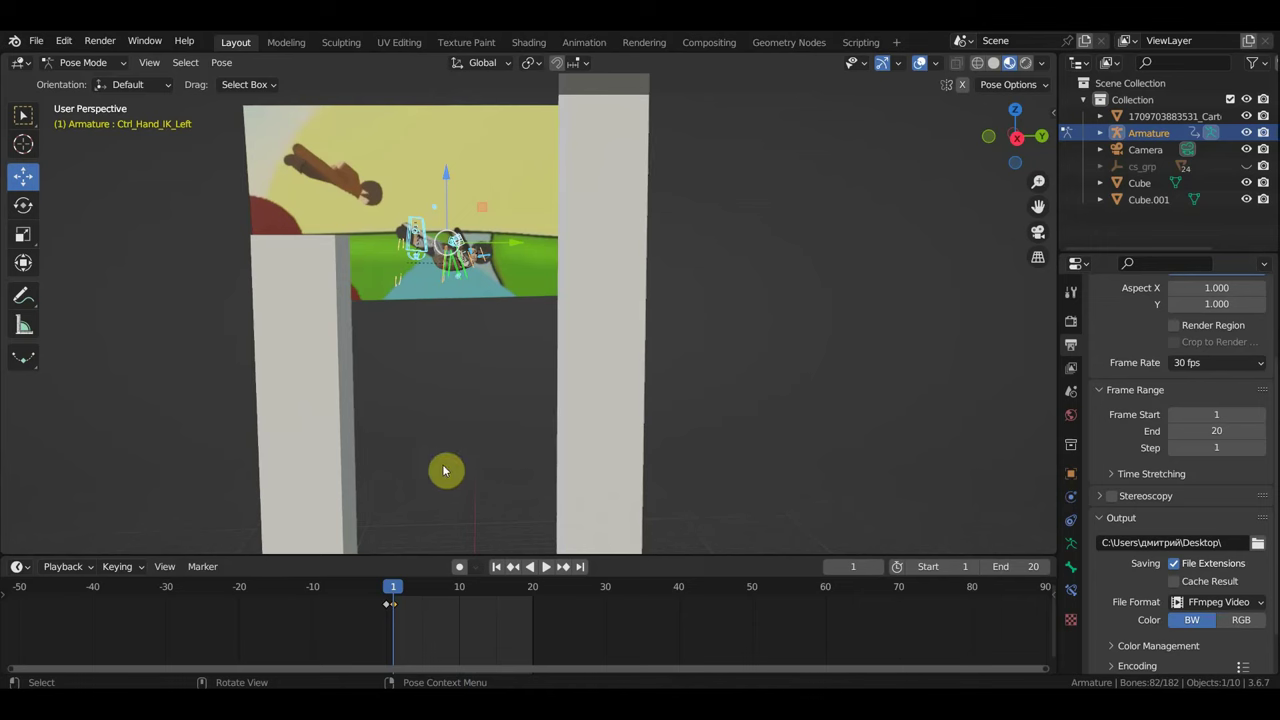
key("space")
mouse_move(405, 591)
left_mouse_down()
mouse_move(690, 658)
mouse_move(629, 653)
mouse_move(678, 661)
left_mouse_up()
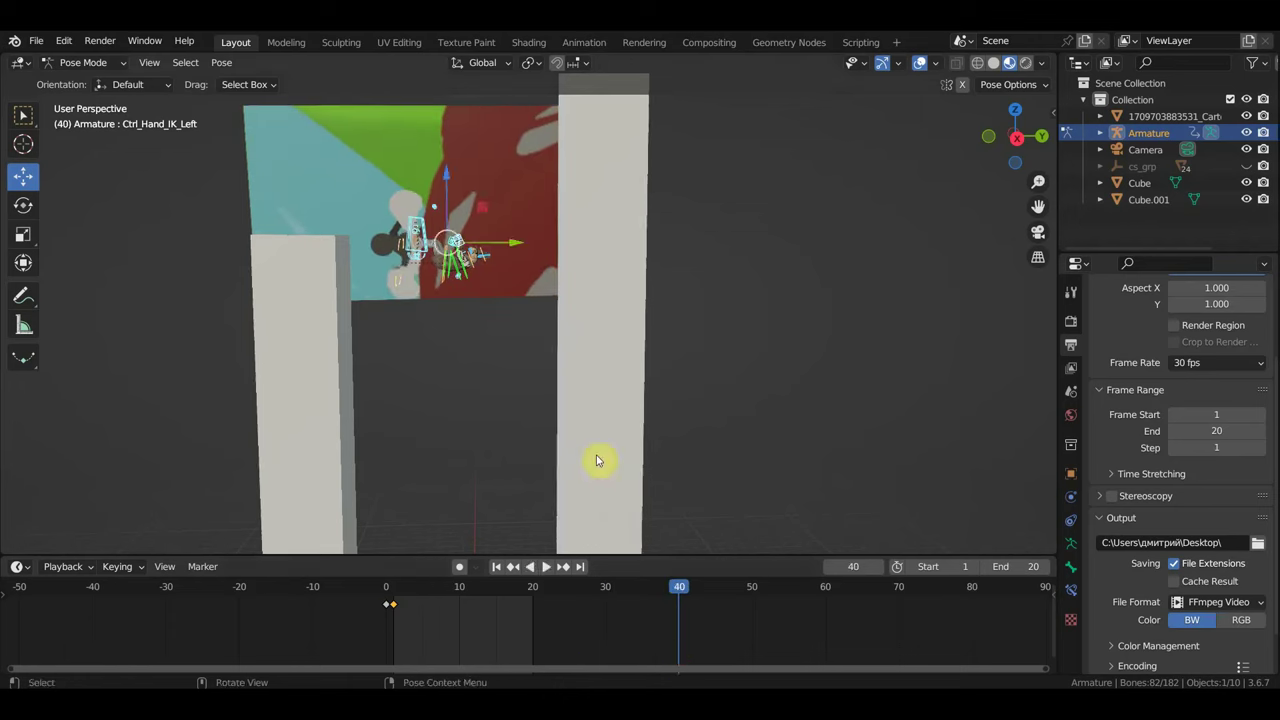
middle_click_drag(563, 386, 571, 309, "shift")
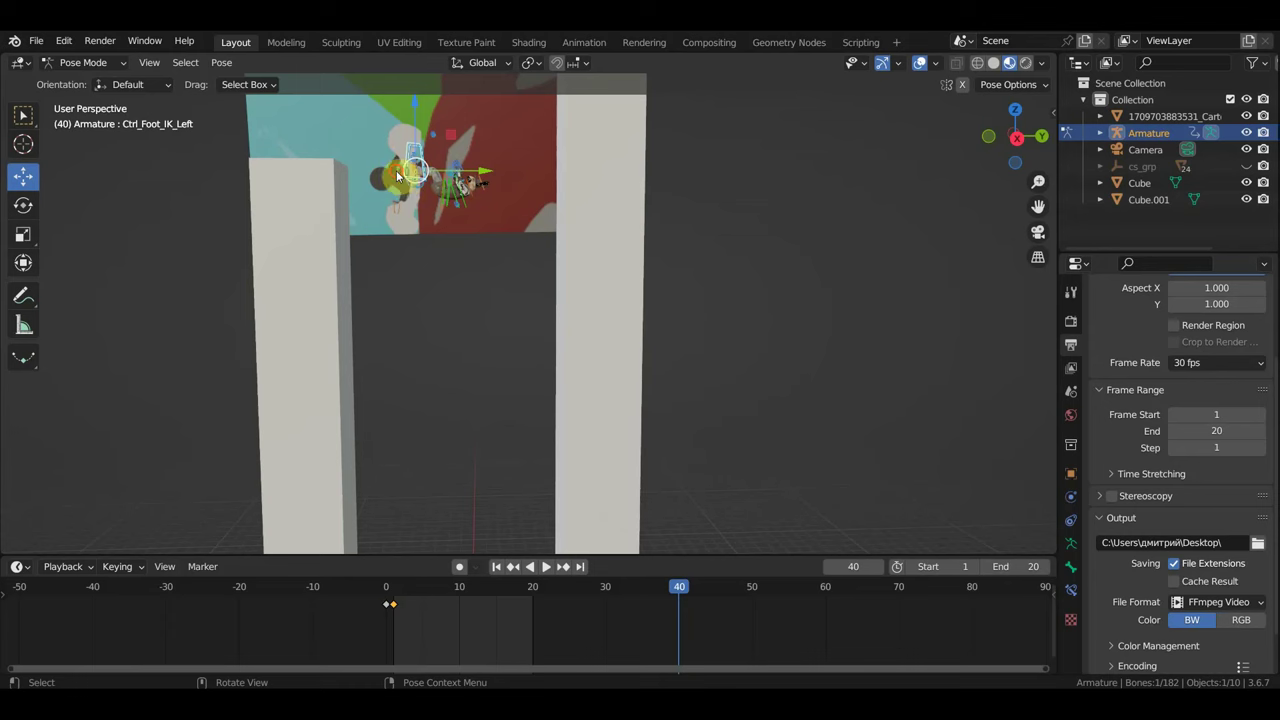
- Rotate Ctrl_Master and drop the character lower between the pillars
left_click(399, 180)
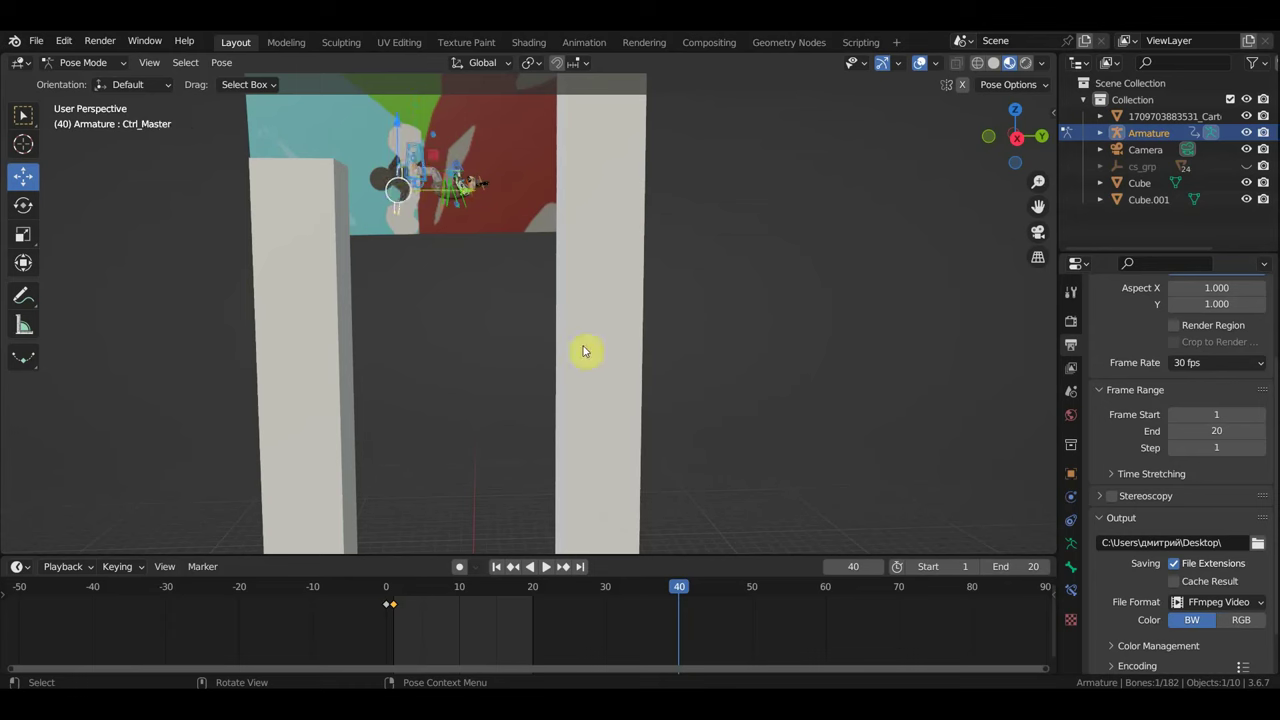
key("r")
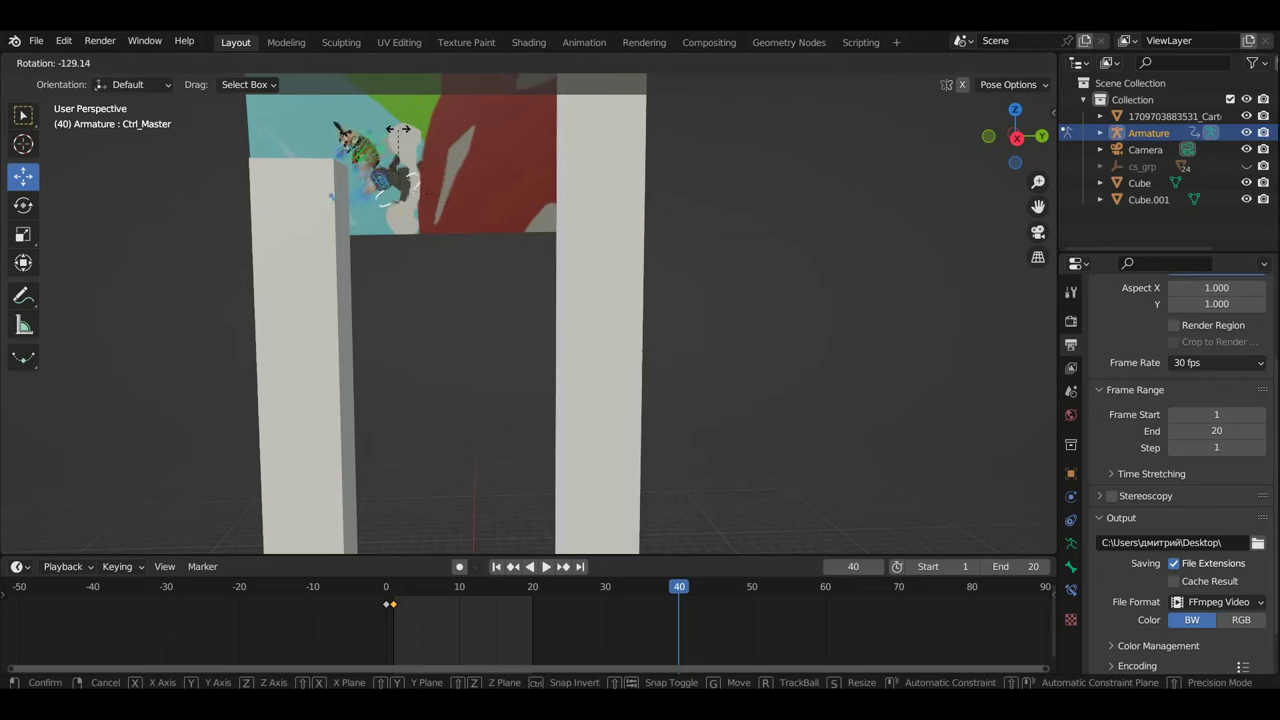
left_click(407, 192)
key("g")
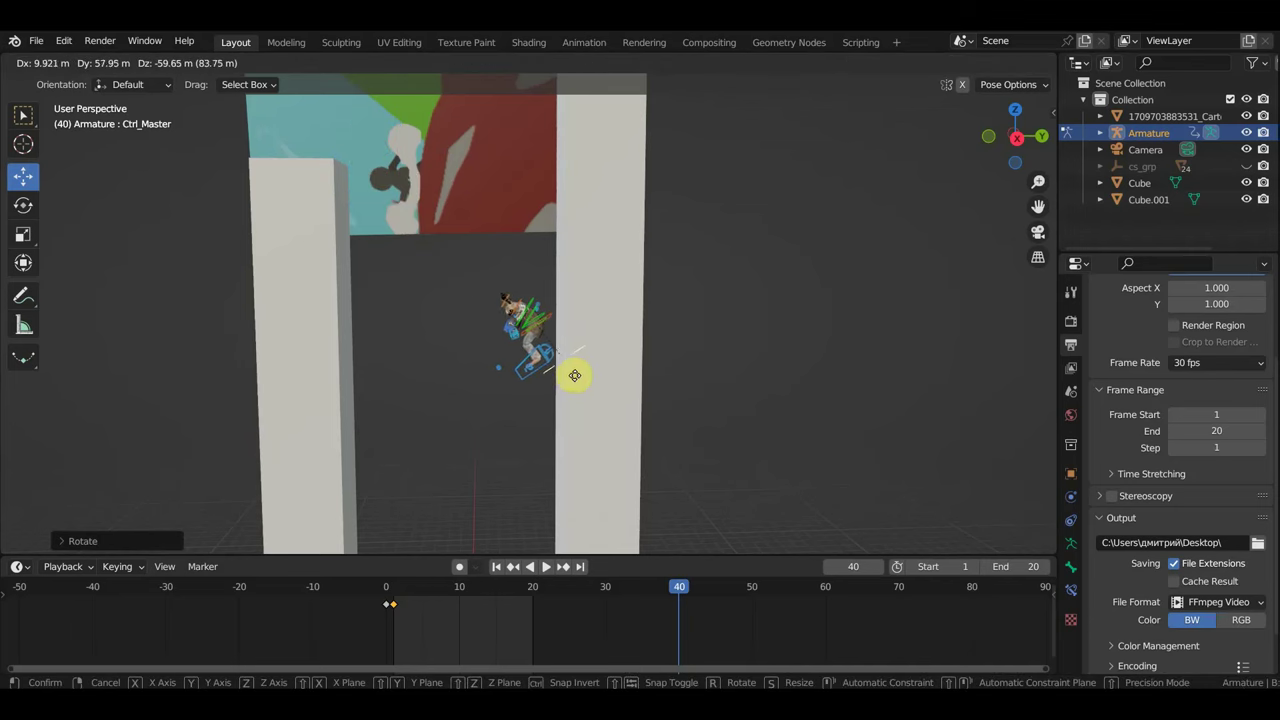
left_click(575, 374)
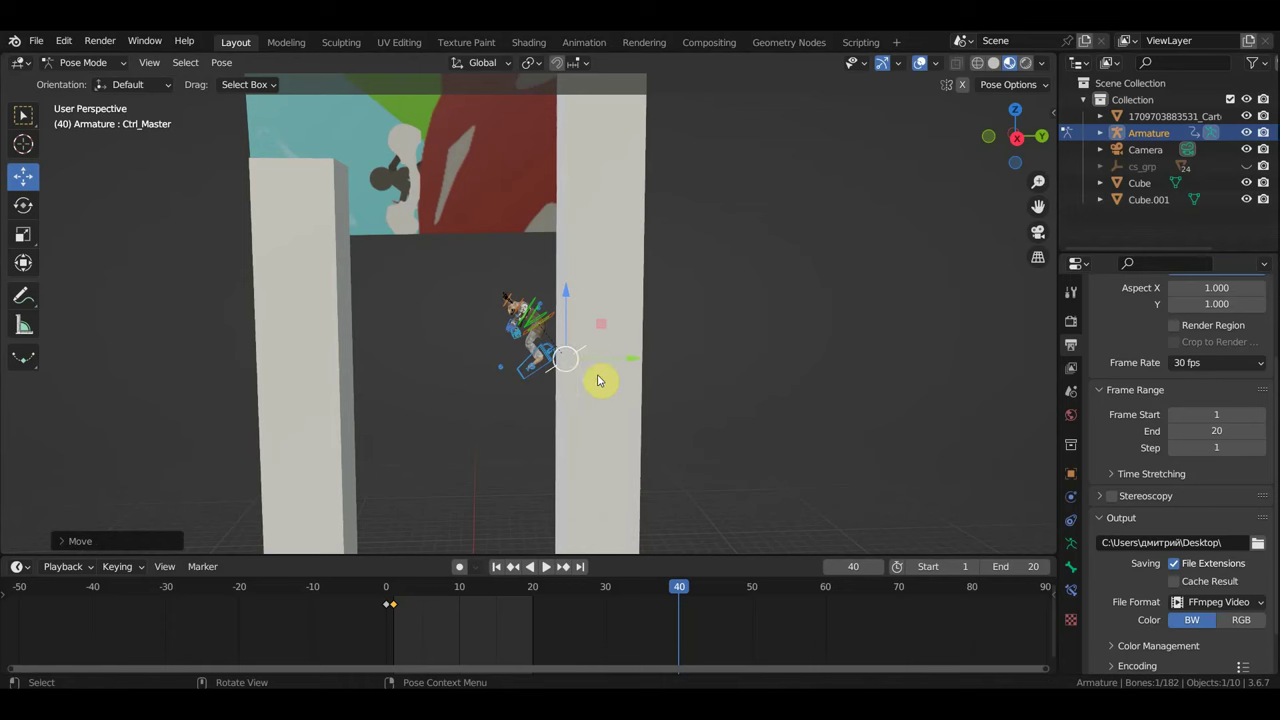
- Rotate the whole character further sideways into the flip
key("r")
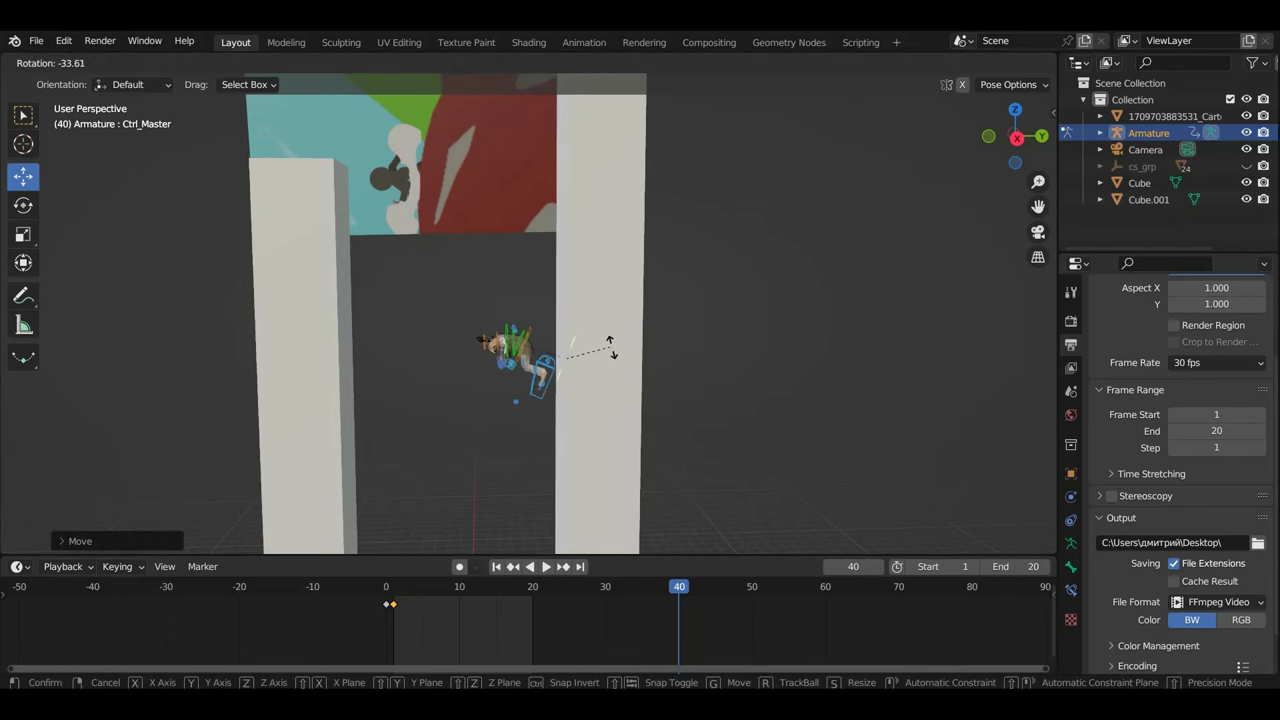
left_click(612, 350)
middle_click_drag(603, 386, 575, 328)
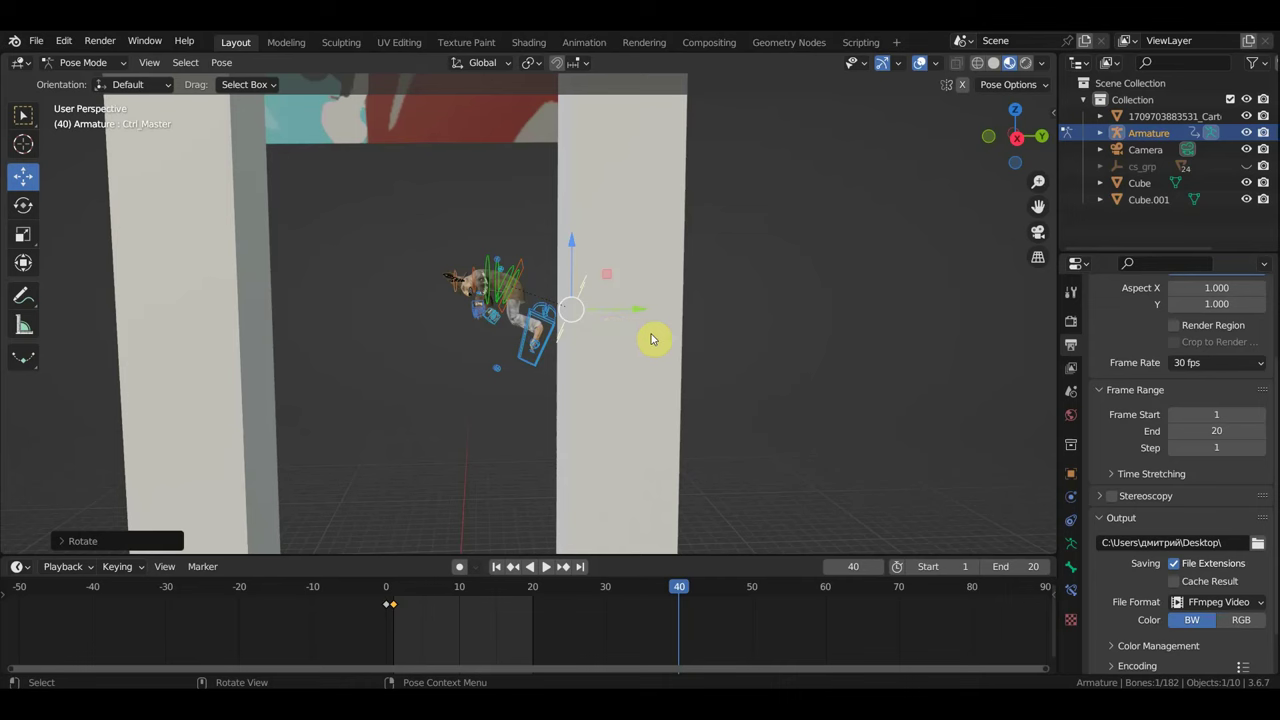
key("r")
left_click(603, 342)
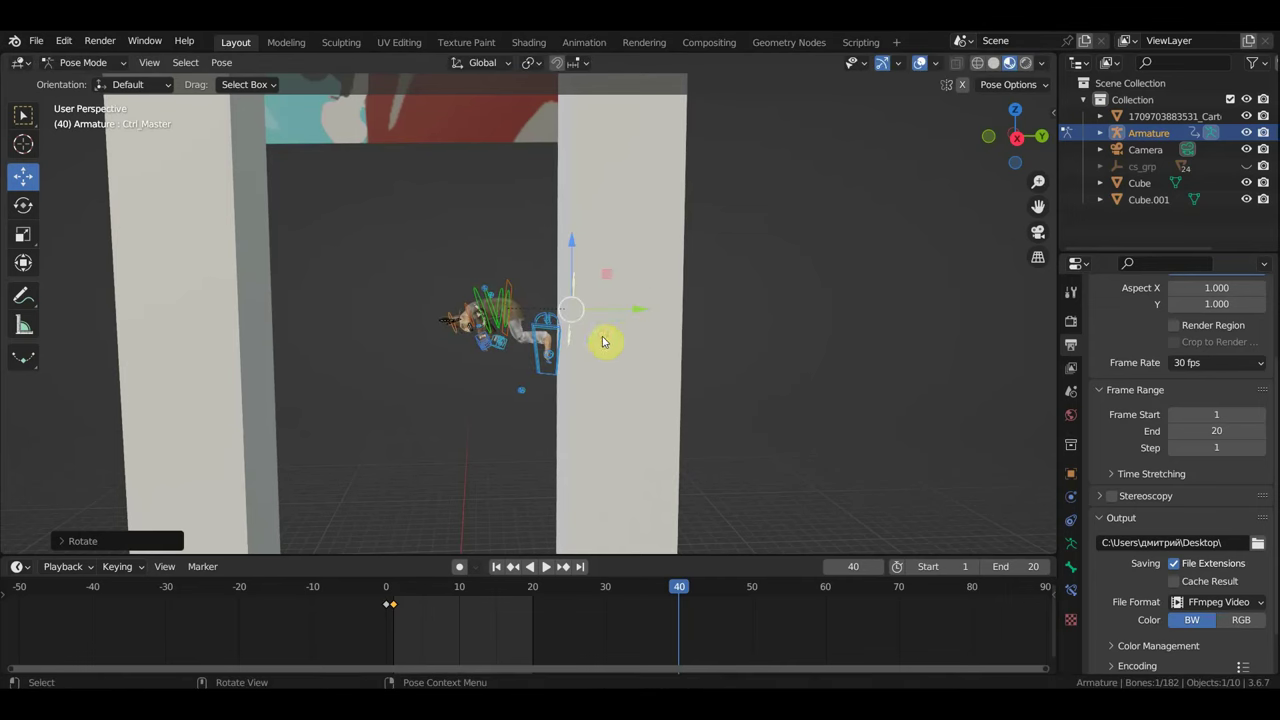
- Select Ctrl_Hips and both hand controls and start moving them together
left_click(513, 286)
mouse_move(513, 286)
middle_mouse_down()
mouse_move(568, 264)
mouse_move(519, 326)
middle_mouse_up()
left_click(514, 301, "shift")
left_click(521, 321, "shift")
key("g")
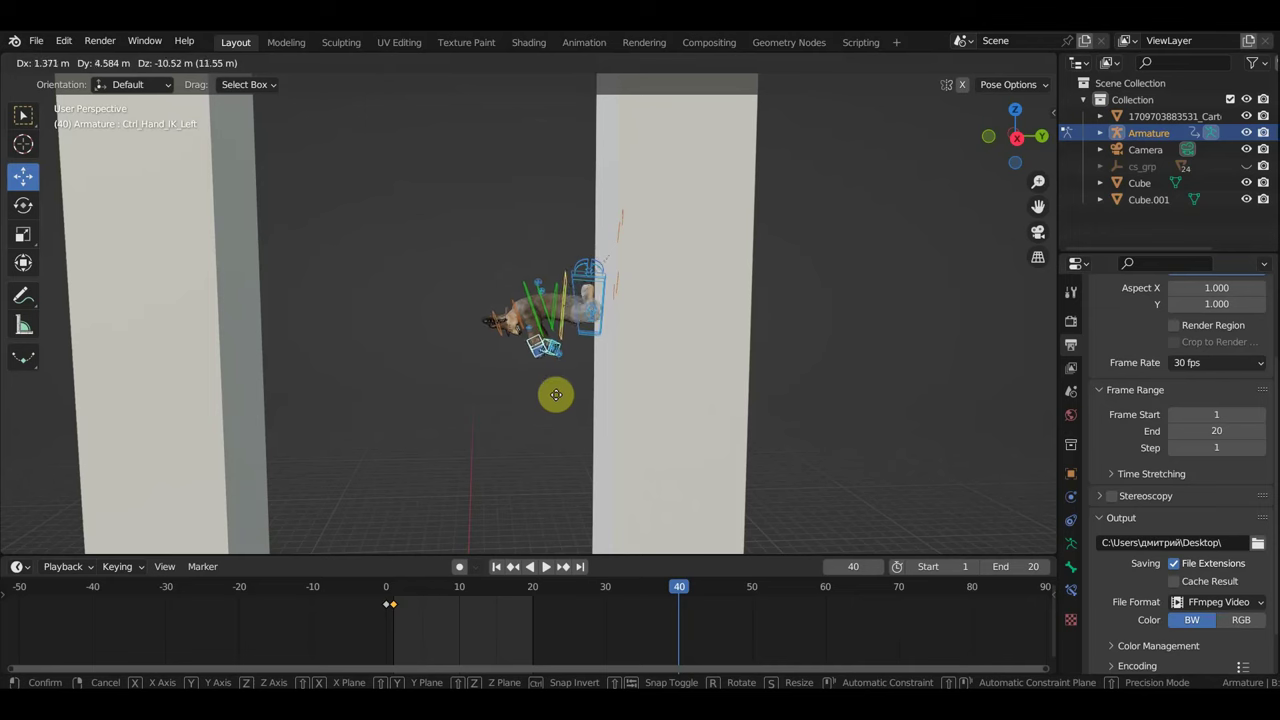
- Place the hips and hands, then rotate the hips control
left_click(545, 364)
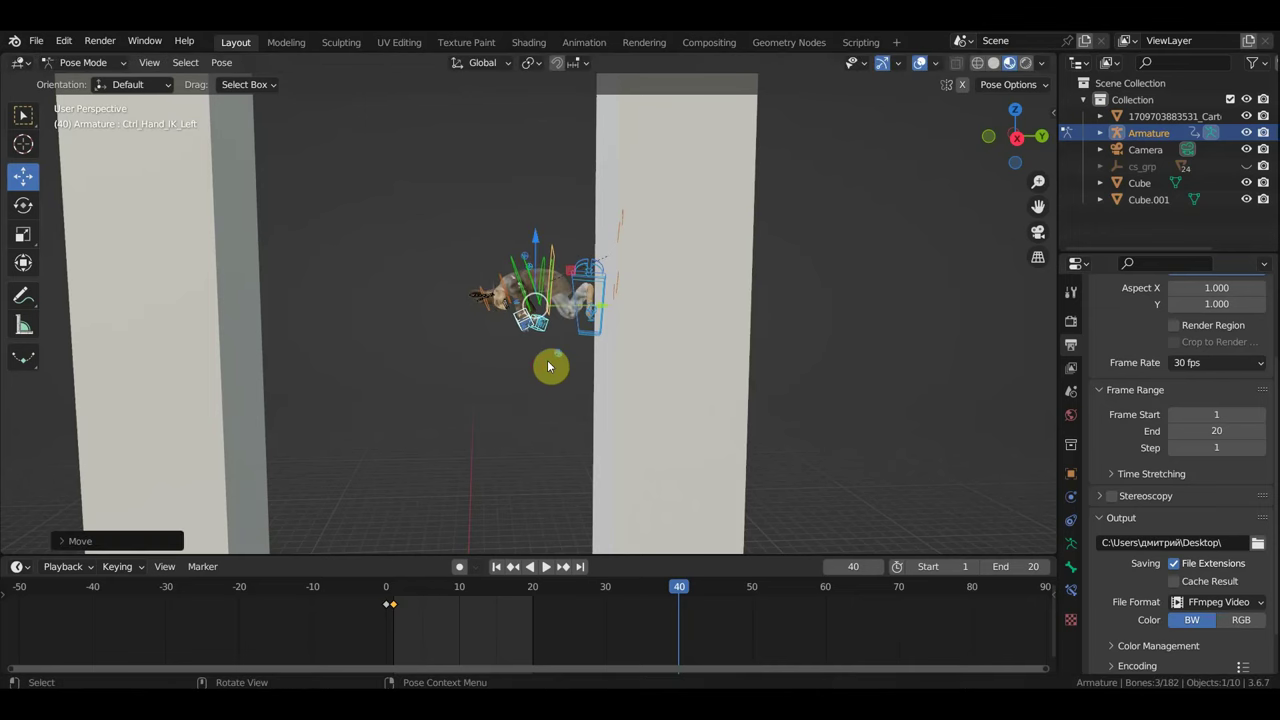
left_click(600, 286)
key("r")
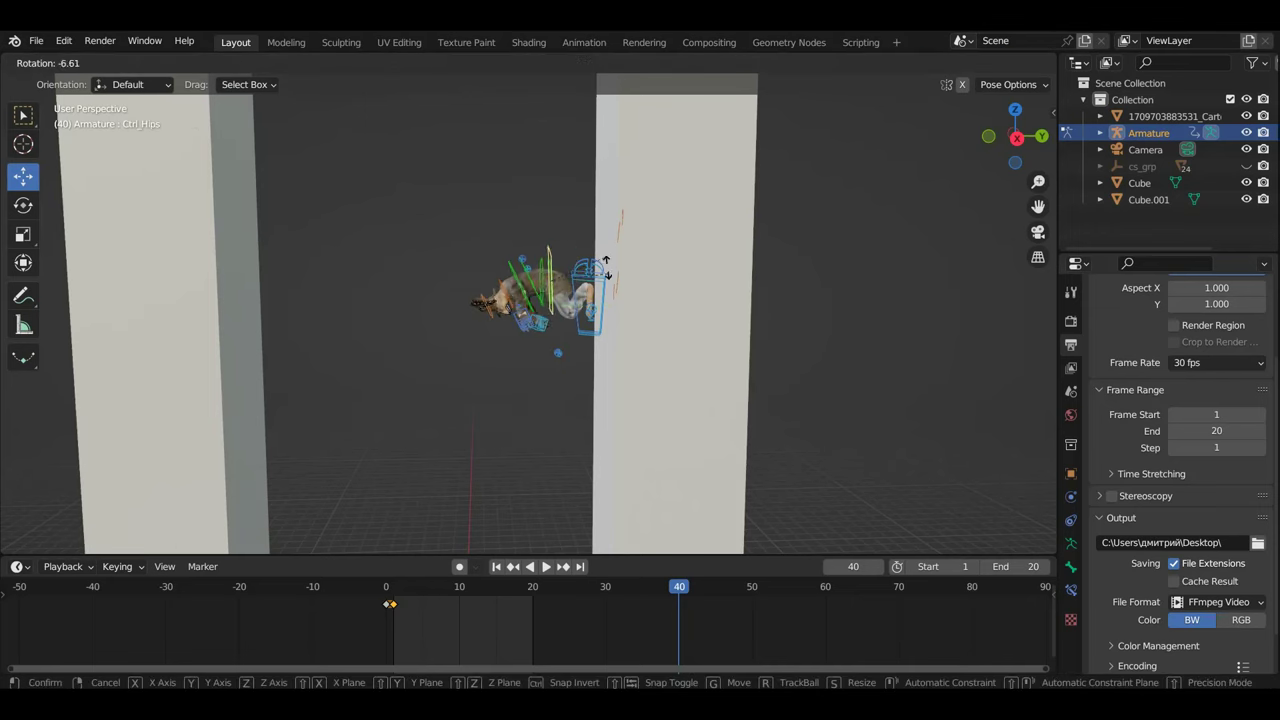
left_click(590, 242)
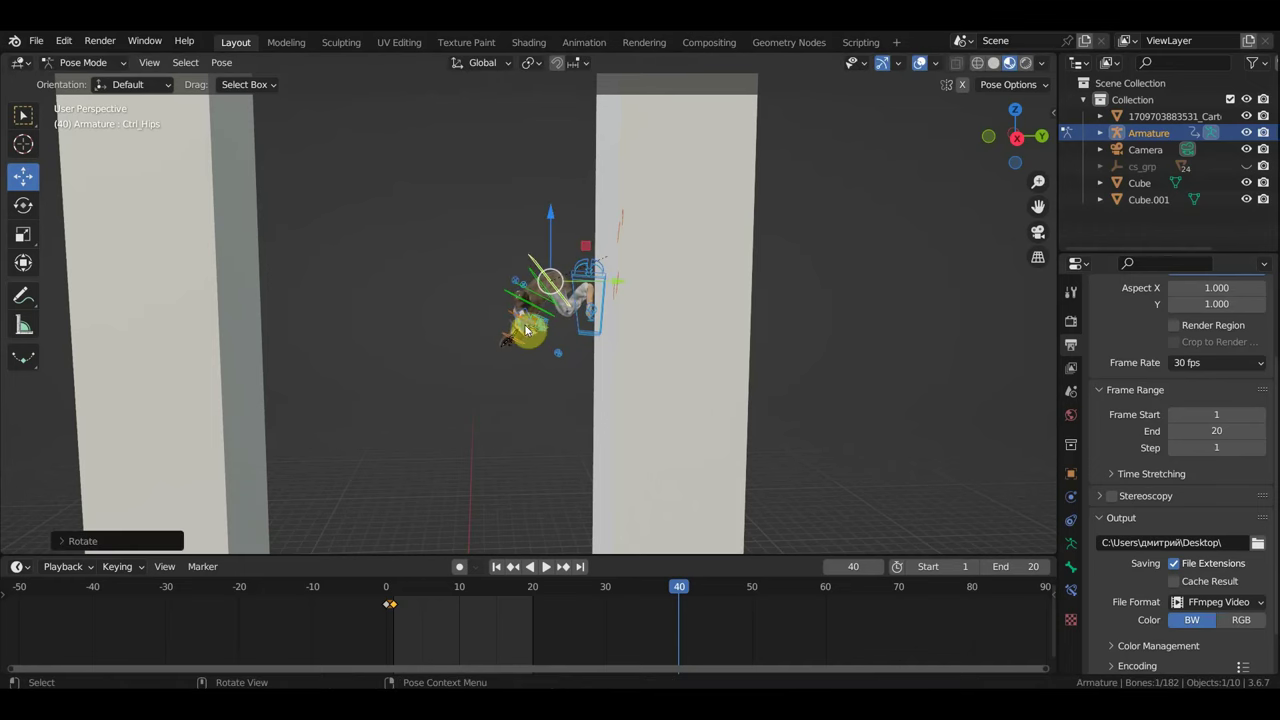
- Move the left hand IK control further left
left_click(530, 333)
scroll(533, 328, "up", 2)
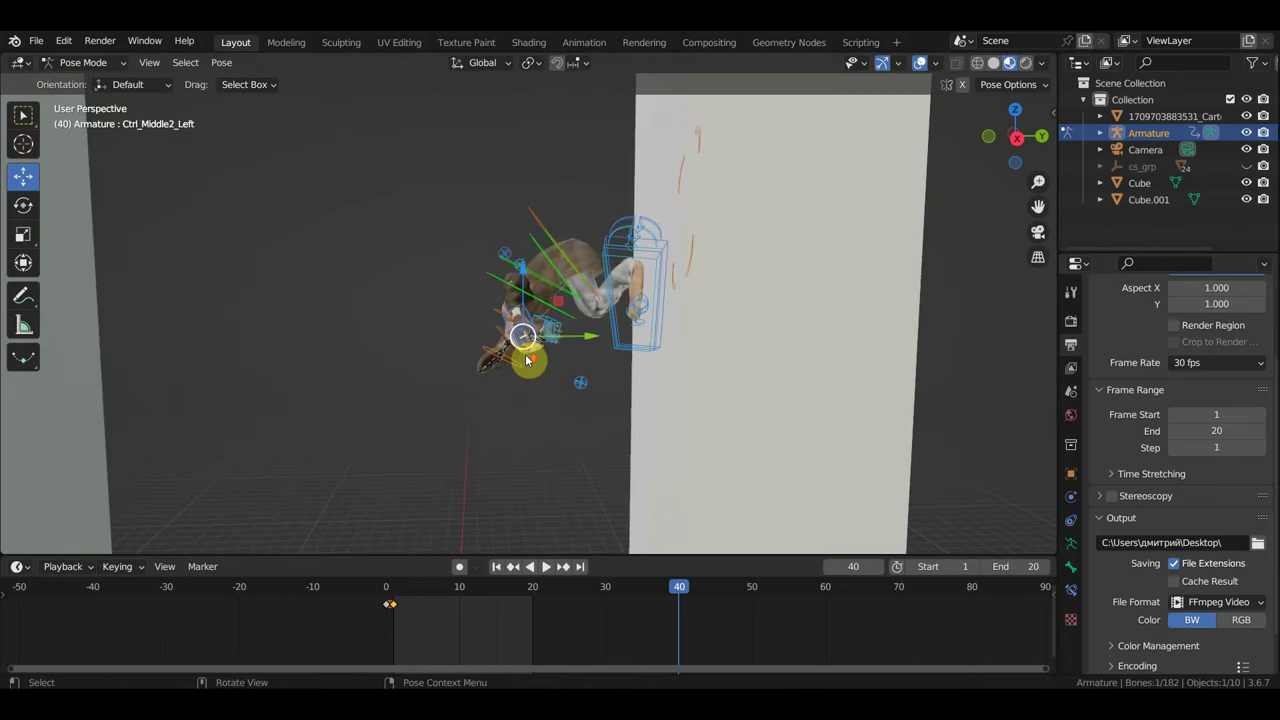
scroll(530, 340, "up", 3)
left_click(532, 320)
key("g")
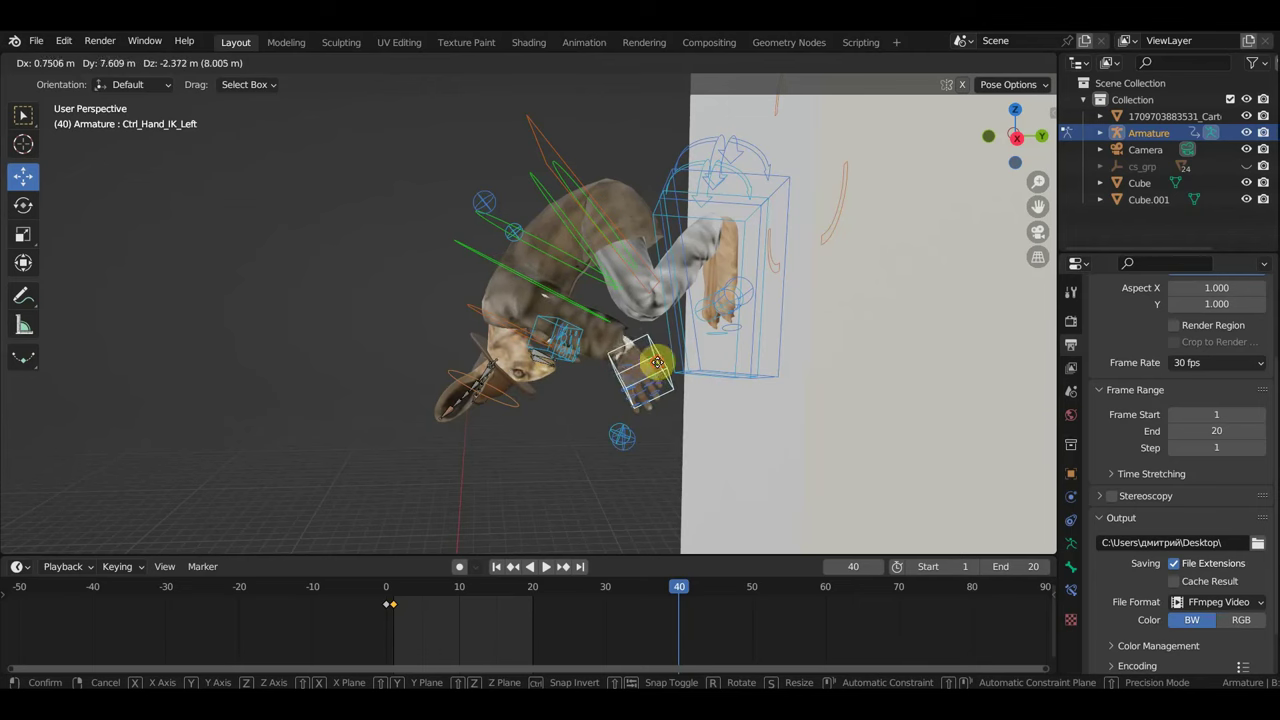
left_click(608, 358)
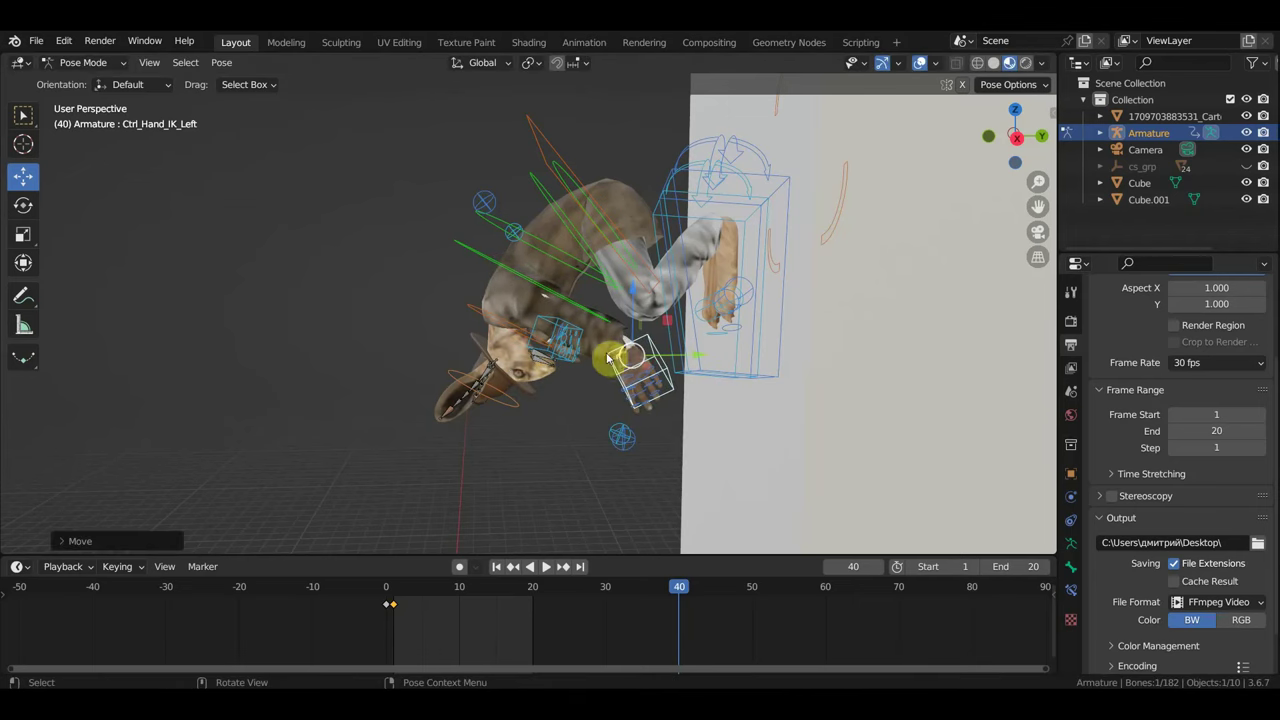
- Reposition the right hand IK control
left_click(547, 358)
left_click(551, 328)
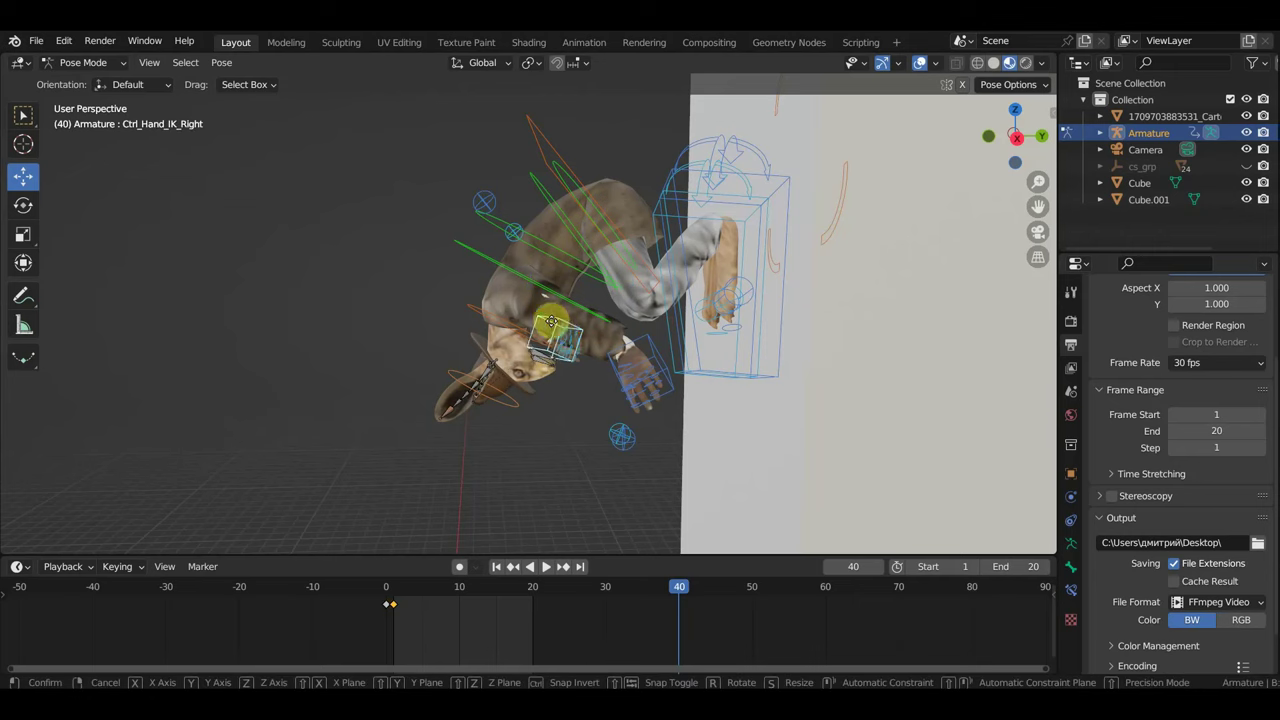
key("g")
left_click(633, 346)
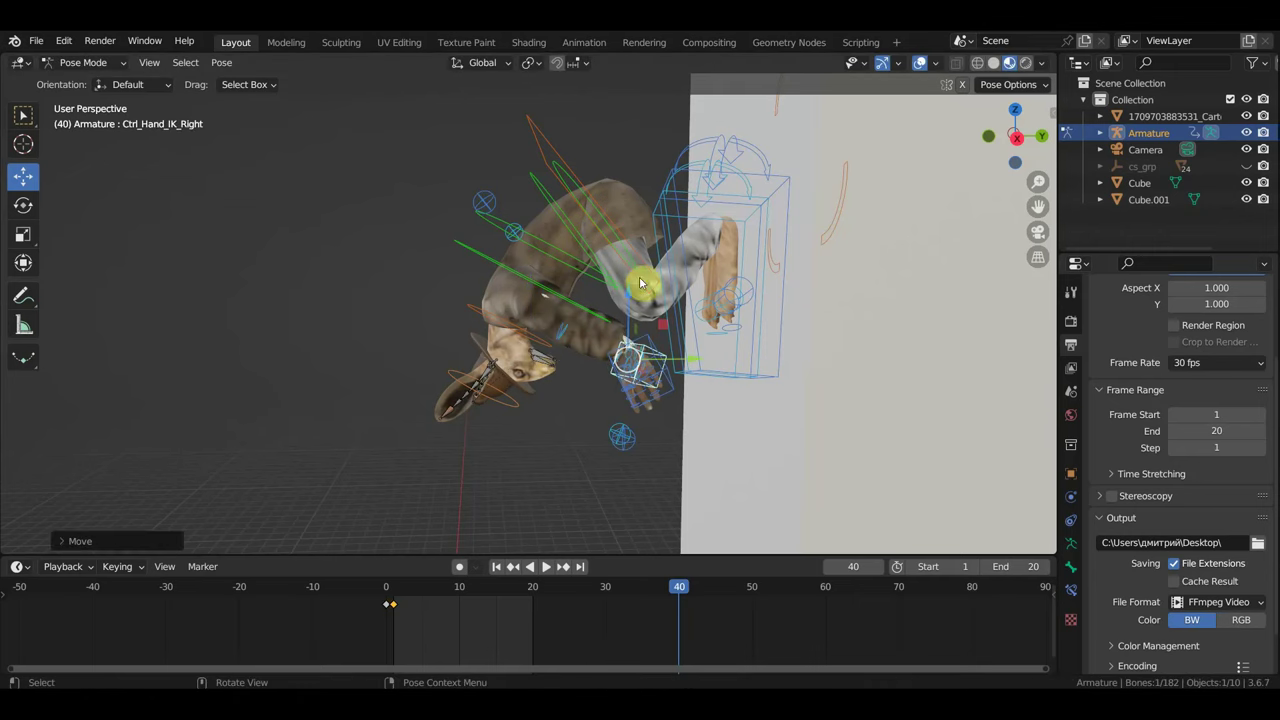
- Move the spine control and rotate the torso twice to curl it
left_click(551, 252)
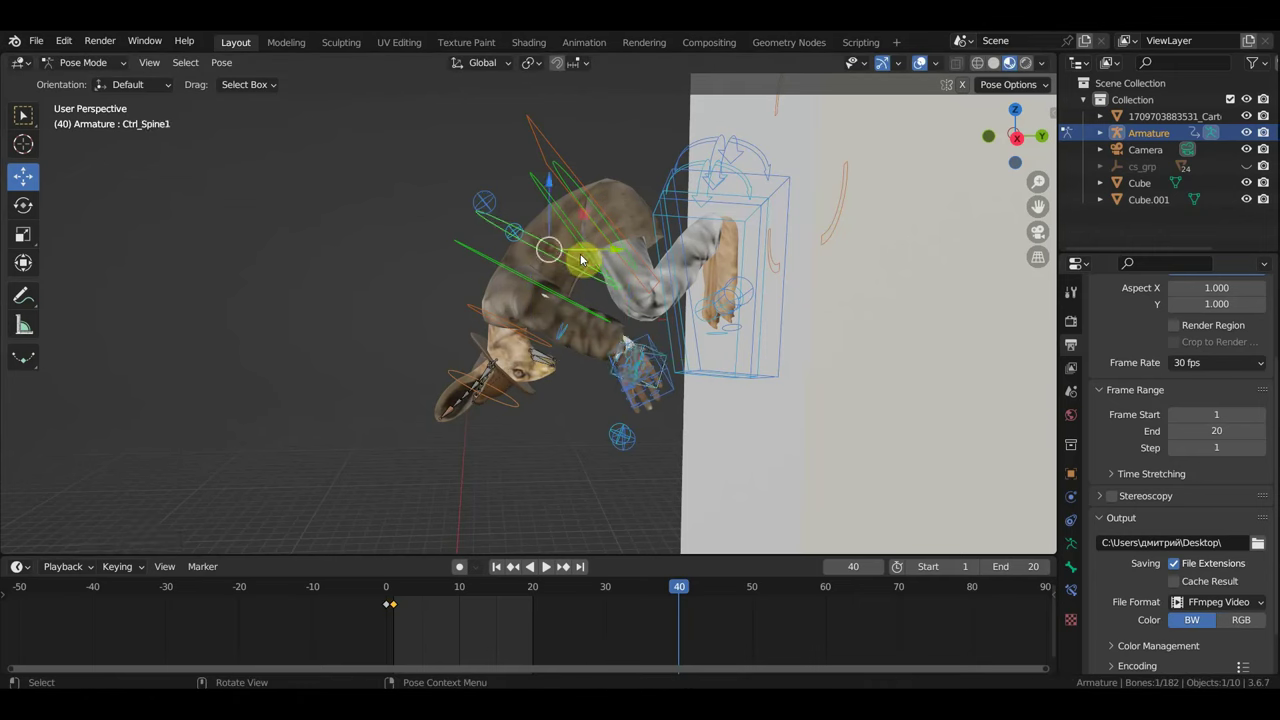
key("g")
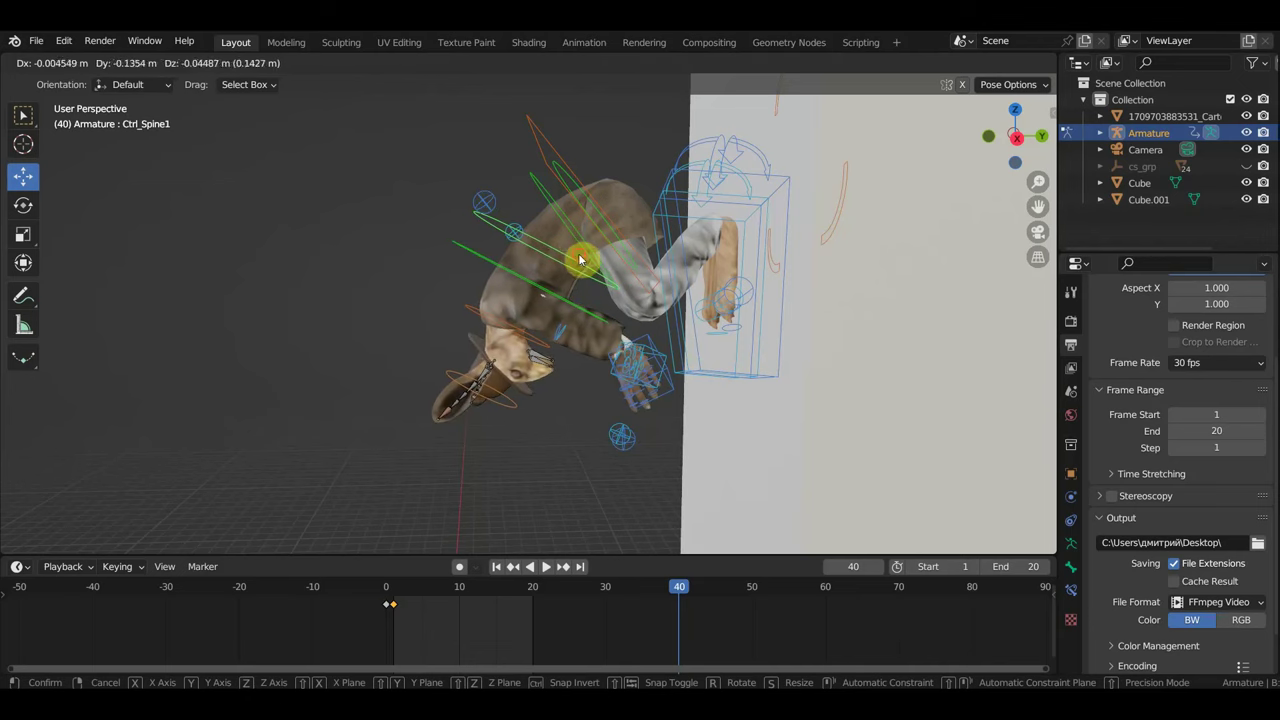
left_click(580, 257)
key("r")
left_click(622, 245)
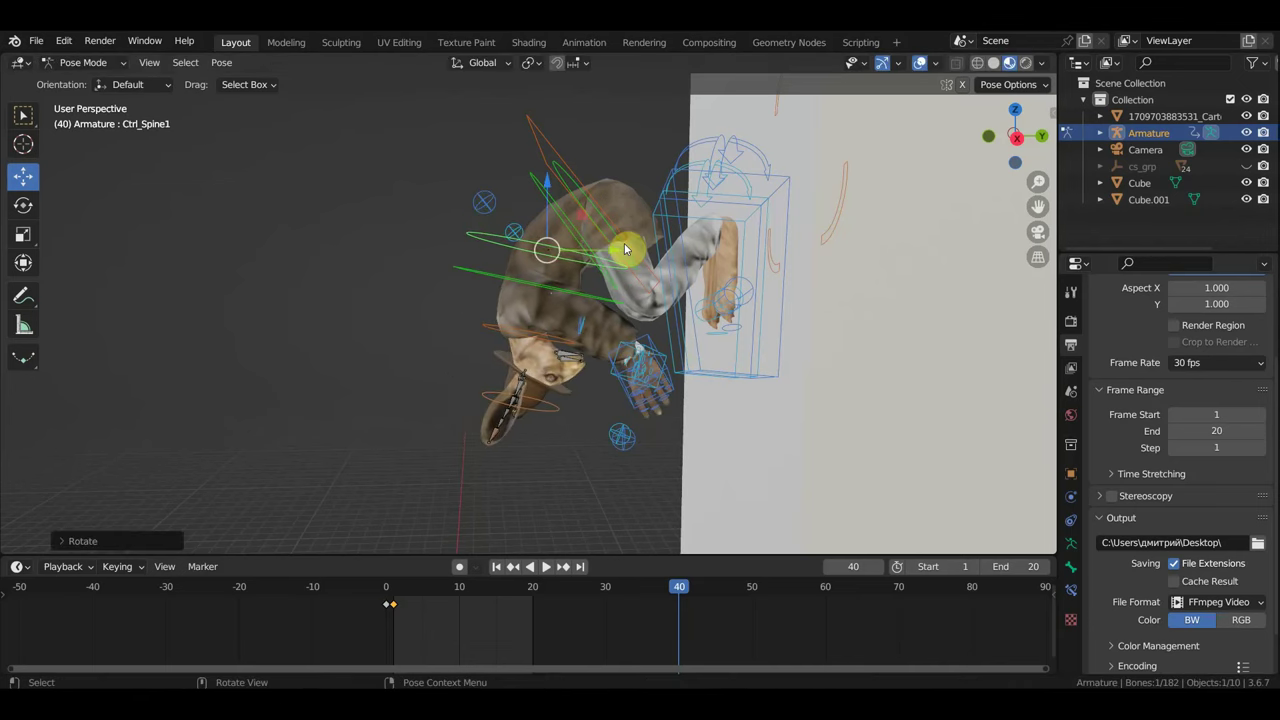
key("r")
left_click(617, 255)
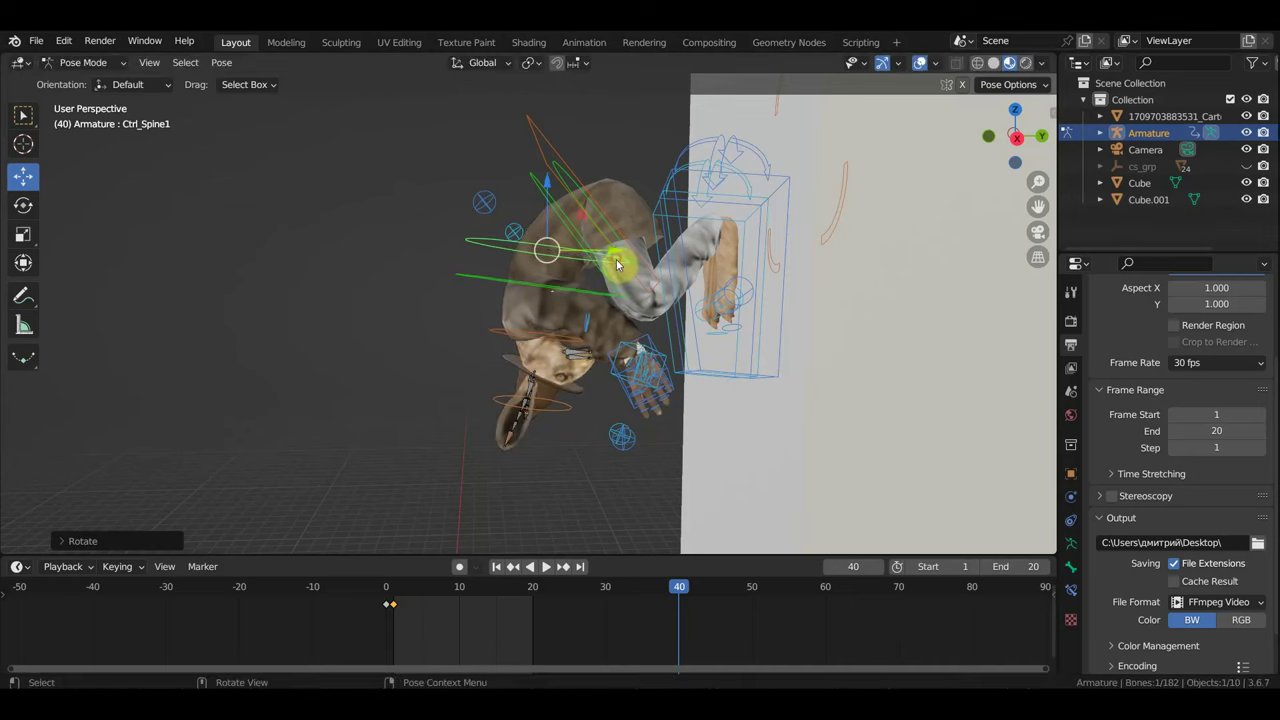
- Rotate the neck and head controls, then select the left hand IK control
left_click(513, 341)
key("r")
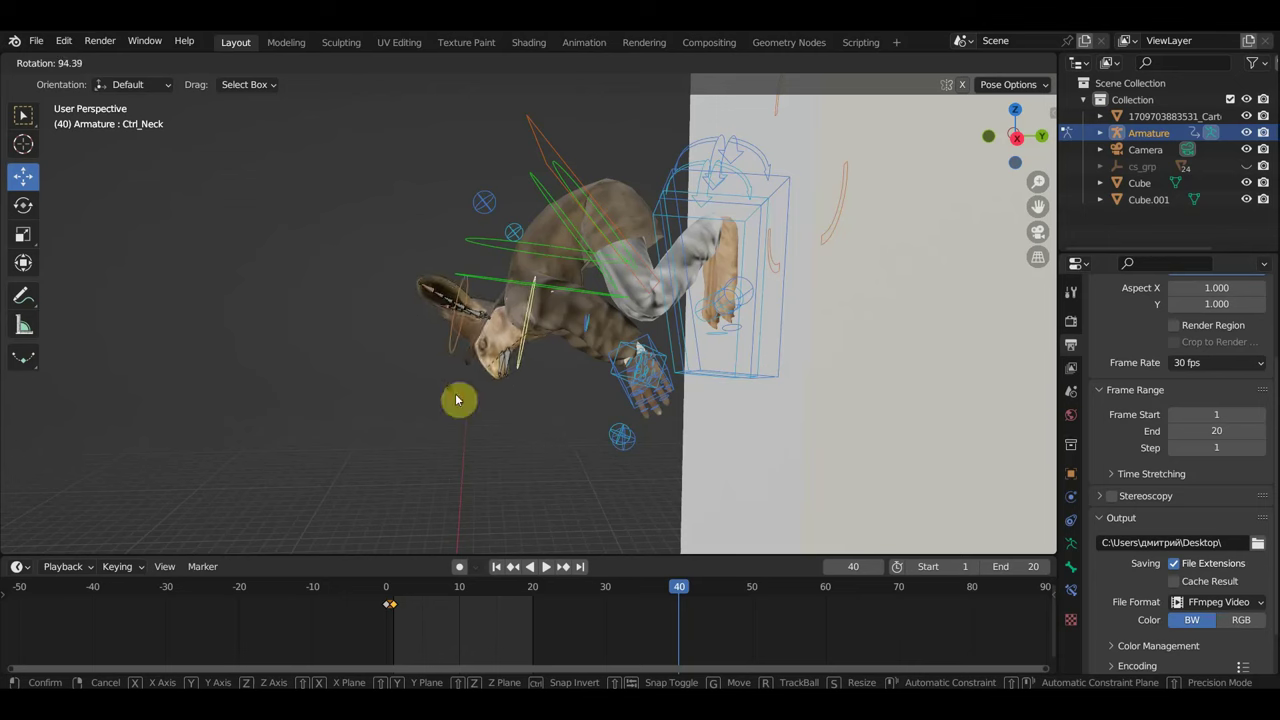
left_click(456, 400)
left_click(463, 293)
key("r")
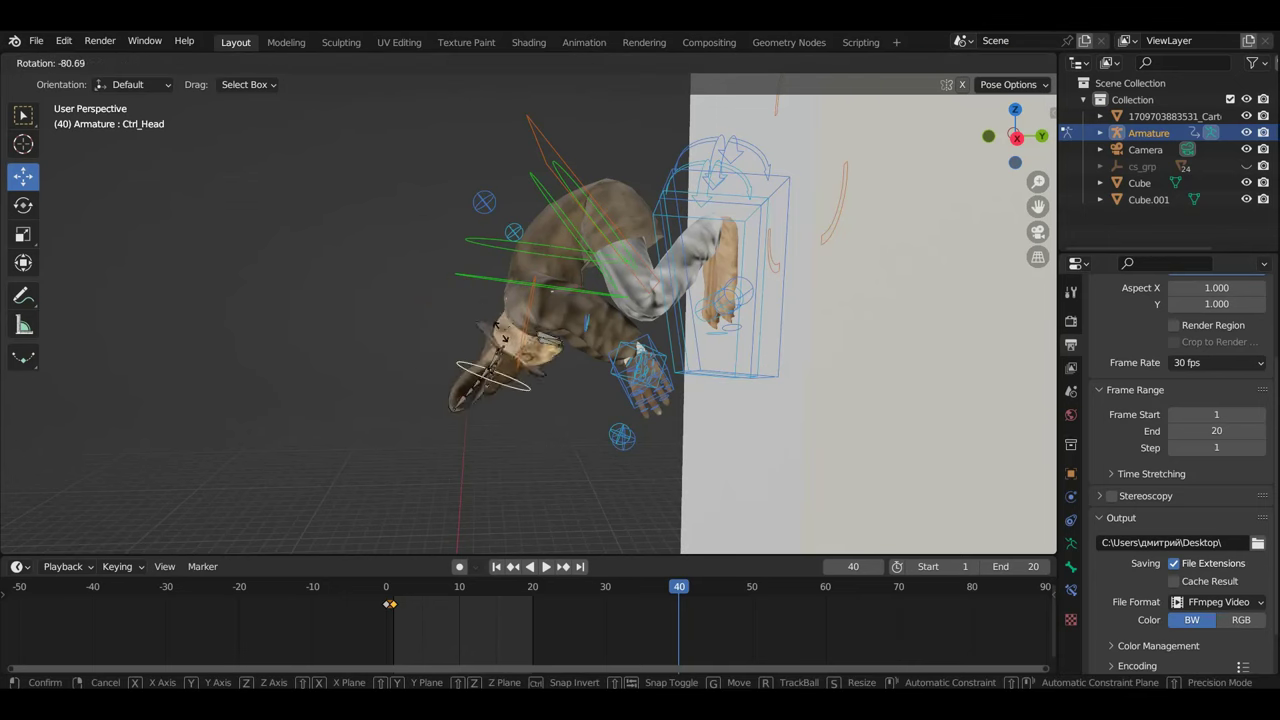
left_click(480, 300)
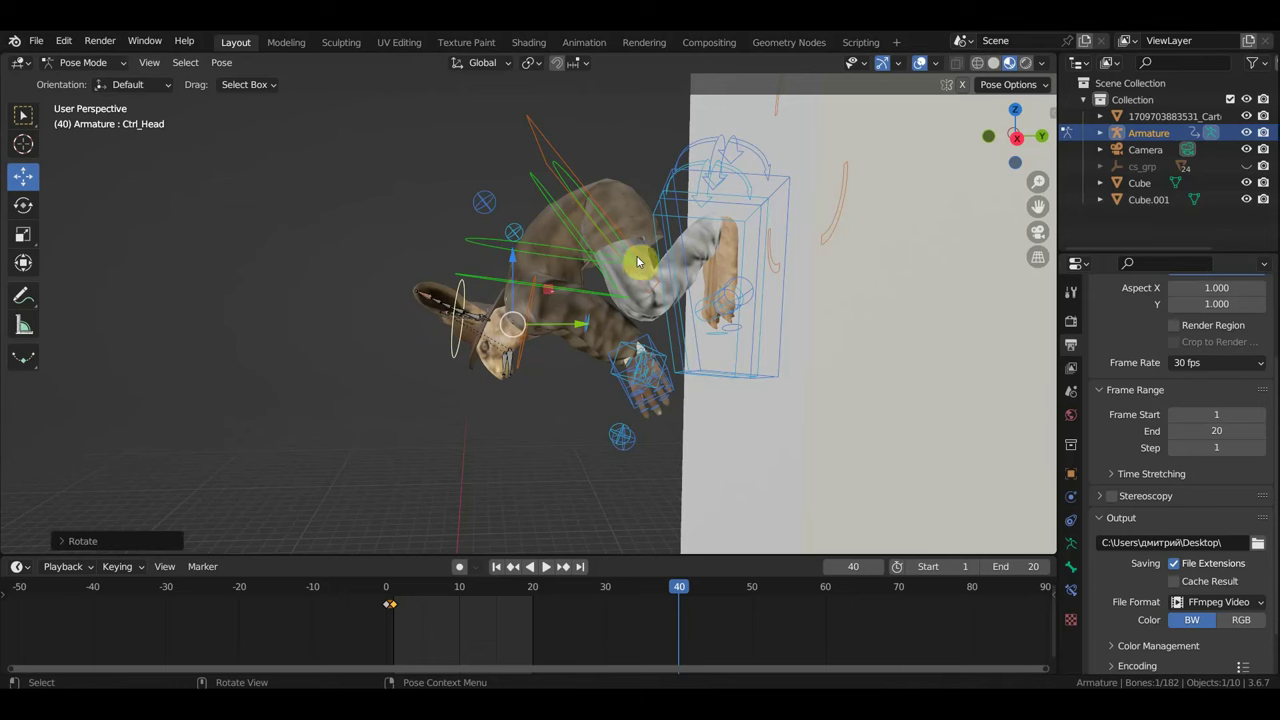
left_click(655, 347)
scroll(660, 350, "down", 3)
scroll(668, 355, "down", 4)
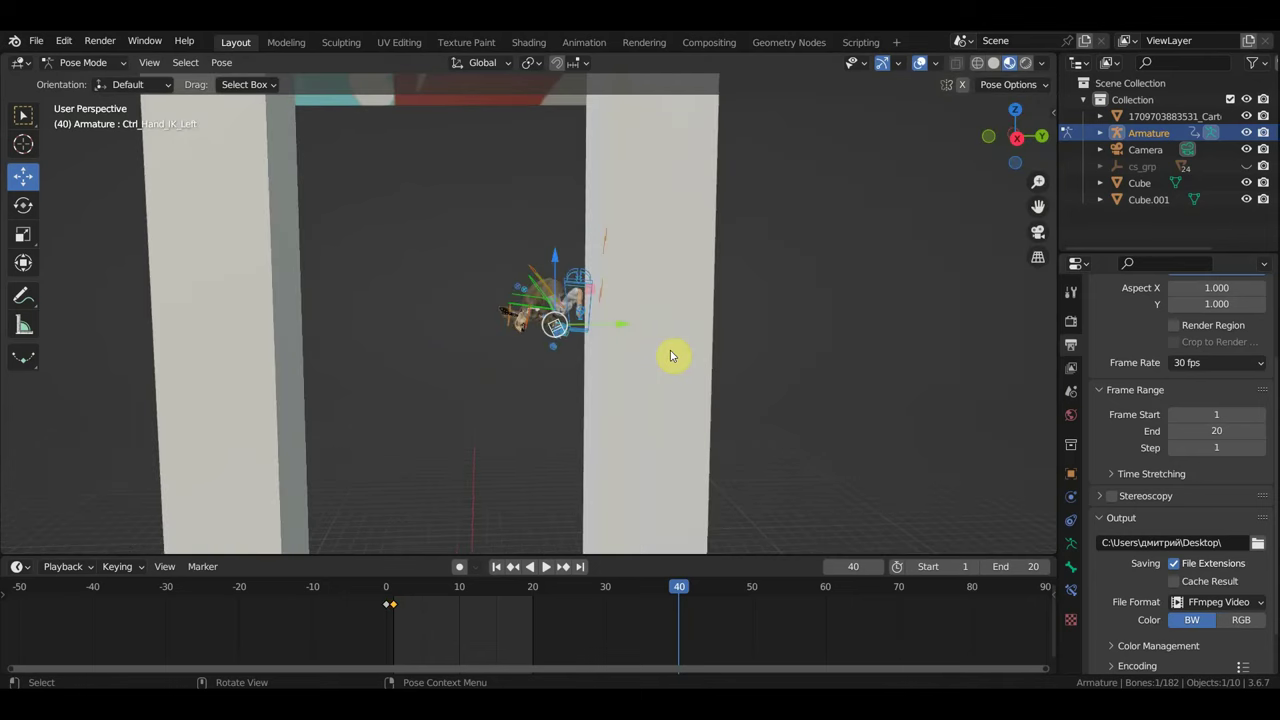
- Keyframe all bones at frame 40, then move back to around frame 32
key("a")
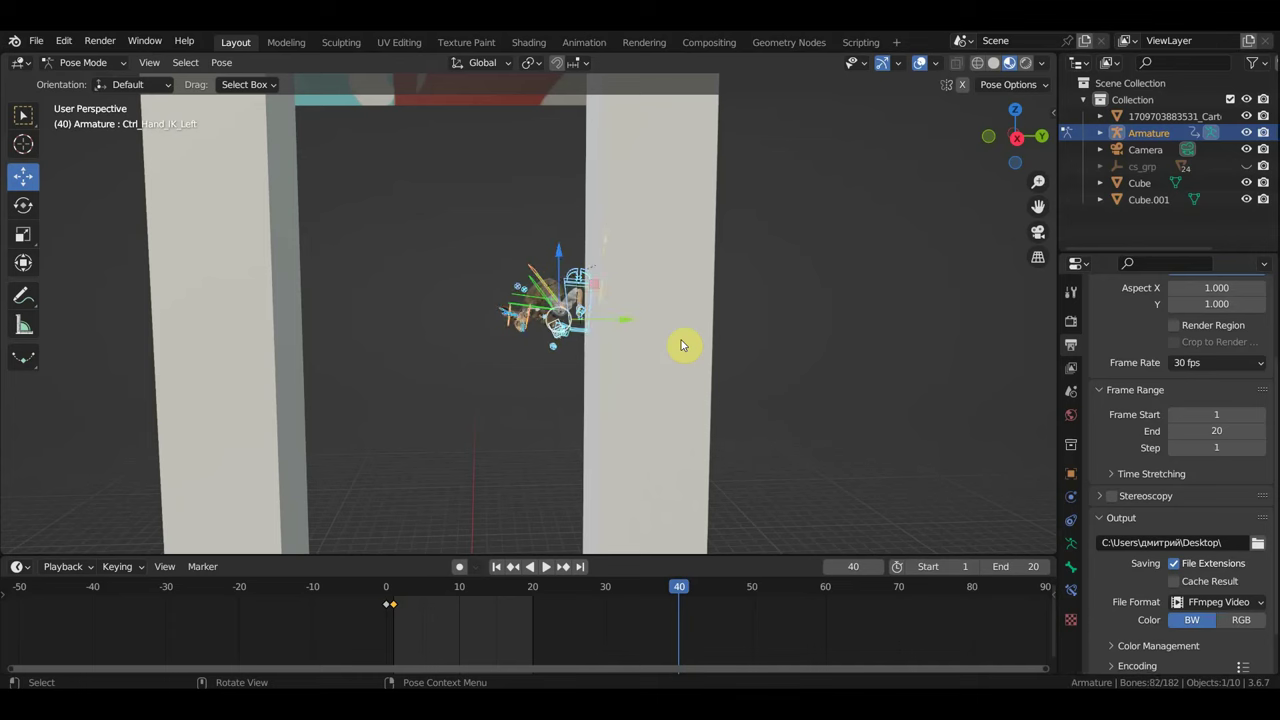
key("i")
left_click(655, 595)
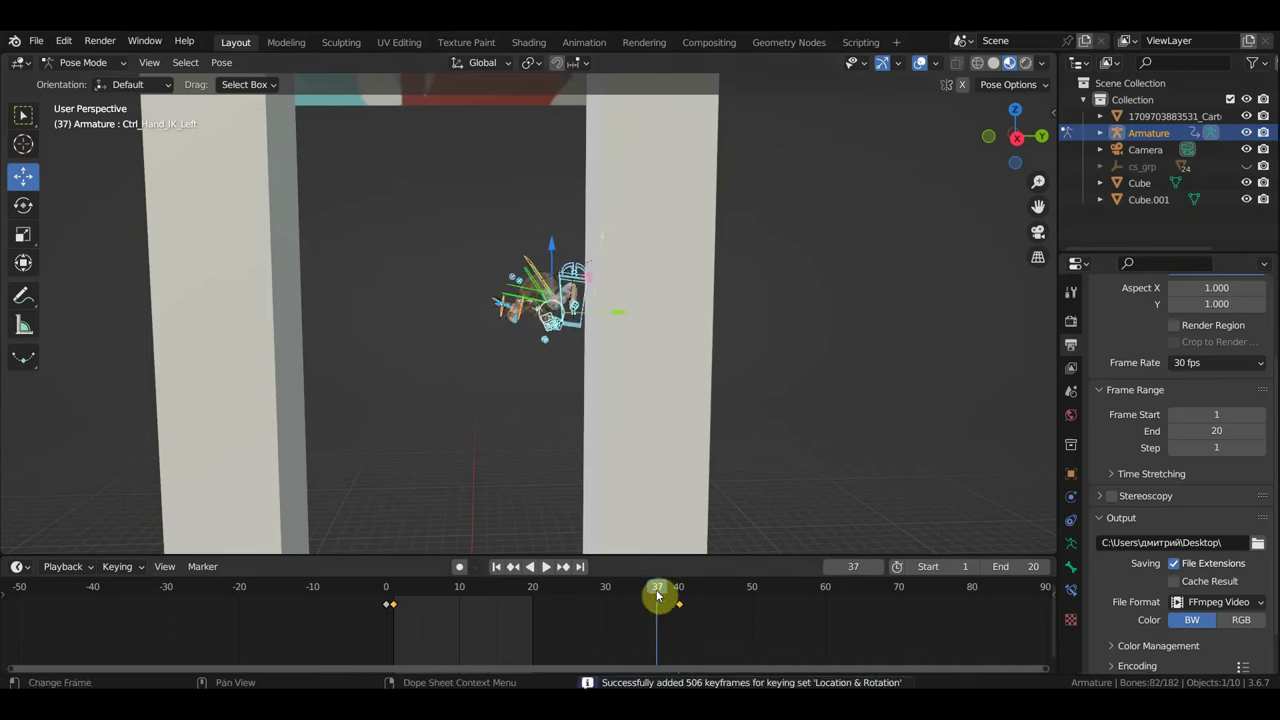
mouse_move(718, 366)
middle_mouse_down()
mouse_move(734, 466)
mouse_move(711, 454)
mouse_move(613, 314)
middle_mouse_up()
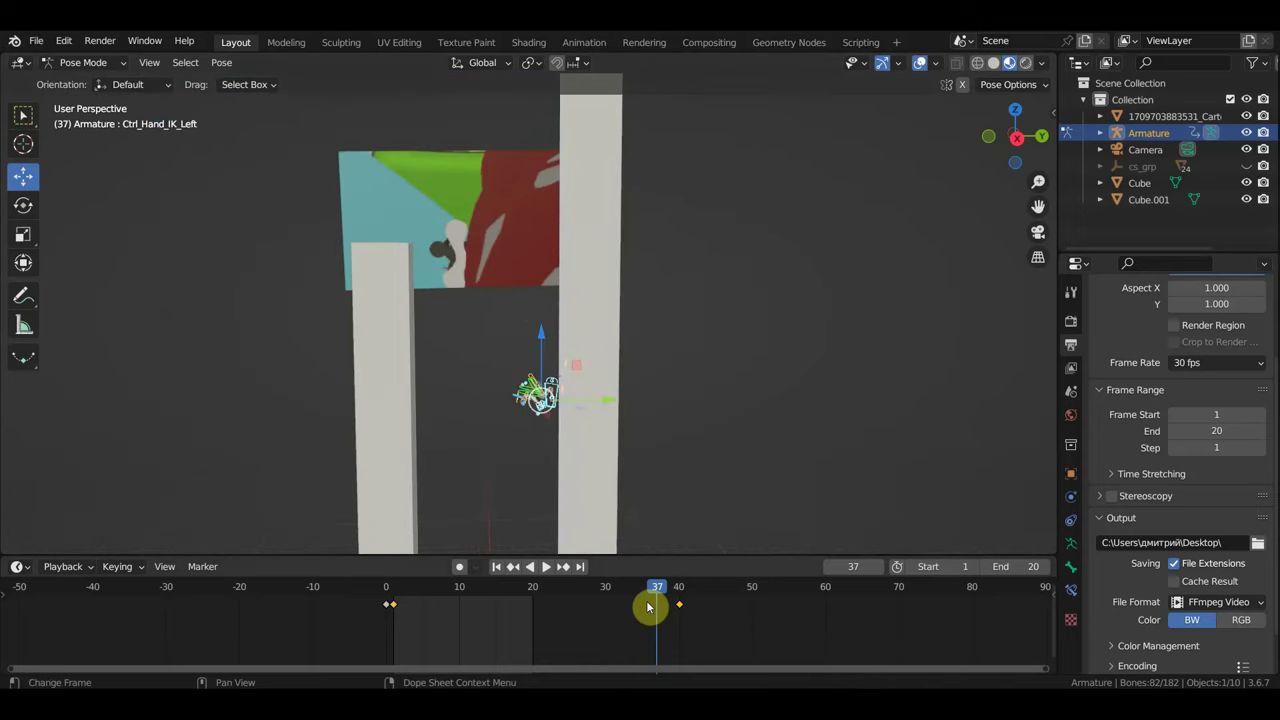
left_click_drag(645, 595, 619, 599)
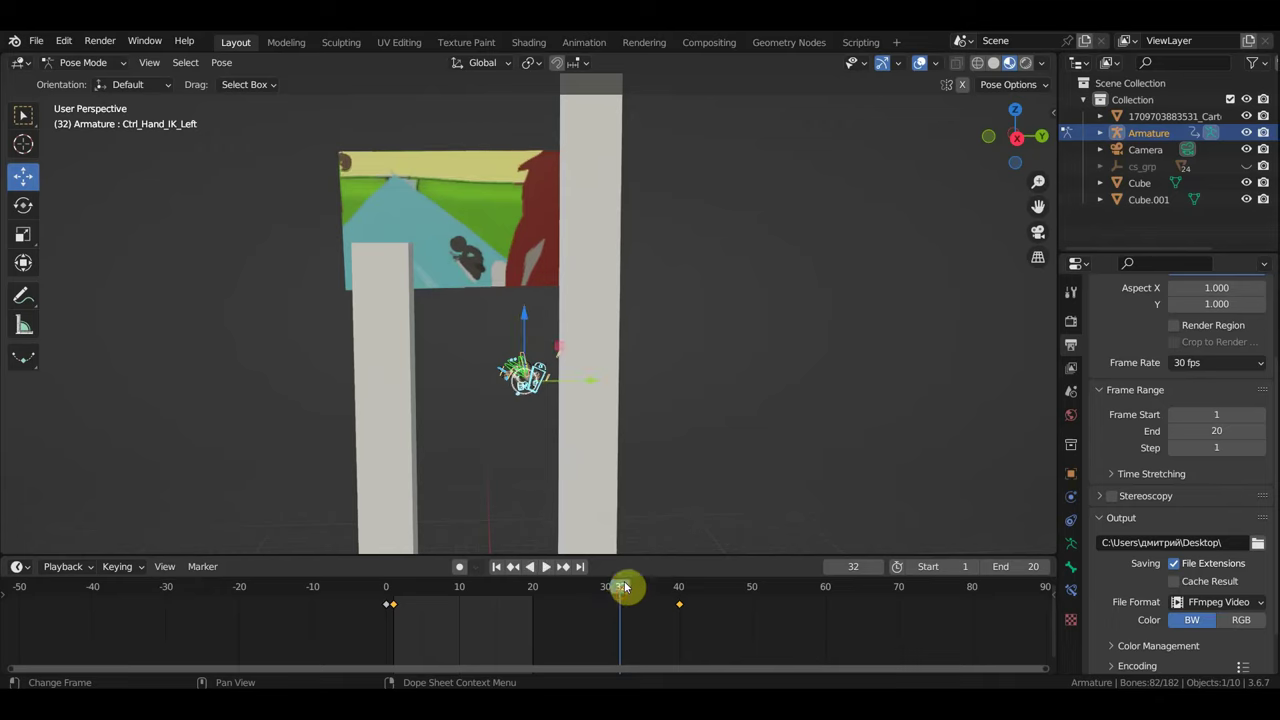
mouse_move(614, 548)
middle_mouse_down("ctrl")
mouse_move(608, 428)
mouse_move(615, 451)
middle_mouse_up("ctrl")
- Rotate the whole character by its master control for the in-between pose
left_click(598, 430)
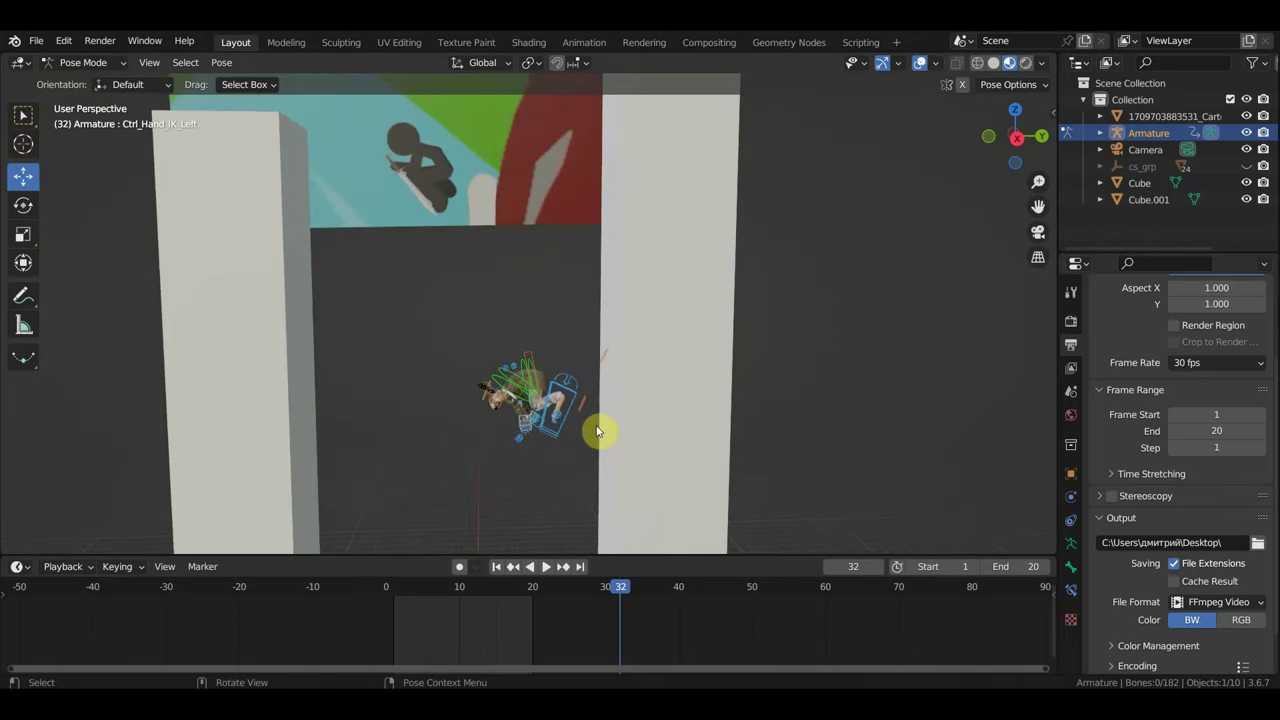
left_click(605, 376)
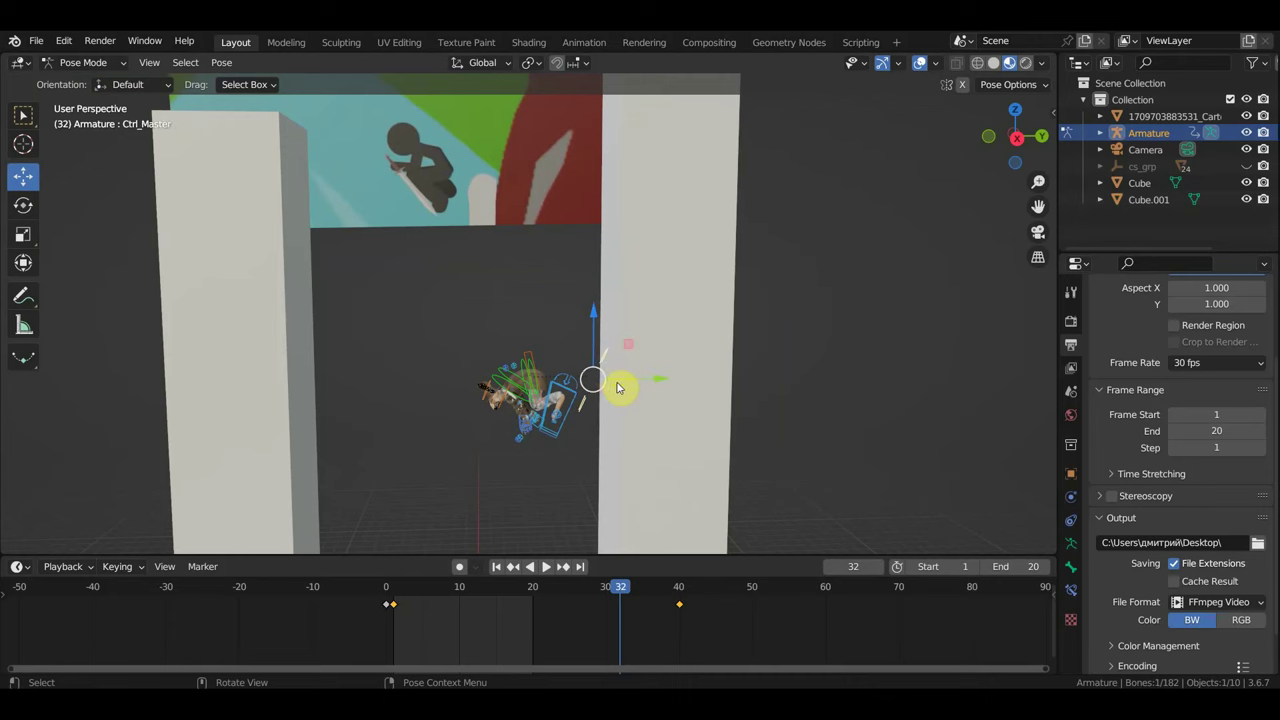
key("r")
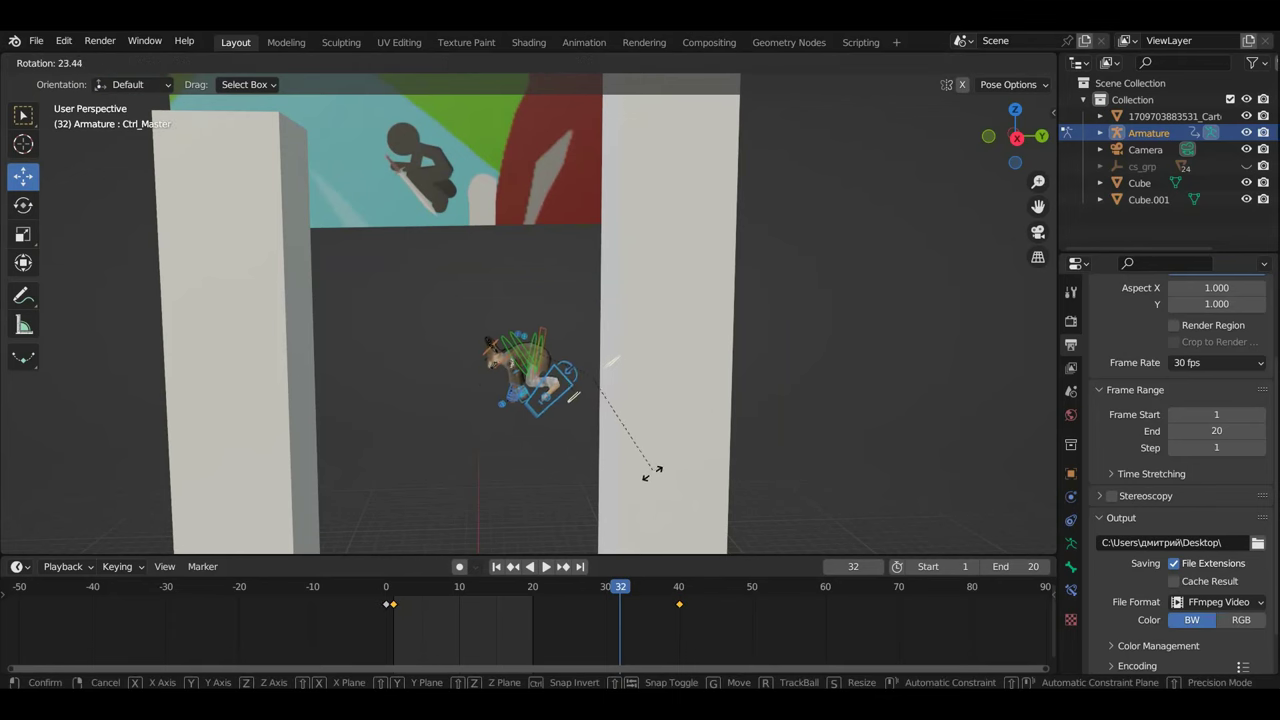
left_click(648, 484)
scroll(560, 425, "up", 4)
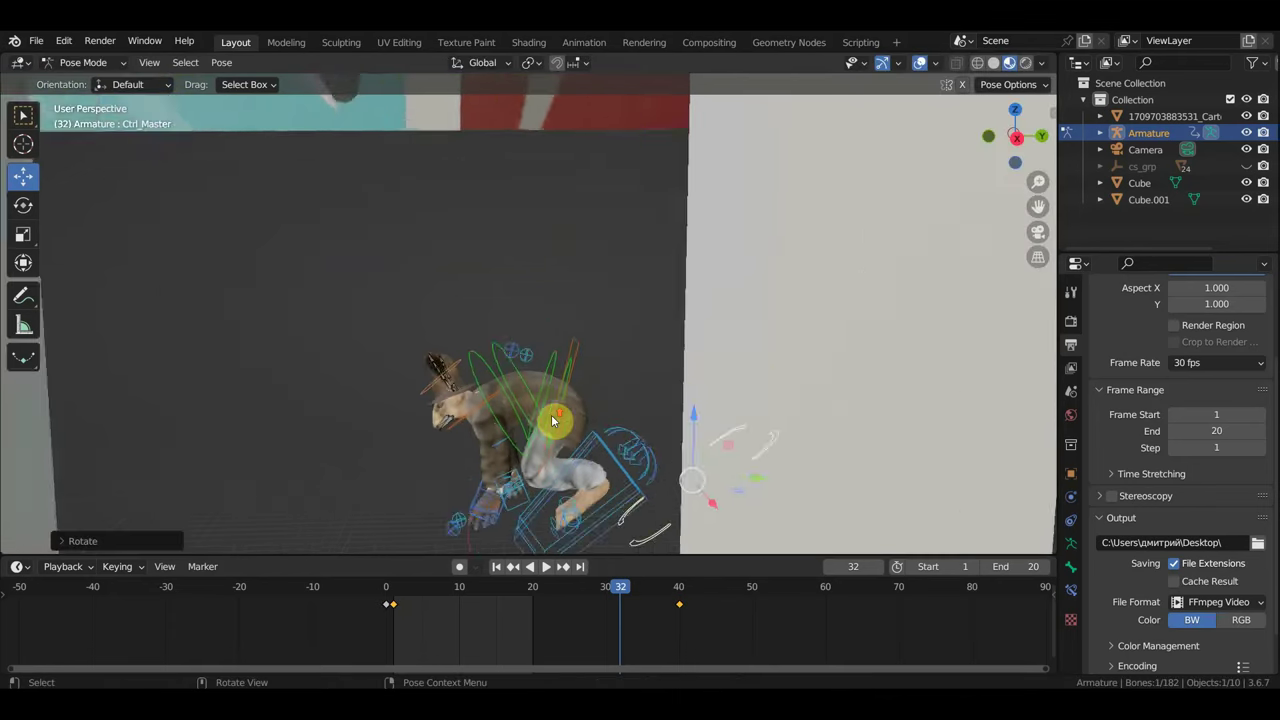
- Raise the left hand IK, then rotate and move it with a second control
left_click(478, 501)
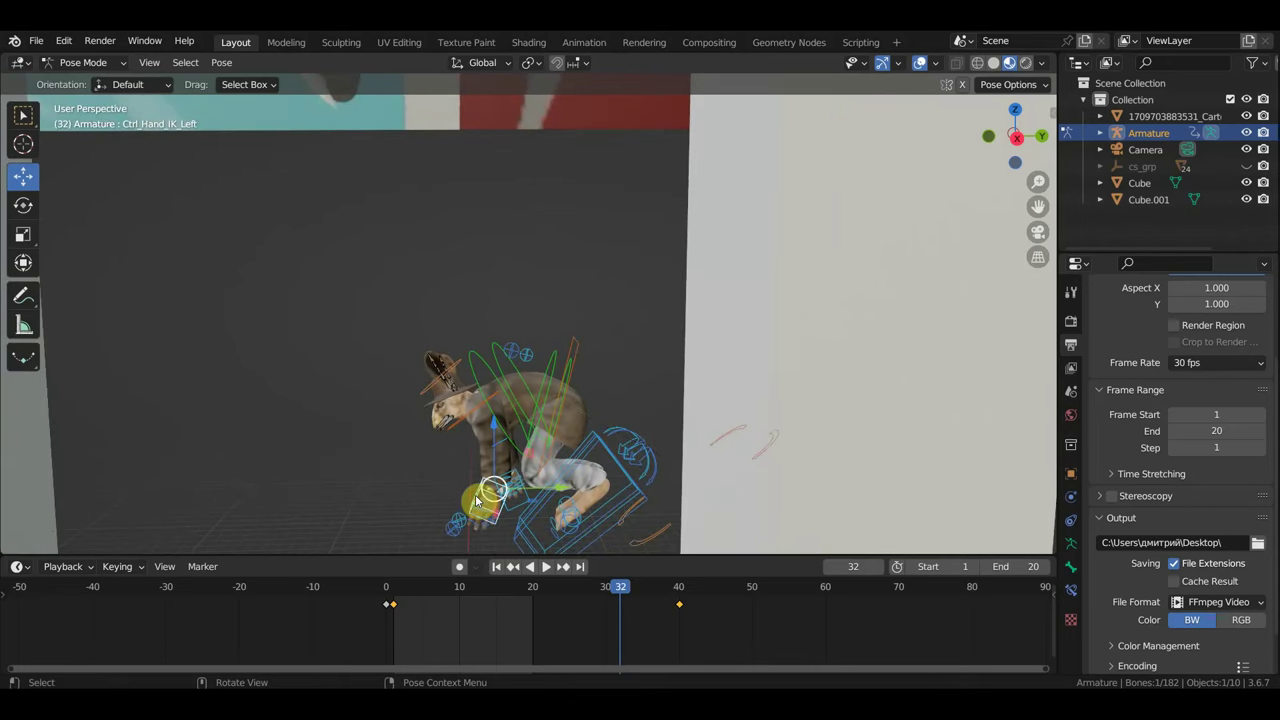
left_click_drag(478, 501, 527, 447)
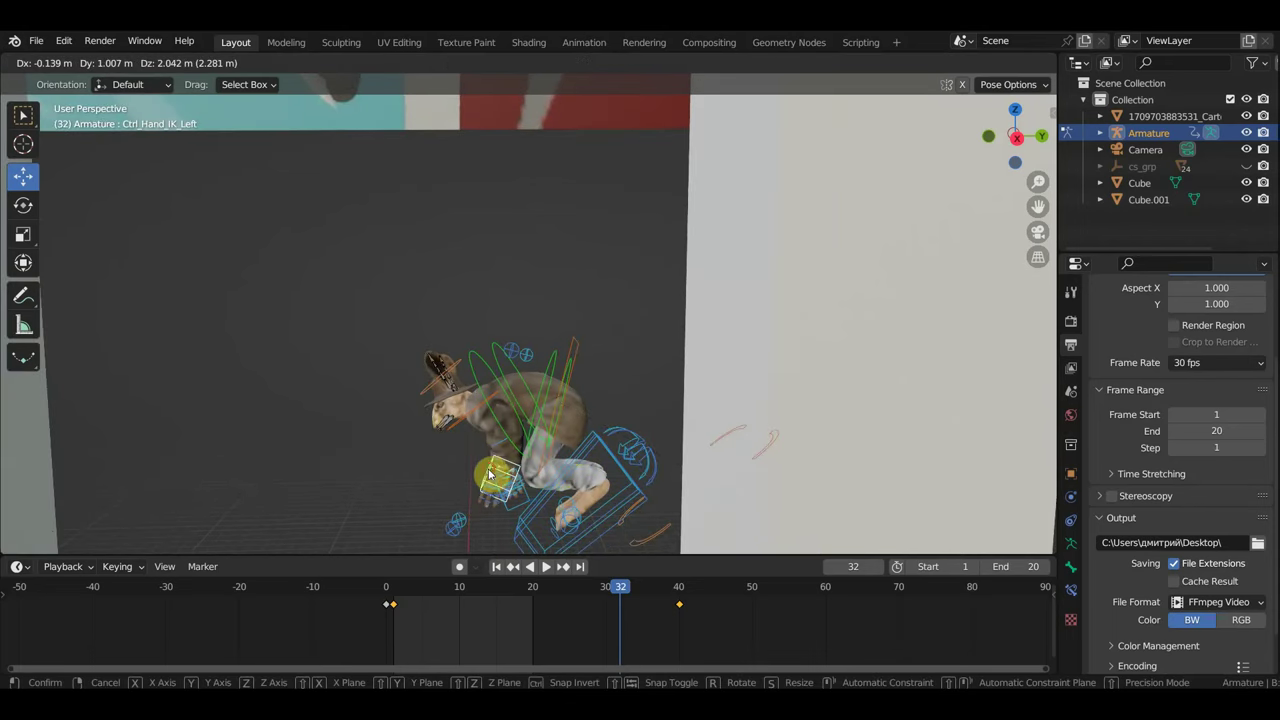
scroll(527, 447, "down", 4)
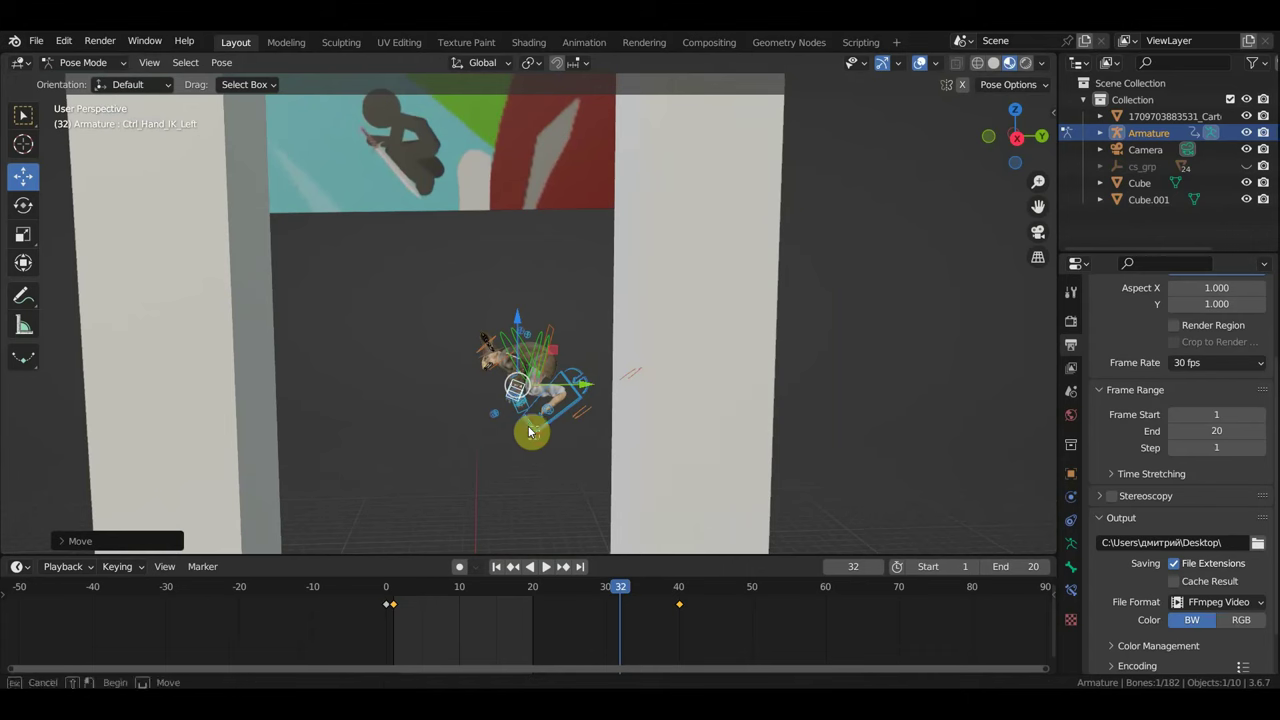
left_click(567, 444, "shift")
key("r")
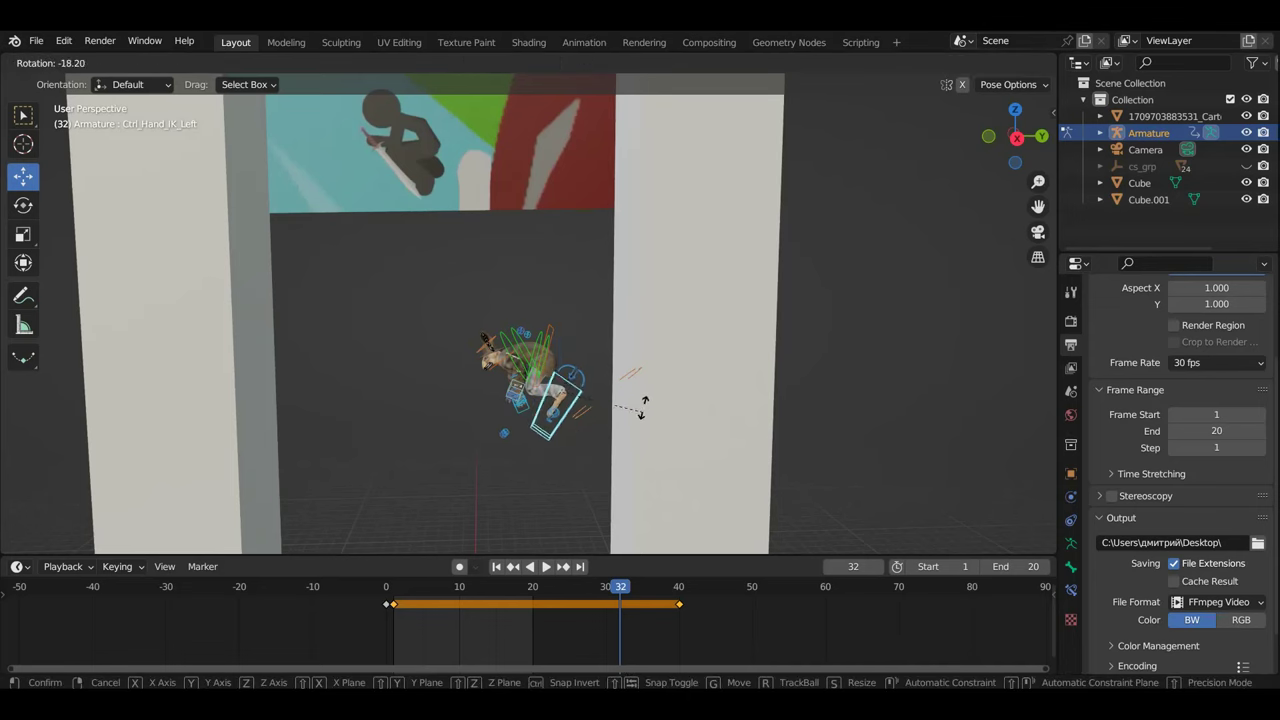
left_click(641, 396)
key("g")
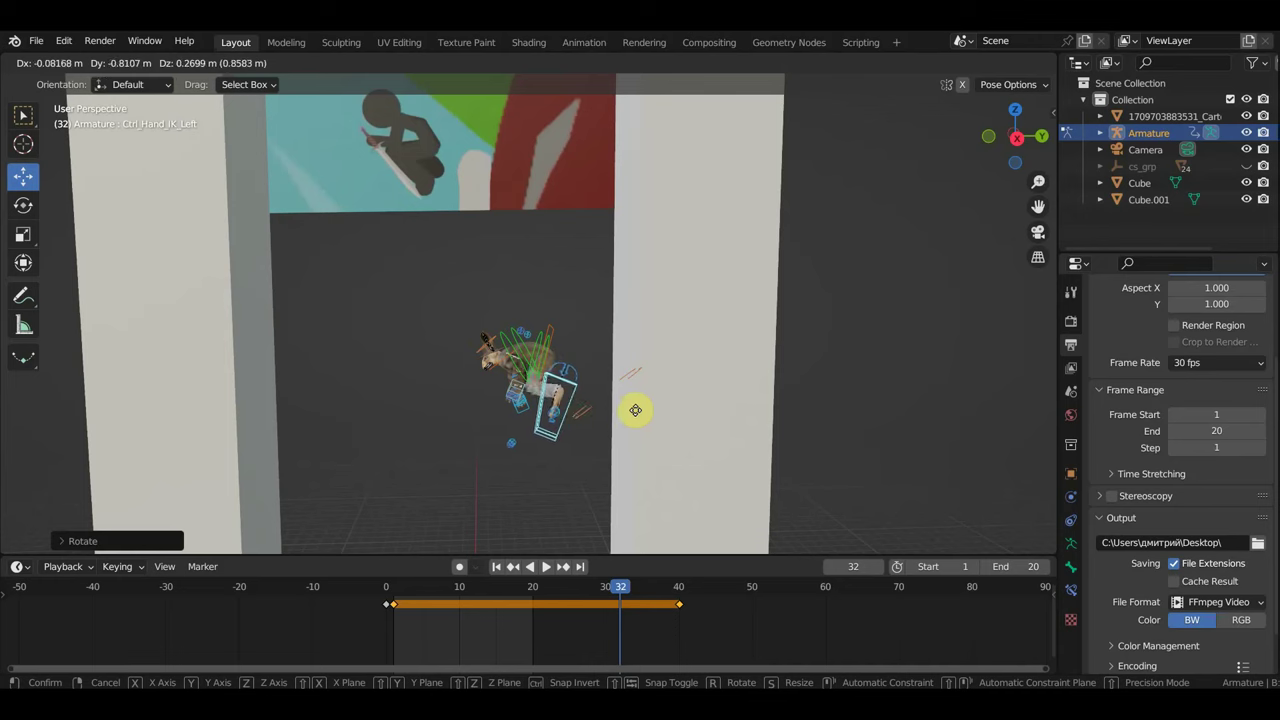
left_click(634, 416)
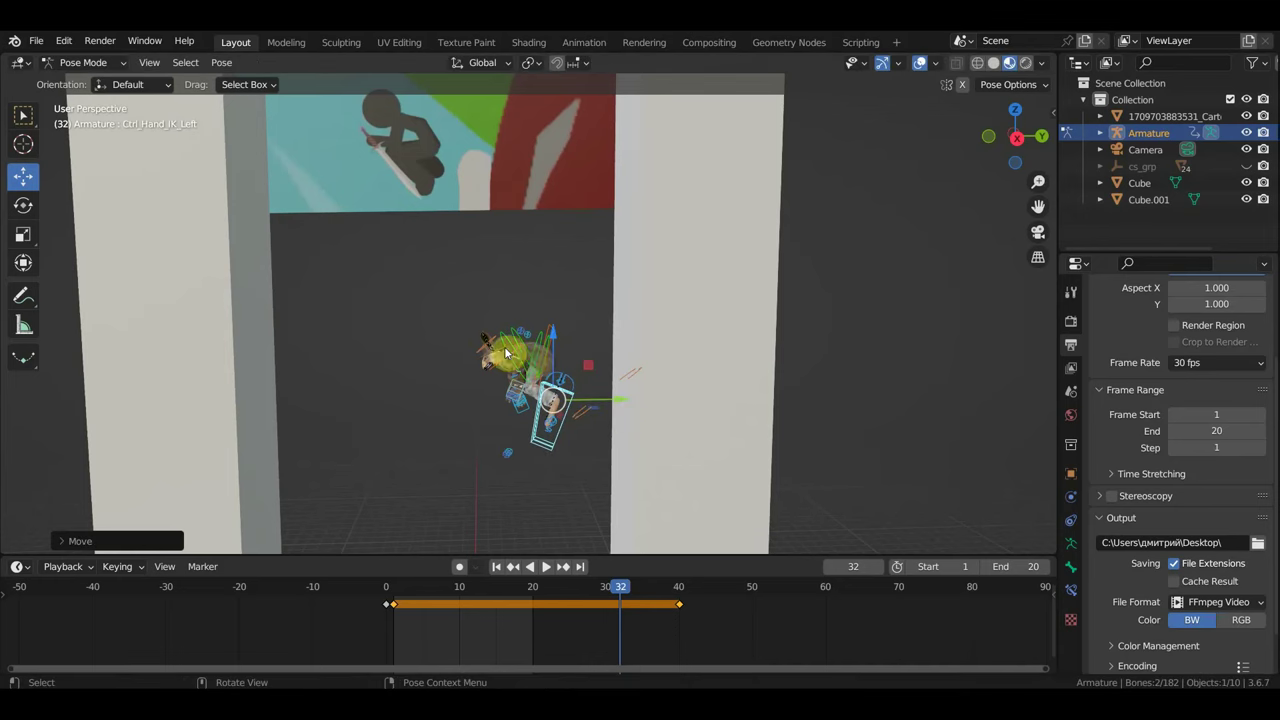
- Rotate the neck control to tilt the head
scroll(505, 360, "up", 2)
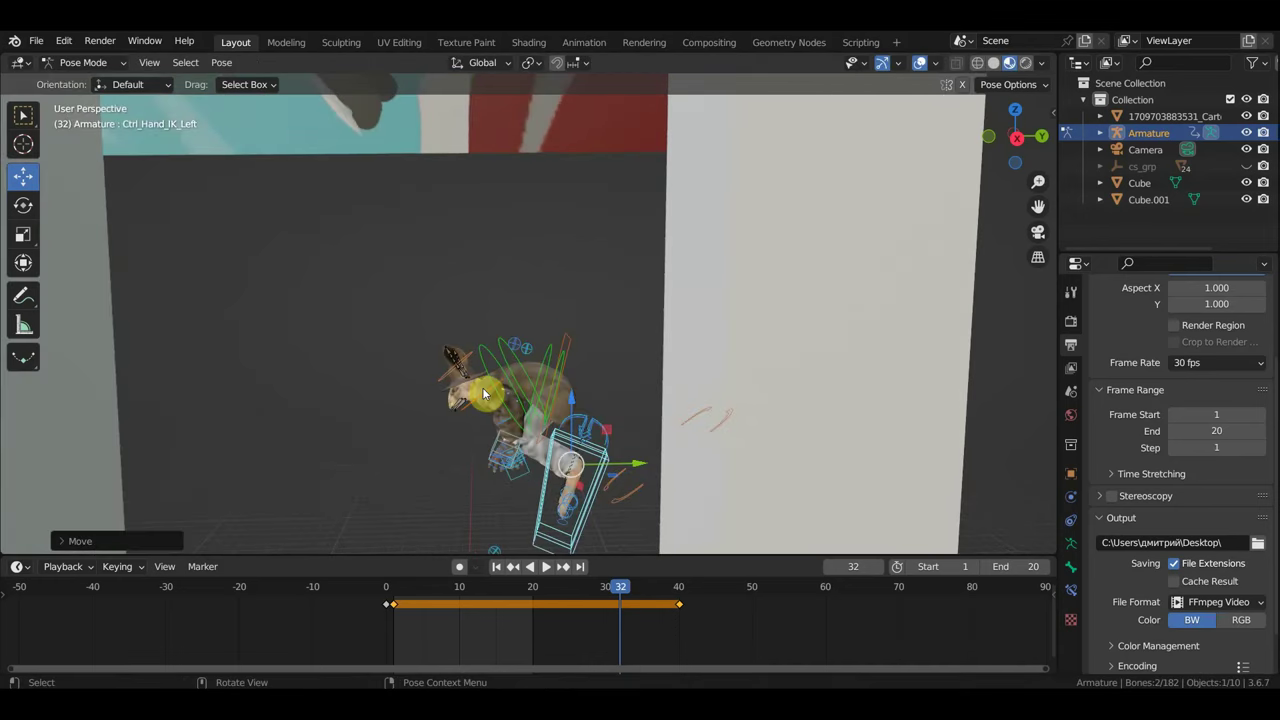
left_click(483, 395)
key("r")
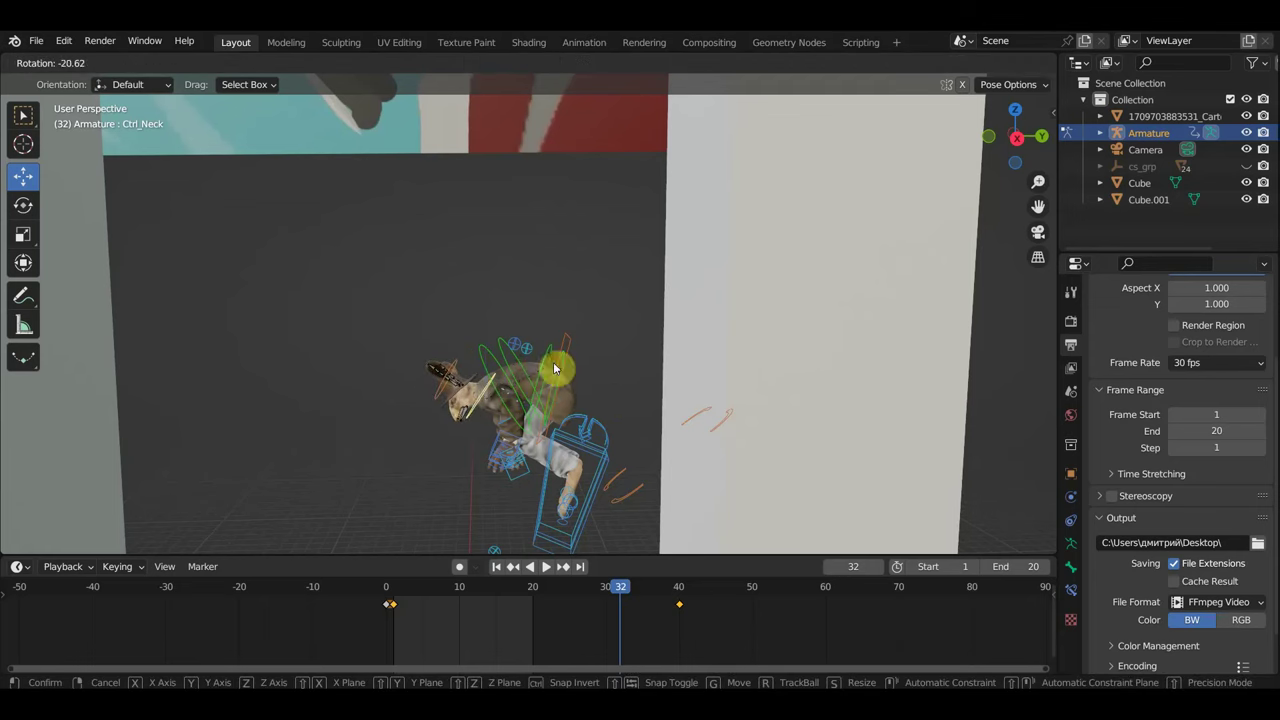
left_click(555, 368)
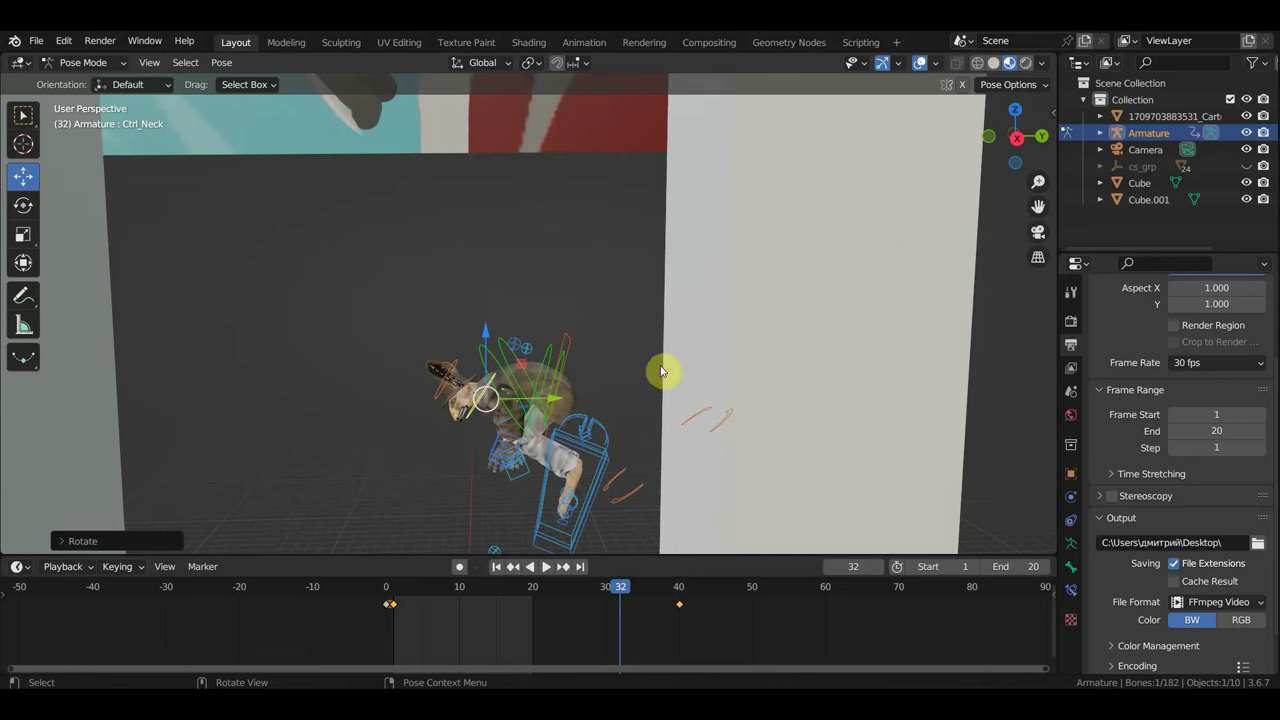
- Key the frame-32 pose, go to frame 36 and centre the rig in view
key("i")
mouse_move(629, 594)
left_mouse_down()
mouse_move(443, 594)
mouse_move(649, 625)
left_mouse_up()
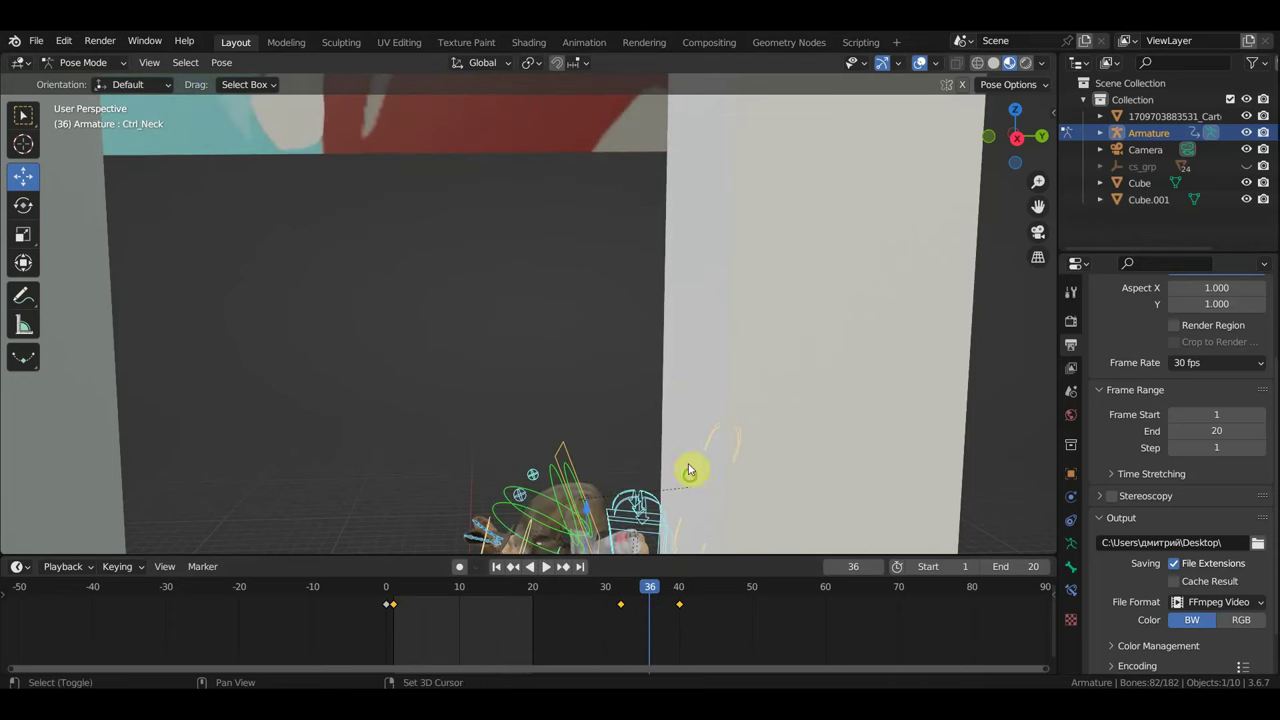
mouse_move(686, 471)
middle_mouse_down()
mouse_move(663, 252)
mouse_move(691, 451)
middle_mouse_up()
mouse_move(424, 305)
middle_mouse_down("shift")
mouse_move(600, 306)
mouse_move(586, 277)
middle_mouse_up("shift")
mouse_move(586, 394)
middle_mouse_down("shift")
mouse_move(571, 337)
mouse_move(637, 421)
middle_mouse_up("shift")
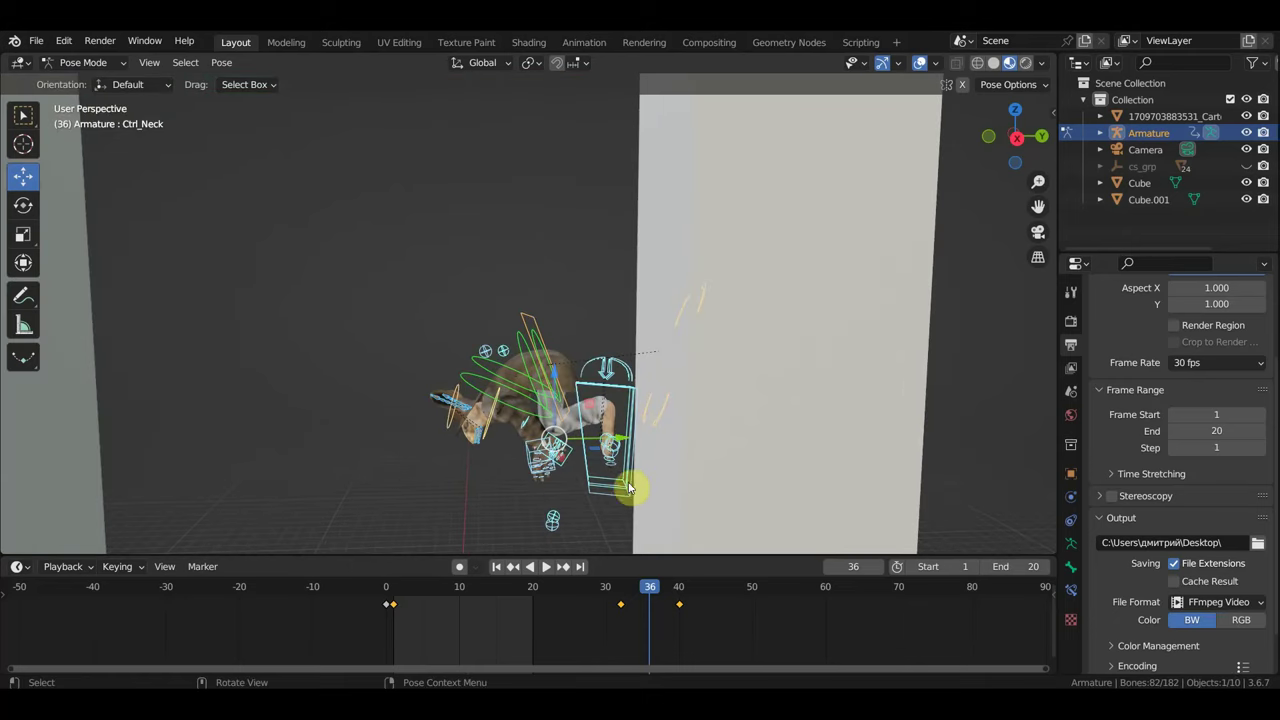
mouse_move(629, 488)
left_mouse_down()
mouse_move(611, 509)
mouse_move(598, 486)
mouse_move(626, 485)
left_mouse_up()
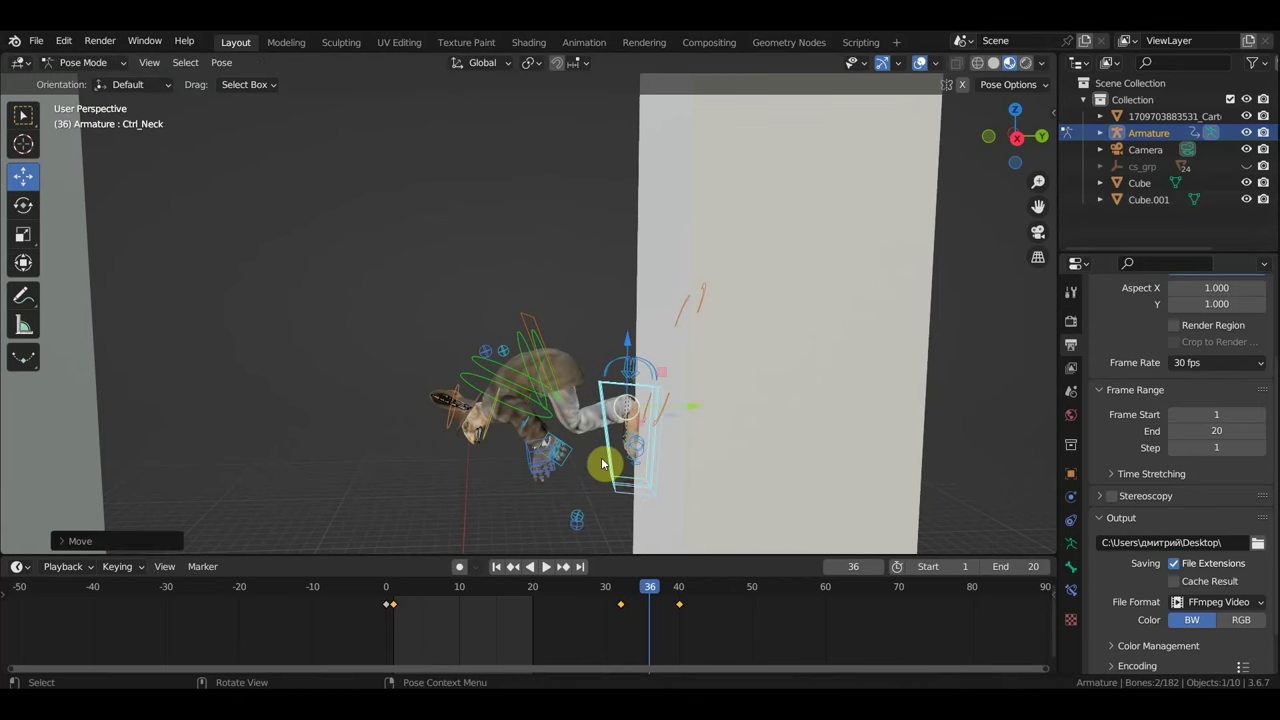
- Rotate the hips, neck and head controls and shift two controls into the frame-36 pose
left_click(538, 326)
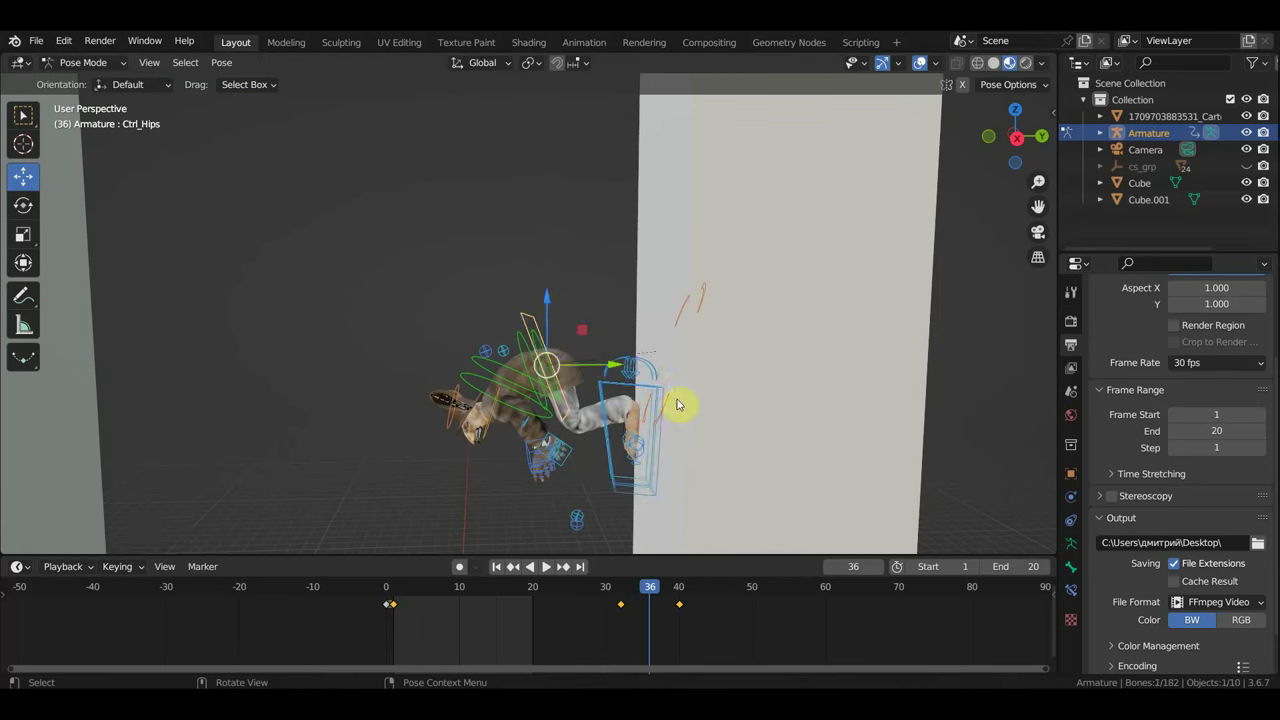
key("r")
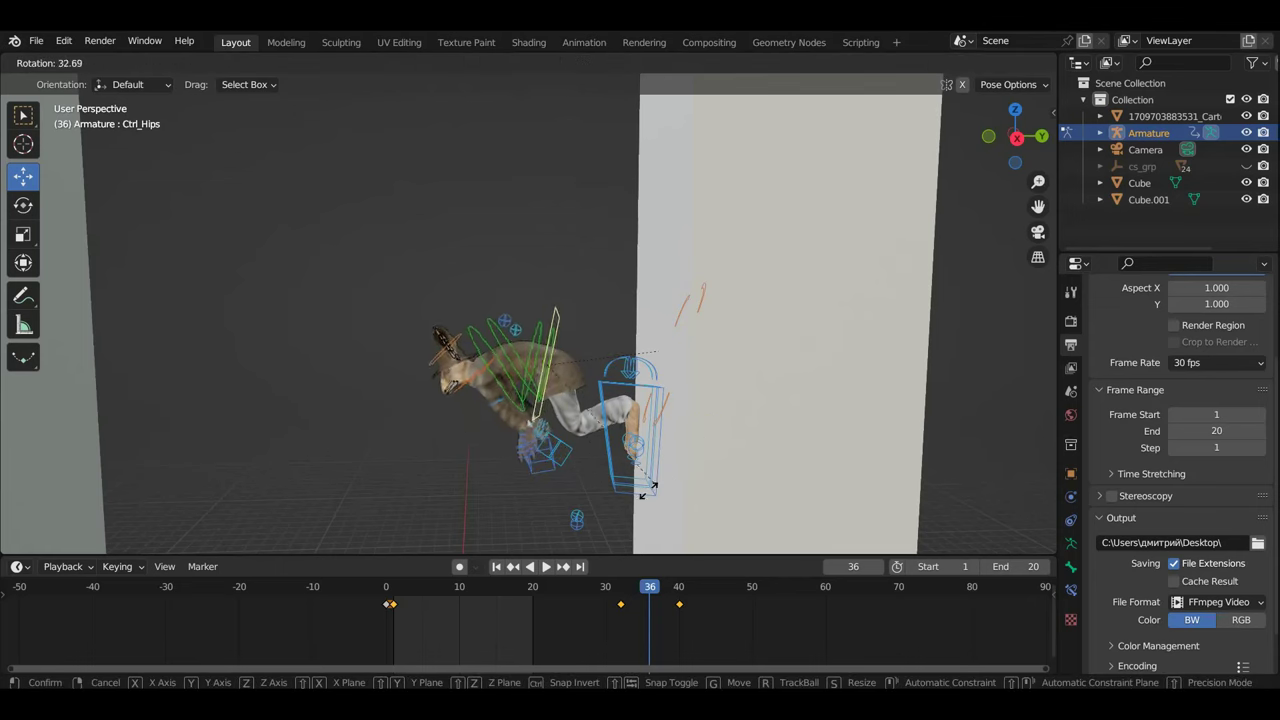
left_click(566, 462)
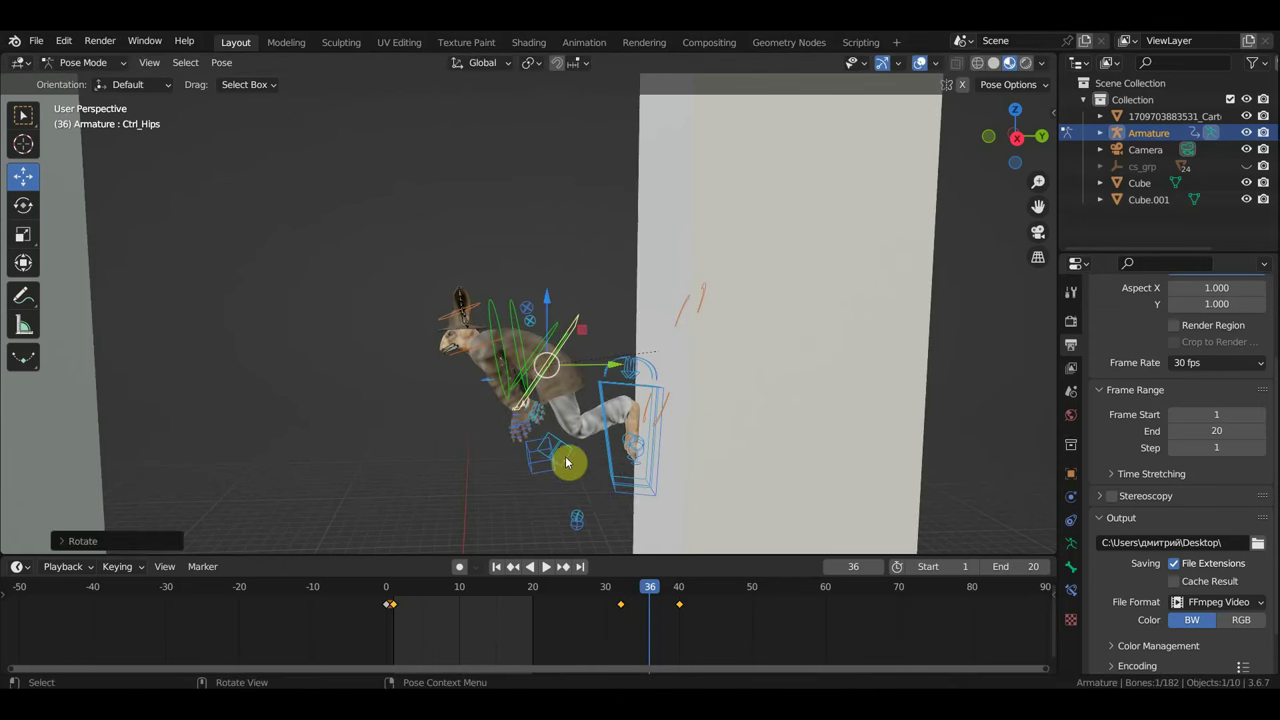
left_click(560, 474, "shift")
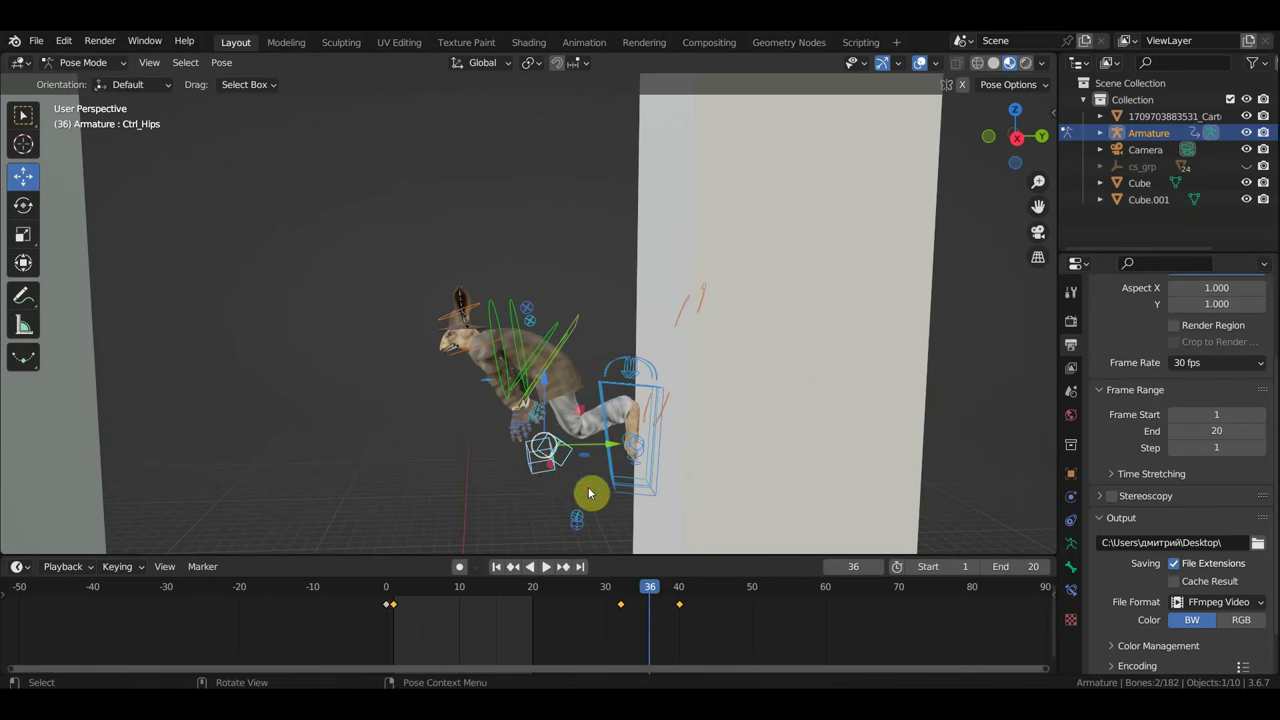
key("g")
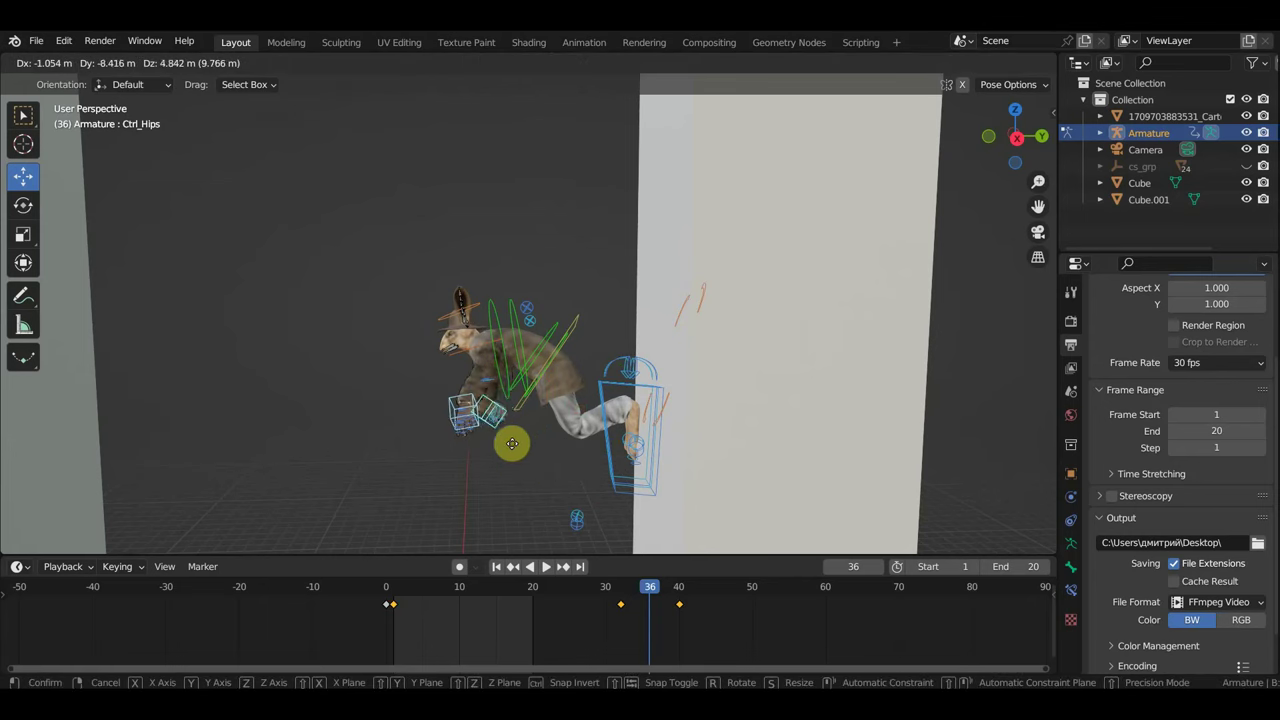
left_click(548, 434)
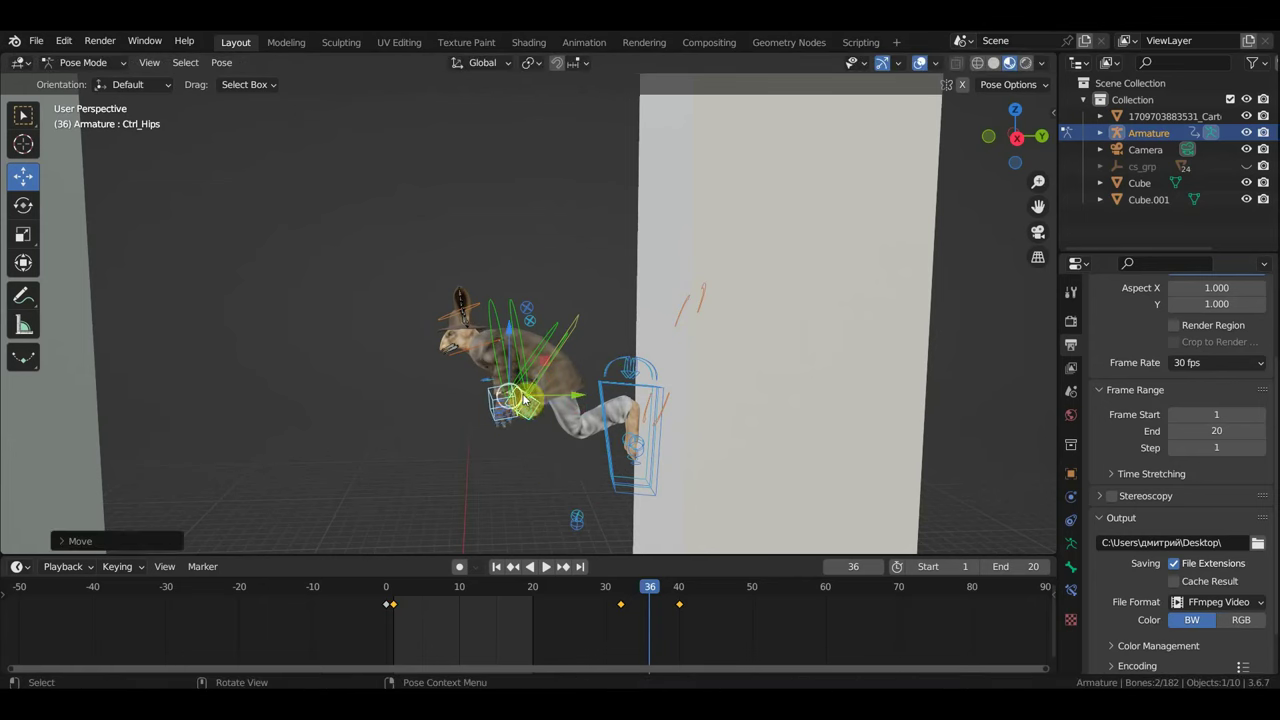
left_click(488, 342)
key("r")
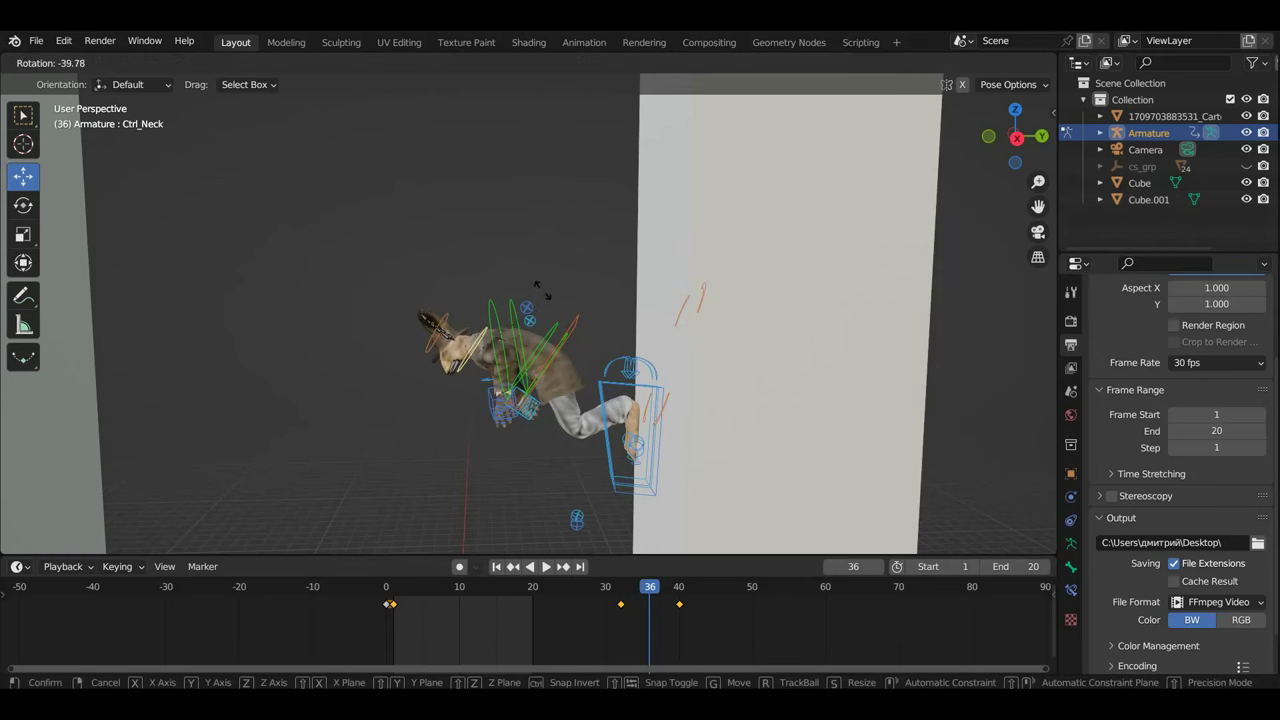
left_click(476, 321)
left_click(442, 318)
key("r")
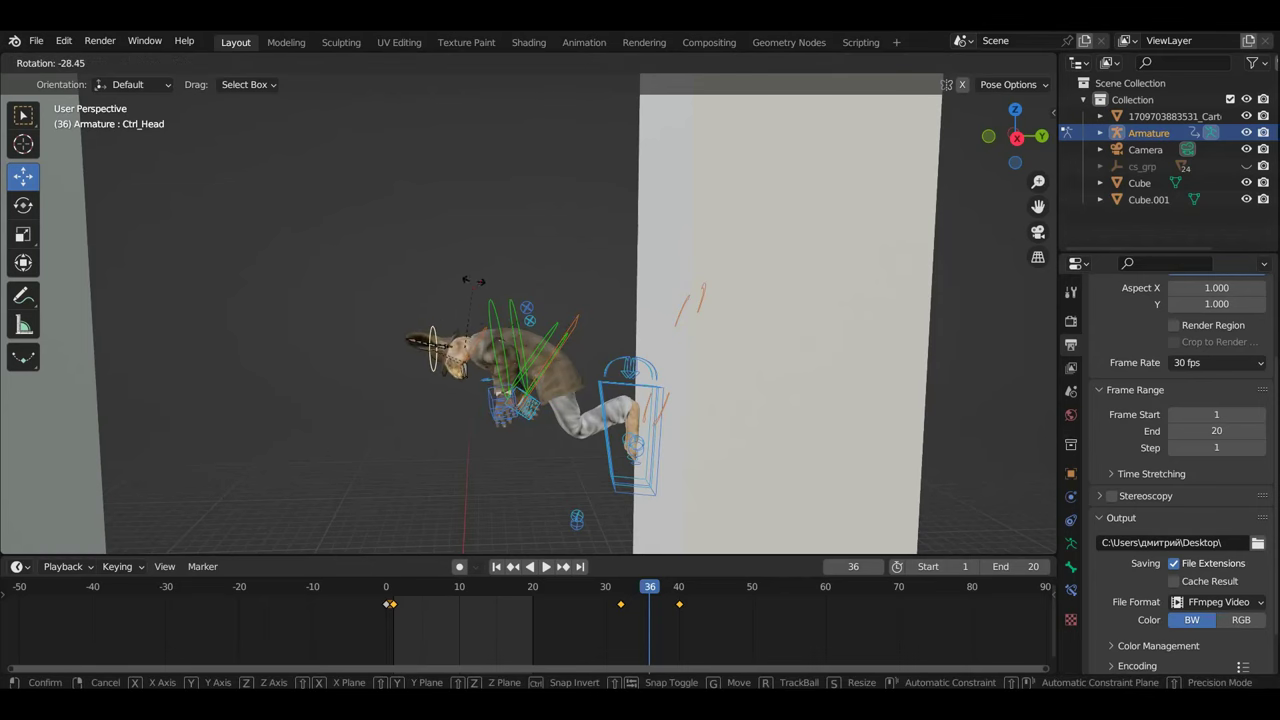
left_click(473, 281)
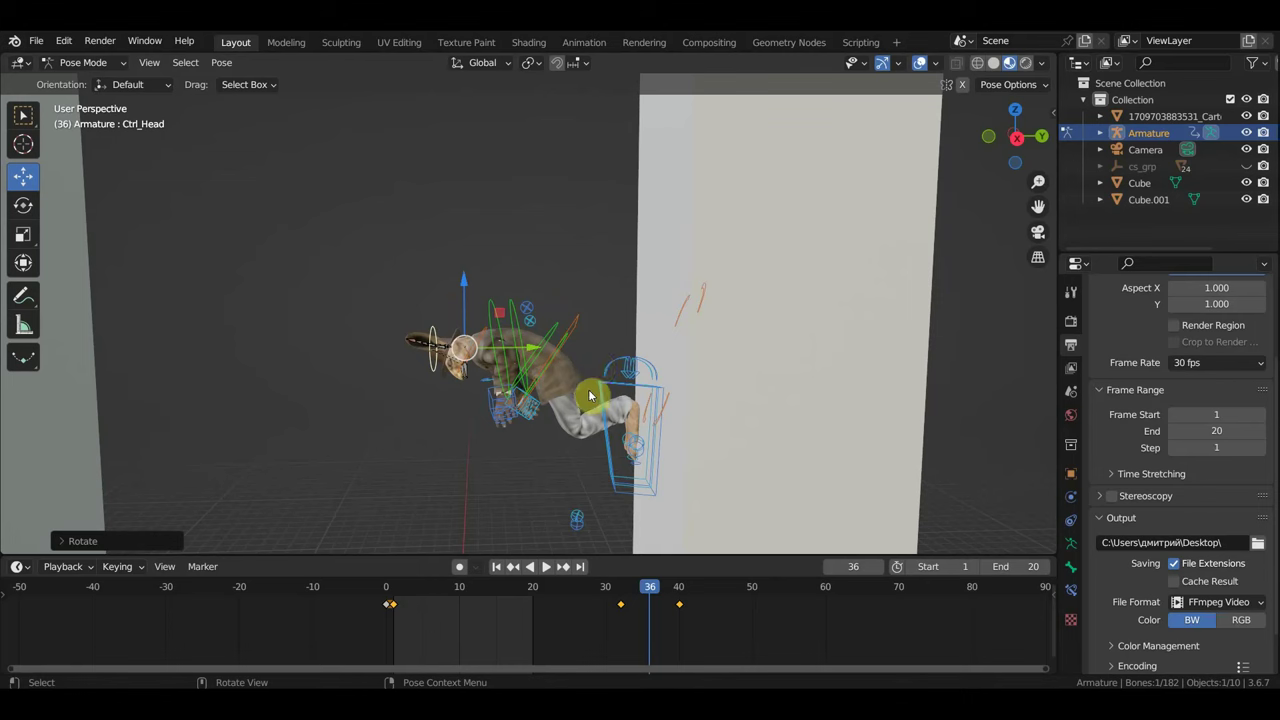
- Move both hand IK controls and keyframe all bones at frame 36
left_click(571, 325)
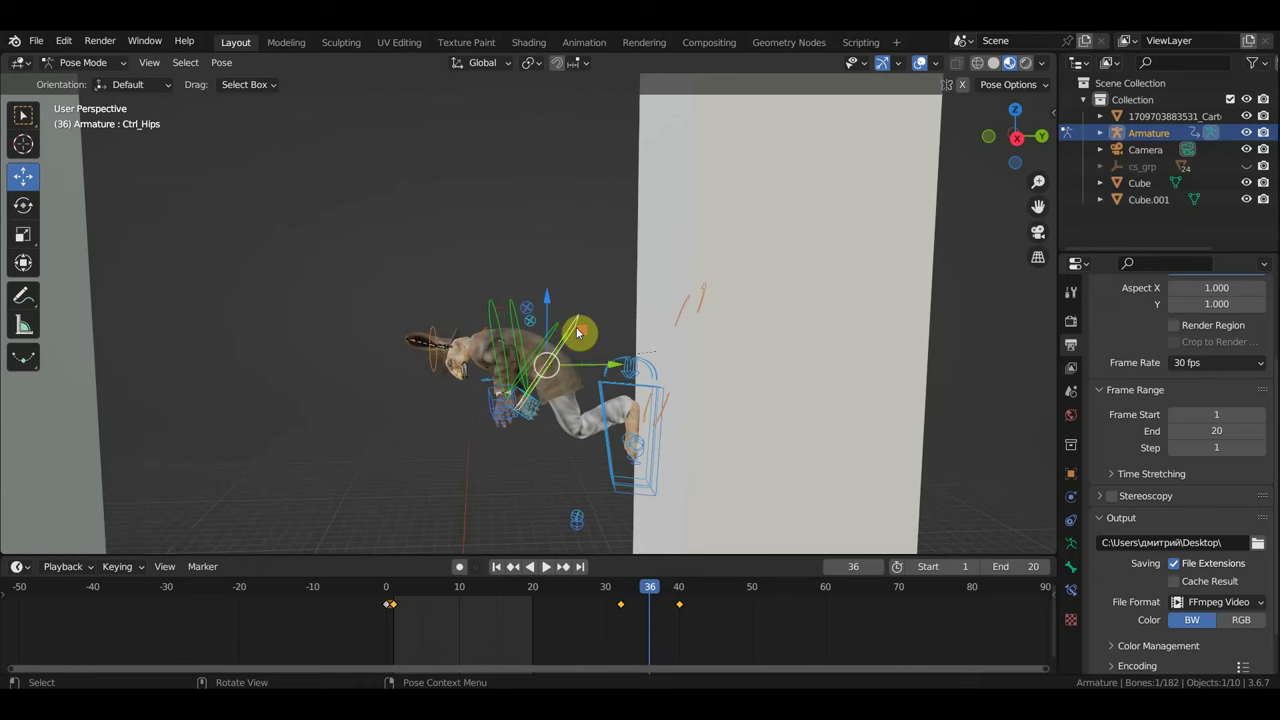
left_click(524, 413, "shift")
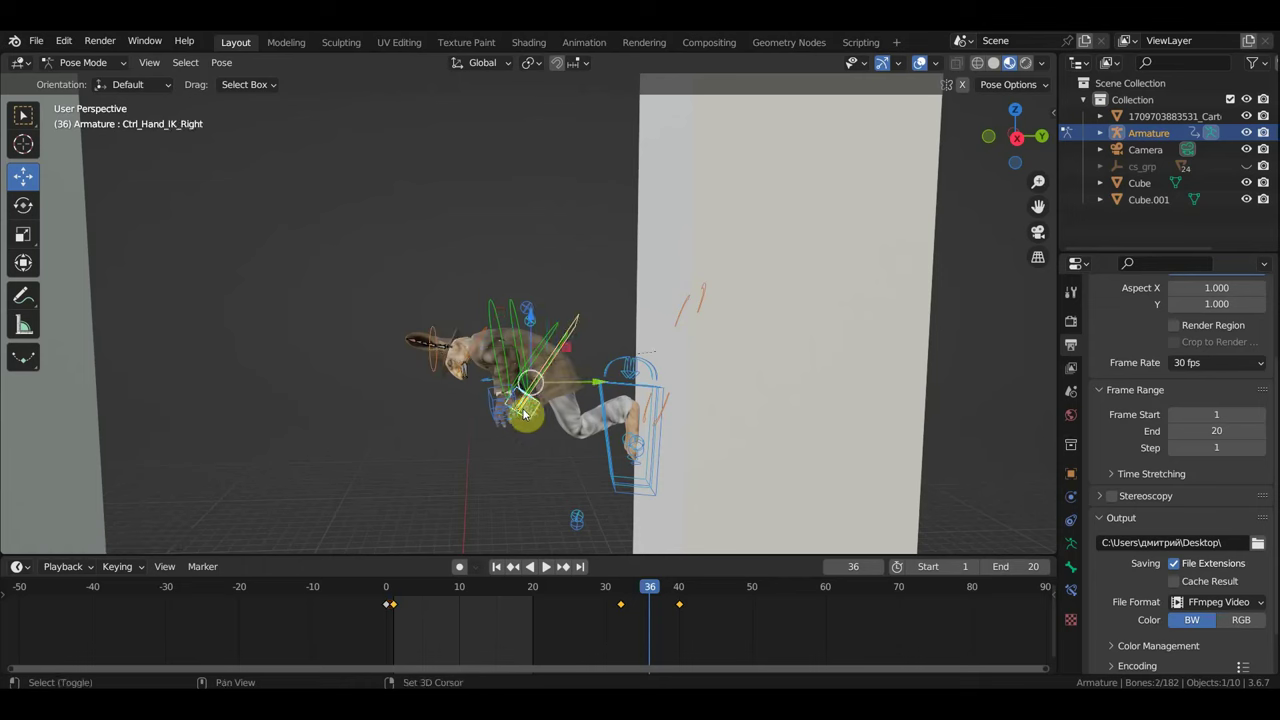
left_click(496, 405, "shift")
key("g")
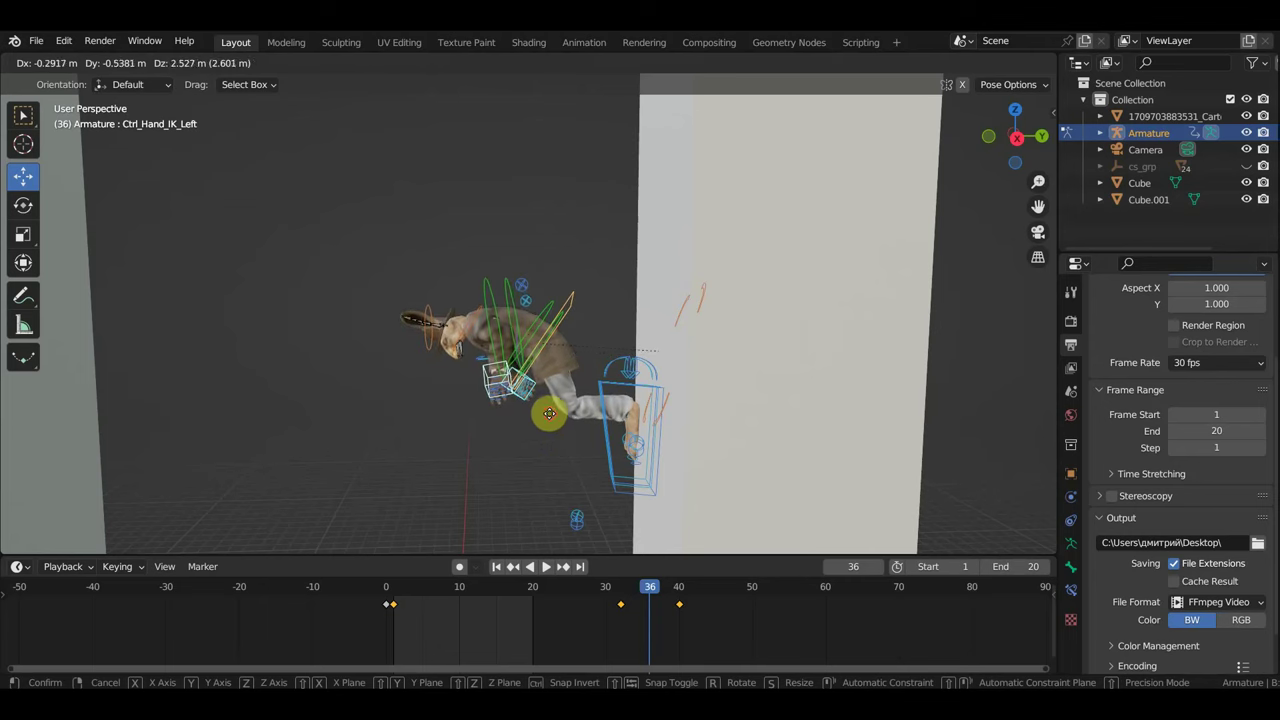
left_click(563, 428)
key("a")
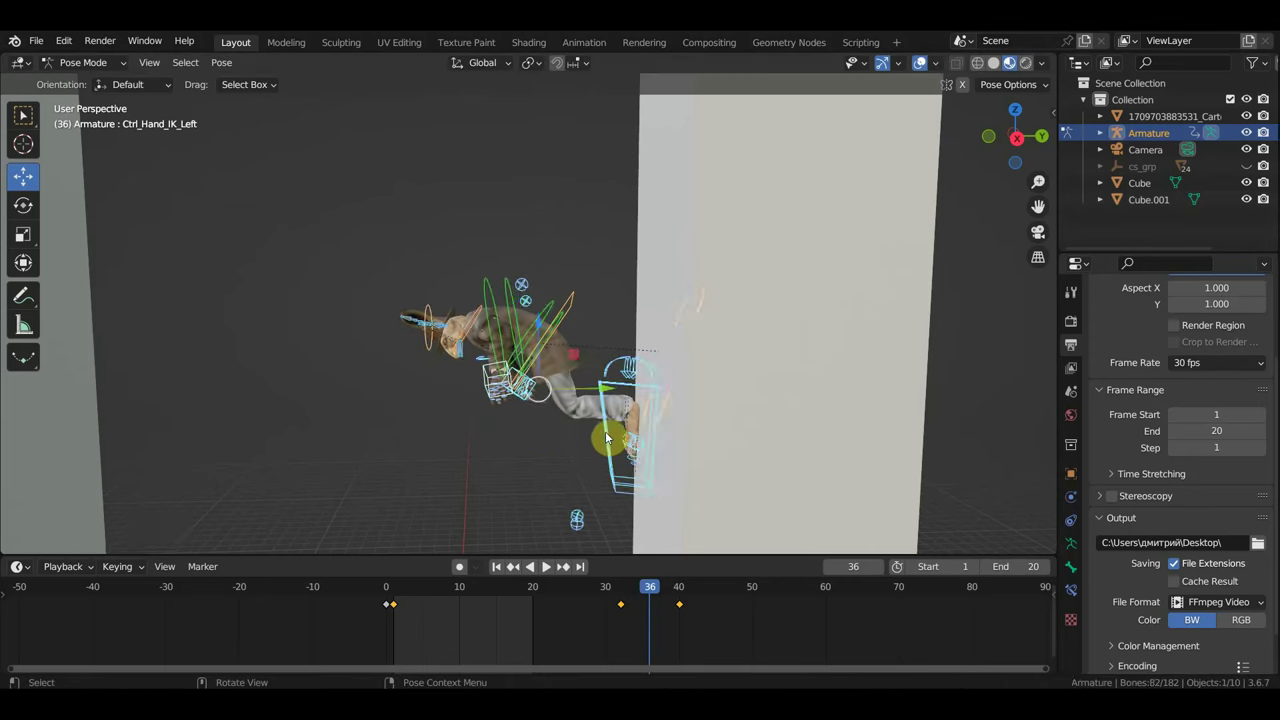
key("i")
mouse_move(717, 599)
left_mouse_down()
mouse_move(594, 580)
mouse_move(750, 610)
left_mouse_up()
- In Object Mode, lower the reference video plane and slide it behind the pillars
mouse_move(666, 426)
middle_mouse_down()
mouse_move(632, 323)
mouse_move(671, 394)
mouse_move(609, 357)
middle_mouse_up()
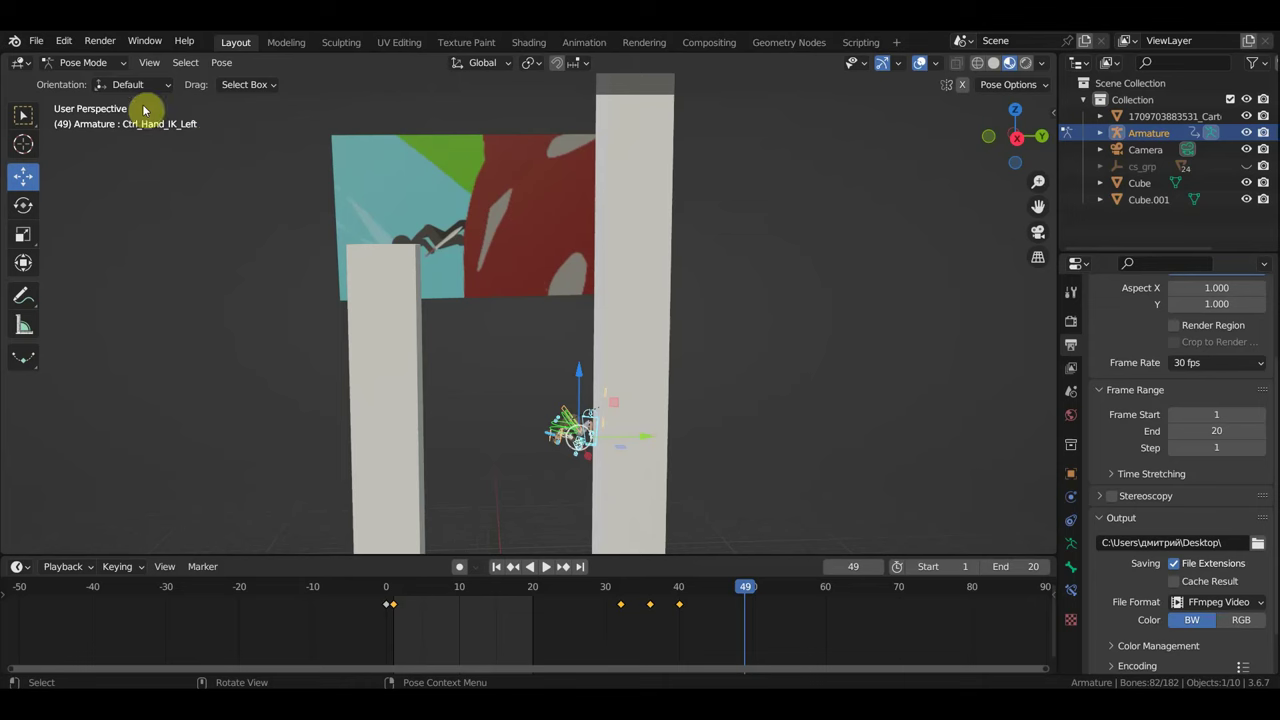
left_click(83, 62)
left_click(80, 84)
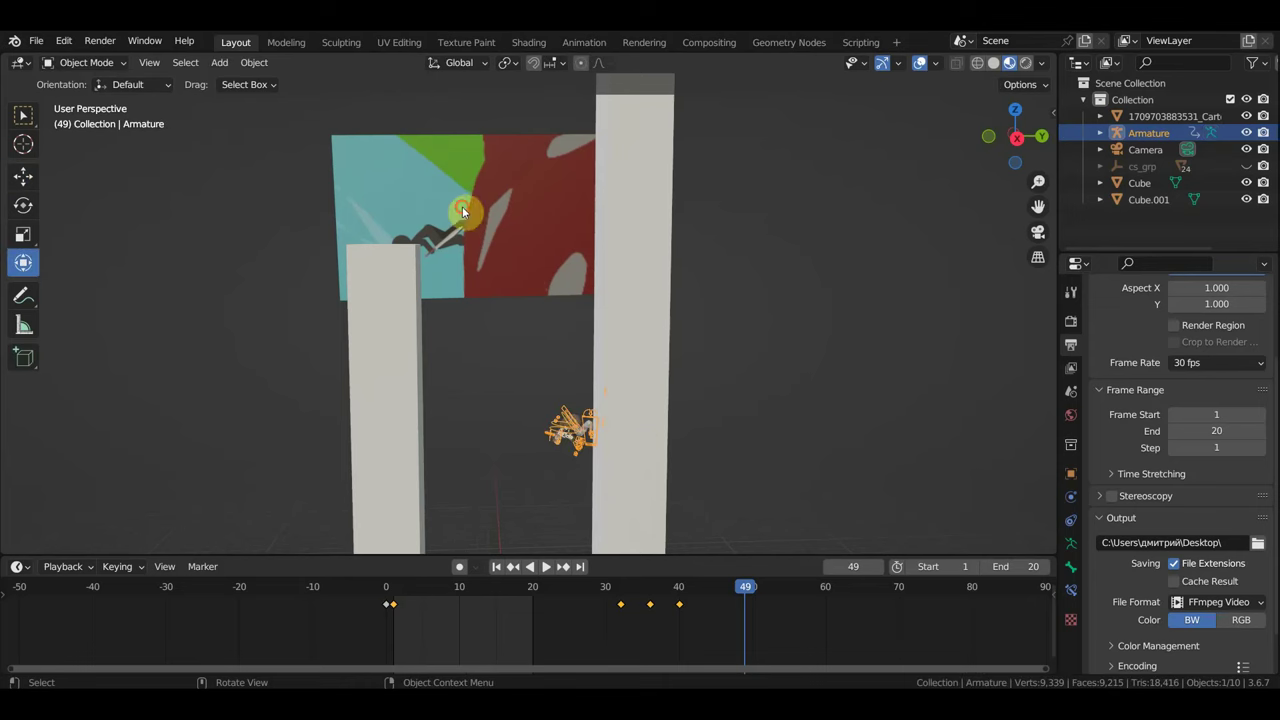
left_click(484, 218)
left_click_drag(475, 125, 529, 341)
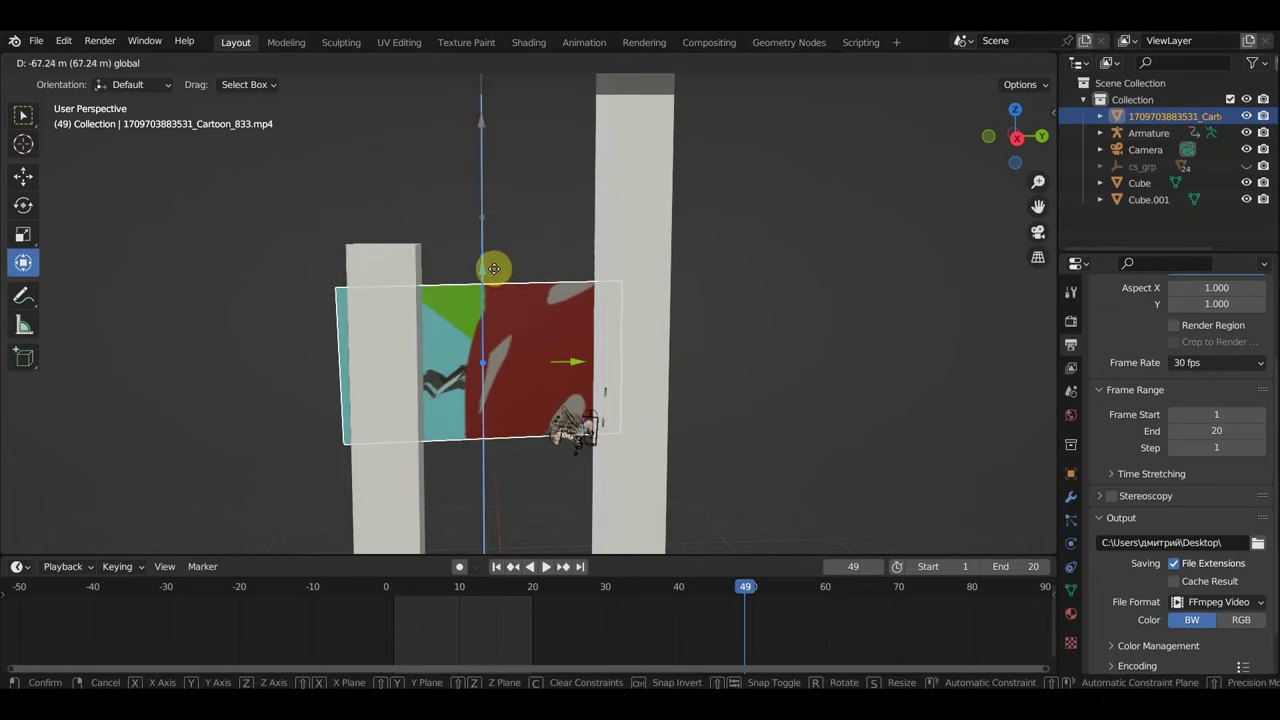
mouse_move(584, 392)
left_mouse_down()
mouse_move(658, 418)
mouse_move(655, 434)
left_mouse_up()
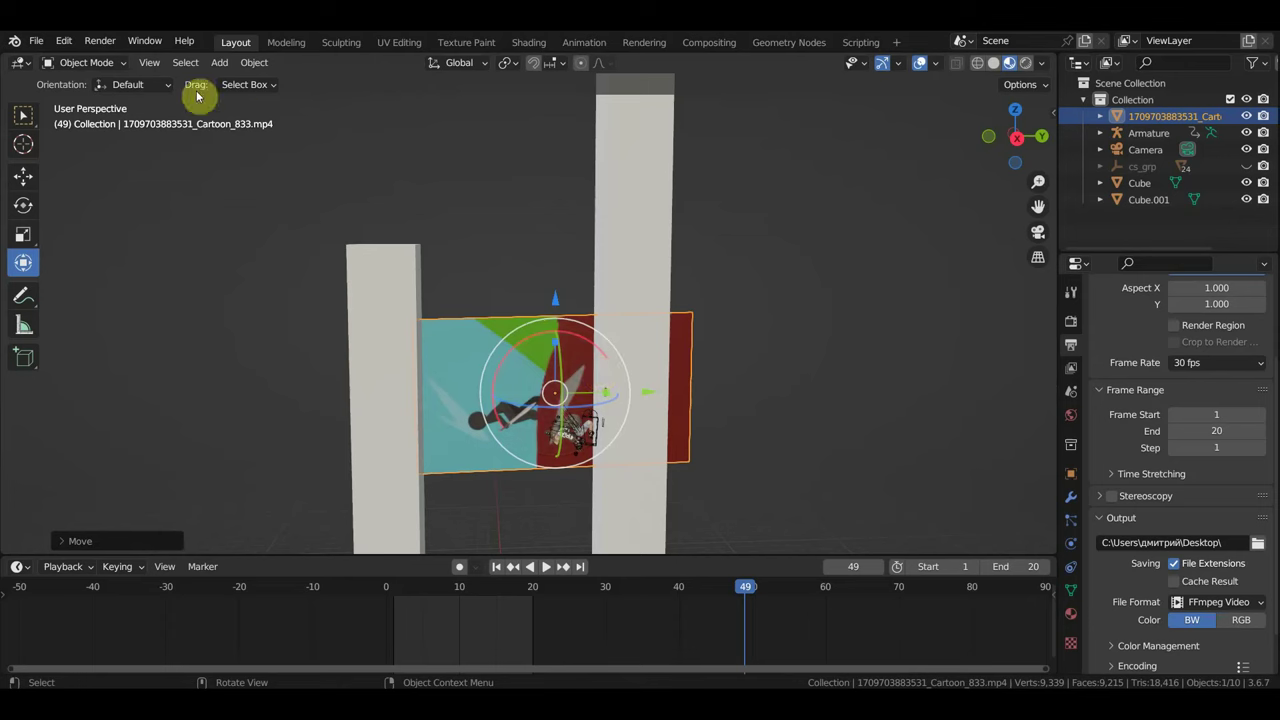
- At frame 54, lower the reference plane further and face it in the view
left_click_drag(752, 591, 784, 600)
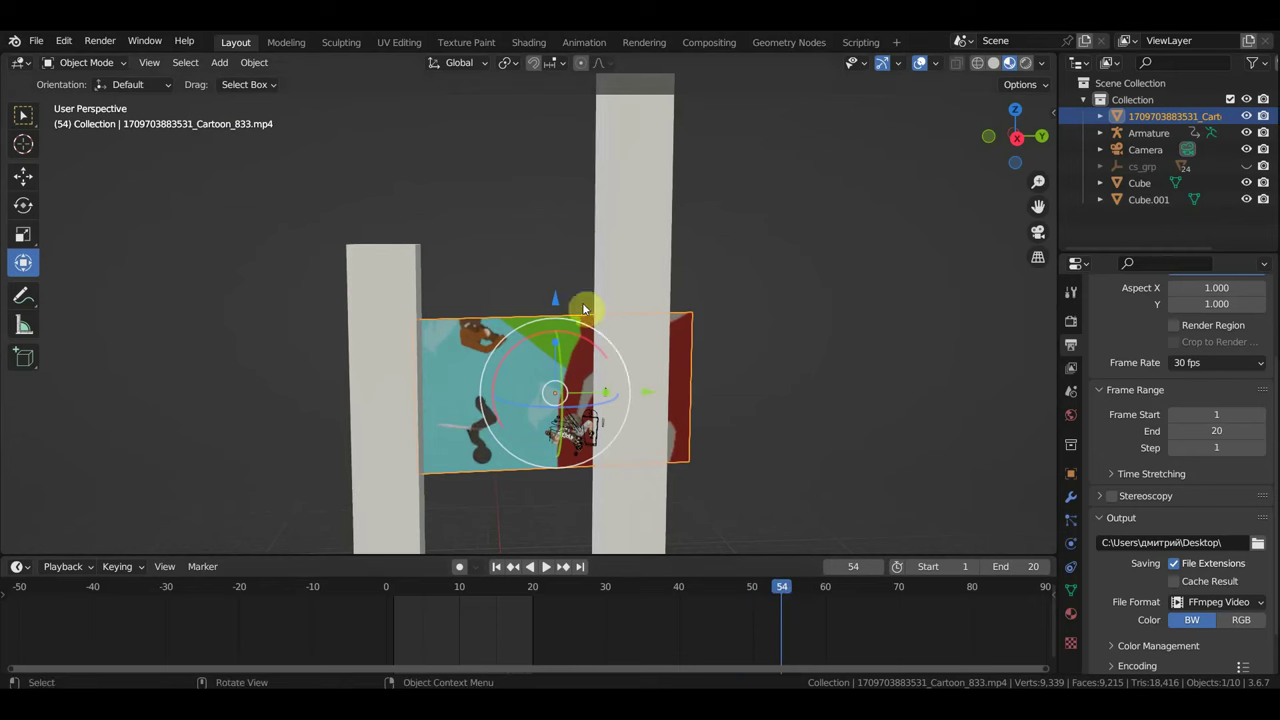
left_click_drag(556, 298, 577, 367)
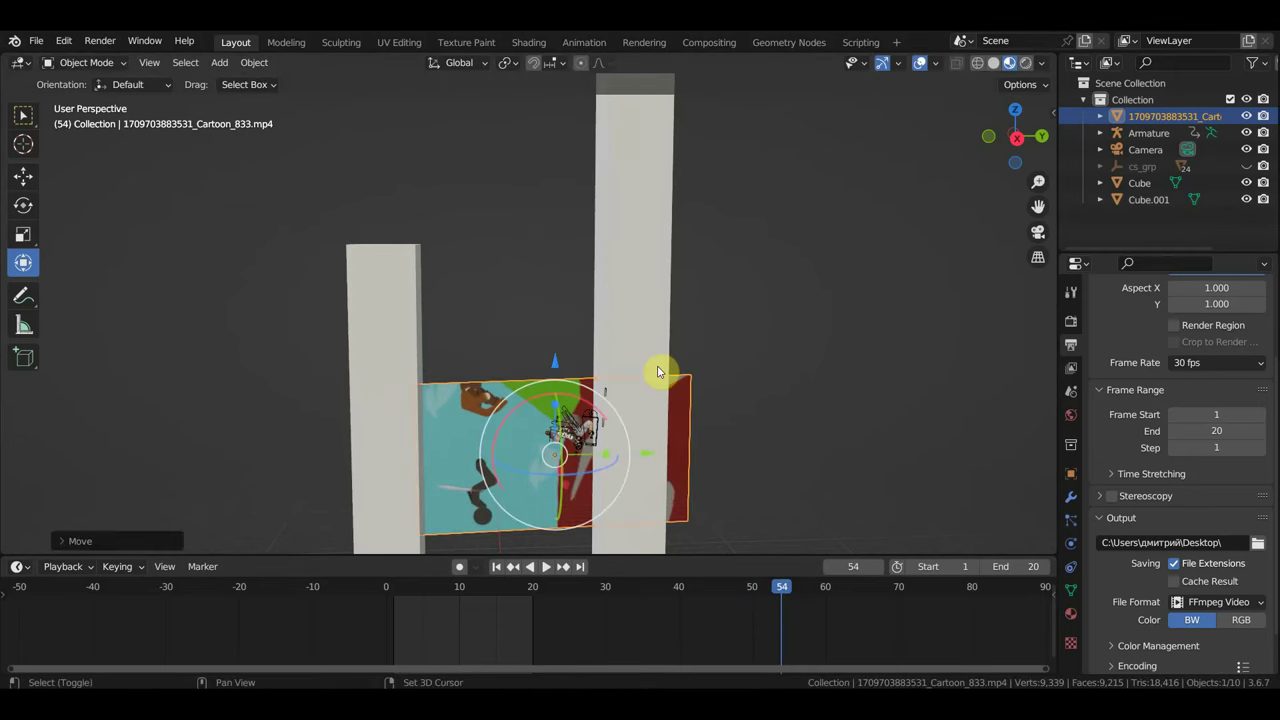
mouse_move(542, 394)
middle_mouse_down()
mouse_move(559, 272)
mouse_move(545, 296)
middle_mouse_up()
scroll(544, 296, "up", 3)
- Select the armature and switch it to Pose Mode
left_click(558, 238)
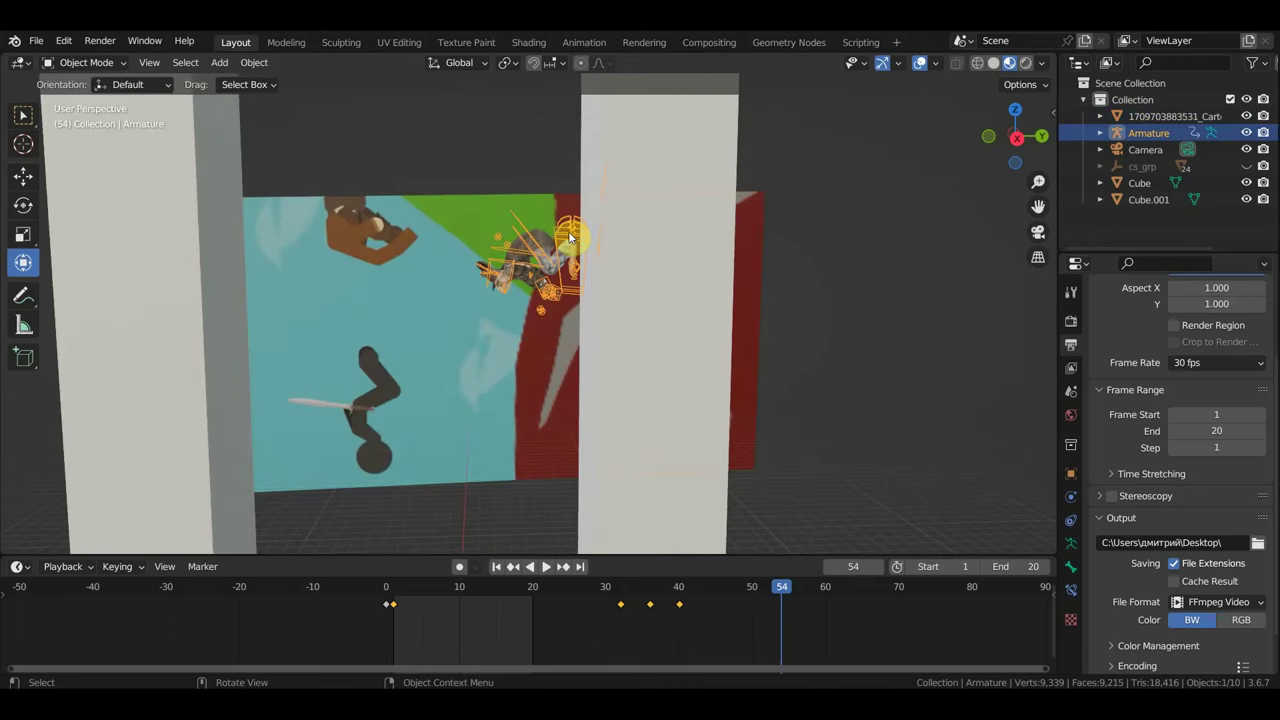
left_click(88, 62)
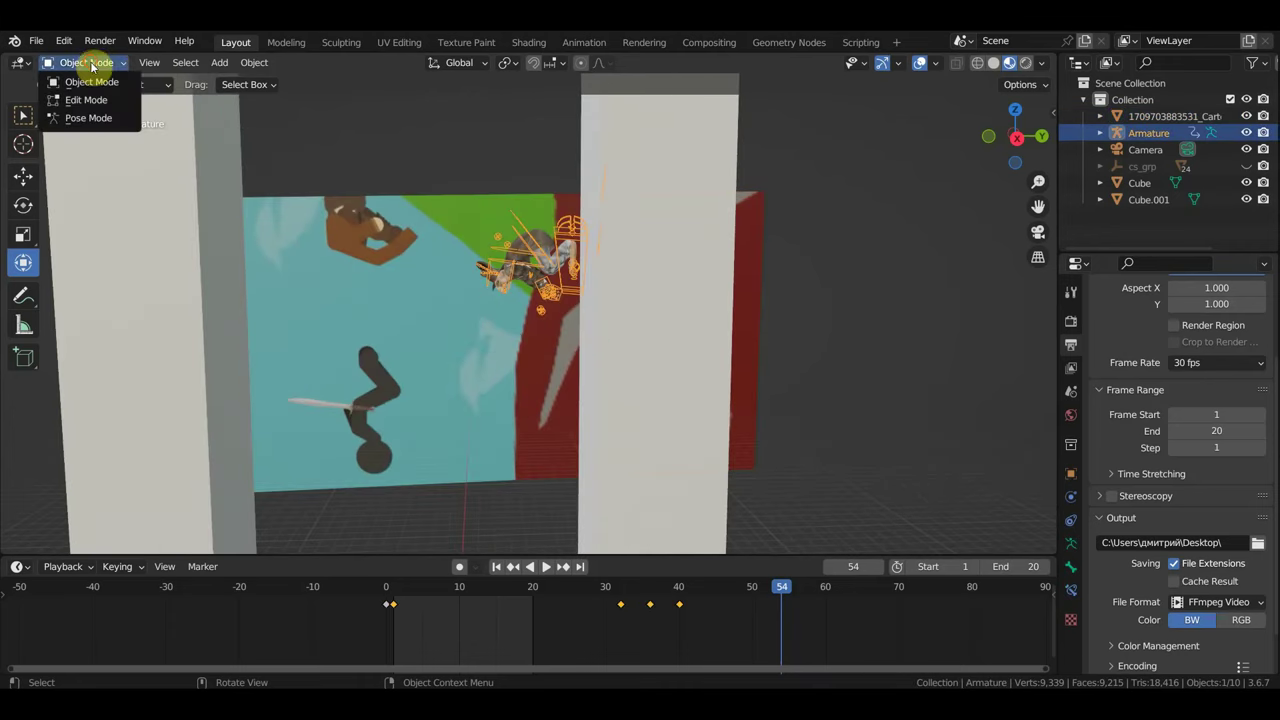
left_click(90, 118)
mouse_move(462, 308)
middle_mouse_down("shift")
mouse_move(555, 277)
mouse_move(586, 250)
middle_mouse_up("shift")
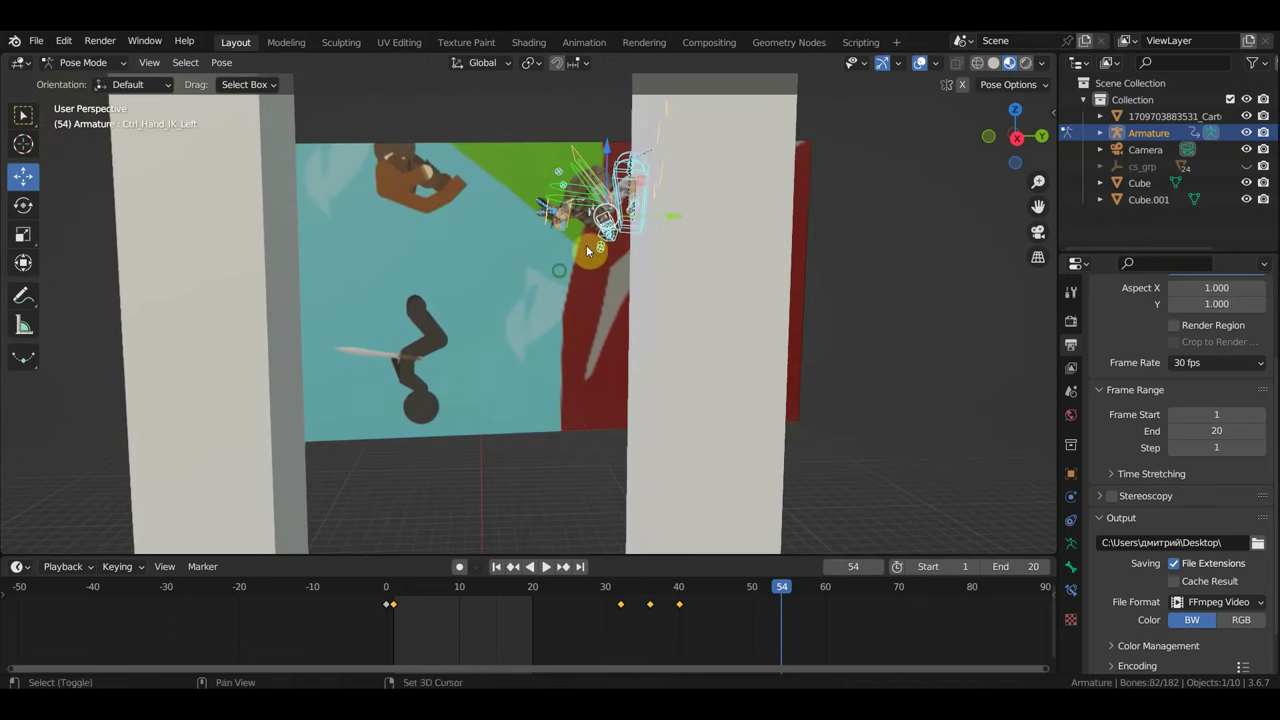
- Move and rotate the master control to turn the whole character upside down
left_click(668, 139)
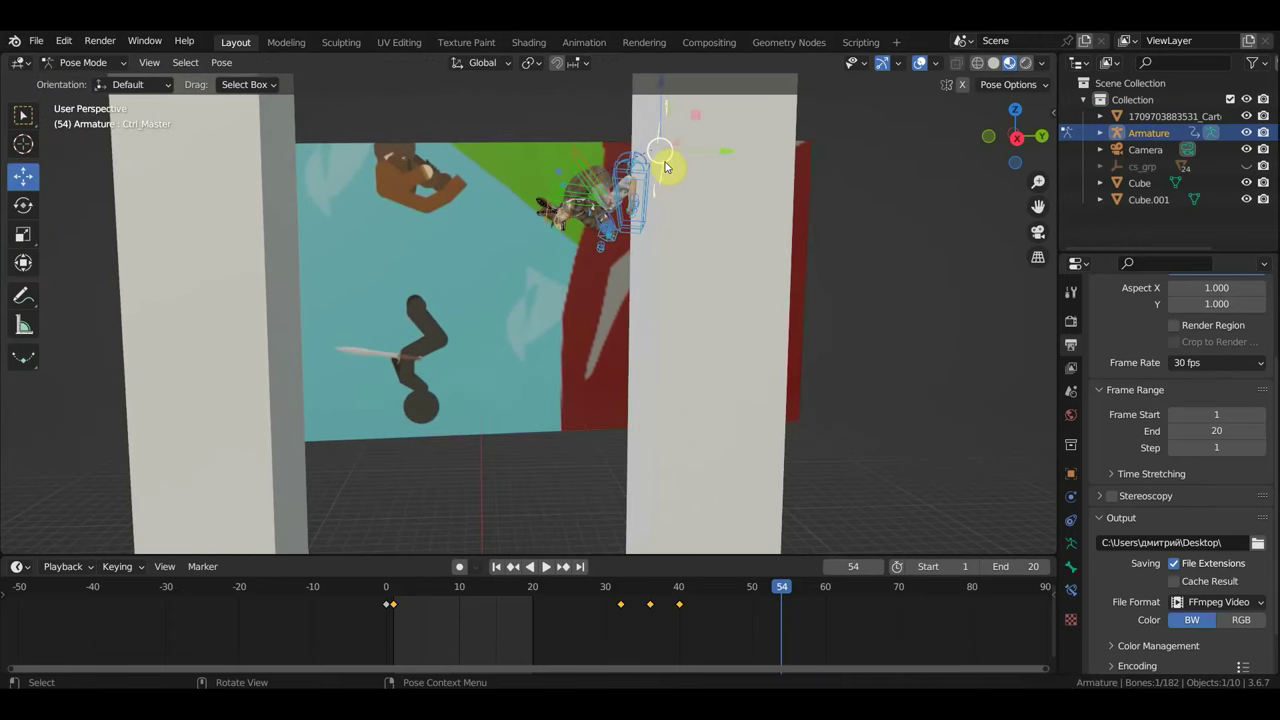
key("g")
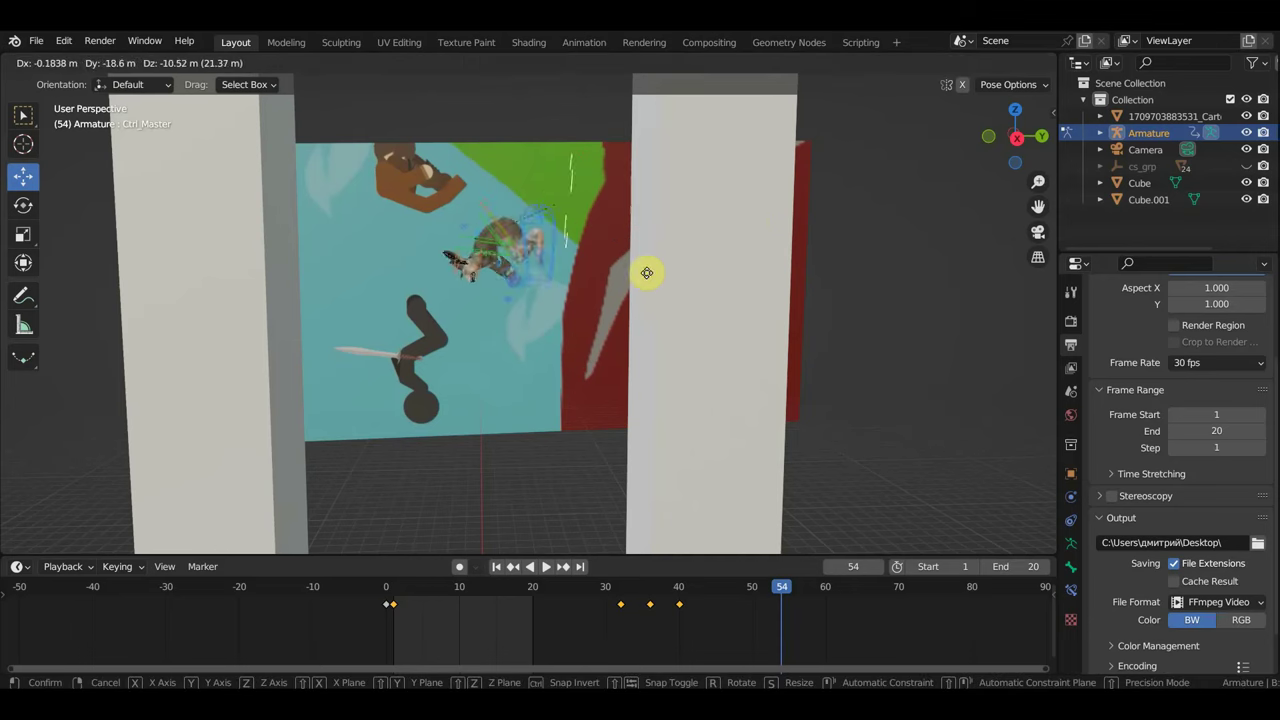
left_click(582, 374)
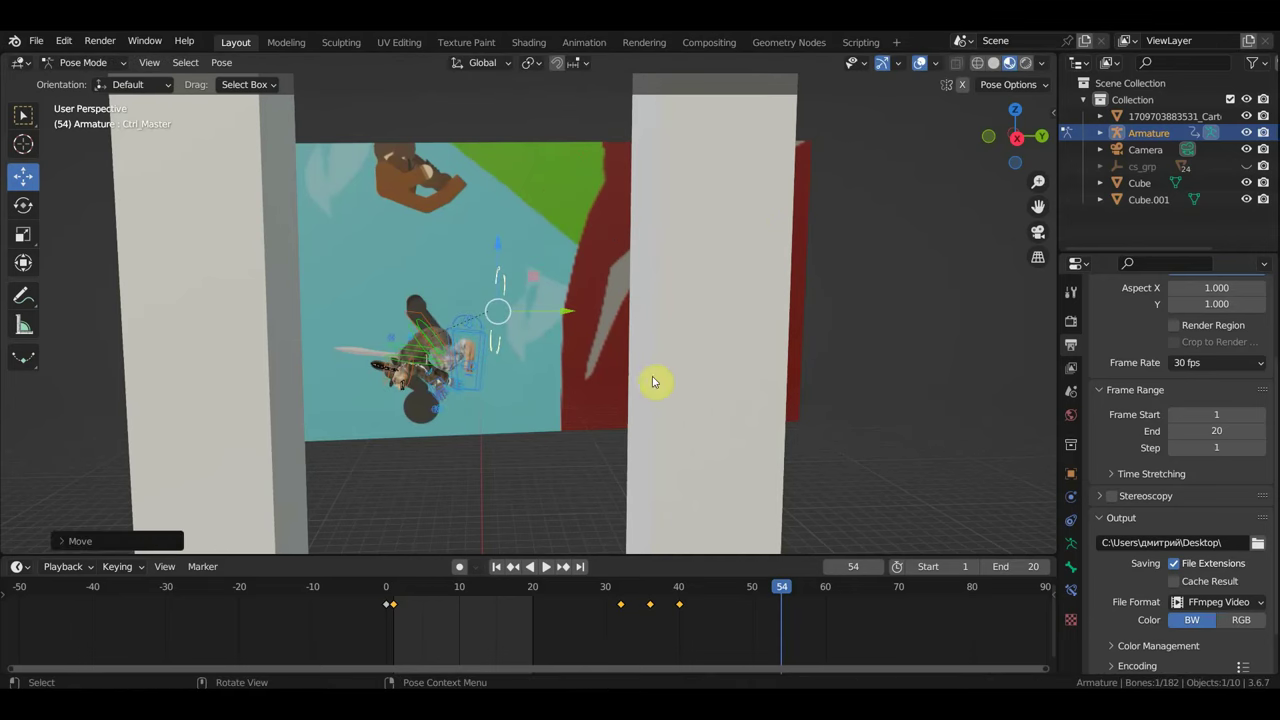
key("r")
left_click(606, 246)
key("g")
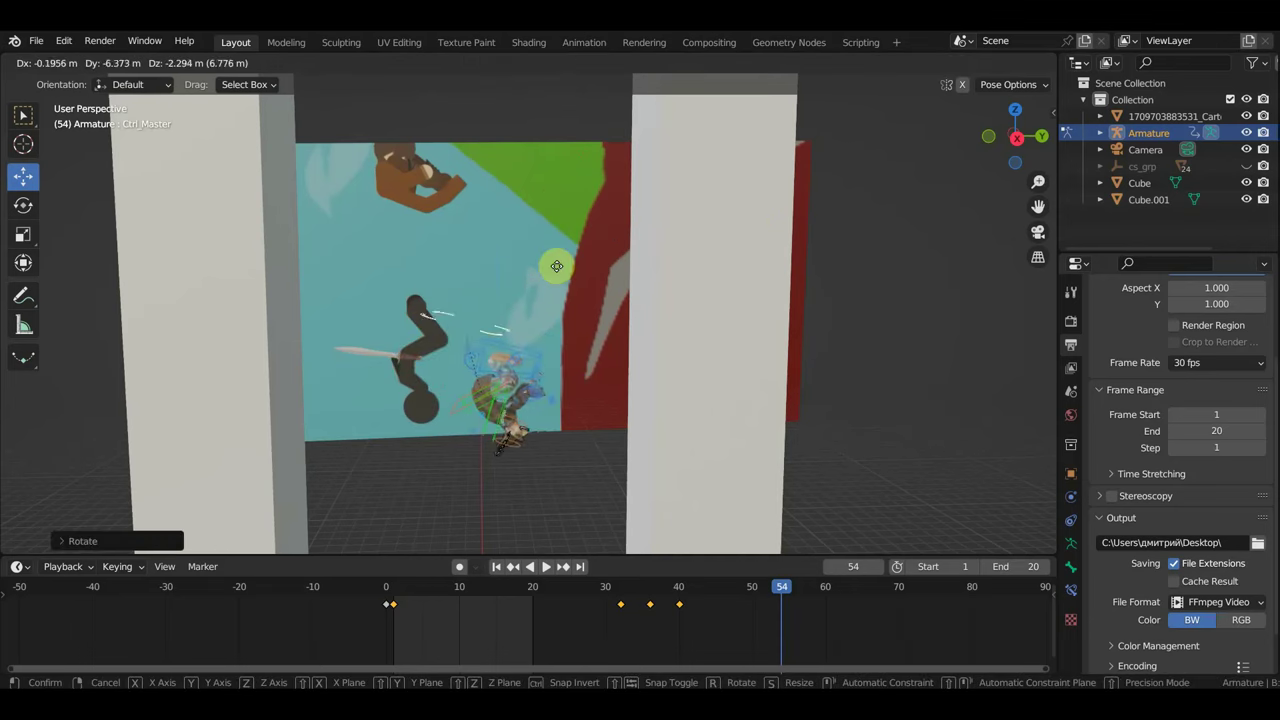
left_click(488, 242)
scroll(496, 330, "up", 4)
middle_click_drag(518, 309, 571, 214, "shift")
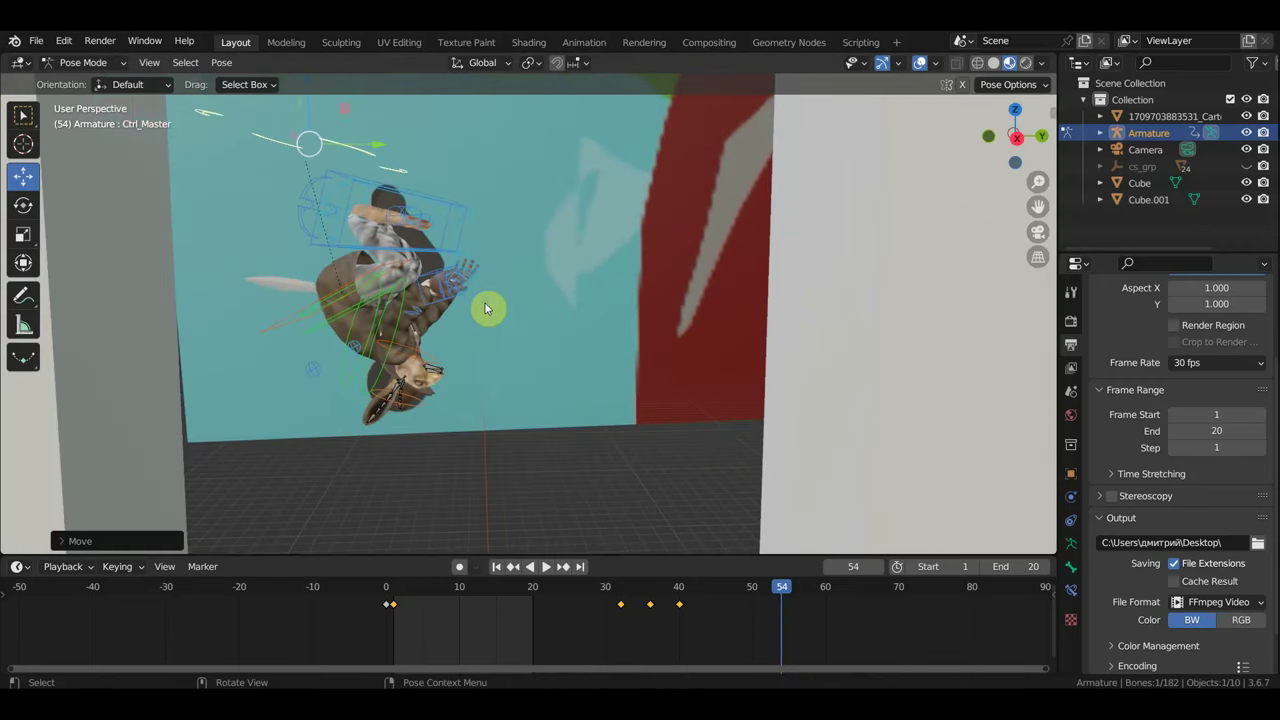
- Move and rotate the left hand and head controls together
left_click(441, 273)
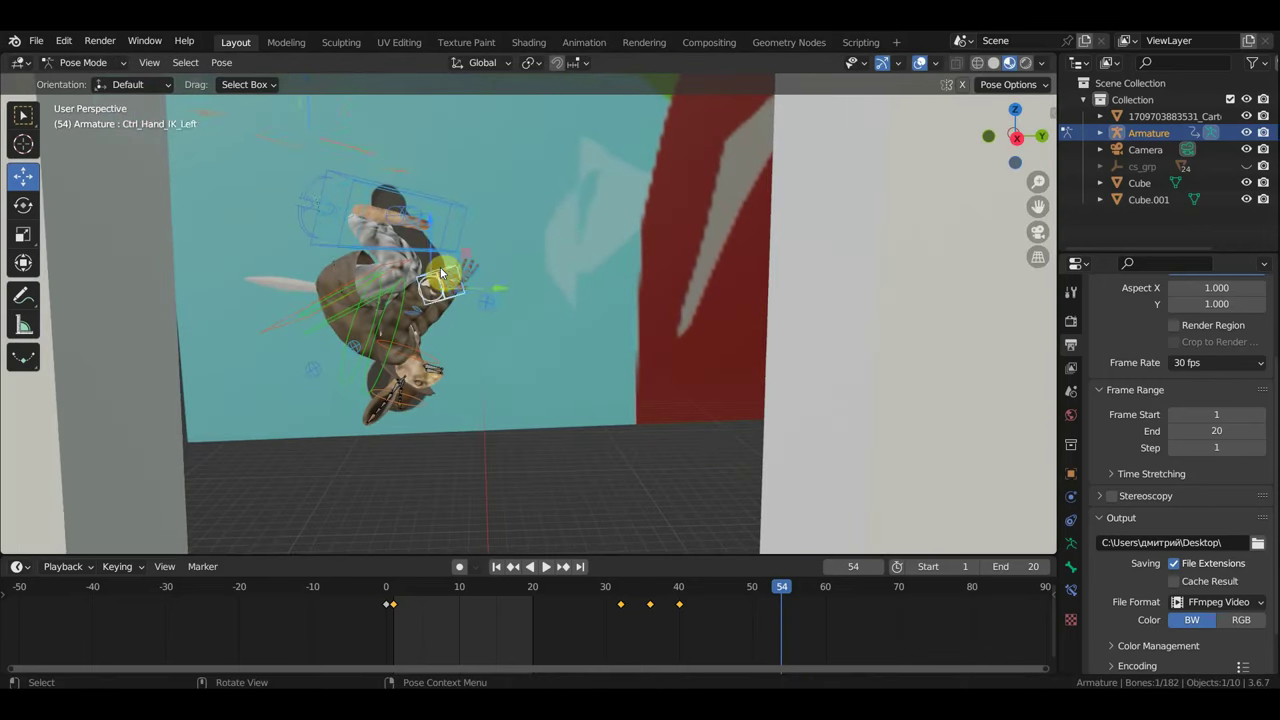
left_click(443, 203, "shift")
key("g")
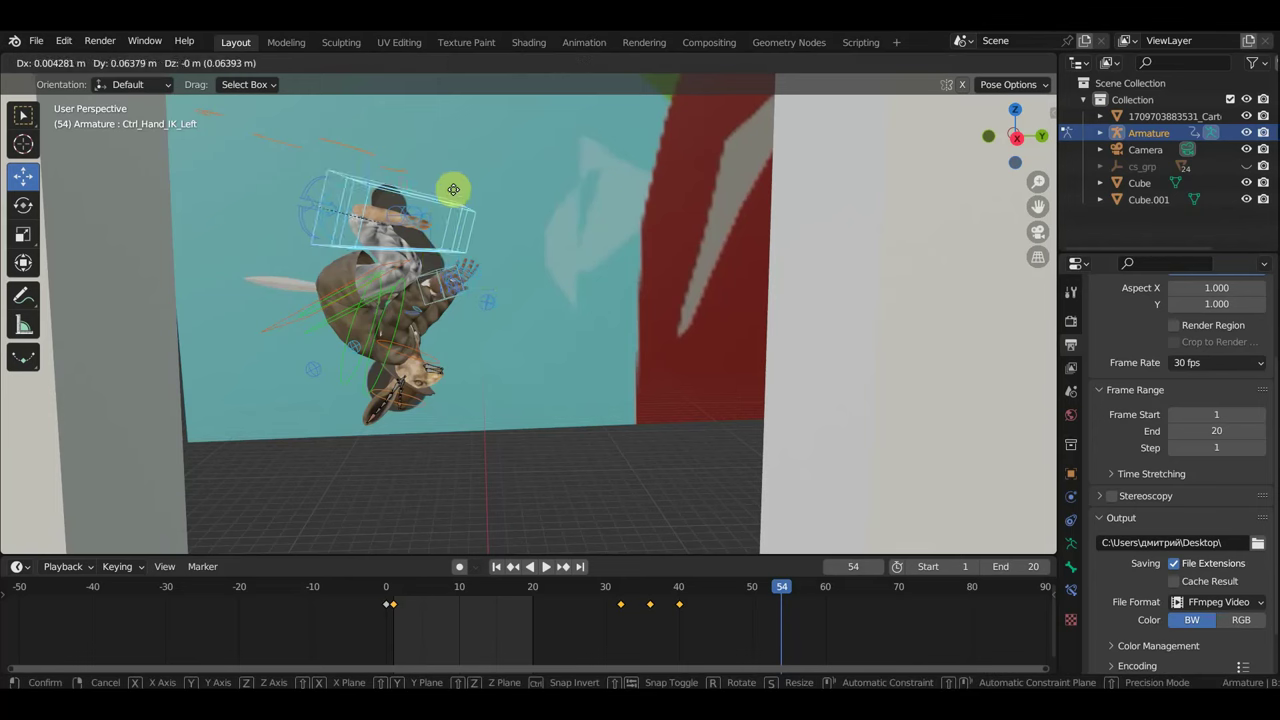
left_click(472, 162)
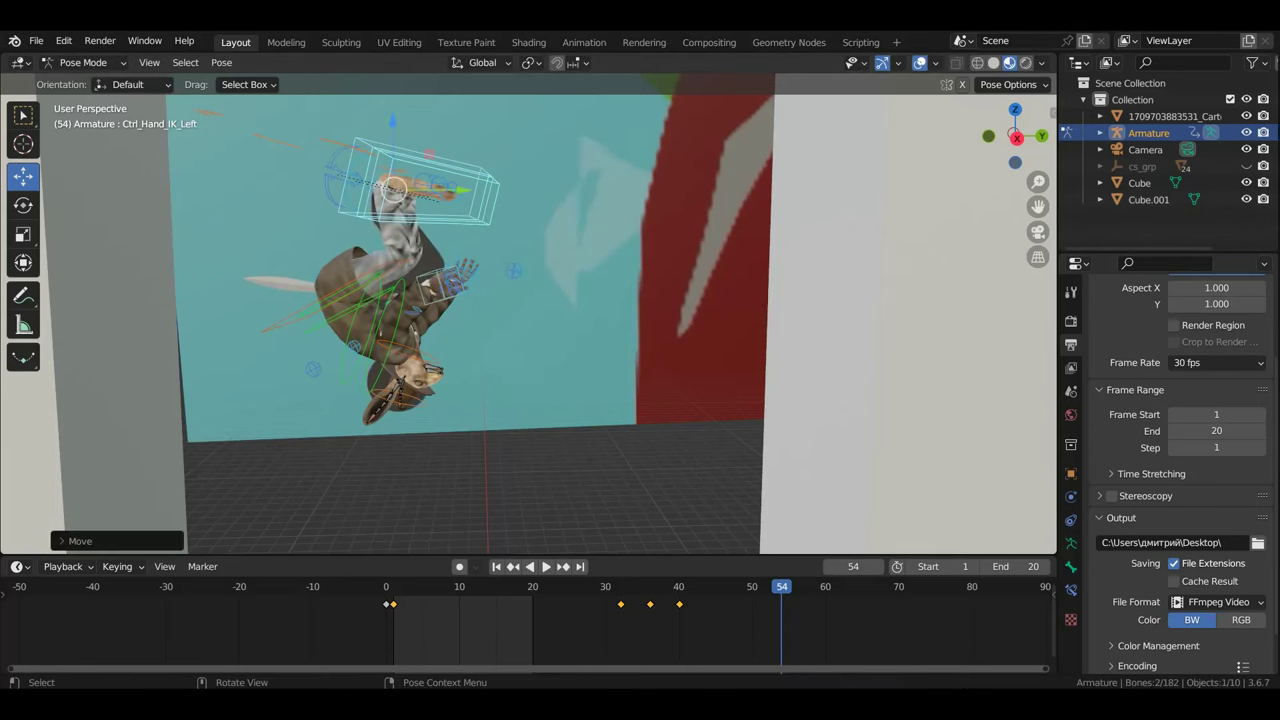
key("r")
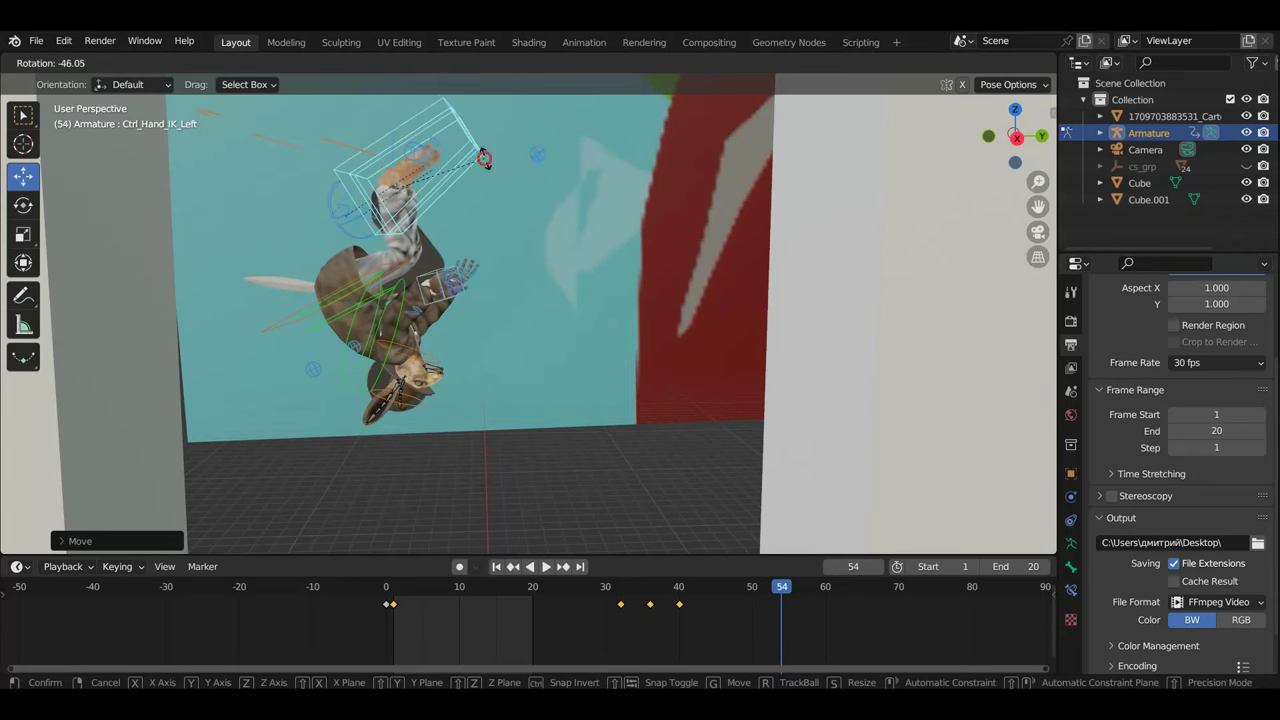
left_click(484, 158)
key("g")
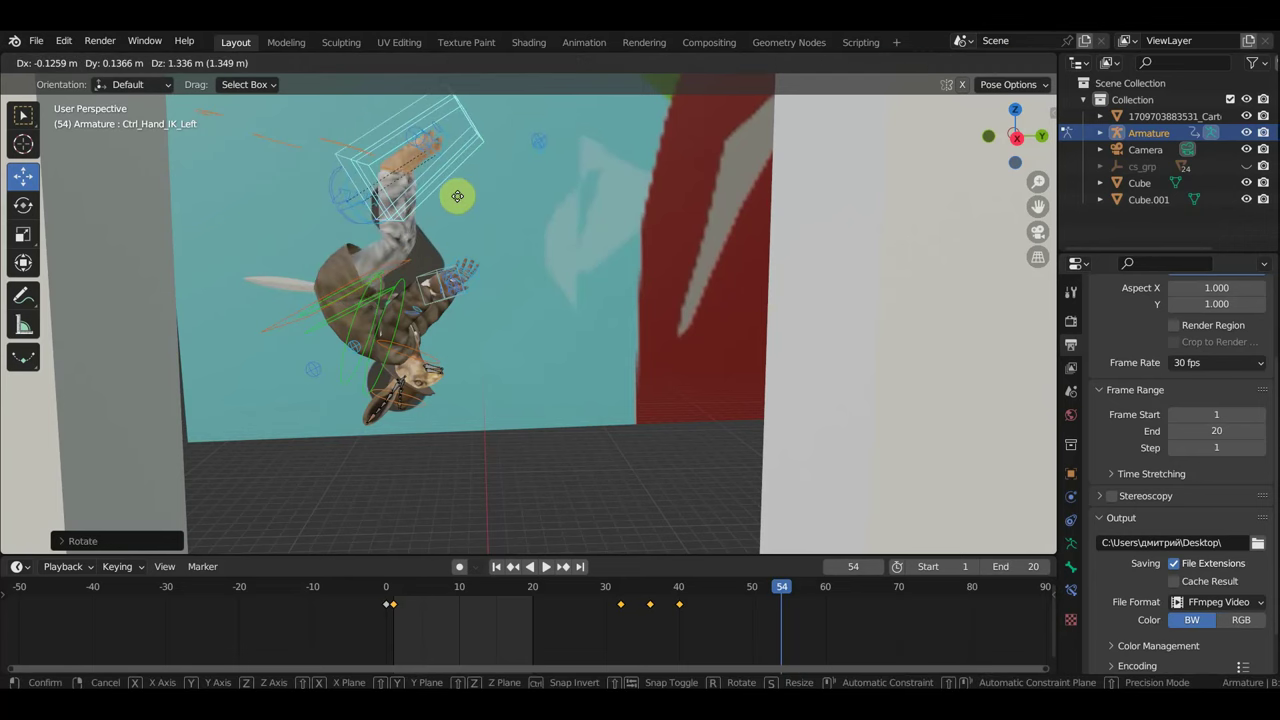
left_click(440, 193)
key("g")
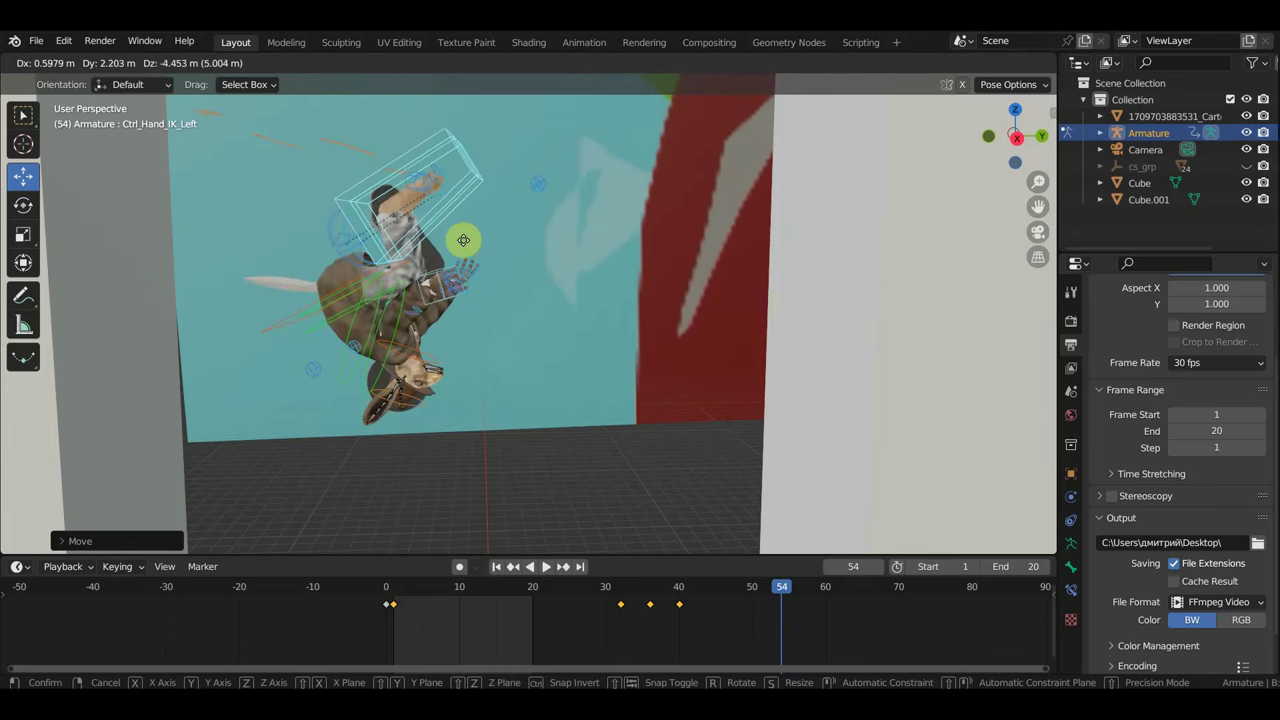
left_click(463, 229)
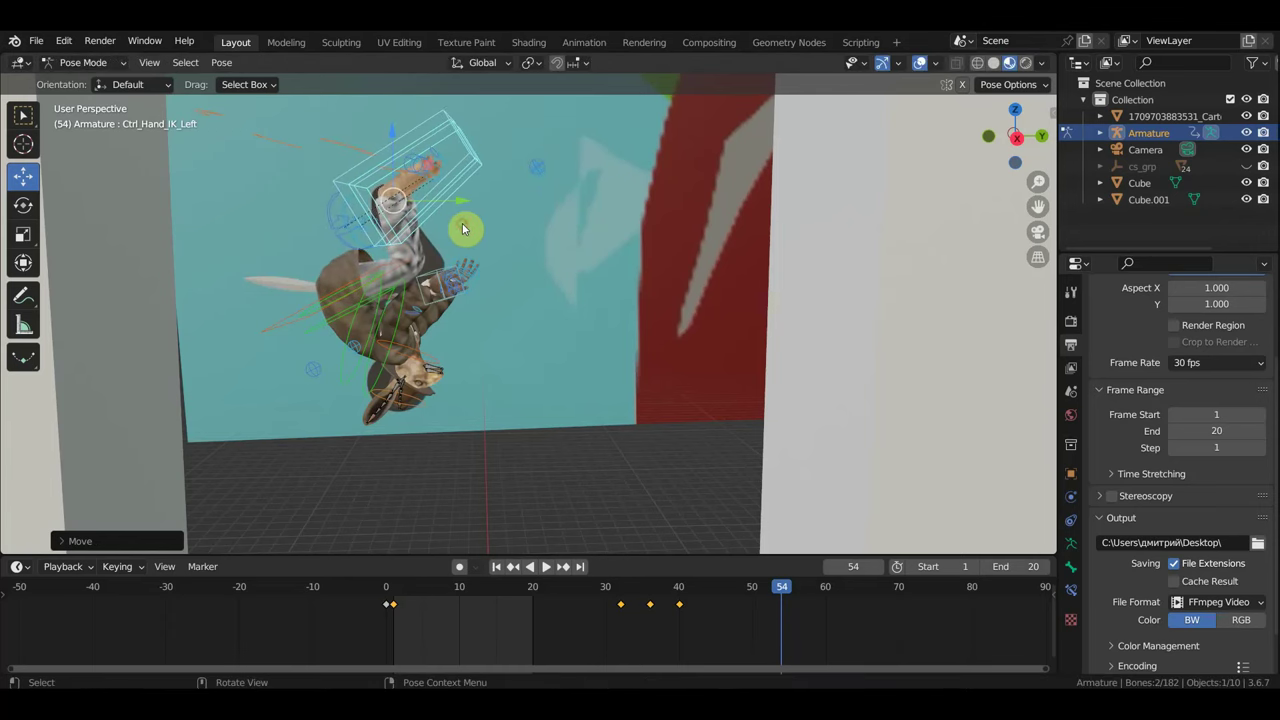
- In Right view, move and rotate the left hand and reposition the right hand control
left_click(440, 277)
mouse_move(508, 320)
middle_mouse_down()
mouse_move(408, 318)
mouse_move(477, 306)
middle_mouse_up()
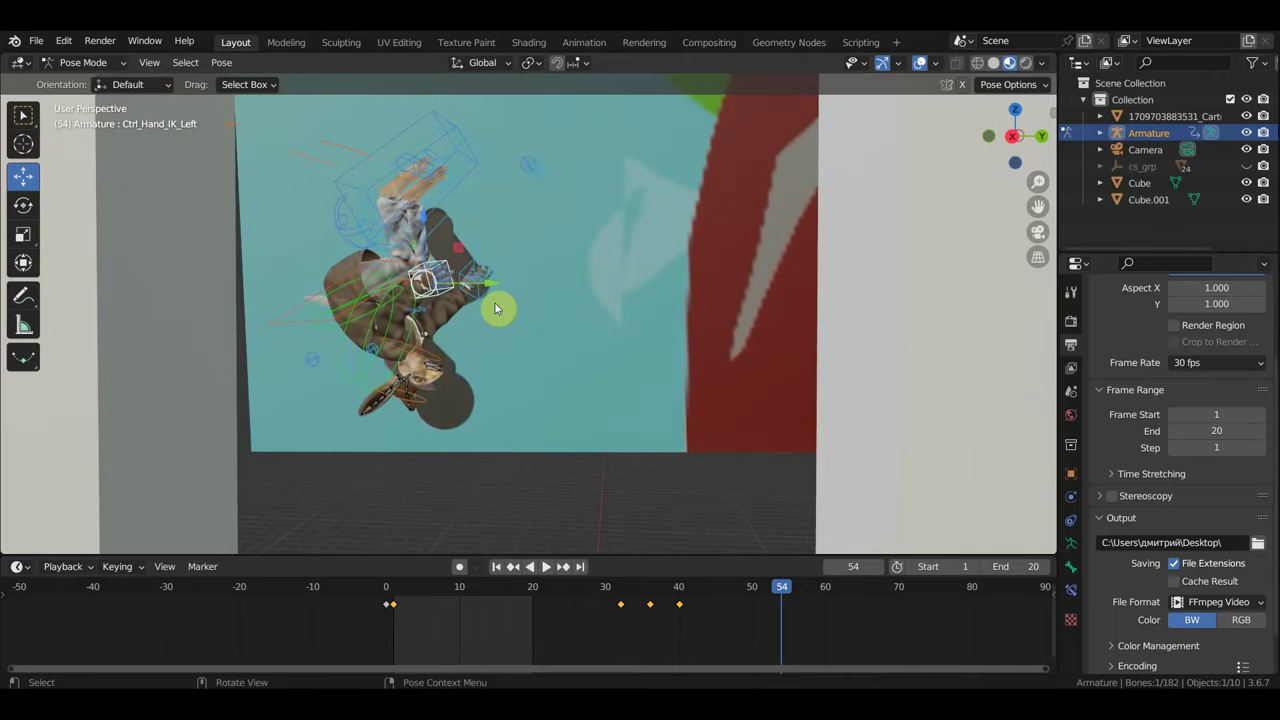
key("KP_3")
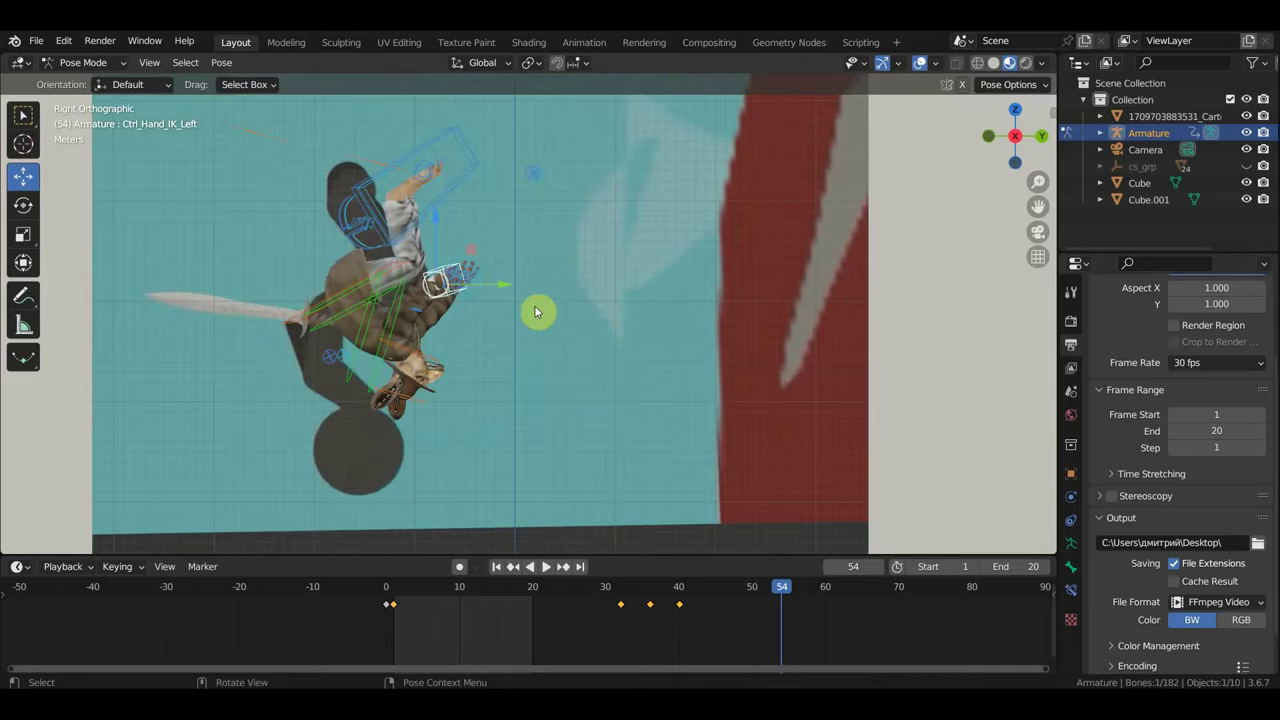
key("g")
left_click(497, 300)
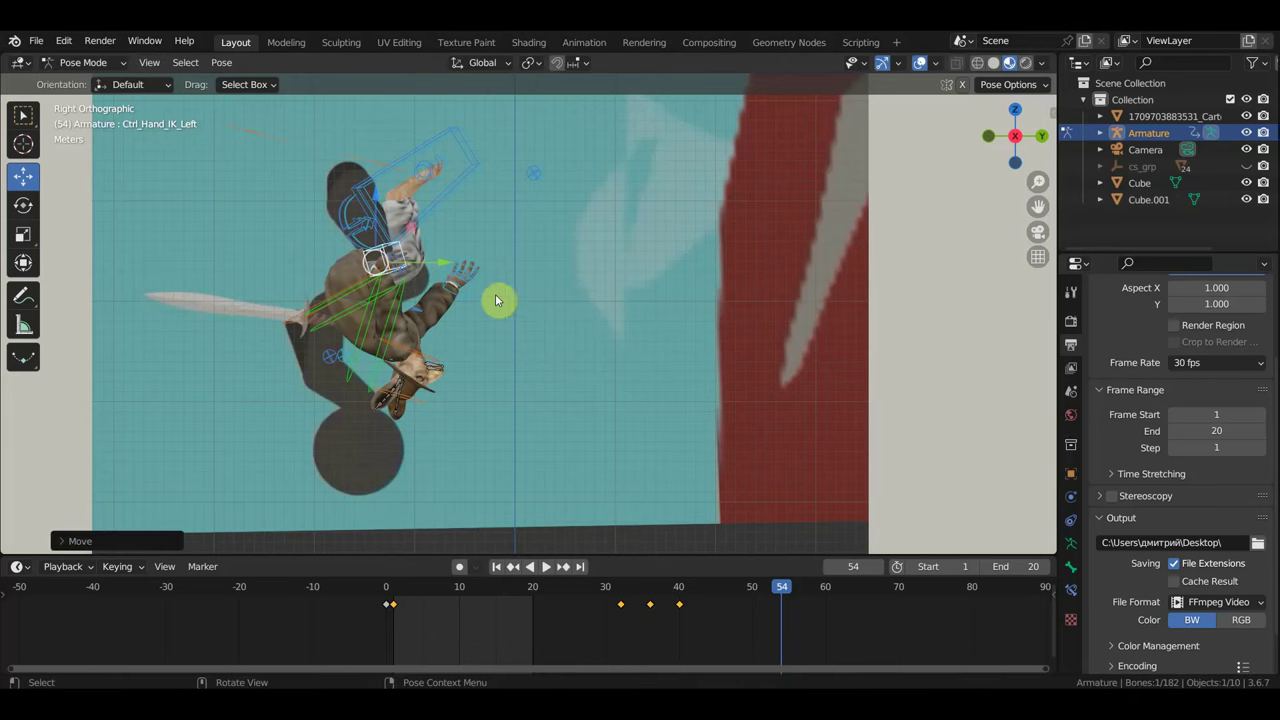
key("r")
left_click(475, 268)
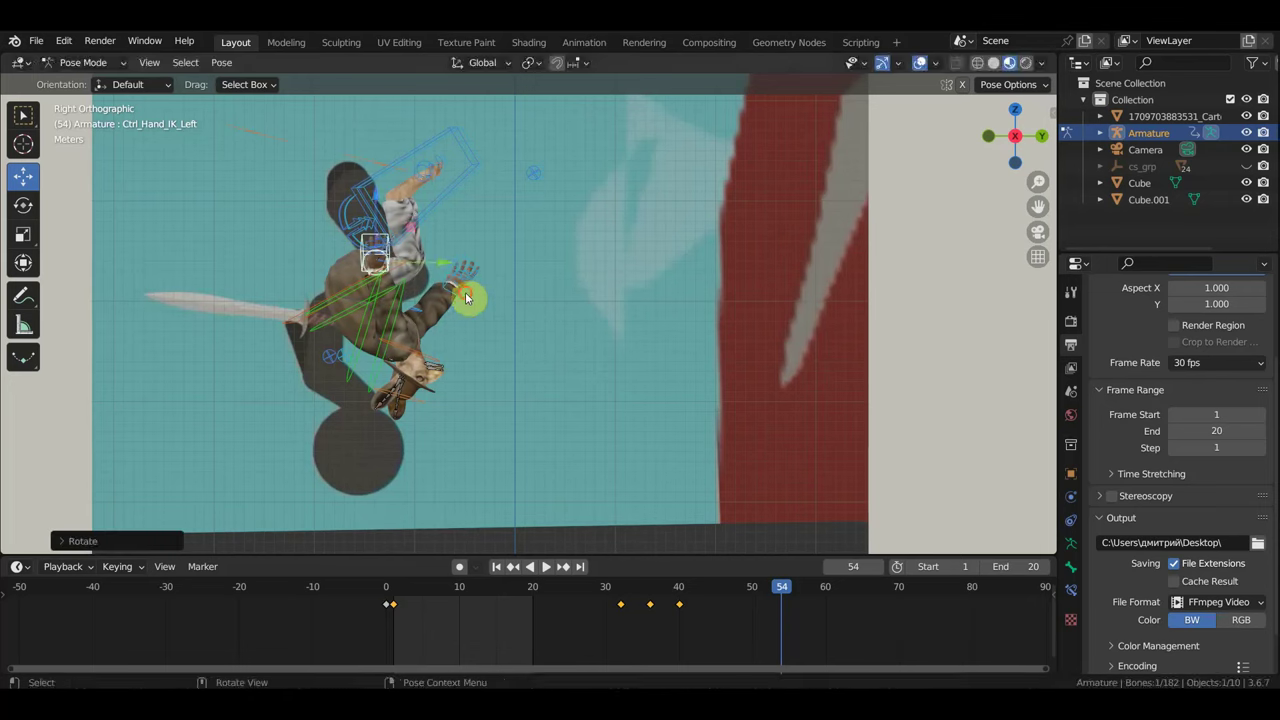
left_click(525, 295)
key("g")
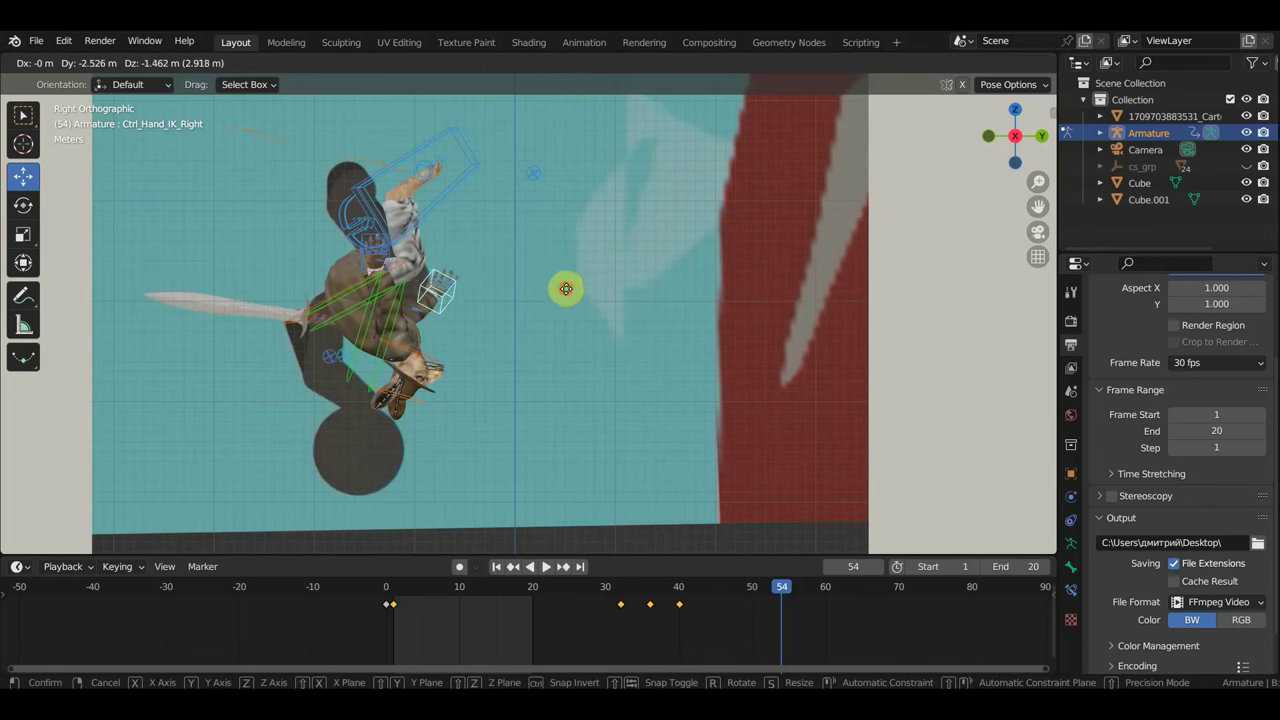
left_click(514, 317)
mouse_move(514, 317)
middle_mouse_down()
mouse_move(430, 318)
mouse_move(422, 302)
mouse_move(439, 274)
middle_mouse_up()
- Rotate and move the left hand control again, checking from another angle
left_click(428, 246)
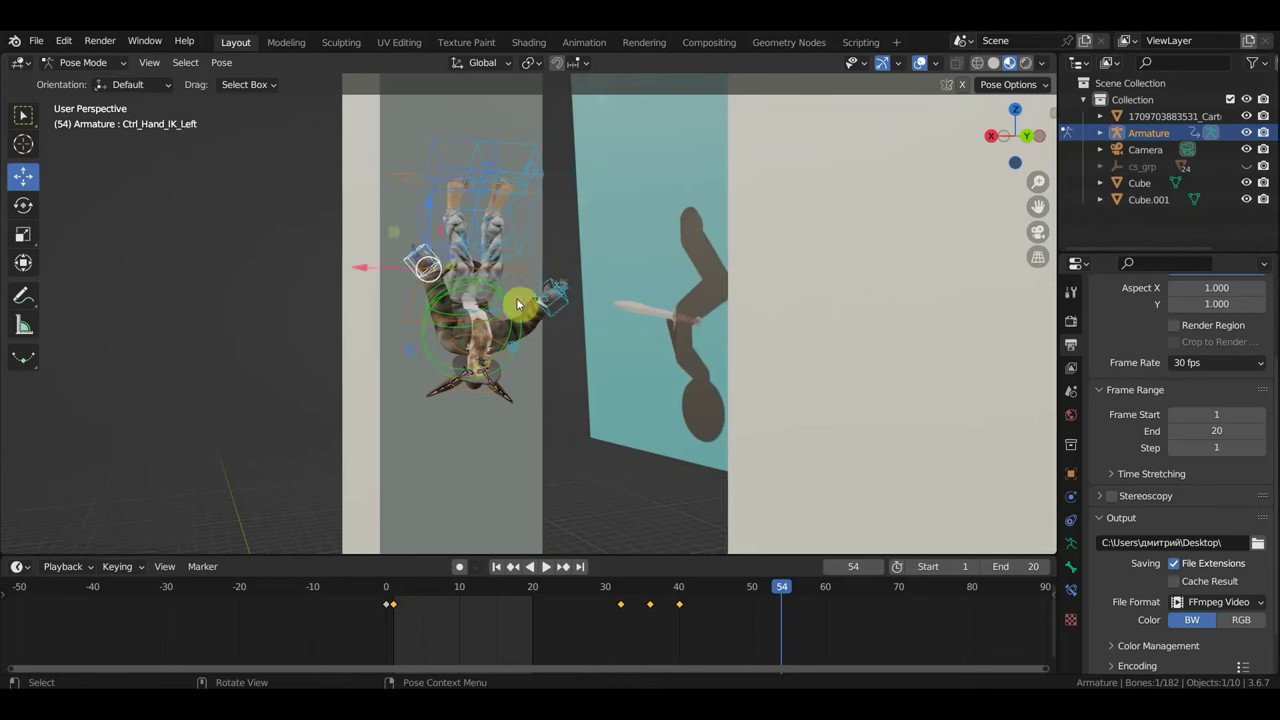
key("r")
left_click(532, 344)
key("g")
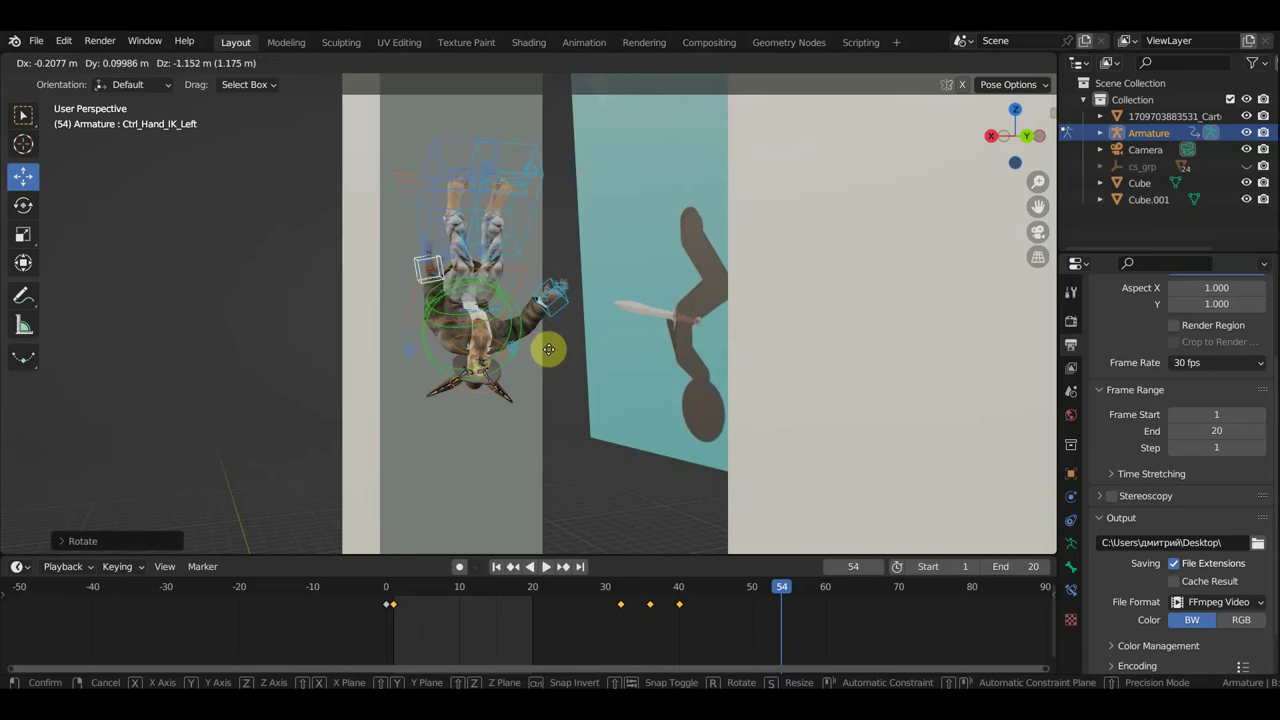
left_click(548, 360)
mouse_move(548, 360)
middle_mouse_down()
mouse_move(476, 303)
mouse_move(477, 271)
middle_mouse_up()
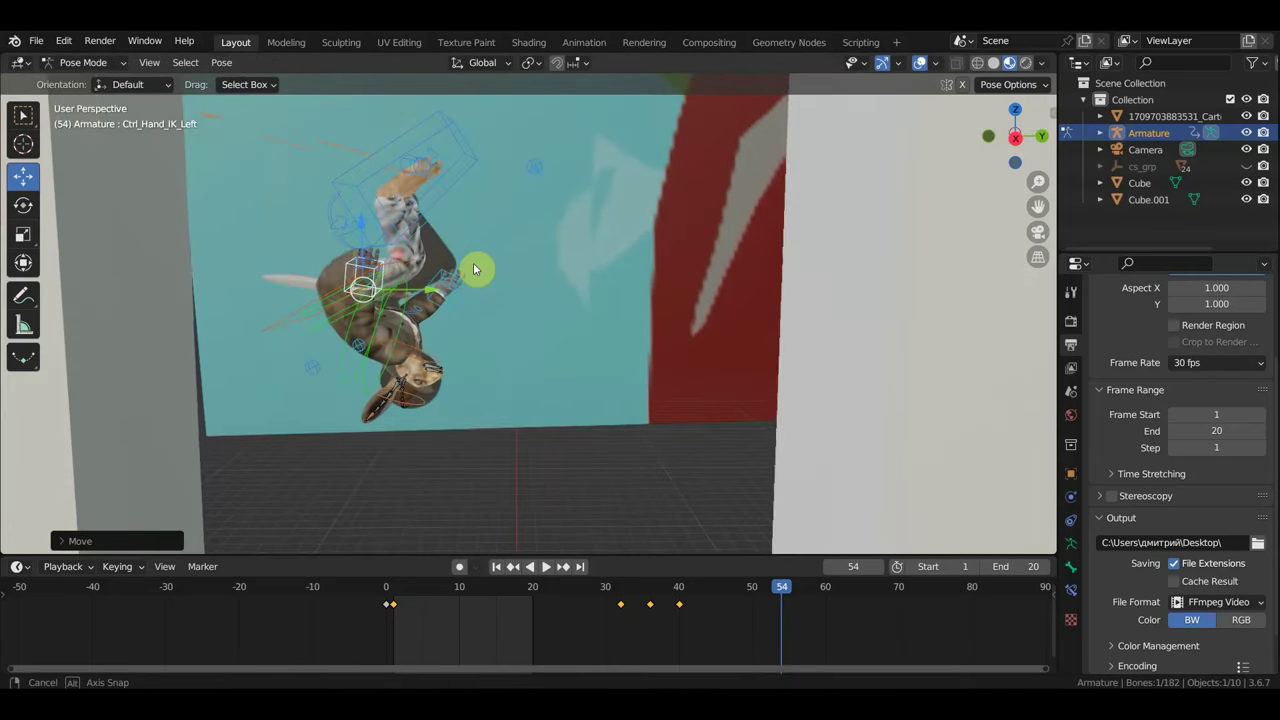
- Reposition the left foot IK control and check it from the right side view
left_click(437, 142)
key("g")
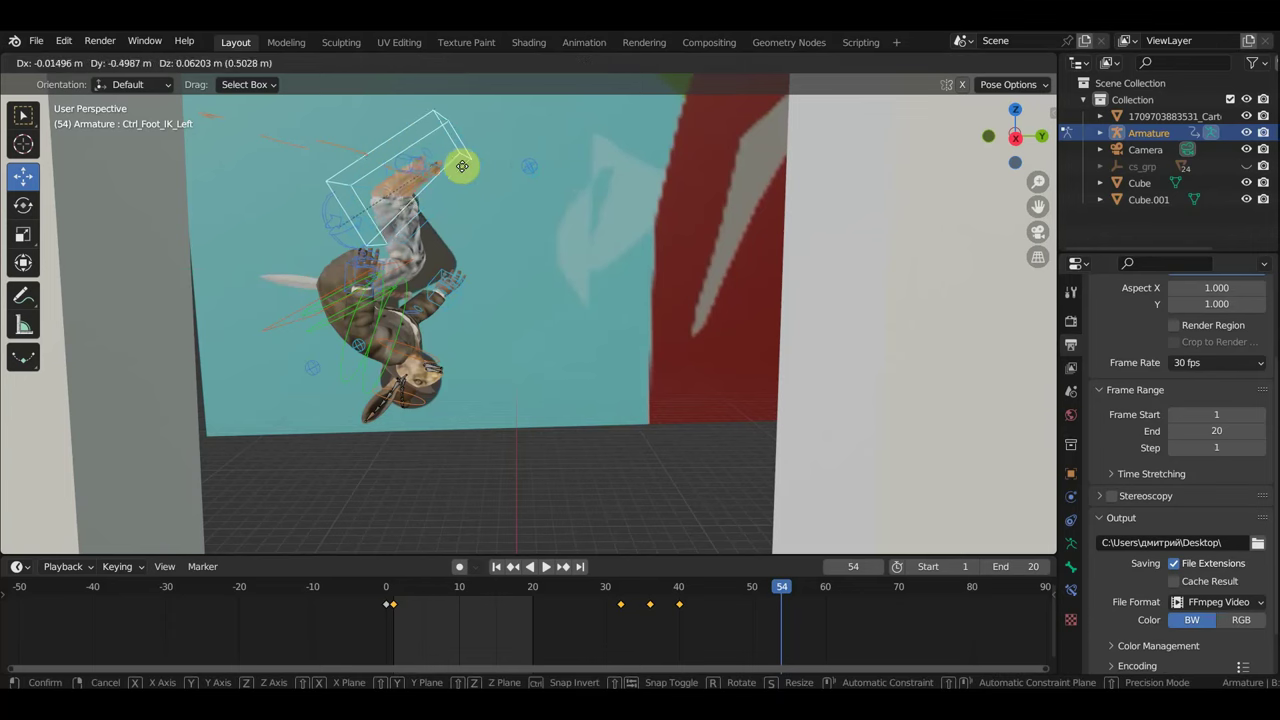
left_click(444, 150)
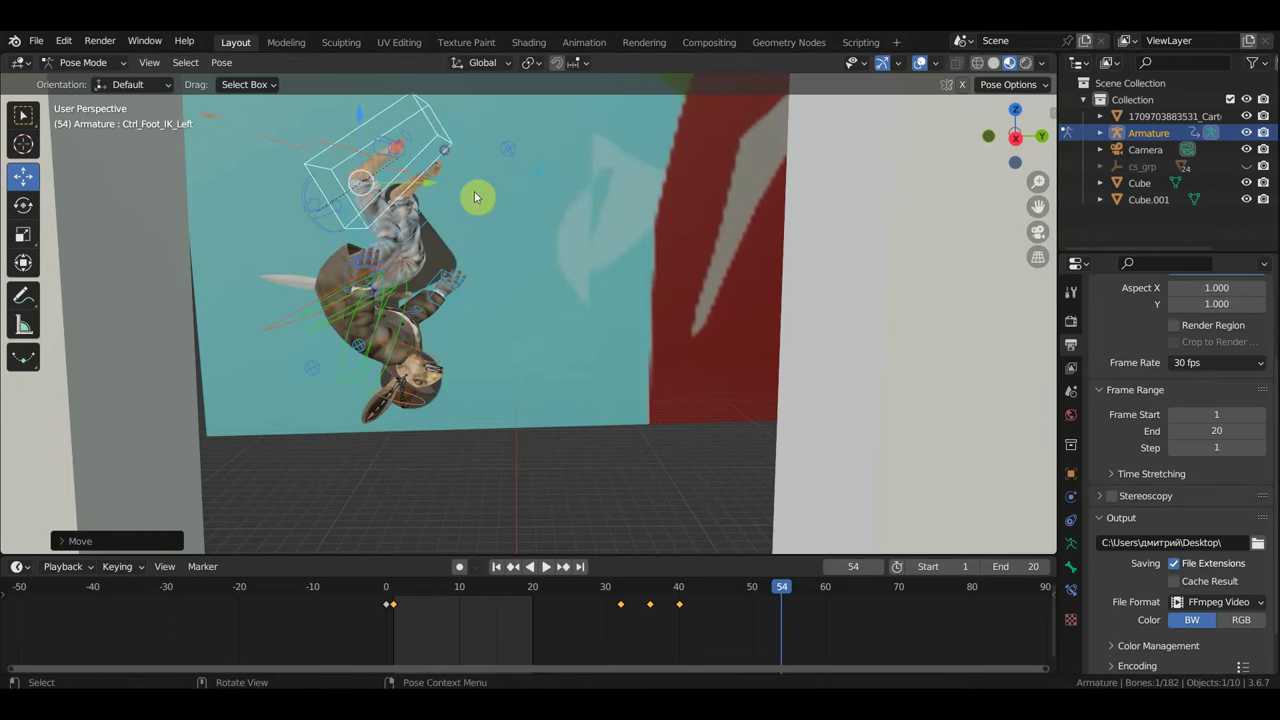
mouse_move(477, 197)
middle_mouse_down()
mouse_move(497, 229)
mouse_move(519, 222)
middle_mouse_up()
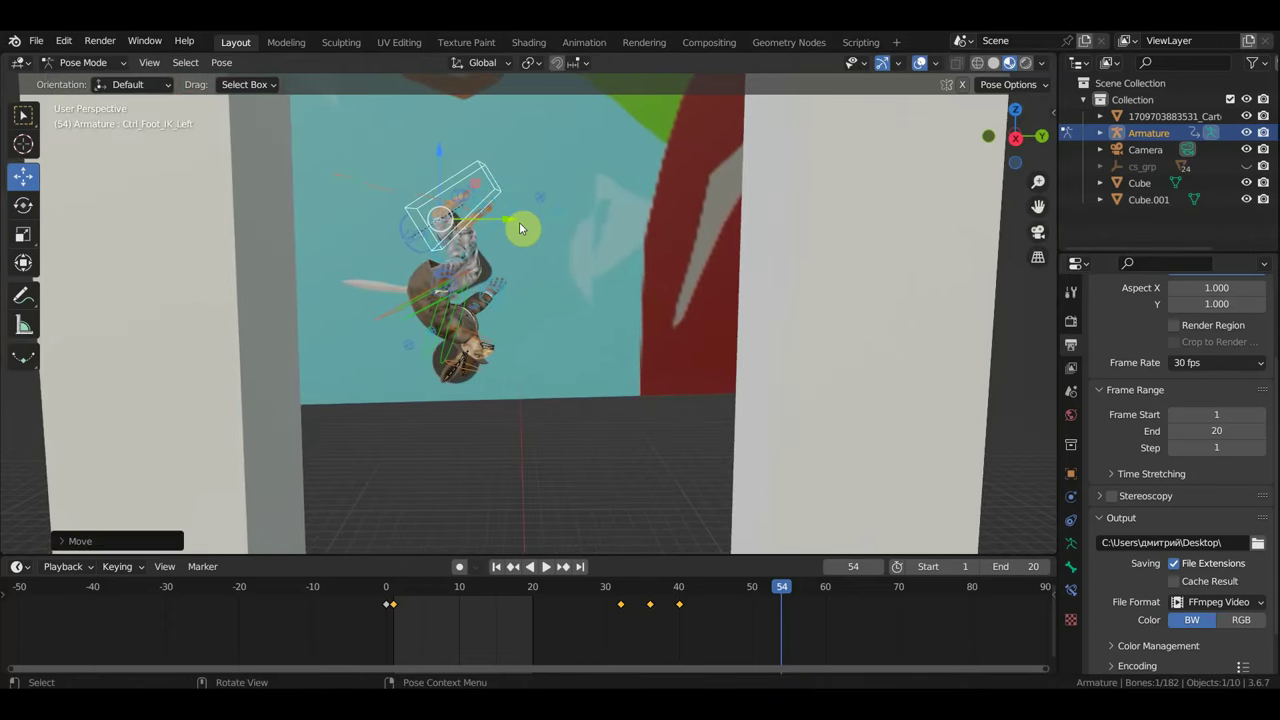
key("KP_3")
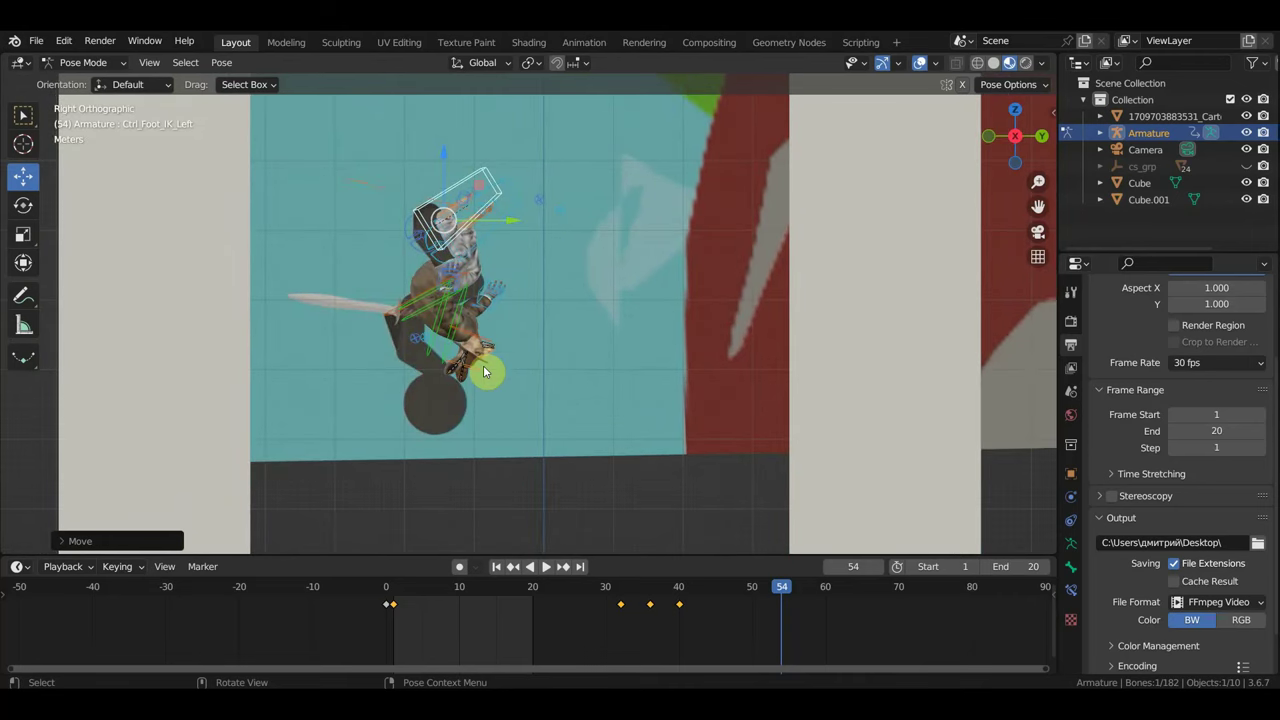
scroll(483, 365, "up", 1)
- Rotate Ctrl_Spine2 and Ctrl_Spine1 to tilt the torso
left_click(453, 345)
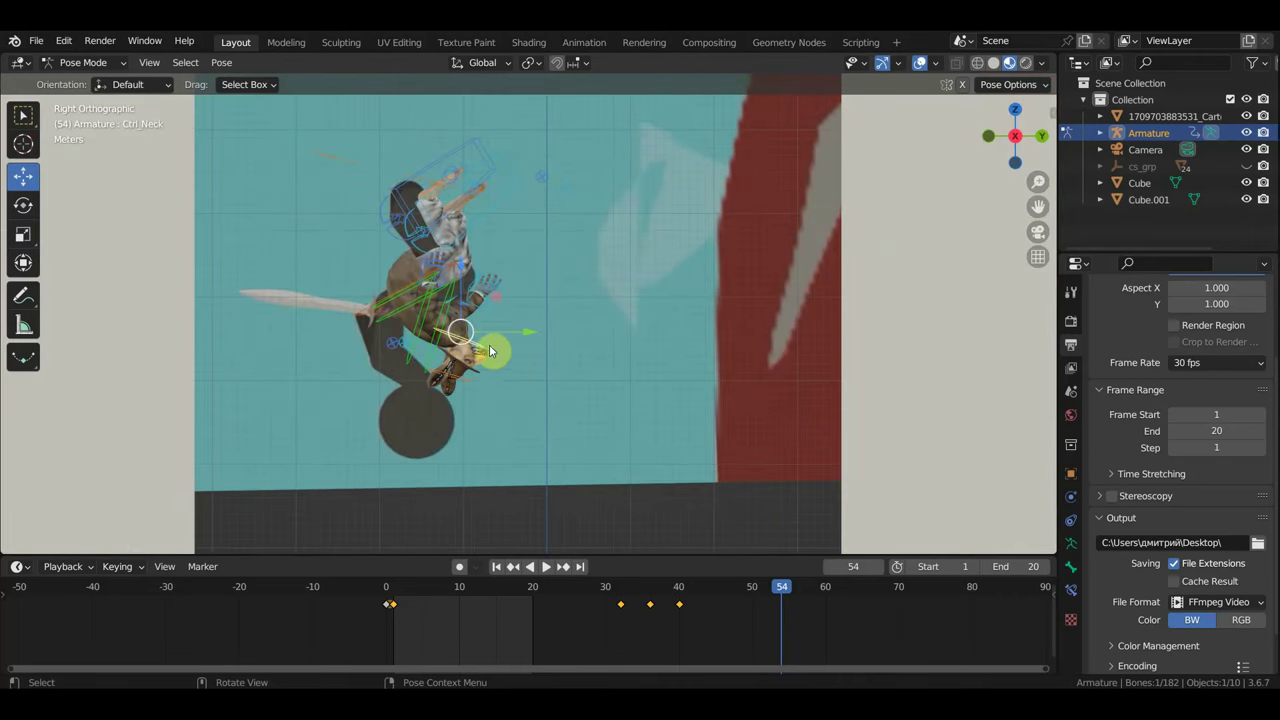
left_click(450, 326)
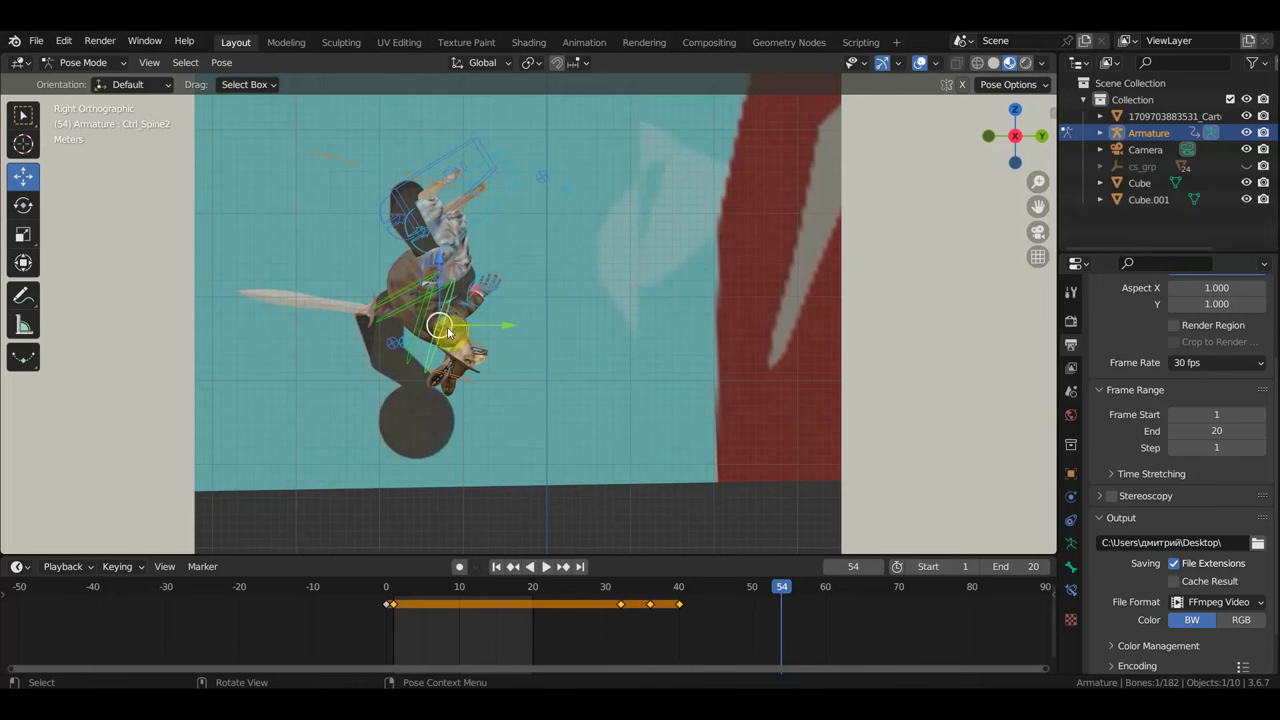
key("r")
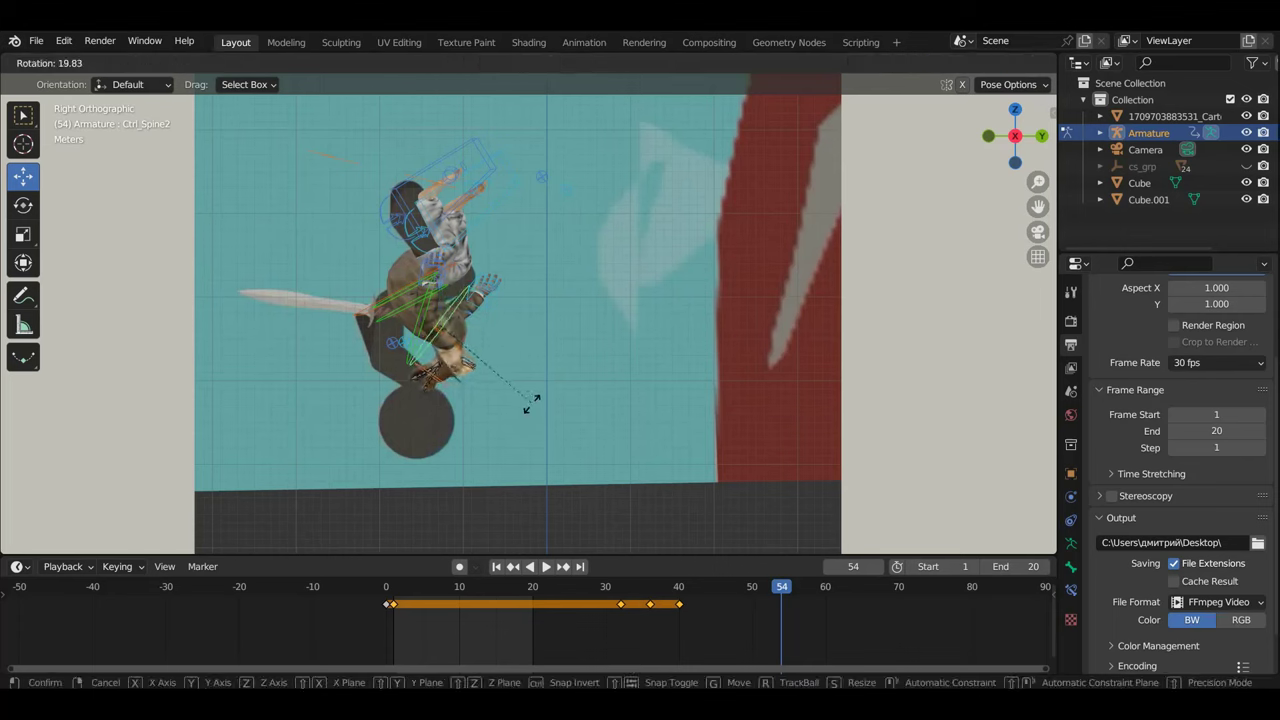
left_click(523, 406)
left_click(514, 343)
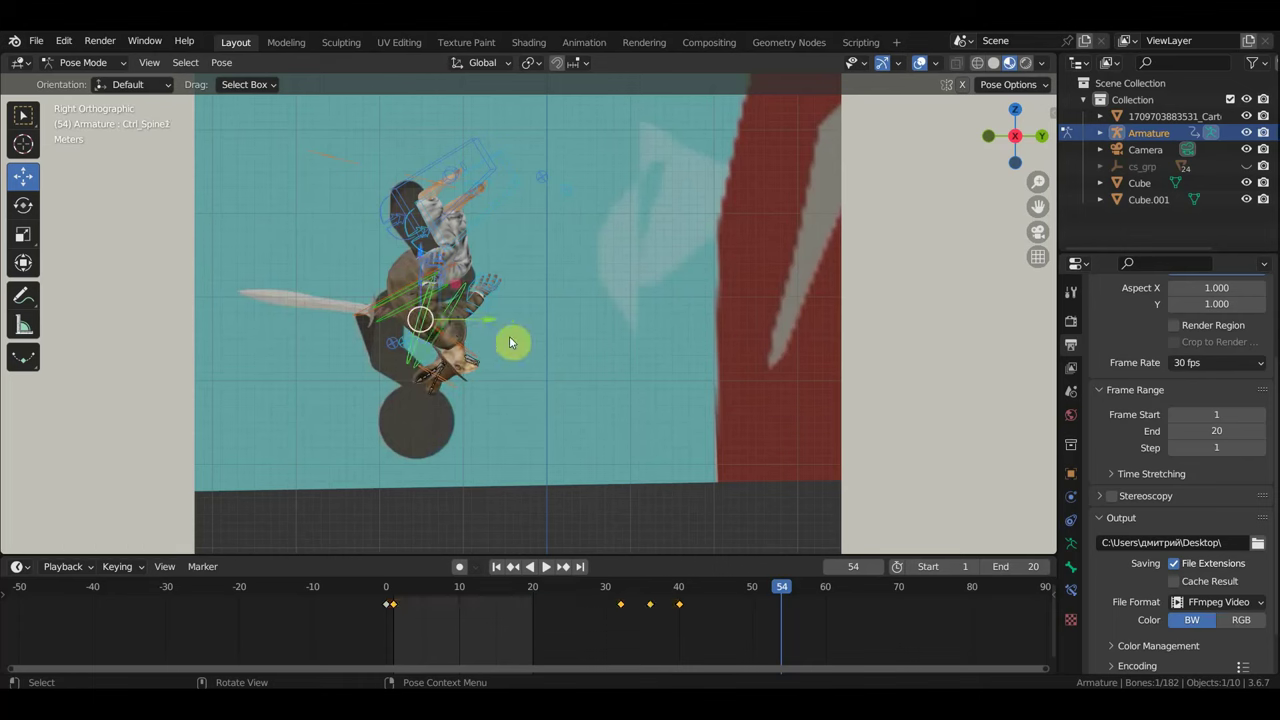
key("r")
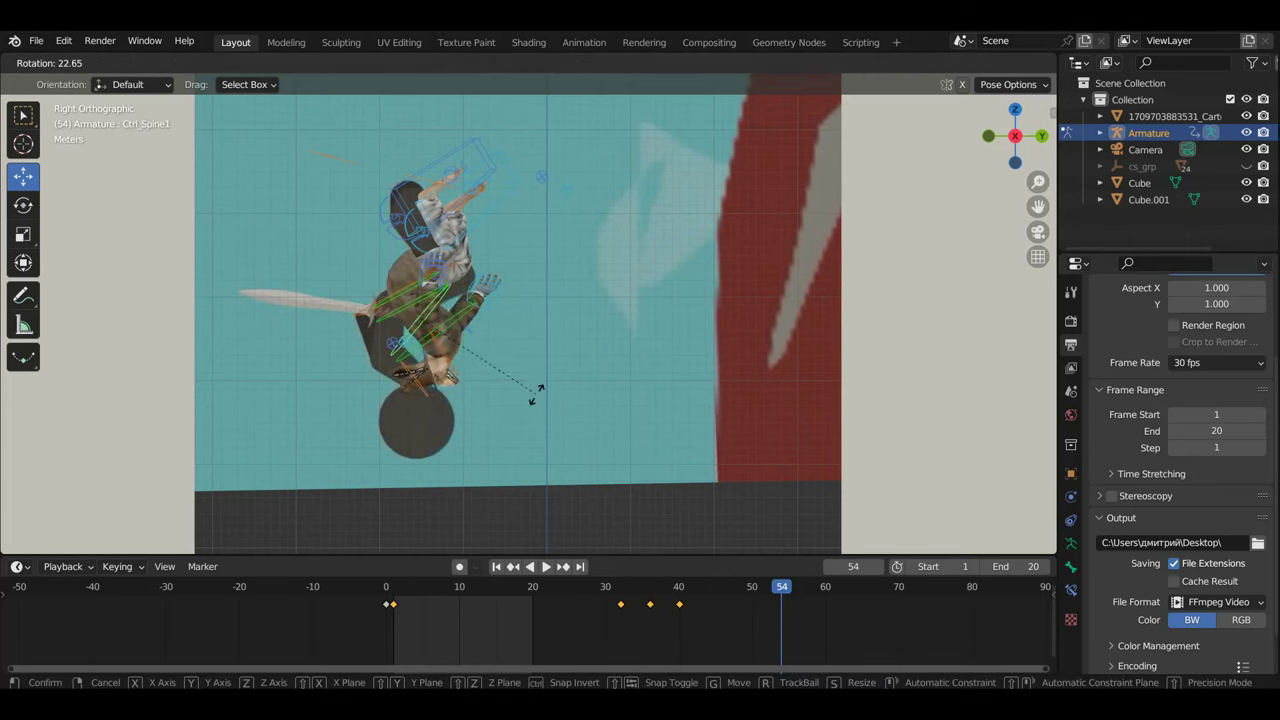
left_click(538, 402)
- Move both hand IK controls and key Location & Rotation on all bones at frame 54
left_click(475, 292)
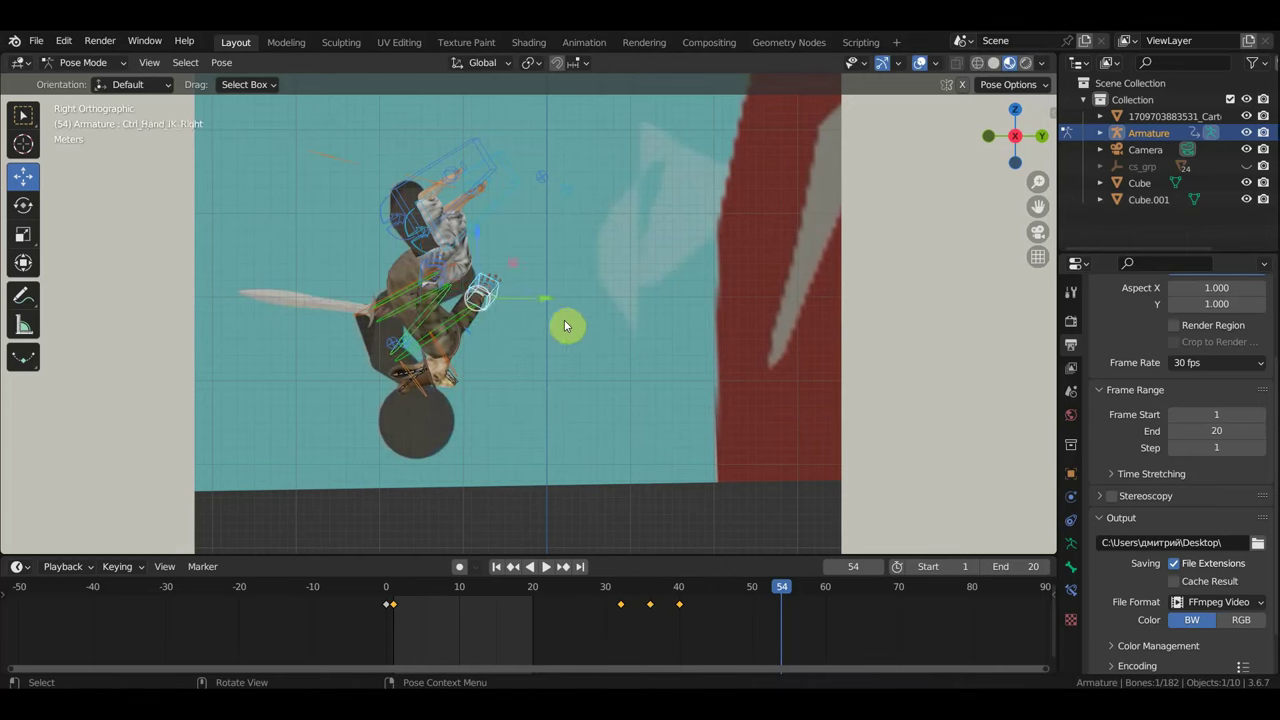
key("g")
left_click(562, 340)
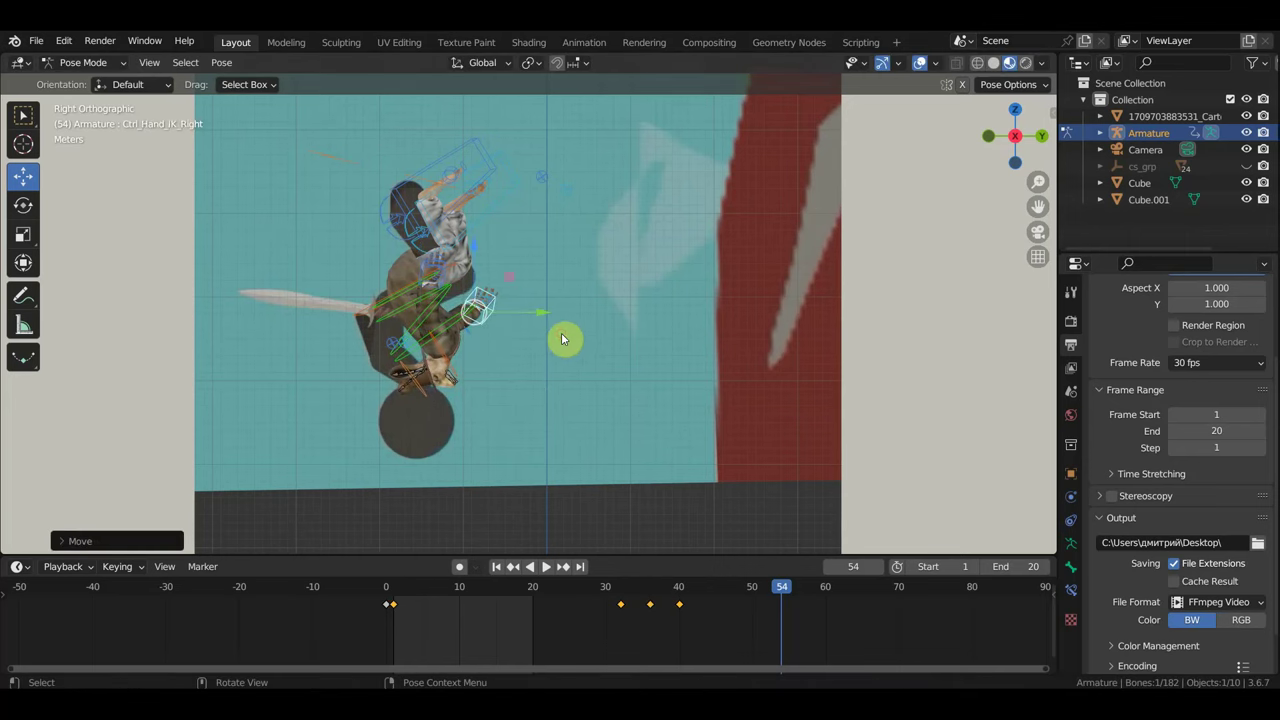
left_click(437, 272)
key("g")
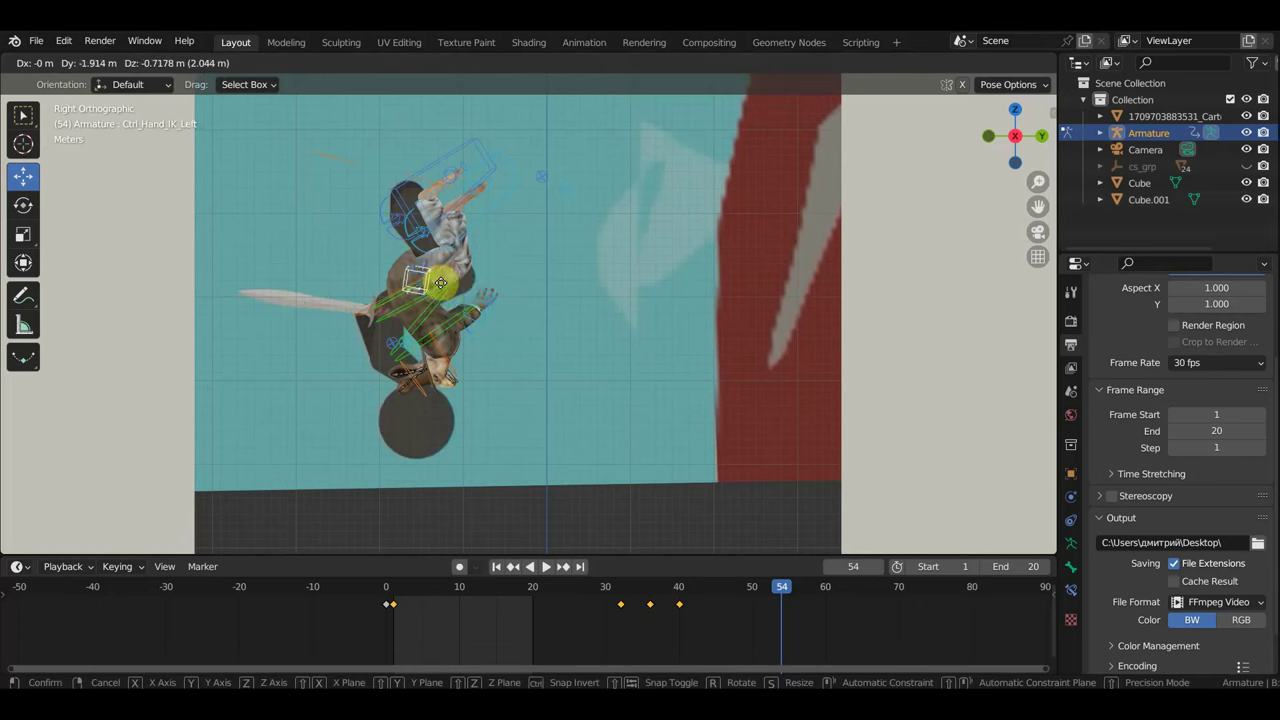
left_click(470, 292)
key("a")
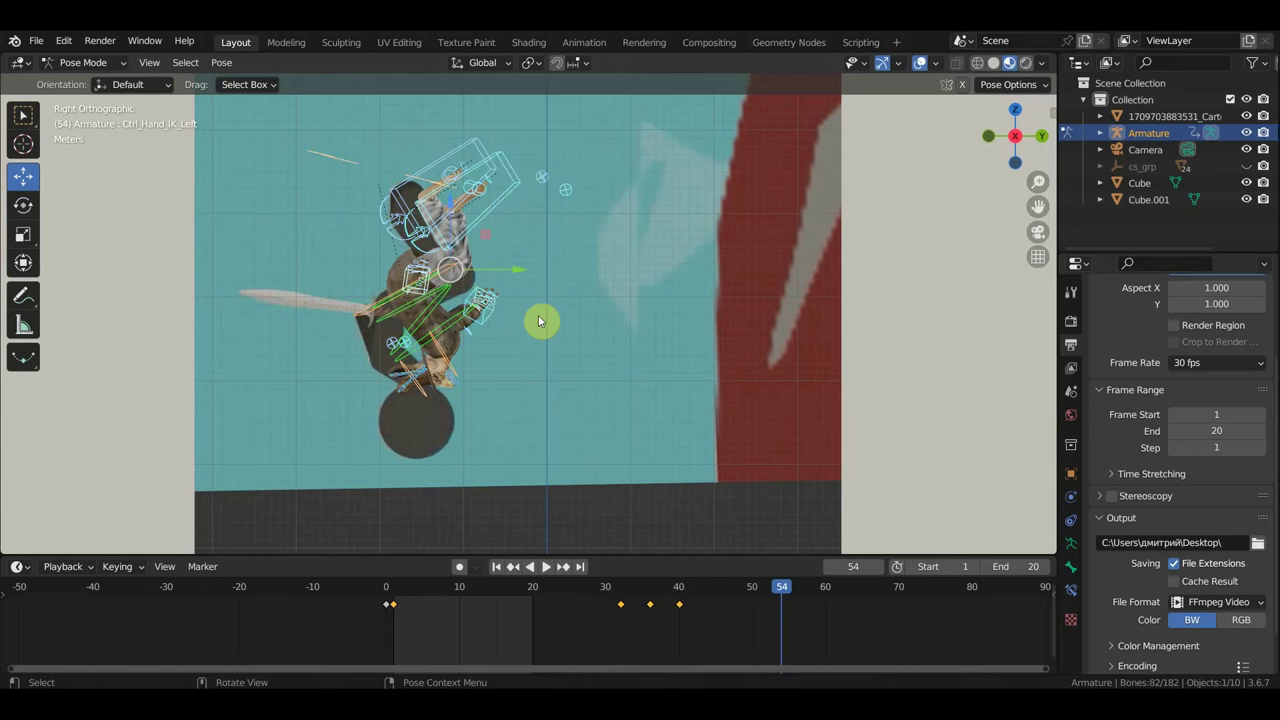
key("i")
scroll(534, 449, "down", 5)
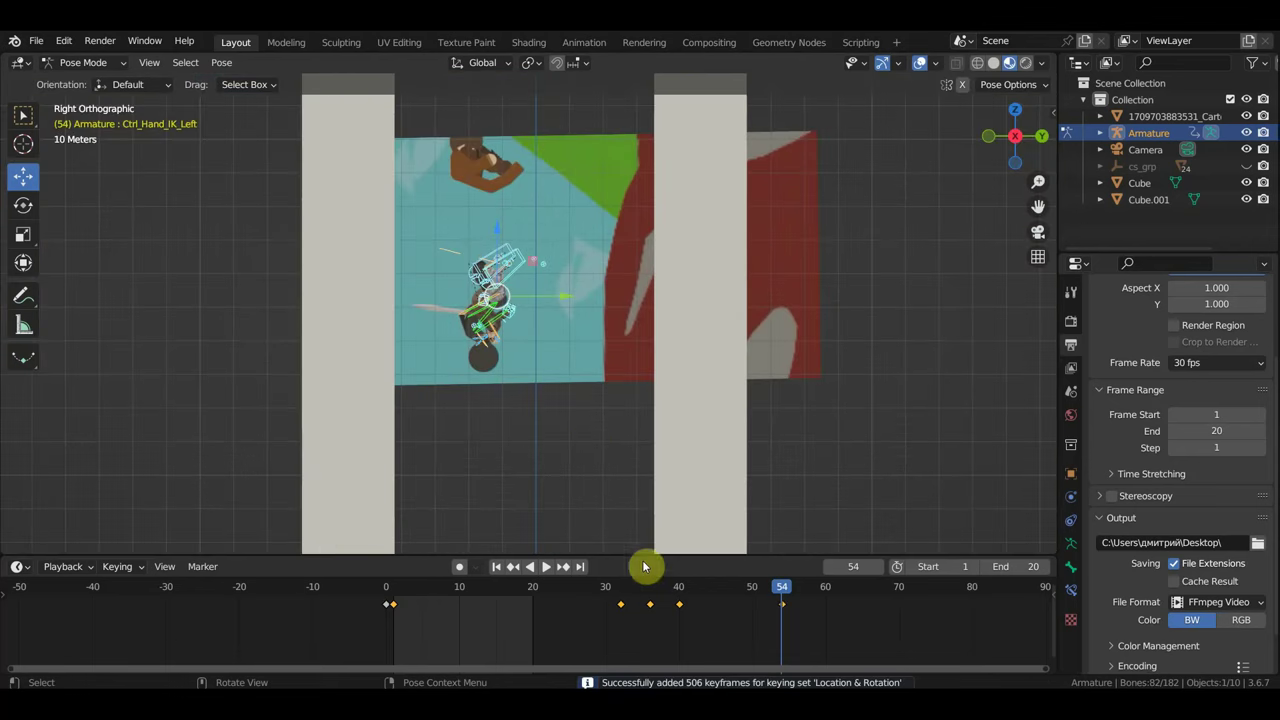
- At frame 49, rotate Ctrl_Master and raise the rig up near the right pillar
mouse_move(760, 591)
left_mouse_down()
mouse_move(671, 594)
mouse_move(745, 608)
left_mouse_up()
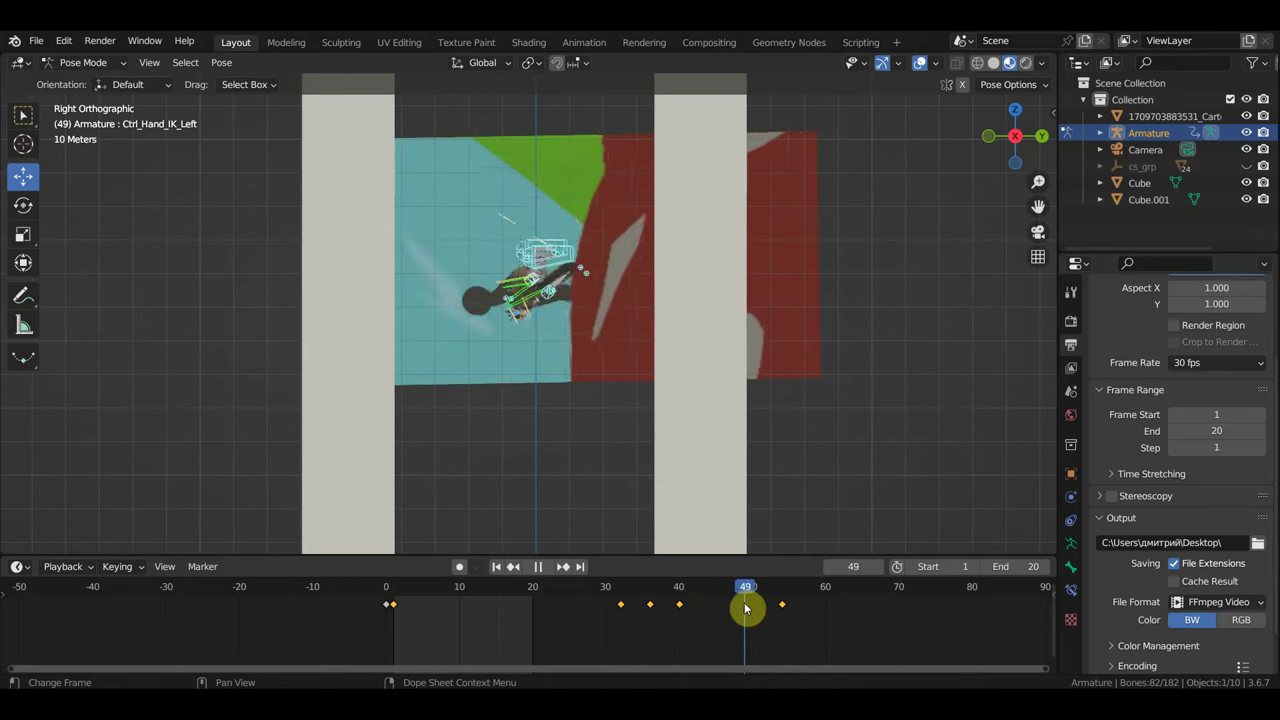
scroll(669, 435, "up", 2)
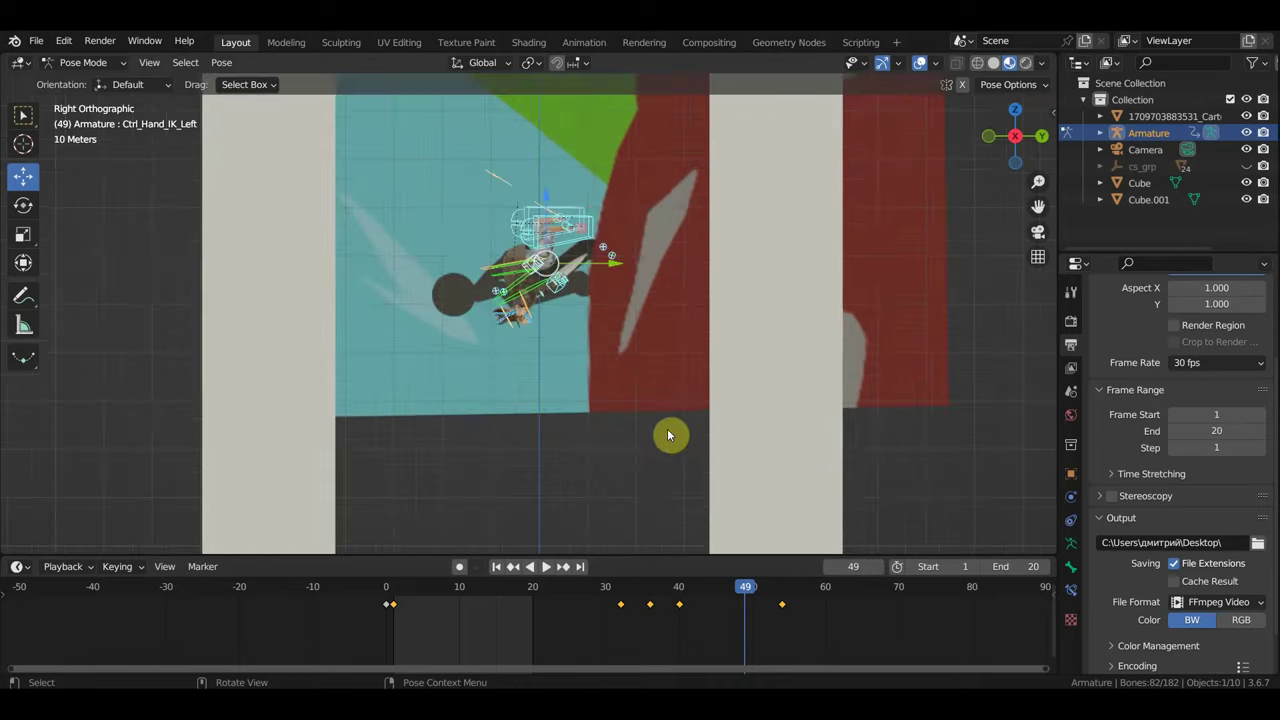
scroll(579, 323, "up", 1)
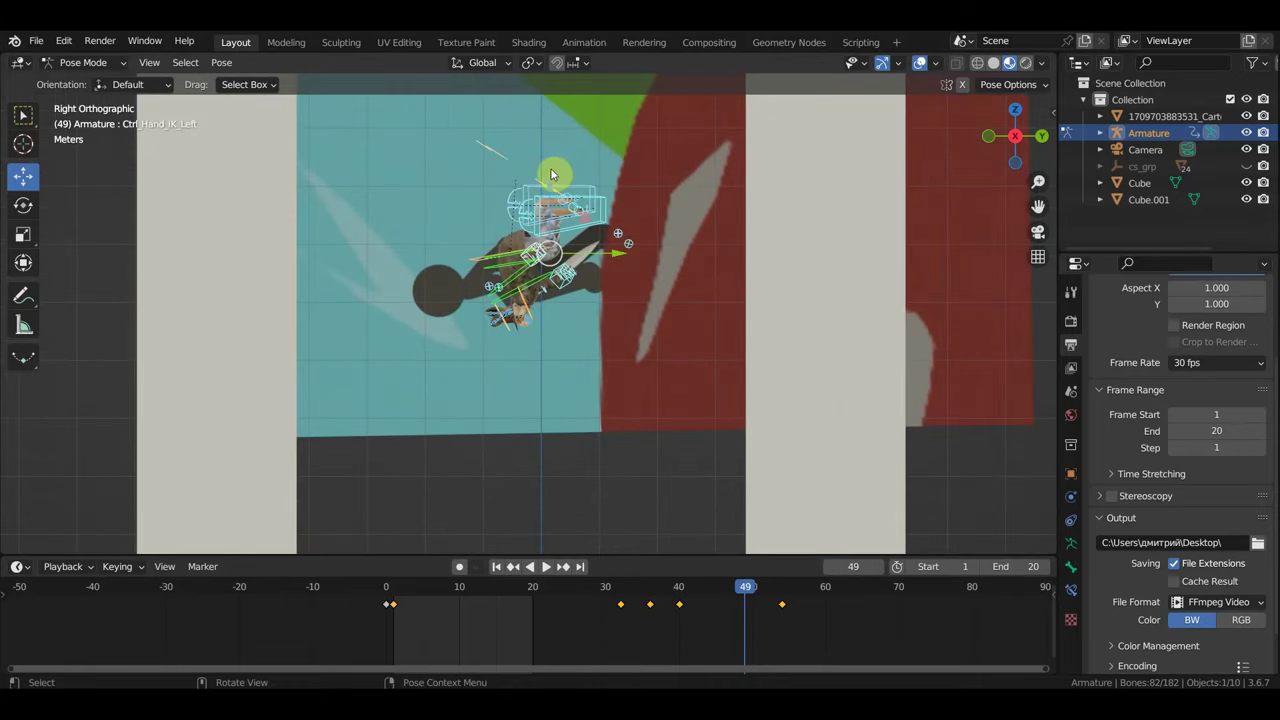
left_click(500, 163)
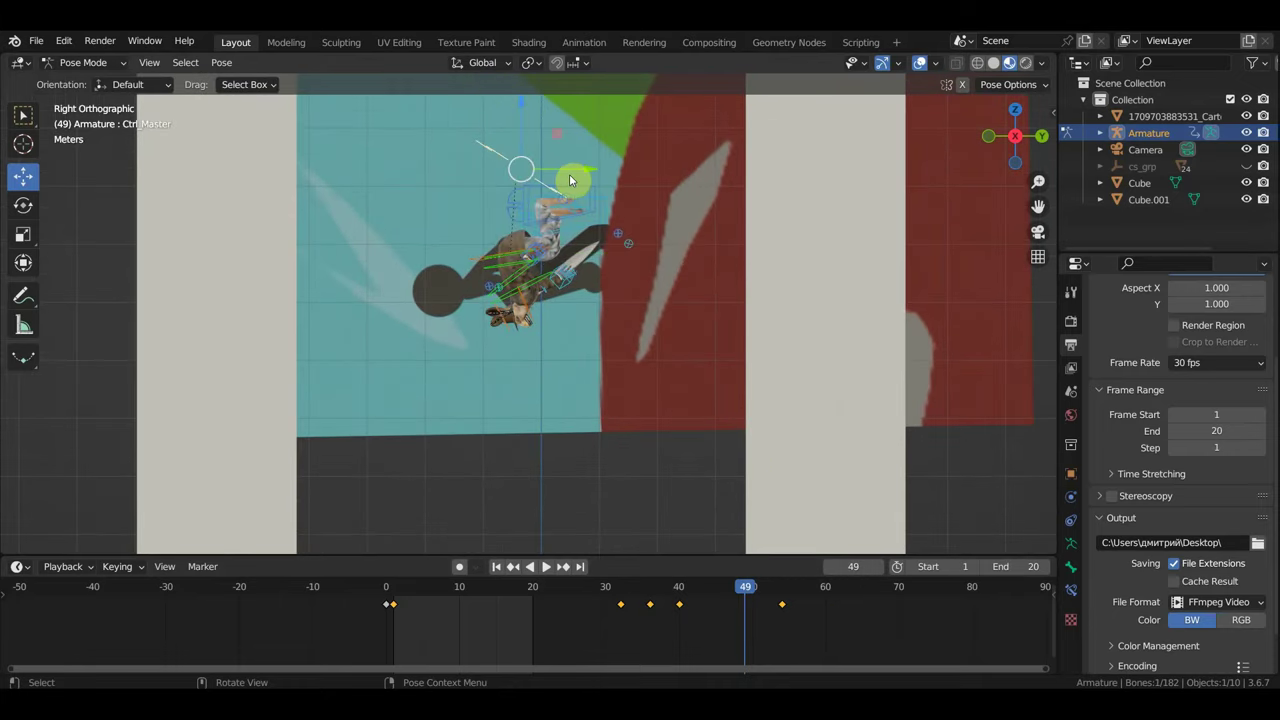
key("r")
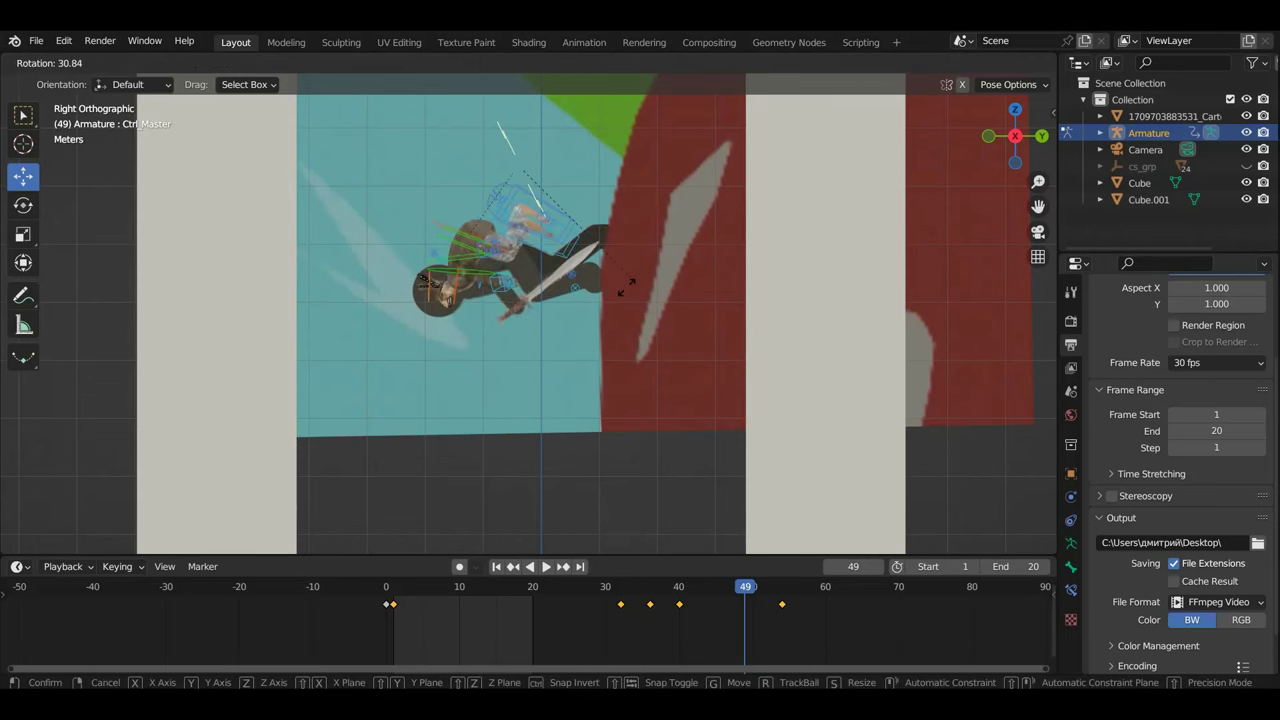
left_click(580, 320)
key("g")
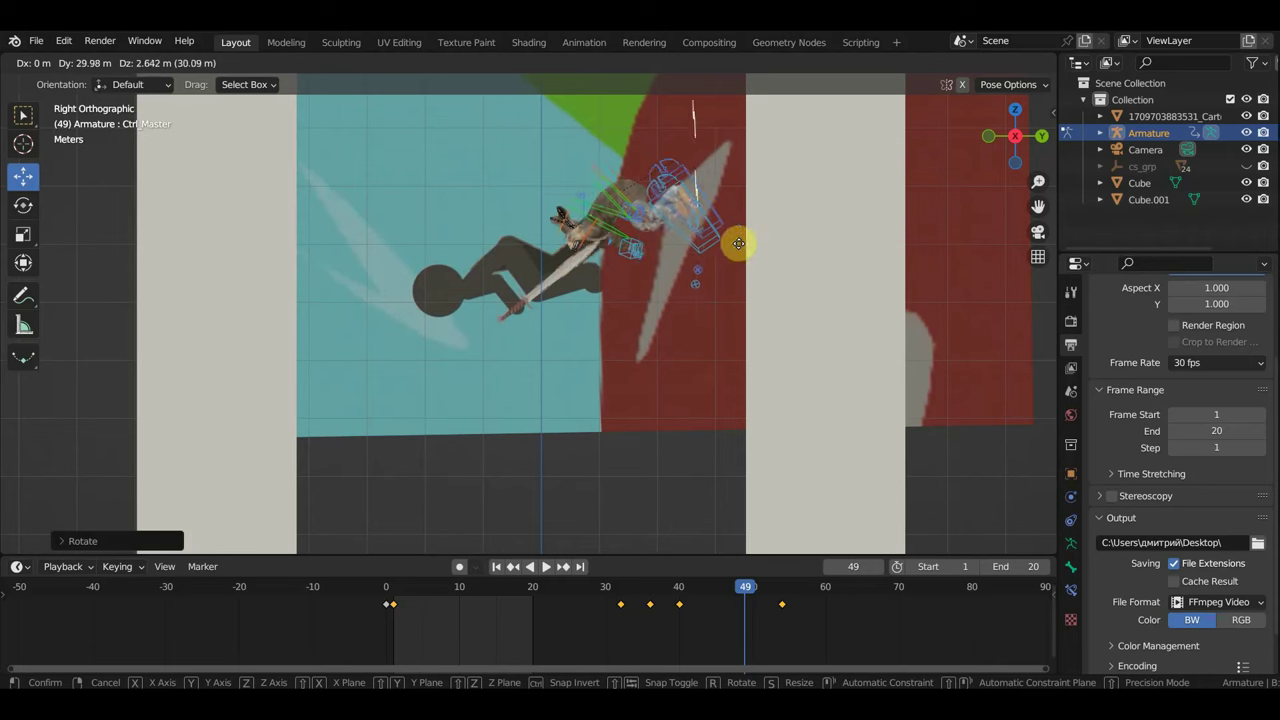
left_click(815, 200)
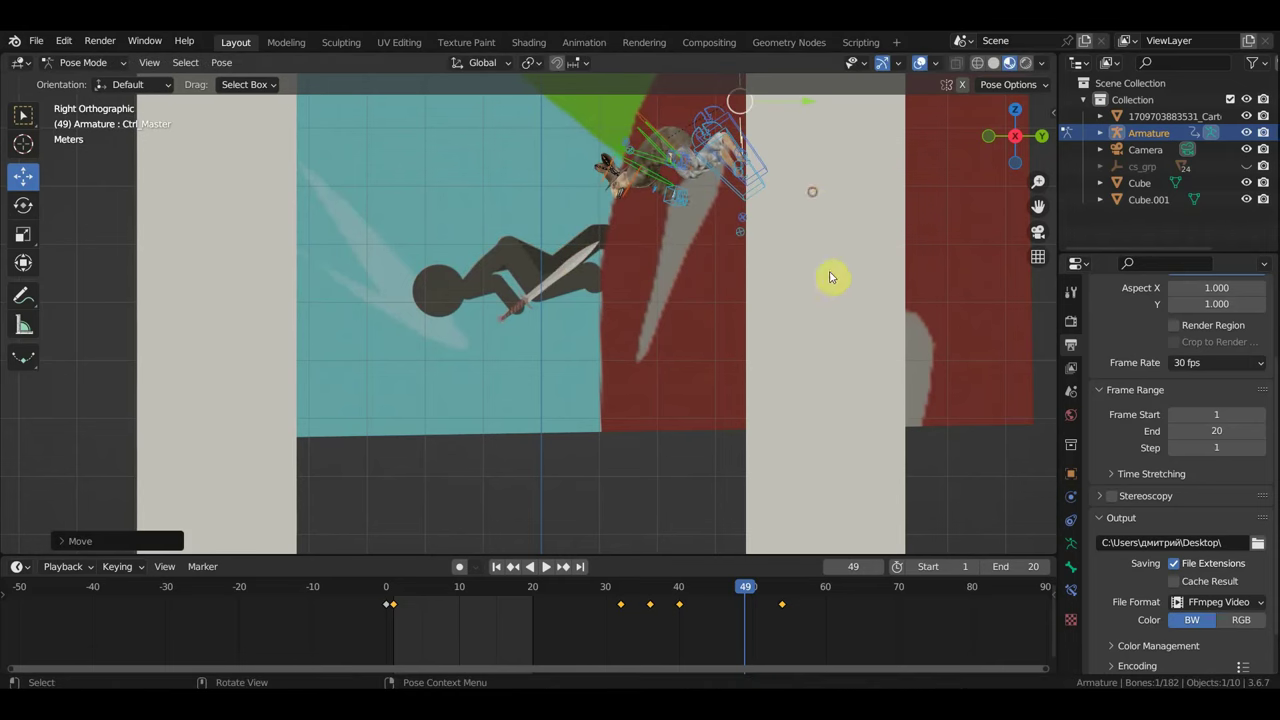
scroll(856, 385, "down", 2)
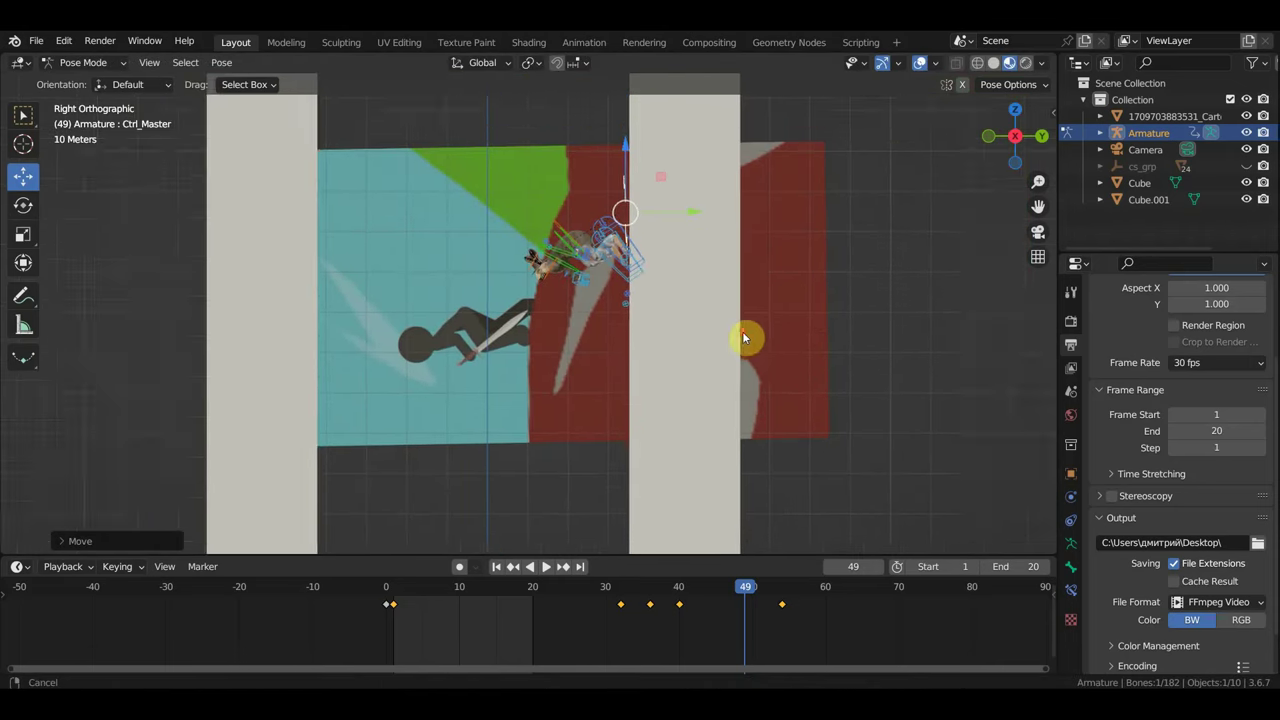
scroll(674, 286, "up", 3)
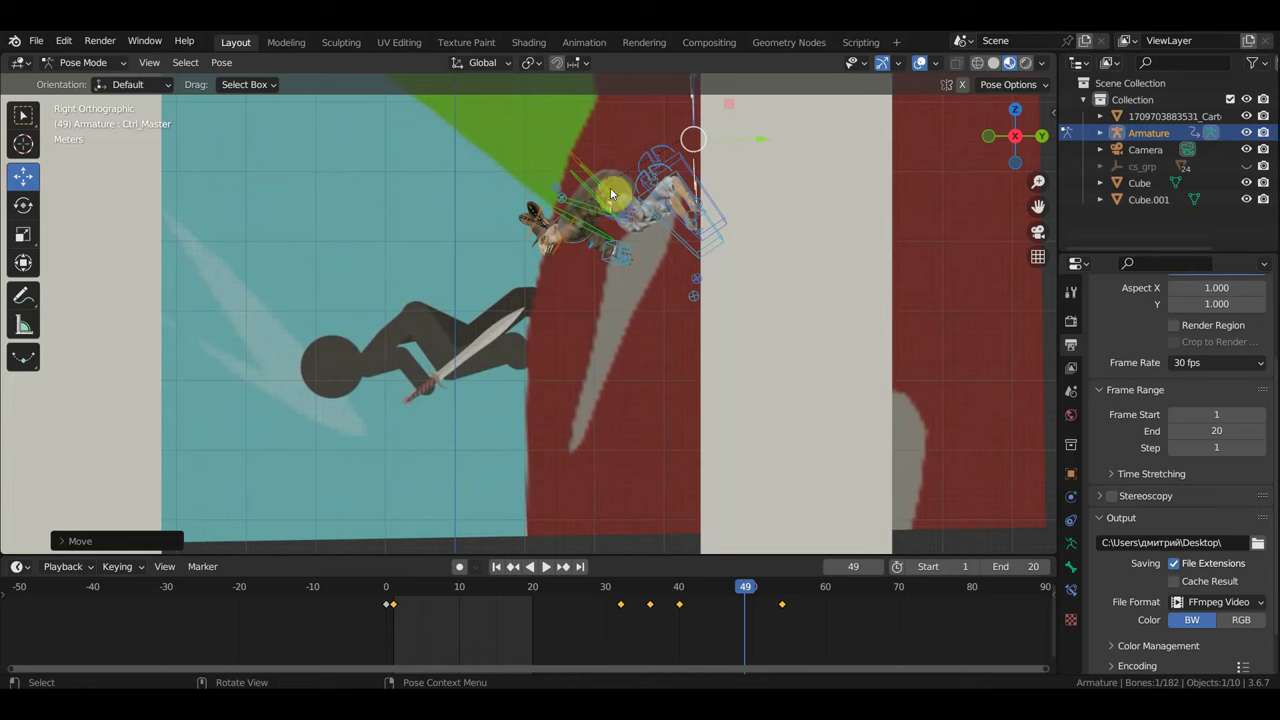
left_click(578, 164)
- Move both hand IK controls together to a new position
scroll(615, 236, "up", 2)
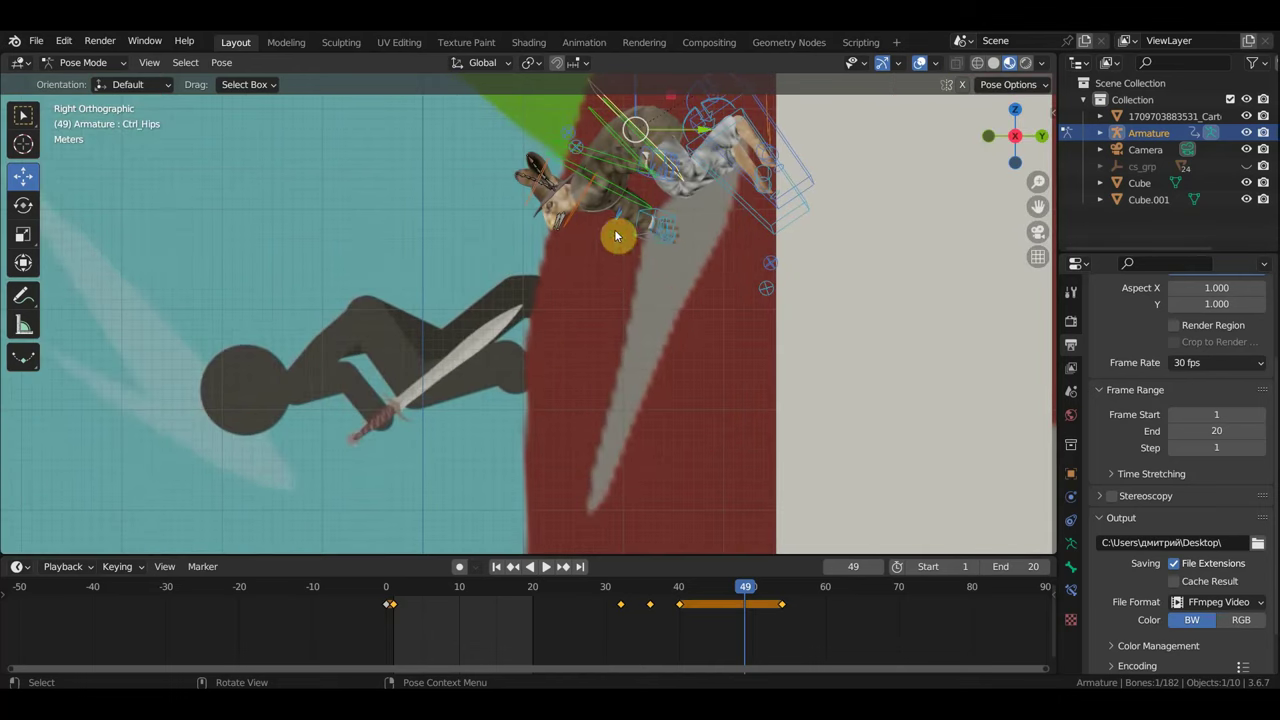
mouse_move(652, 240)
middle_mouse_down()
mouse_move(668, 243)
mouse_move(674, 178)
mouse_move(720, 234)
middle_mouse_up()
left_click(679, 153)
left_click(694, 177, "shift")
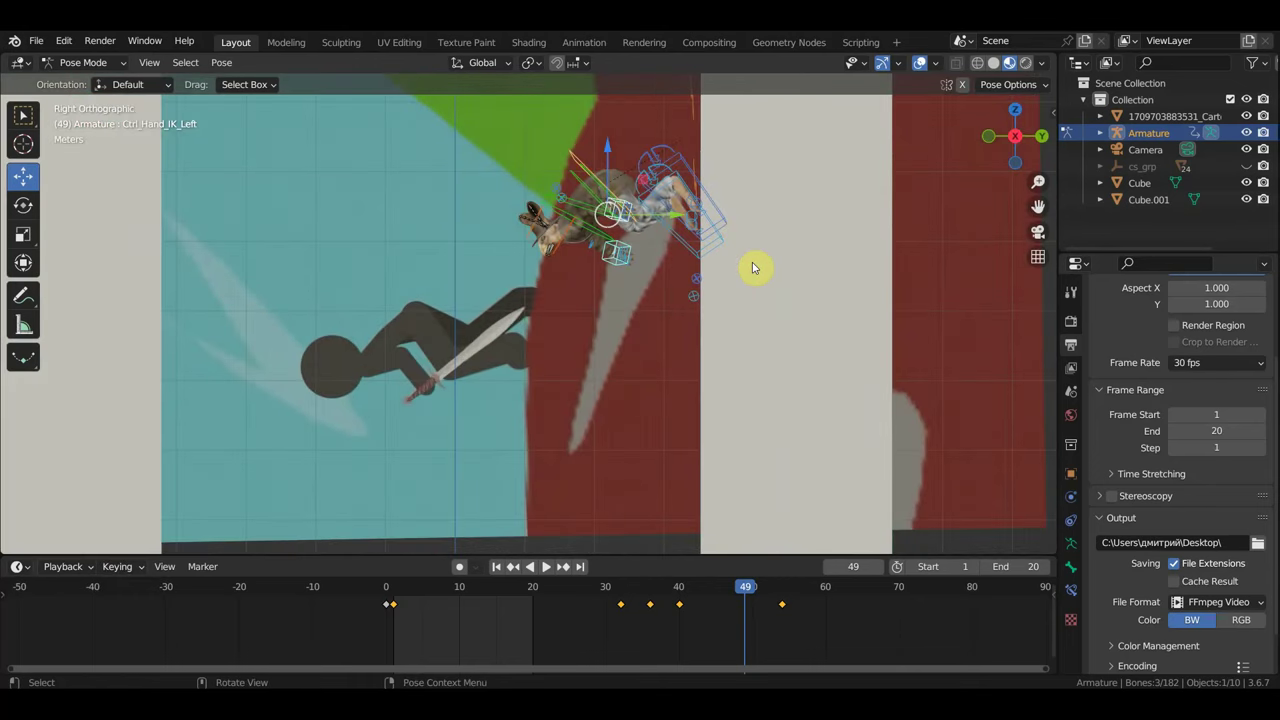
key("g")
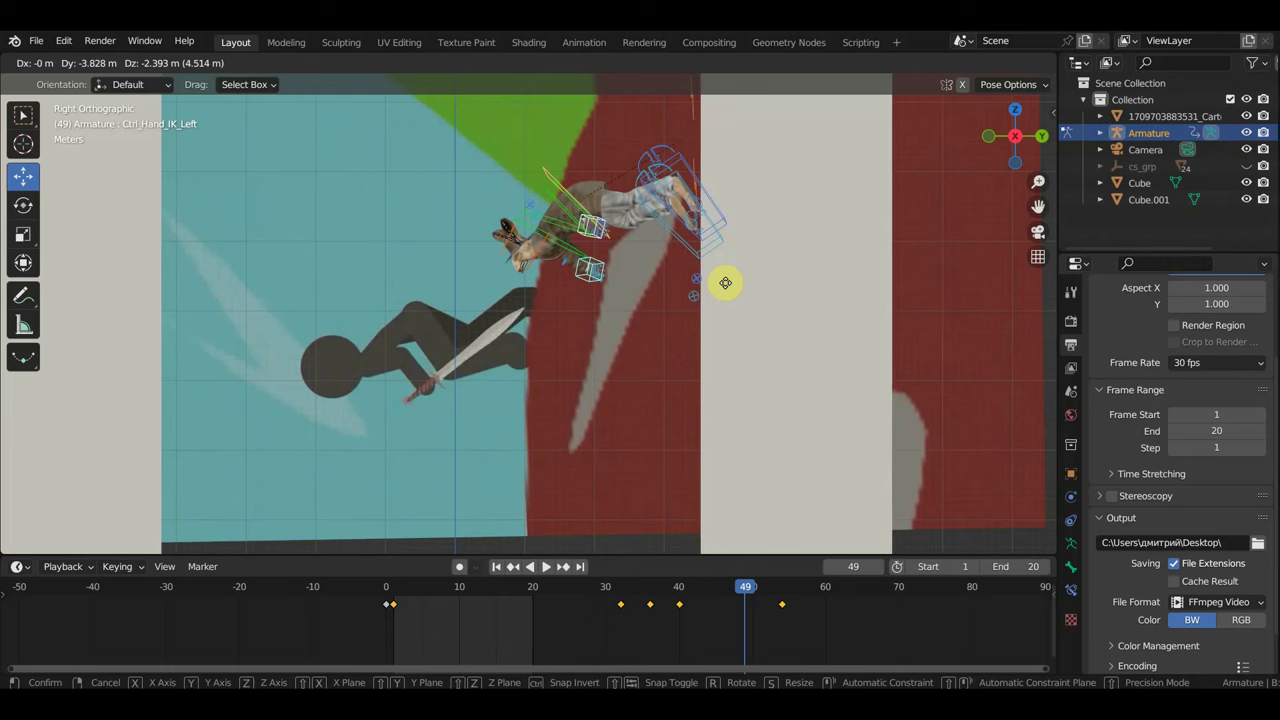
left_click(642, 262)
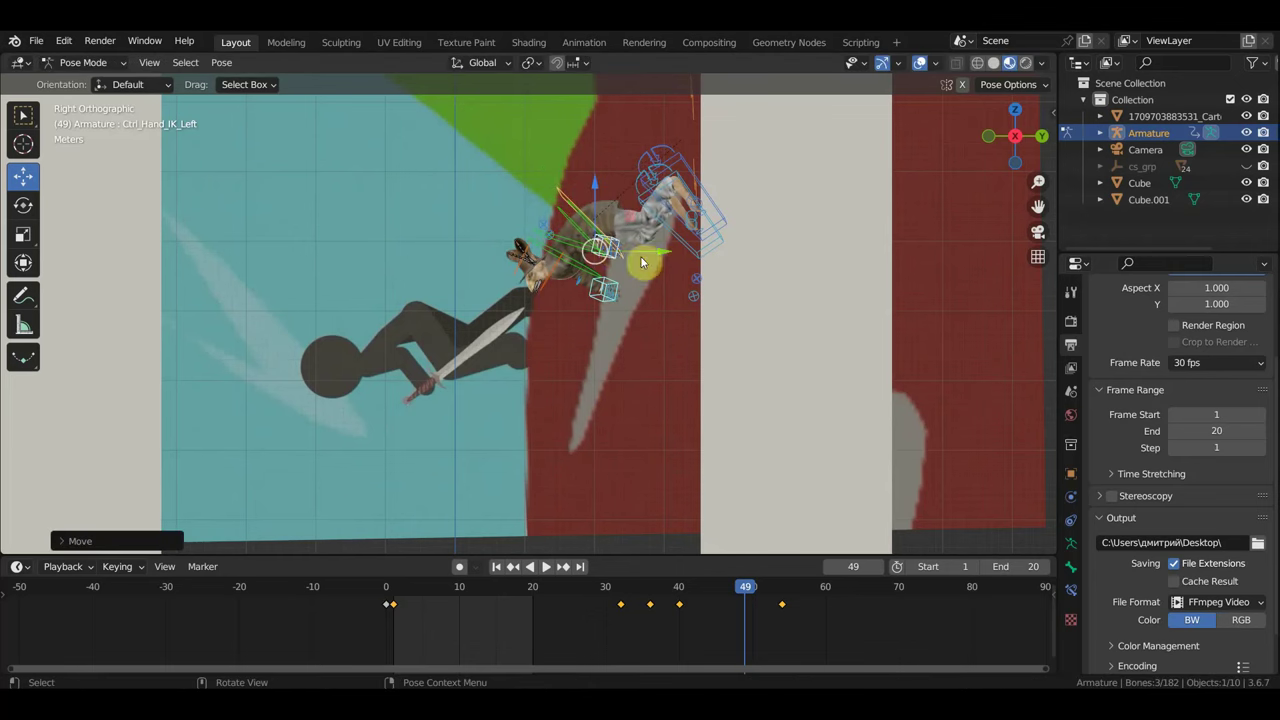
- Drop the left hand IK control lower beside the body and rotate it
left_click(600, 246)
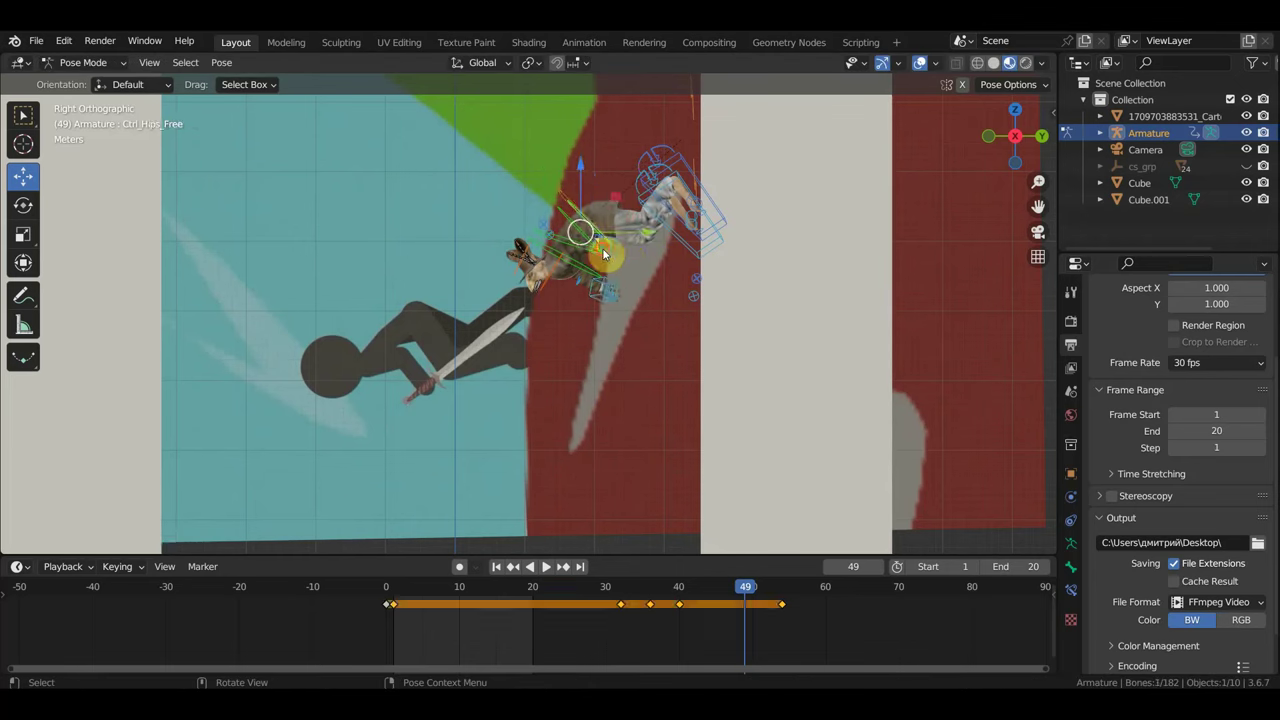
left_click(614, 263)
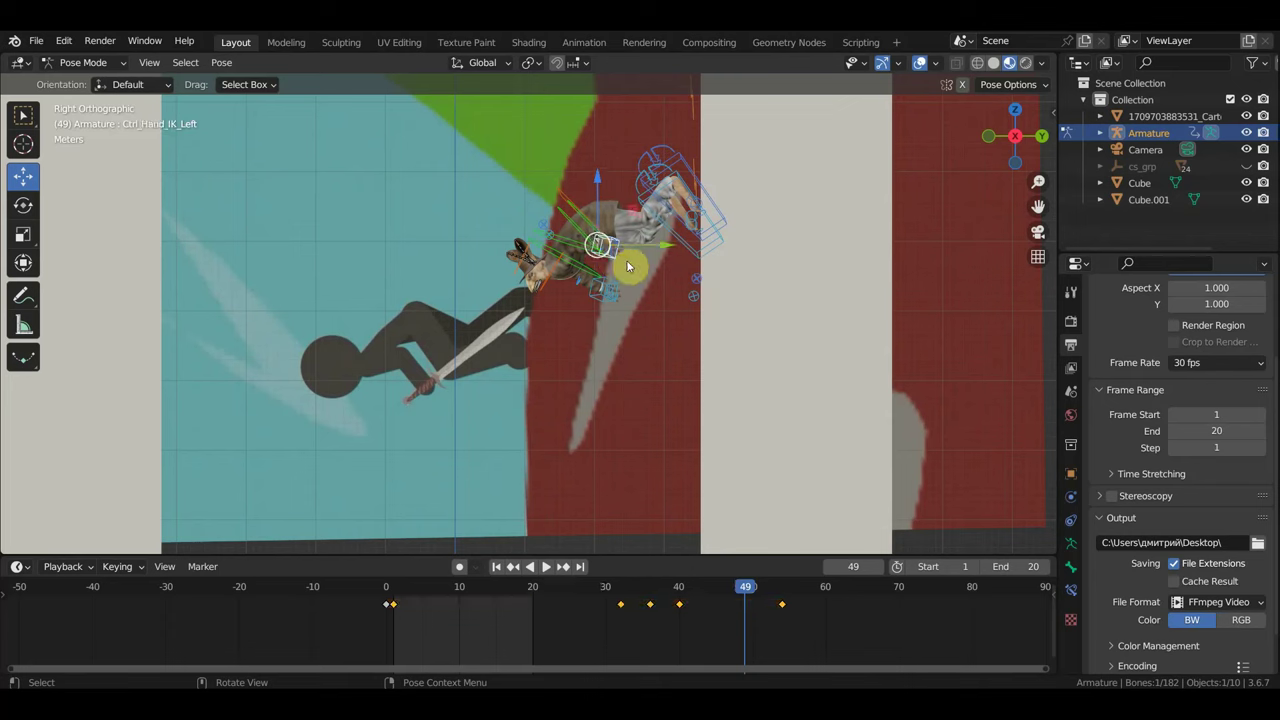
key("g")
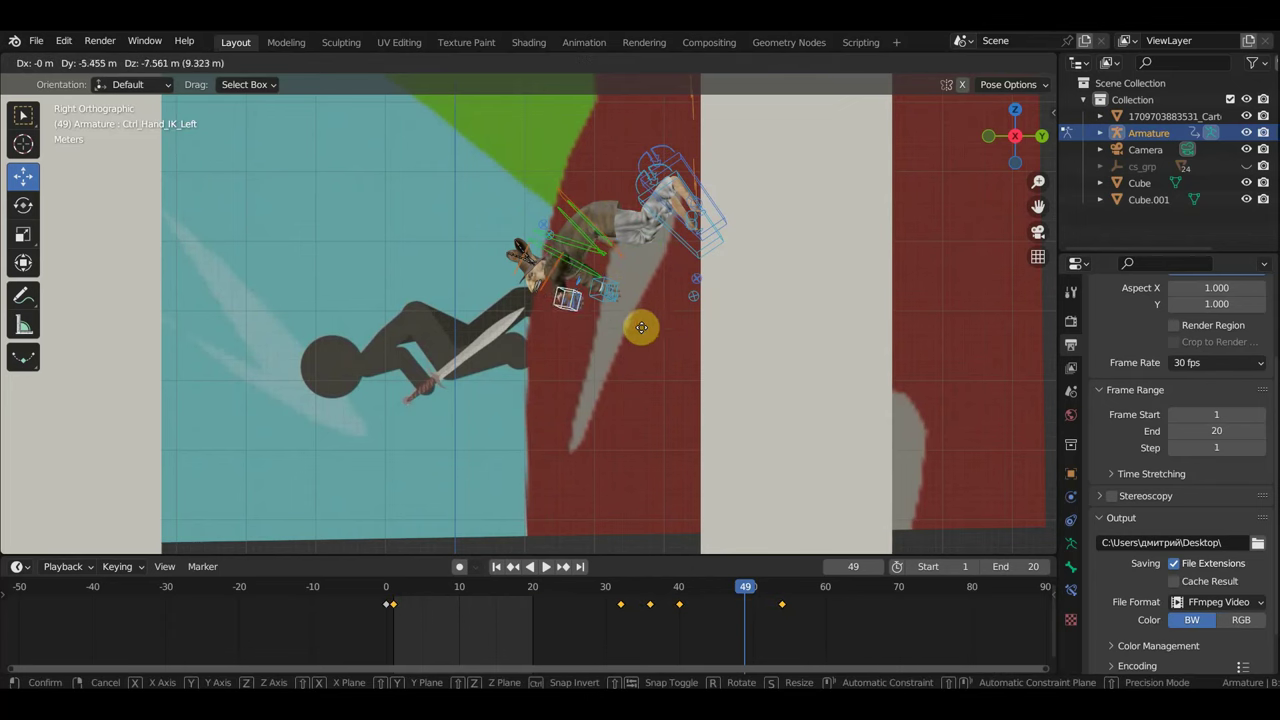
left_click(660, 342)
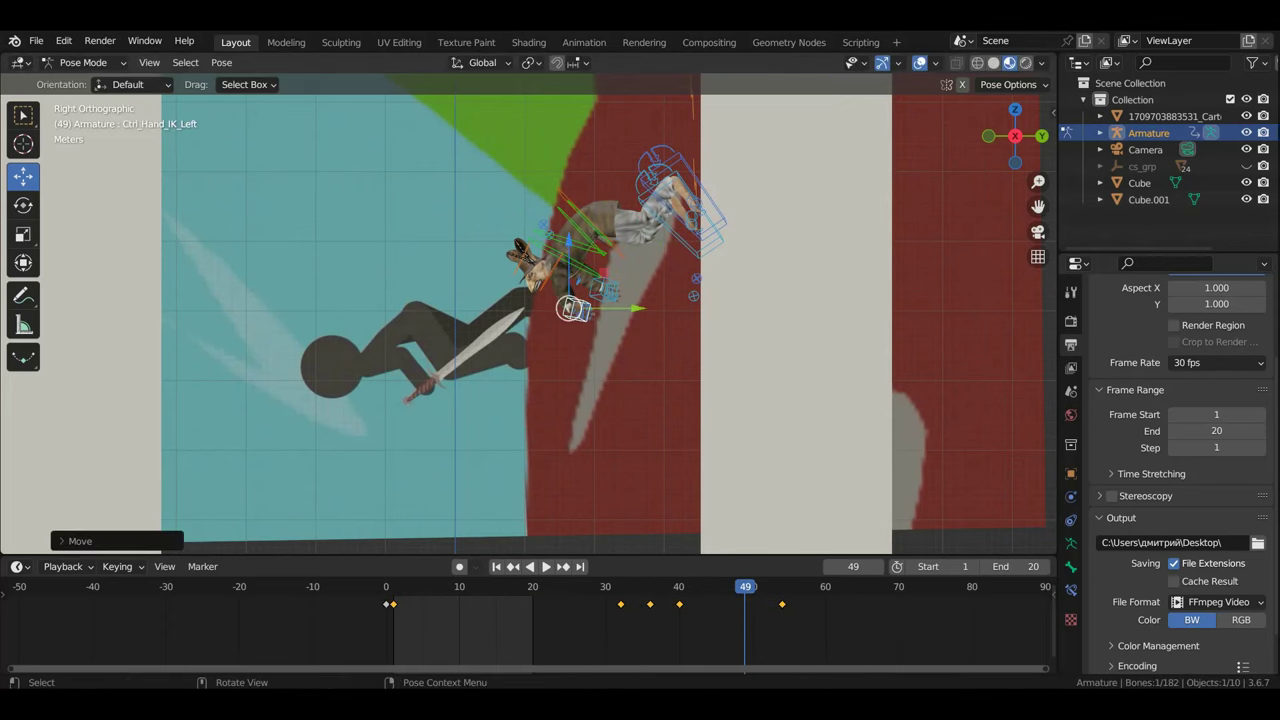
key("r")
left_click(591, 351)
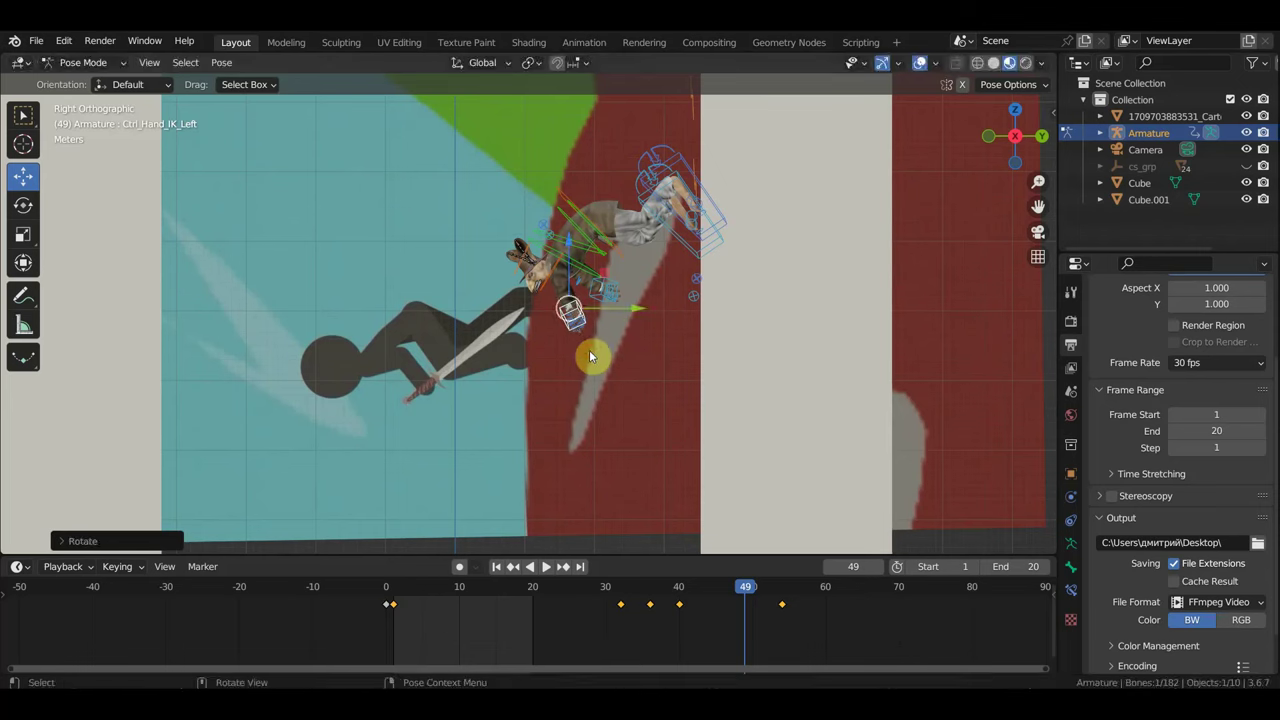
- Rotate the neck and head controls, then move the right hand IK control
left_click(554, 271)
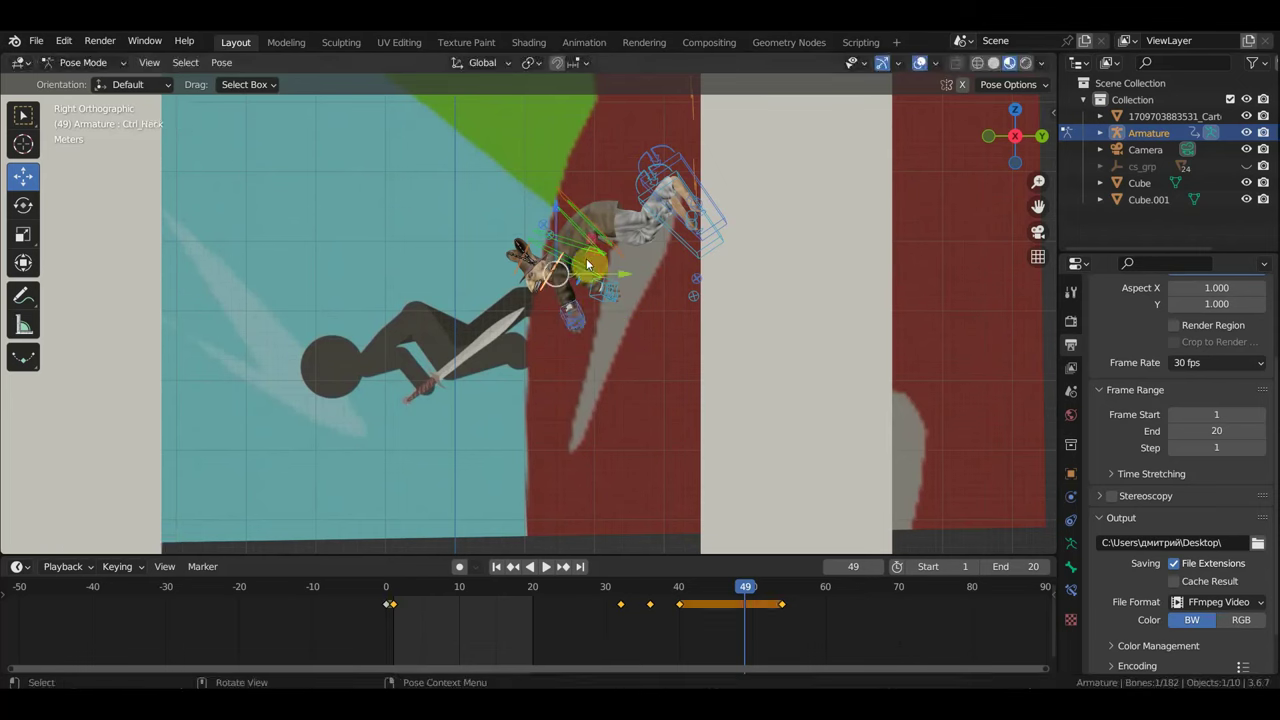
key("r")
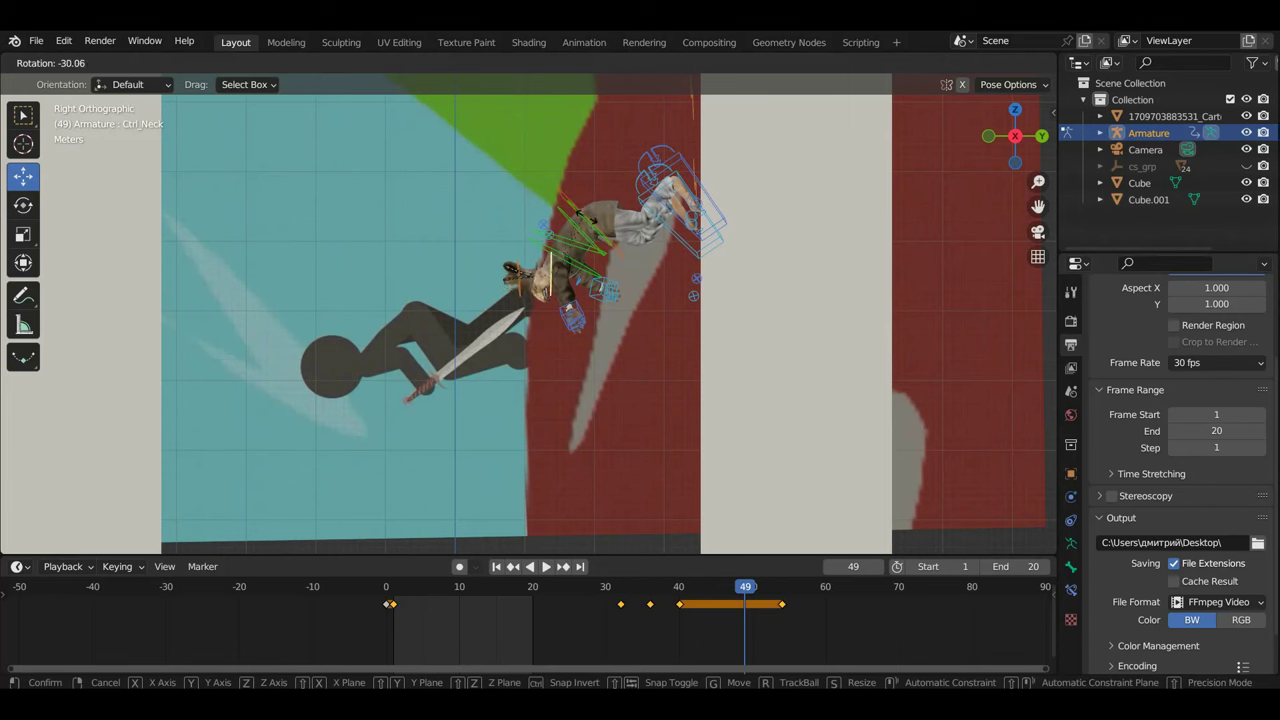
left_click(545, 262)
left_click(520, 270)
key("r")
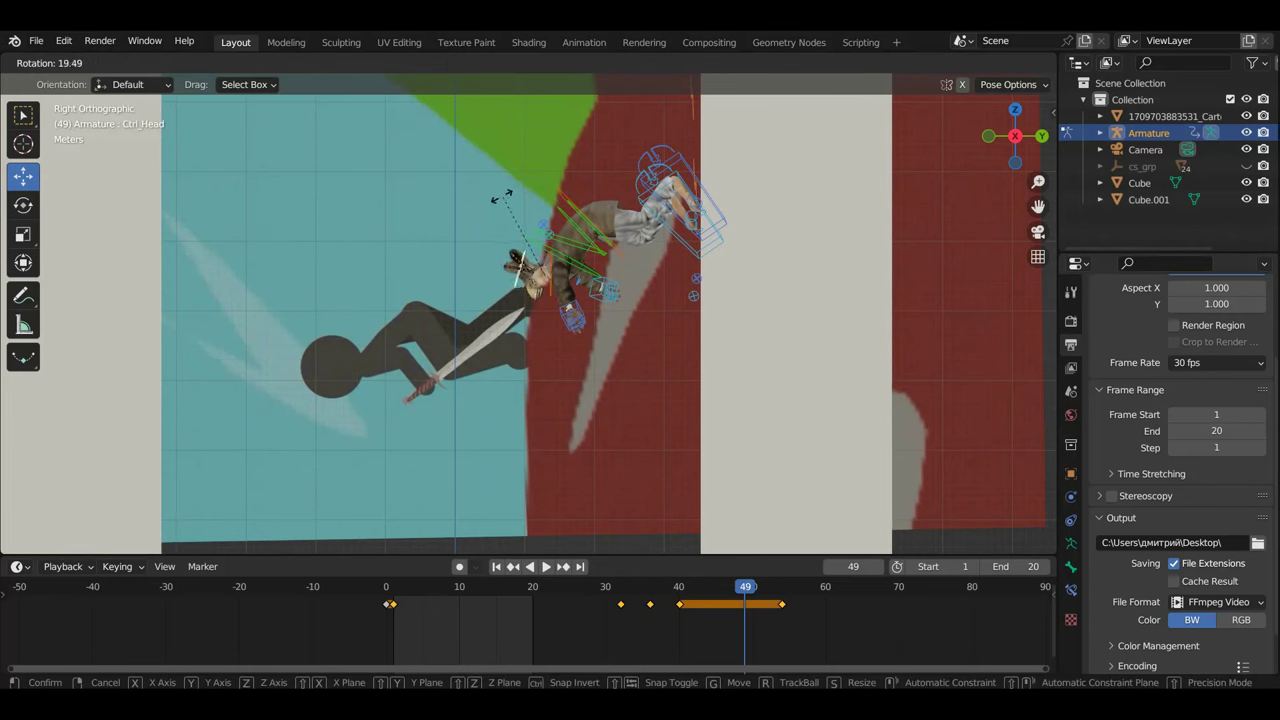
left_click(507, 268)
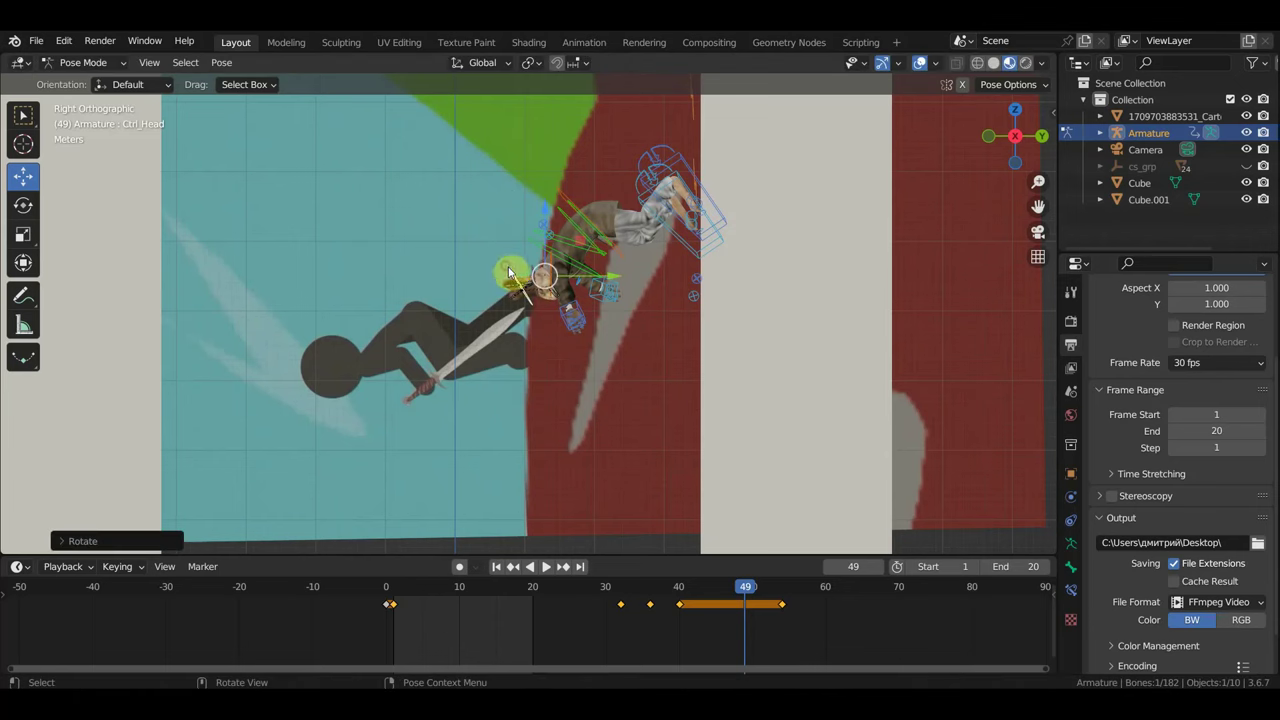
left_click(606, 302)
left_click(605, 308)
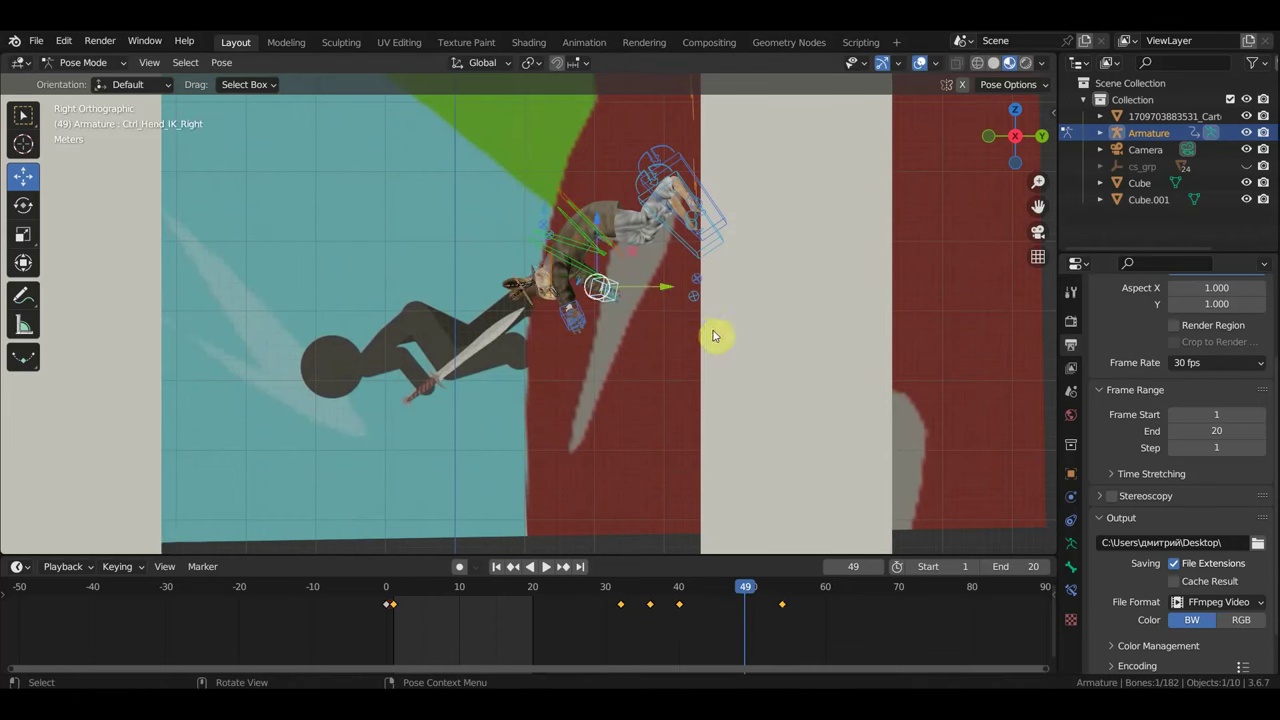
key("g")
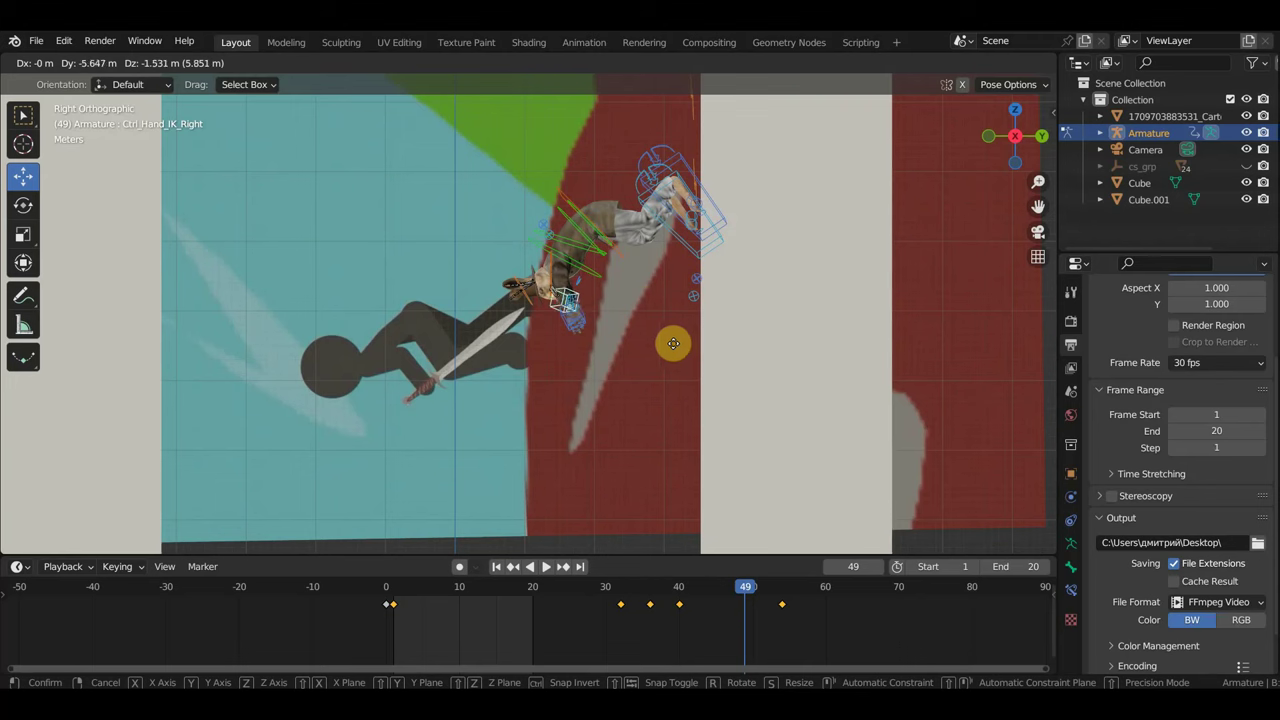
left_click(695, 344)
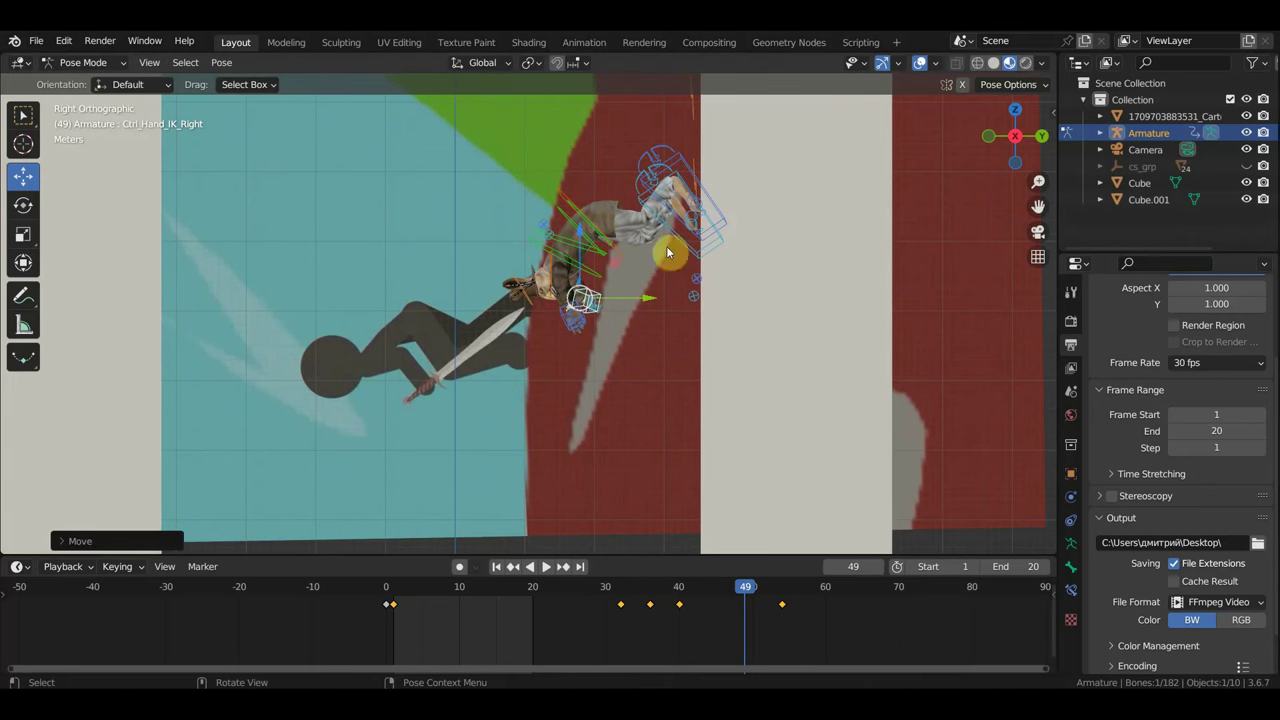
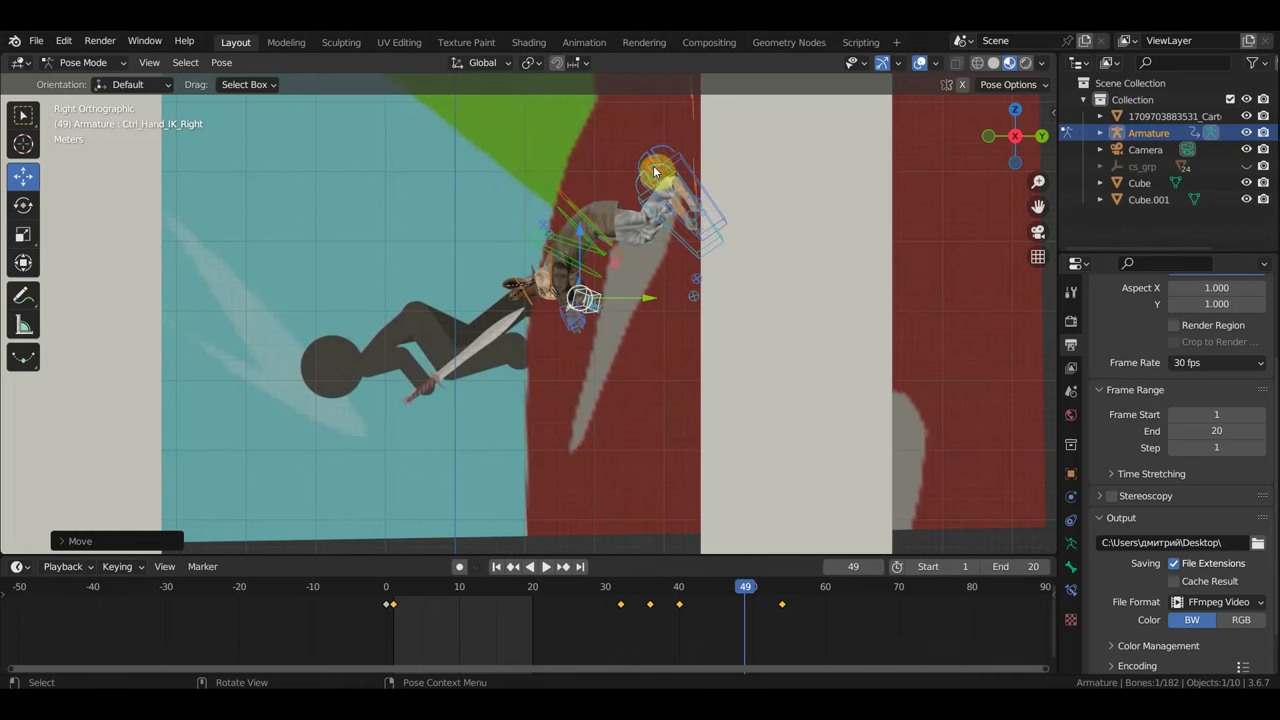
- Rotate the left foot IK control and reposition both foot-roll controls at frame 49
left_click(683, 192)
key("r")
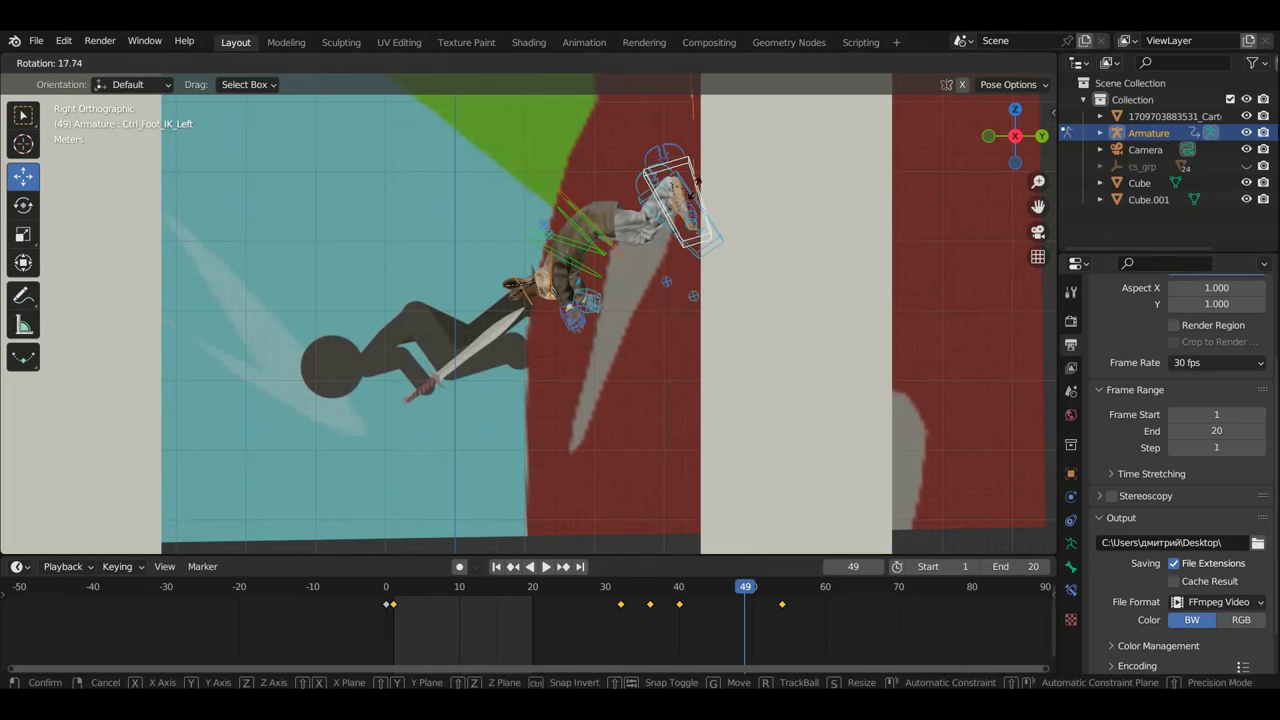
left_click(680, 175)
left_click(707, 161)
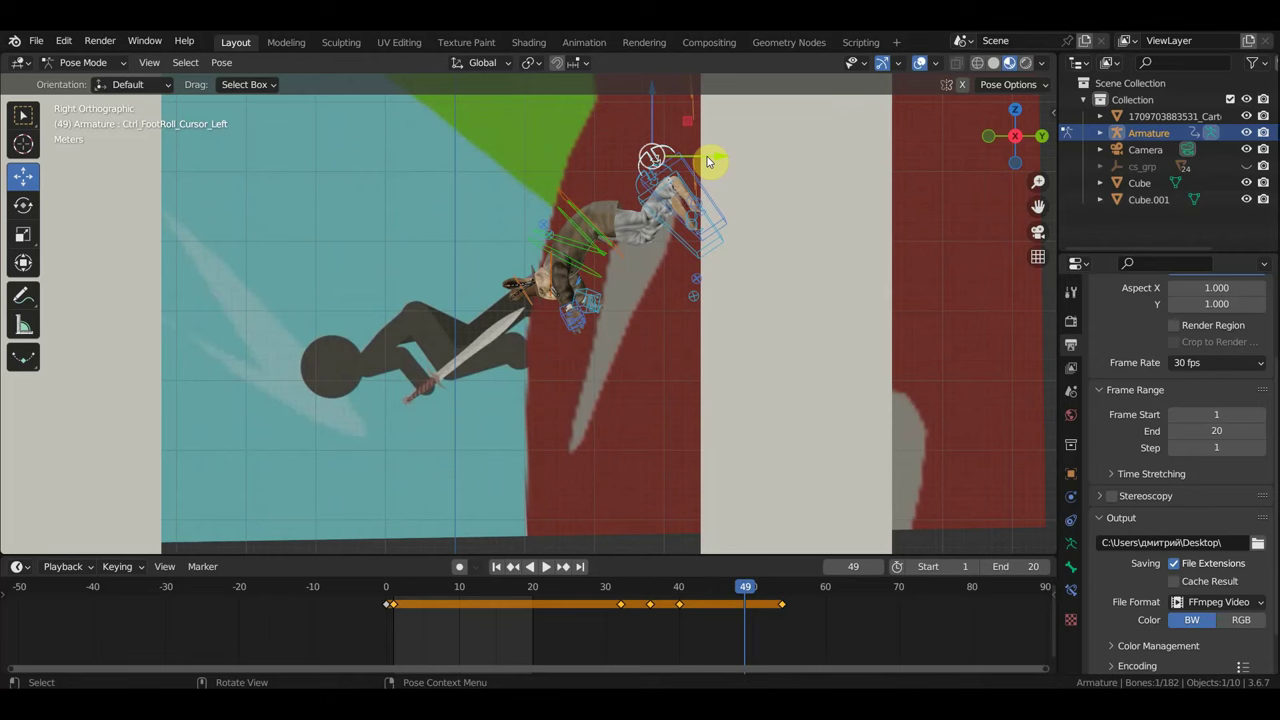
key("g")
left_click(694, 158)
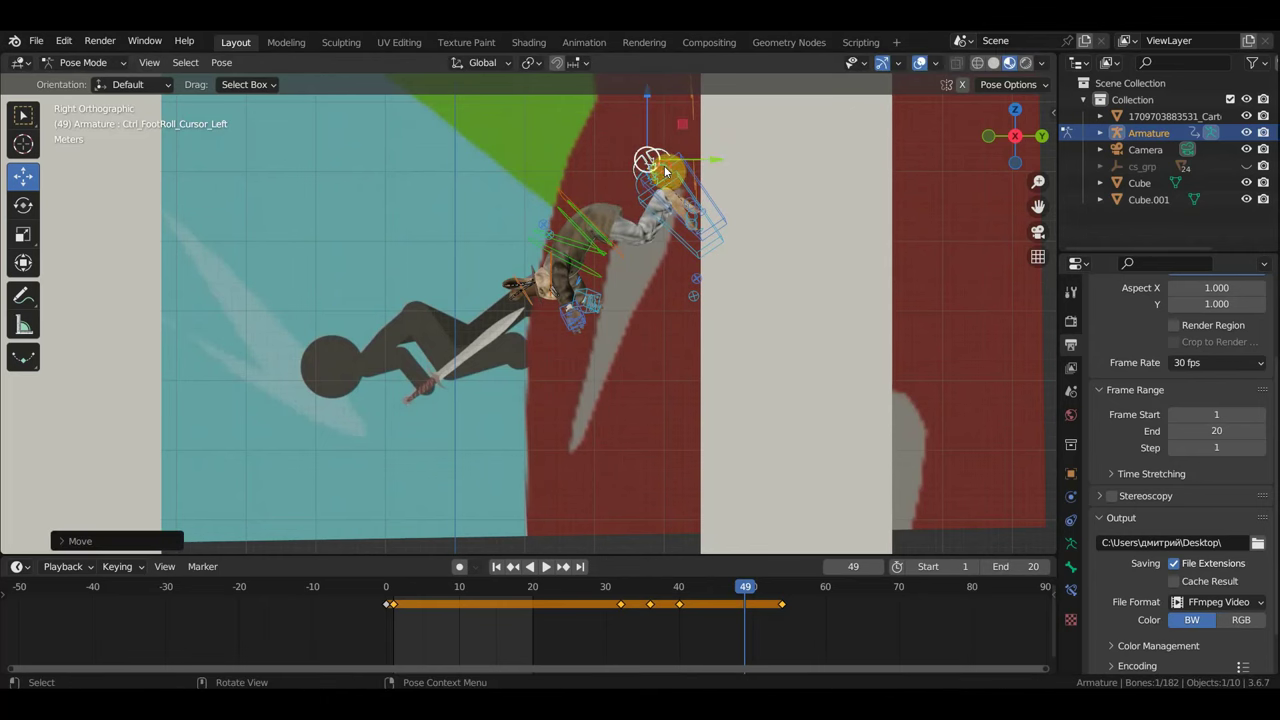
left_click(676, 173)
left_click(660, 170)
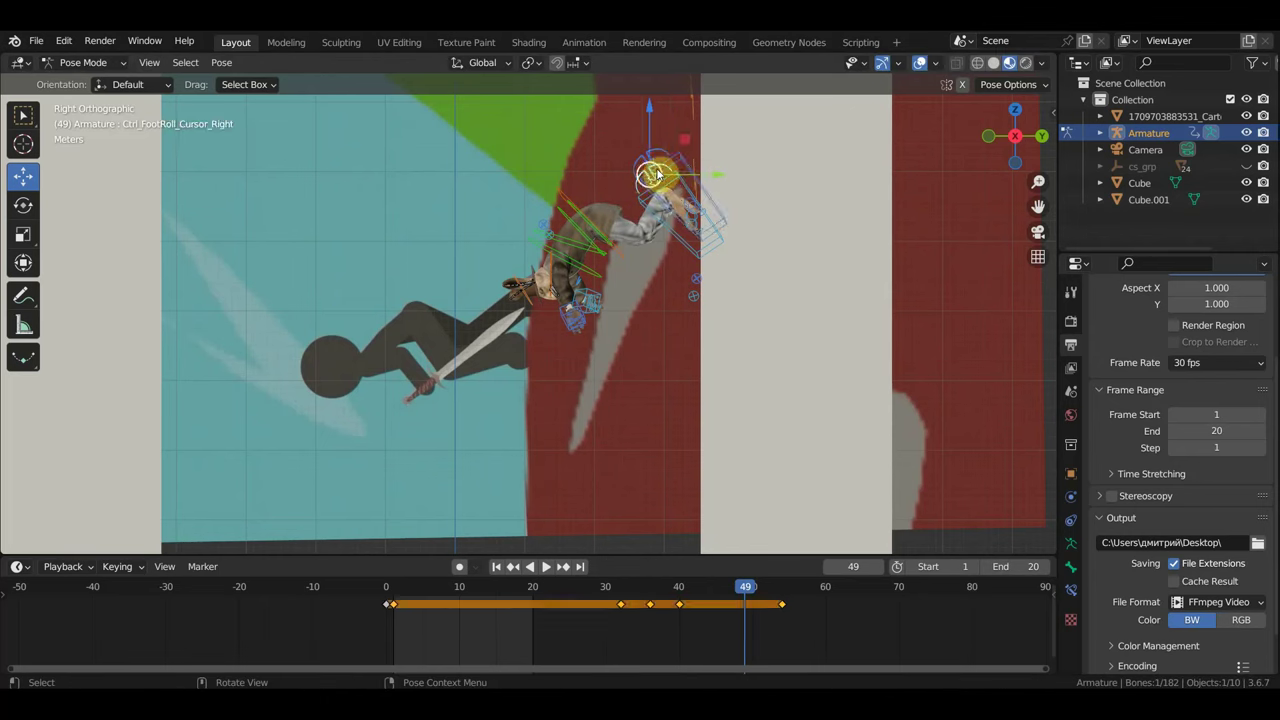
key("g")
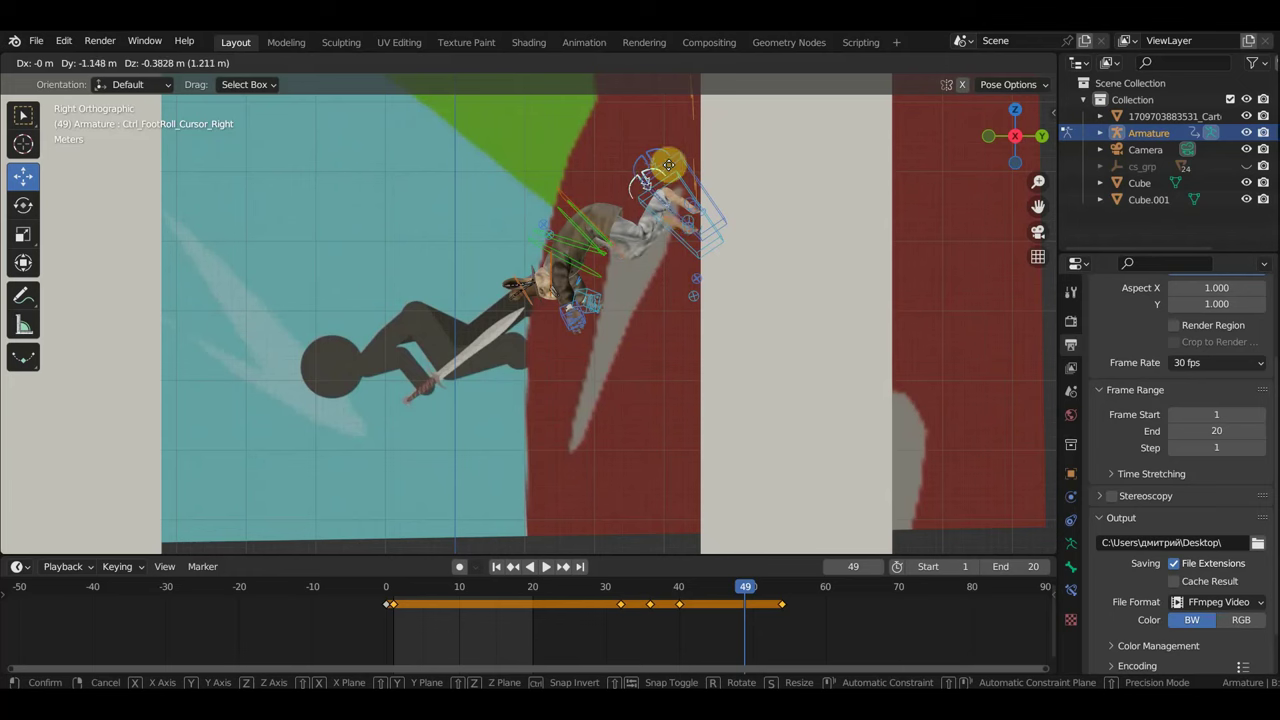
left_click(666, 165)
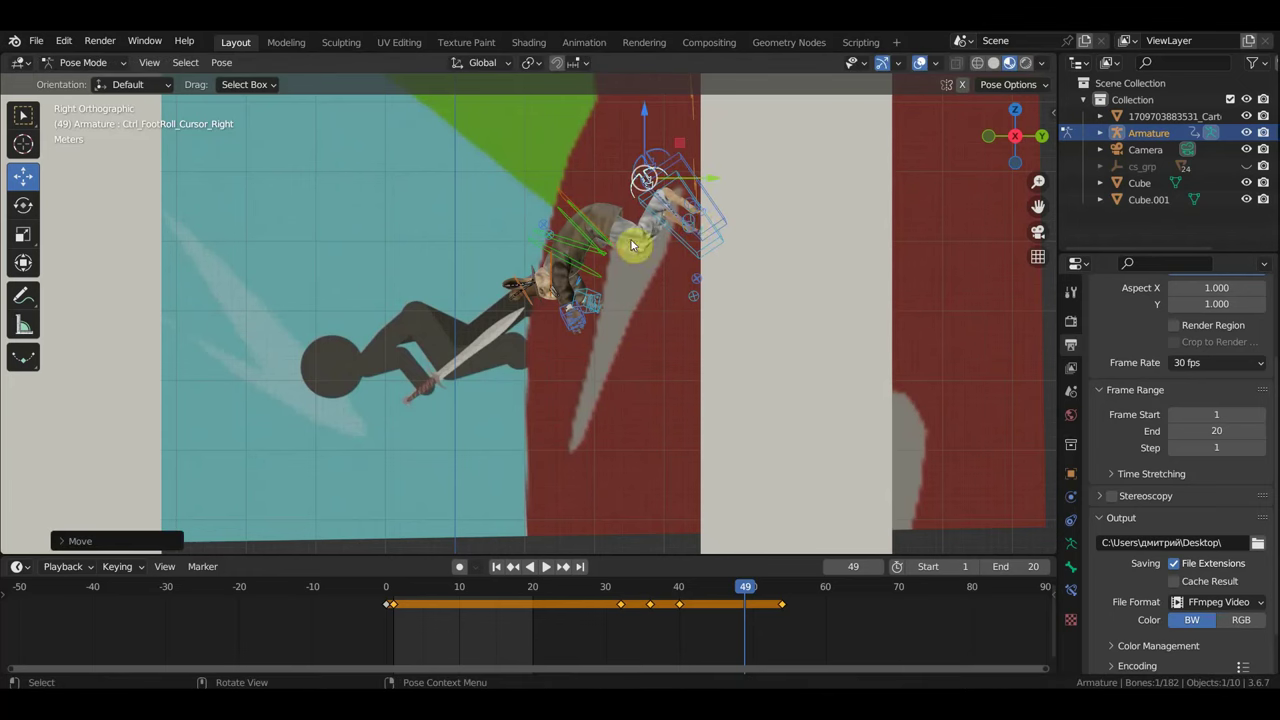
- Move both hand IK controls together to a new position
left_click(562, 195)
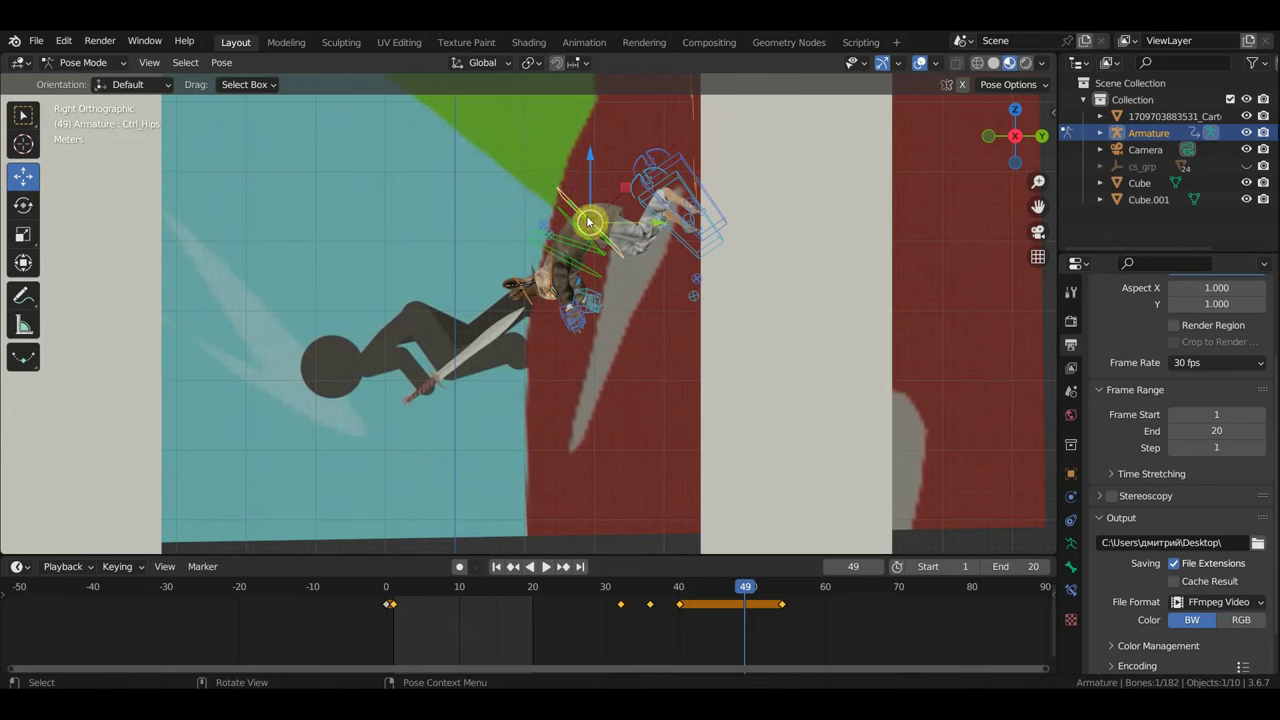
left_click(572, 314, "shift")
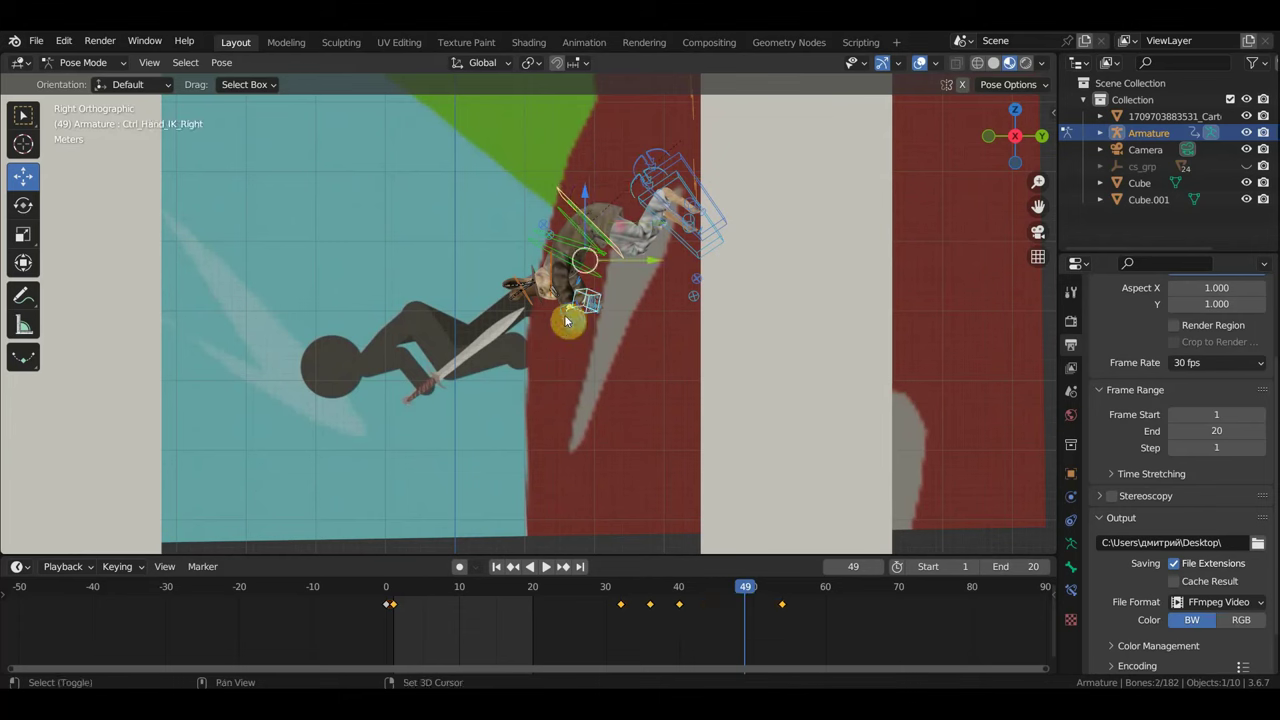
left_click(644, 301, "shift")
key("g")
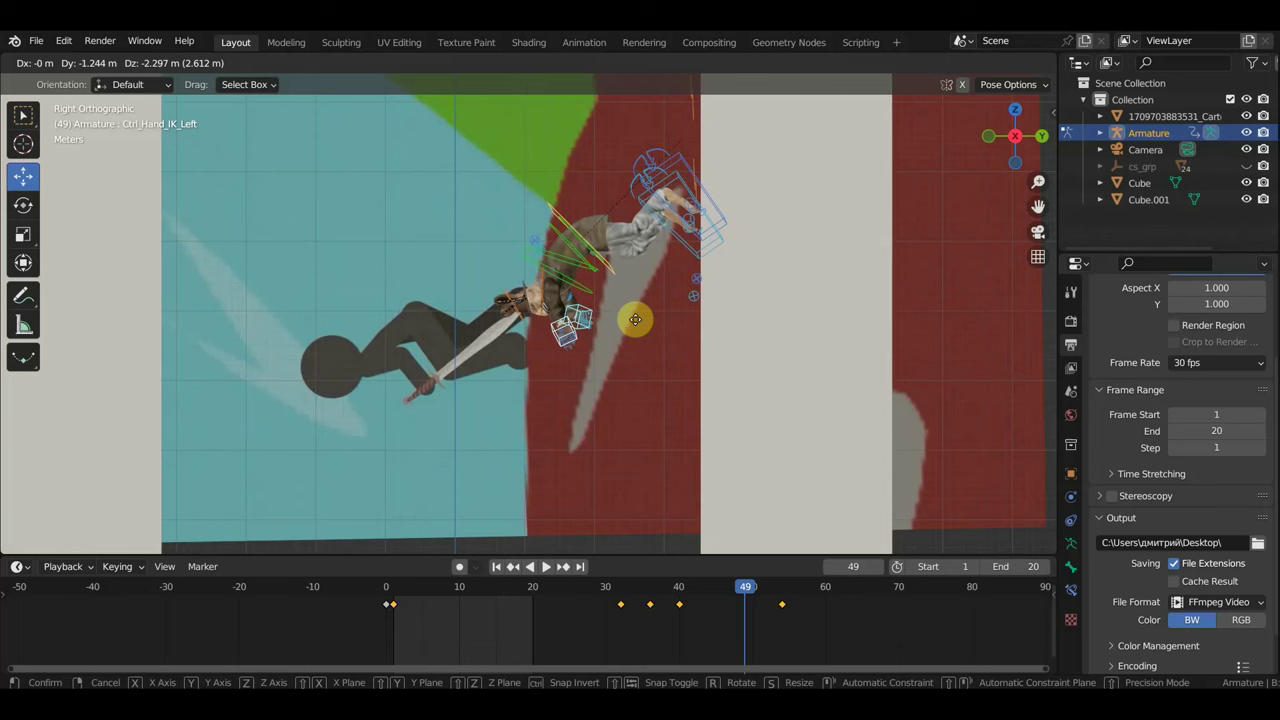
left_click(640, 315)
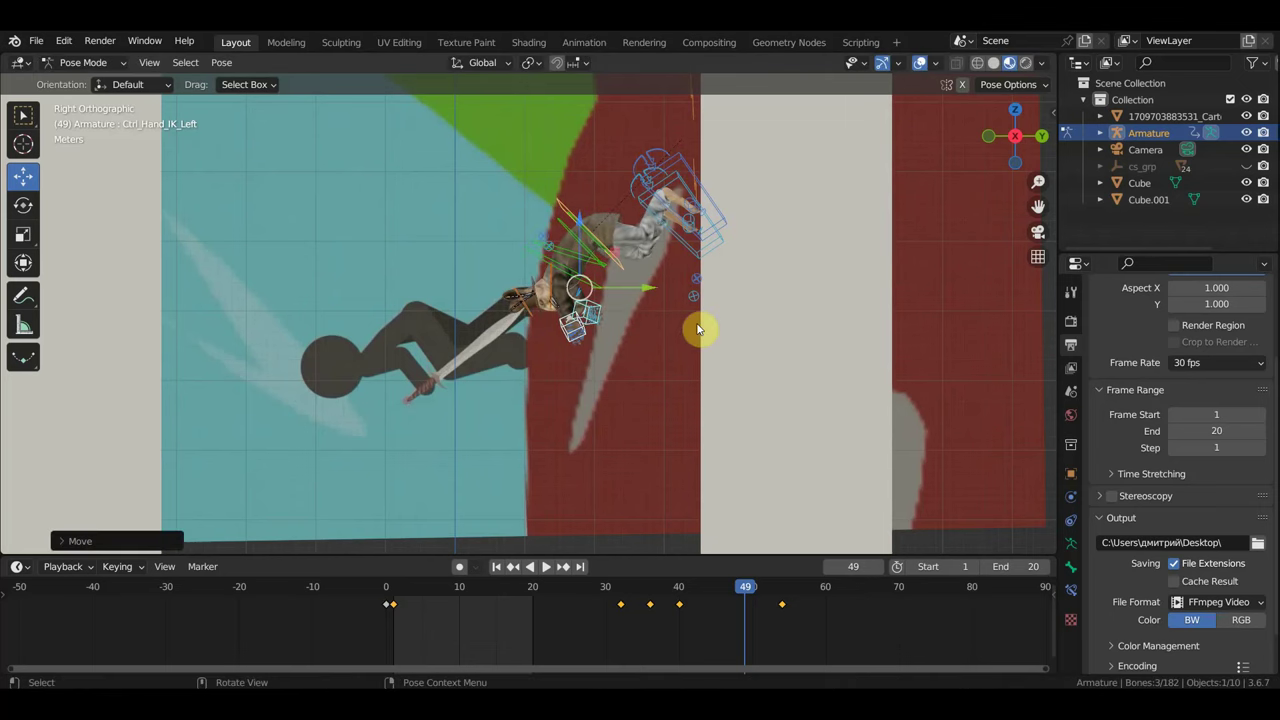
- Key location and rotation on all bones, then play and scrub to preview the pose
key("a")
key("i")
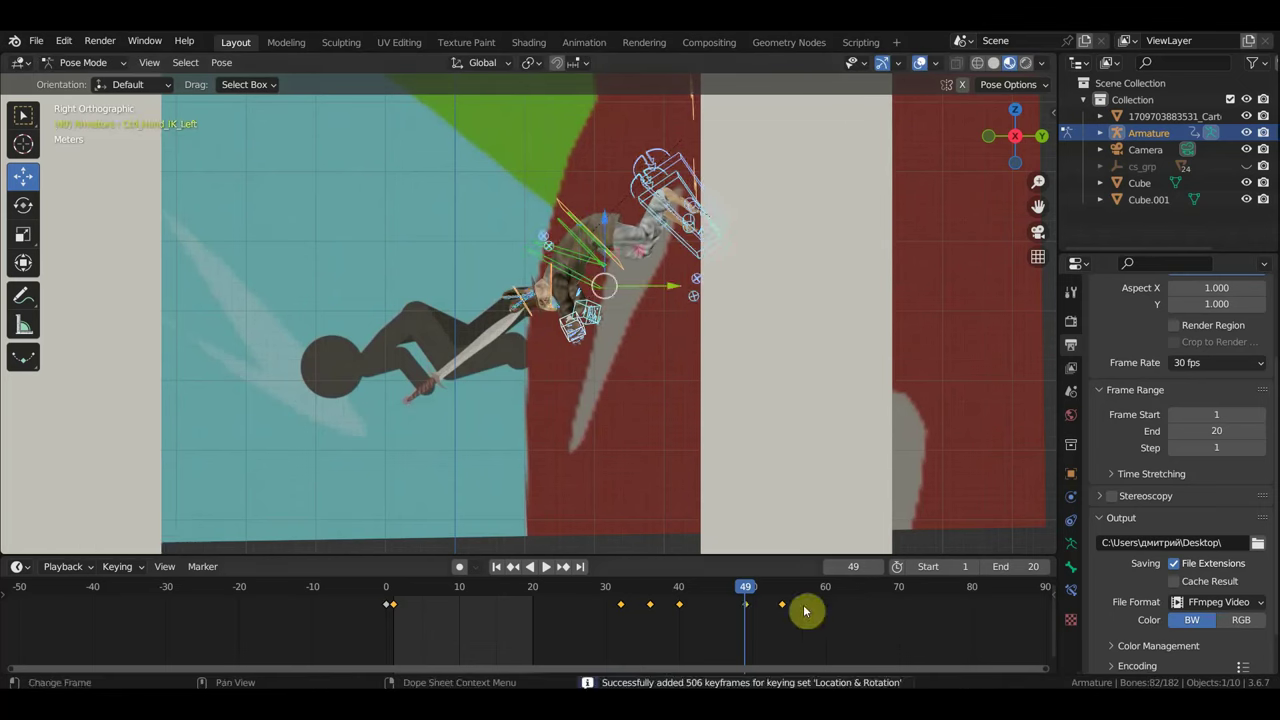
key("space")
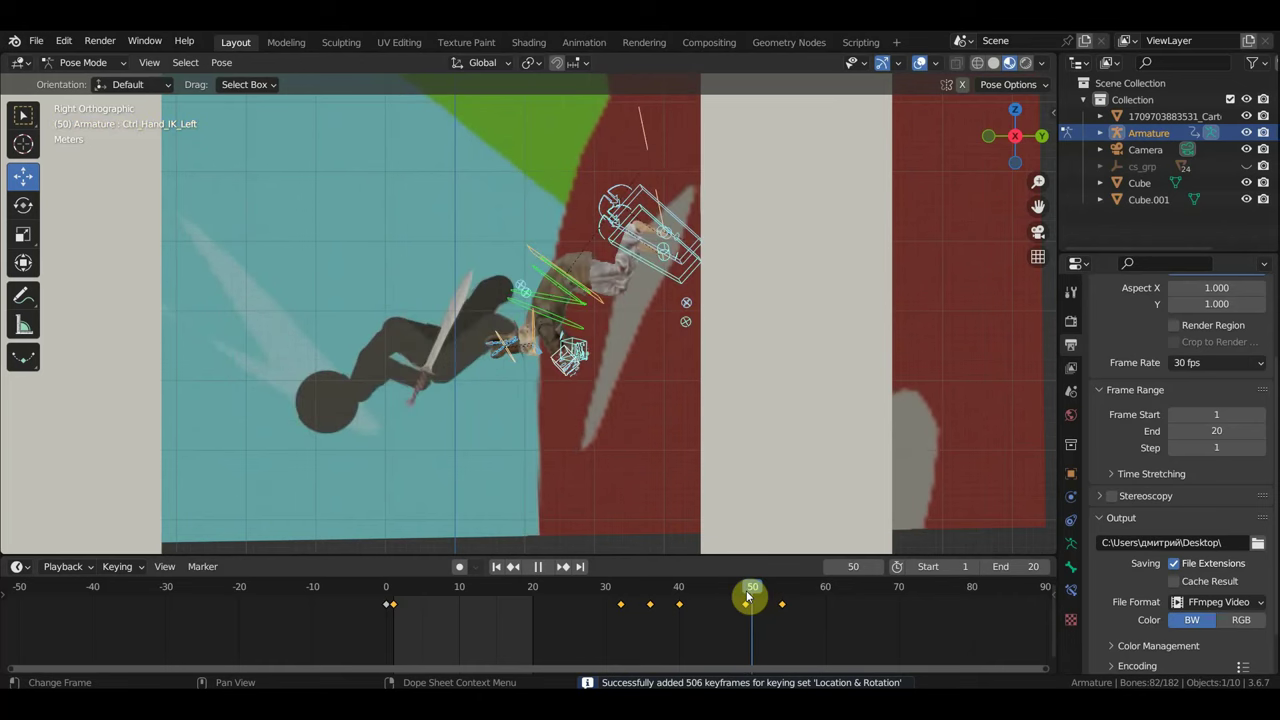
left_click_drag(745, 597, 701, 595)
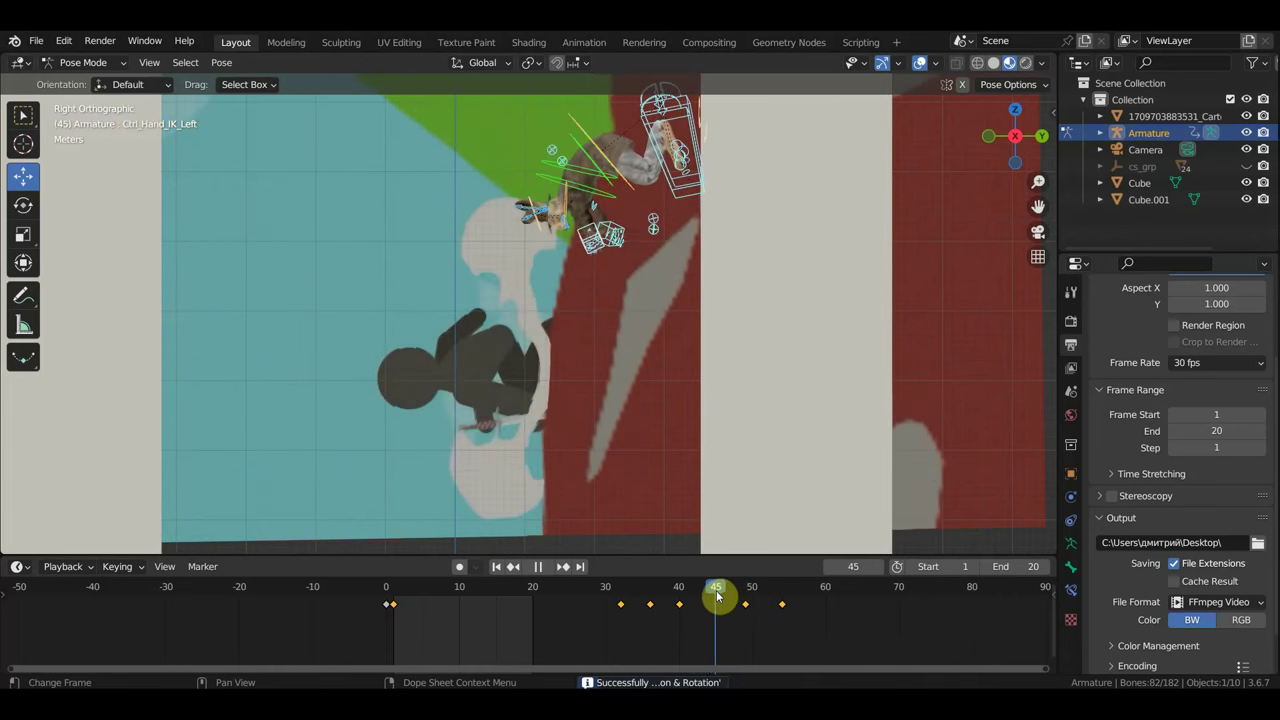
mouse_move(703, 595)
left_mouse_down()
mouse_move(757, 606)
mouse_move(742, 604)
left_mouse_up()
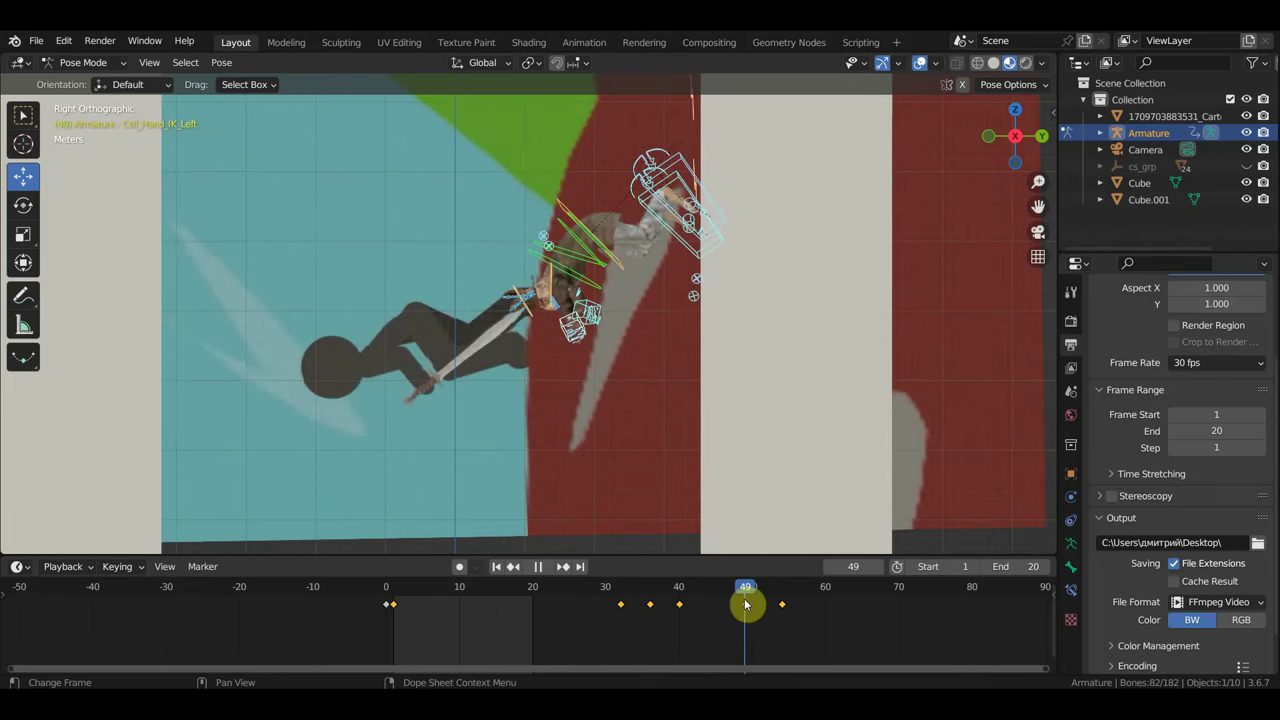
mouse_move(797, 443)
middle_mouse_down("shift")
mouse_move(777, 480)
mouse_move(792, 515)
middle_mouse_up("shift")
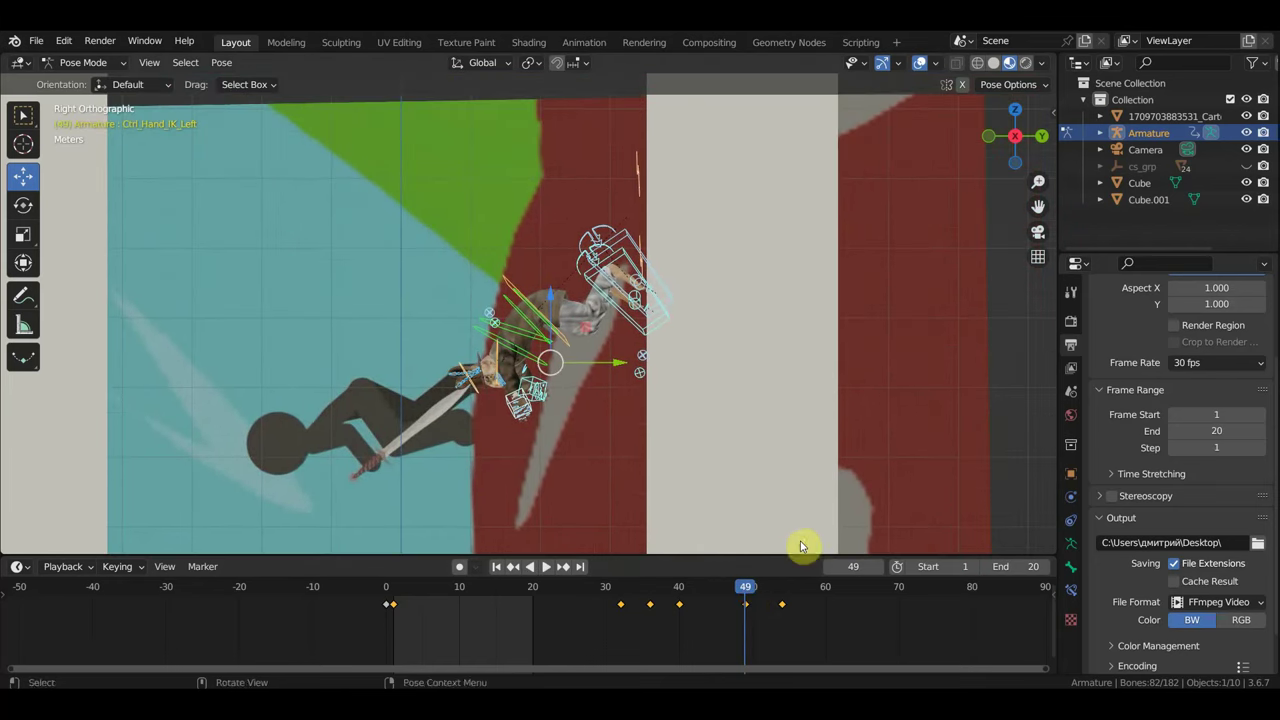
- Shift the frame-49 keys two frames later, to frame 51
left_click(749, 617)
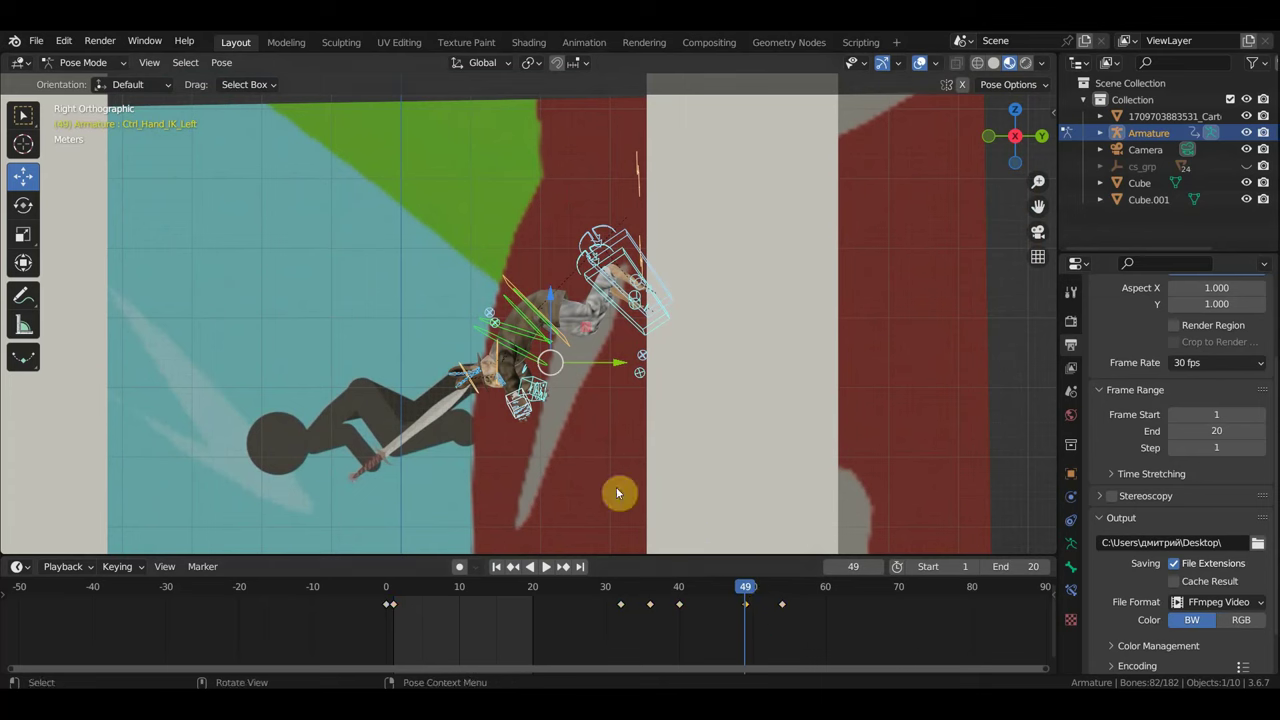
key("s")
left_click(556, 438)
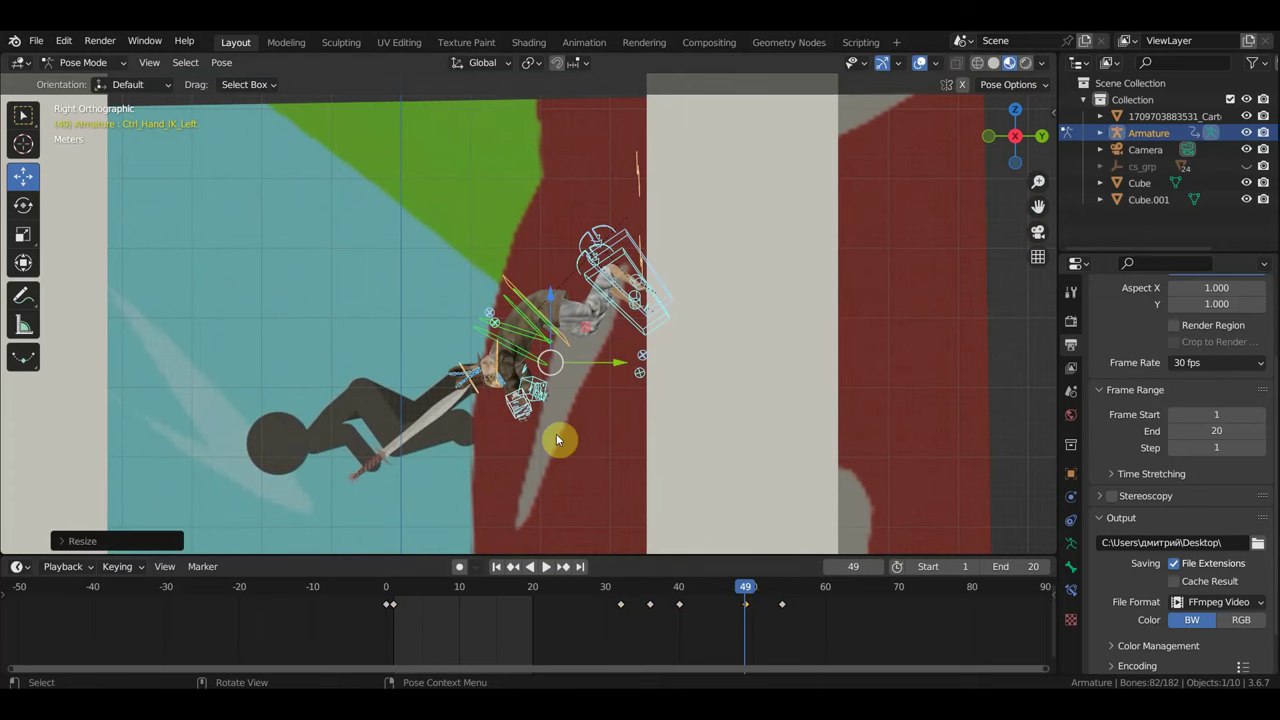
left_click_drag(763, 620, 739, 601)
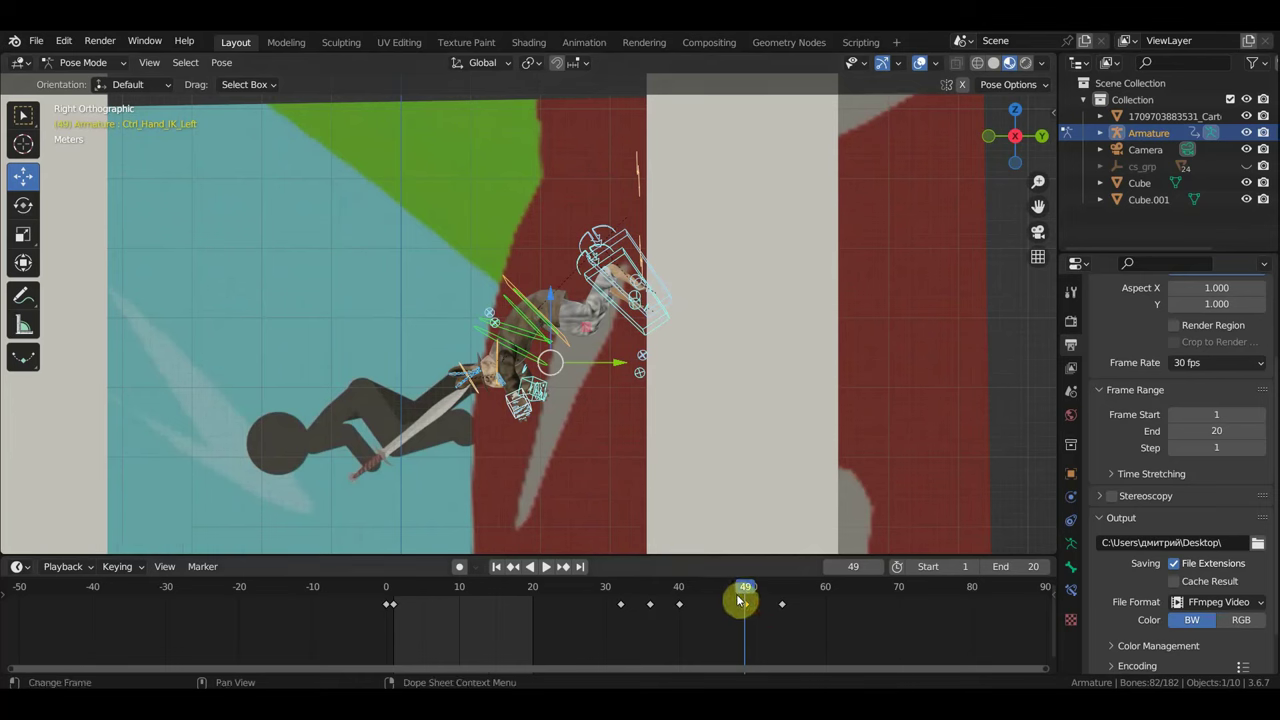
key("g")
right_click(757, 602)
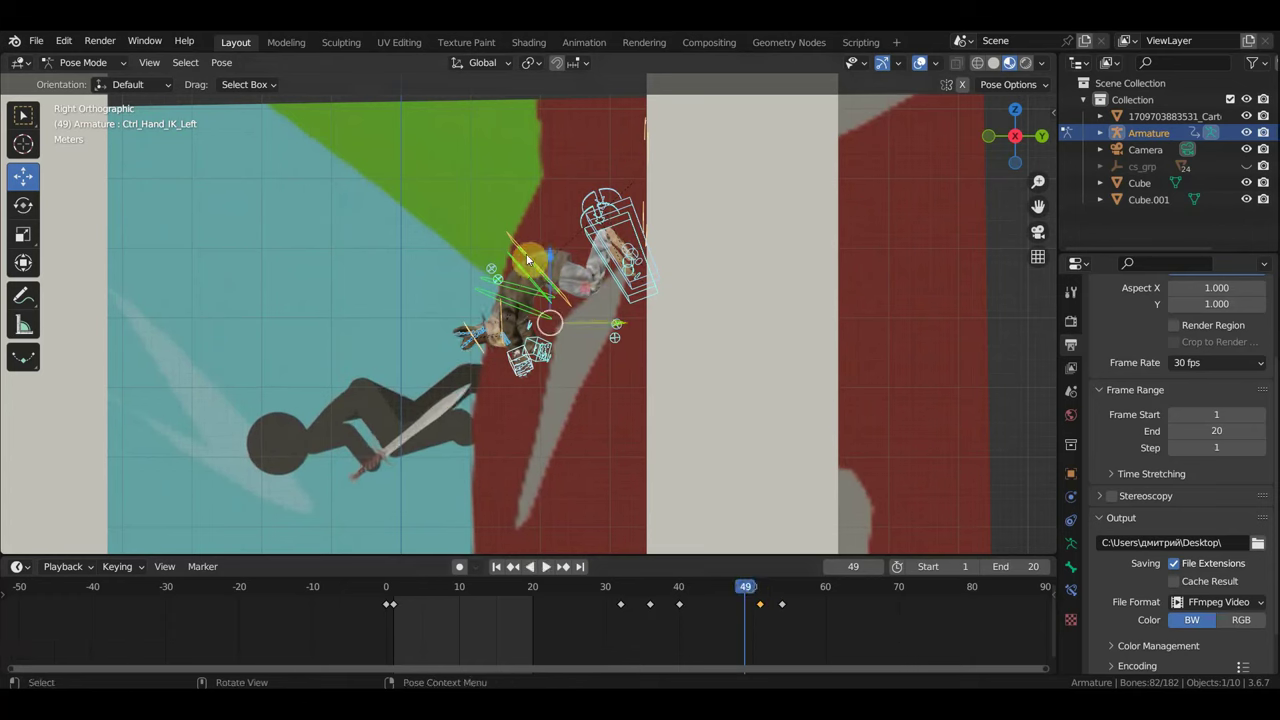
- Move the hips, then rotate and move the left foot IK control
left_click(512, 243)
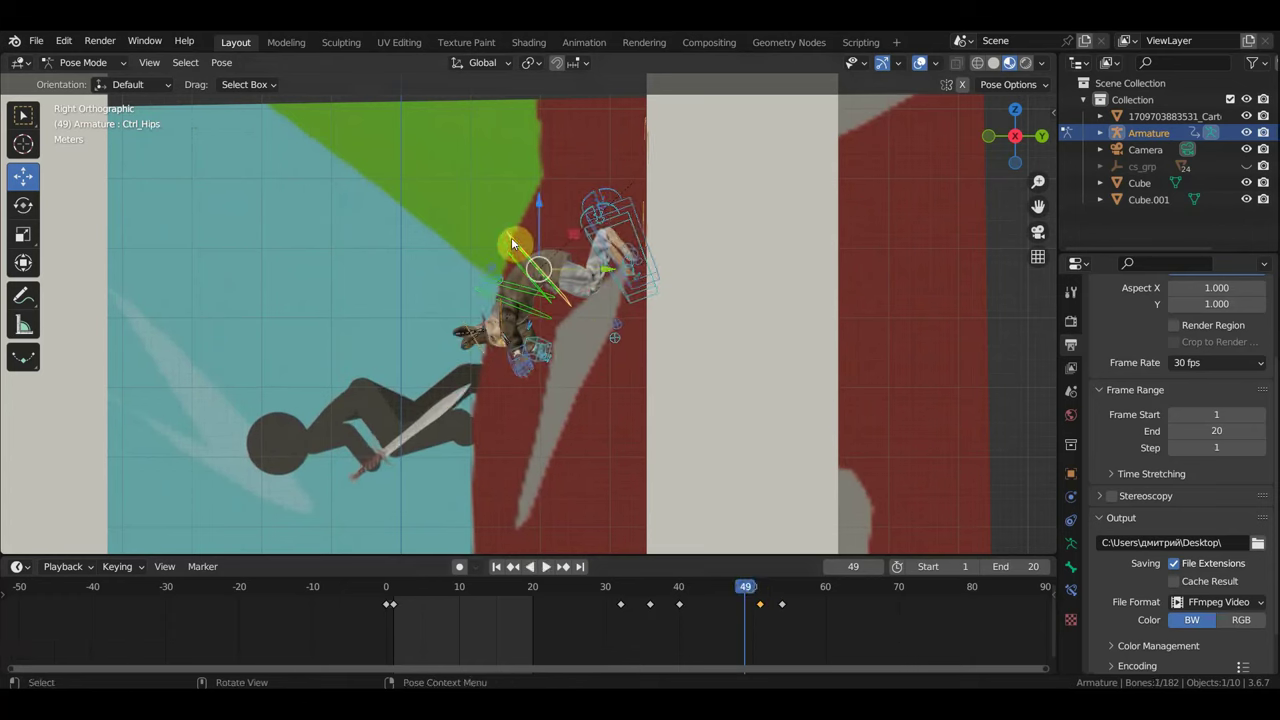
key("g")
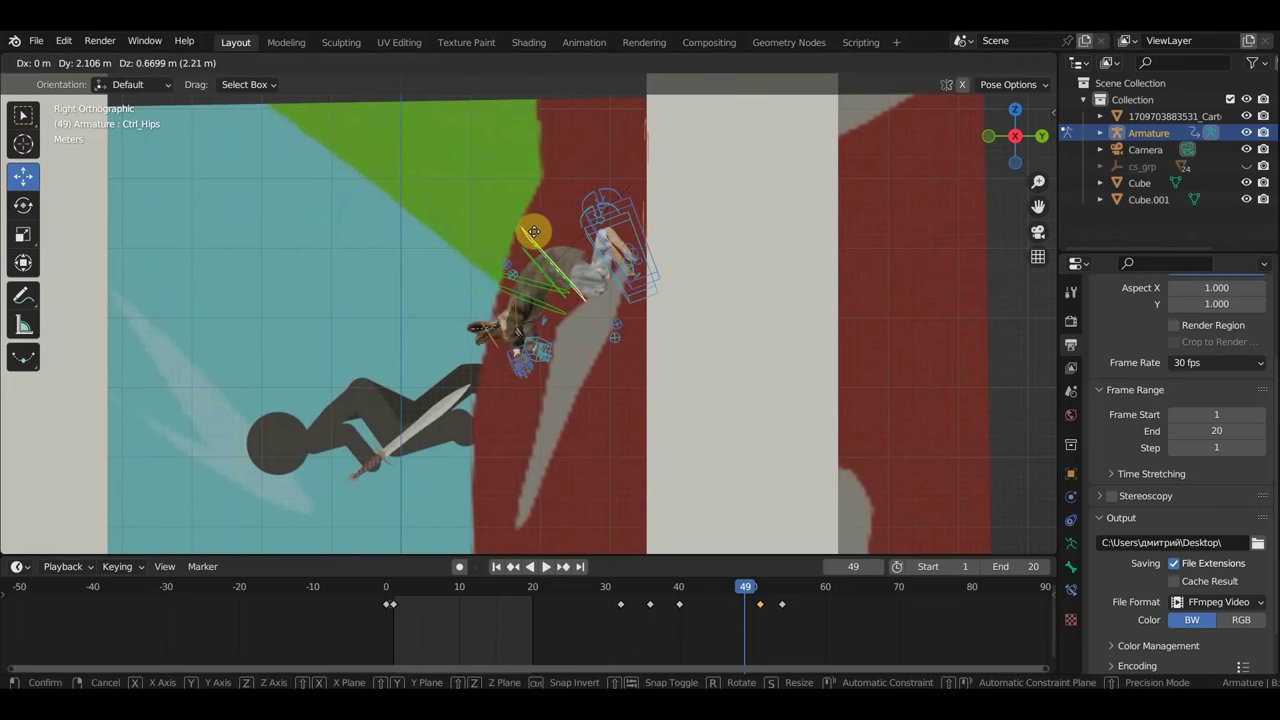
left_click(532, 228)
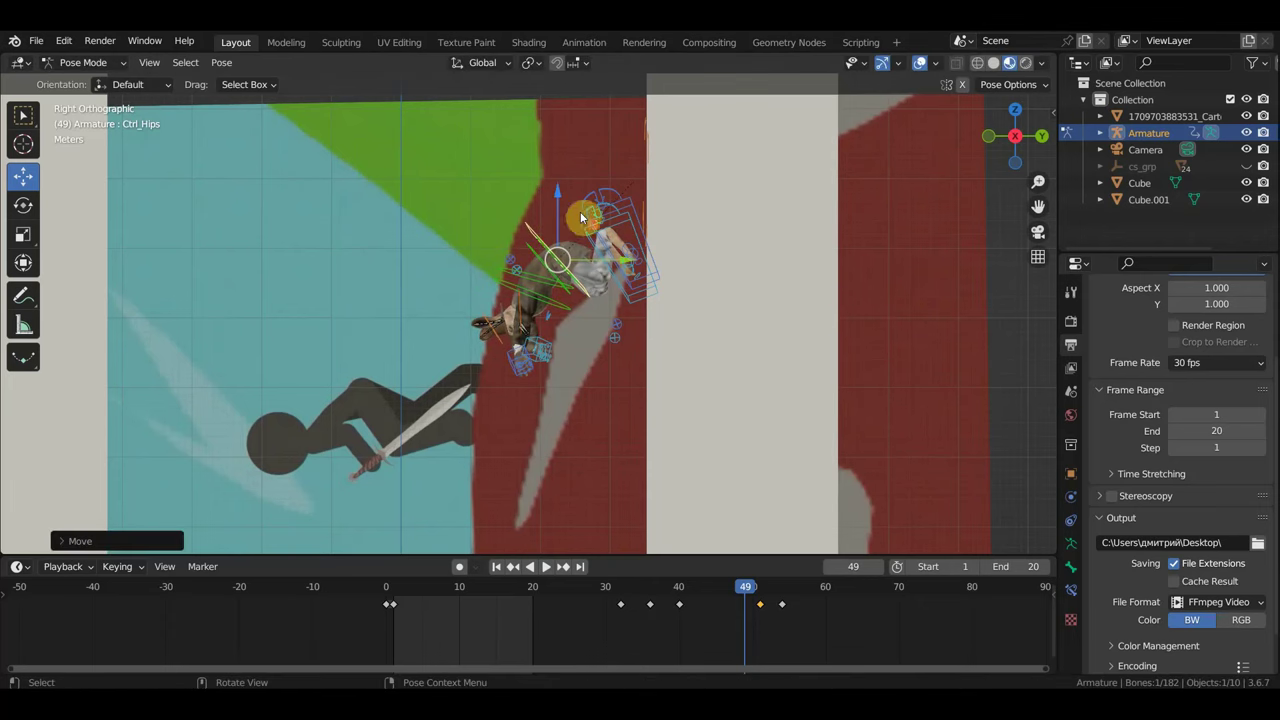
left_click(633, 207)
left_click(631, 204)
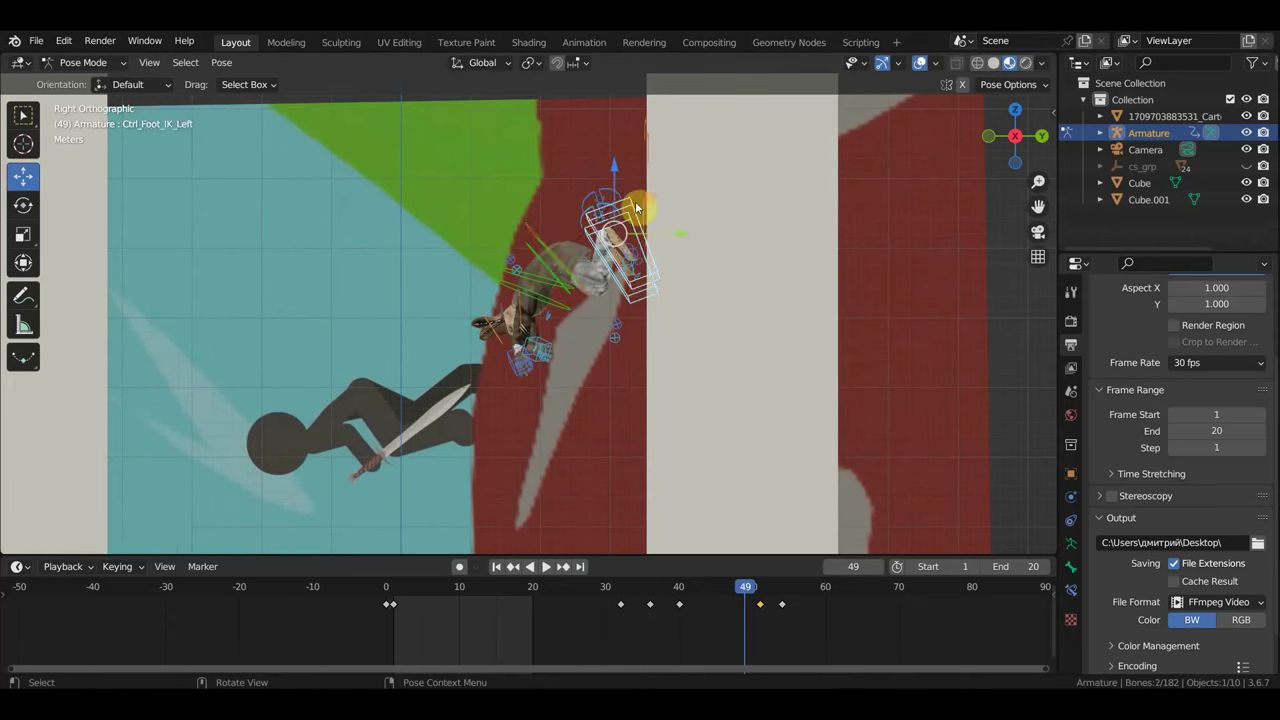
key("r")
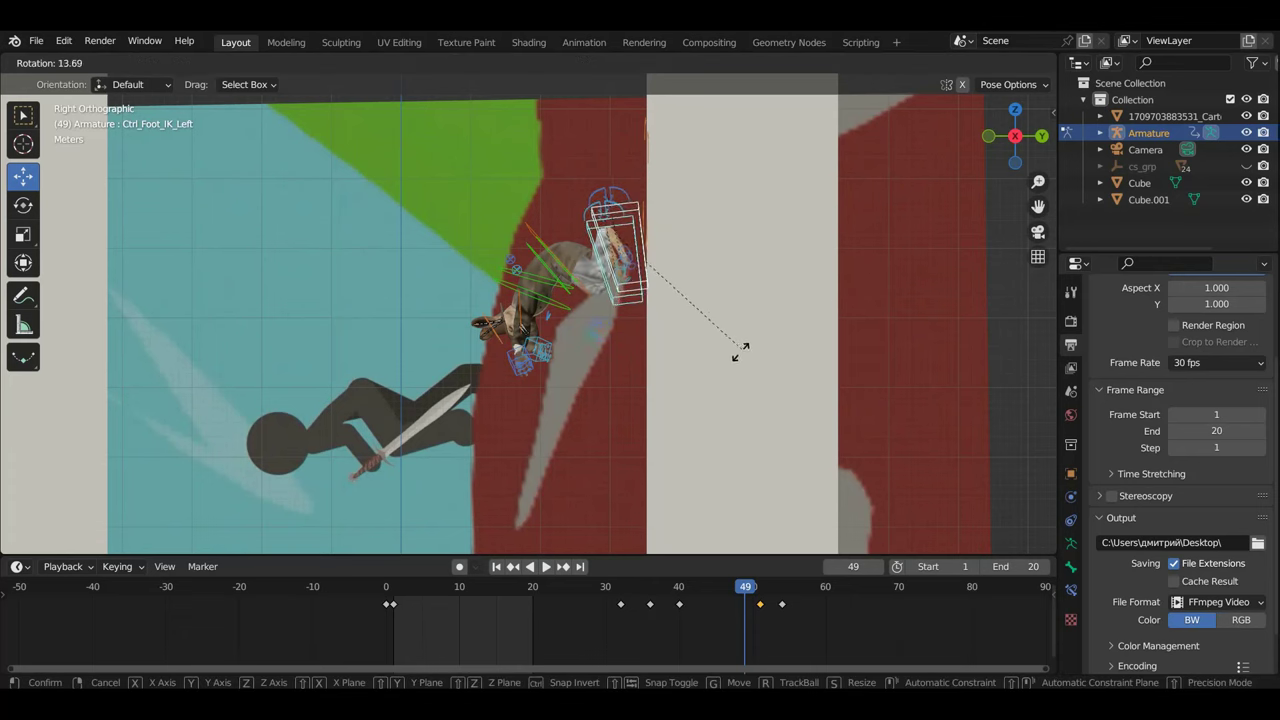
left_click(737, 356)
key("g")
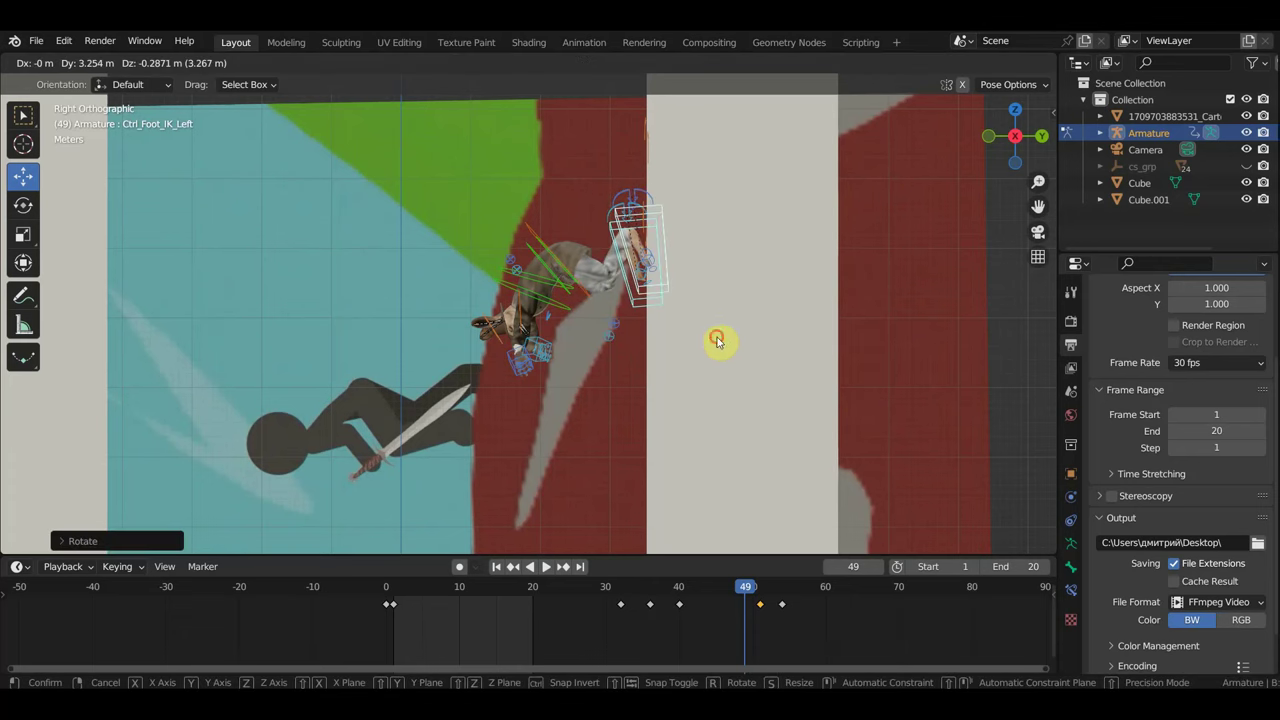
left_click(717, 341)
- Shift the hips again and reposition the left and right hand IK controls
left_click(530, 229)
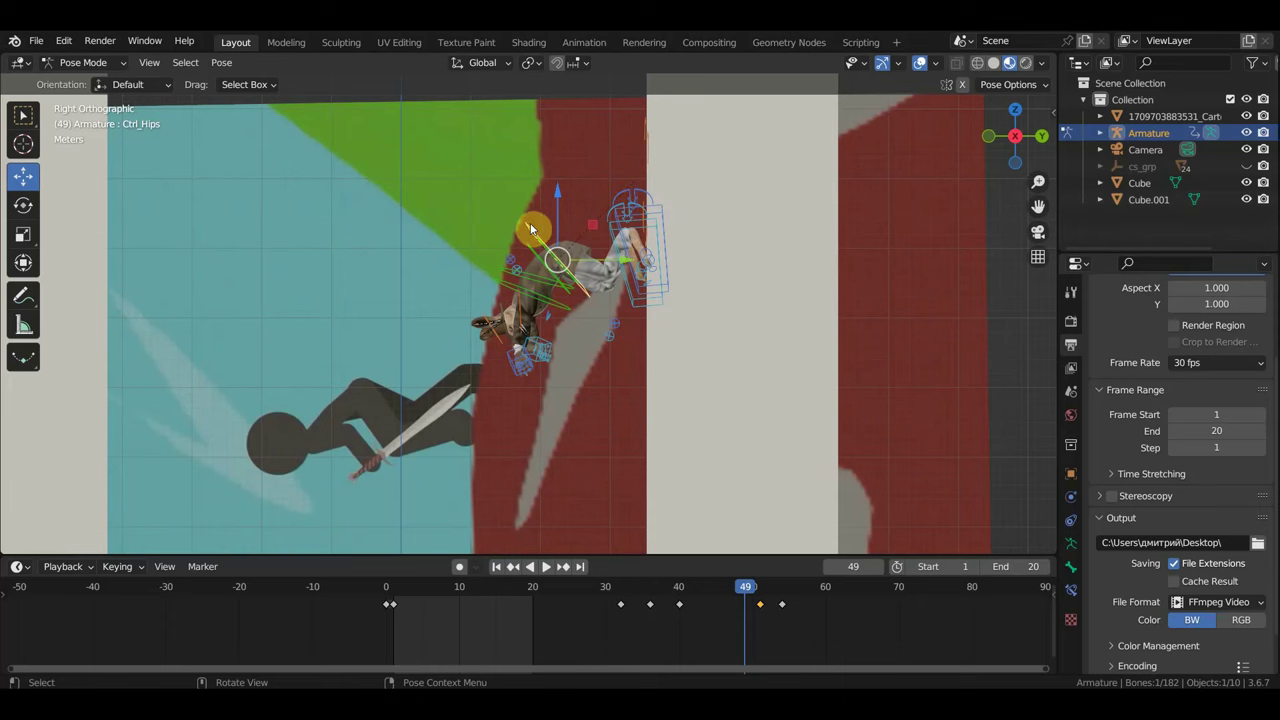
key("g")
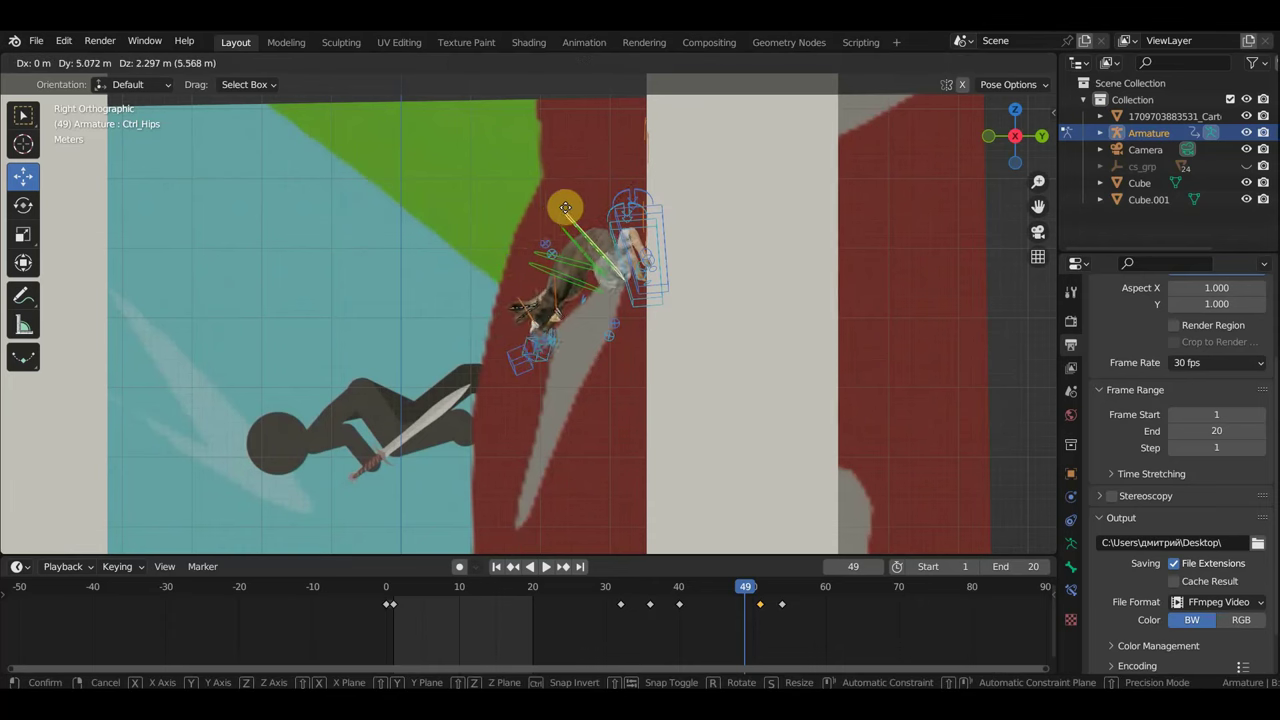
left_click(566, 212)
left_click(522, 360)
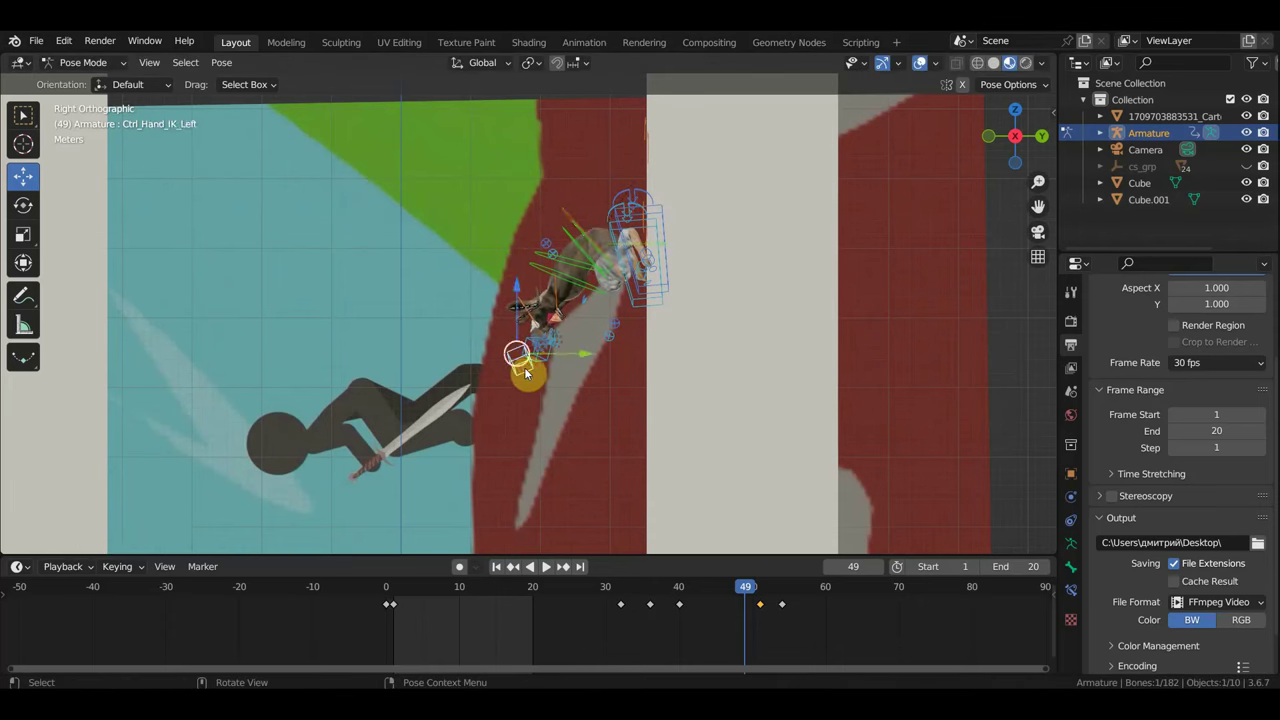
key("g")
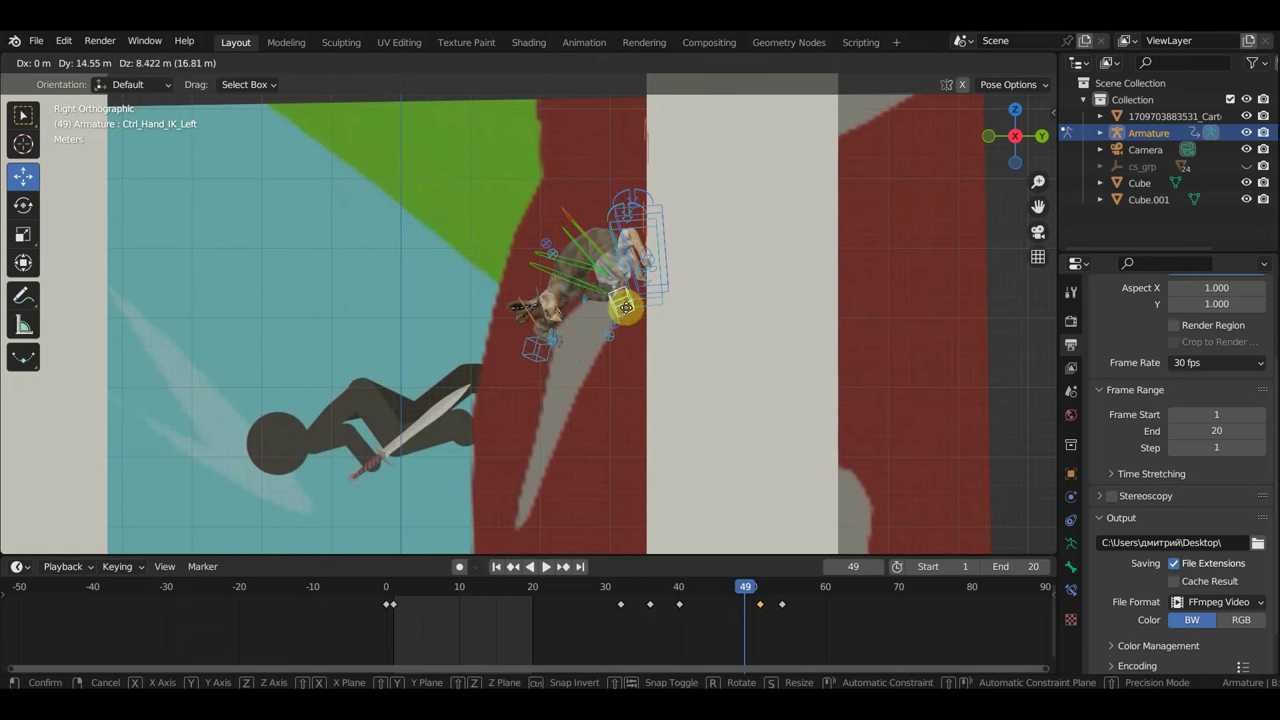
left_click(582, 326)
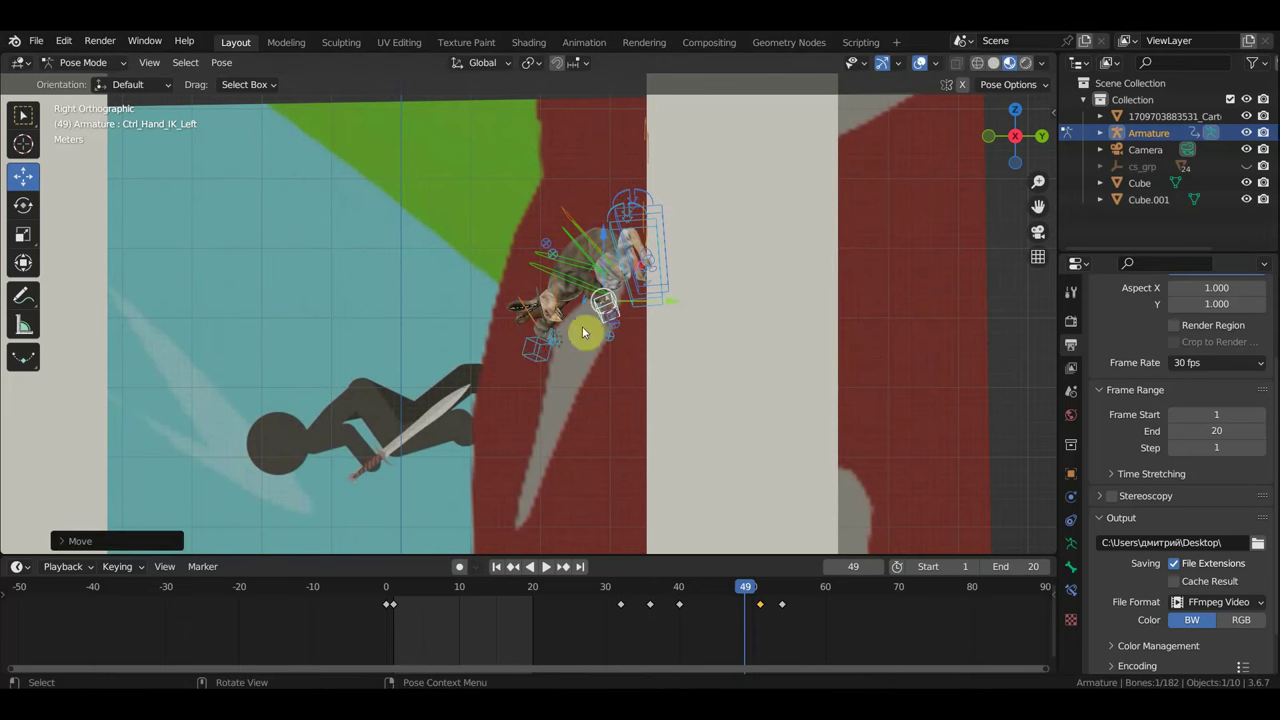
left_click(538, 357)
key("g")
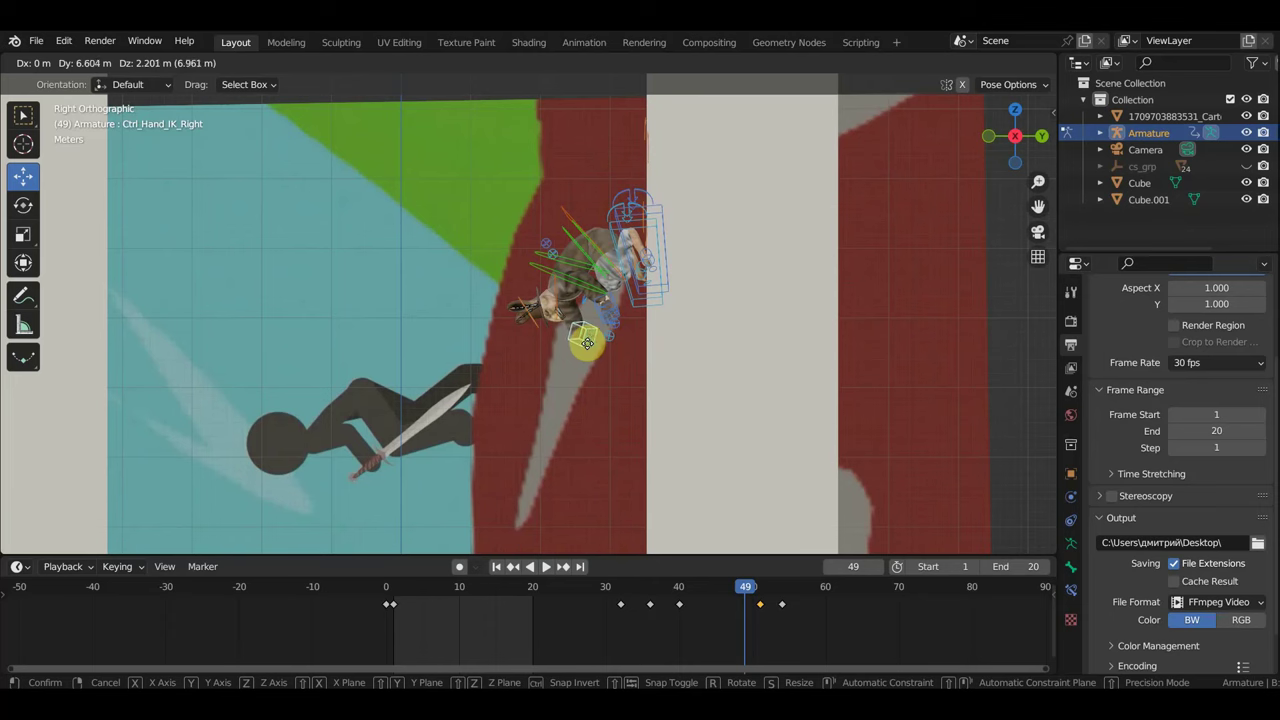
left_click(573, 327)
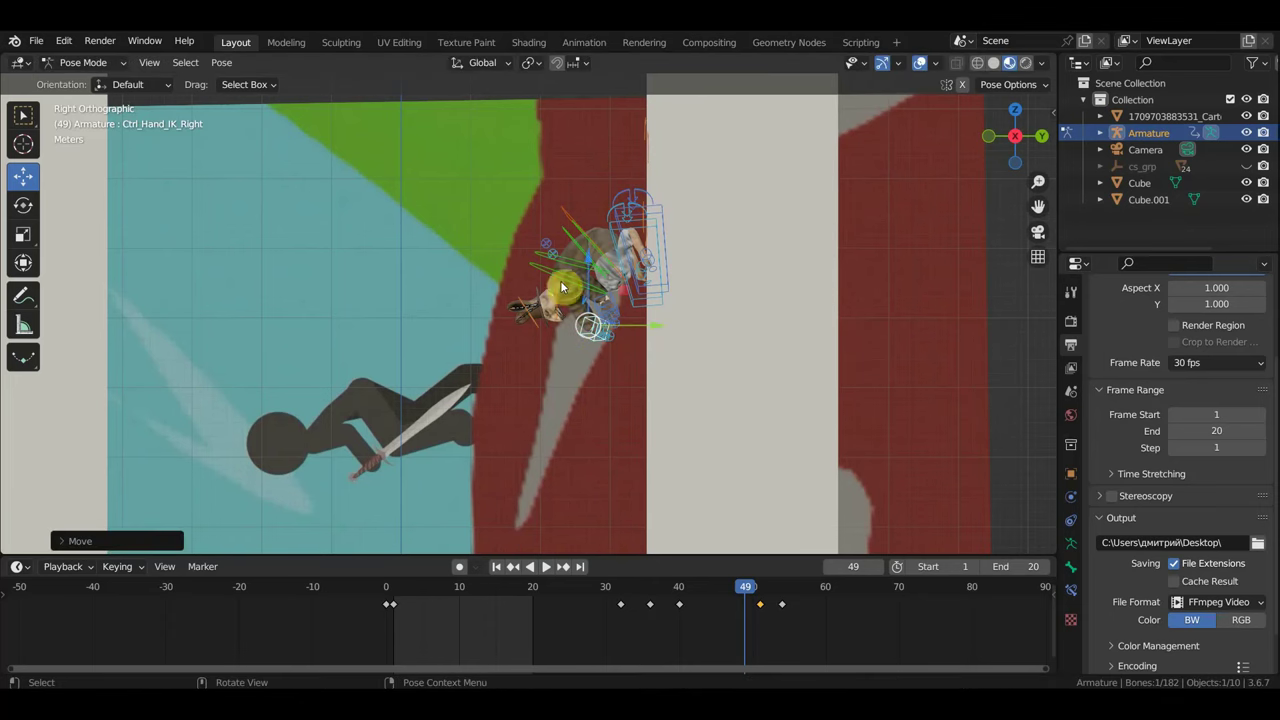
- Rotate the Ctrl_Spine1 and Ctrl_Spine2 torso controls, then move and rotate Ctrl_Hips
left_click(592, 322)
key("r")
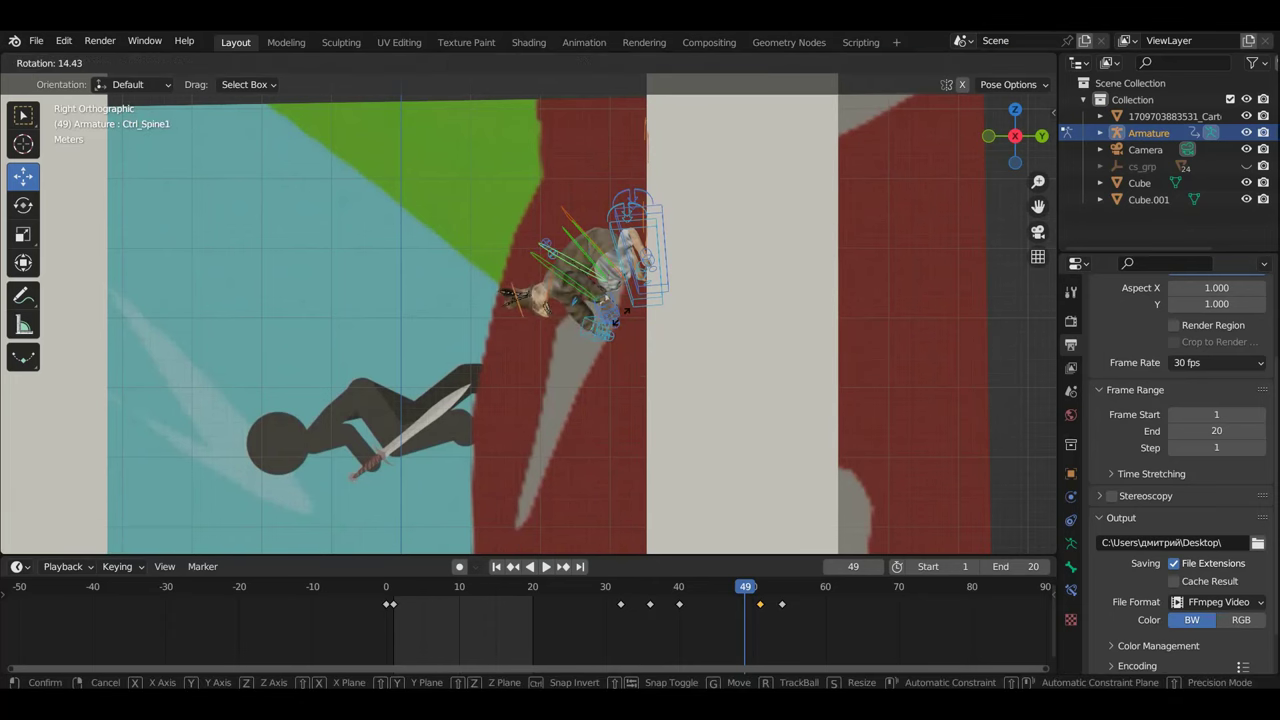
left_click(541, 276)
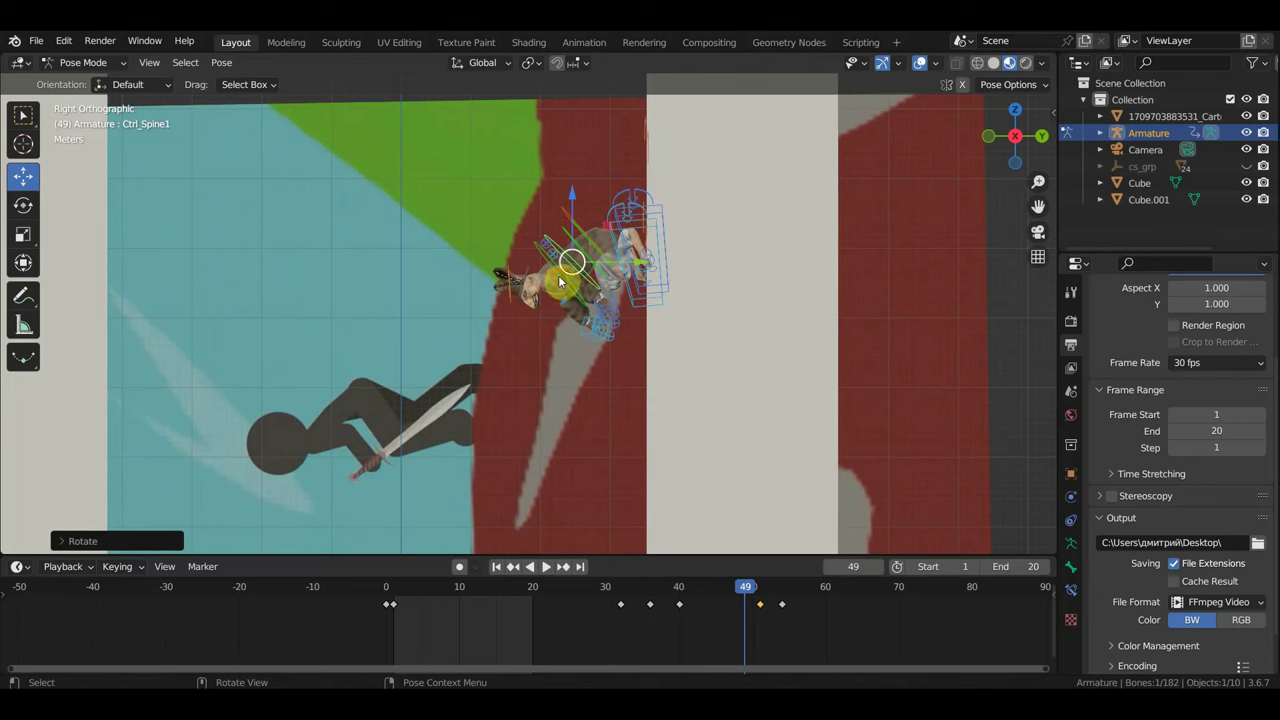
left_click(562, 288)
key("r")
left_click(585, 312)
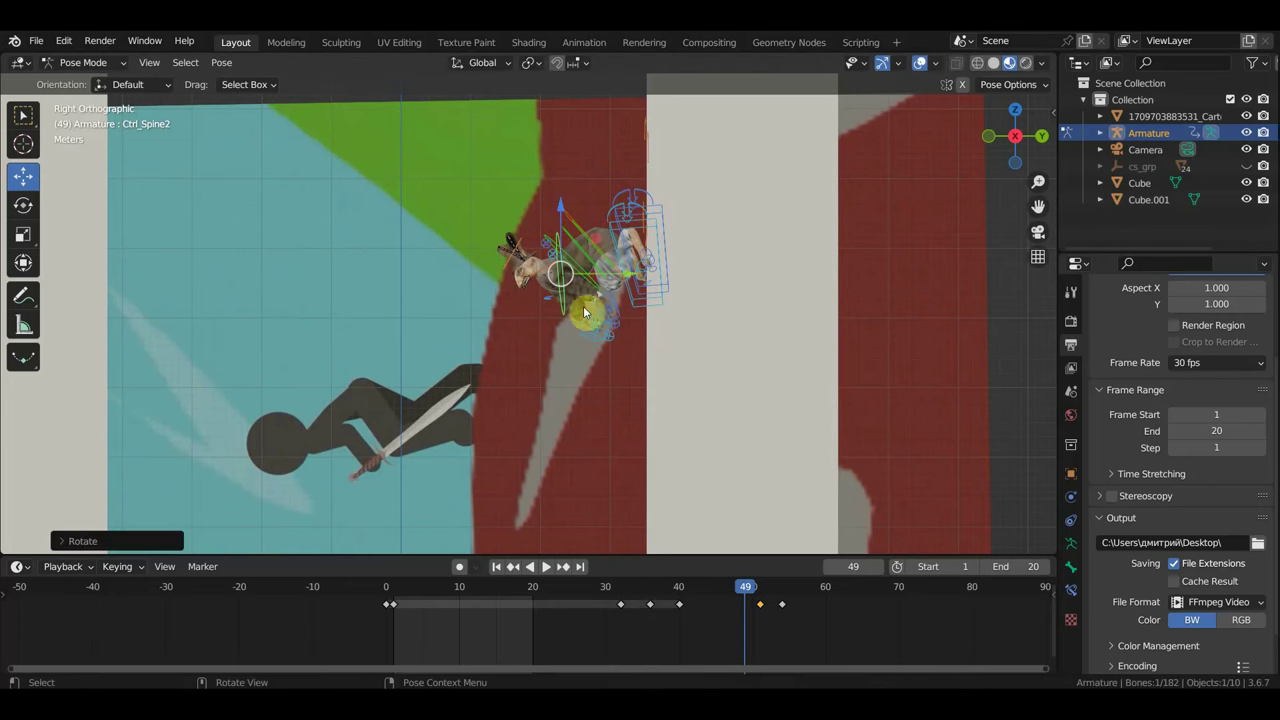
left_click(568, 218)
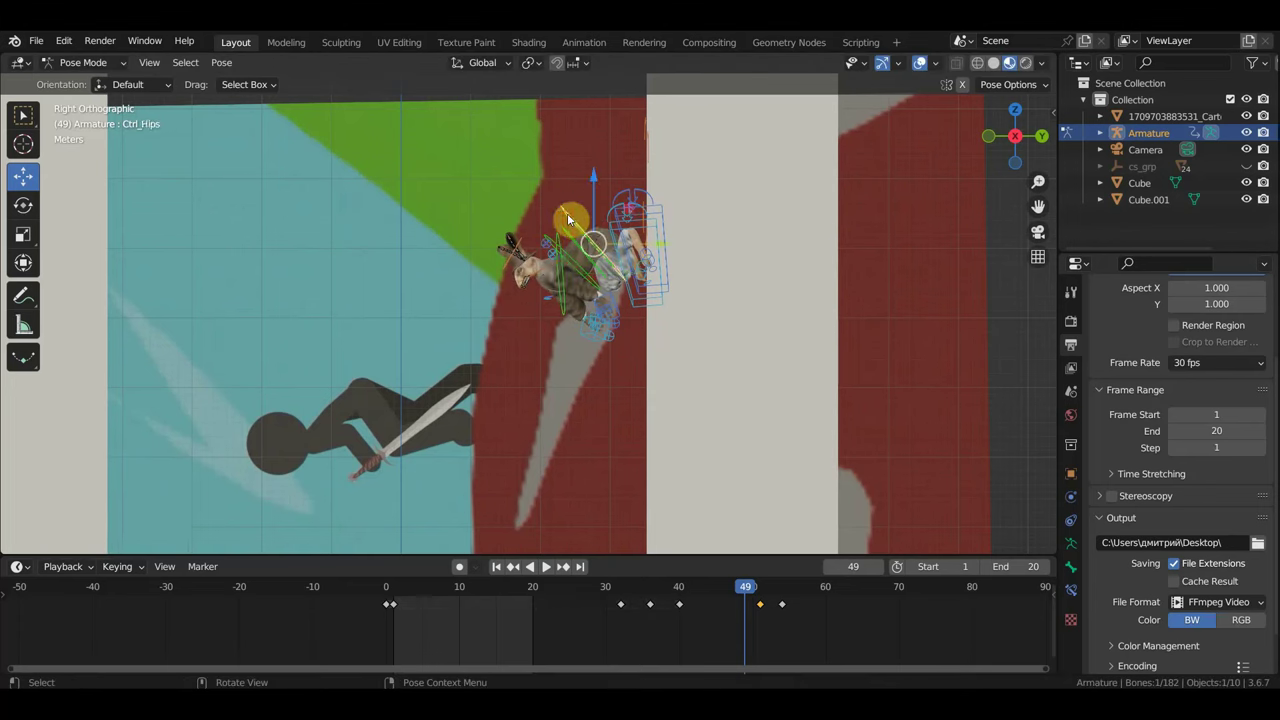
key("g")
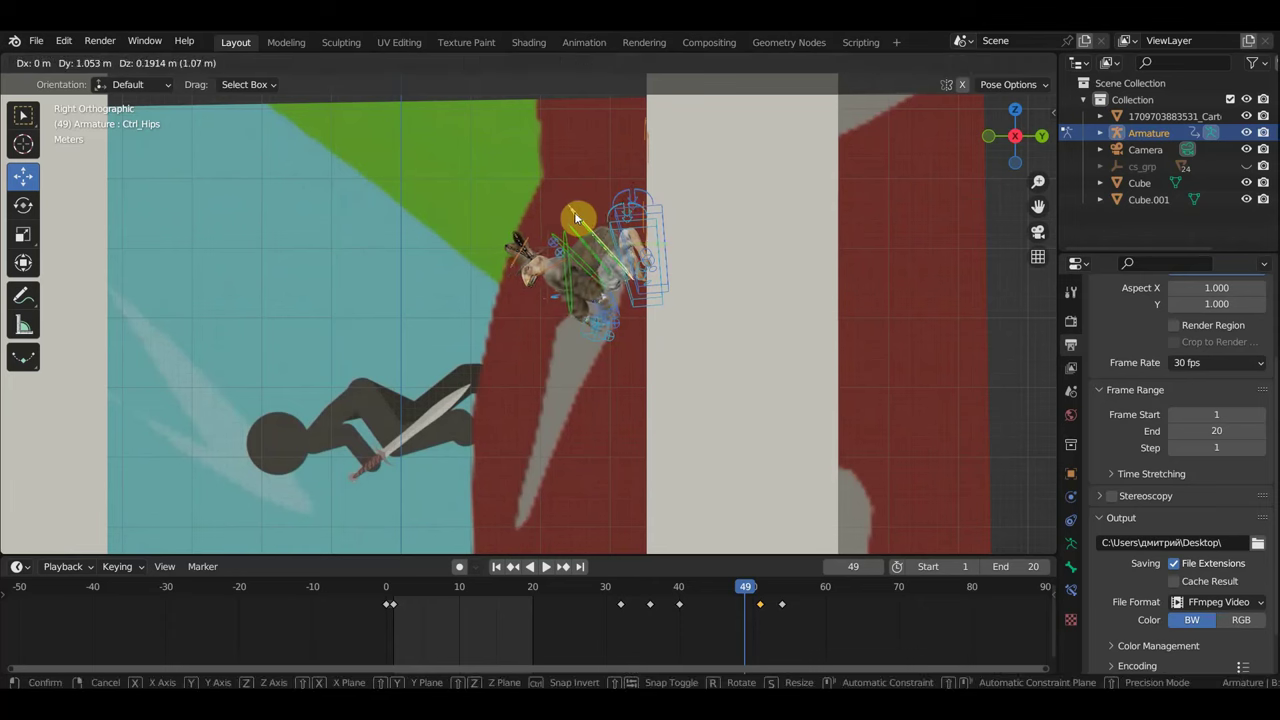
left_click(575, 217)
key("r")
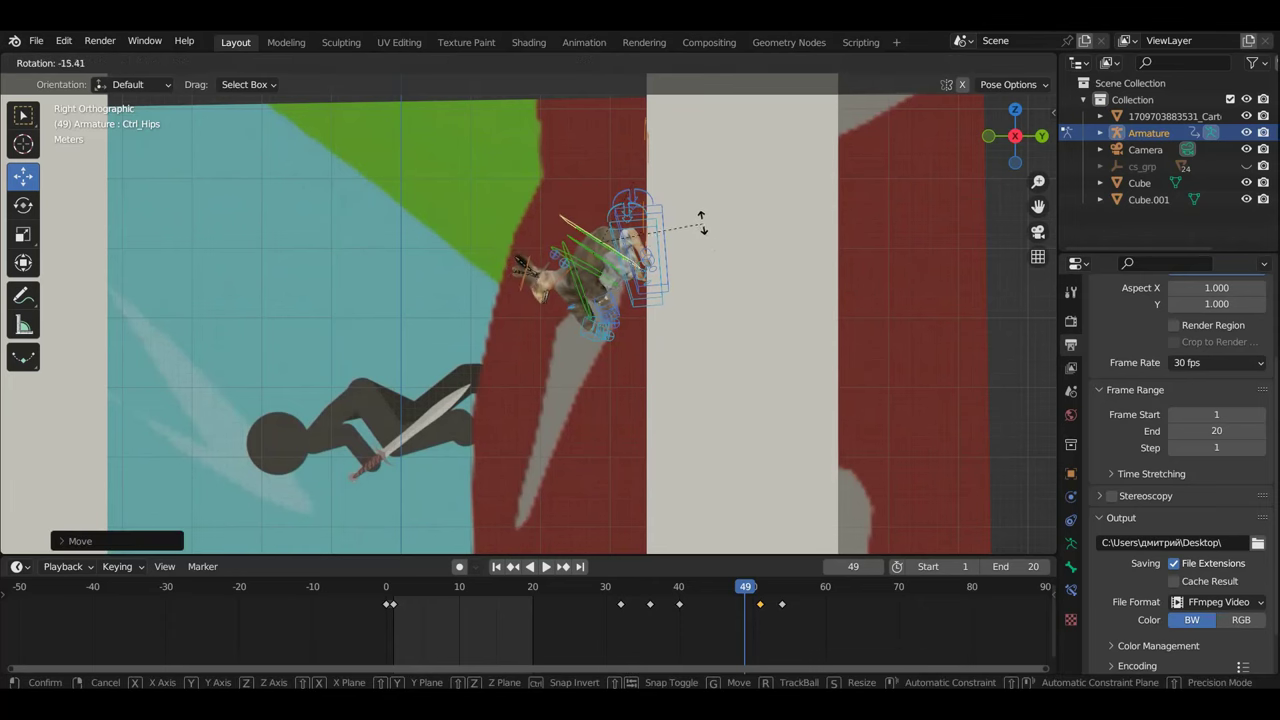
left_click(646, 310)
- Adjust both hand IK controls and key location and rotation on all bones at frame 49
left_click(582, 332)
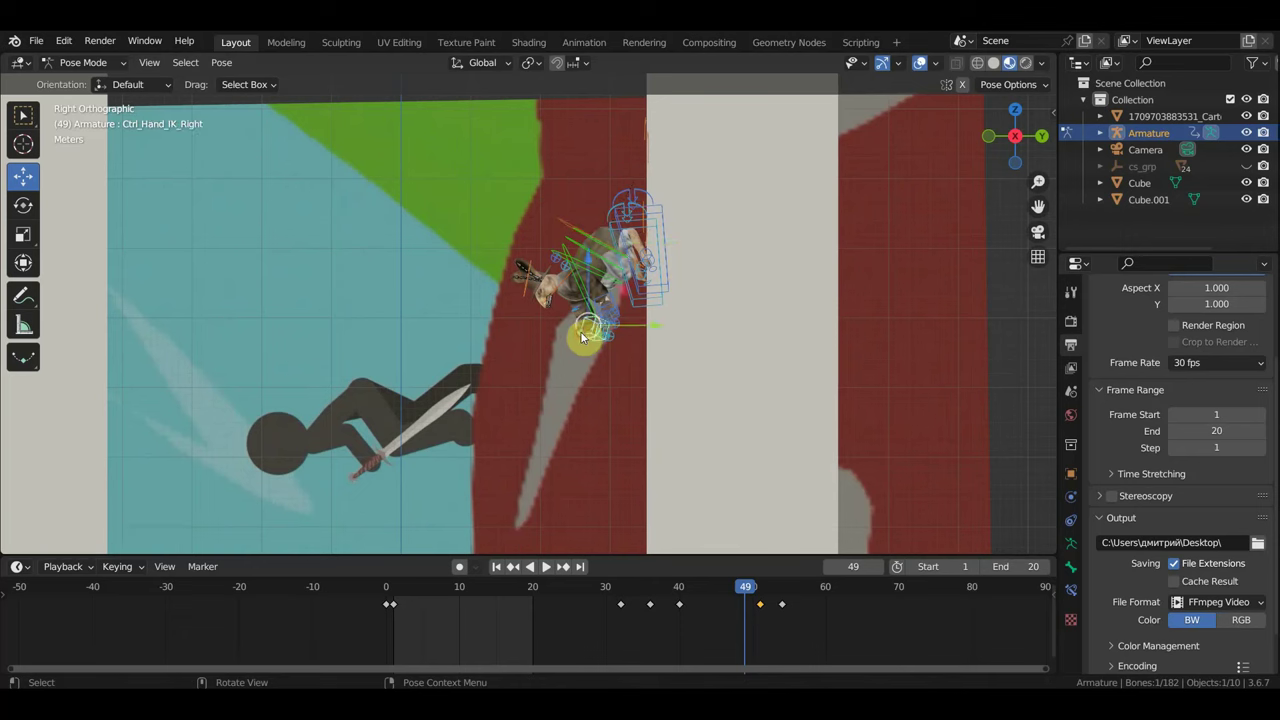
key("g")
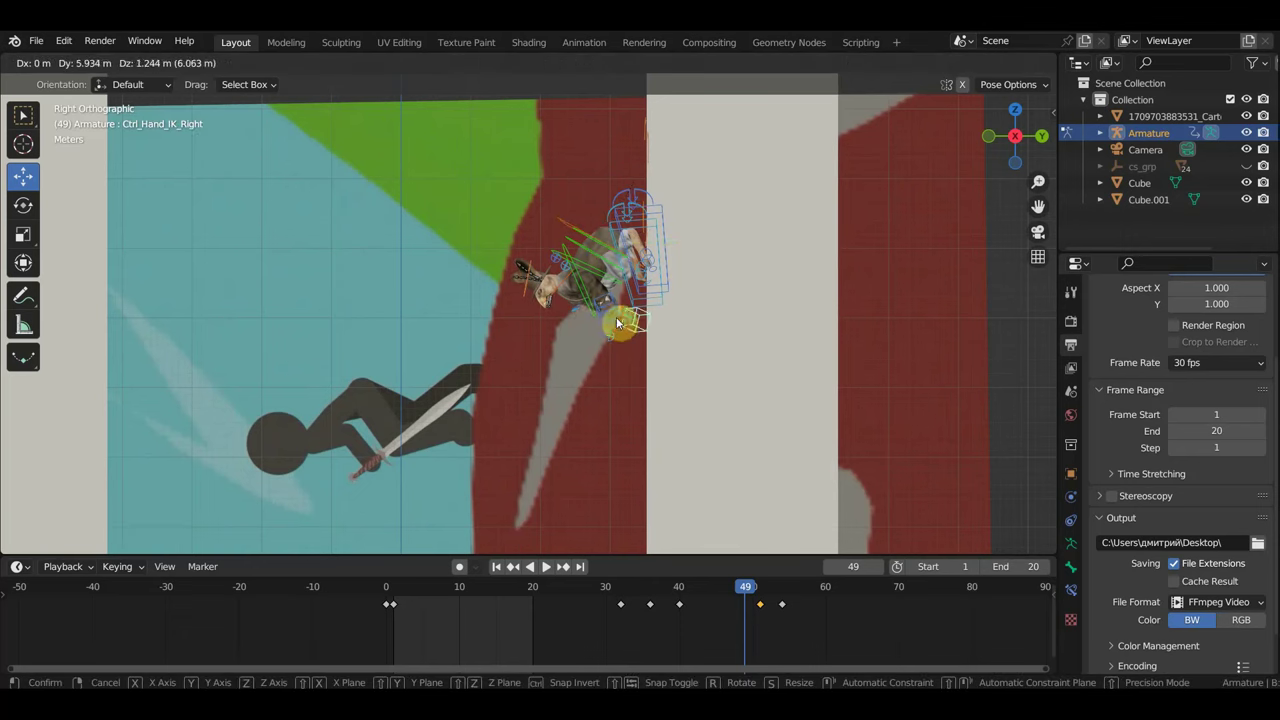
left_click(601, 307)
left_click(603, 305)
key("g")
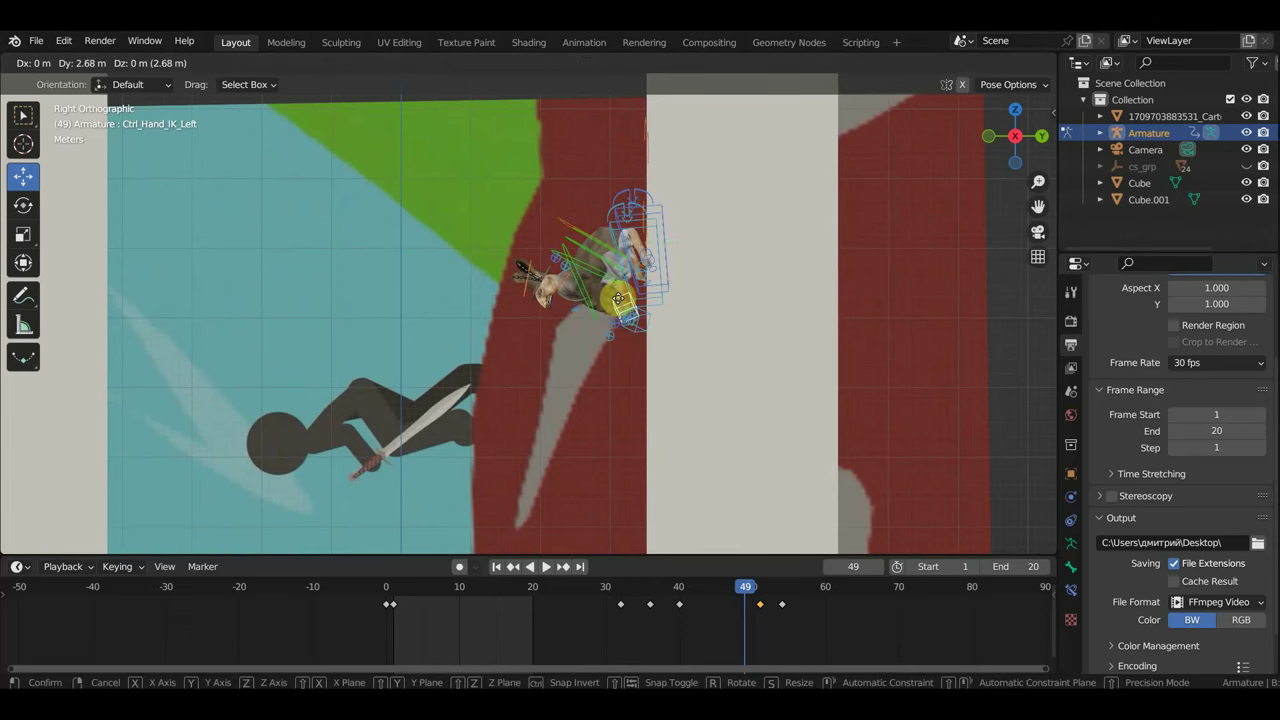
left_click(630, 300)
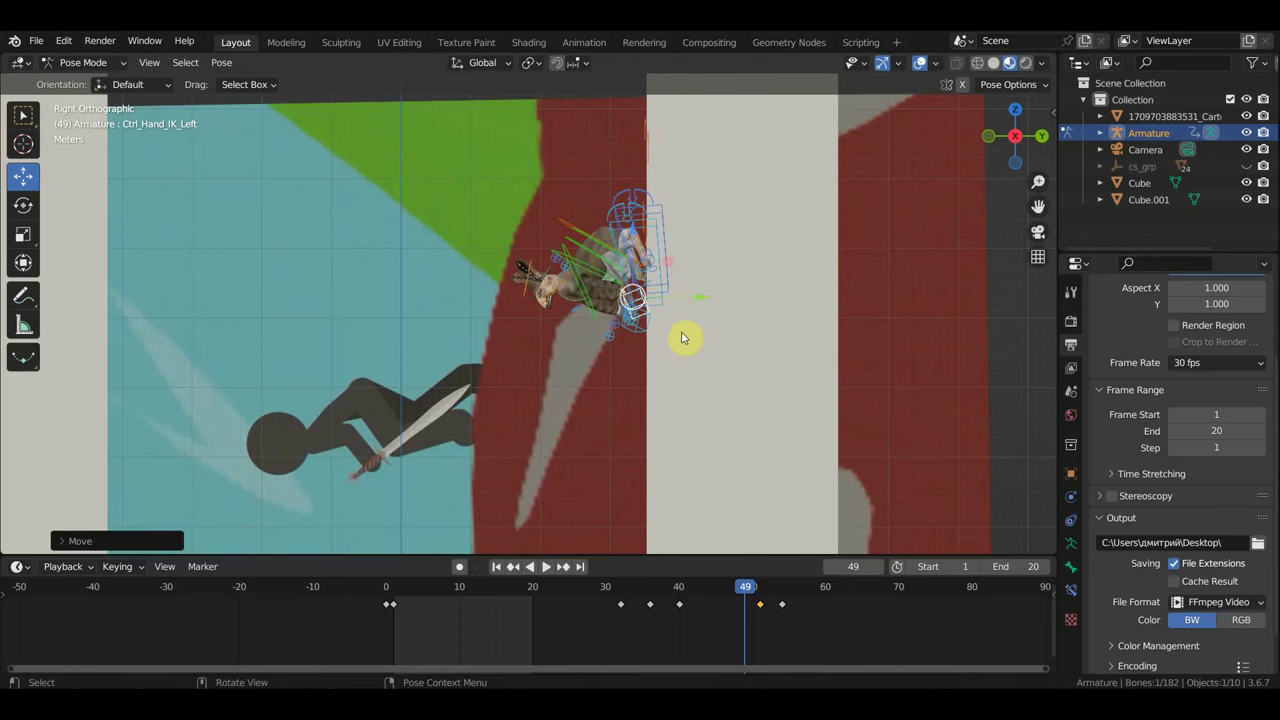
key("a")
key("i")
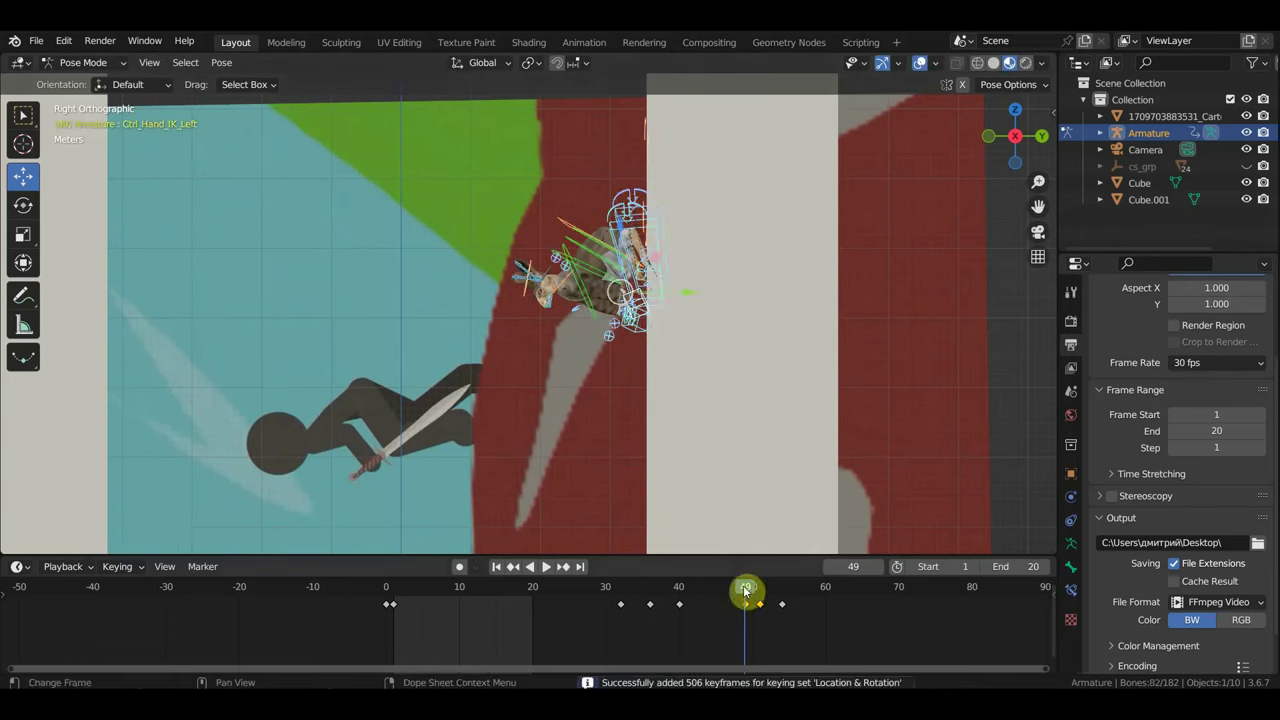
- Preview the motion, go to frame 53, and raise the right foot IK control
key("space")
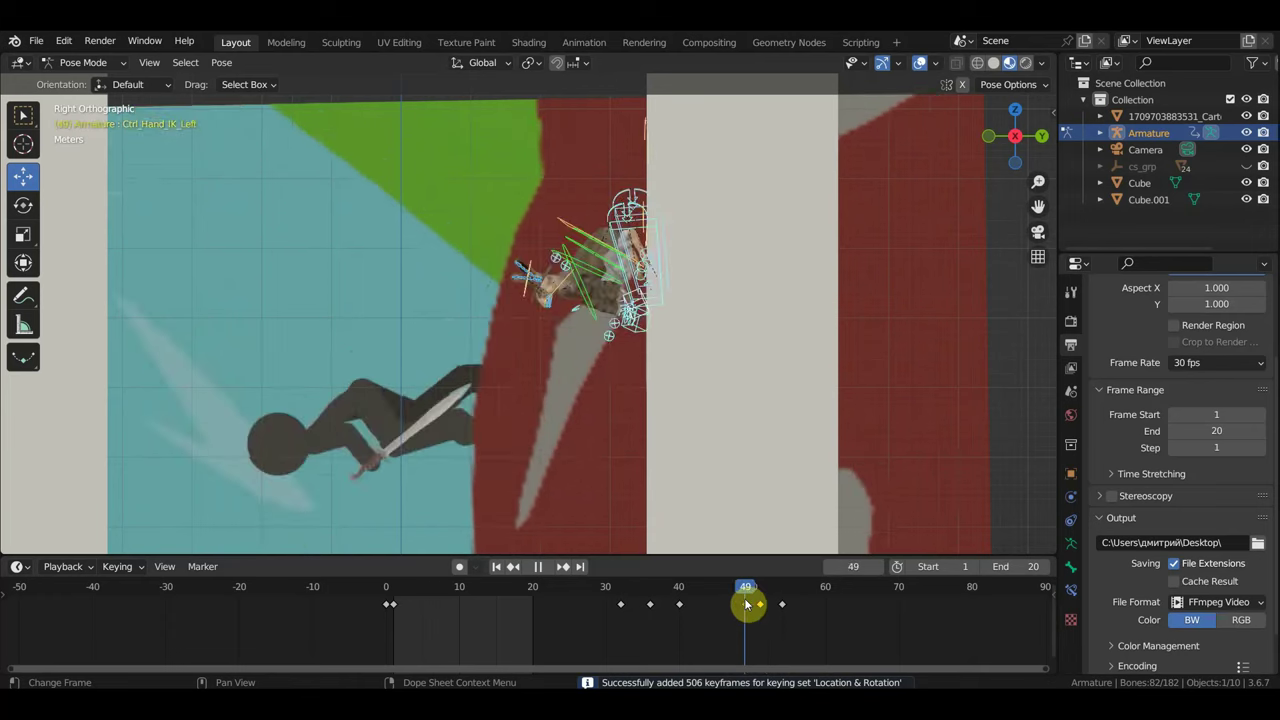
left_click_drag(746, 603, 765, 603)
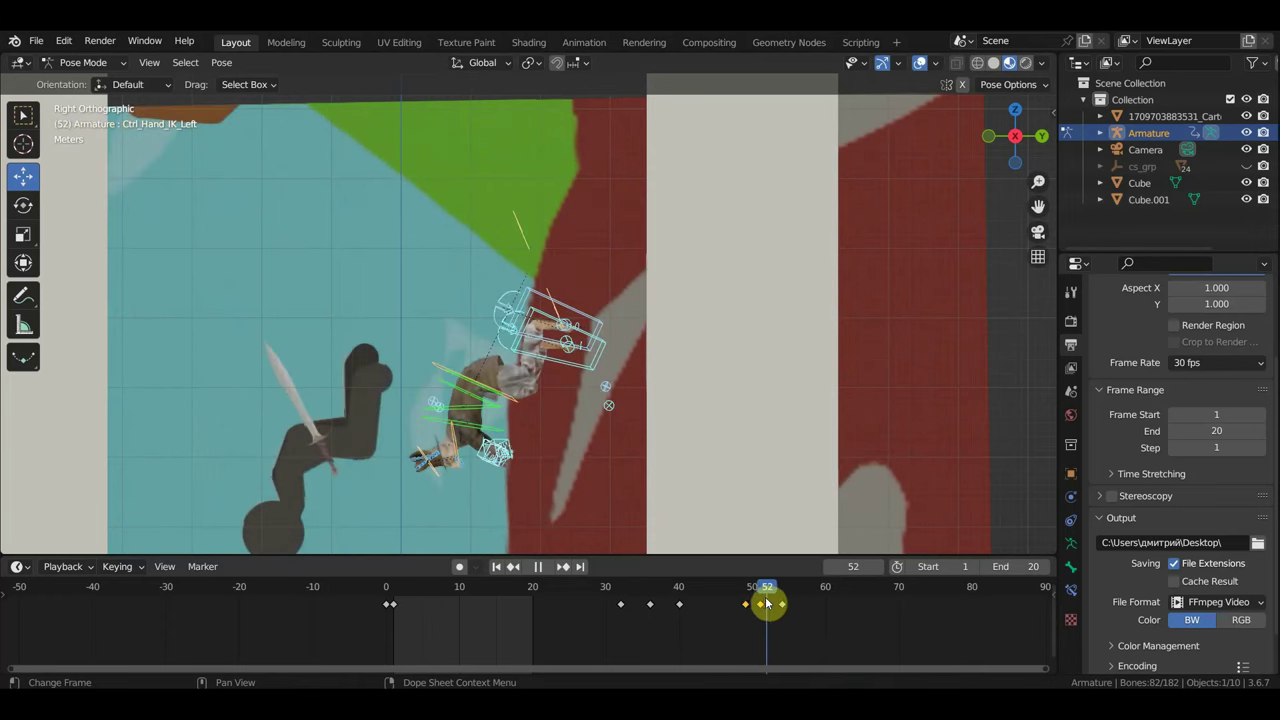
left_click_drag(769, 603, 776, 605)
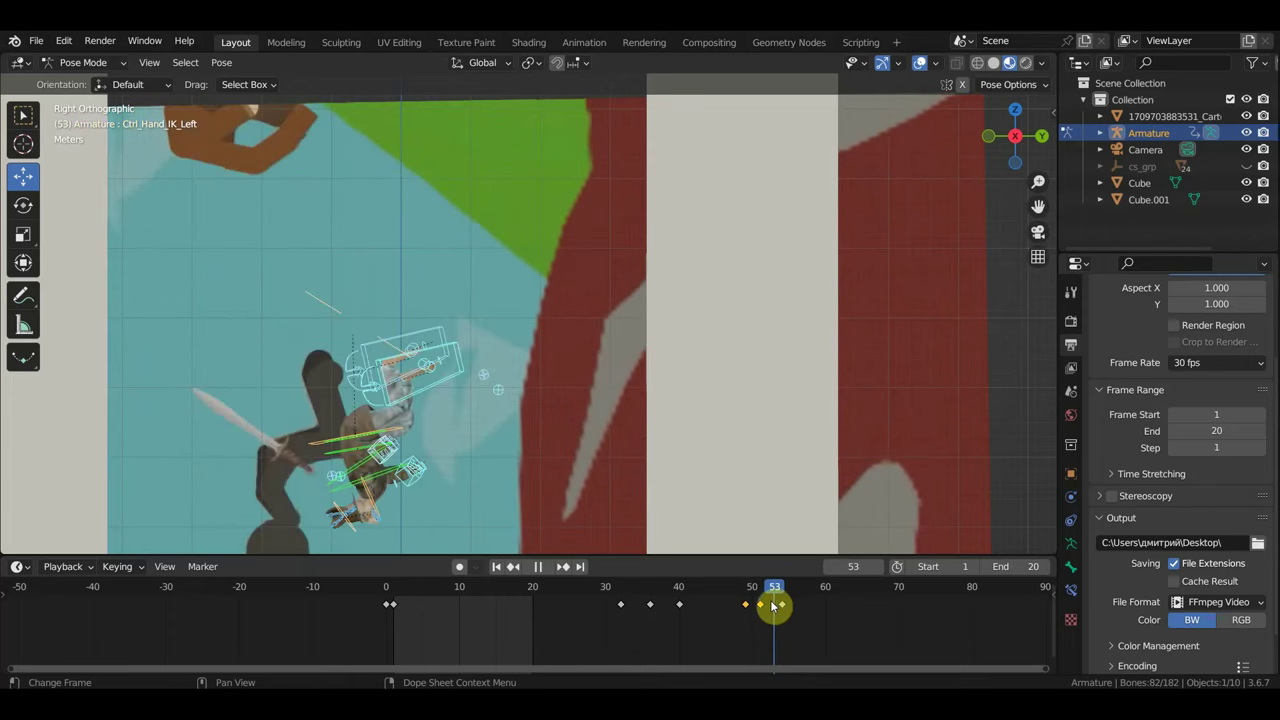
middle_click_drag(491, 429, 493, 328, "shift")
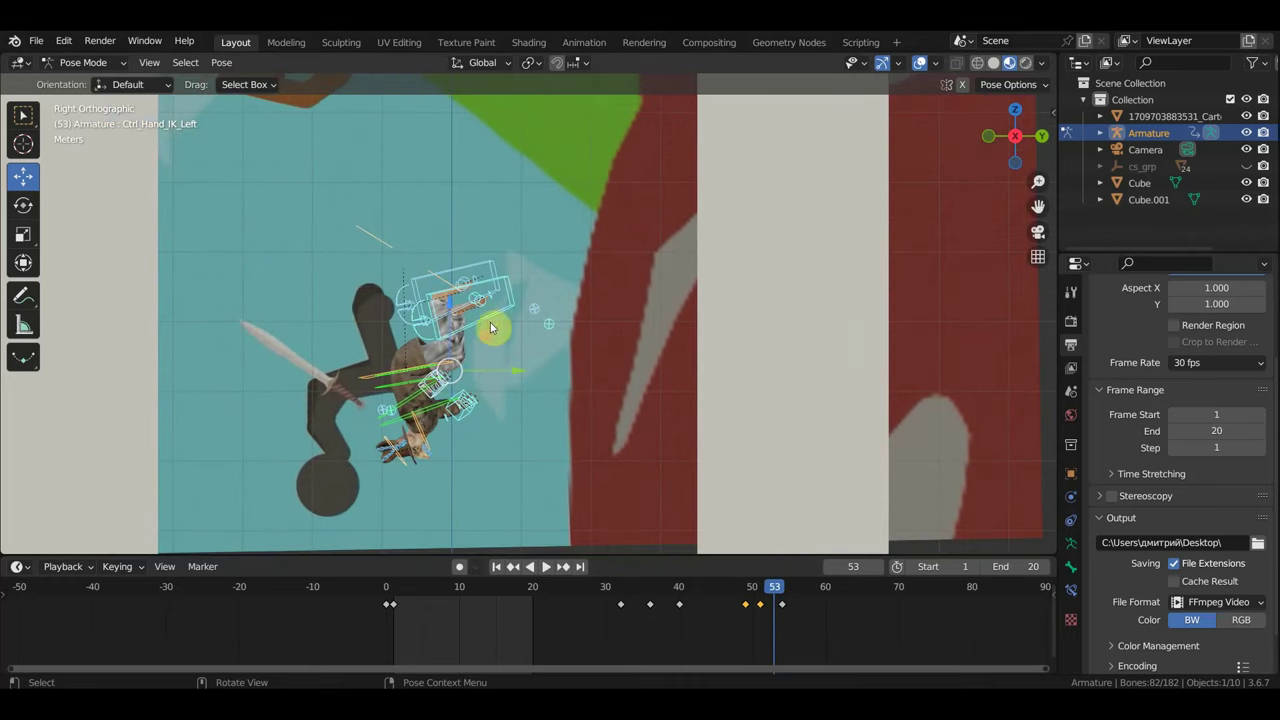
left_click(472, 276)
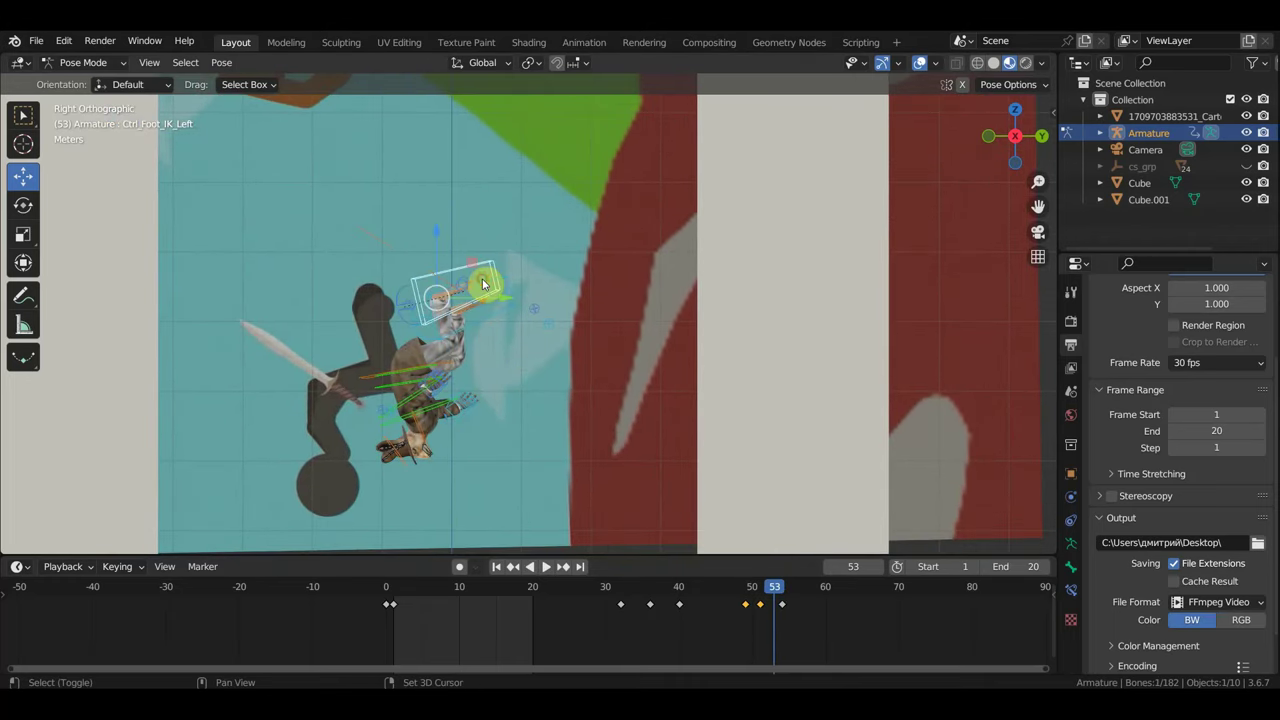
left_click(482, 284)
key("g")
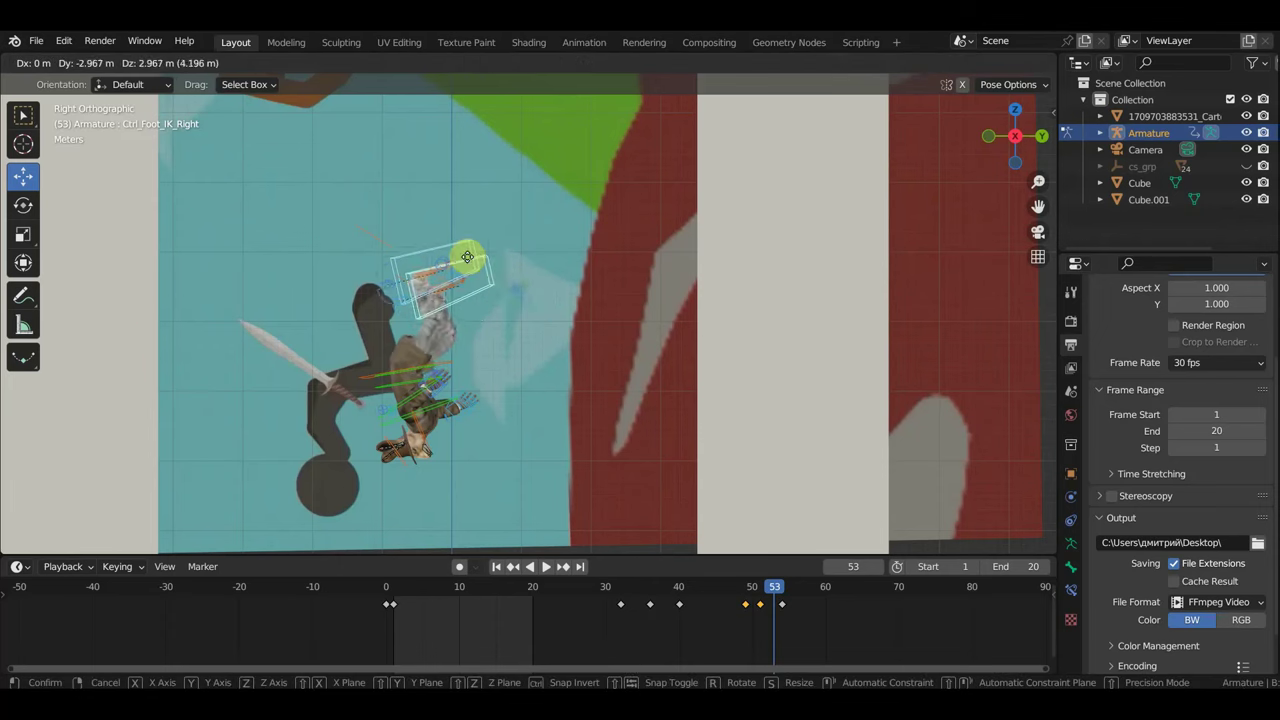
left_click(486, 258)
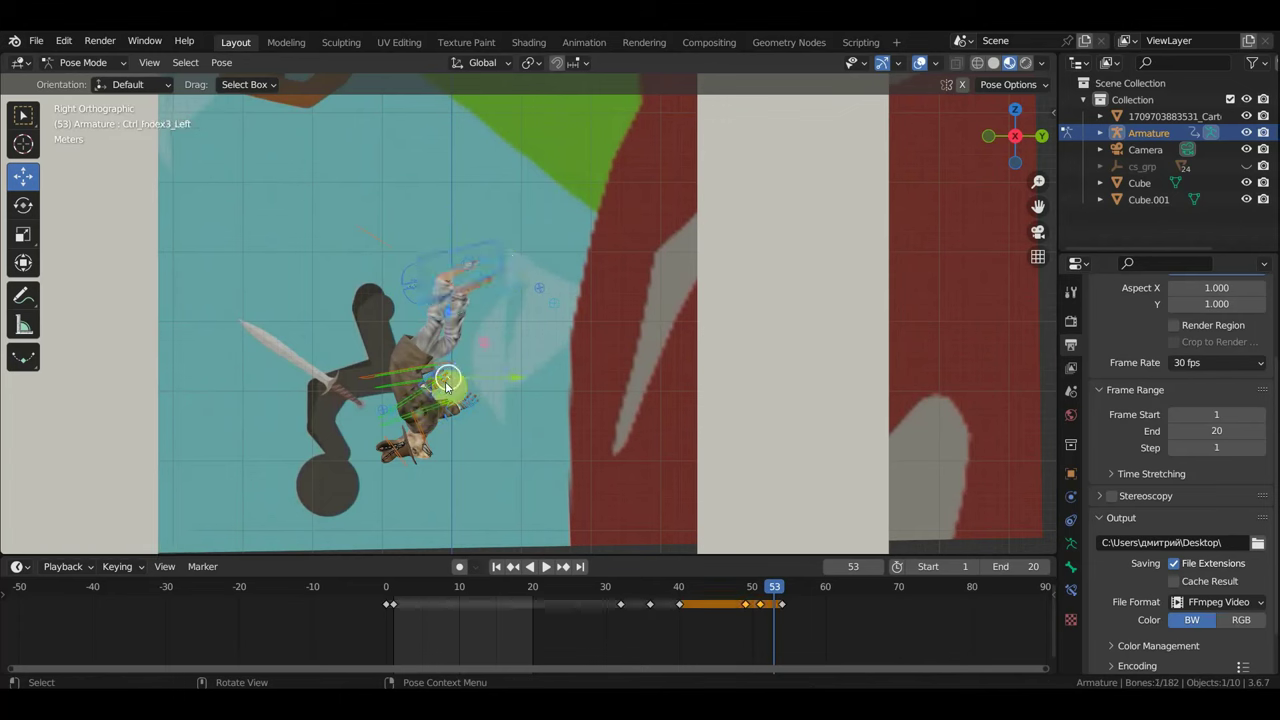
- Pull both hand IK controls down toward the waist and key all bones at frame 53
left_click(435, 378)
left_click(462, 389)
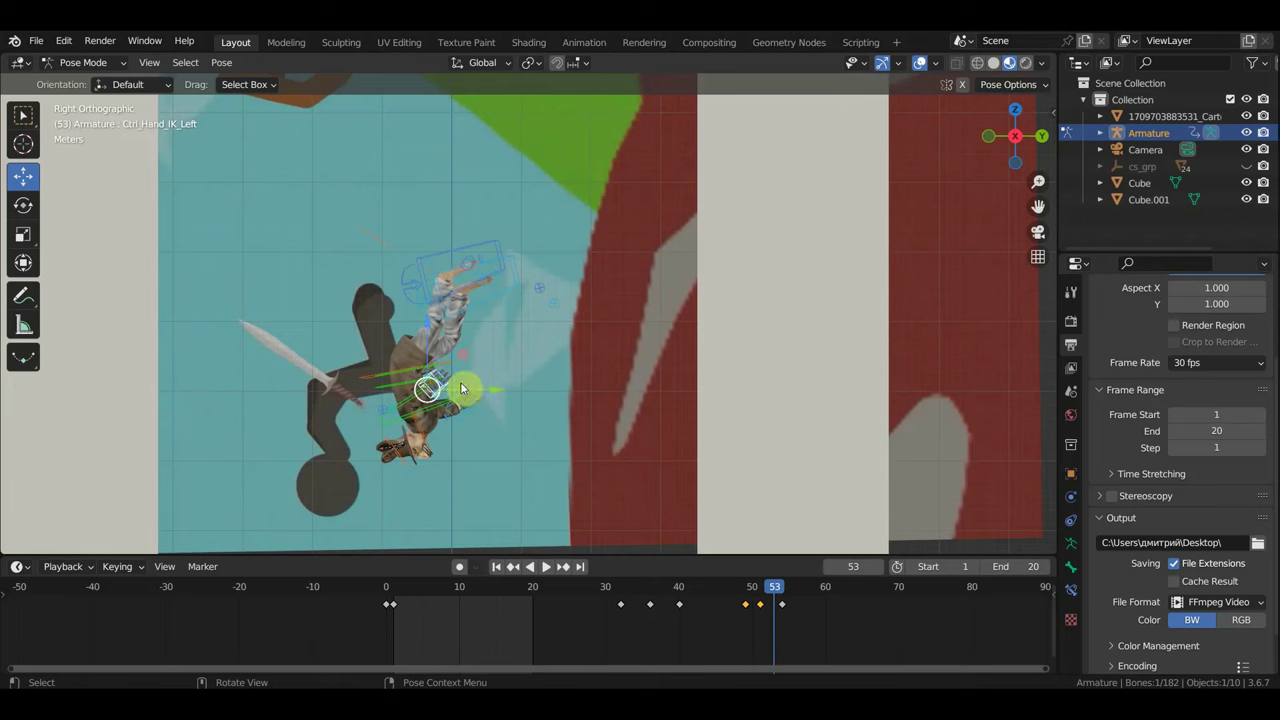
left_click_drag(510, 399, 507, 447)
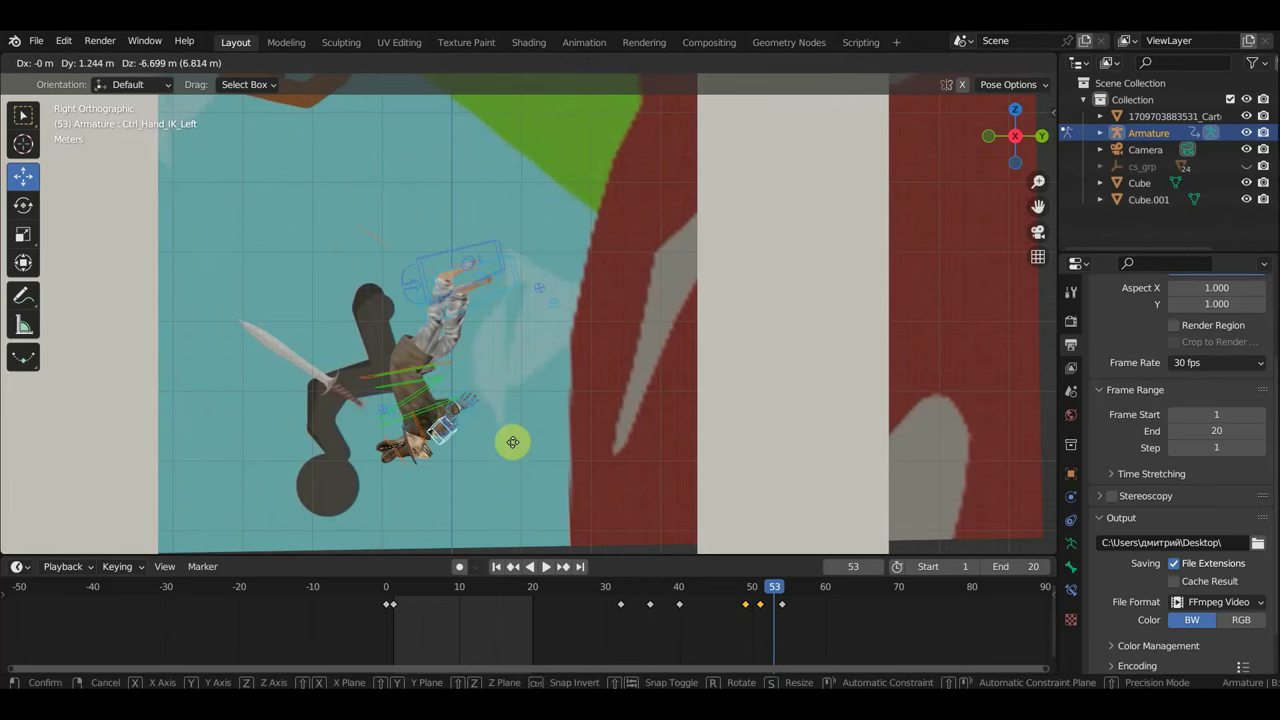
left_click(466, 408)
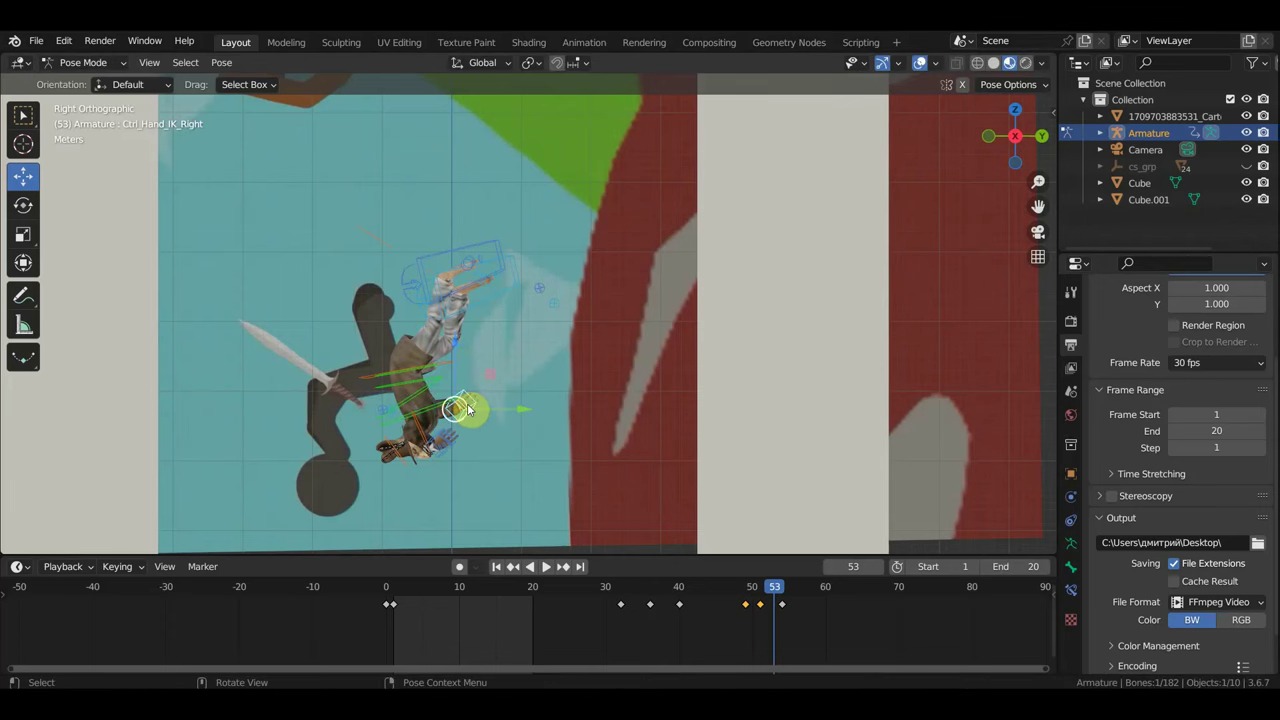
left_click_drag(468, 415, 484, 446)
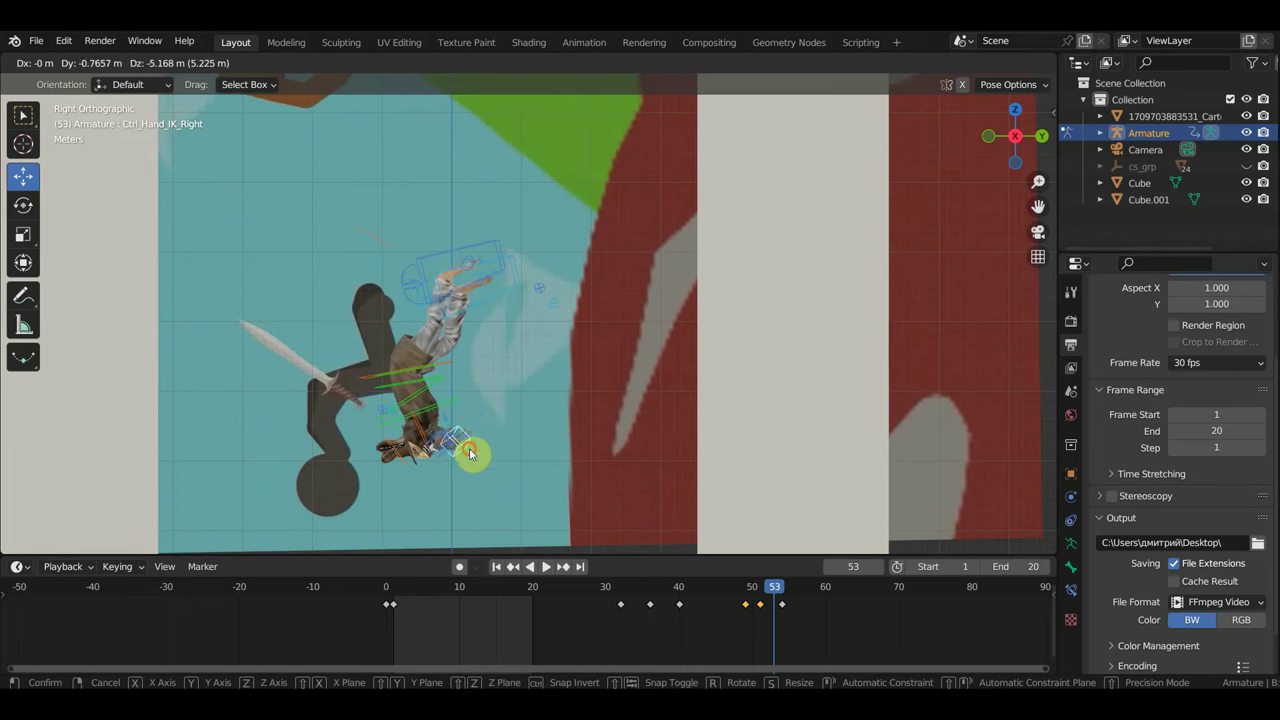
key("a")
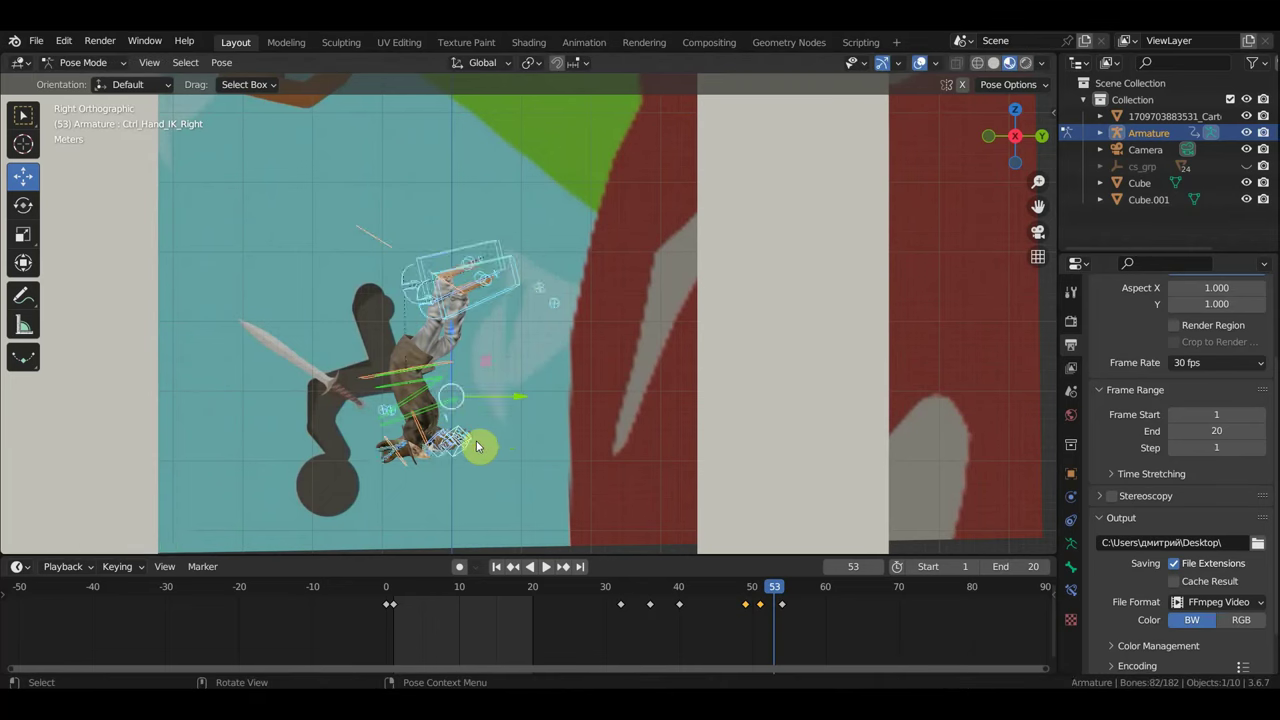
key("i")
left_click(763, 596)
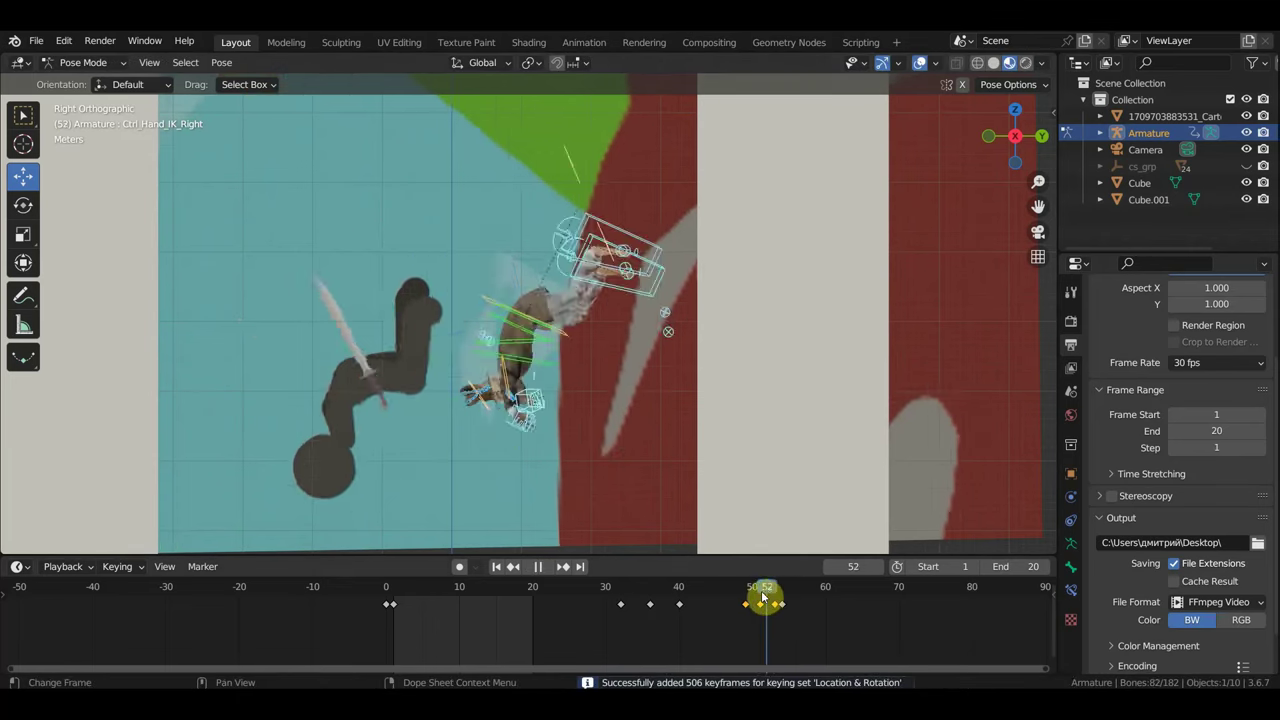
- Lower the Ctrl_Master bone at frame 53 and keyframe the pose
left_click_drag(763, 596, 776, 601)
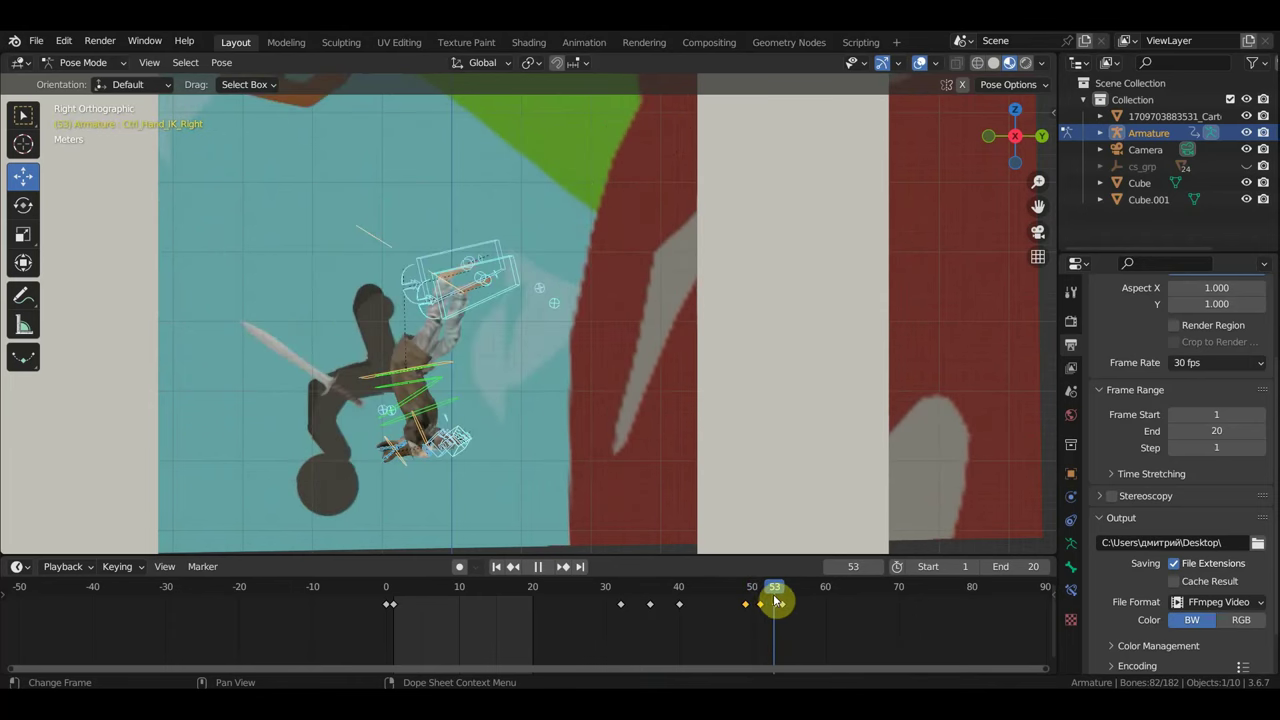
key("space")
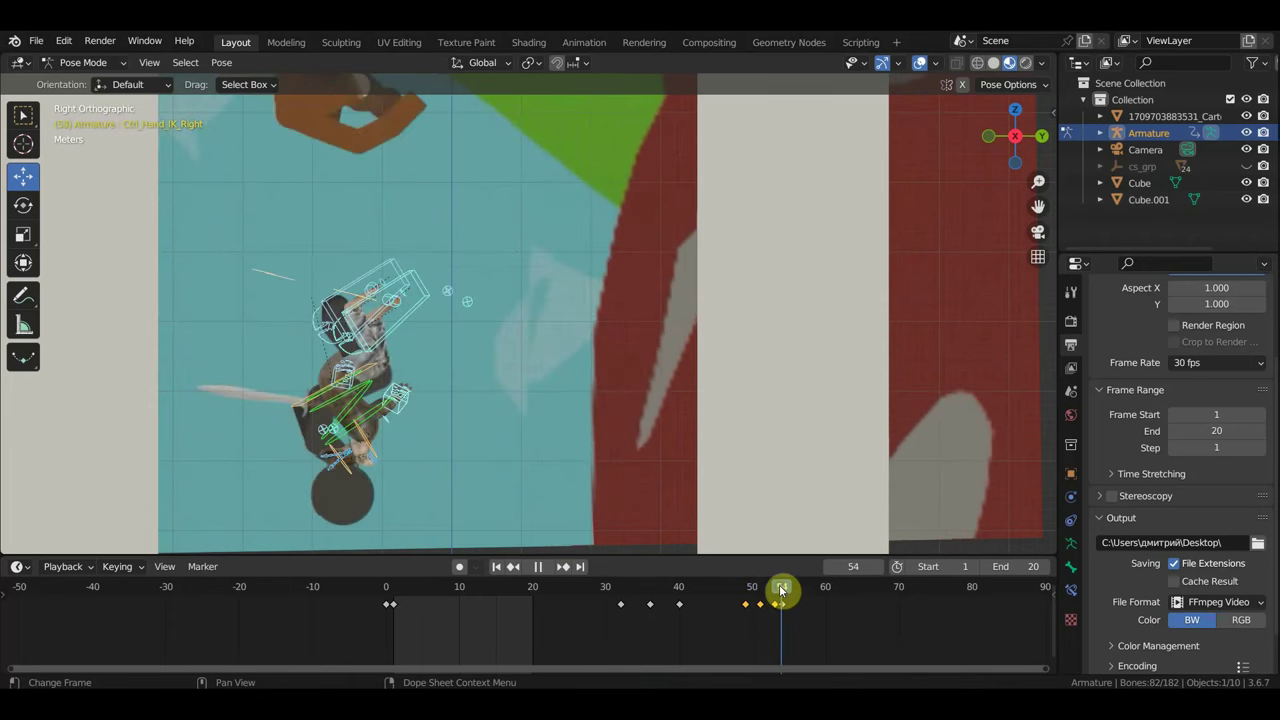
key("space")
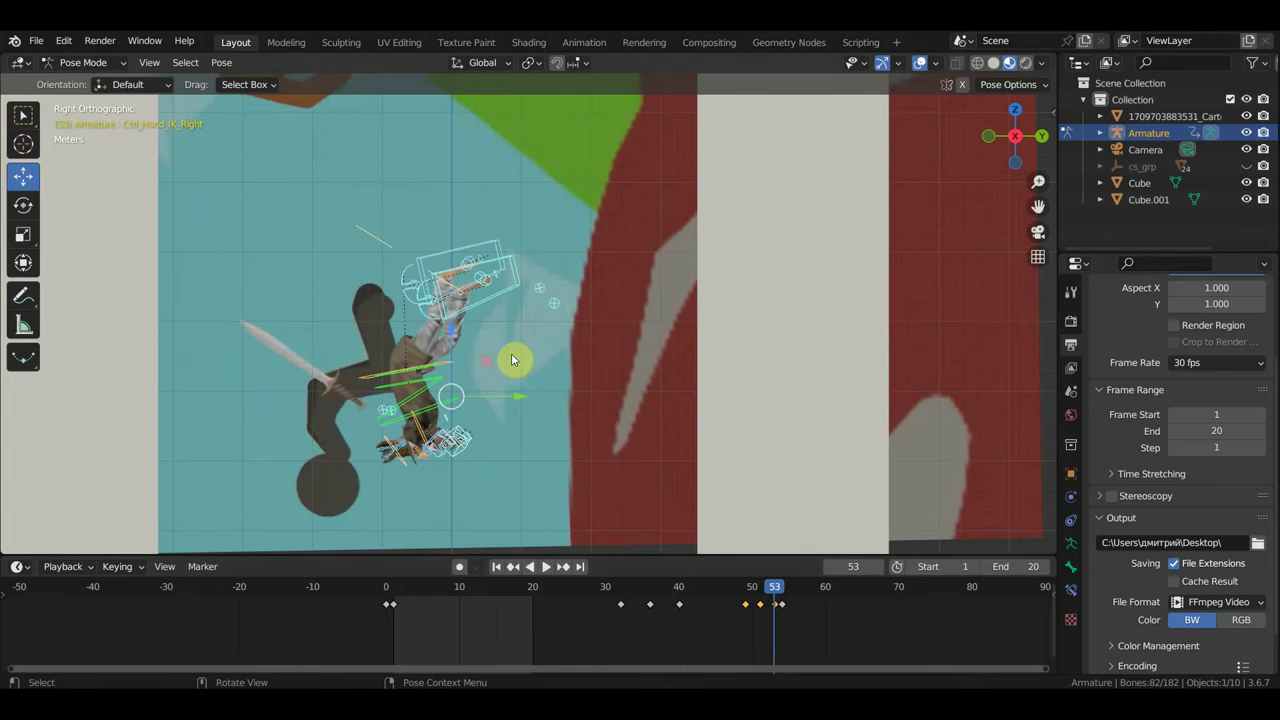
left_click(380, 234)
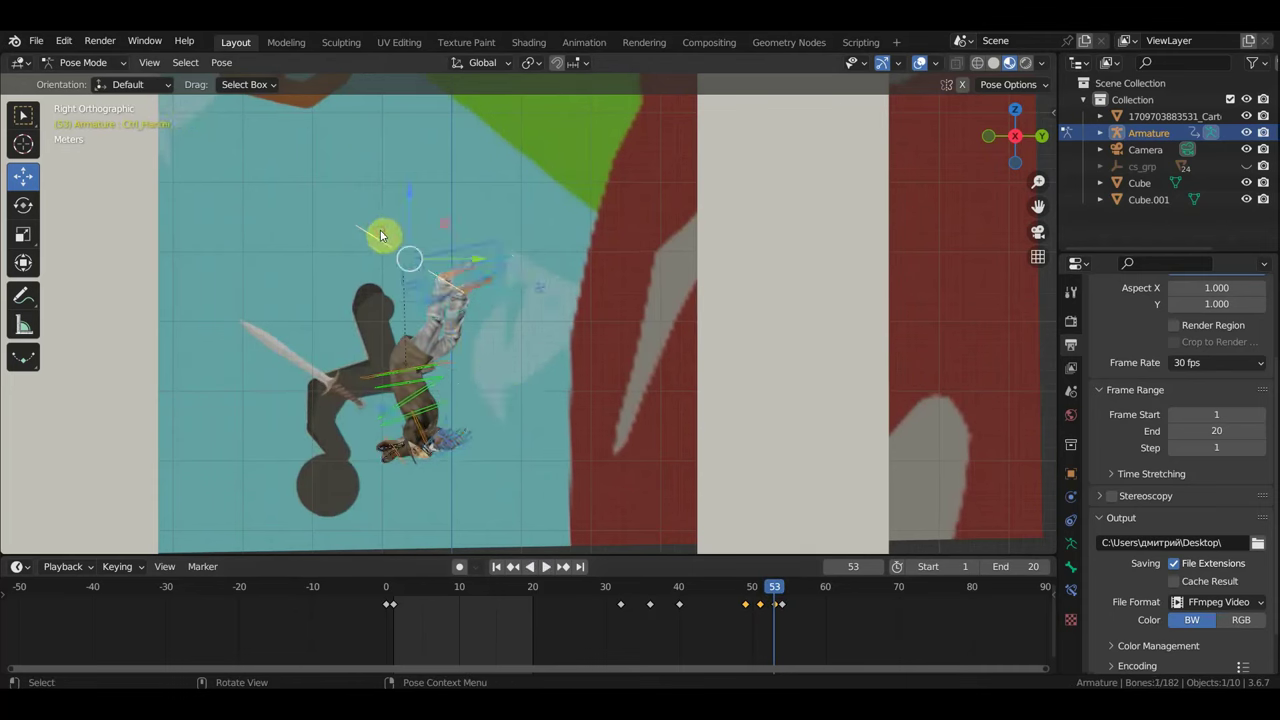
left_click_drag(409, 195, 422, 256)
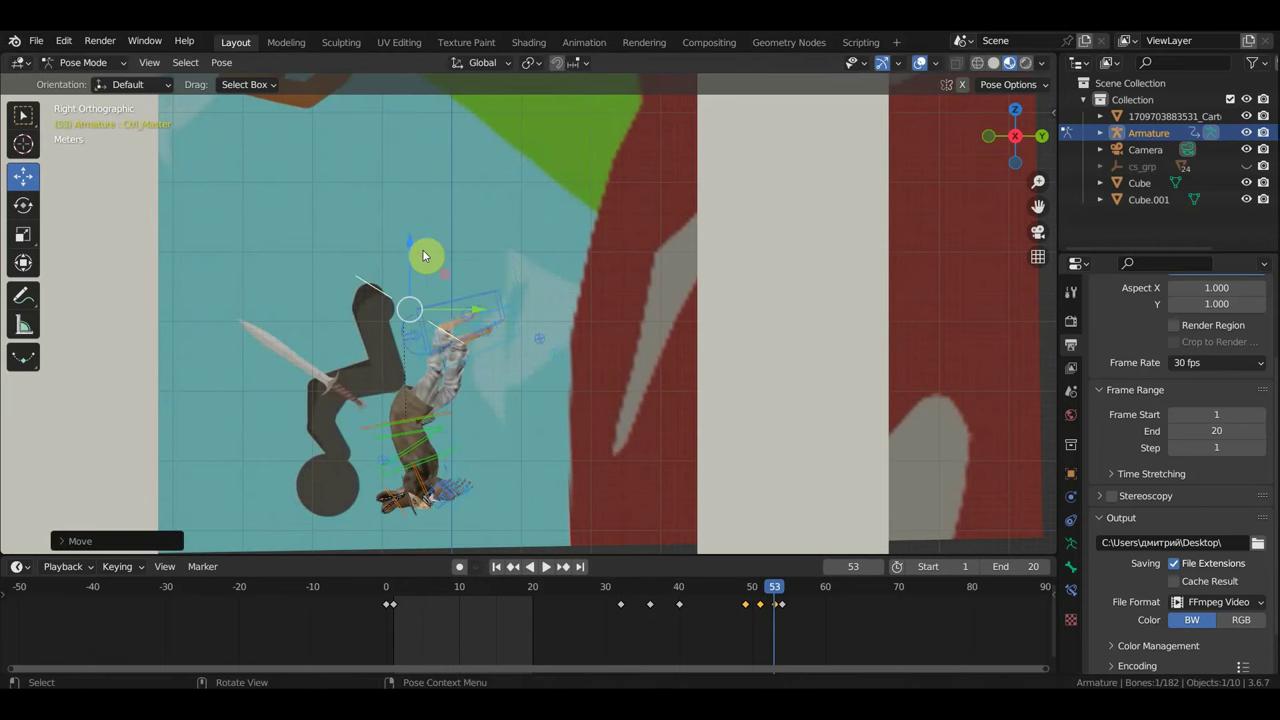
key("i")
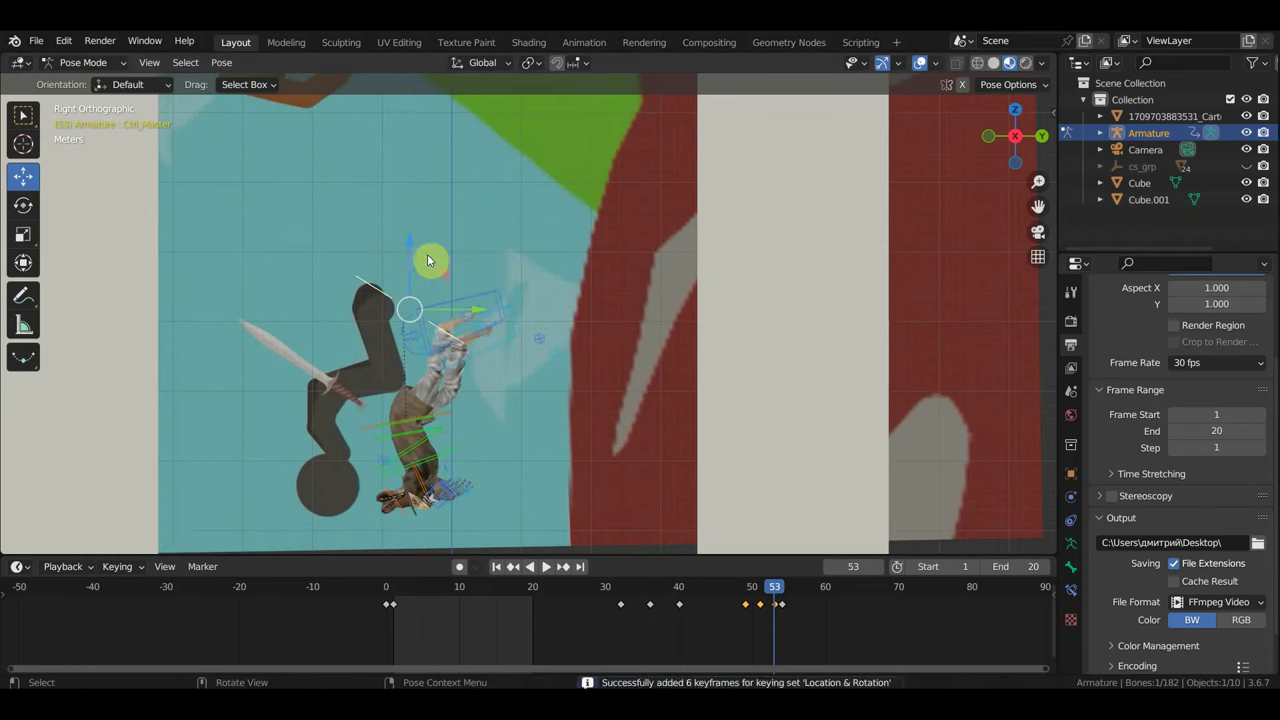
- Lower the master control further at frame 54, keyframe it, and scrub back to review
left_click(781, 587)
key("space")
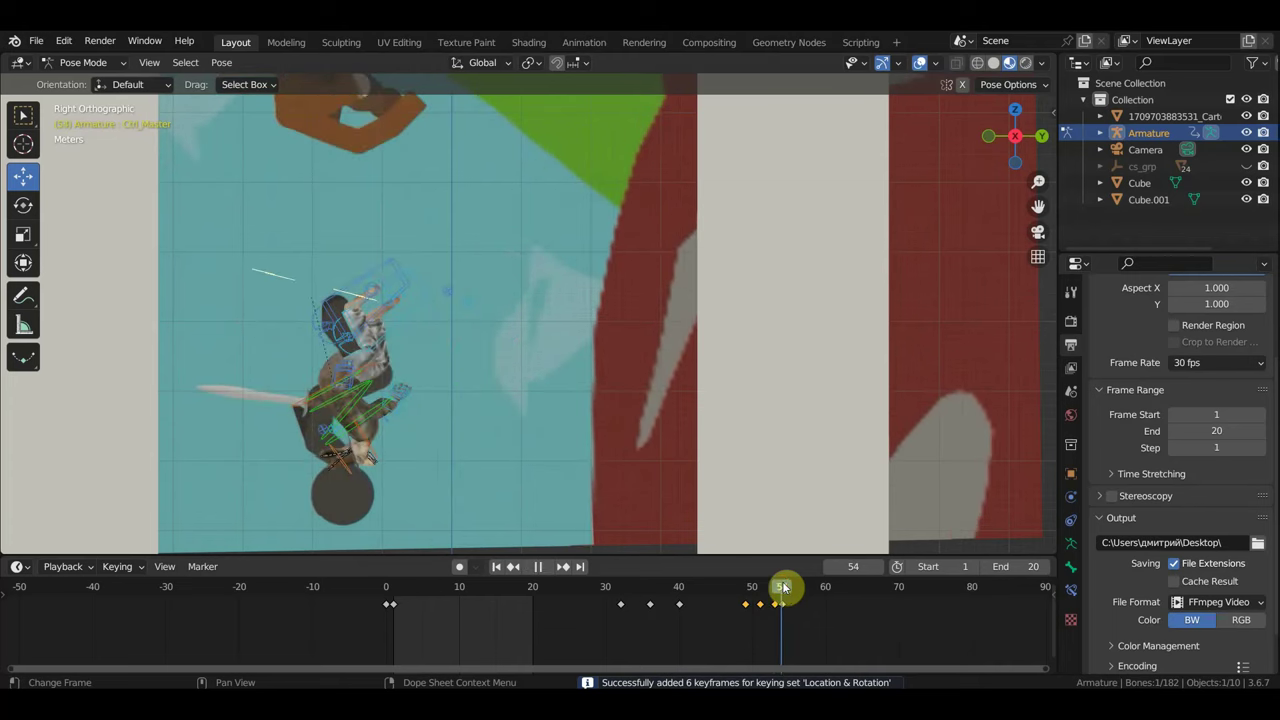
key("space")
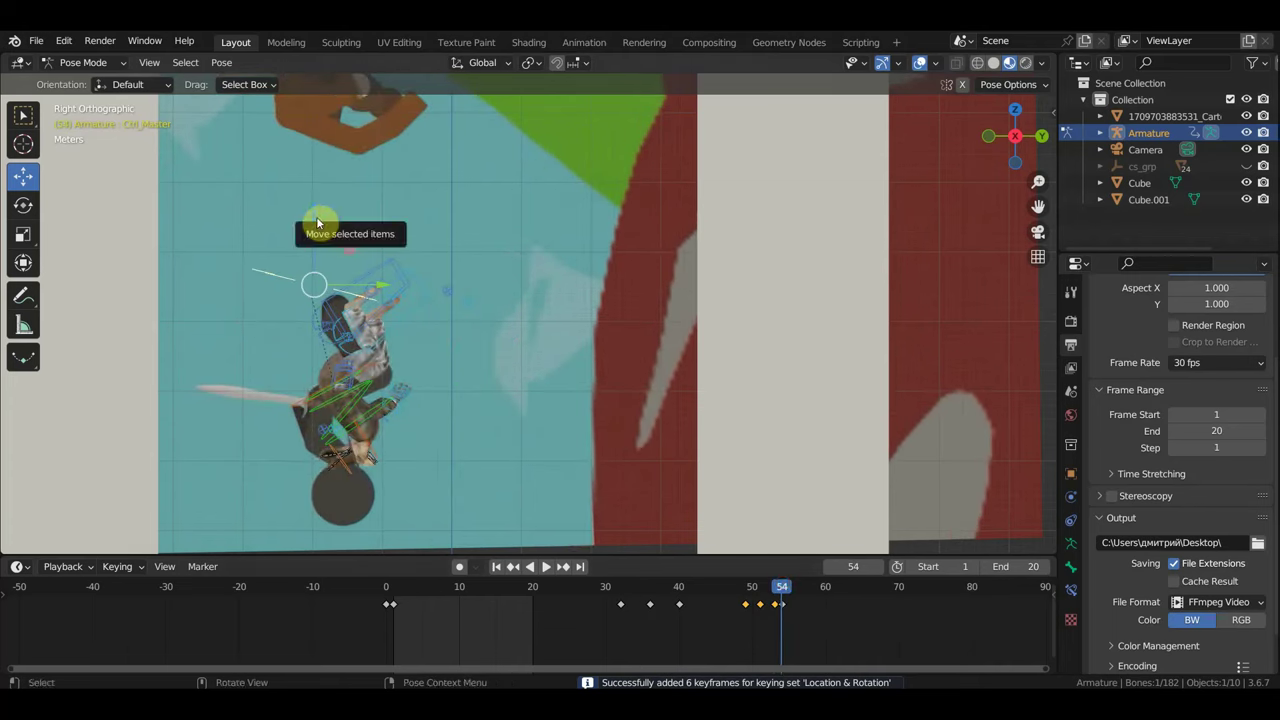
left_click_drag(316, 216, 320, 271)
key("i")
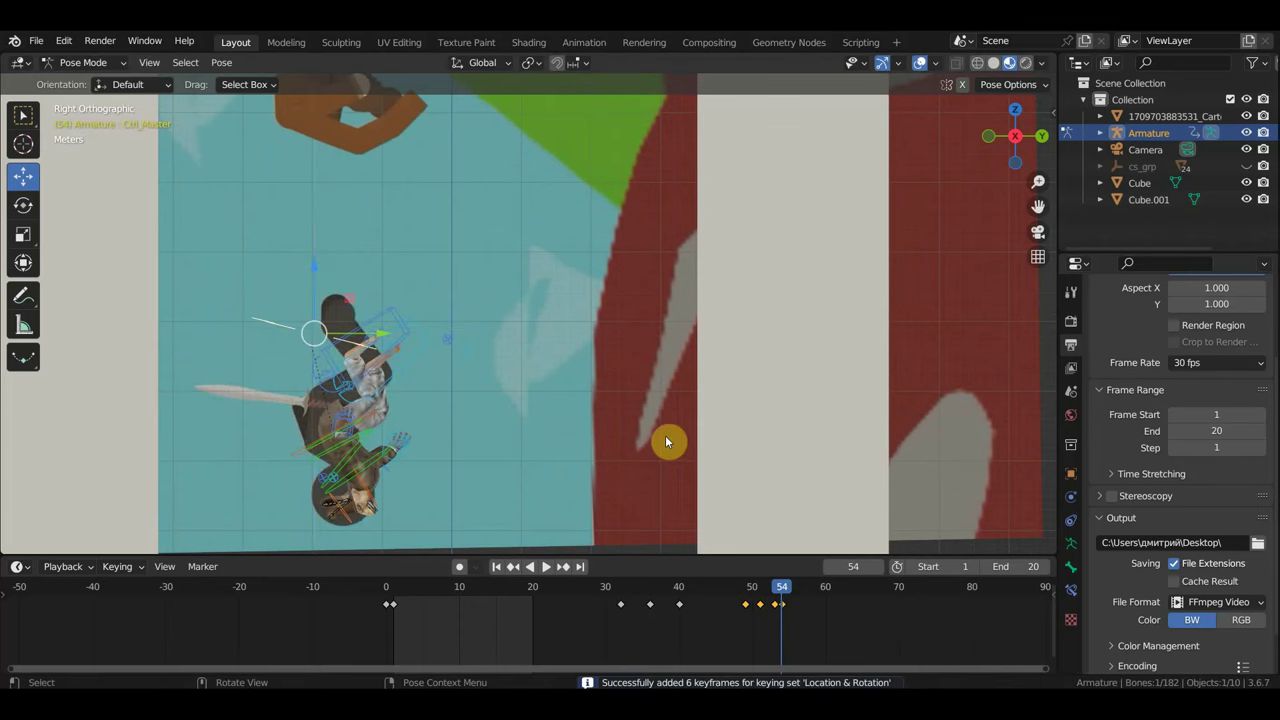
mouse_move(777, 591)
left_mouse_down()
mouse_move(523, 597)
mouse_move(777, 621)
mouse_move(689, 618)
mouse_move(714, 617)
left_mouse_up()
- Copy the frame-41 keys to a few frames later on the timeline
scroll(737, 374, "down", 2)
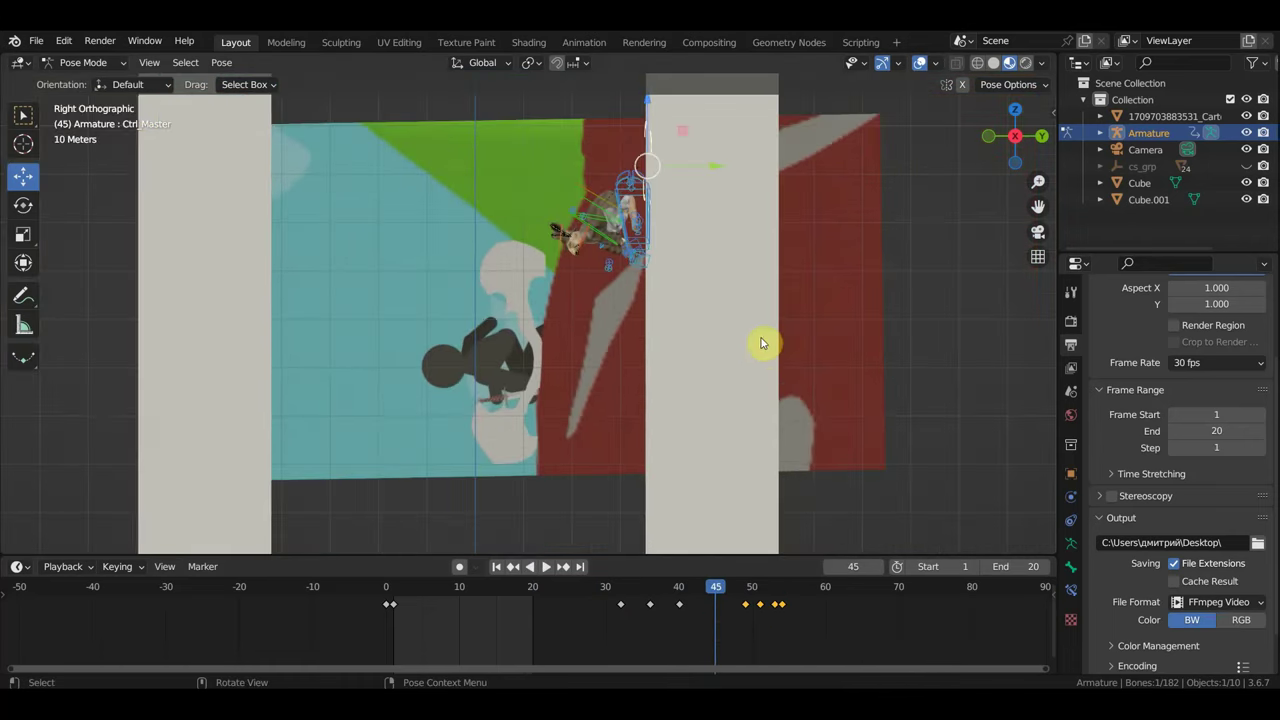
scroll(751, 377, "down", 1)
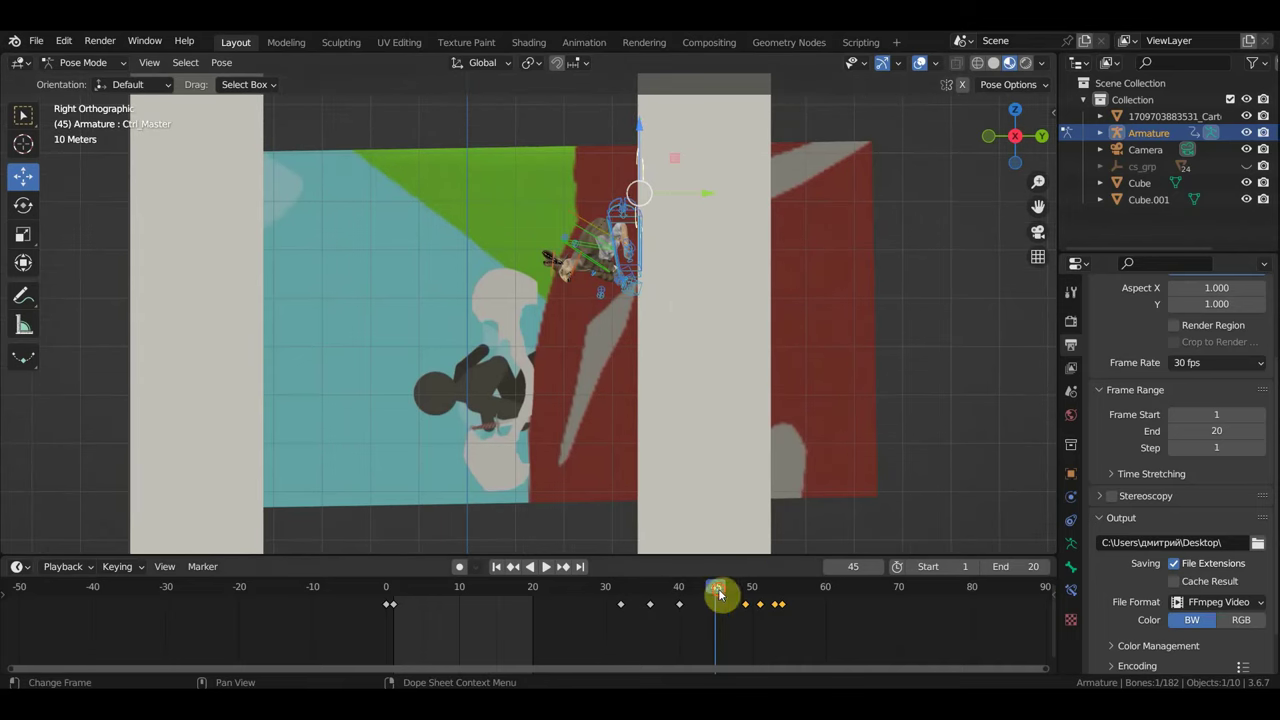
mouse_move(712, 595)
left_mouse_down()
mouse_move(686, 595)
mouse_move(745, 601)
mouse_move(676, 600)
left_mouse_up()
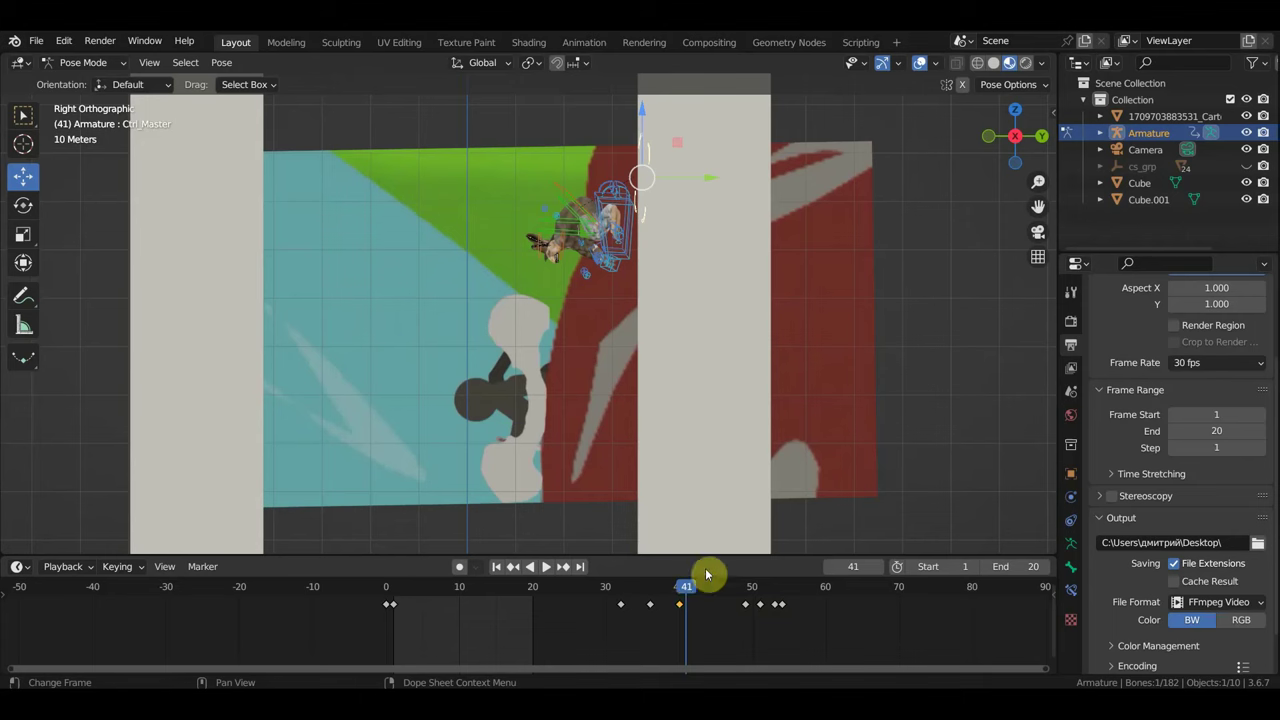
key("ctrl+z")
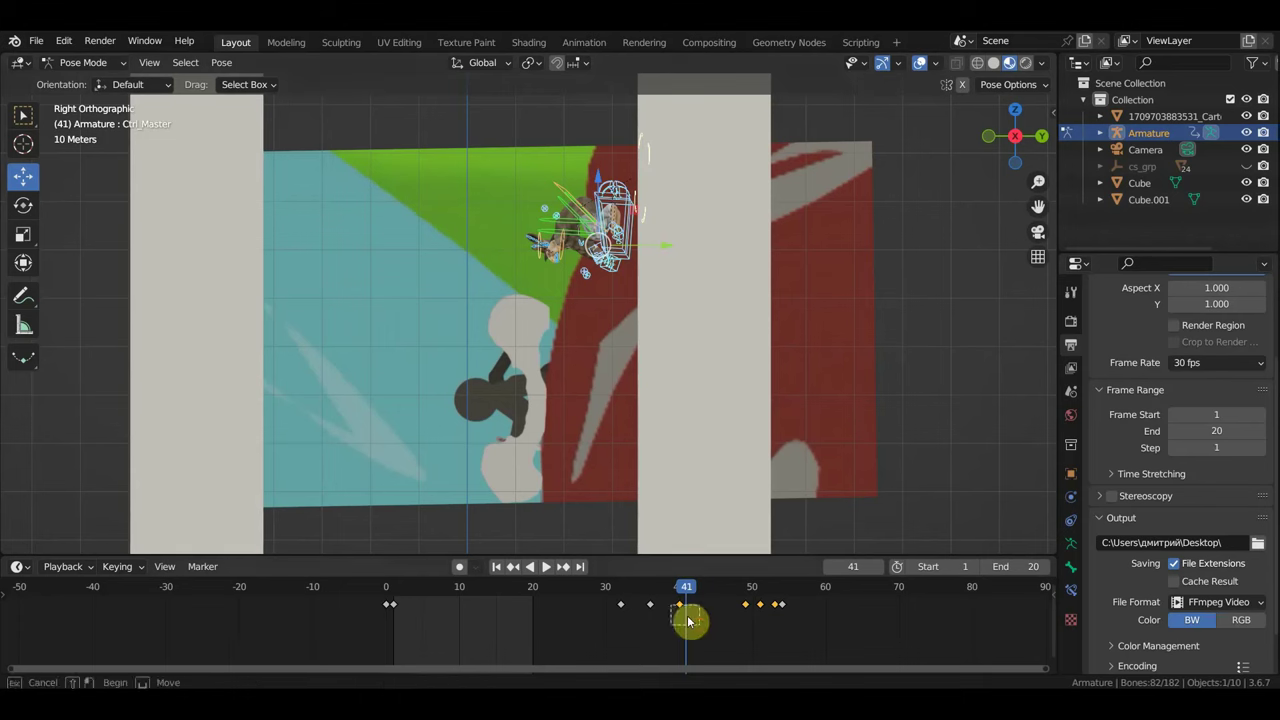
left_click(683, 608)
key("g")
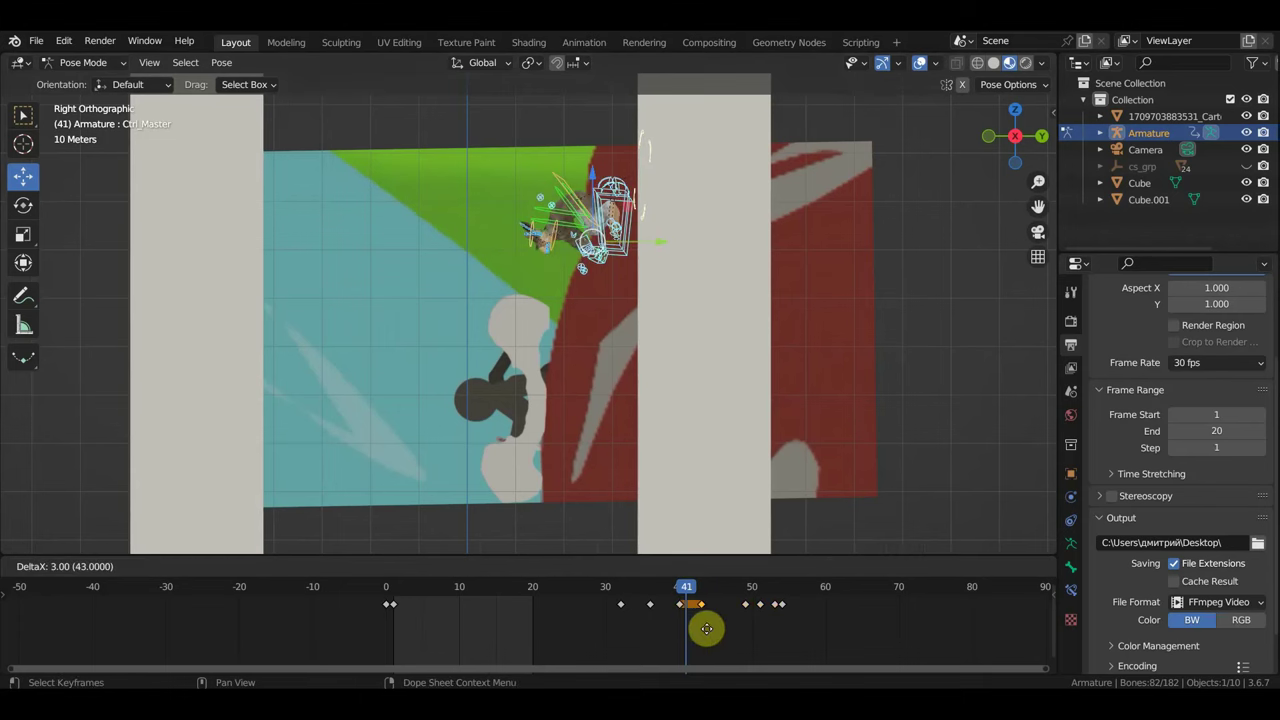
left_click(720, 635)
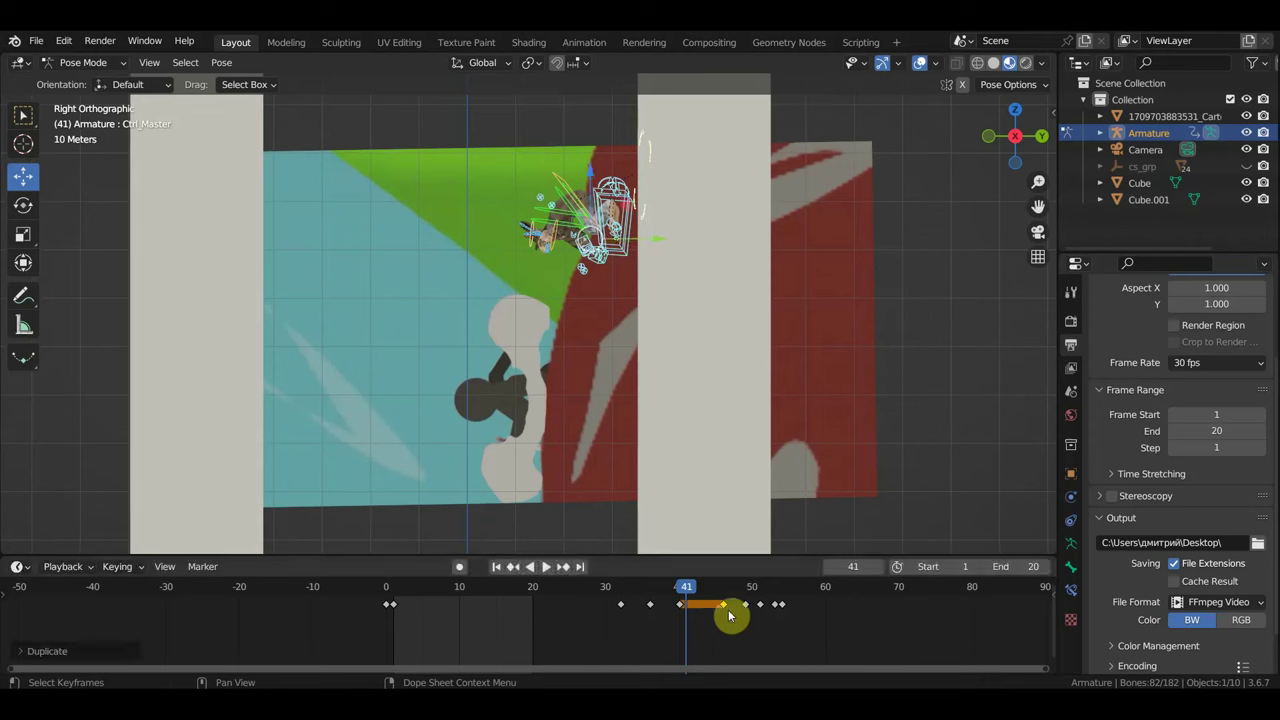
mouse_move(686, 587)
left_mouse_down()
mouse_move(703, 593)
mouse_move(679, 596)
left_mouse_up()
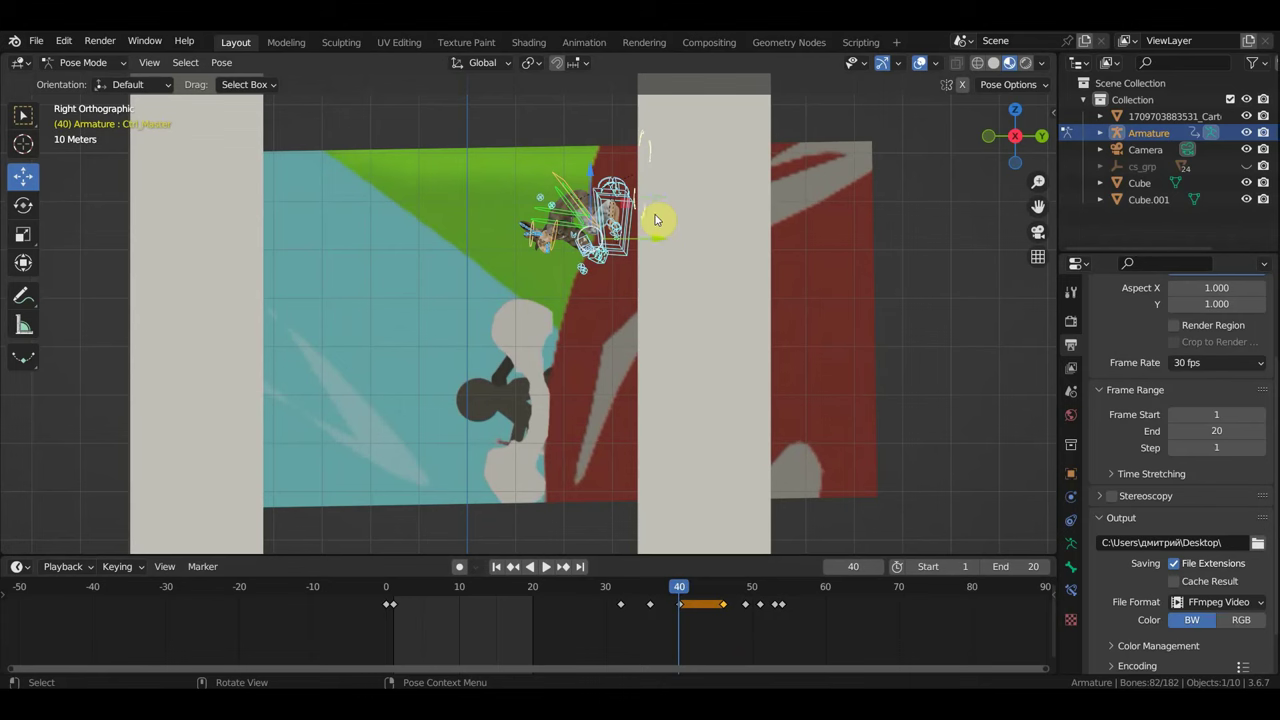
- Shift the fighter toward the pillar at frame 40, keyframe it, and duplicate those keys toward frame 46
left_click(644, 155)
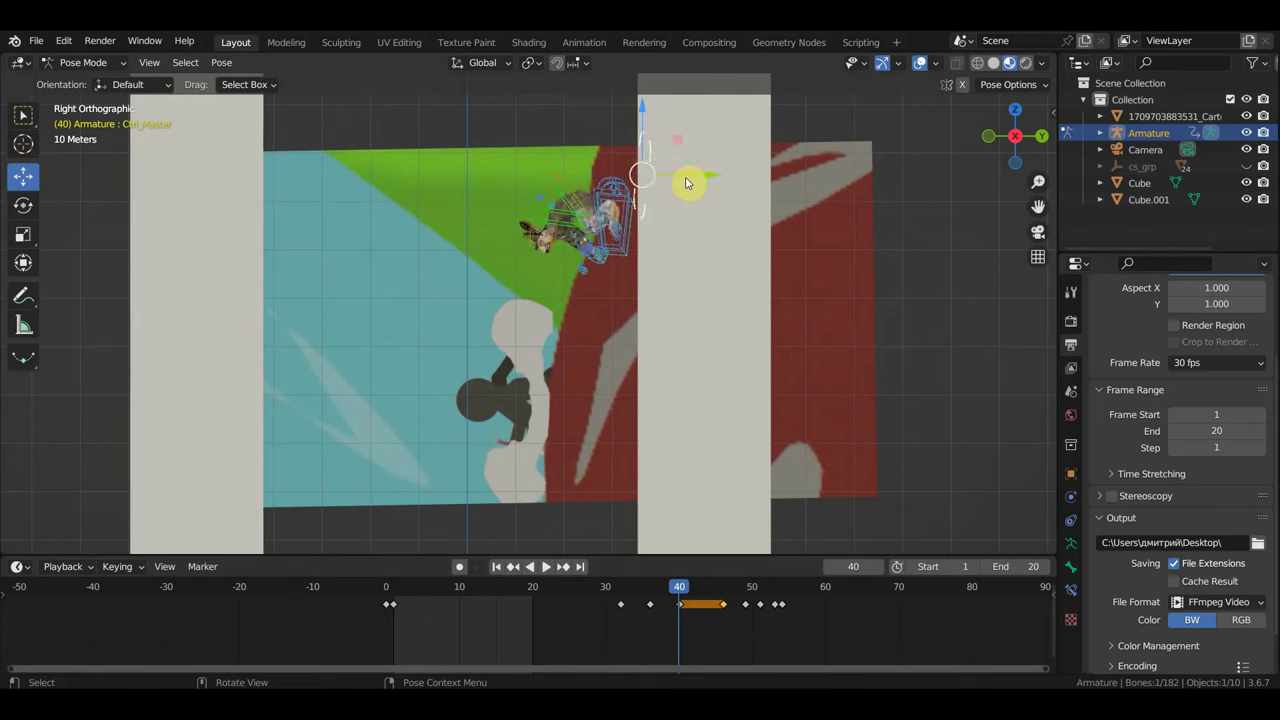
left_click_drag(700, 176, 728, 182)
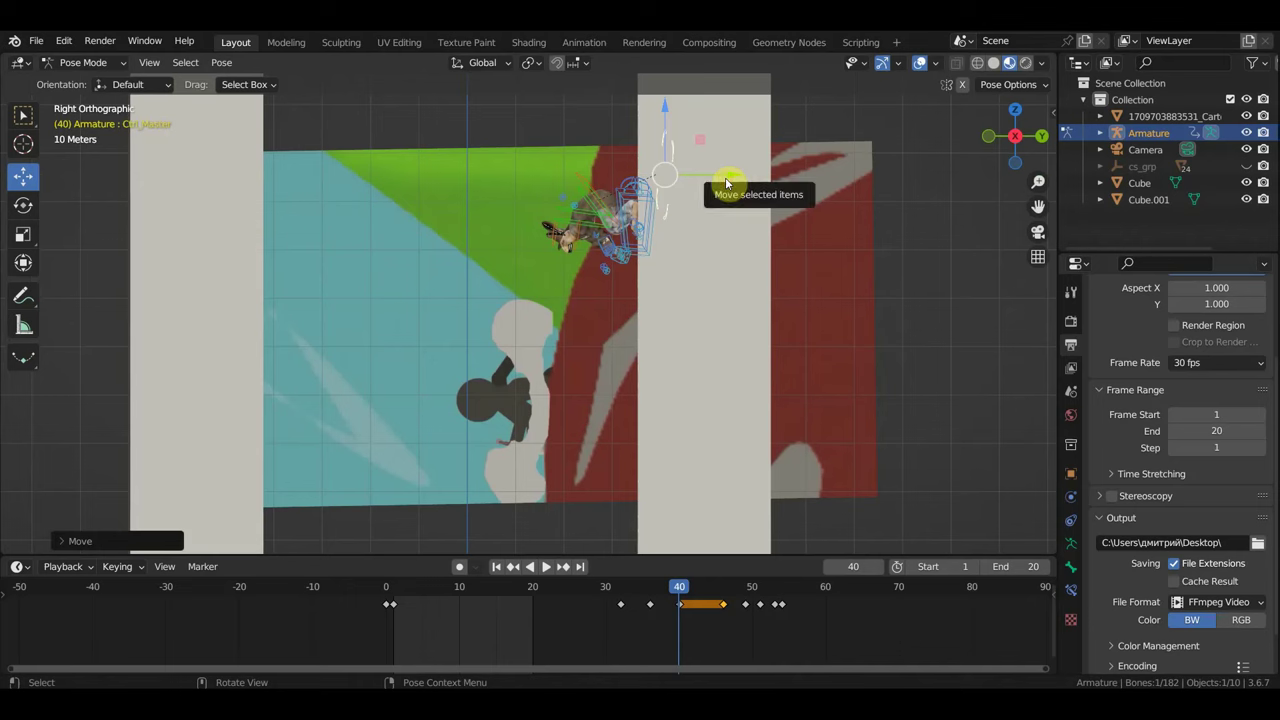
key("i")
left_click_drag(686, 591, 724, 600)
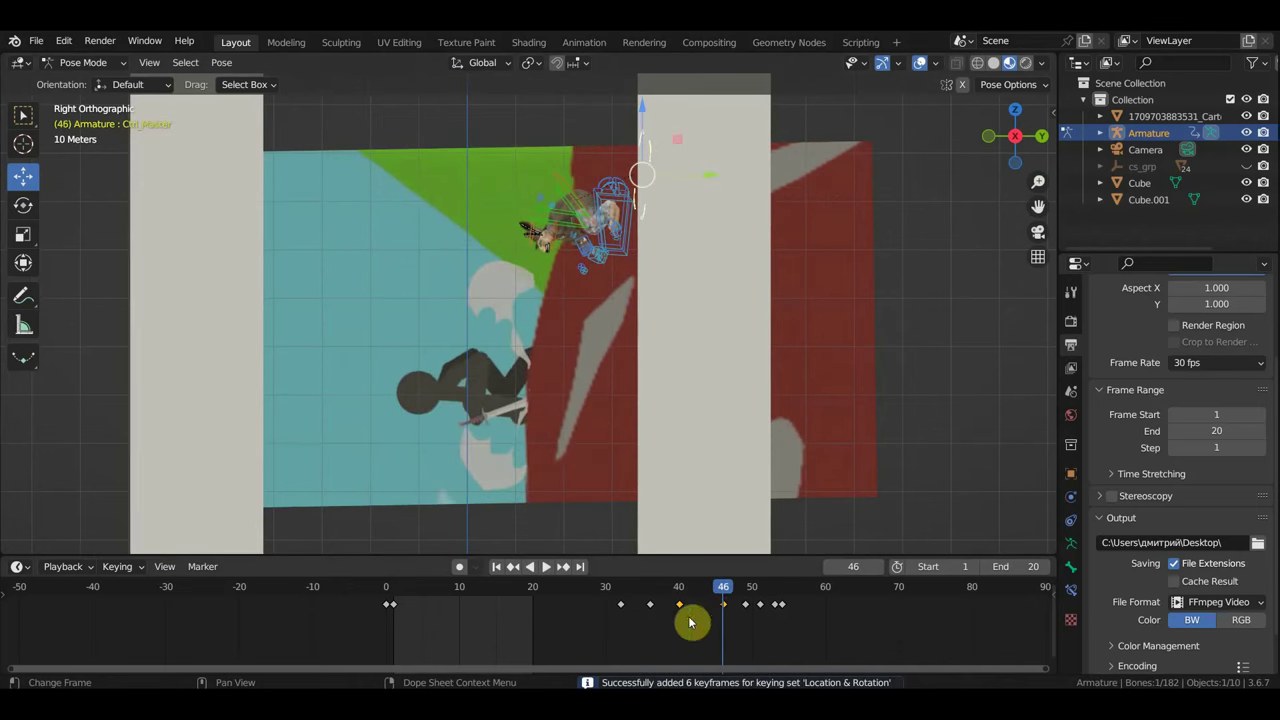
key("shift+d")
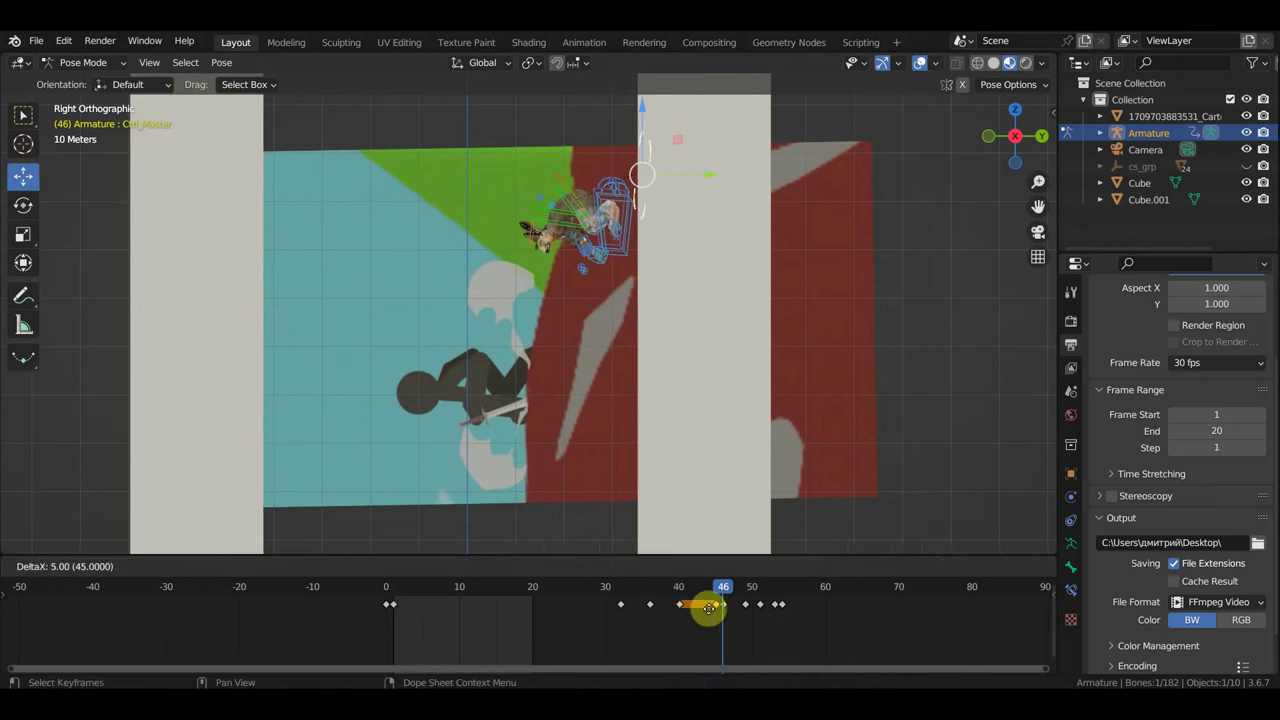
- Place the copied keys at frame 46, then raise the fighter slightly there and keyframe it
left_click(723, 606)
mouse_move(723, 606)
left_mouse_down()
mouse_move(677, 594)
mouse_move(737, 606)
mouse_move(766, 626)
mouse_move(753, 628)
left_mouse_up()
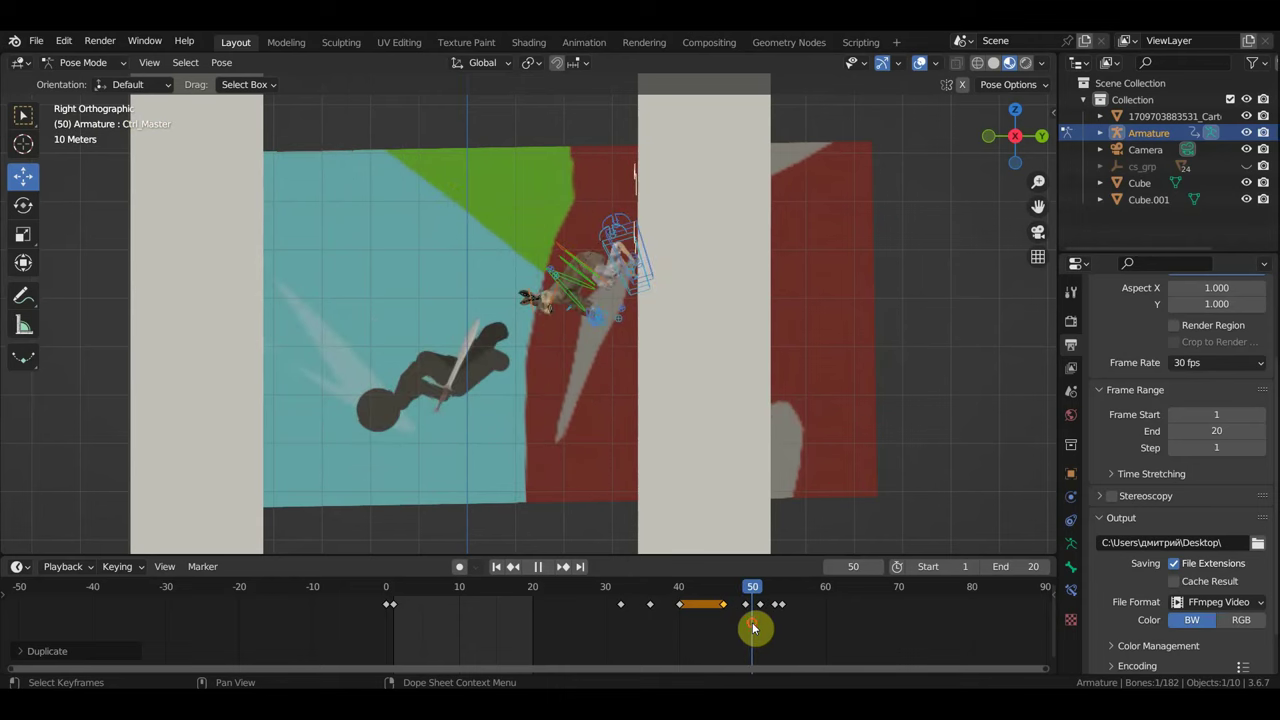
left_click_drag(753, 628, 745, 591)
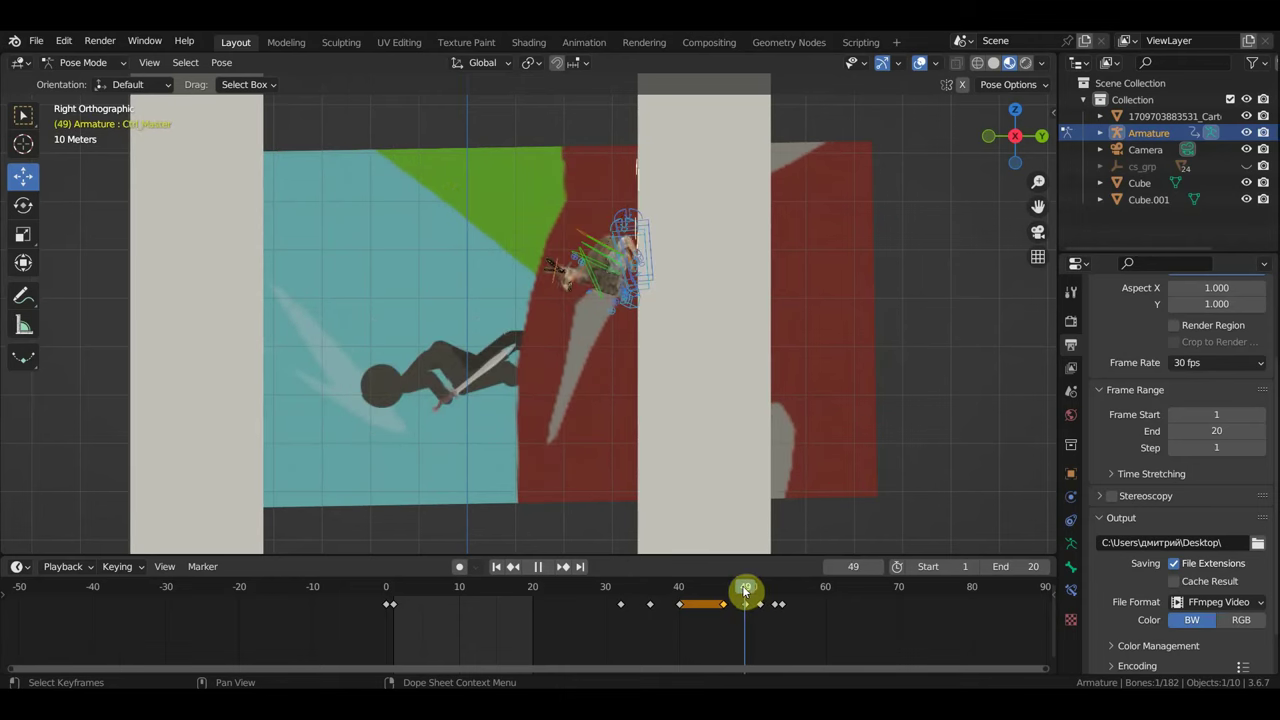
left_click(722, 587)
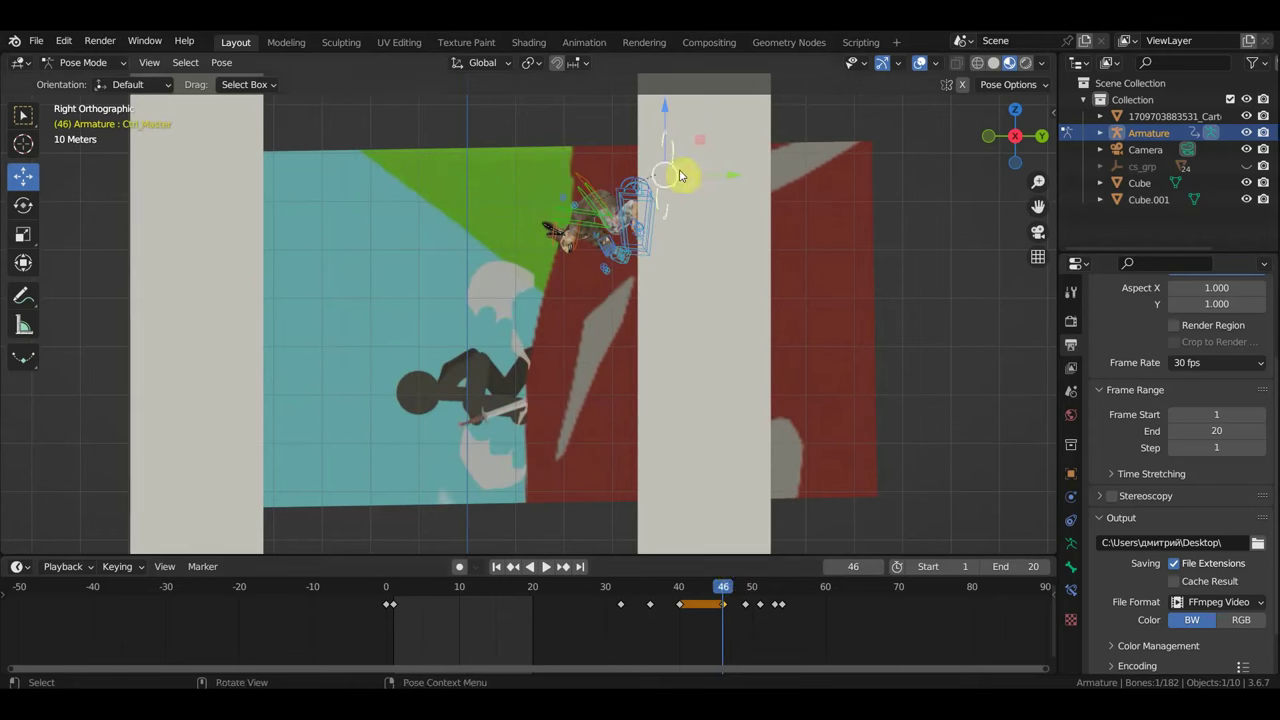
mouse_move(666, 107)
left_mouse_down()
mouse_move(669, 180)
mouse_move(669, 169)
left_mouse_up()
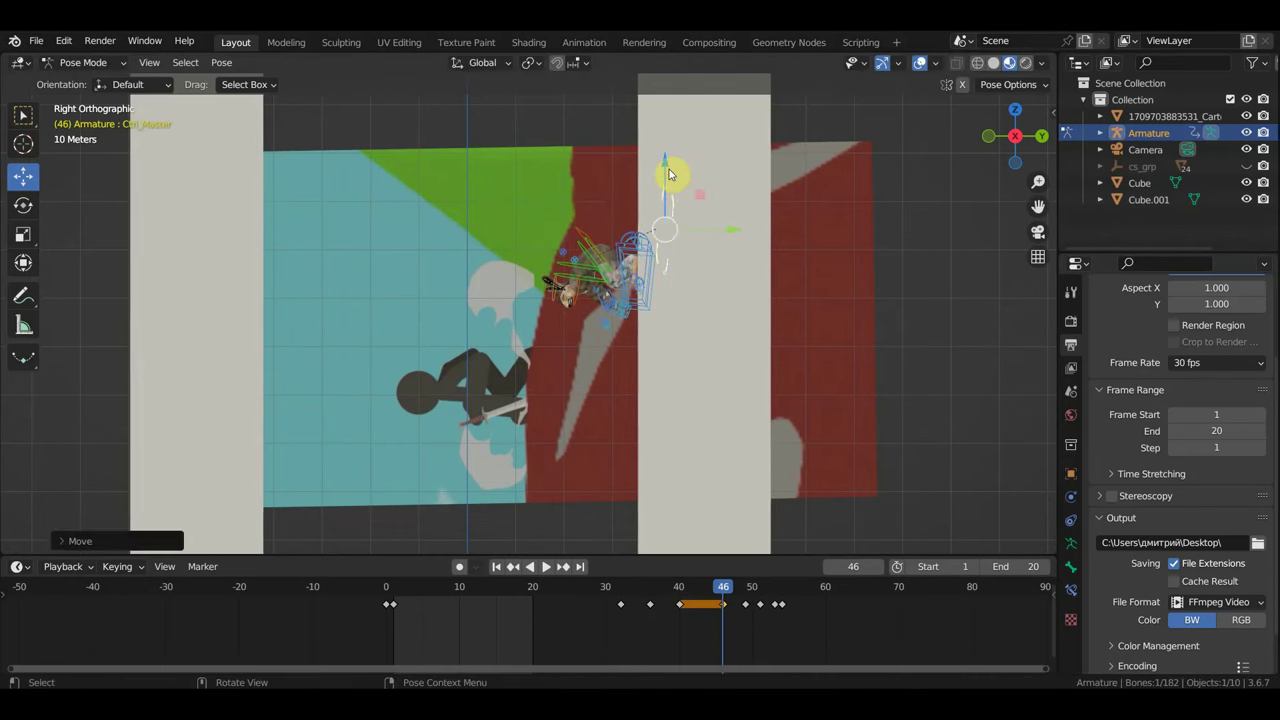
key("i")
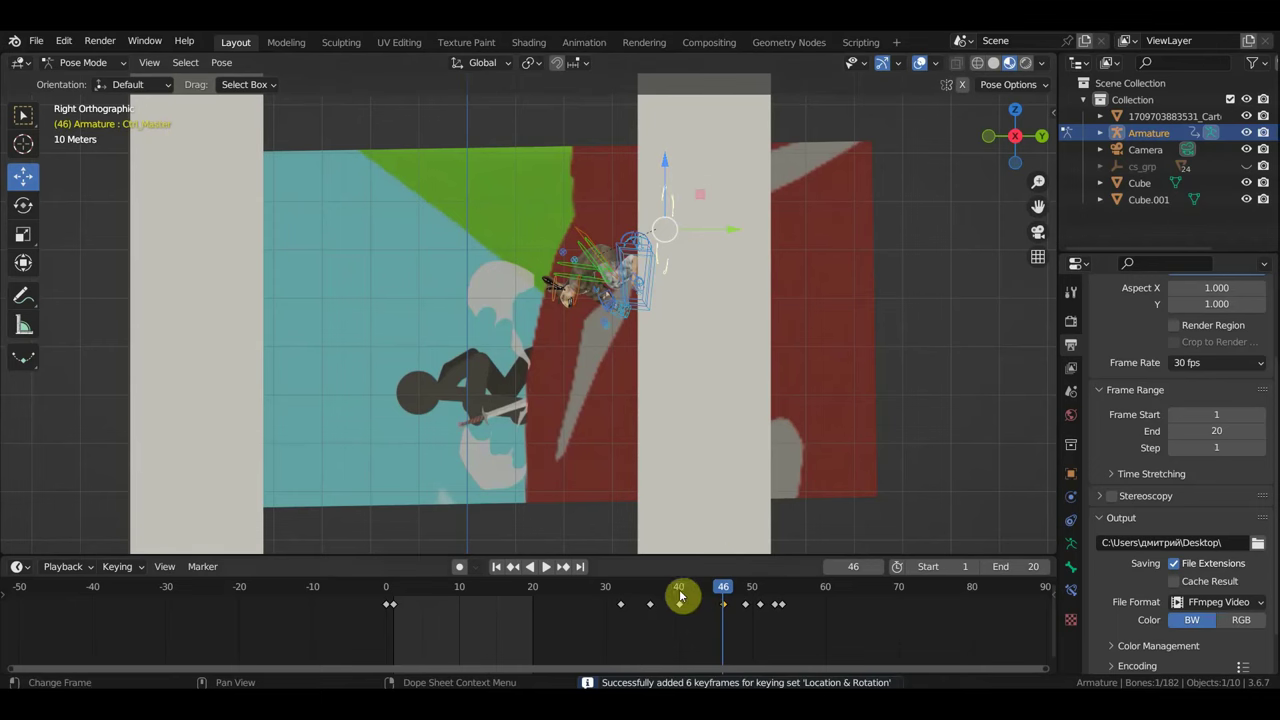
- Reframe the view at frame 54 and scrub back through the new motion
left_click(781, 588)
middle_click_drag(720, 410, 751, 306, "shift")
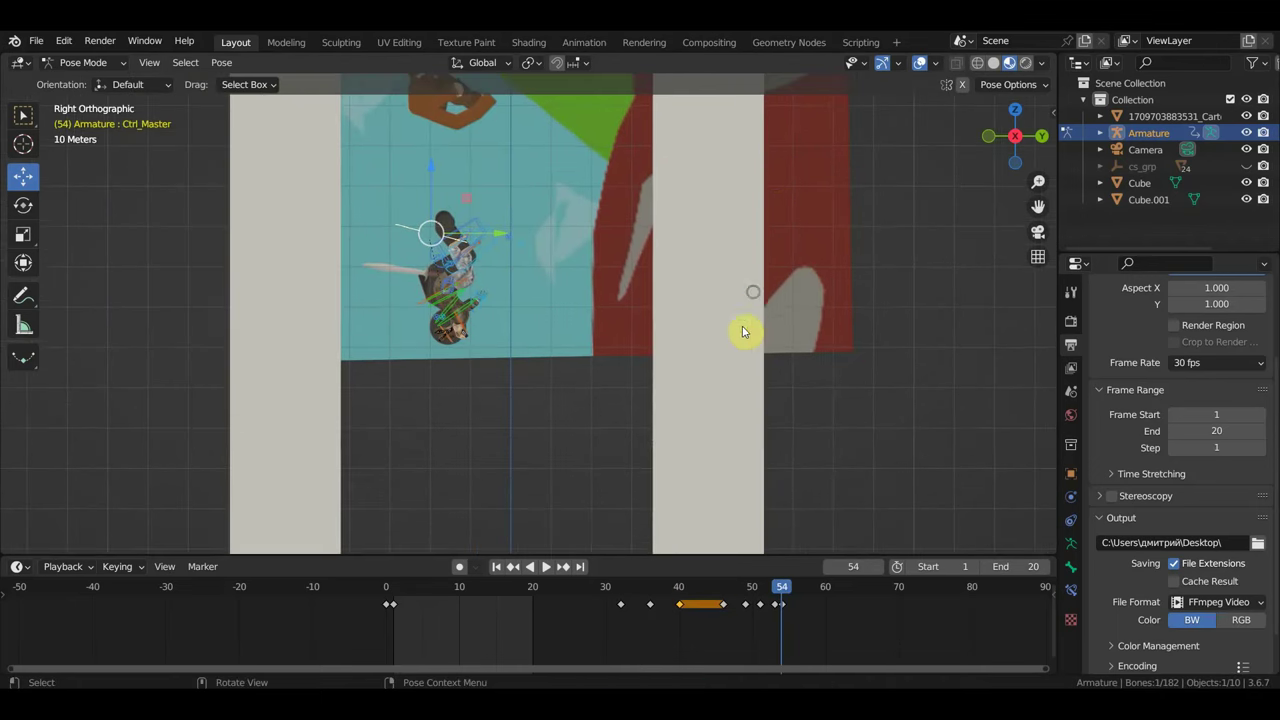
scroll(743, 331, "down", 3)
scroll(675, 347, "up", 1)
scroll(675, 347, "up", 1)
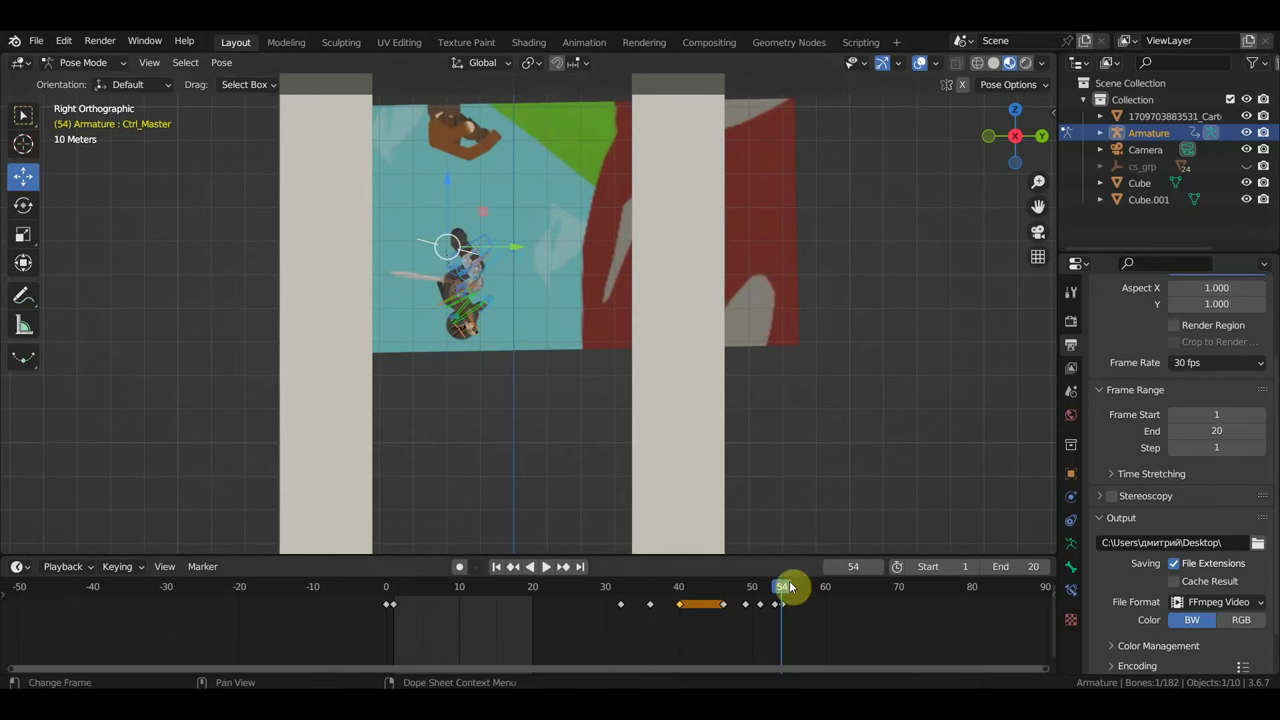
mouse_move(784, 587)
left_mouse_down()
mouse_move(549, 588)
mouse_move(789, 600)
mouse_move(686, 590)
mouse_move(724, 591)
left_mouse_up()
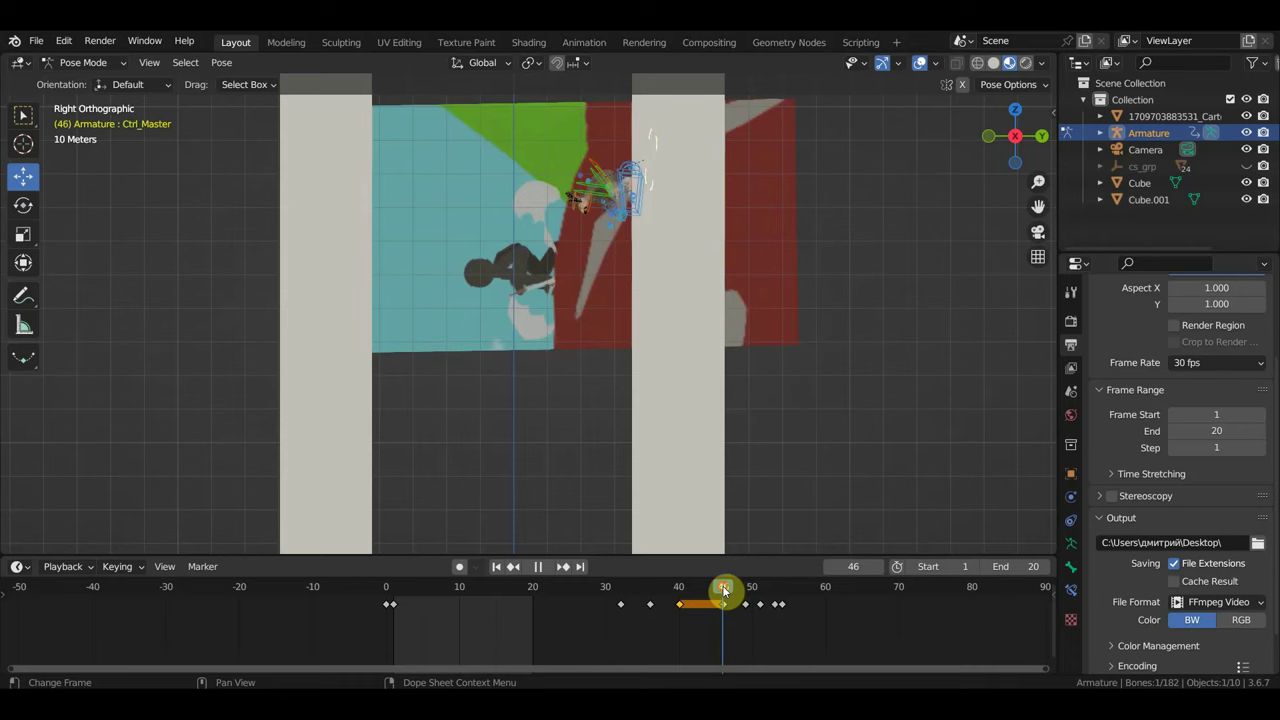
- Slide the frame-51 pose keyframe back to about frame 47, then scrub ahead toward frame 60
scroll(660, 277, "up", 3)
scroll(700, 277, "down", 1)
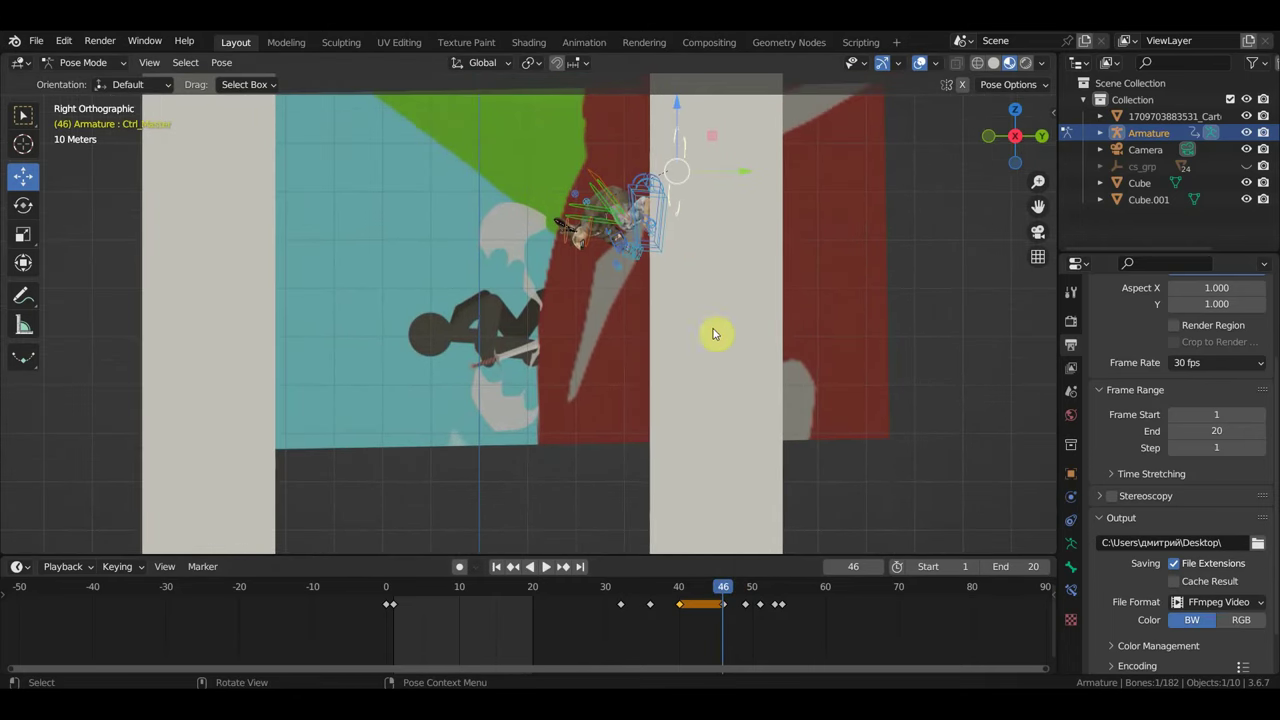
left_click(747, 587)
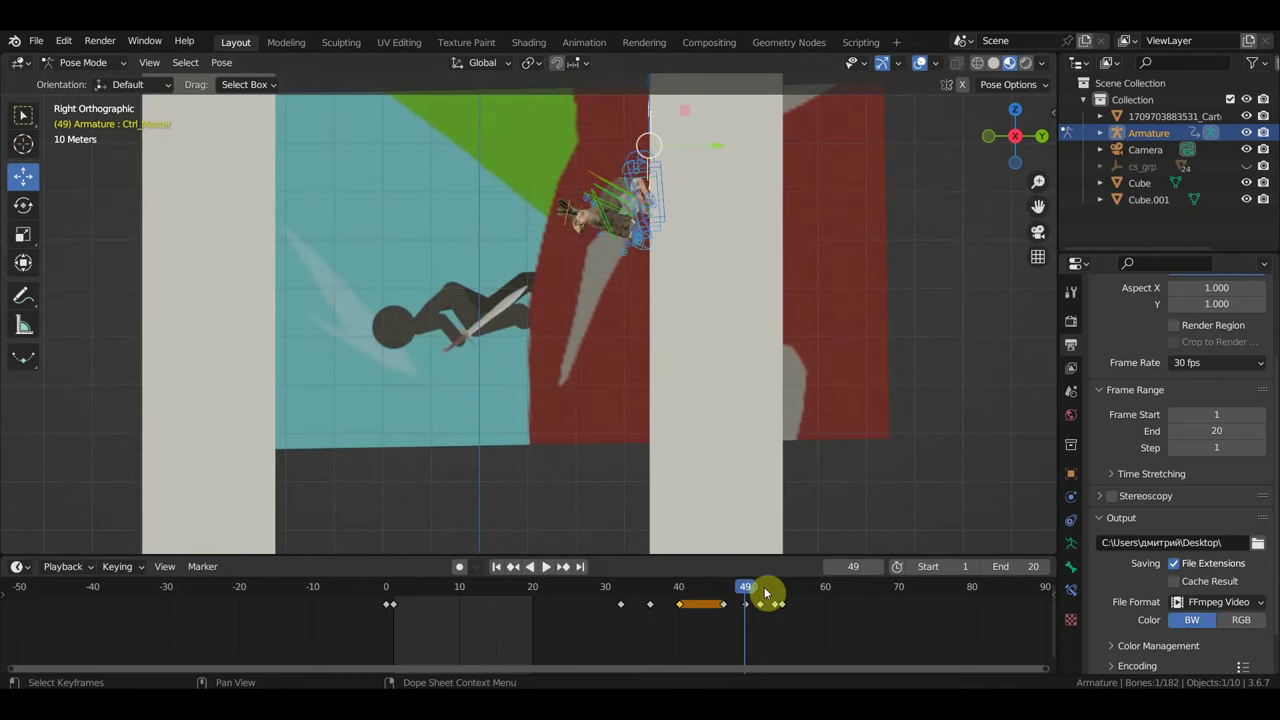
mouse_move(761, 594)
left_mouse_down()
mouse_move(760, 628)
mouse_move(721, 600)
left_mouse_up()
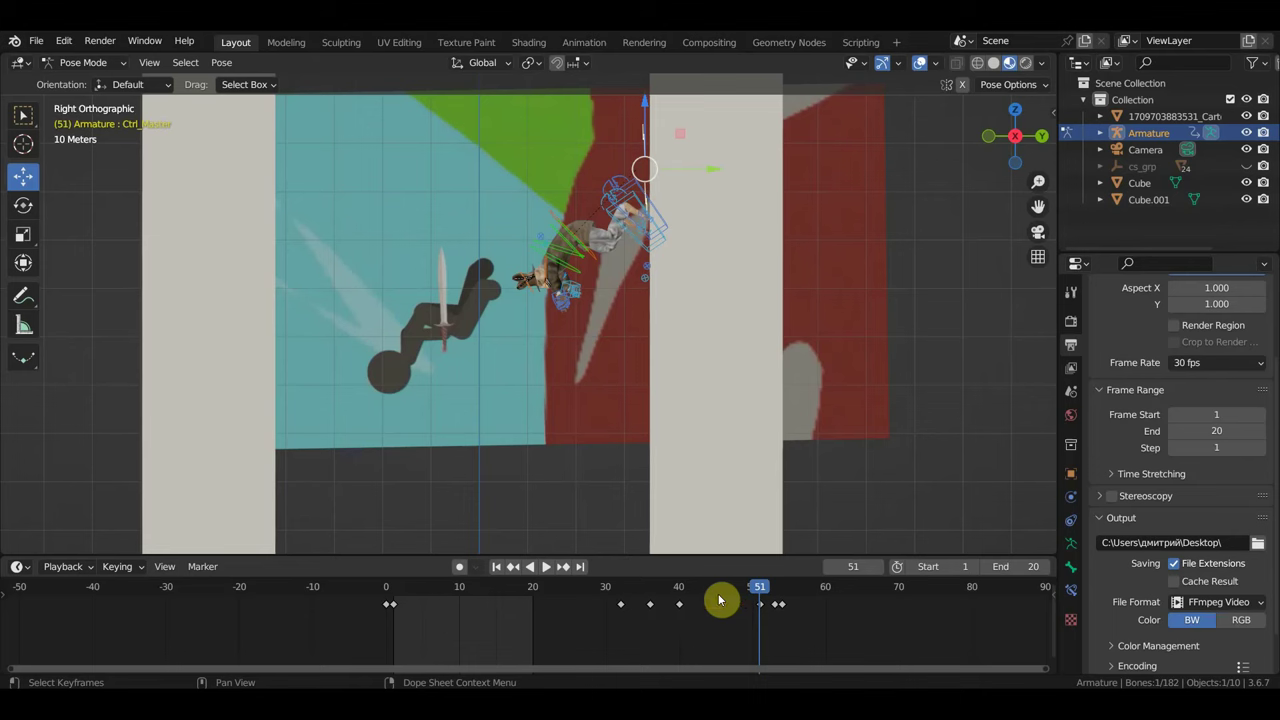
key("a")
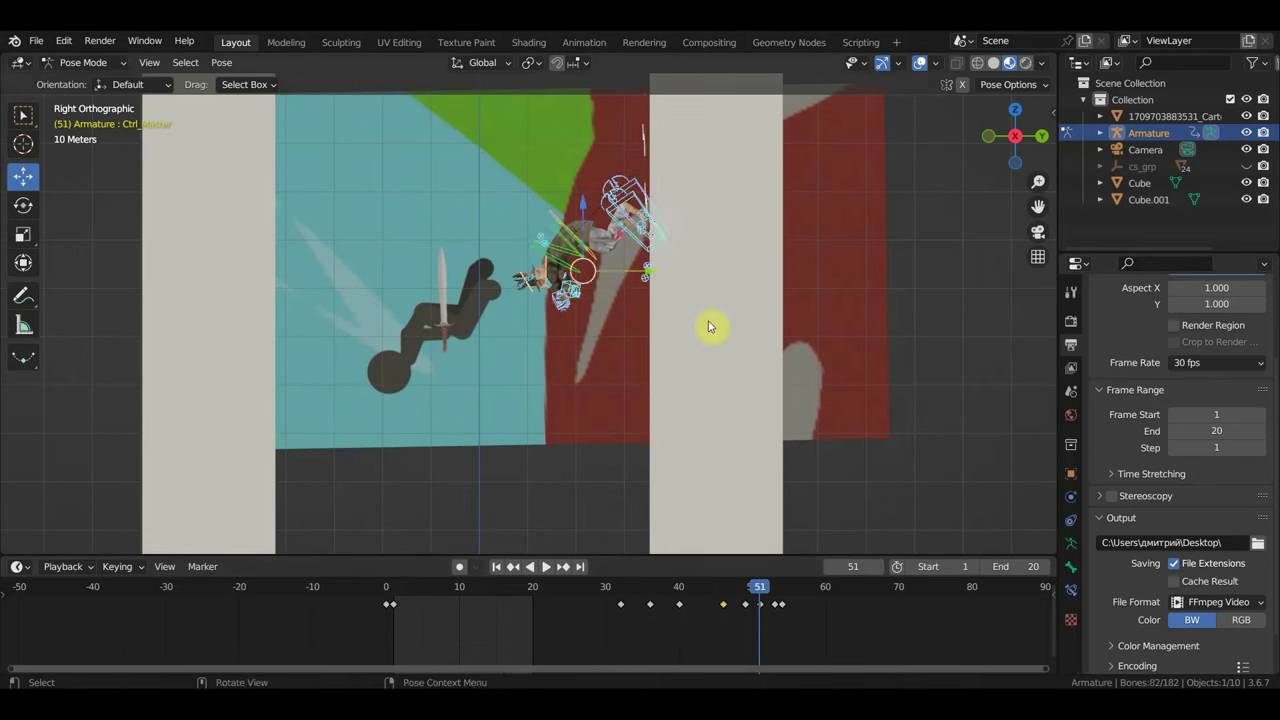
mouse_move(748, 606)
left_mouse_down()
mouse_move(712, 603)
mouse_move(763, 617)
left_mouse_up()
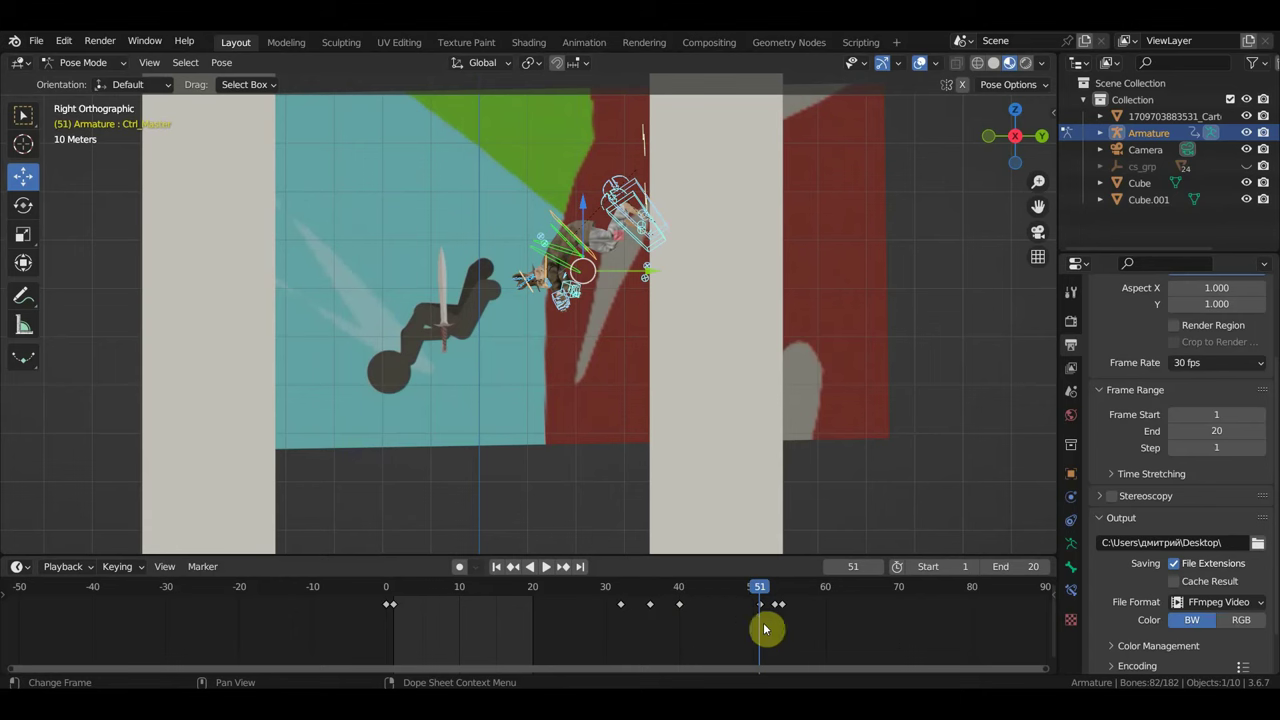
left_click(757, 604)
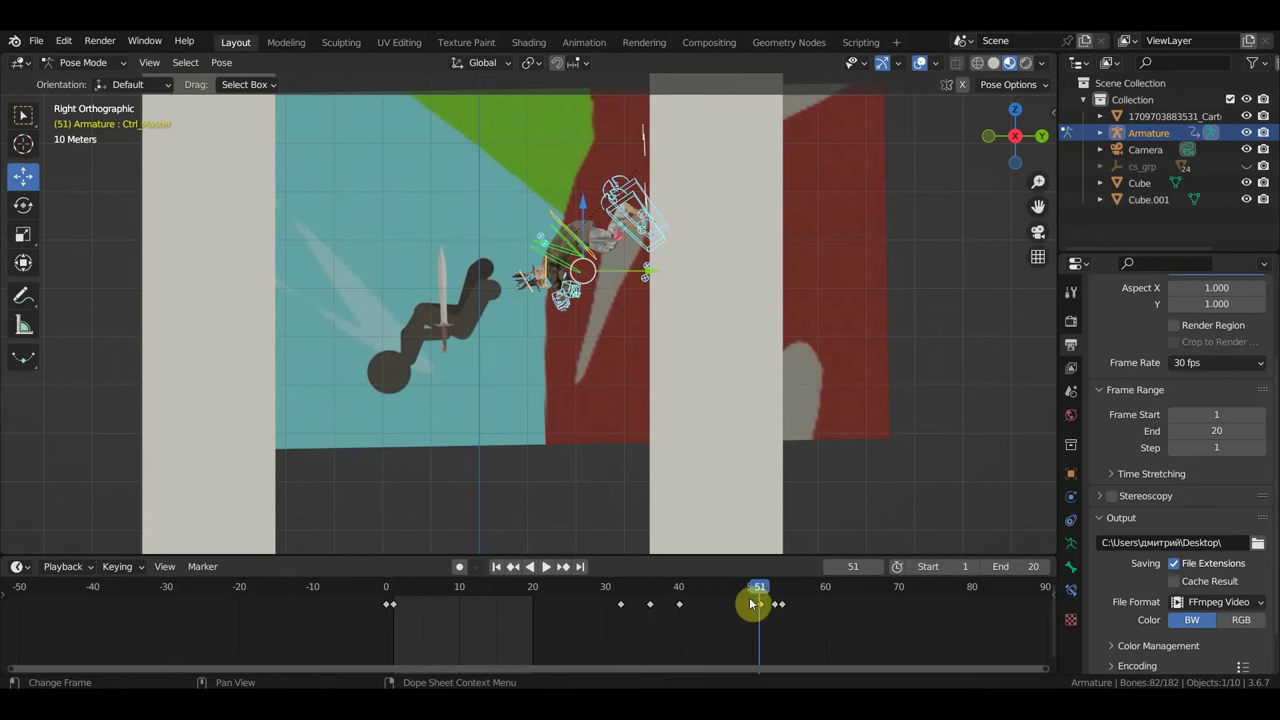
left_click_drag(752, 604, 731, 604)
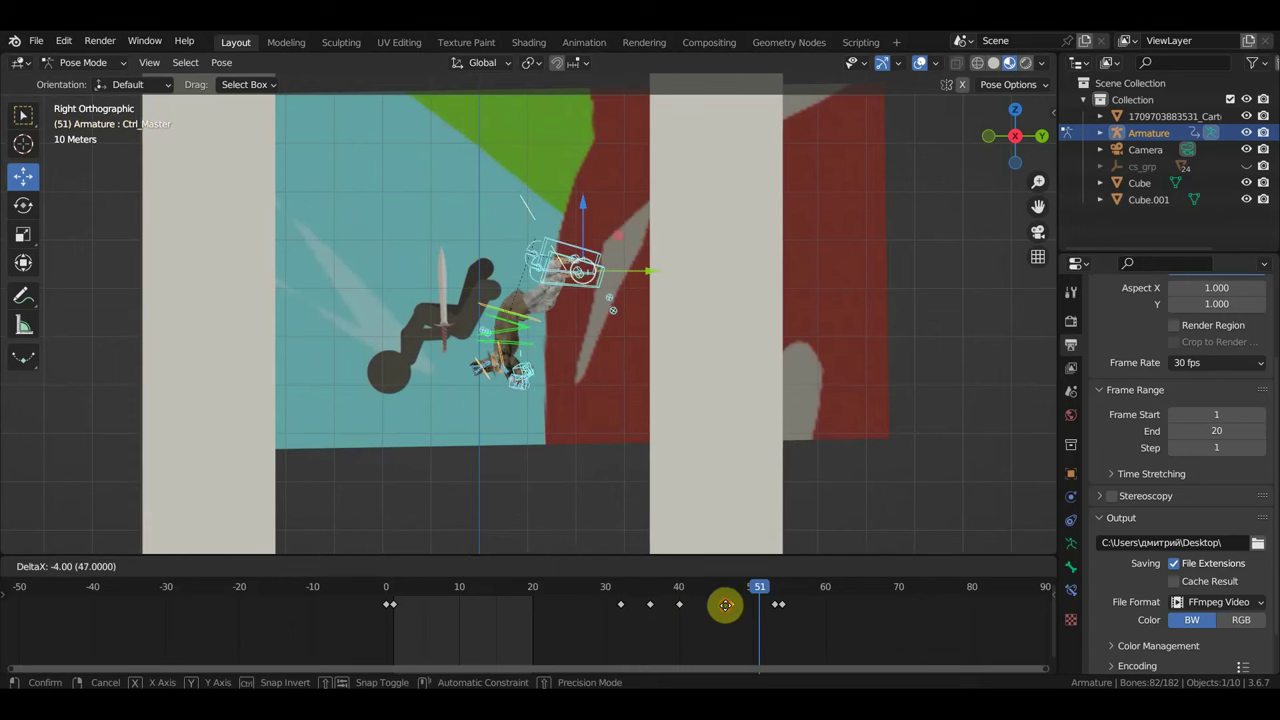
mouse_move(760, 588)
left_mouse_down()
mouse_move(711, 588)
mouse_move(775, 595)
mouse_move(666, 594)
mouse_move(771, 598)
mouse_move(825, 620)
left_mouse_up()
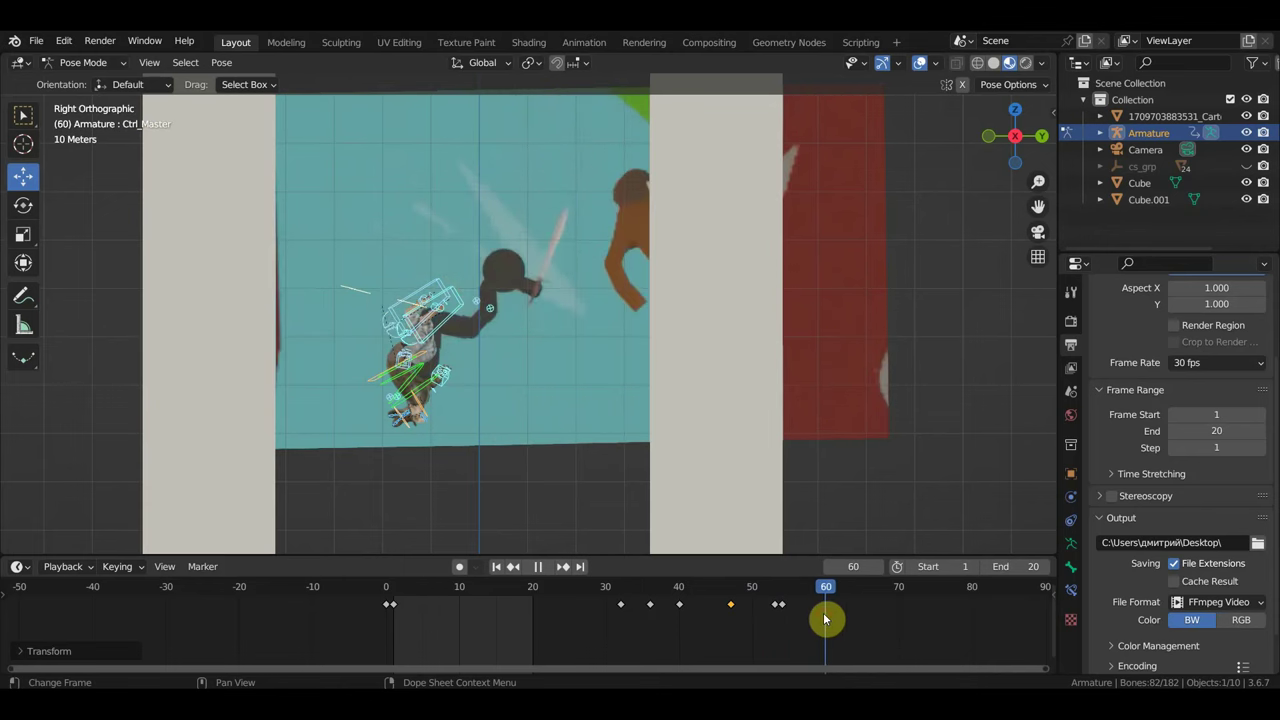
- Rotate and move Ctrl_Master to turn the whole fighter at frame 60
left_click(432, 330)
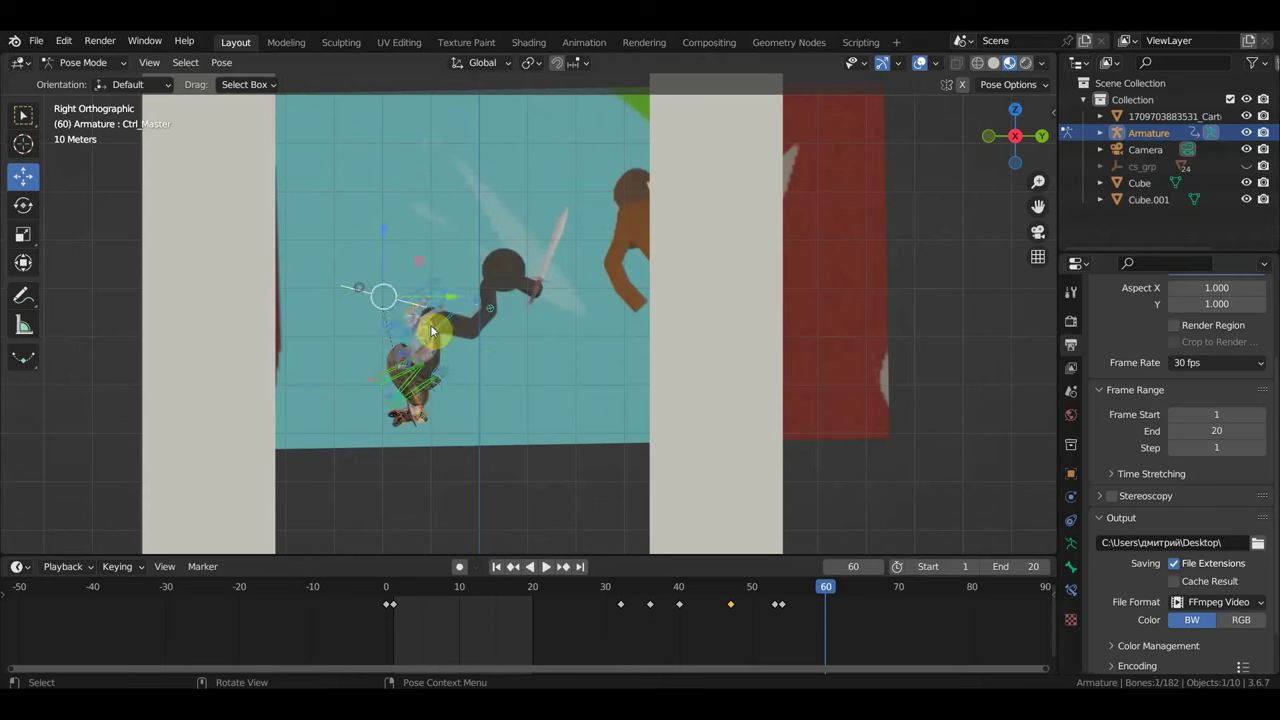
key("r")
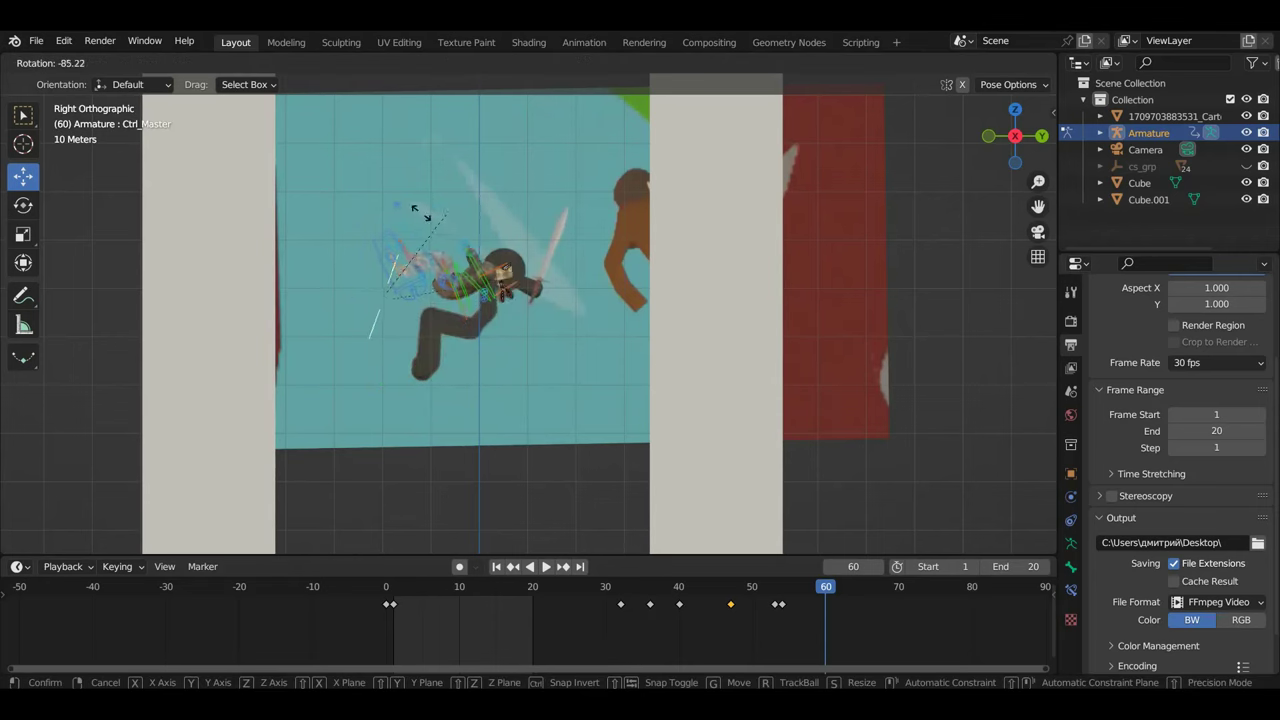
left_click(423, 266)
key("g")
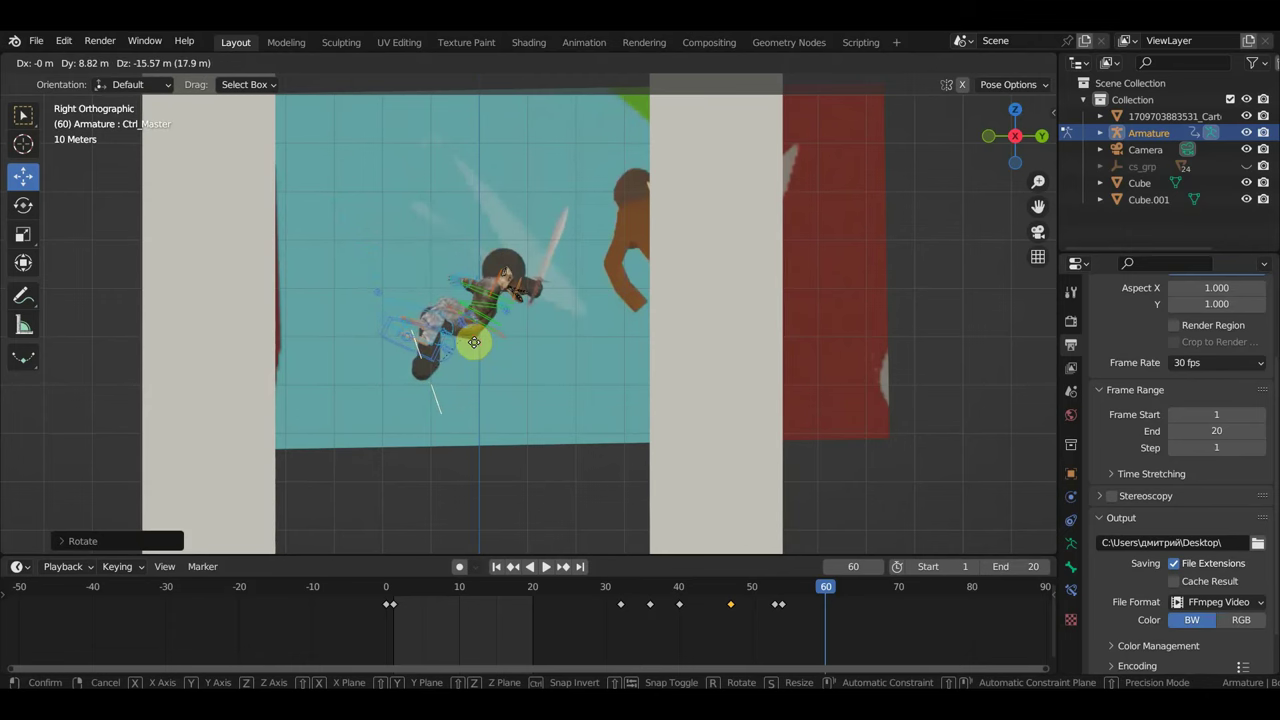
left_click(470, 342)
- Raise the right hand IK control up and right, then rotate and reposition it
scroll(495, 305, "up", 3)
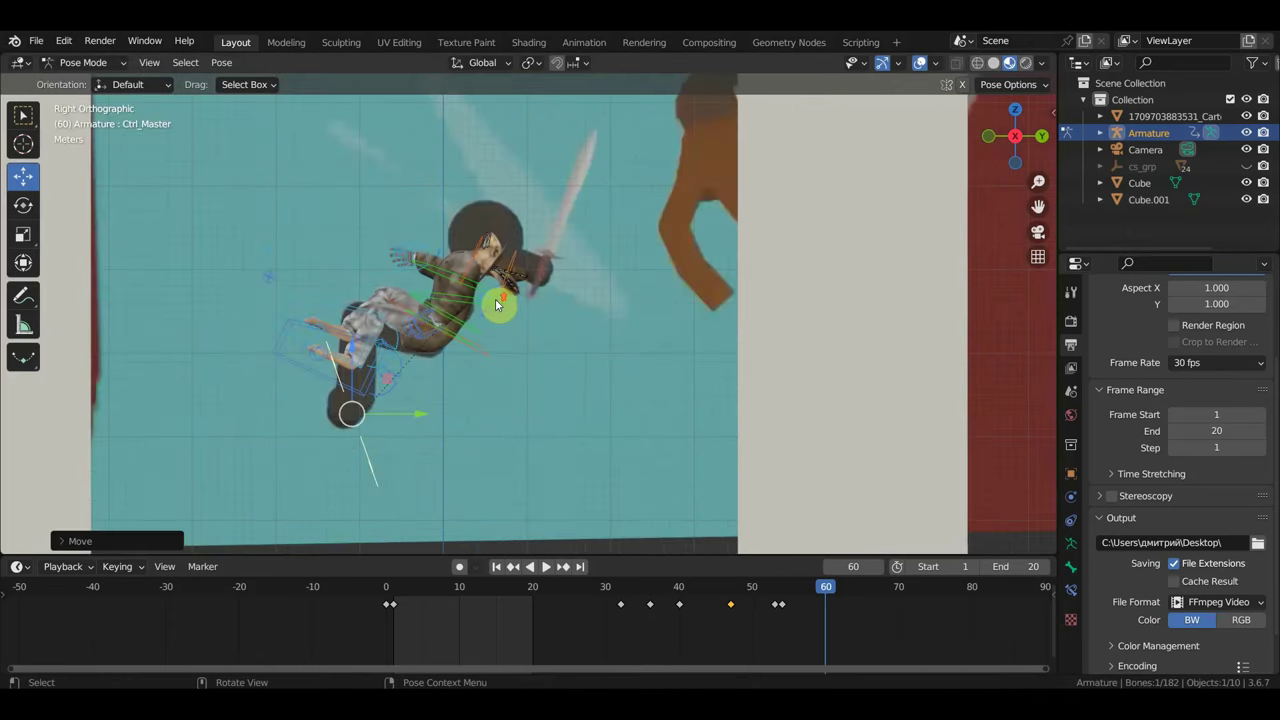
left_click_drag(416, 250, 505, 210)
middle_click_drag(602, 288, 669, 297)
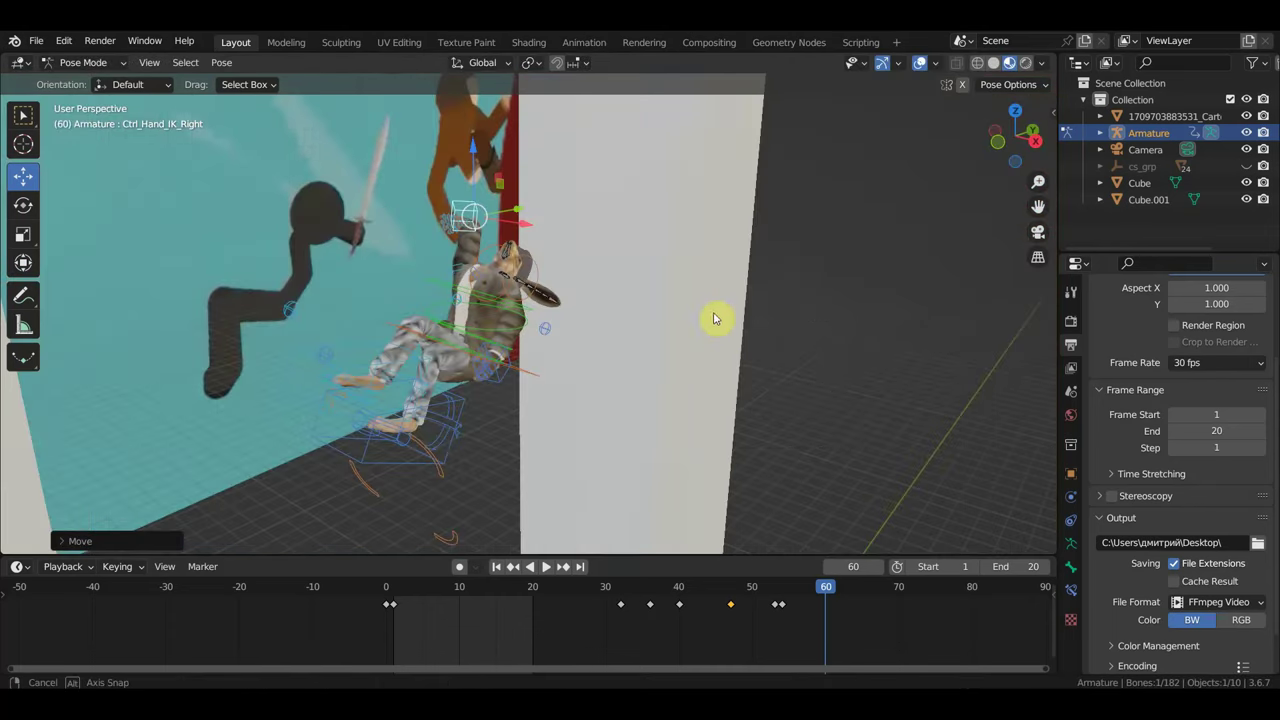
key("r")
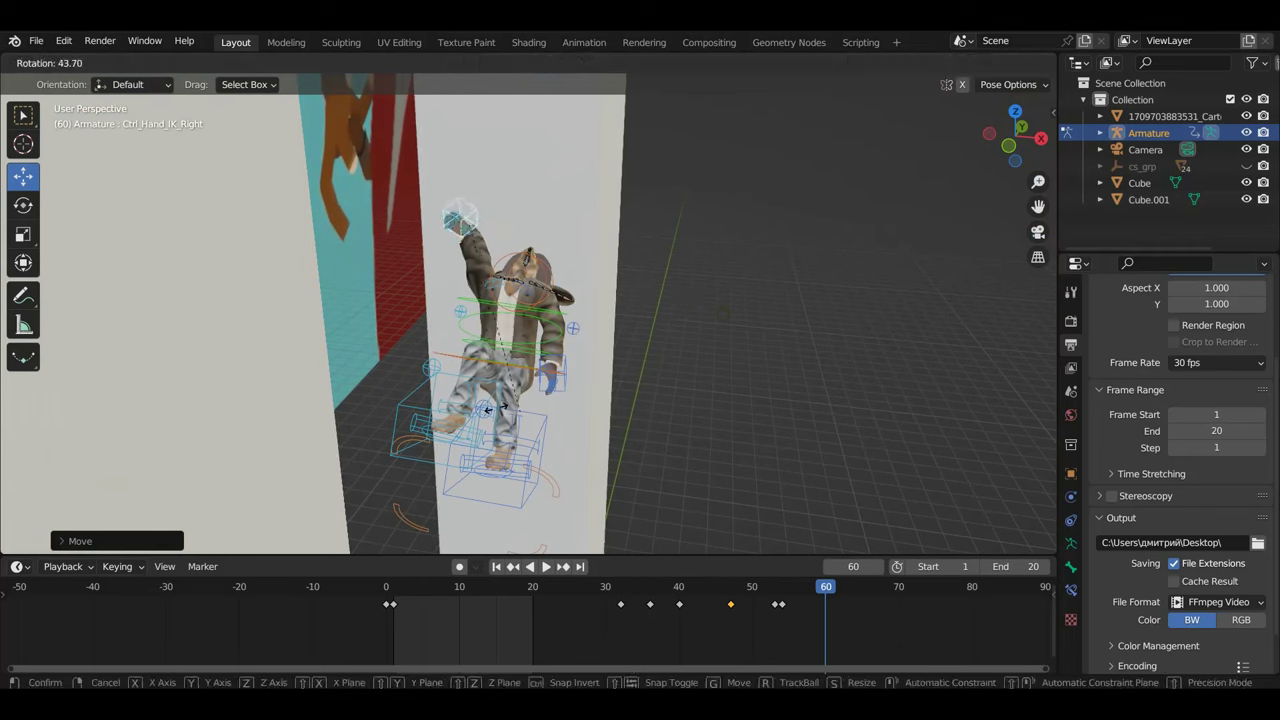
left_click(487, 410)
key("g")
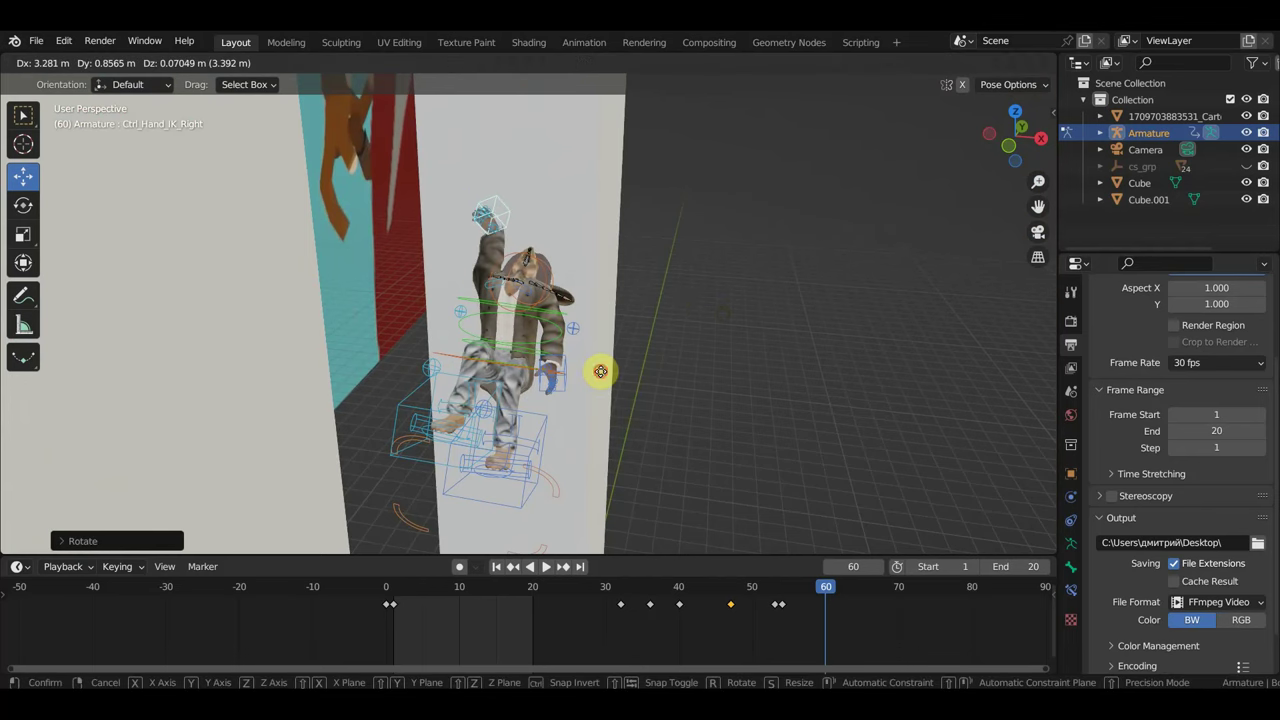
left_click(600, 371)
- Move and rotate Ctrl_Hand_IK_Left to raise the left arm
left_click(556, 382)
middle_click_drag(556, 382, 466, 380)
key("g")
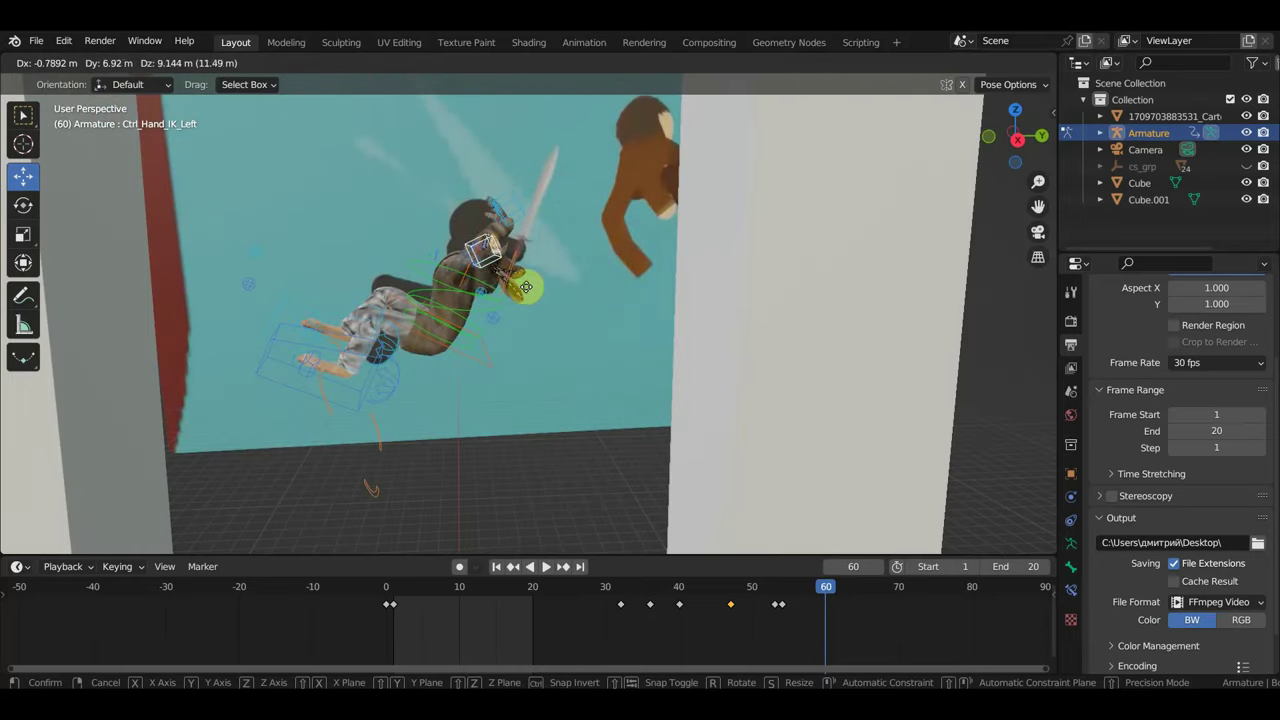
left_click(540, 277)
key("r")
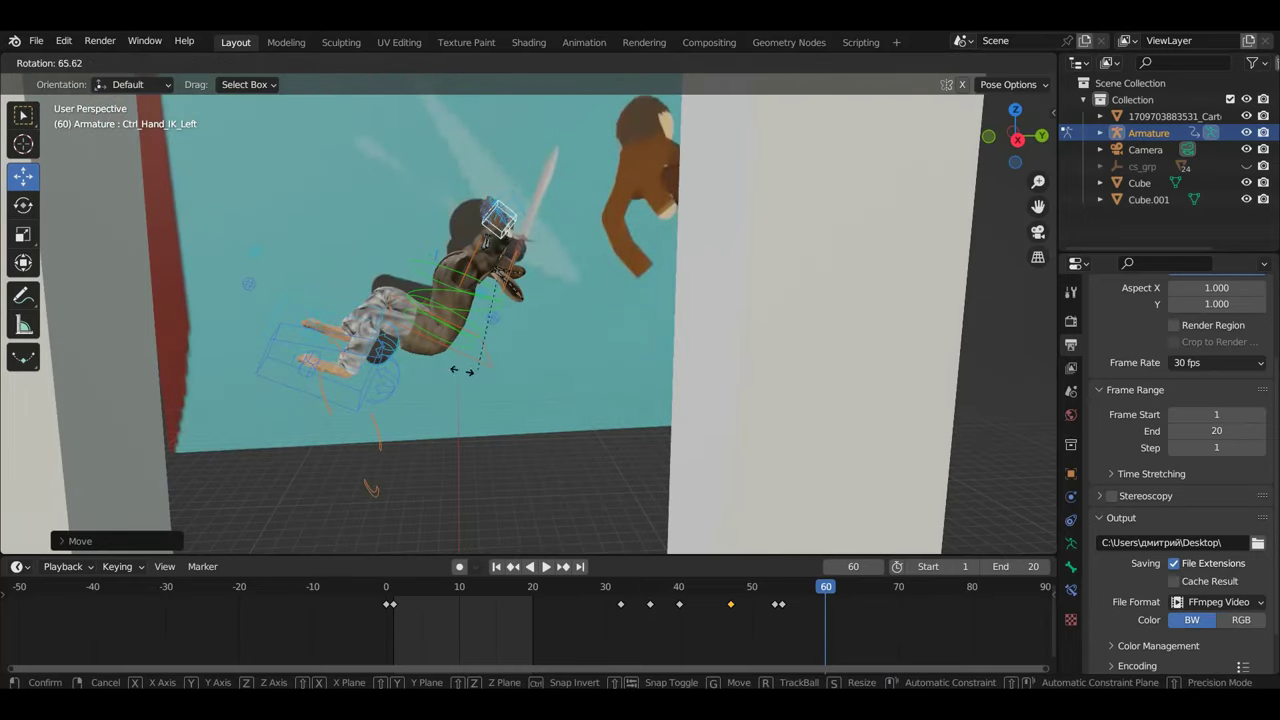
left_click(513, 346)
middle_click_drag(513, 346, 706, 330)
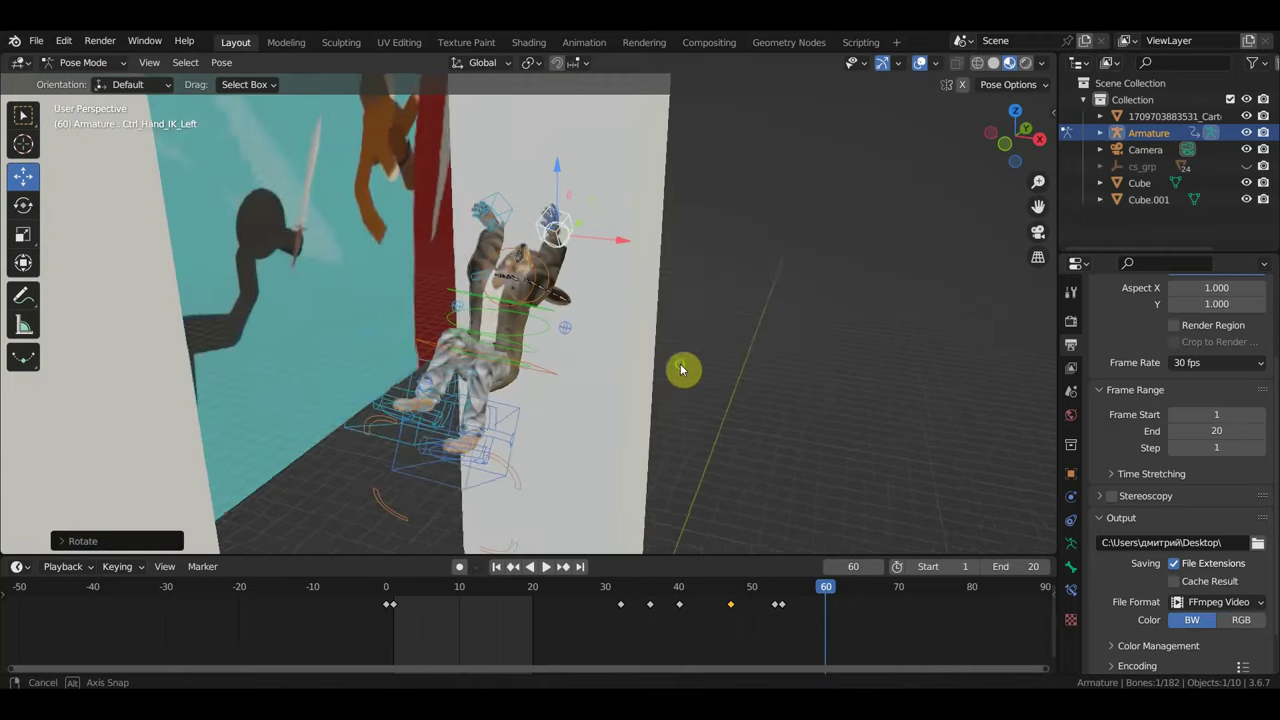
key("r")
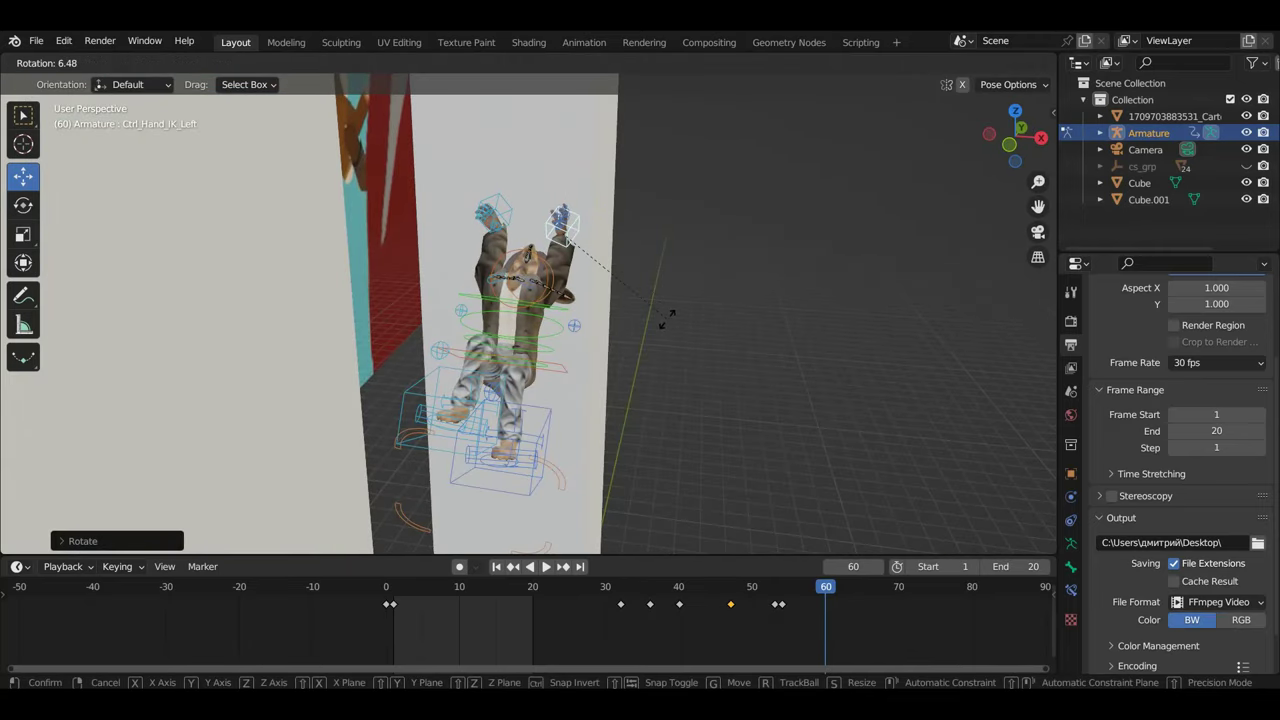
left_click(697, 267)
- Rotate Ctrl_Hand_IK_Right further to adjust the right hand
left_click(510, 208)
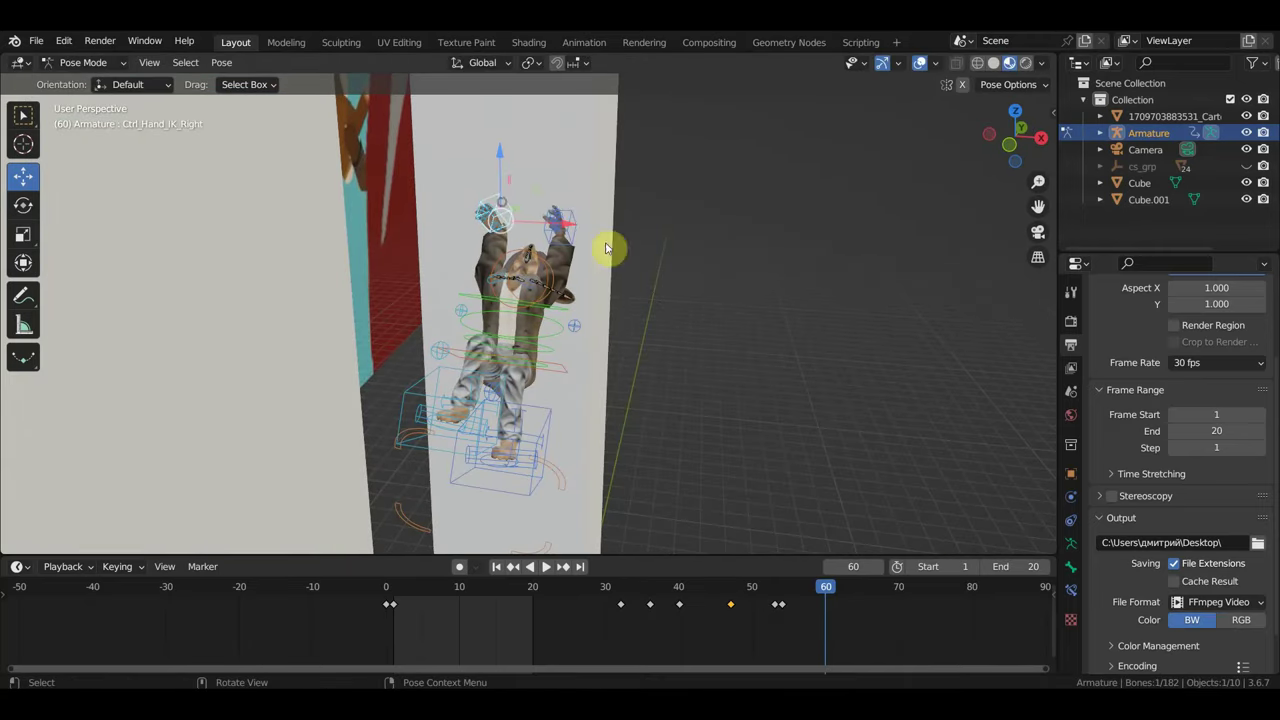
key("r")
left_click(606, 331)
middle_click_drag(666, 343, 487, 315)
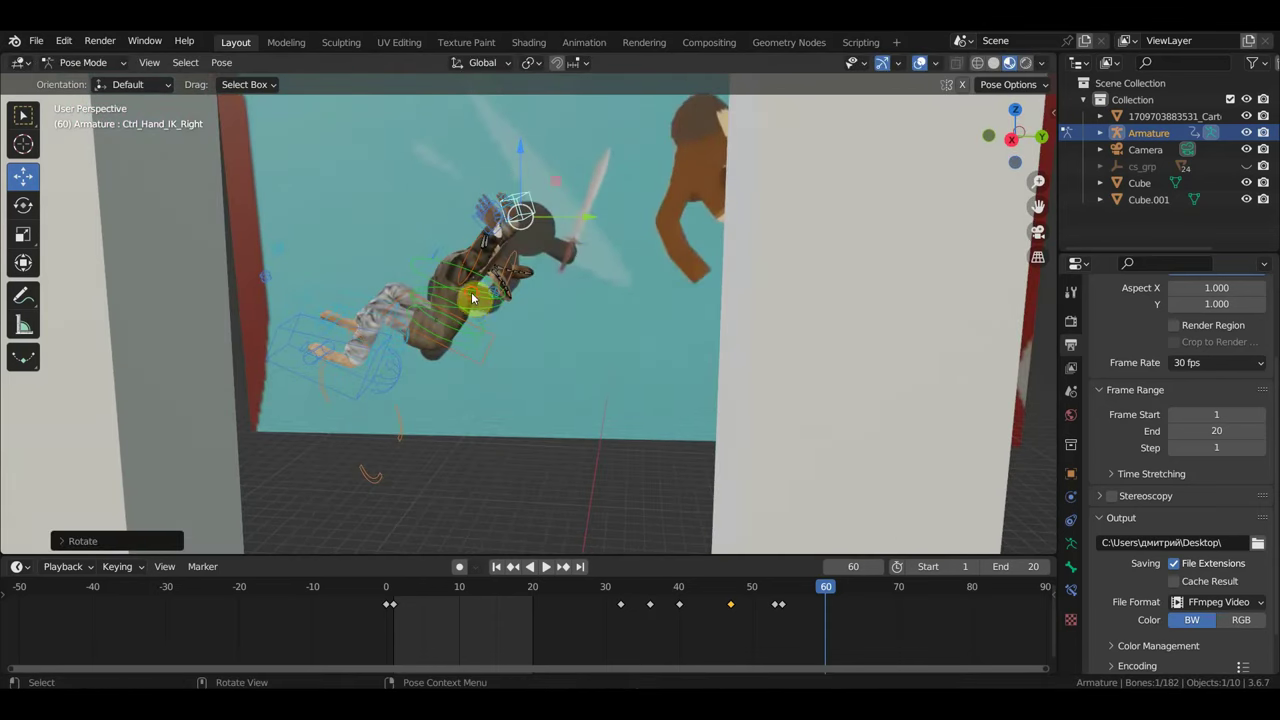
- Twist the torso by rotating Ctrl_Spine2 and Ctrl_Spine1
left_click(473, 298)
key("r")
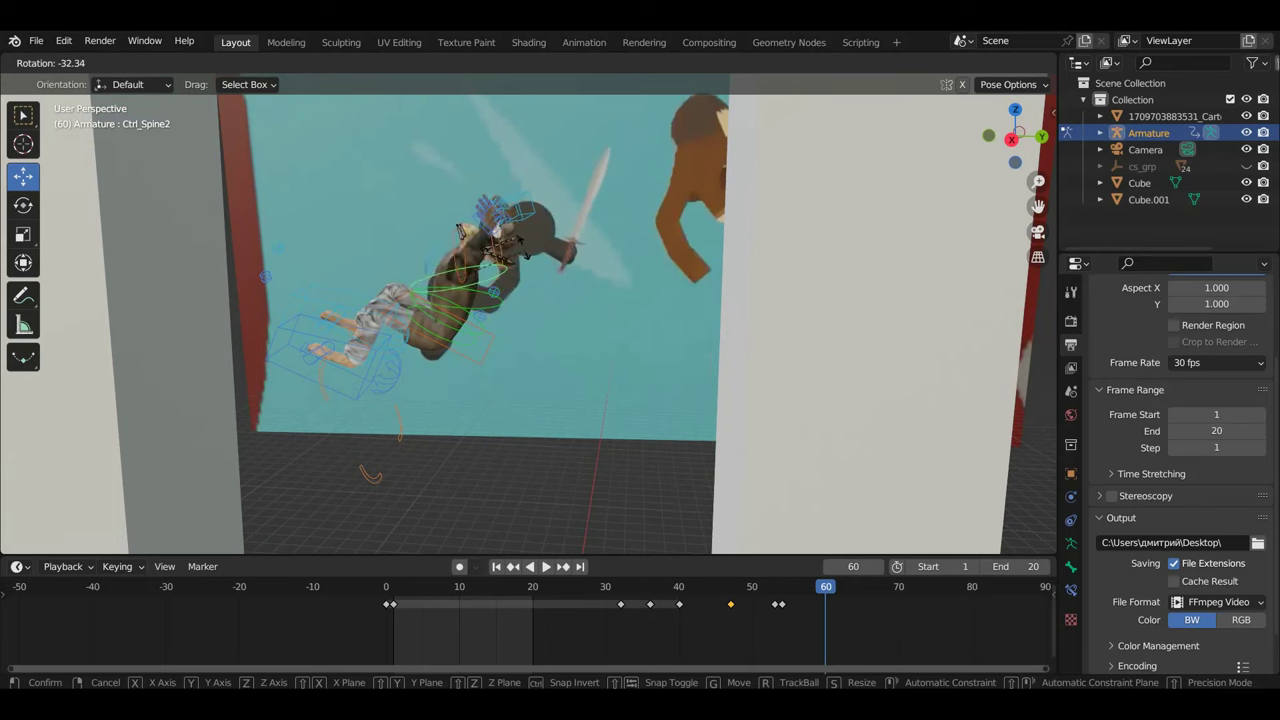
left_click(478, 252)
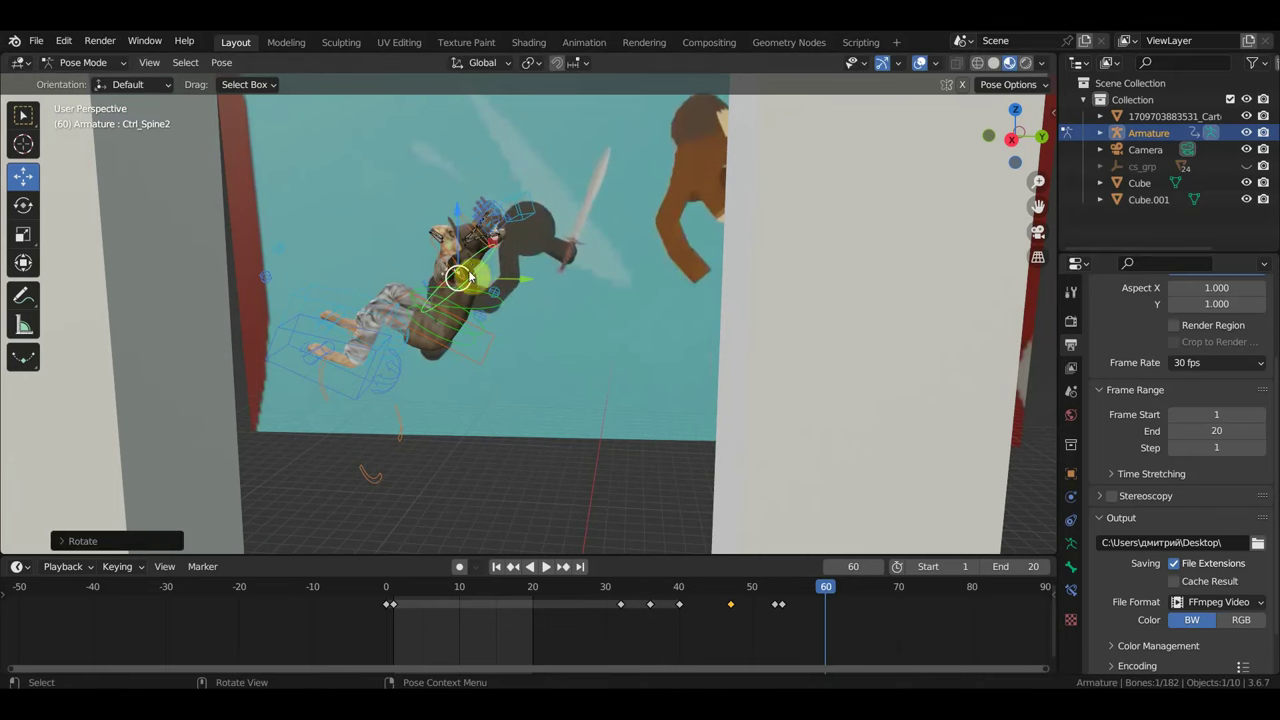
left_click(478, 294)
key("r")
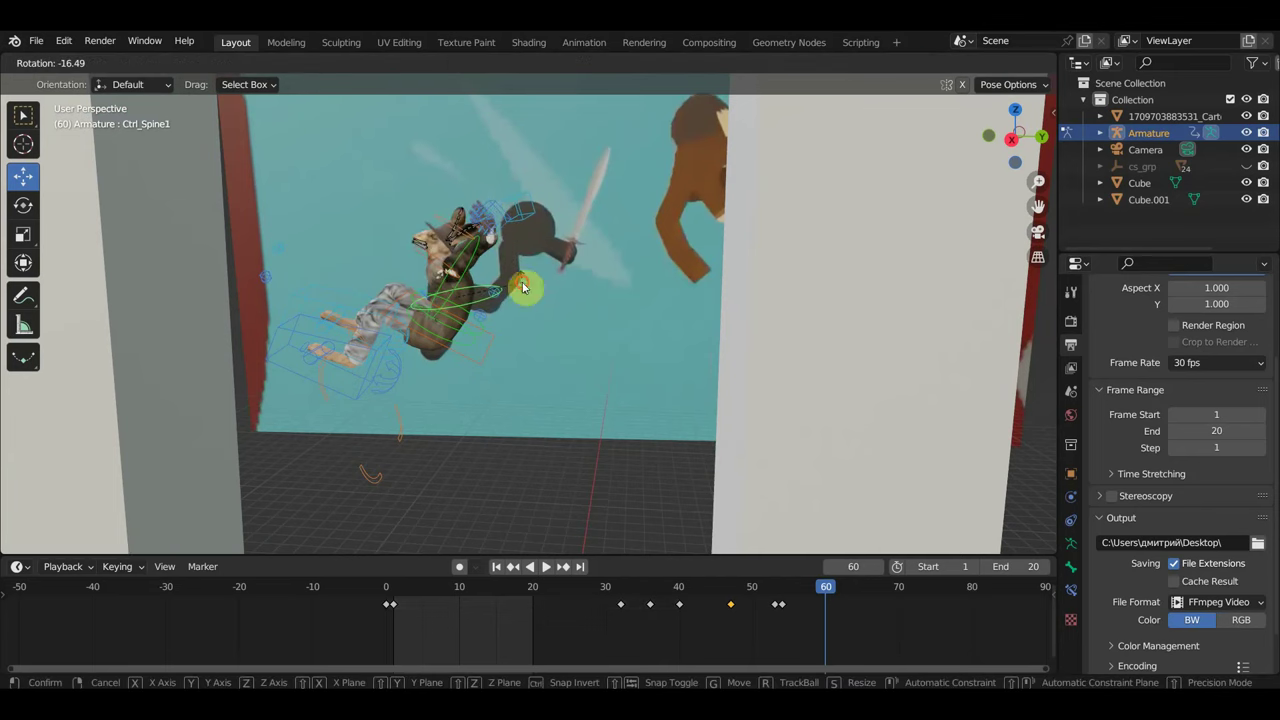
left_click(492, 268)
key("r")
left_click(477, 258)
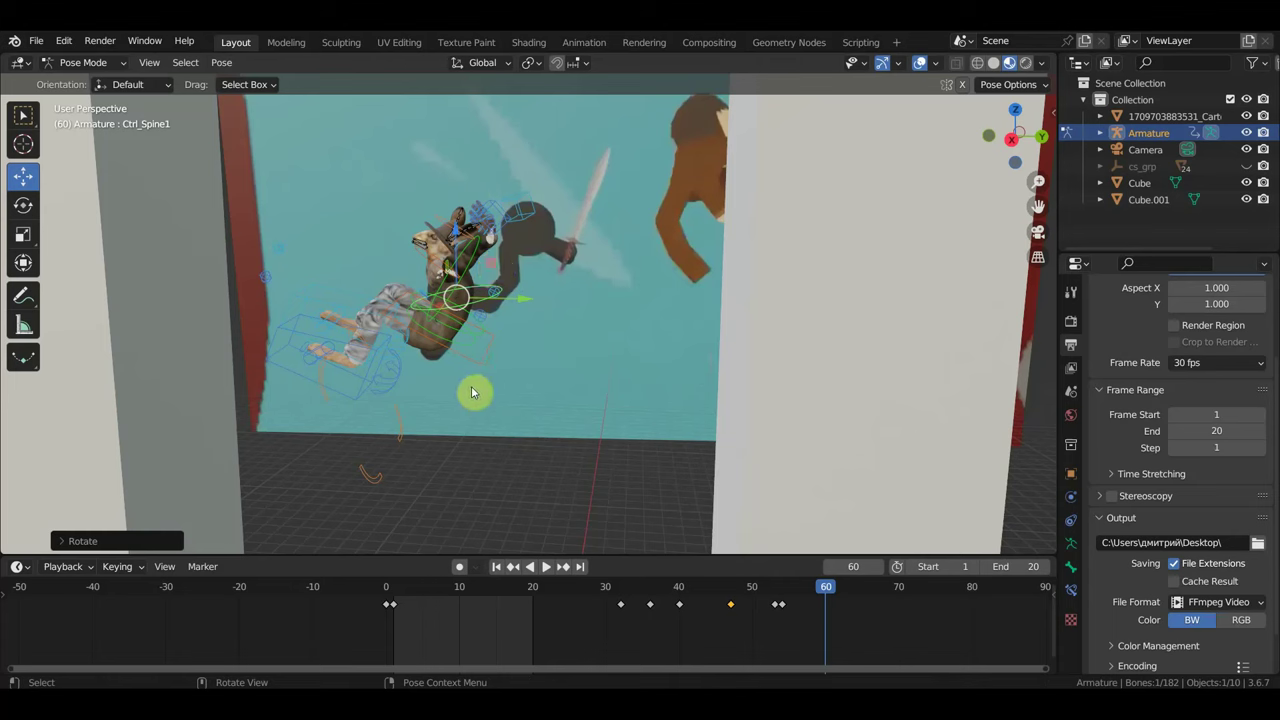
- Key location and rotation on all bones, then review frames 52–55 in right orthographic view
key("a")
key("i")
left_click_drag(823, 605, 770, 597)
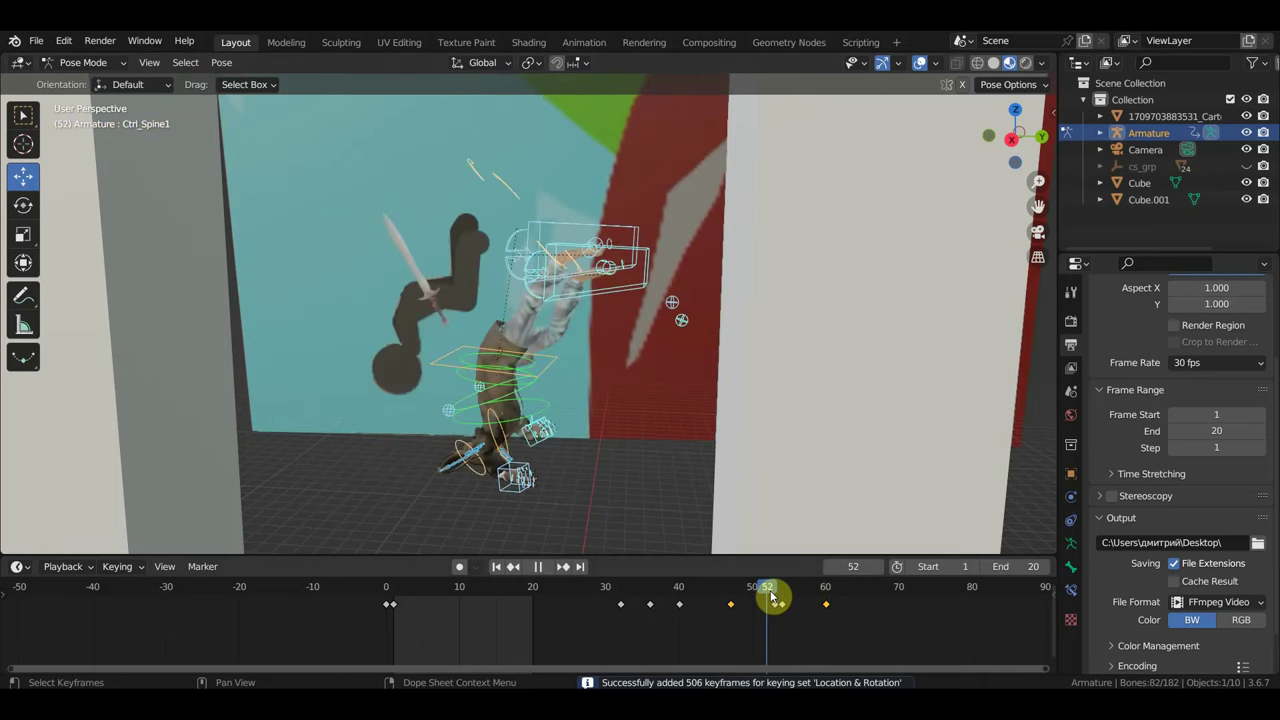
left_click_drag(770, 597, 805, 606)
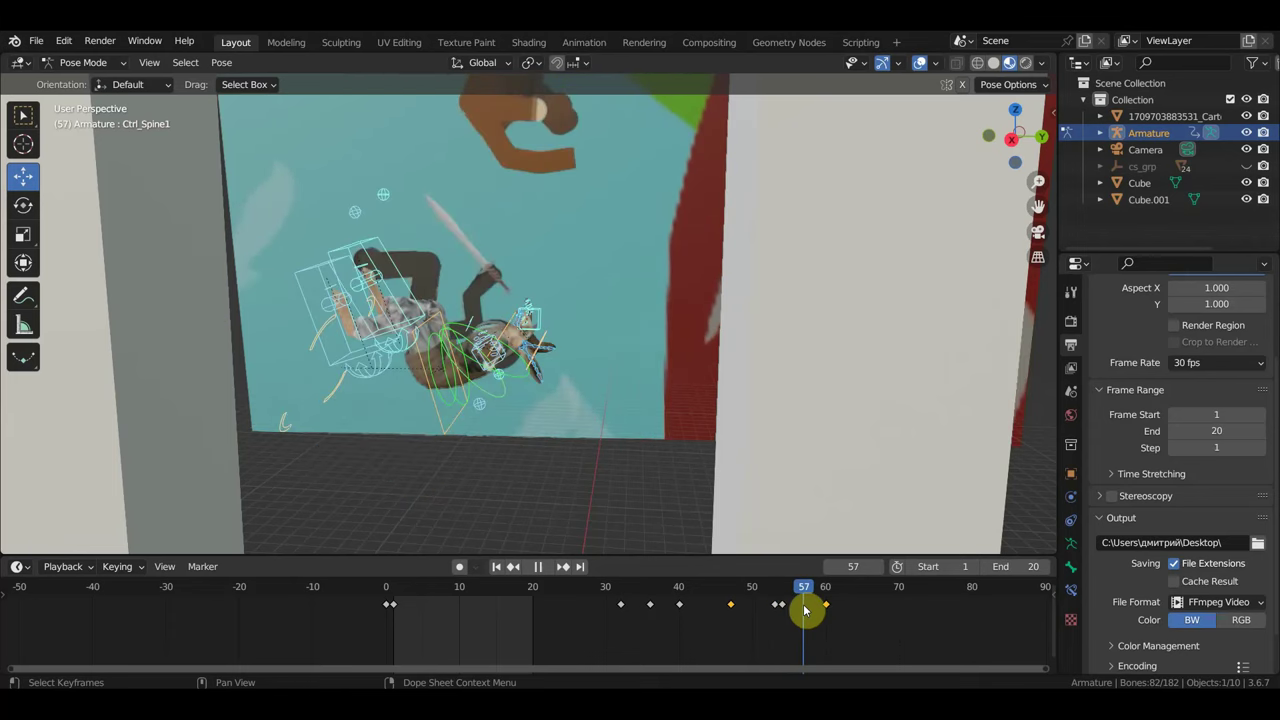
key("KP_5")
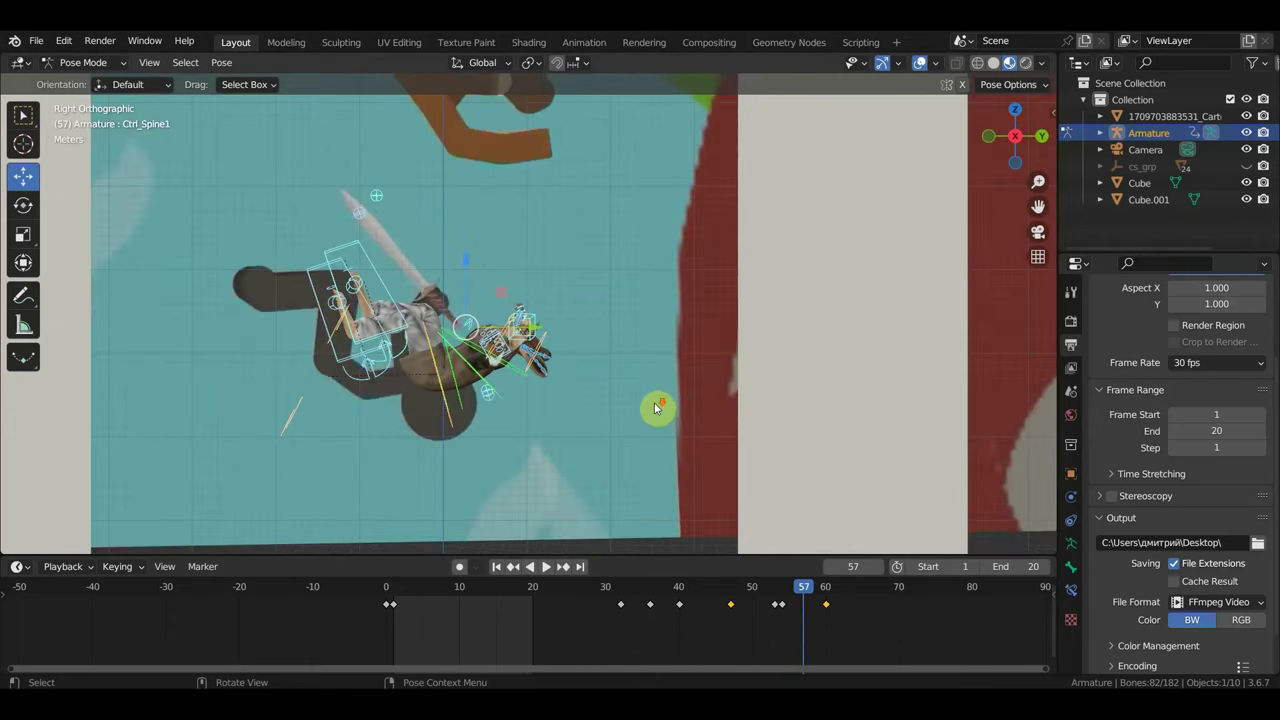
key("KP_3")
mouse_move(805, 600)
left_mouse_down()
mouse_move(783, 595)
mouse_move(802, 600)
left_mouse_up()
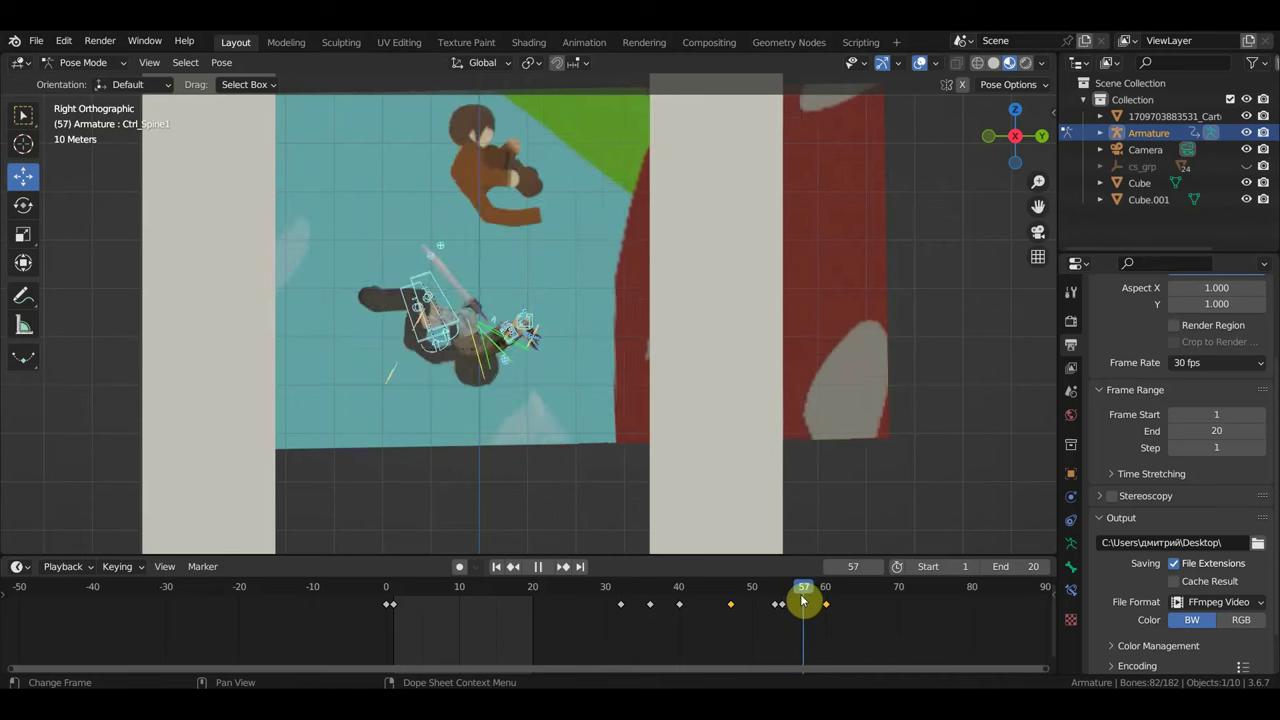
- Shift Ctrl_Master left, tilt it, then nudge it slightly up and right
left_click(457, 336)
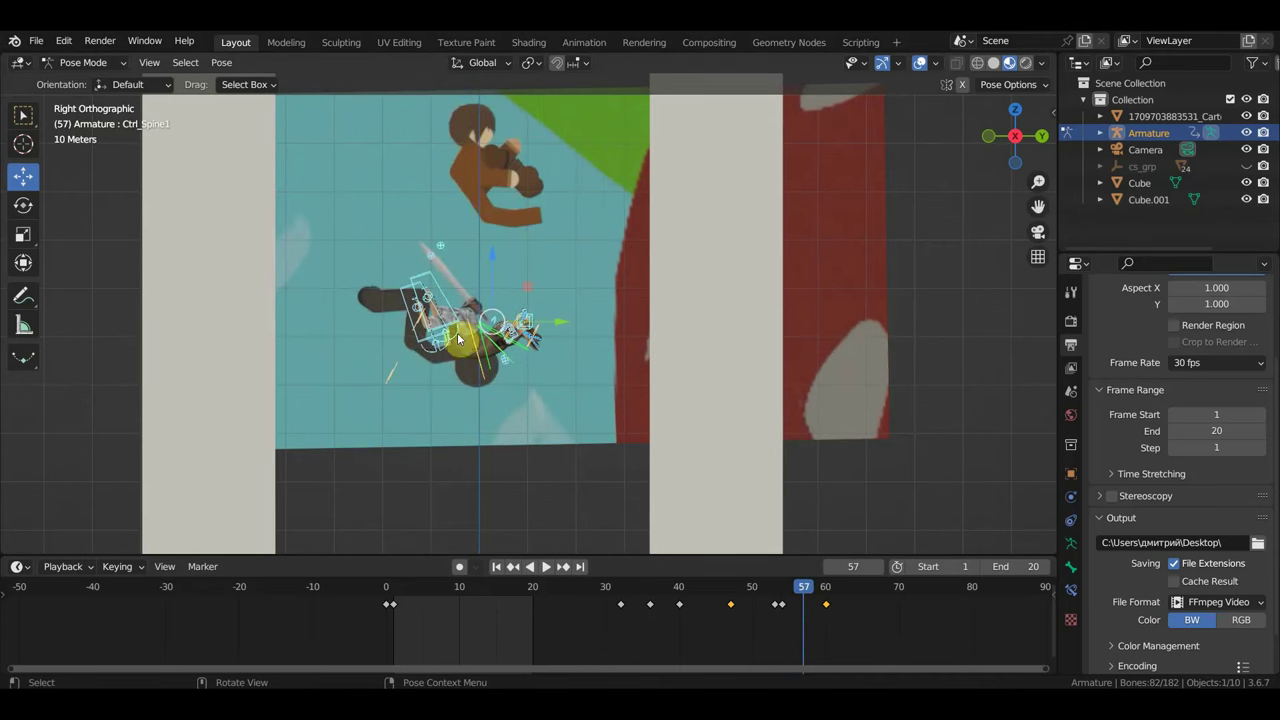
left_click(405, 366)
key("g")
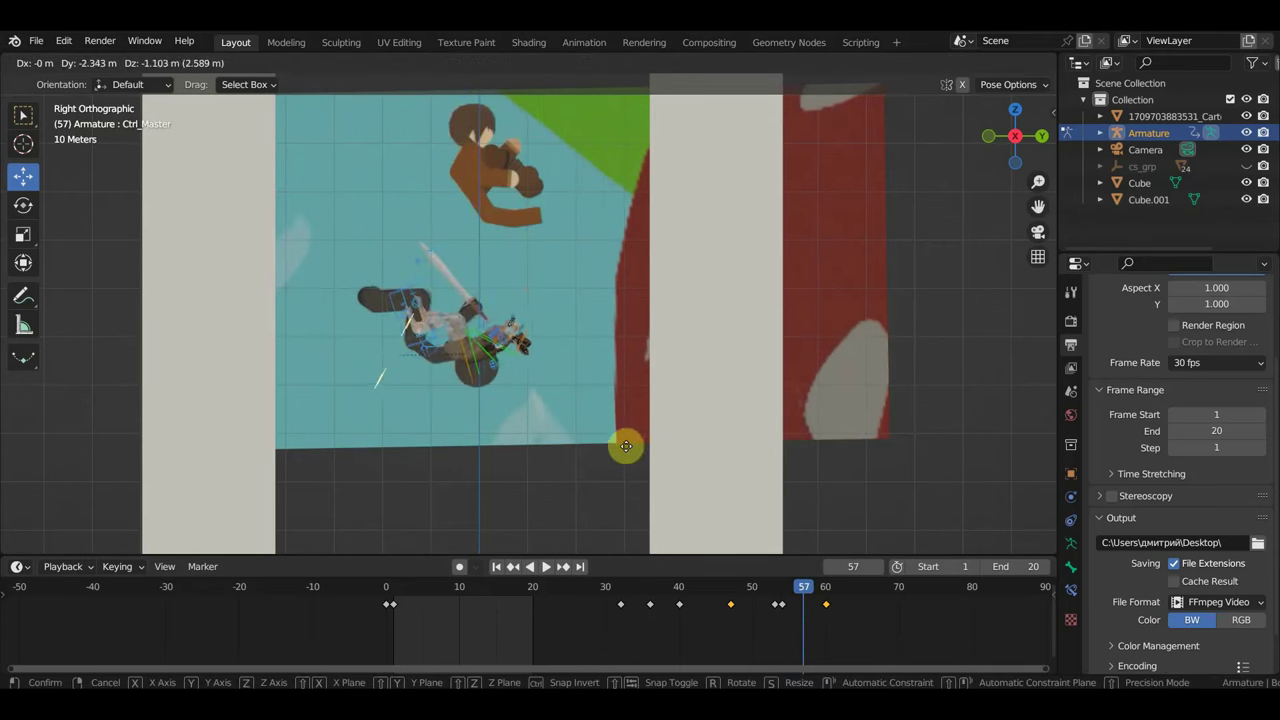
left_click(600, 442)
key("r")
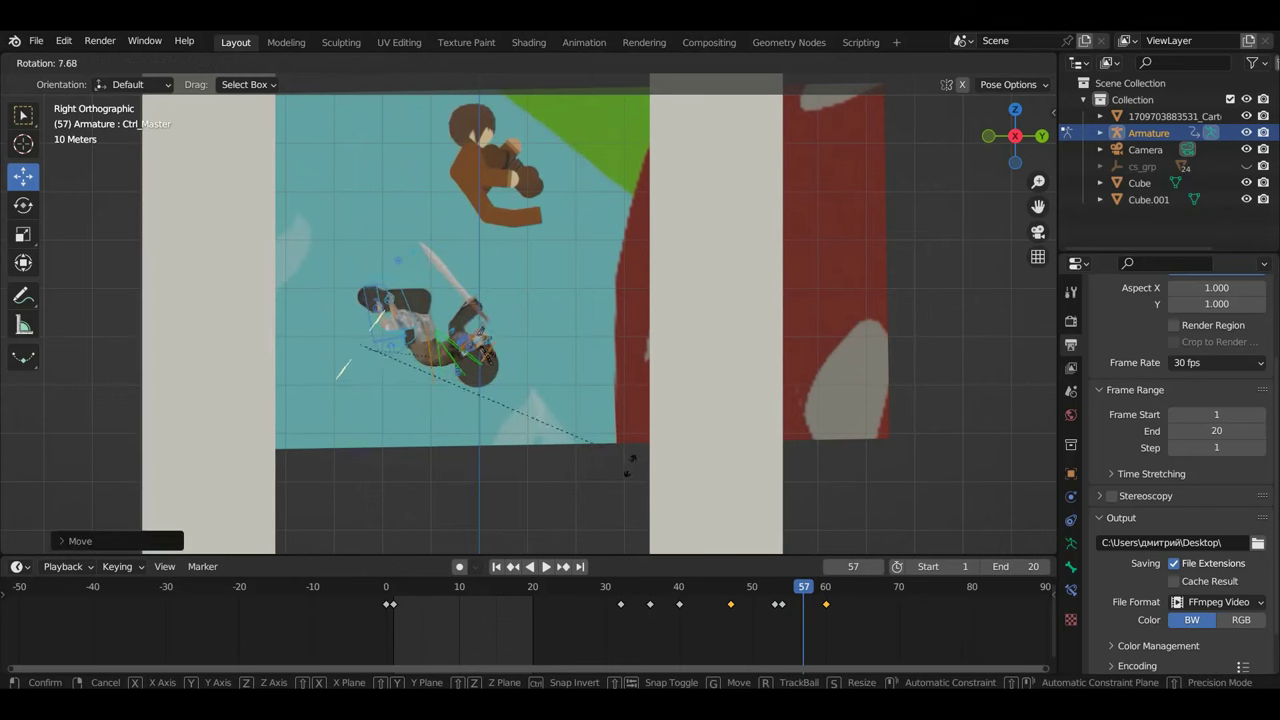
left_click(560, 500)
key("g")
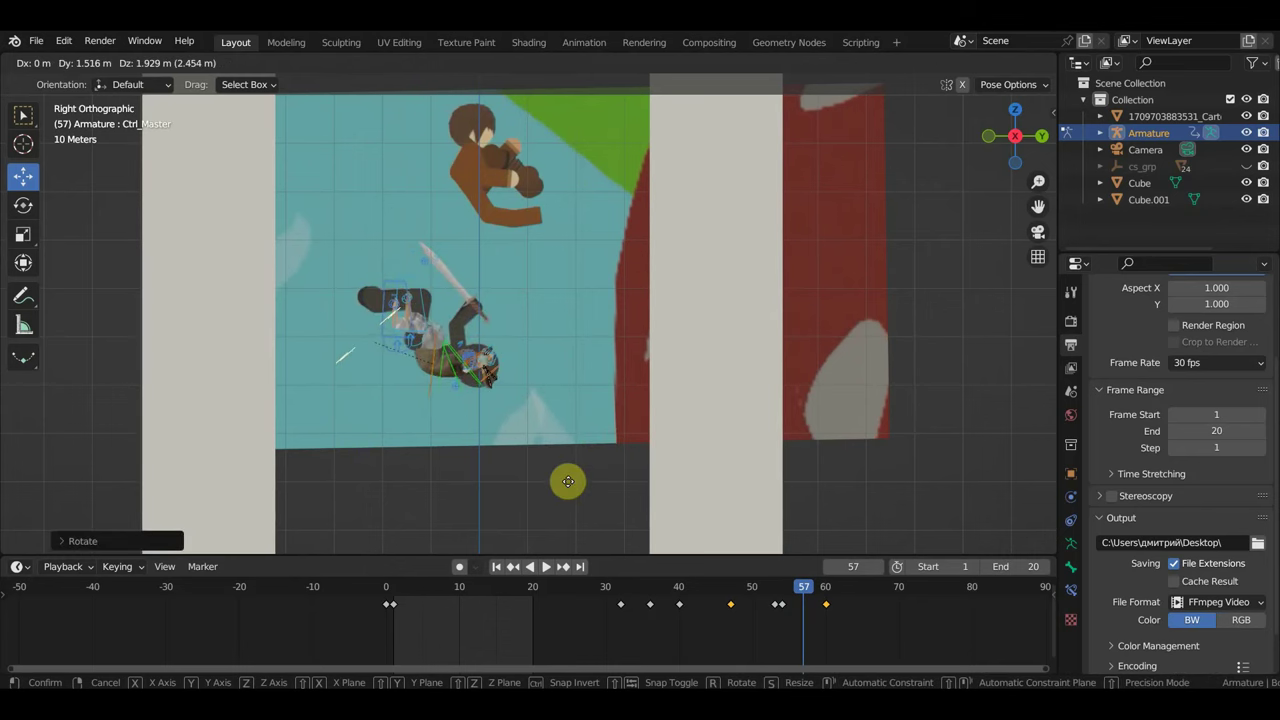
left_click(566, 480)
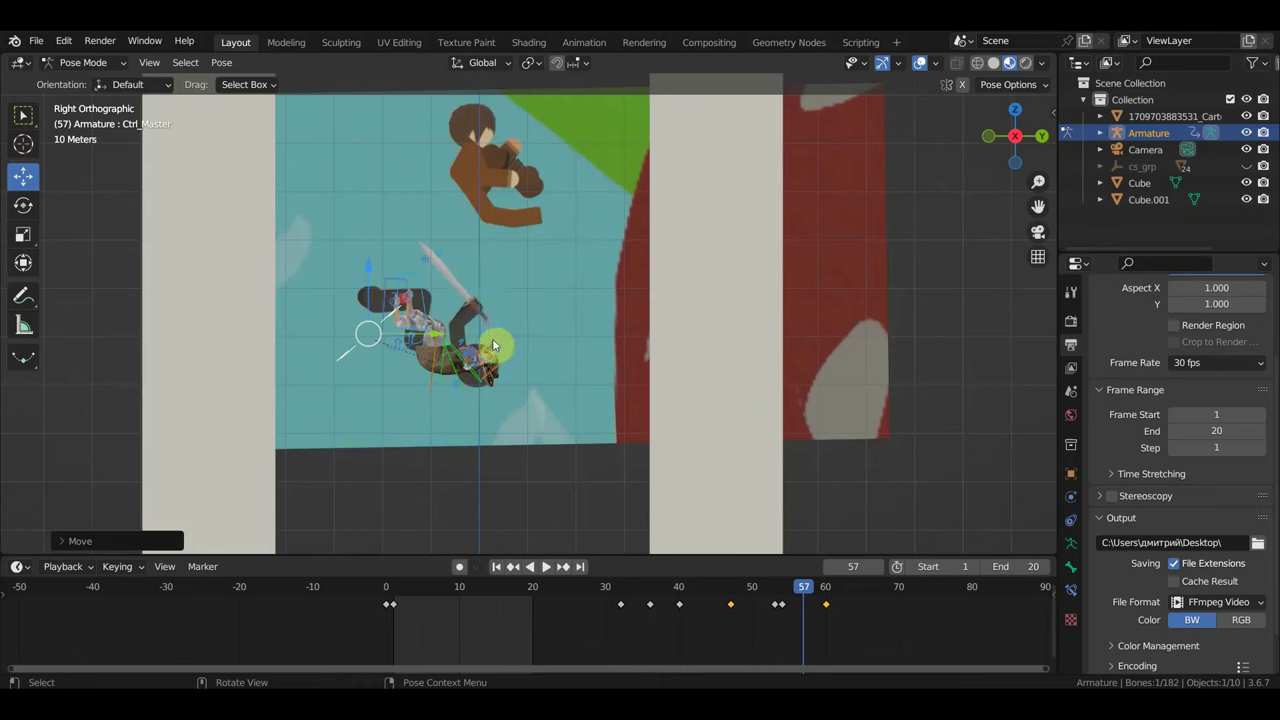
- Key the full pose at frame 57, then advance to frame 70
key("a")
key("i")
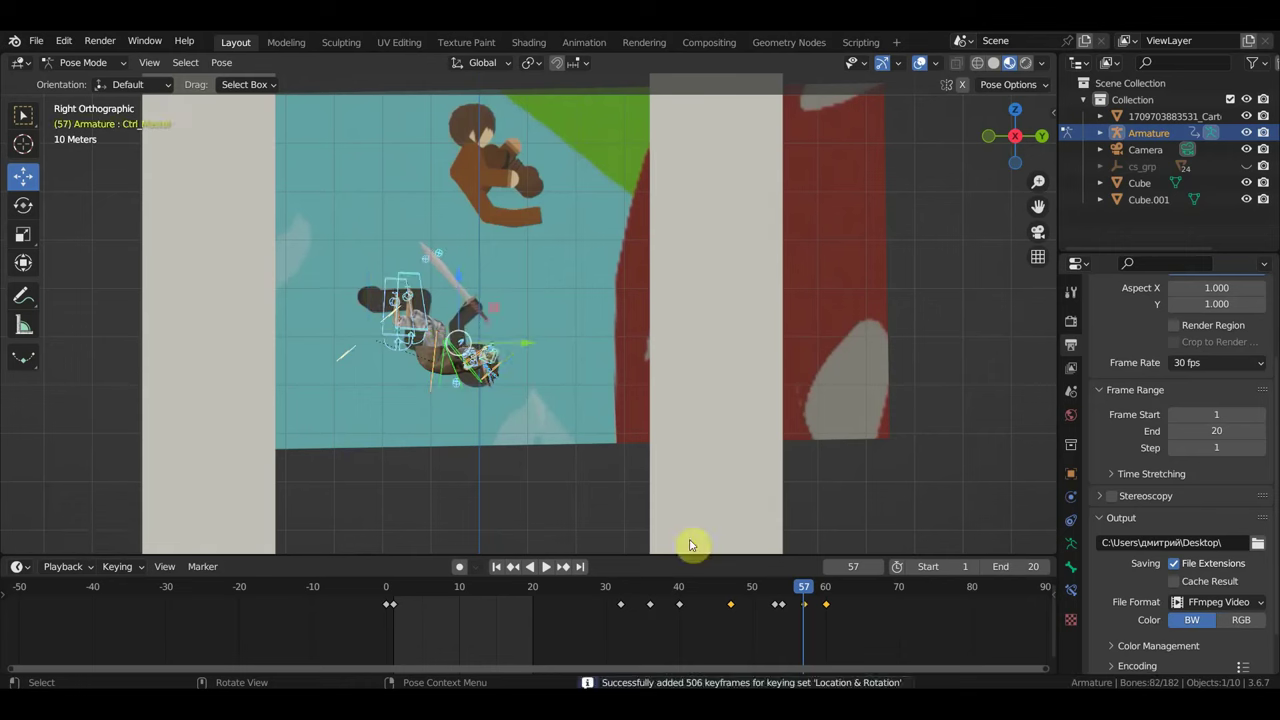
key("space")
left_click_drag(813, 593, 900, 626)
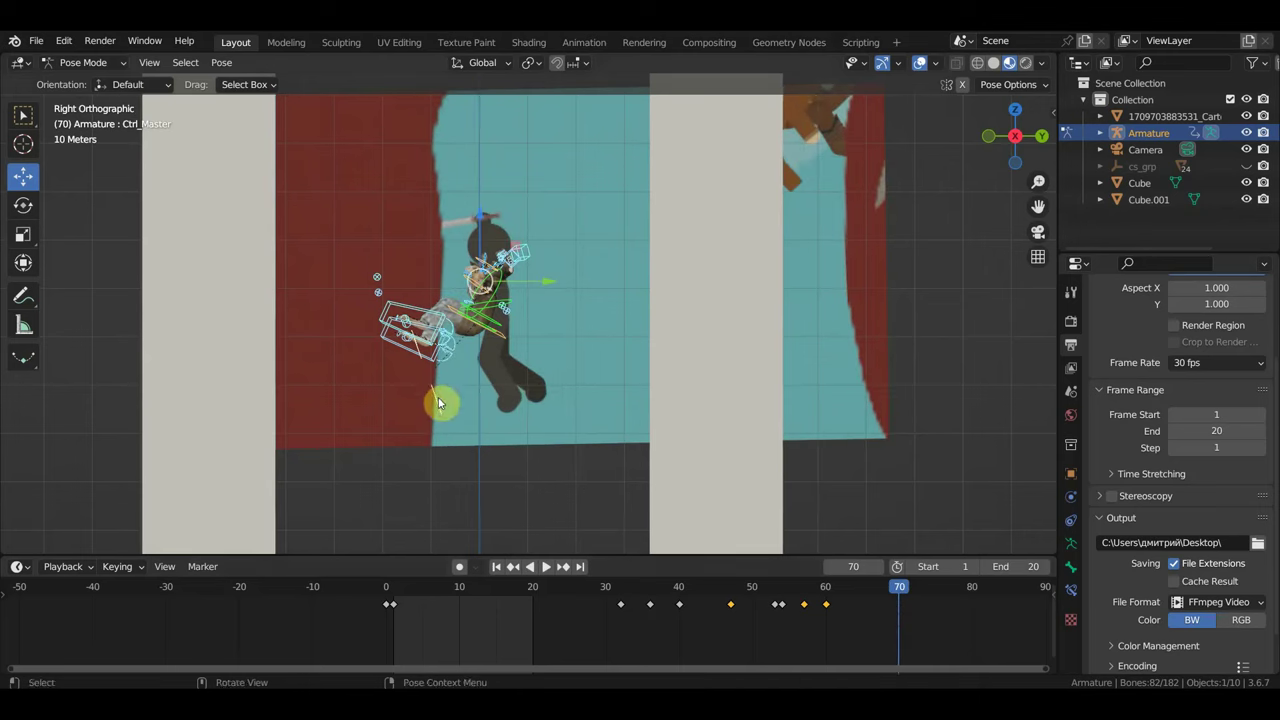
- Rotate and move Ctrl_Master to turn the fighter's body at frame 70
key("r")
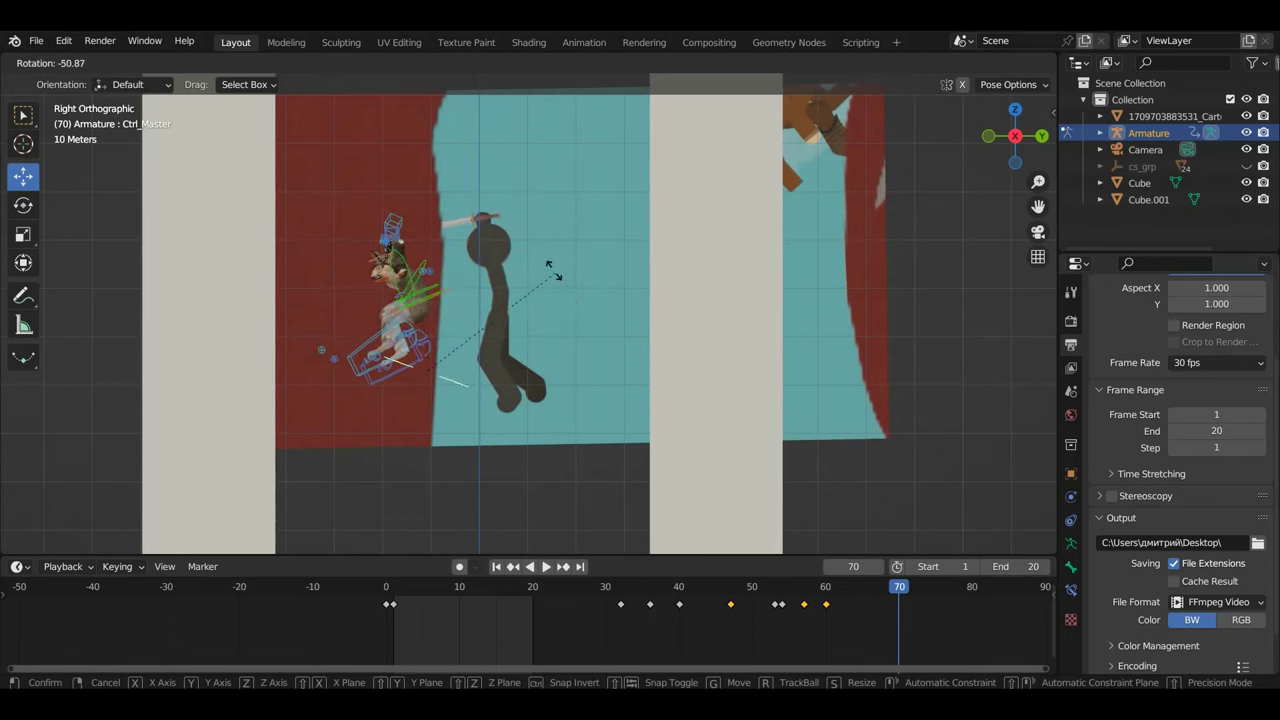
left_click(497, 372)
key("g")
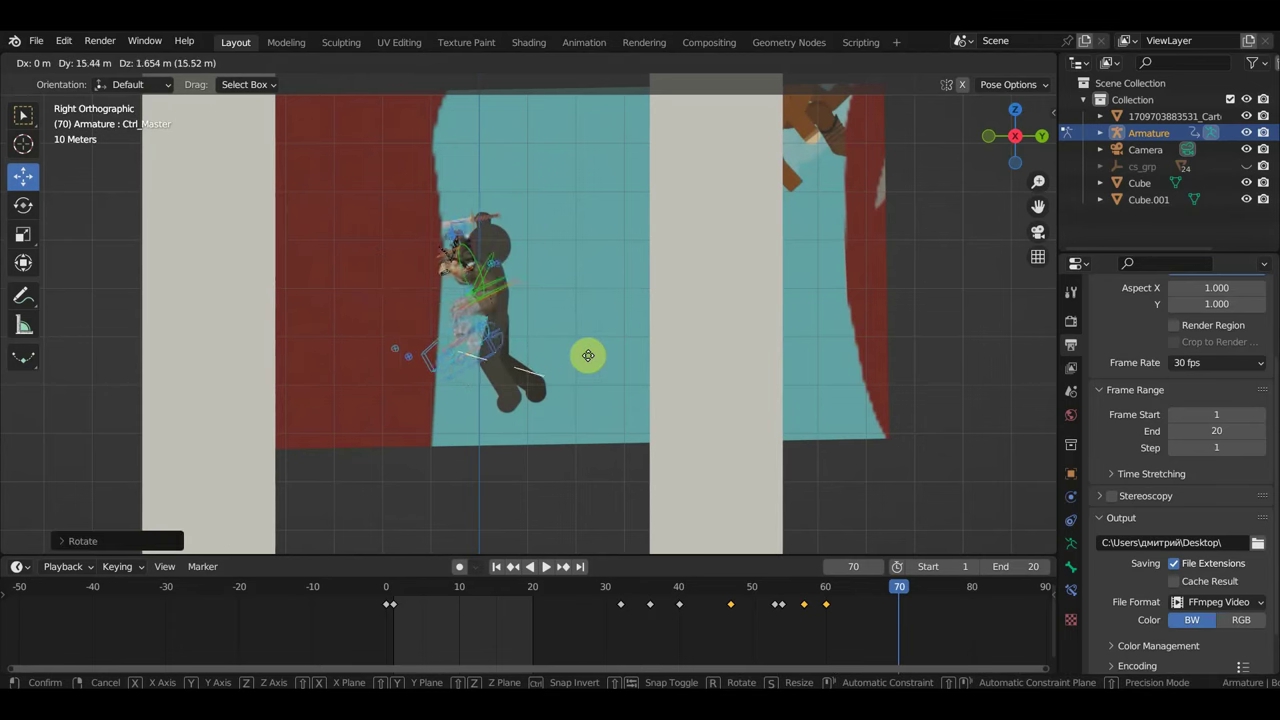
left_click(500, 366)
scroll(494, 364, "up", 1)
scroll(495, 360, "up", 2)
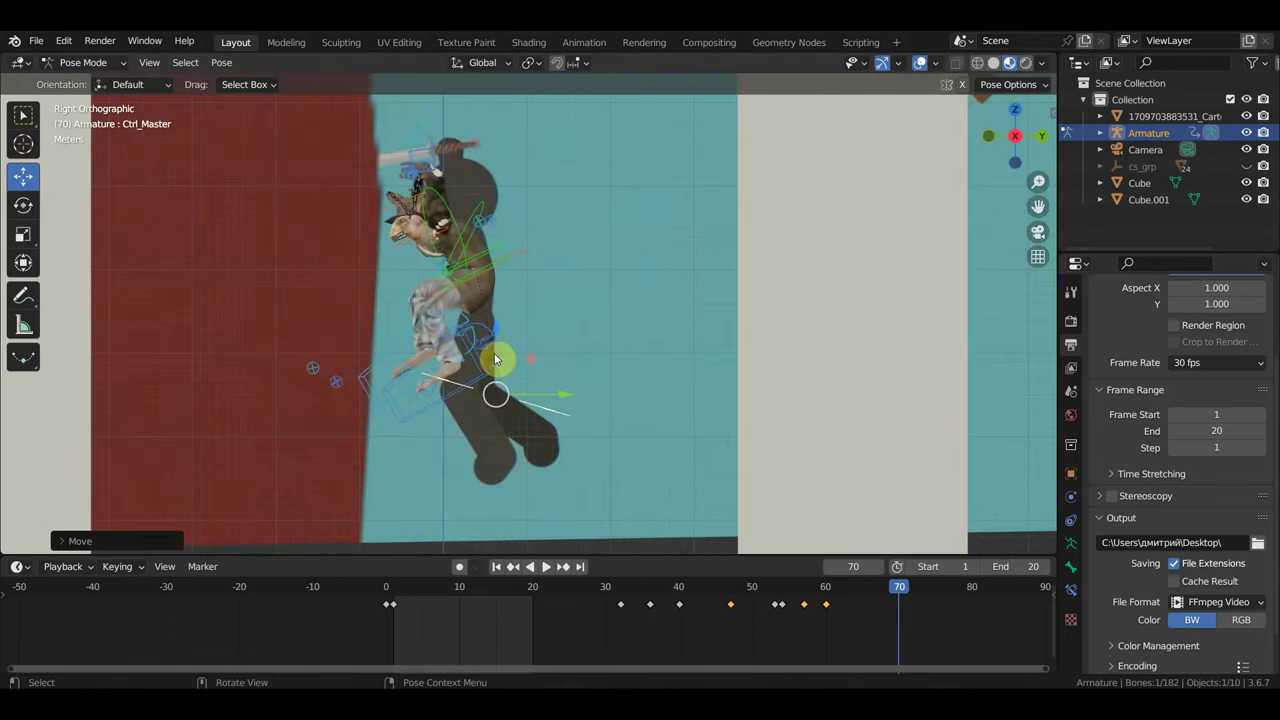
- Rotate the hips control, then rotate the master control again
left_click(519, 257)
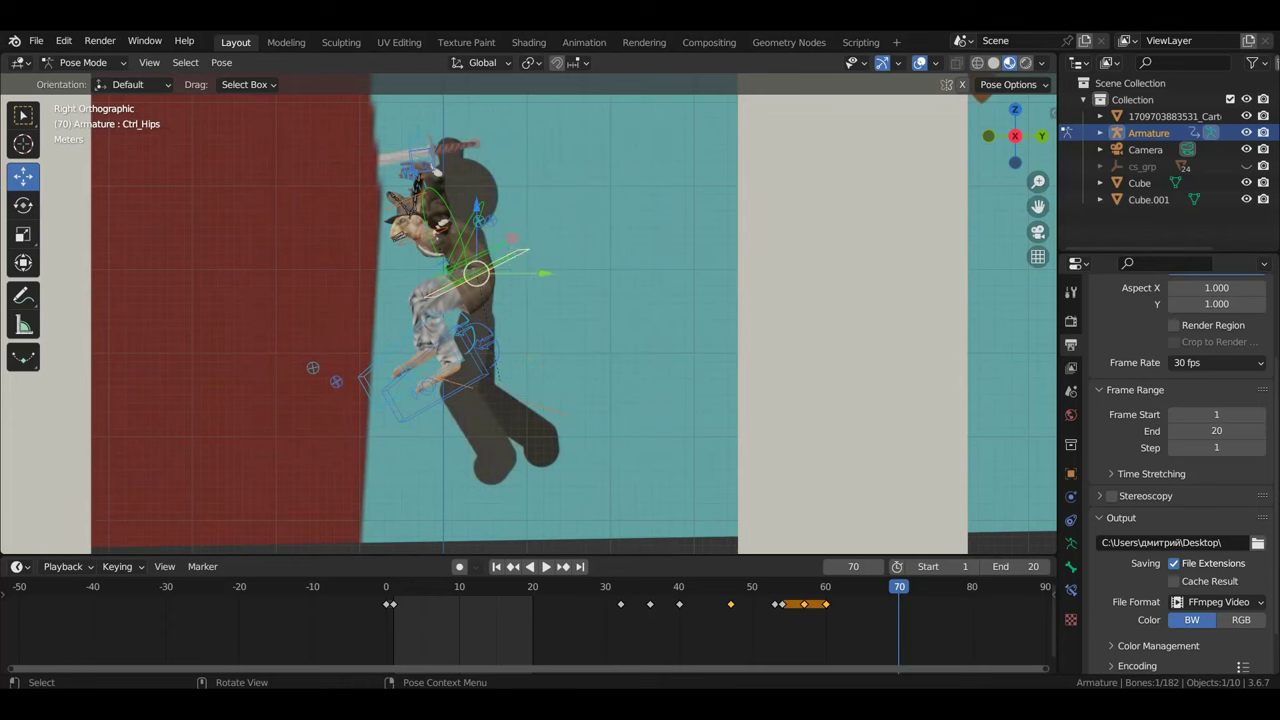
key("r")
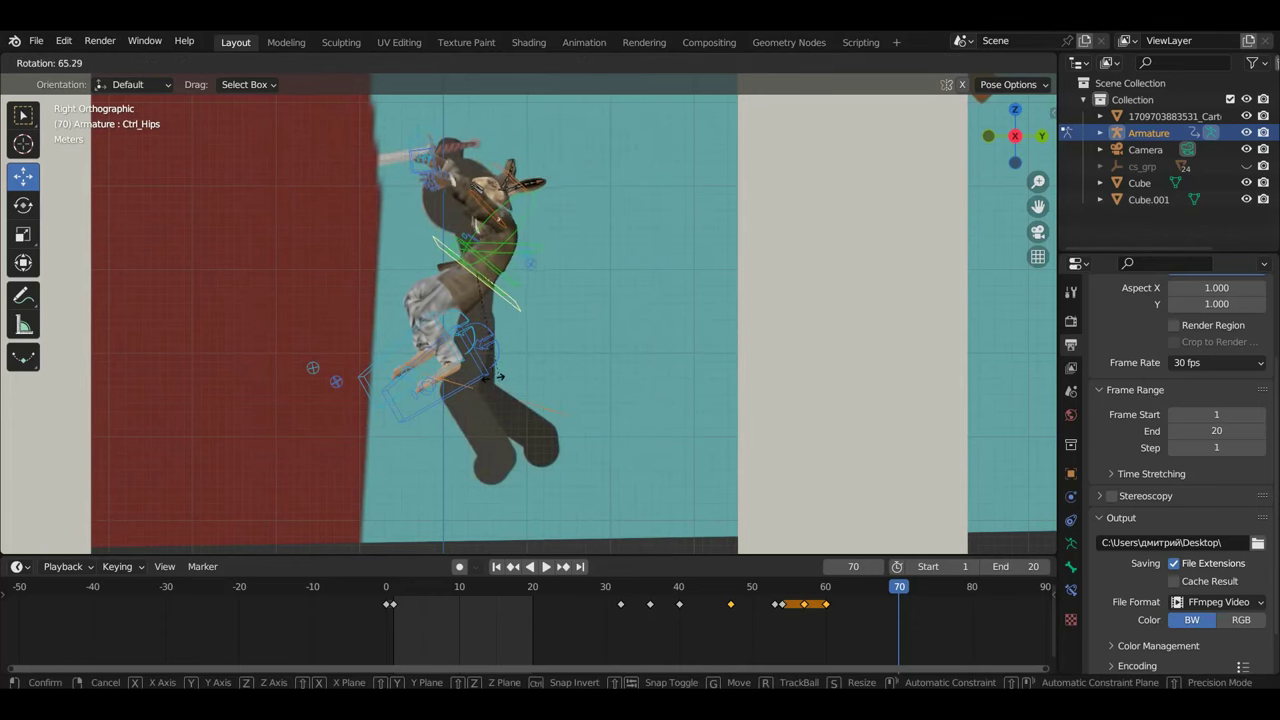
left_click(484, 384)
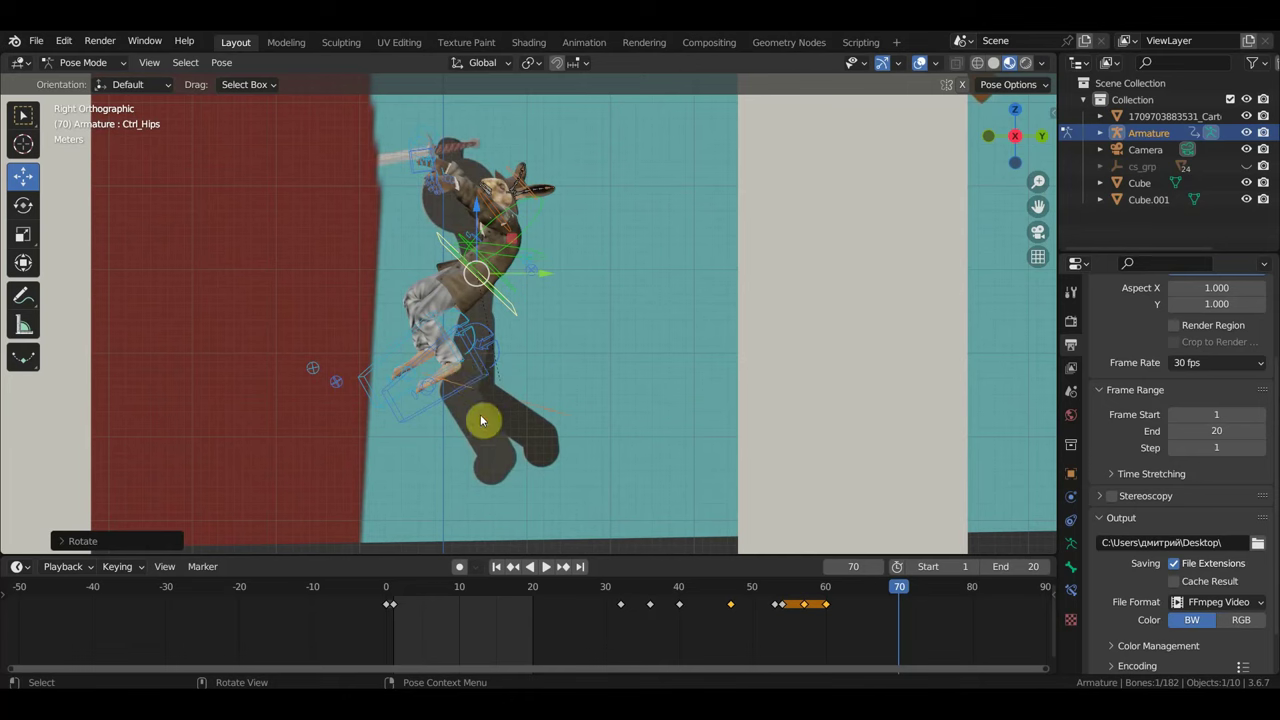
left_click(553, 401)
key("r")
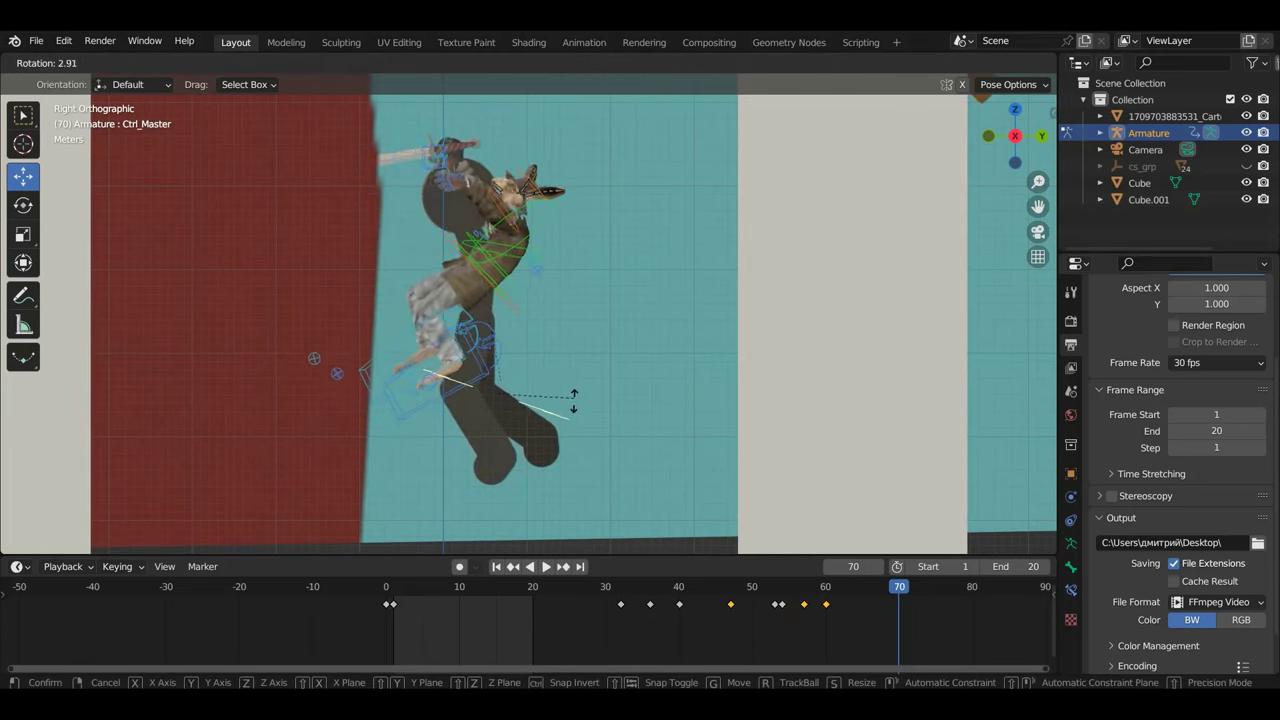
left_click(569, 403)
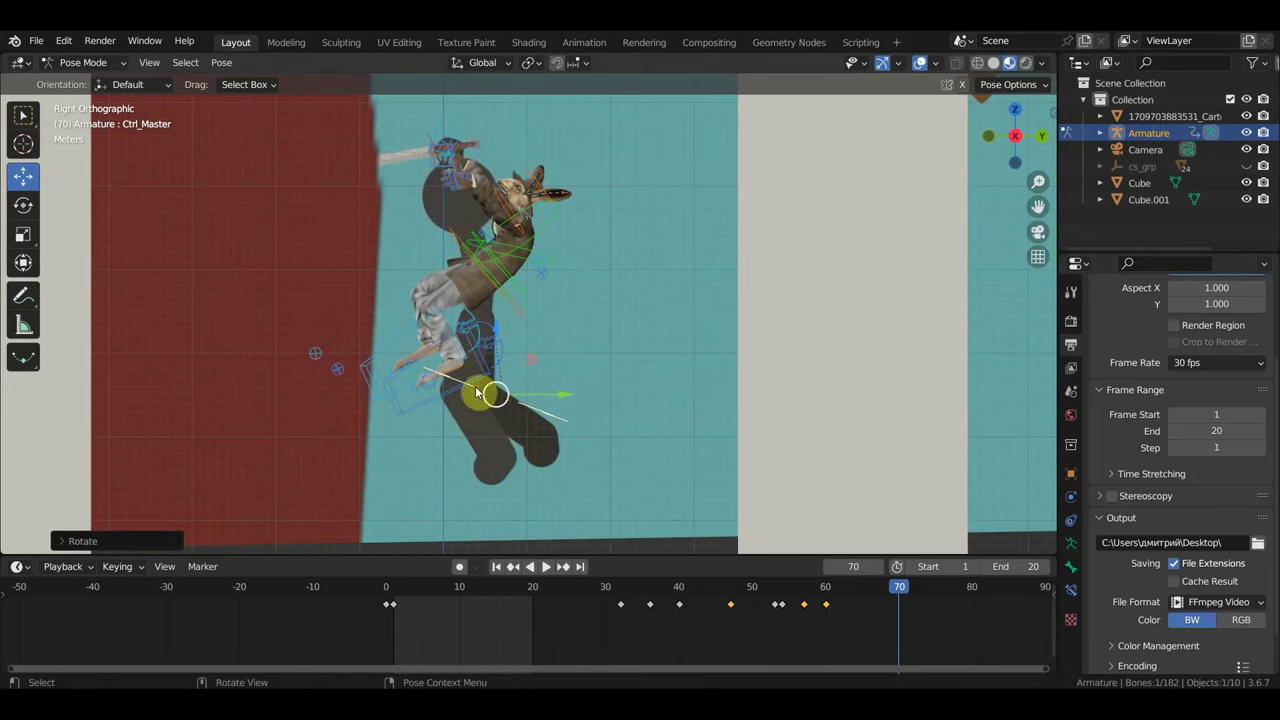
- Reposition the left foot IK, then rotate and move the right foot down and right
left_click(443, 401)
left_click_drag(452, 411, 481, 415)
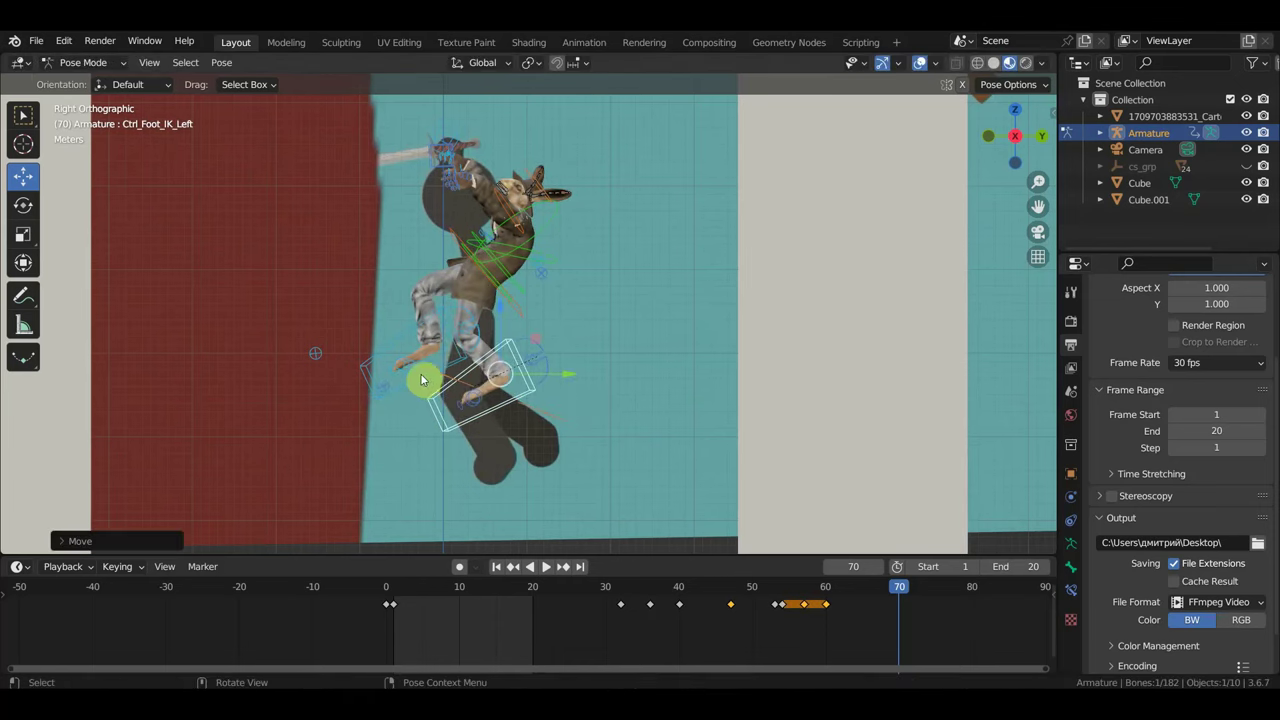
left_click(406, 383)
key("r")
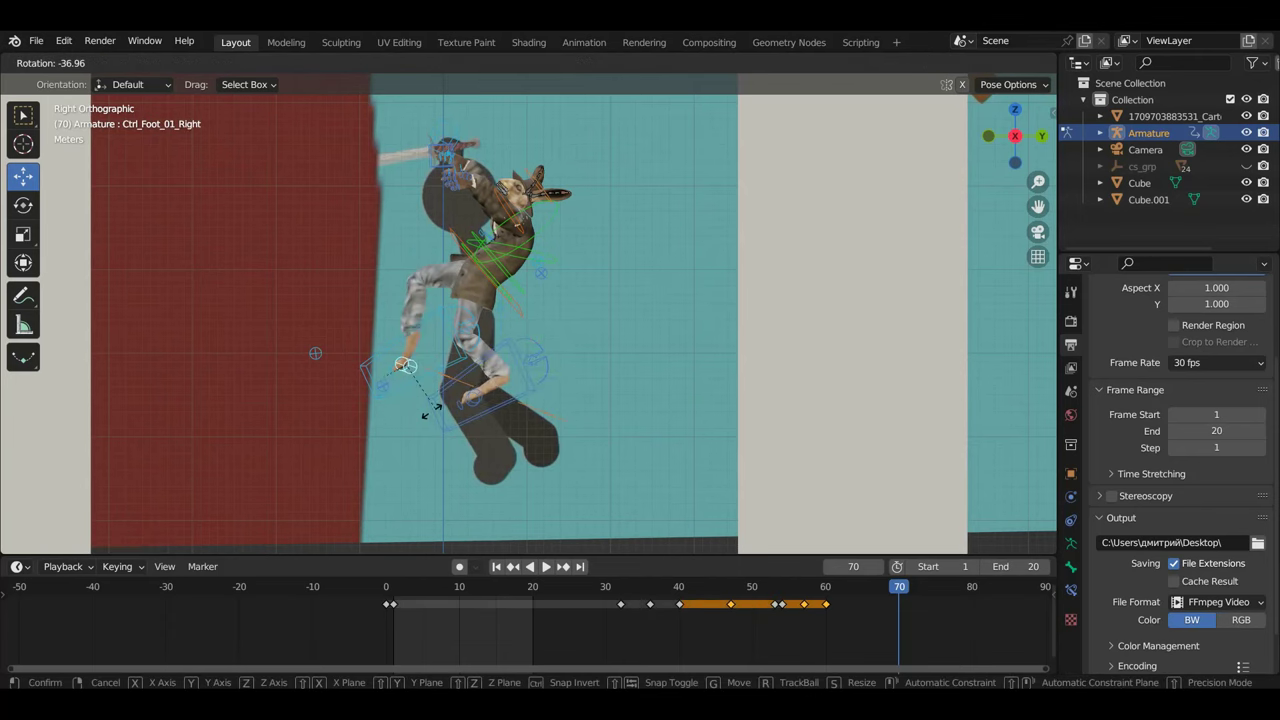
left_click(420, 402)
left_click(425, 368)
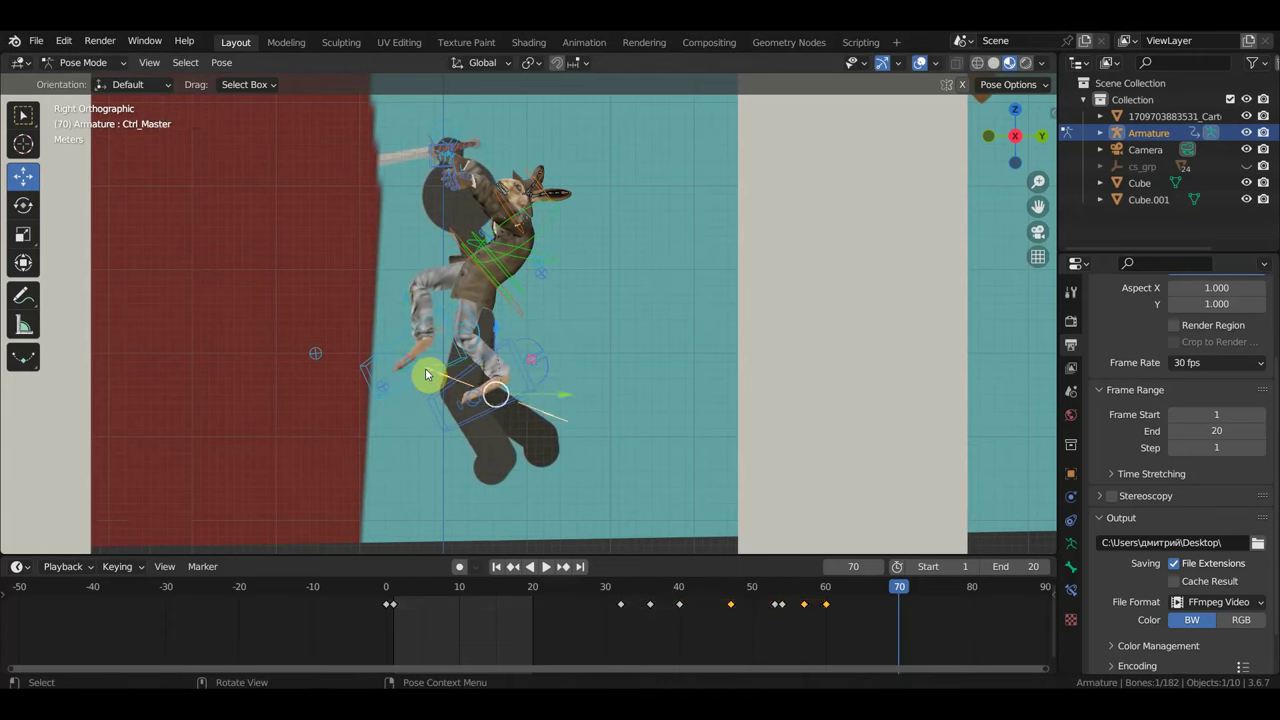
left_click(447, 368)
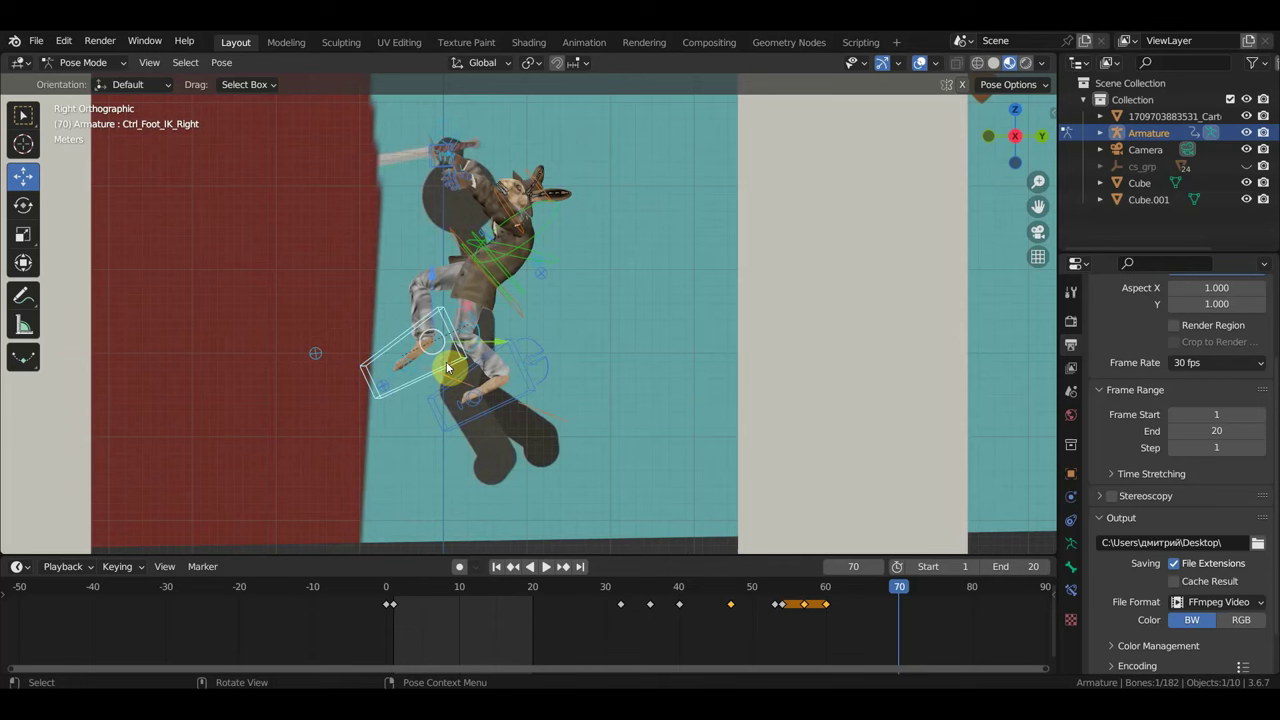
left_click_drag(447, 368, 551, 391)
- Rotate the right and left foot IK controls to plant both feet
key("r")
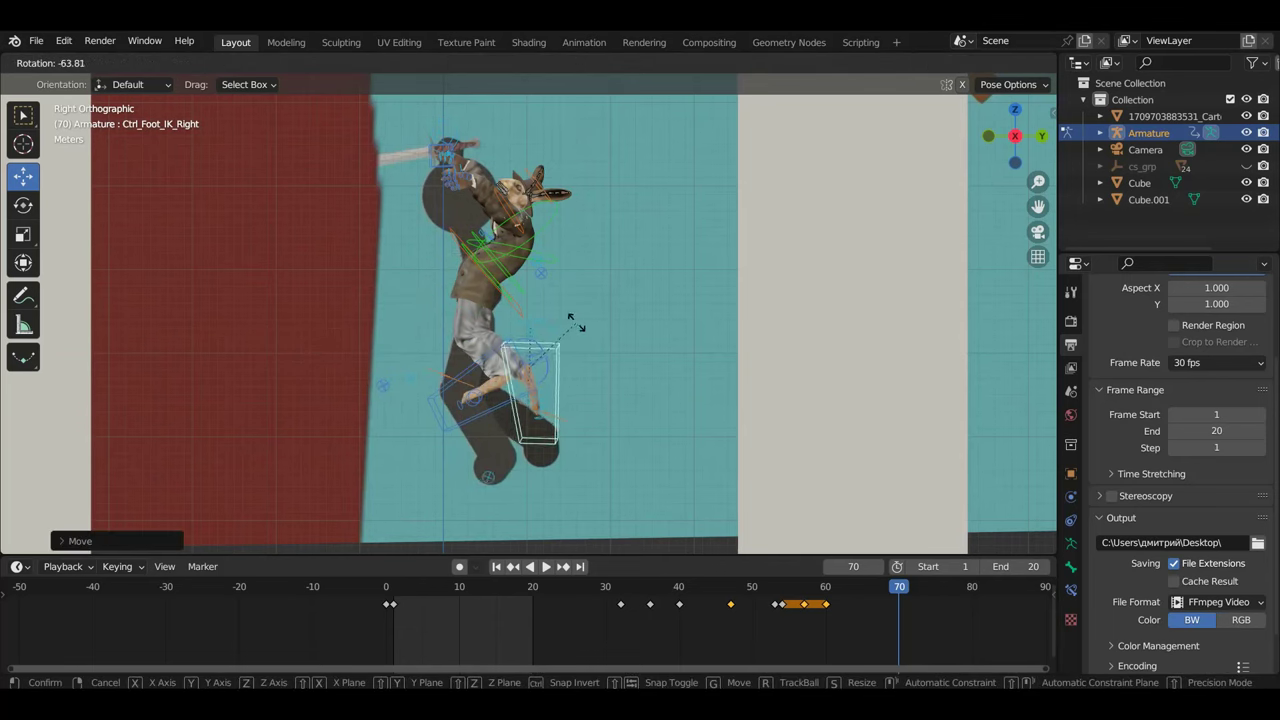
left_click(505, 403)
left_click(559, 402)
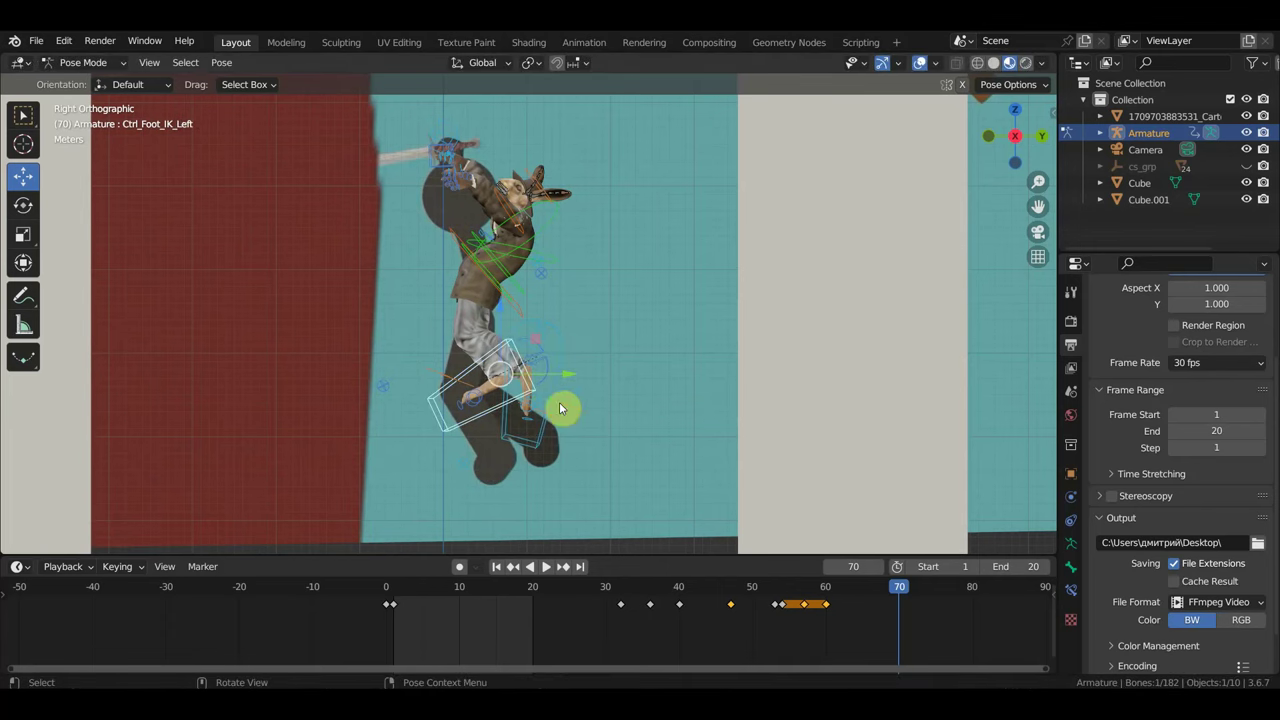
key("r")
left_click(561, 329)
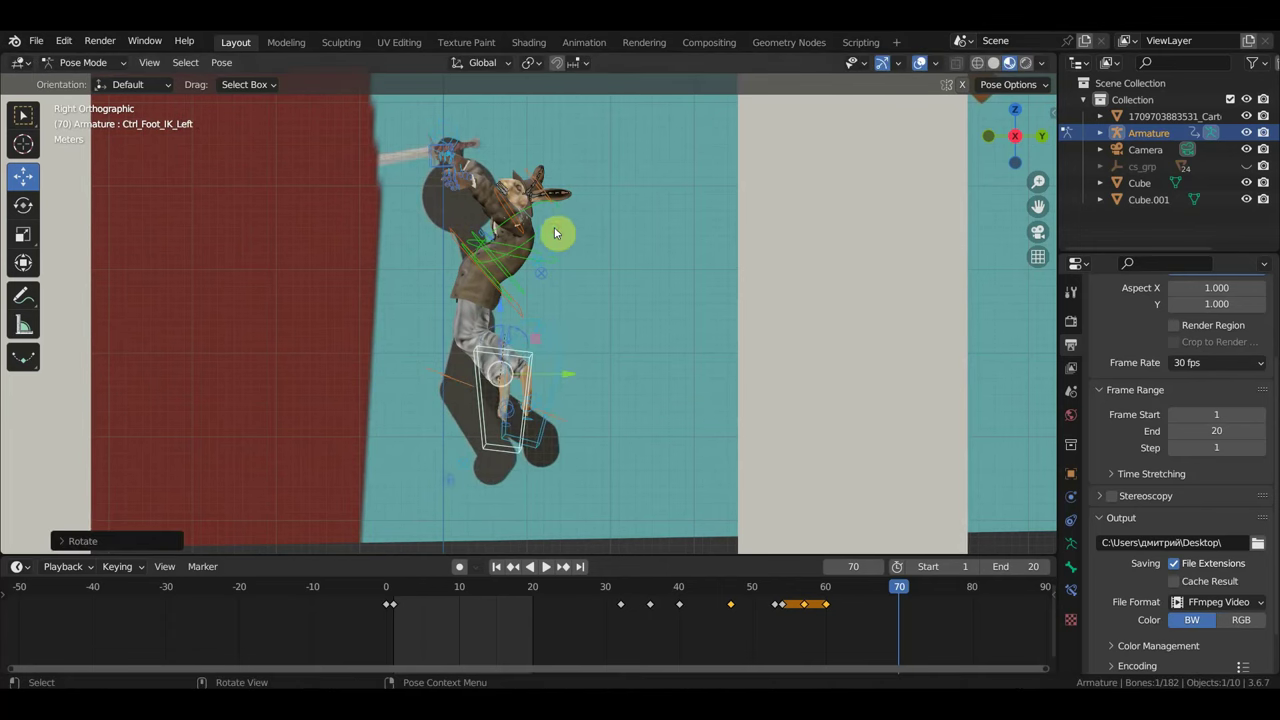
- Key the full frame-70 pose on all bones and scrub back to around frame 64 to review
key("a")
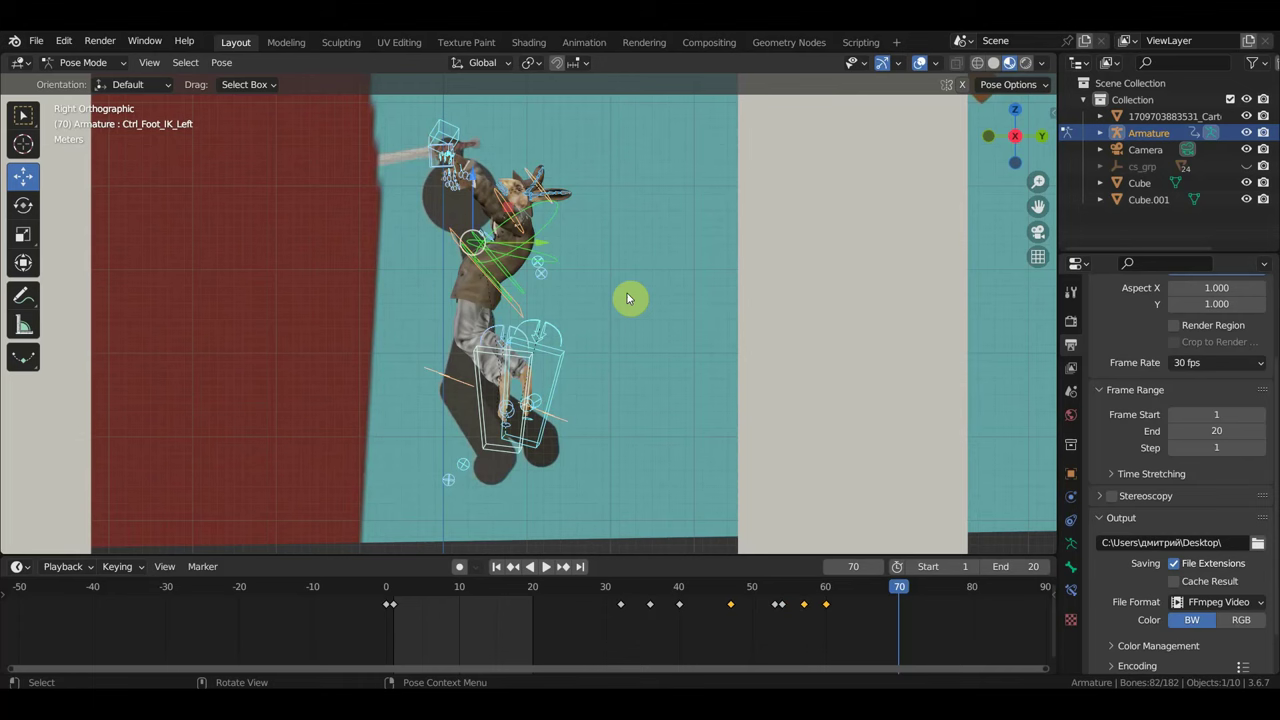
key("i")
mouse_move(899, 590)
left_mouse_down()
mouse_move(818, 597)
mouse_move(977, 649)
left_mouse_up()
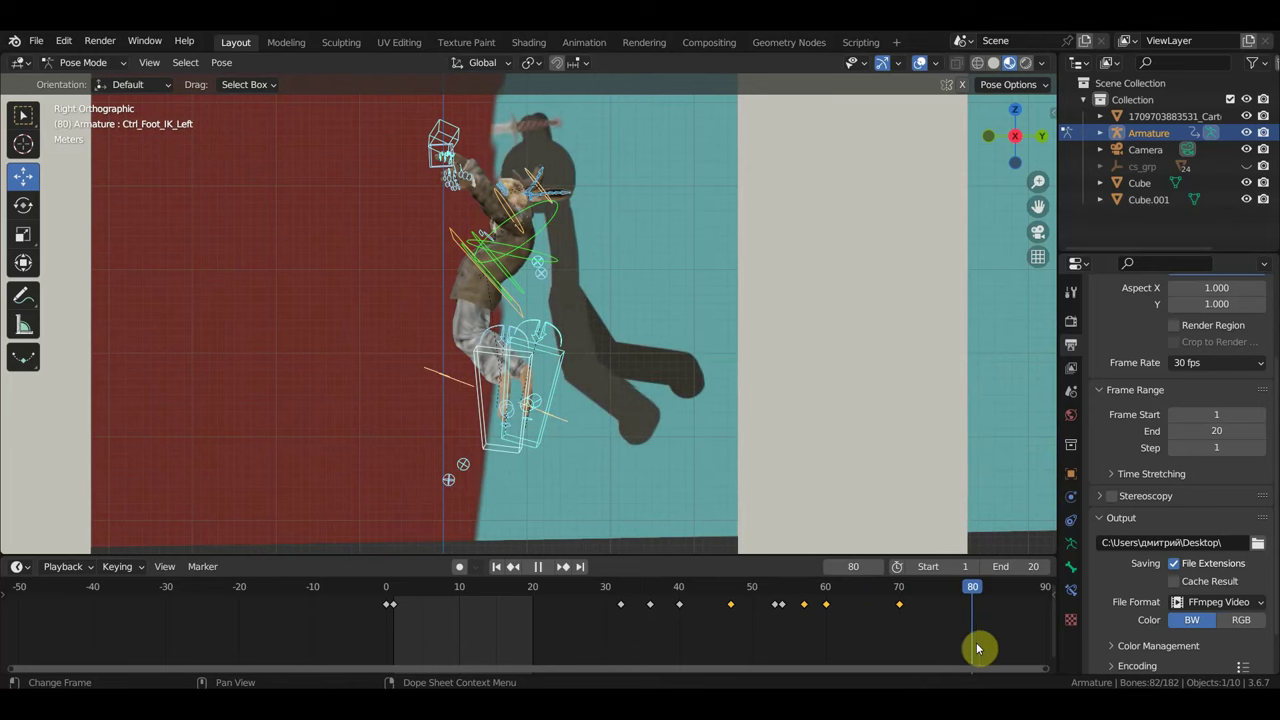
scroll(534, 378, "down", 4)
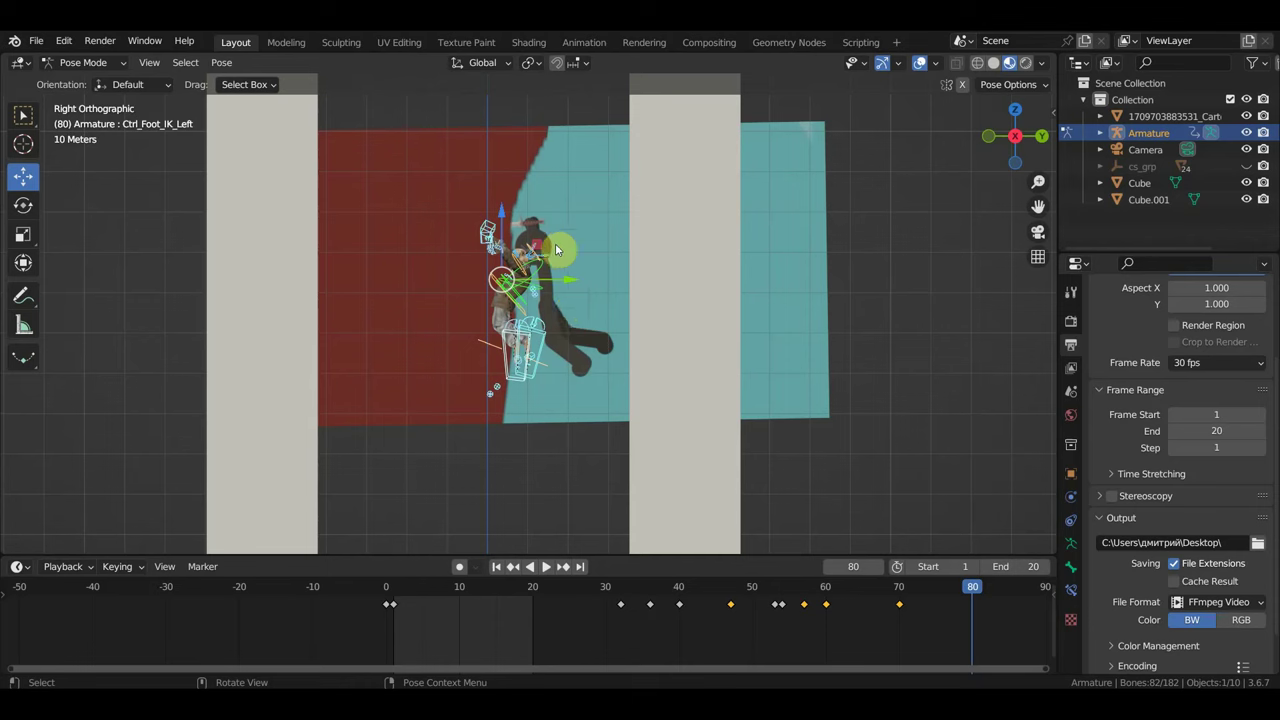
- At frame 70, slide Ctrl_Master to the left in side view
left_click(900, 588)
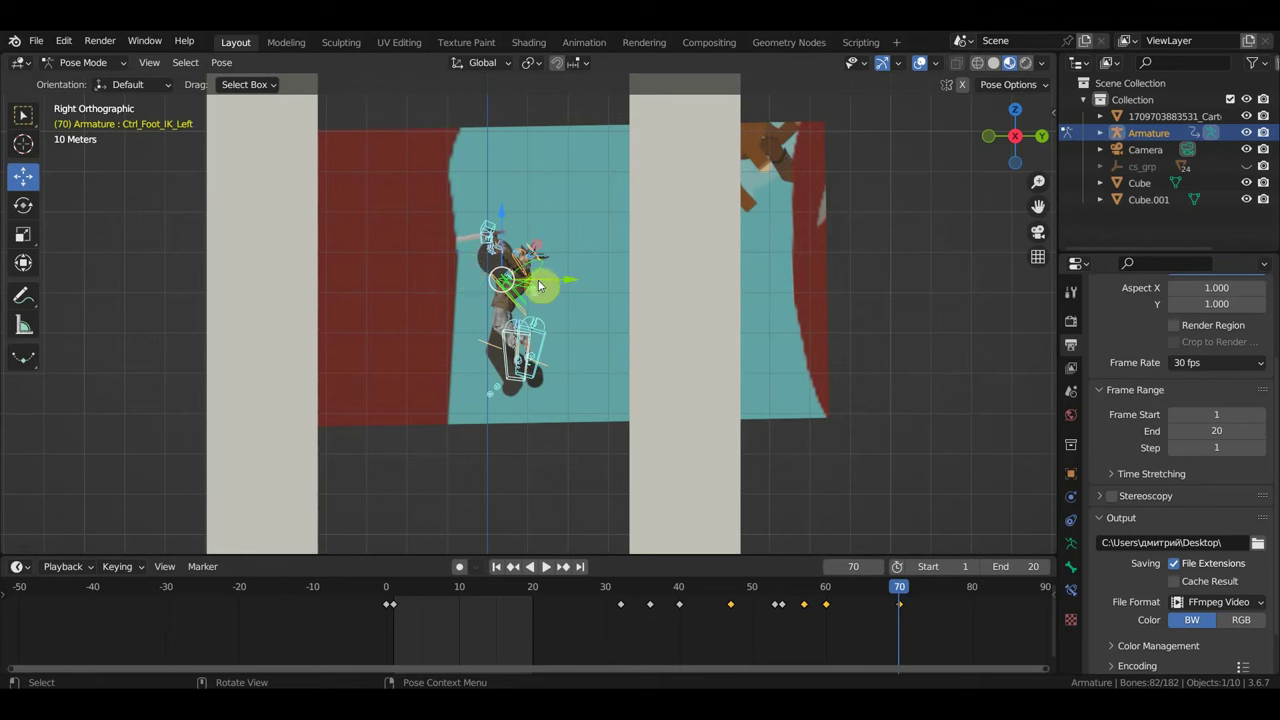
left_click(527, 403)
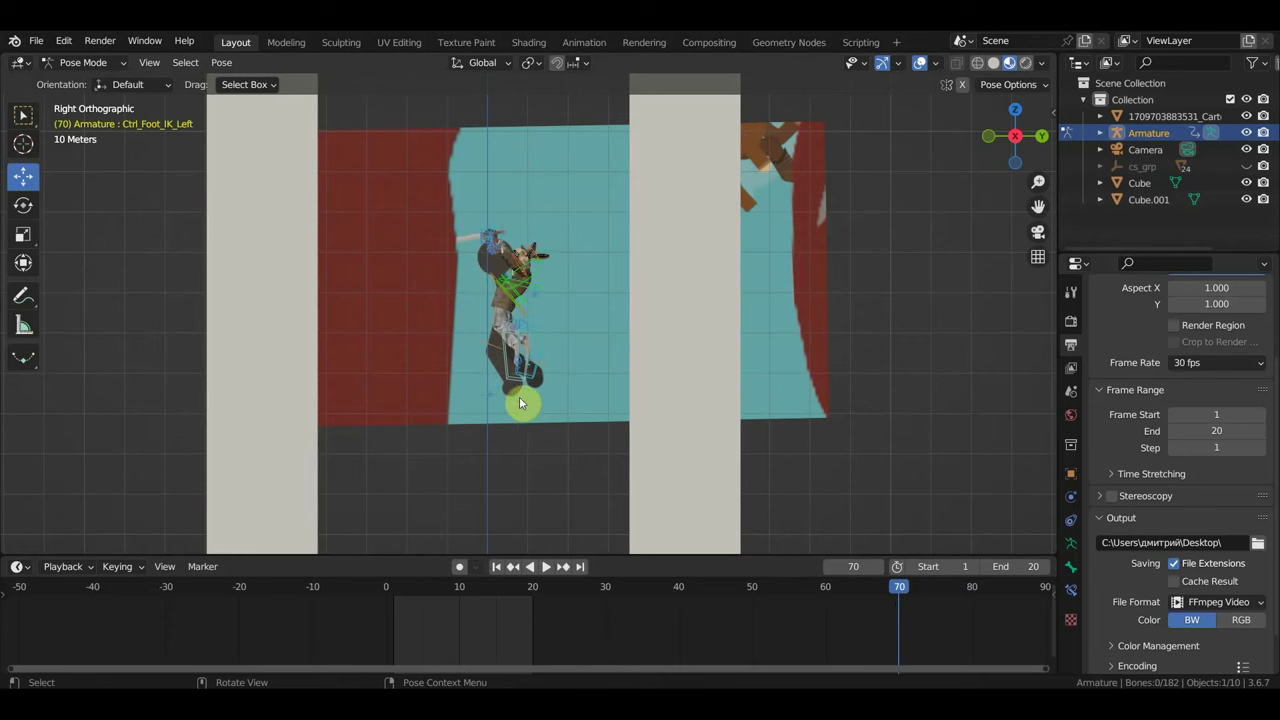
left_click(487, 404)
scroll(540, 412, "up", 4)
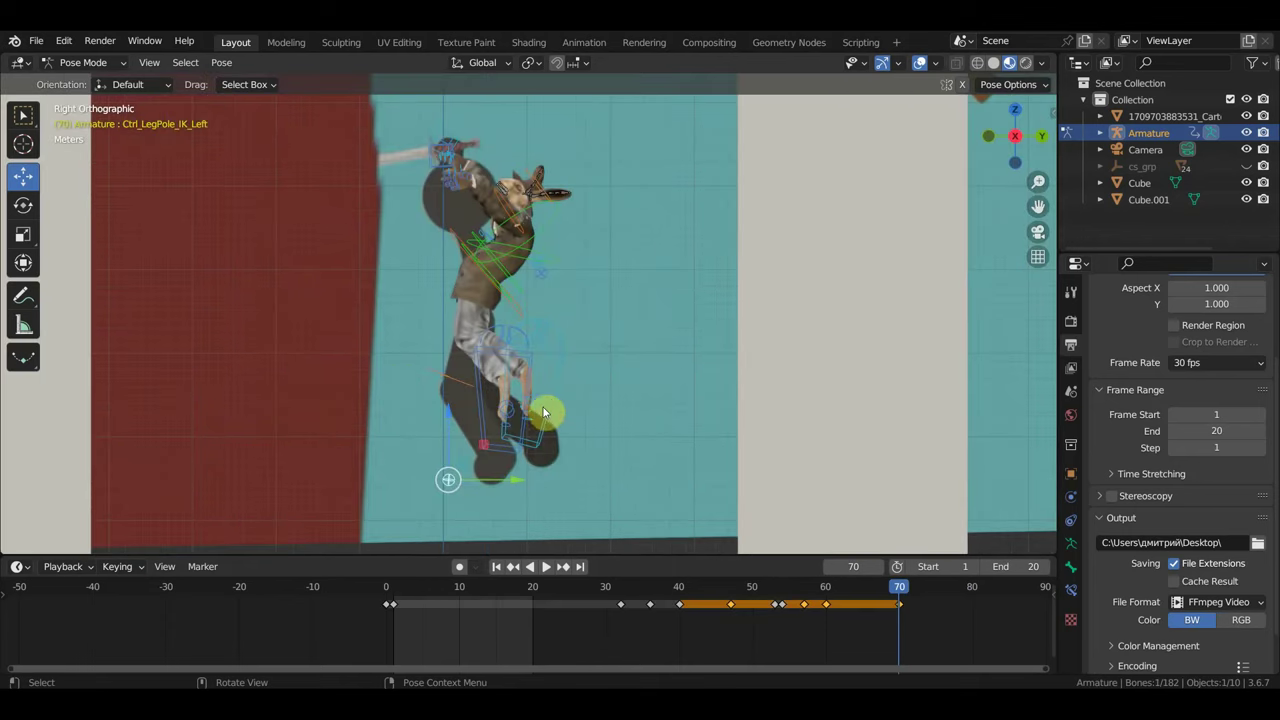
middle_click_drag(563, 374, 614, 414)
left_click(573, 423)
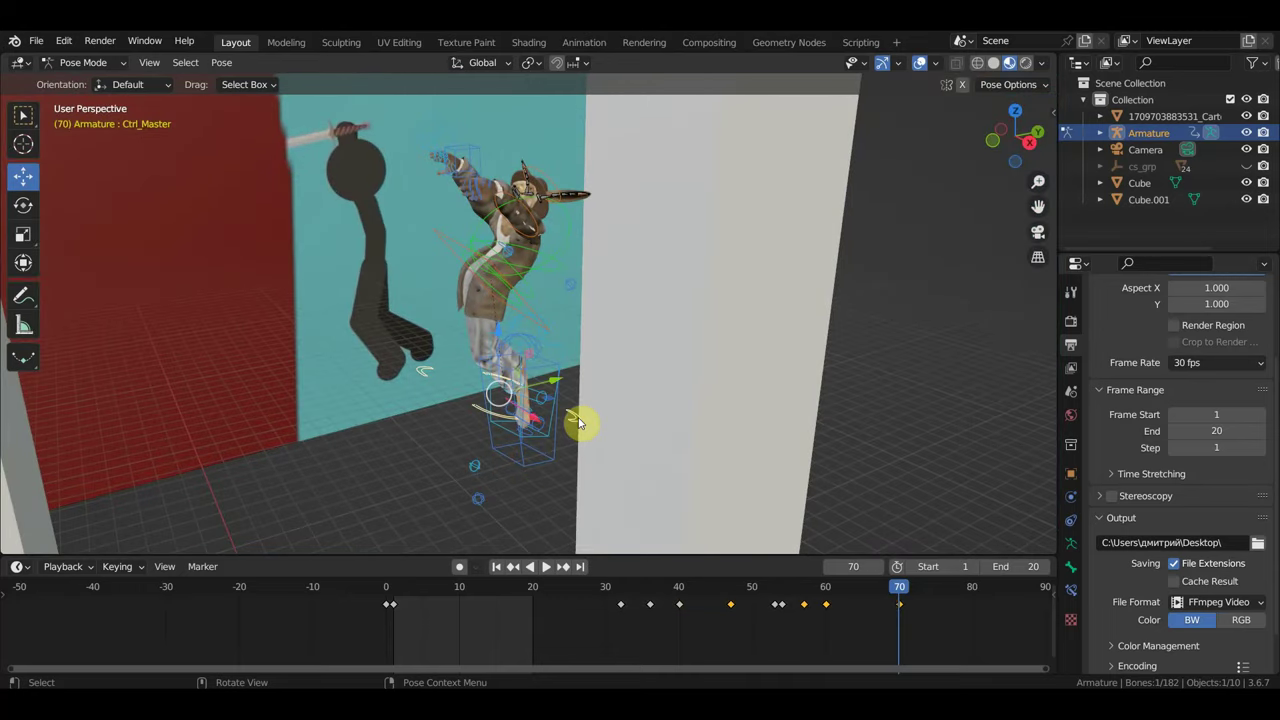
key("KP_3")
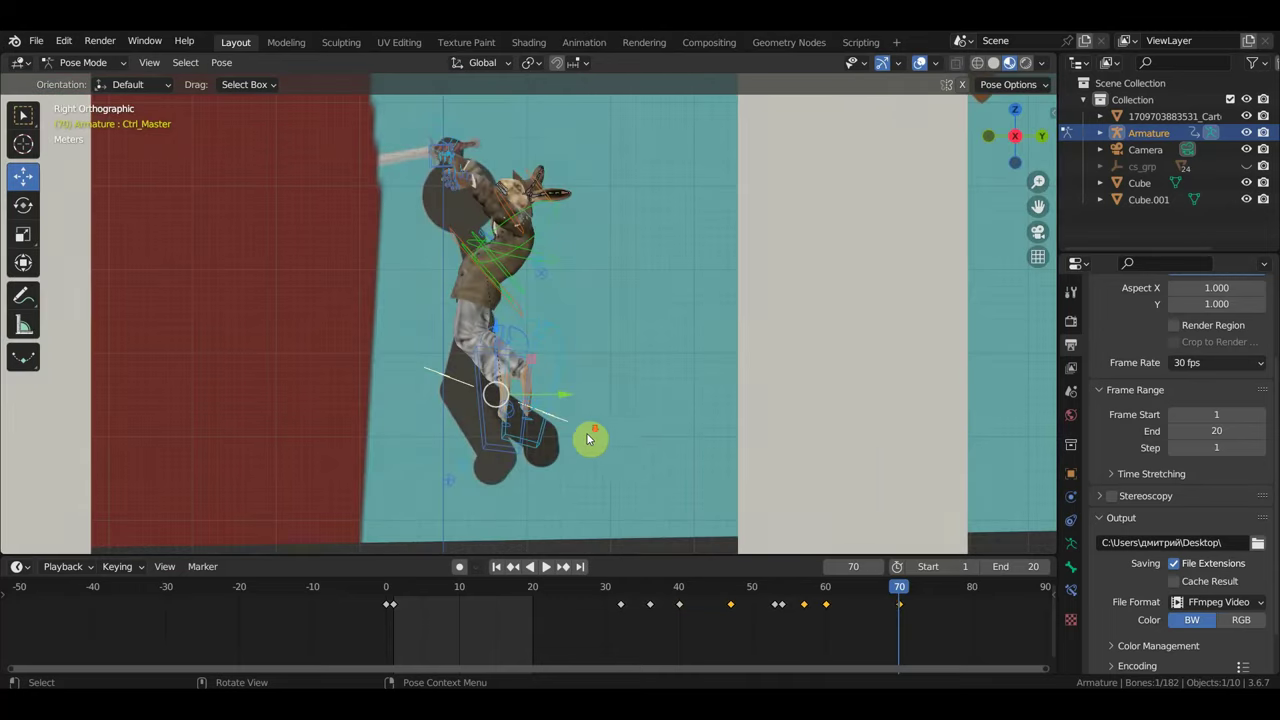
scroll(590, 430, "down", 1)
mouse_move(582, 374)
left_mouse_down()
mouse_move(401, 408)
mouse_move(396, 425)
left_mouse_up()
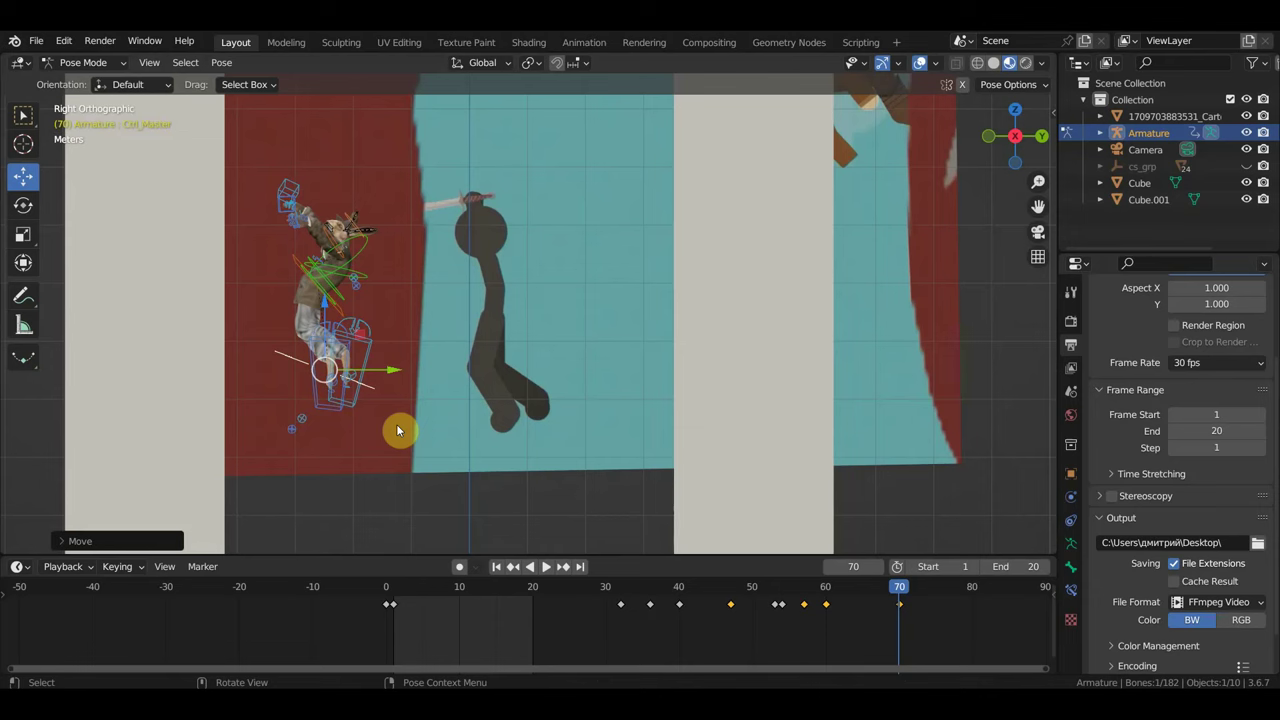
- Key location and rotation on all bones, then scrub from frame 60 to 70
key("a")
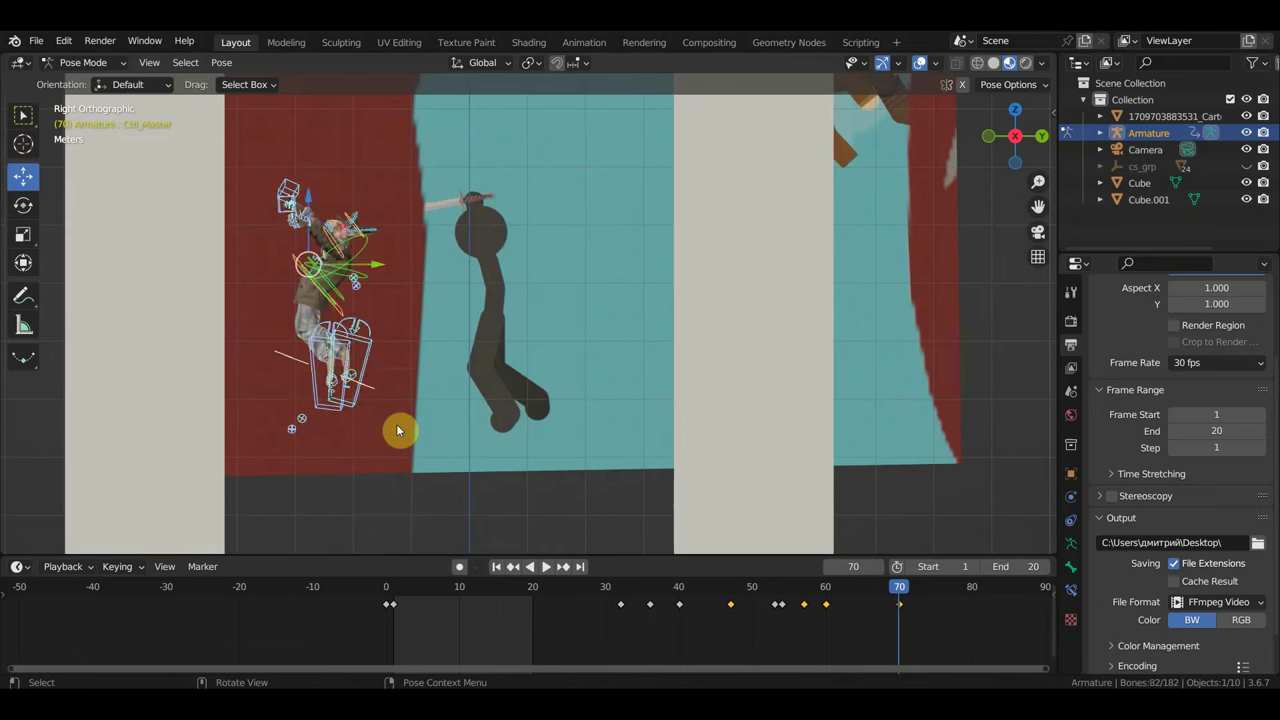
key("i")
left_click(826, 593)
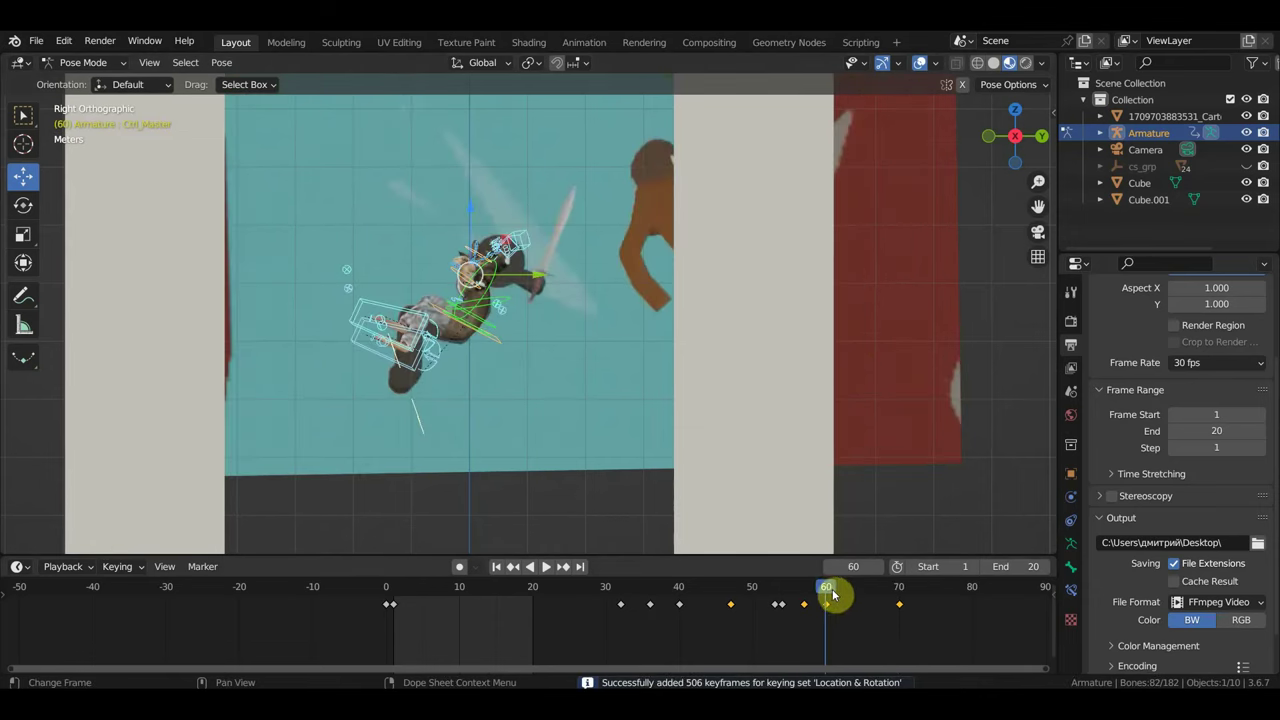
mouse_move(831, 595)
left_mouse_down()
mouse_move(910, 618)
mouse_move(838, 607)
mouse_move(899, 615)
left_mouse_up()
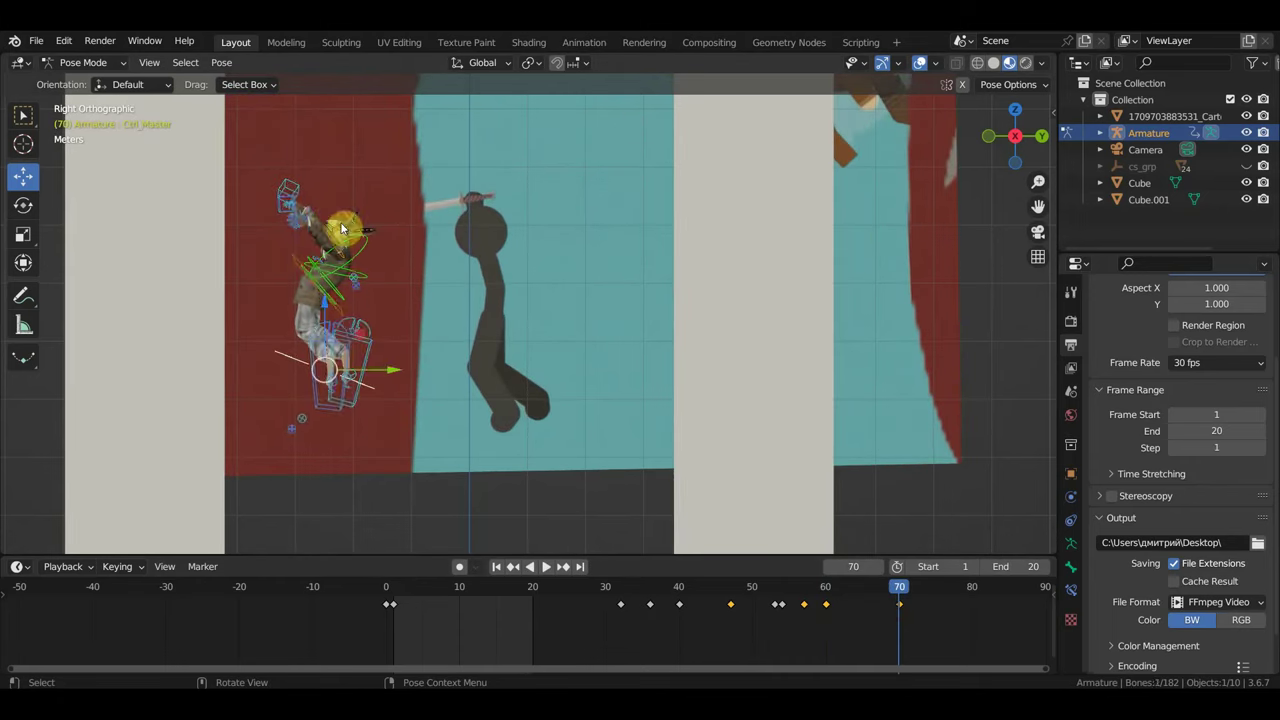
- Lower the control bone along Z at frame 70 and keyframe it
key("g")
key("z")
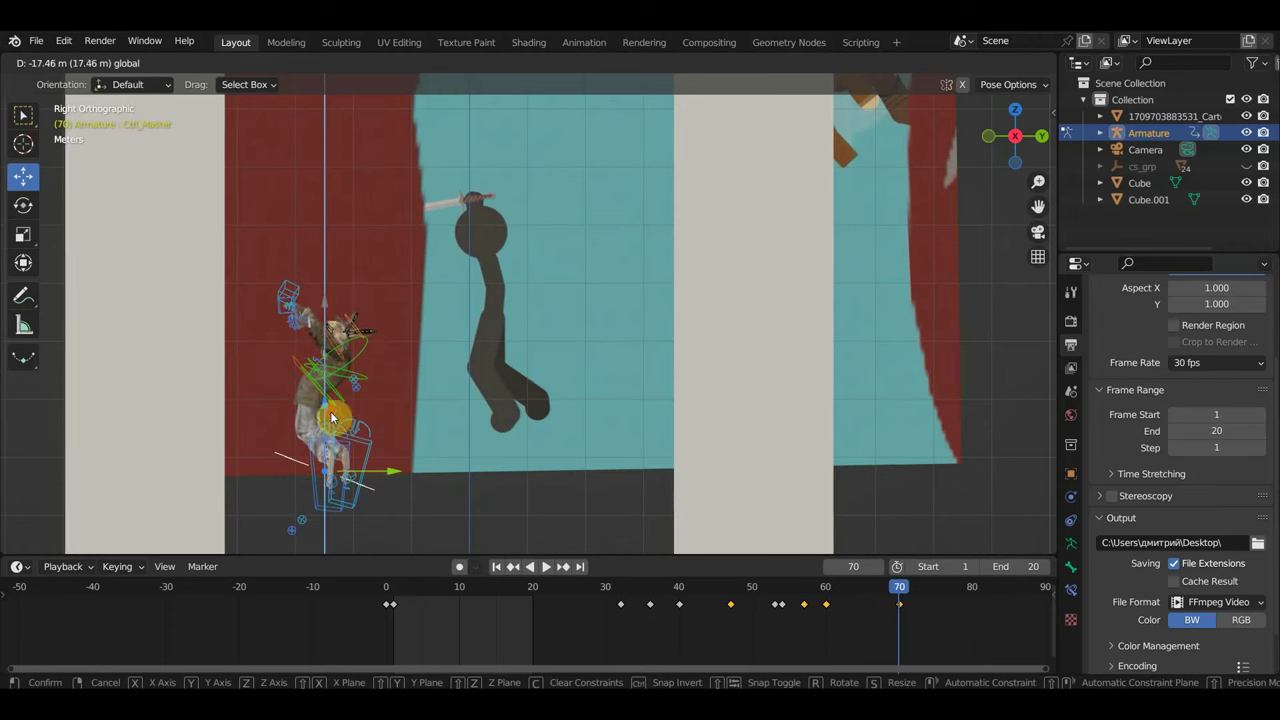
left_click(330, 412)
key("i")
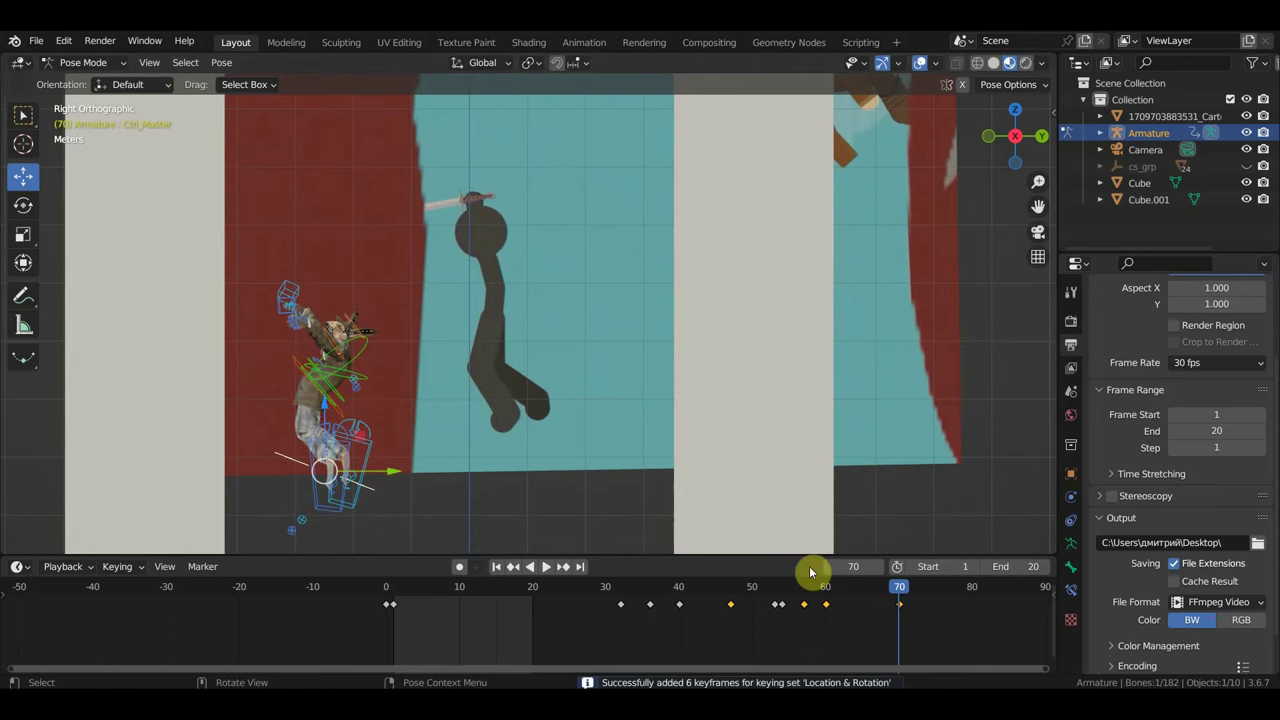
left_click(826, 588)
scroll(614, 403, "down", 2)
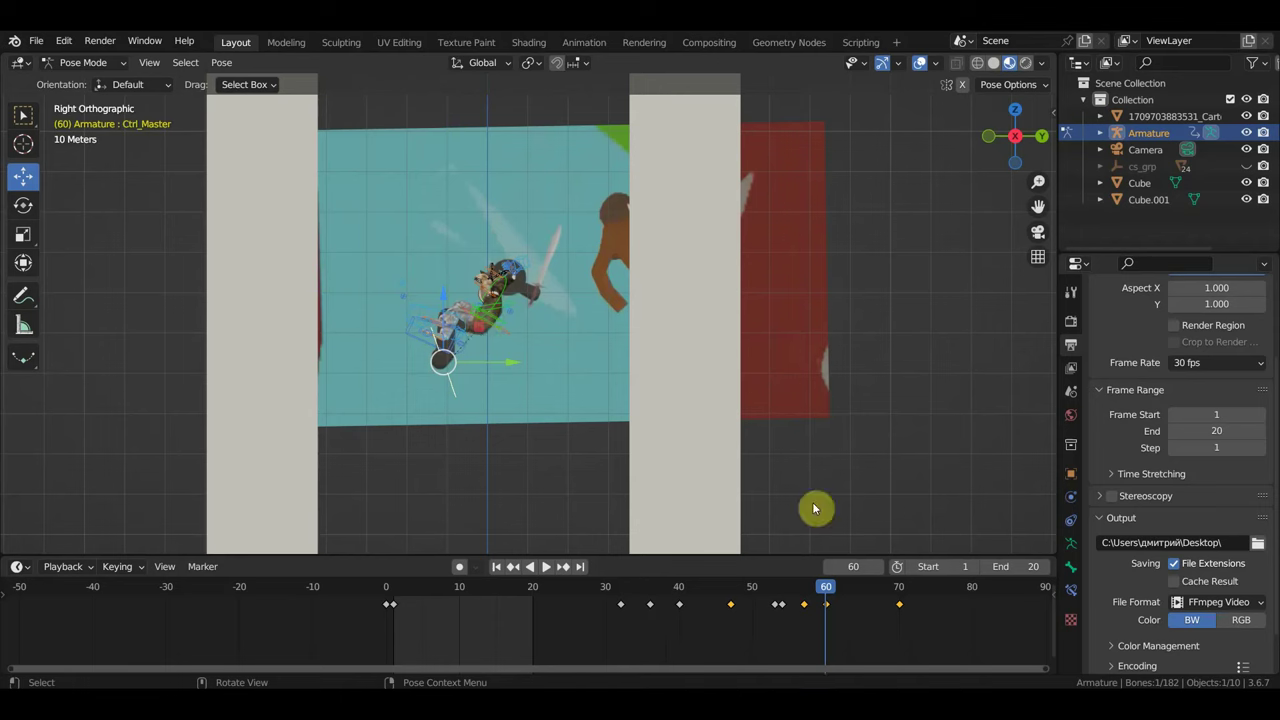
- Lower the character at frame 57 and keyframe that position
left_click(785, 588)
key("space")
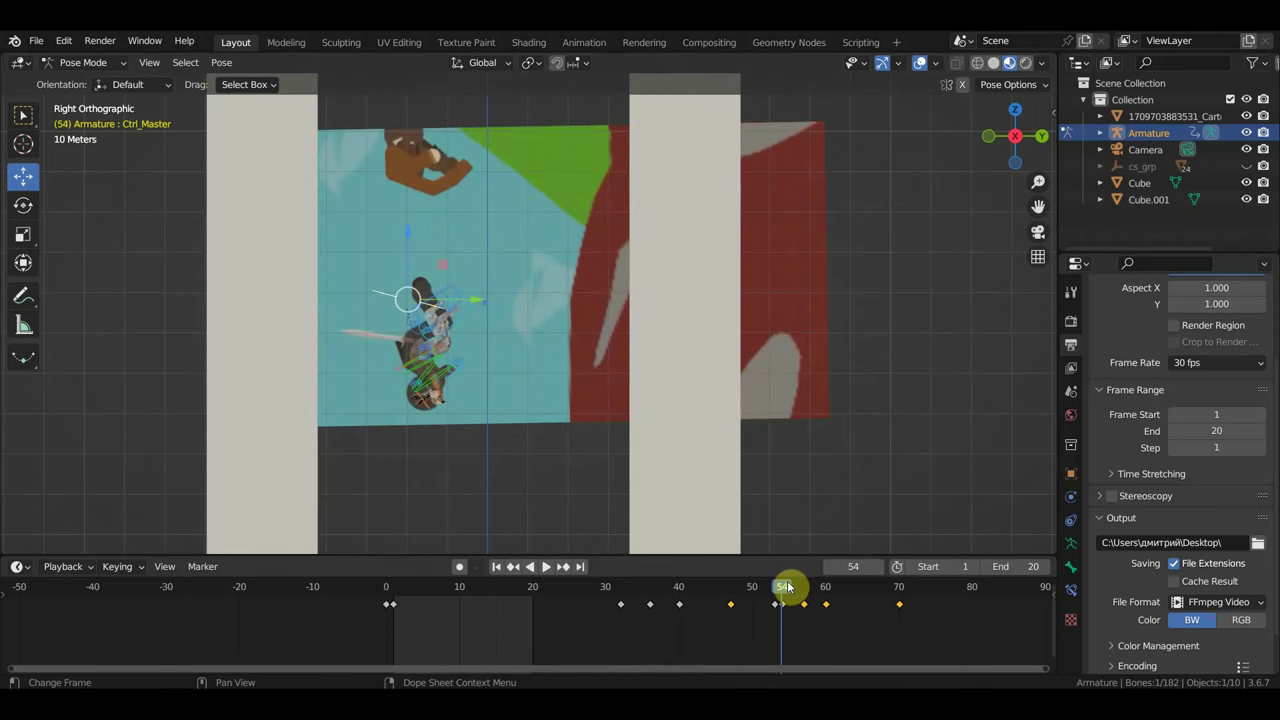
left_click_drag(785, 588, 805, 594)
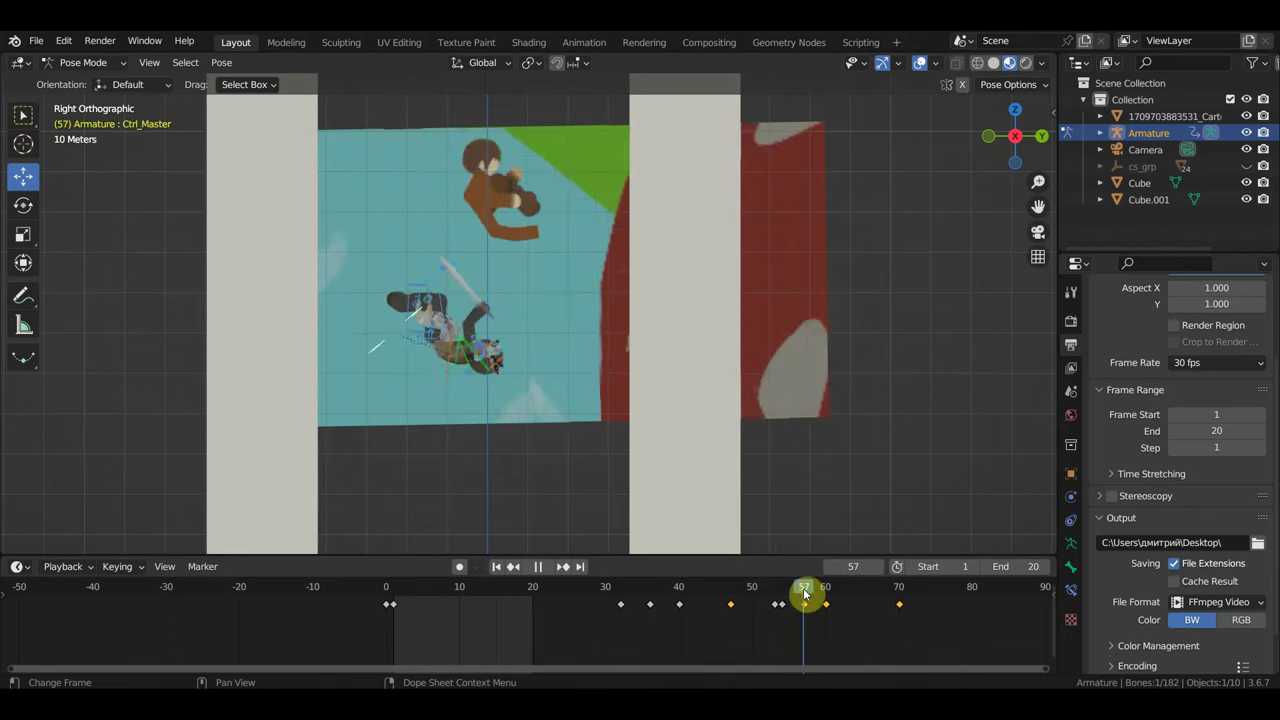
key("space")
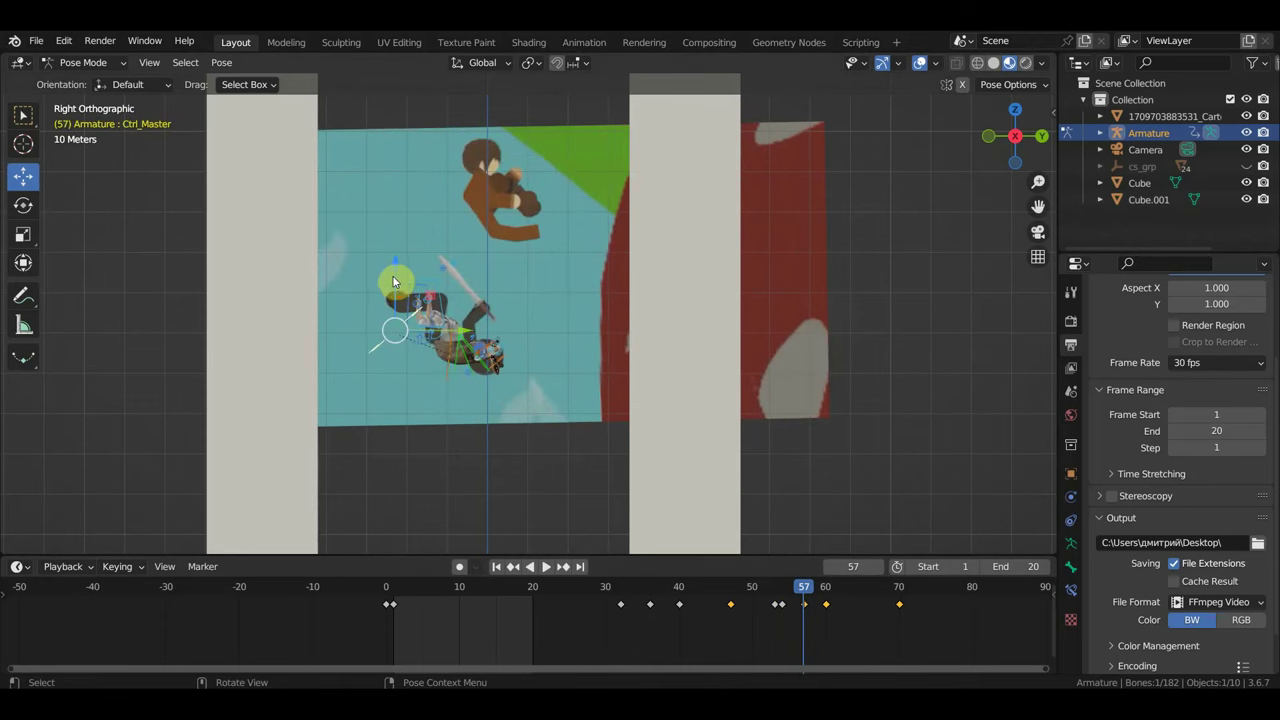
mouse_move(394, 282)
middle_mouse_down()
mouse_move(275, 350)
mouse_move(396, 260)
middle_mouse_up()
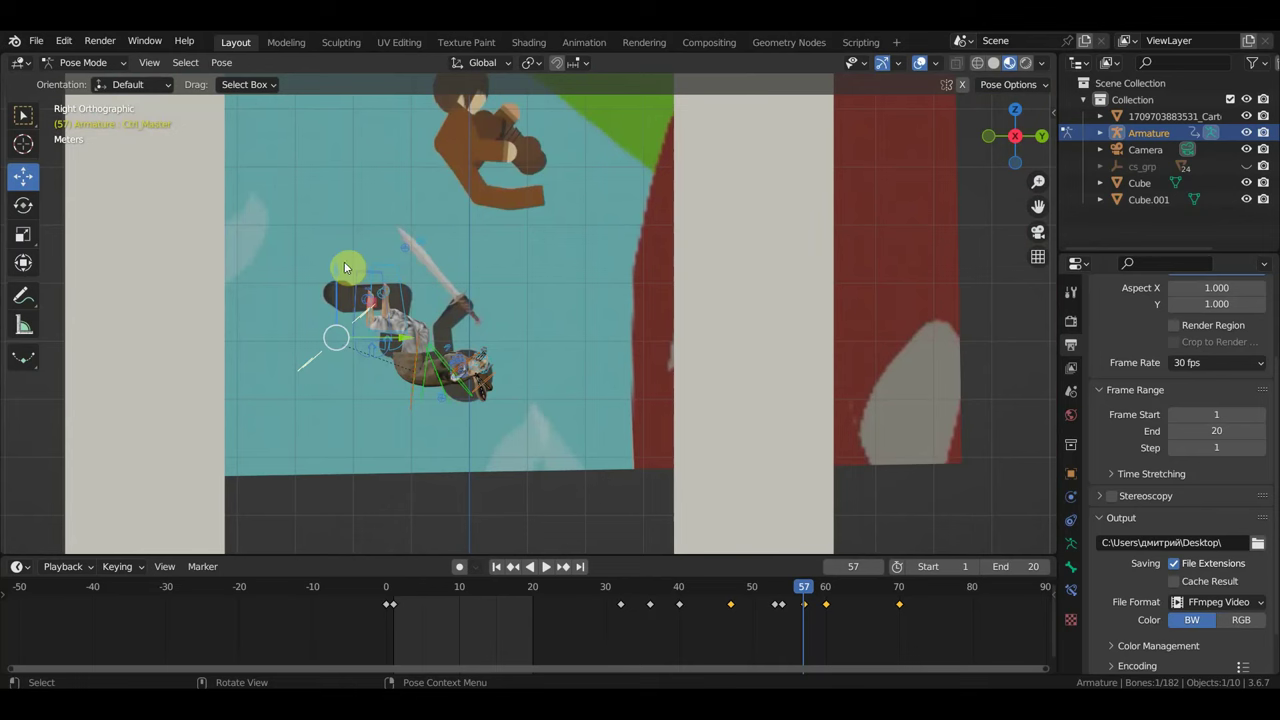
key("g")
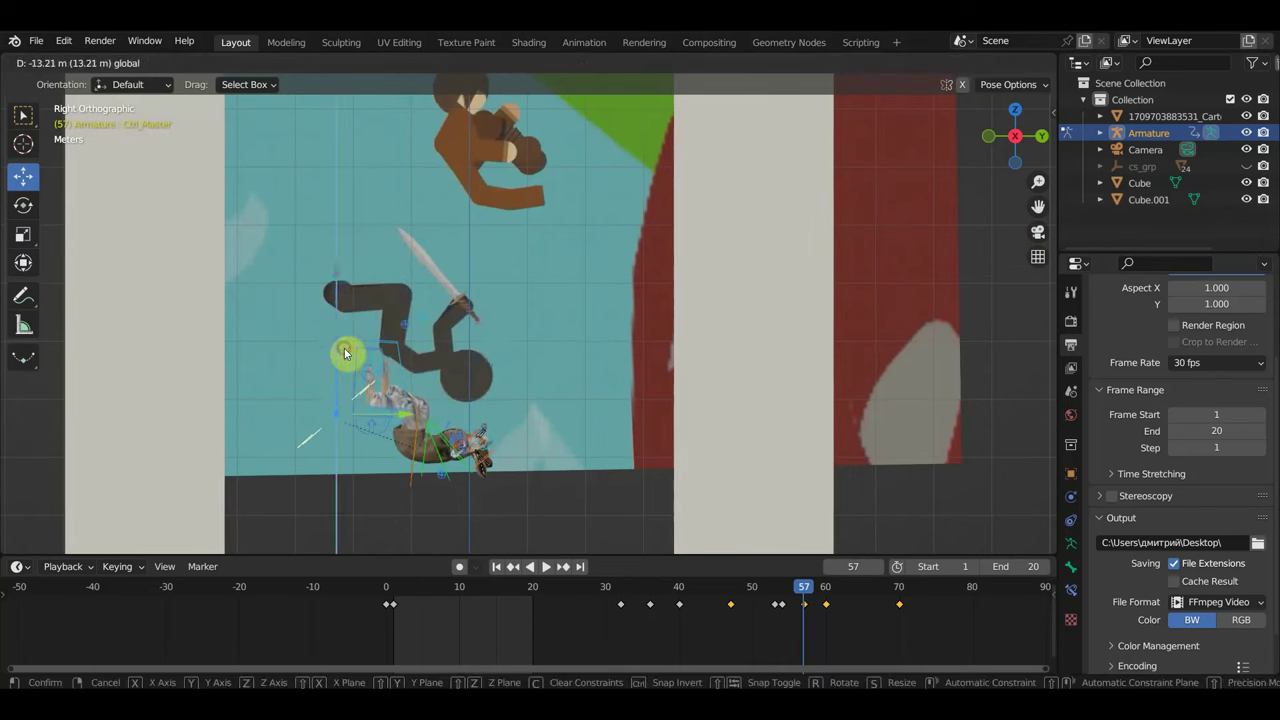
left_click(344, 348)
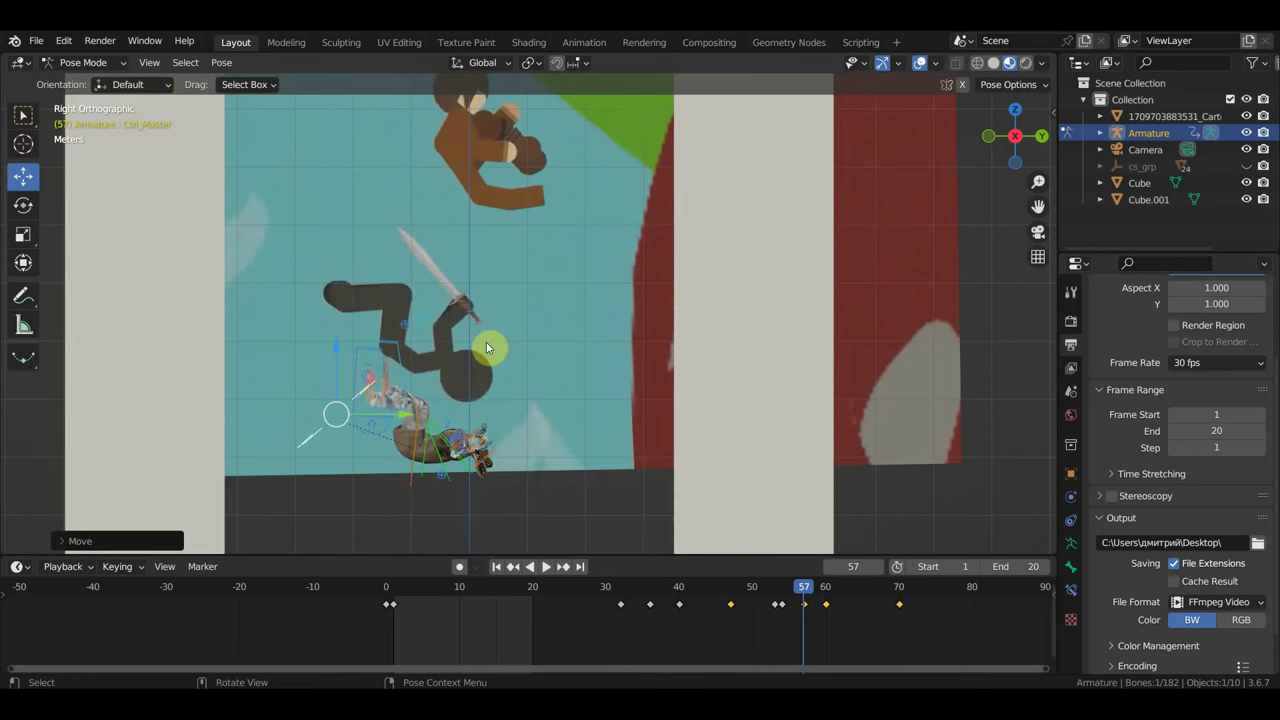
key("i")
- Drop the character straight down at frame 60, keyframe it, and play back
left_click(828, 596)
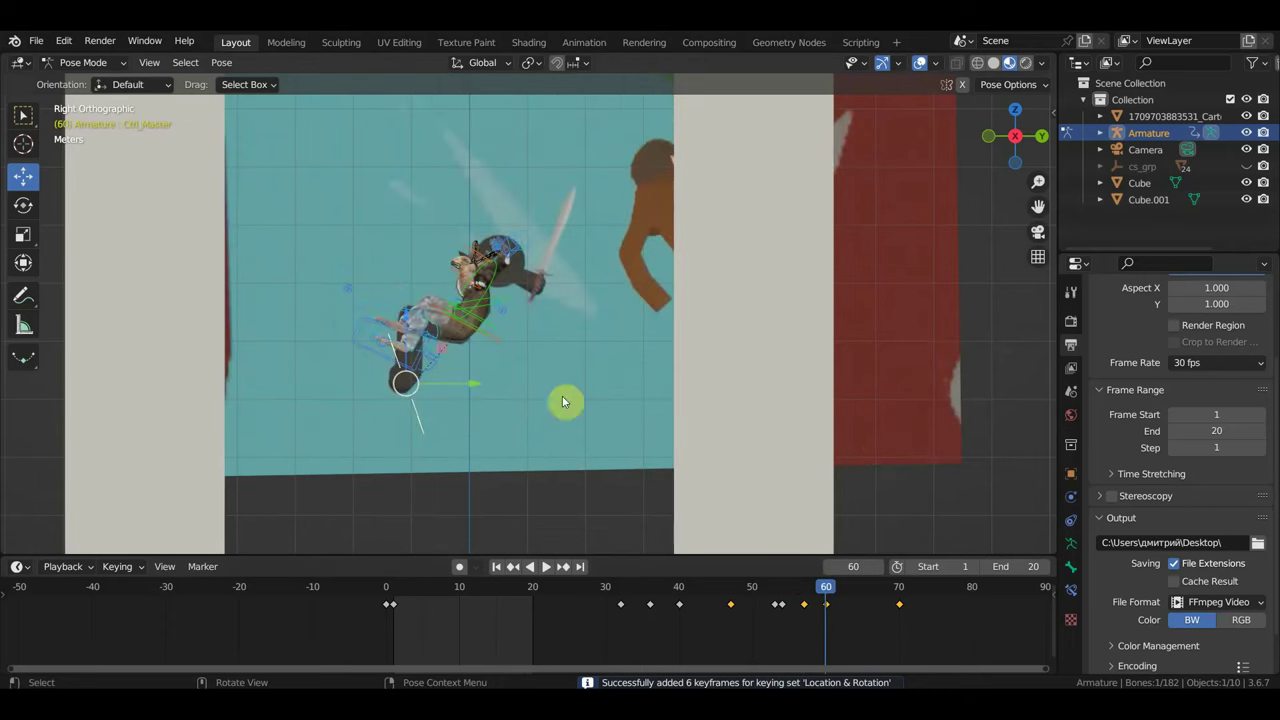
left_click_drag(410, 406, 410, 515)
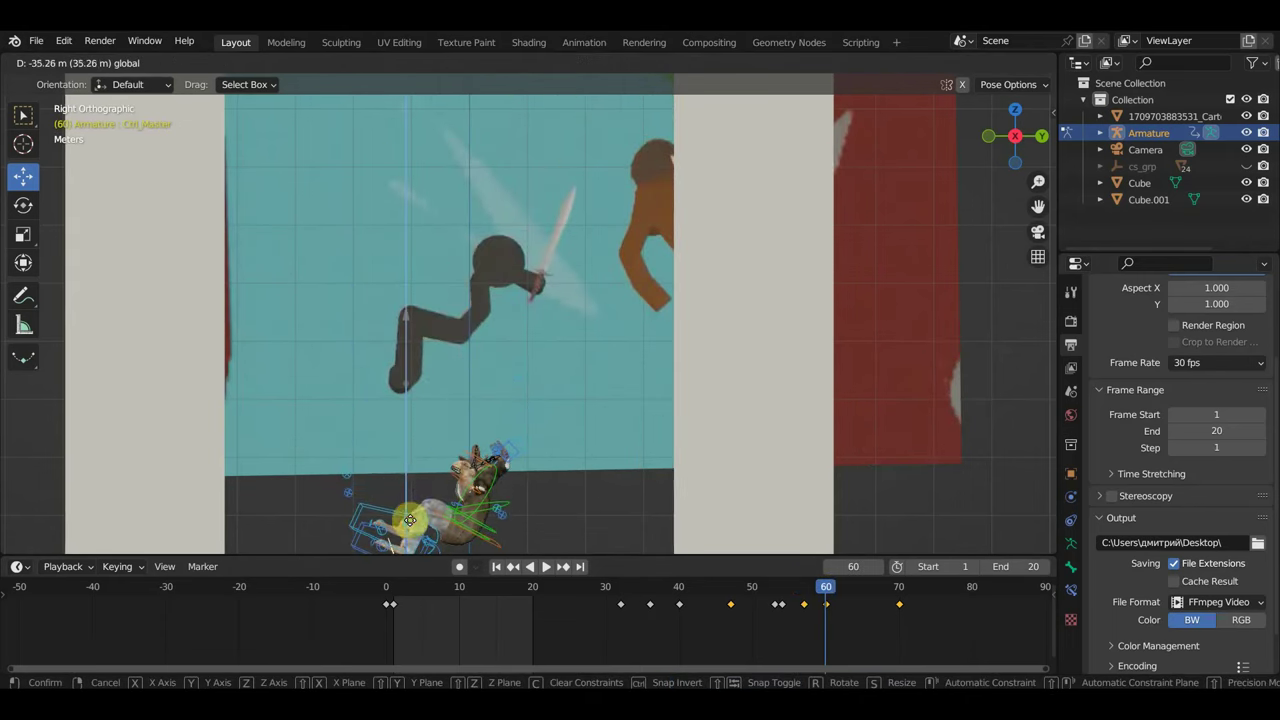
left_click(410, 515)
key("i")
scroll(760, 510, "down", 3)
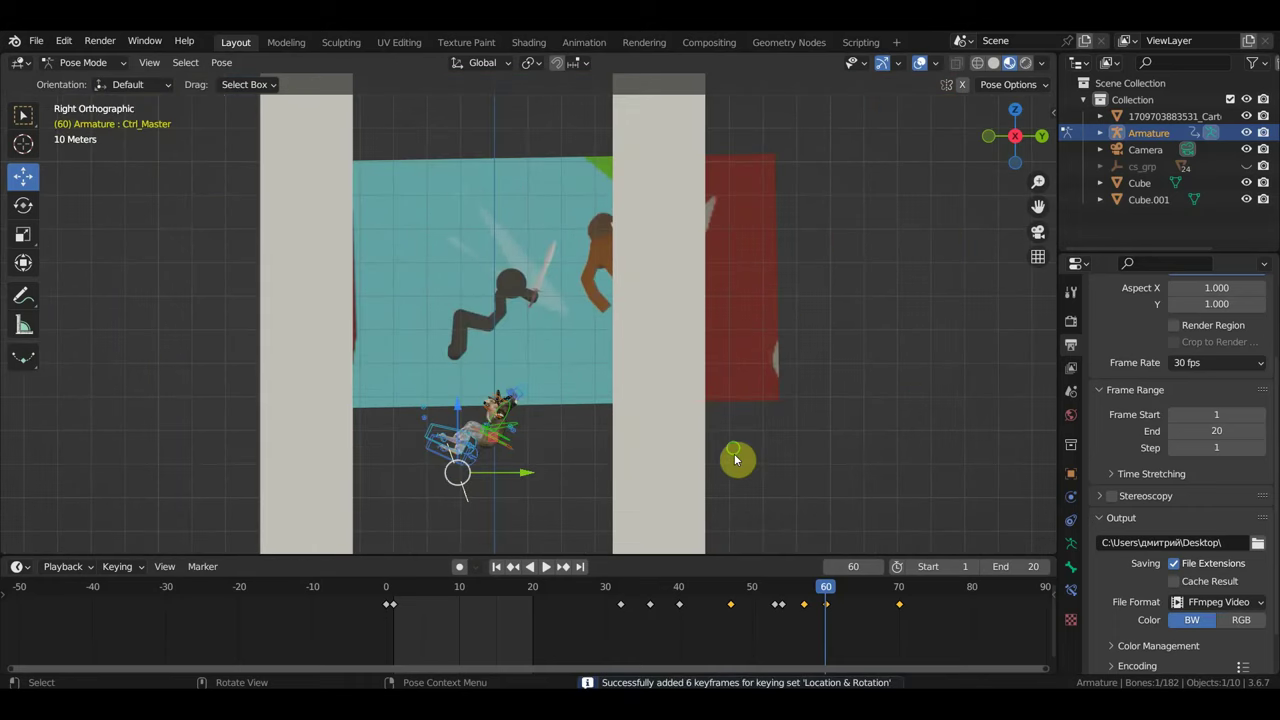
key("space")
- Lower and keyframe the character at frames 53 and 54
mouse_move(824, 589)
left_mouse_down()
mouse_move(743, 591)
mouse_move(843, 608)
mouse_move(775, 600)
left_mouse_up()
key("space")
scroll(530, 150, "down", 1)
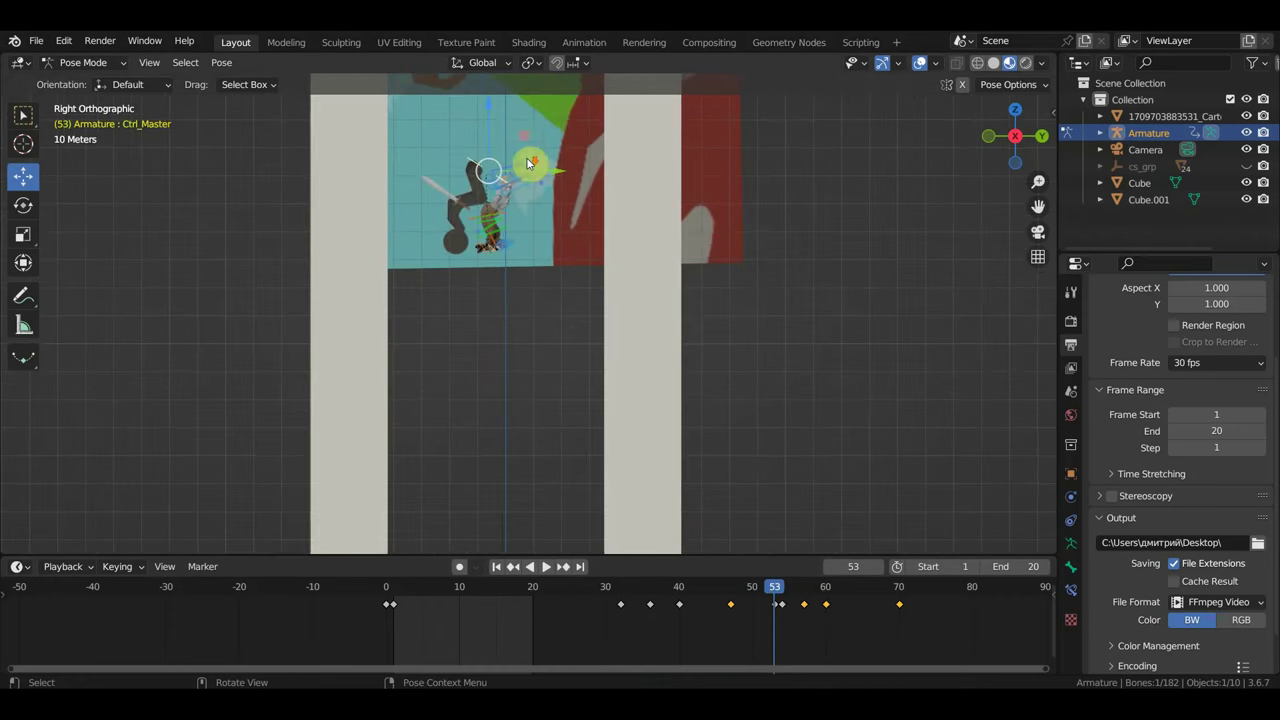
left_click_drag(490, 112, 575, 220)
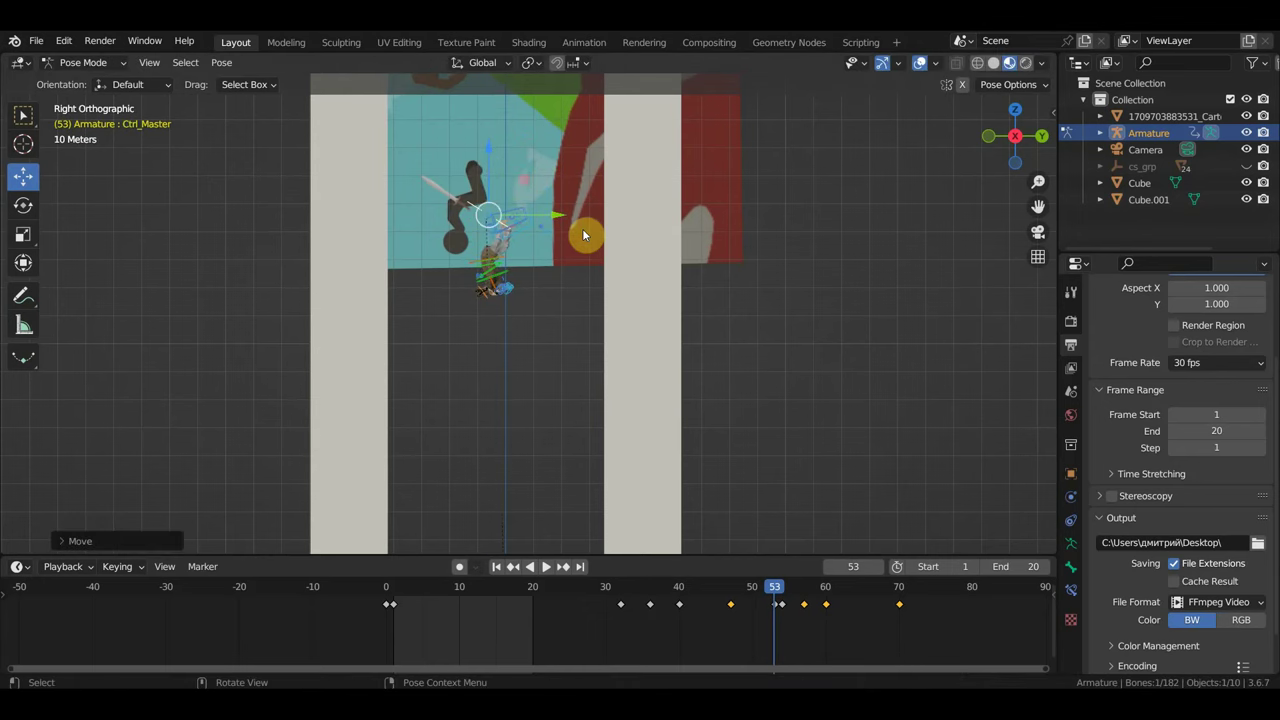
key("i")
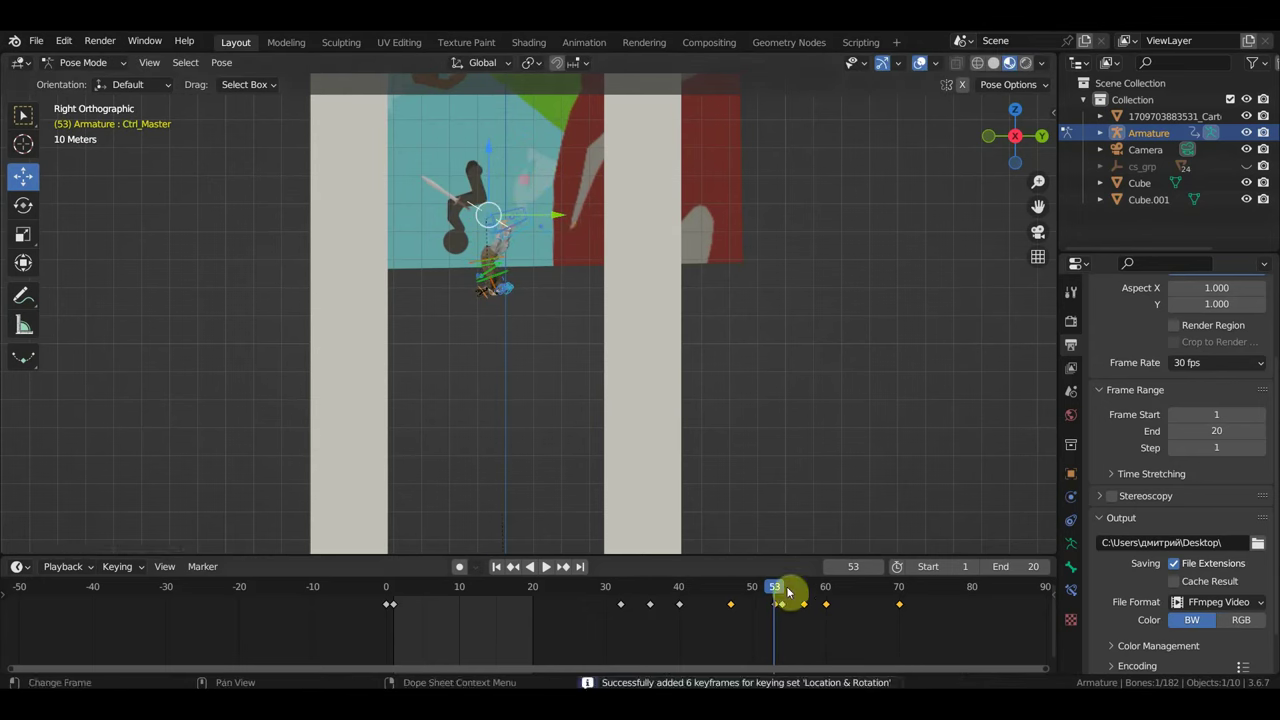
key("space")
key("space")
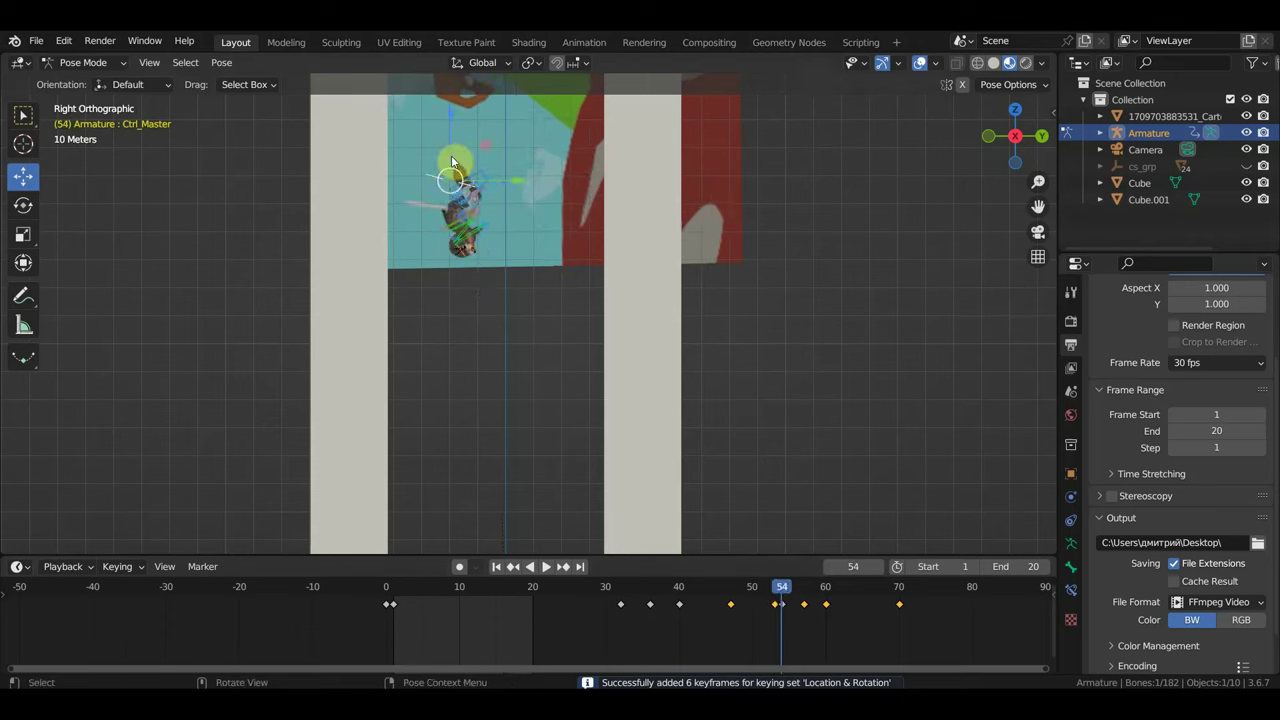
left_click_drag(451, 162, 453, 180)
key("i")
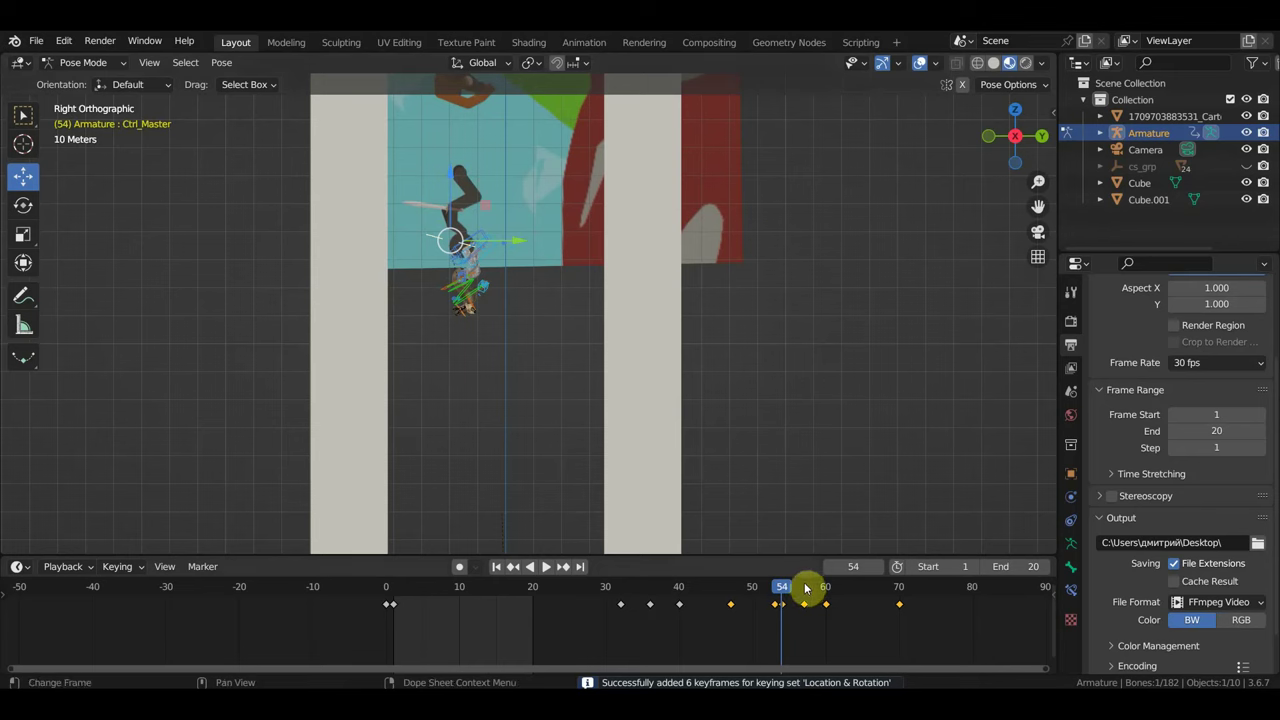
- Lower and keyframe at frames 57 and 60, then drop it far down at frame 70
left_click(806, 588)
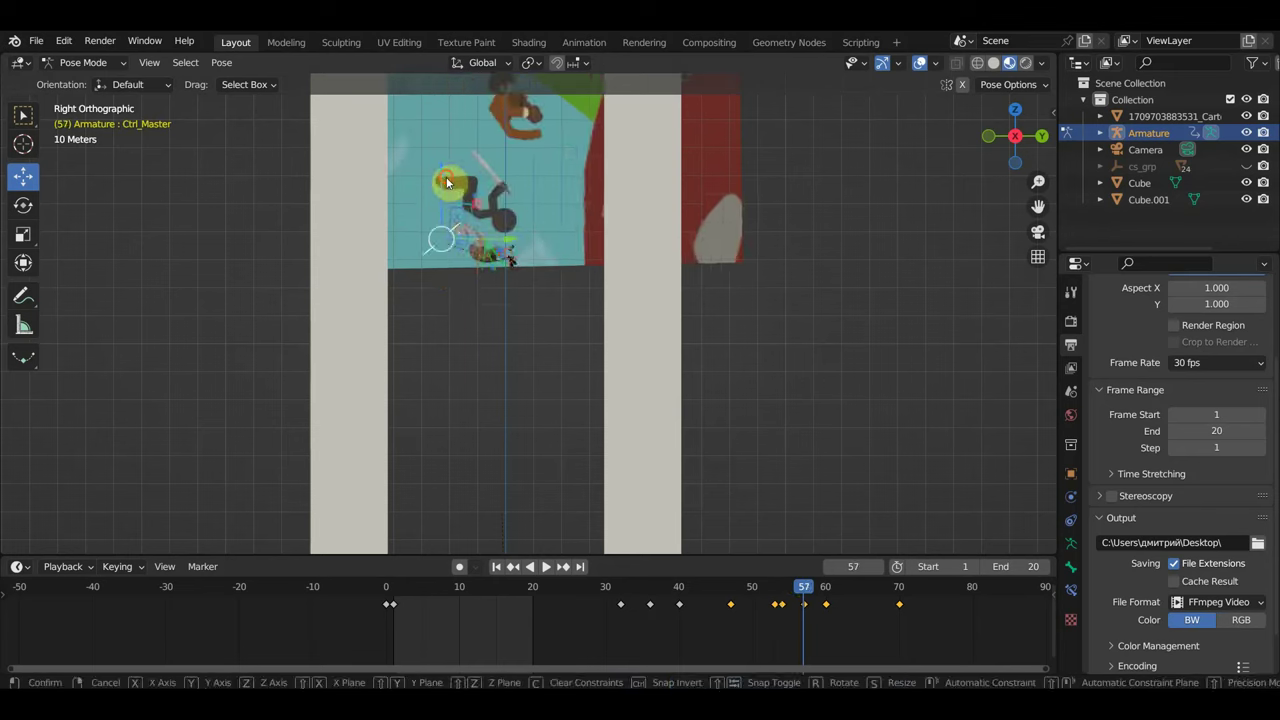
left_click_drag(444, 236, 449, 270)
key("i")
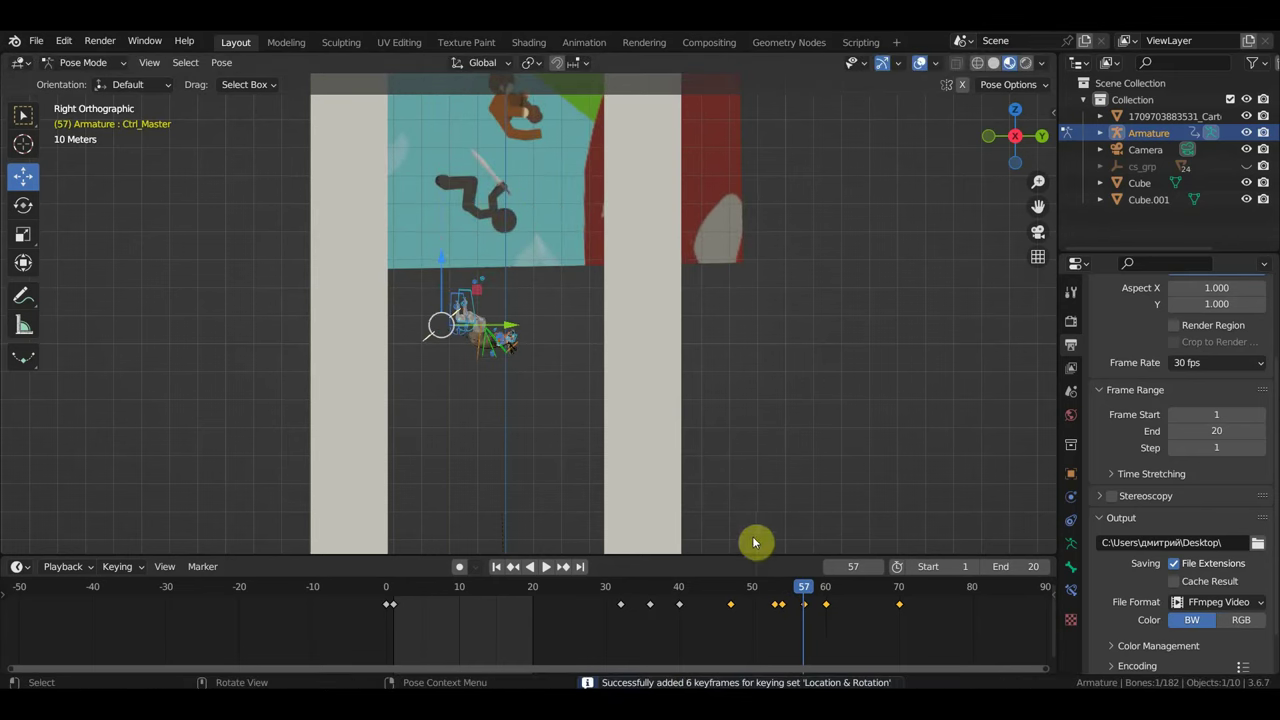
left_click(827, 588)
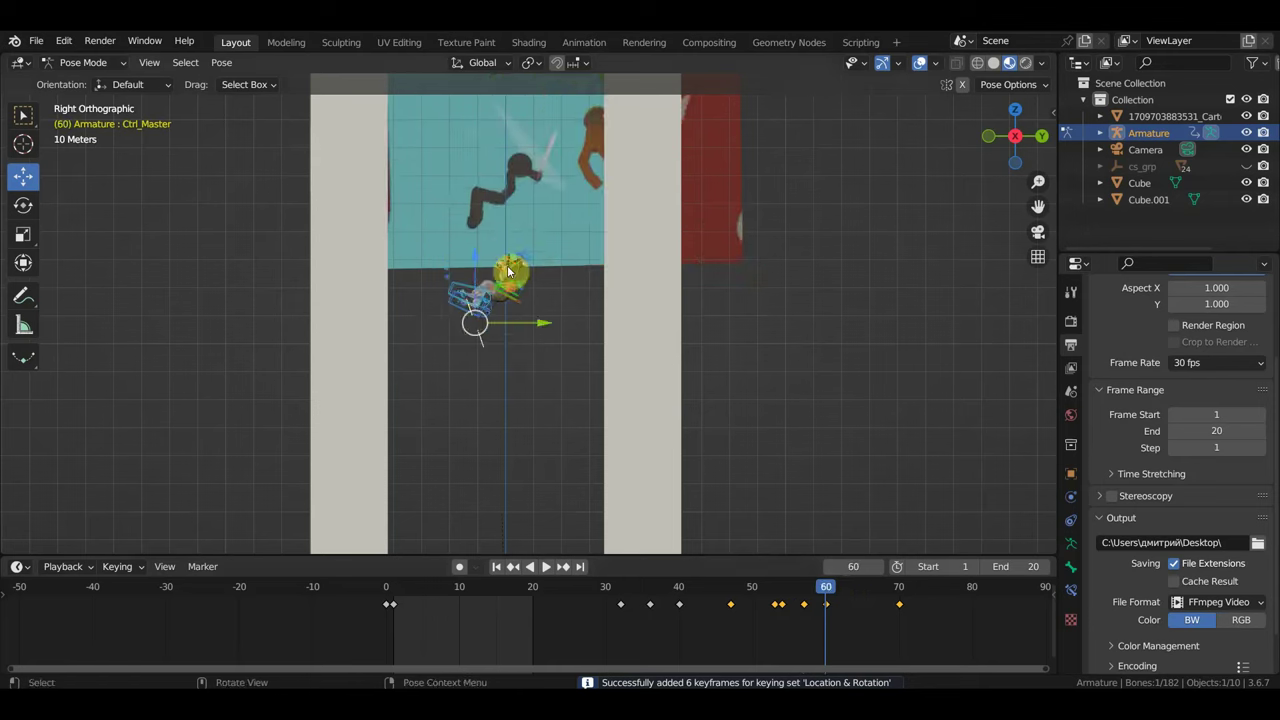
left_click_drag(476, 262, 475, 352)
key("i")
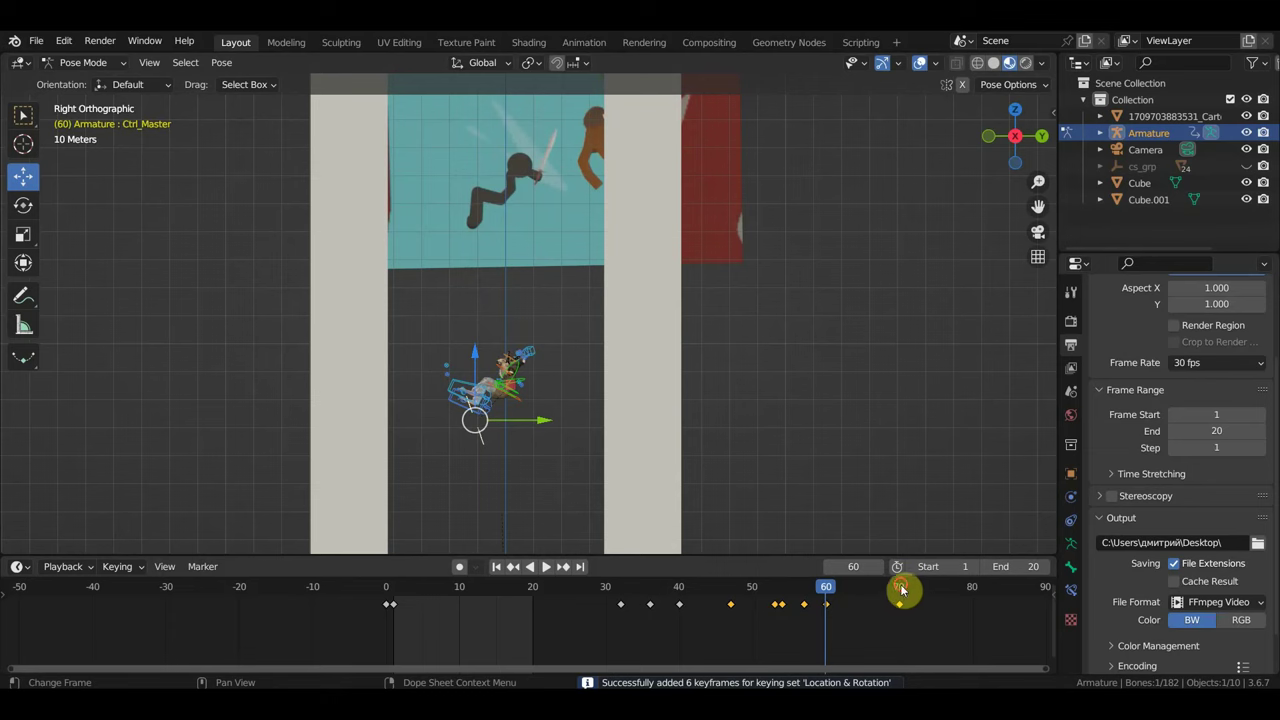
left_click(900, 588)
left_click_drag(440, 205, 433, 462)
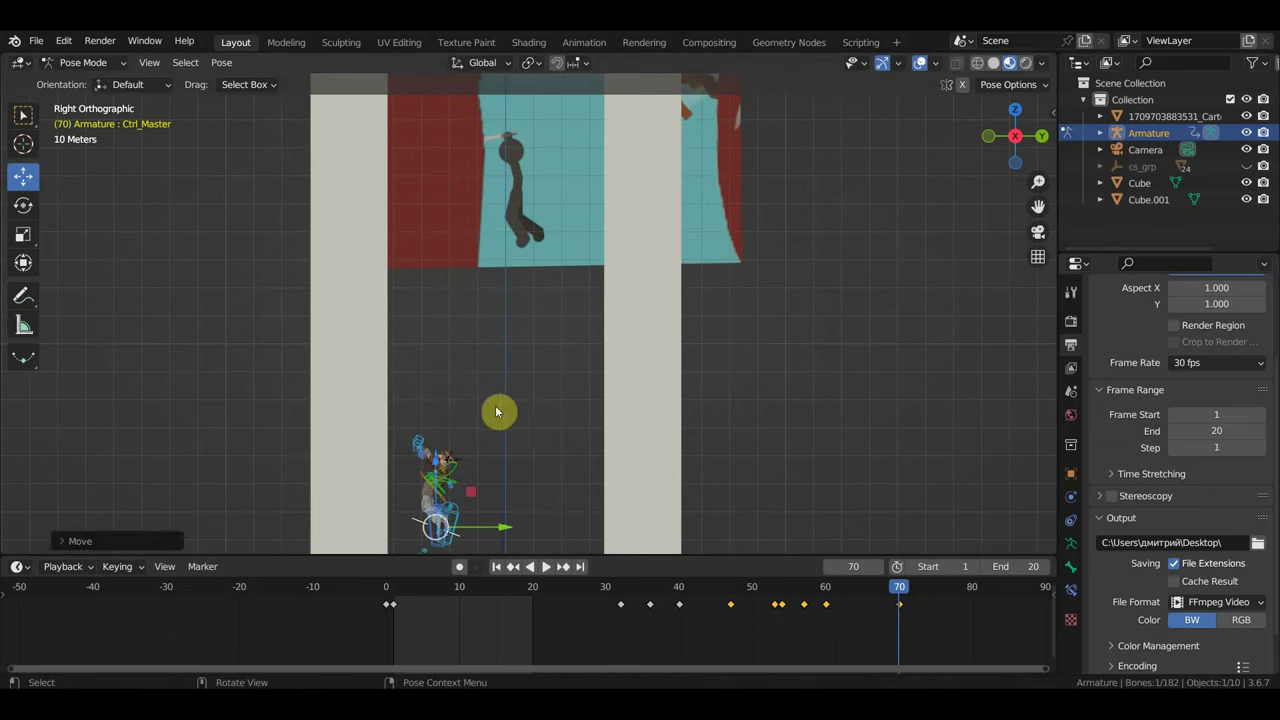
- Key the fighter's master control at frame 70, then lower it slightly and key it at frame 79
key("i")
scroll(677, 363, "down", 1)
scroll(673, 355, "down", 1)
scroll(673, 355, "down", 3, "shift")
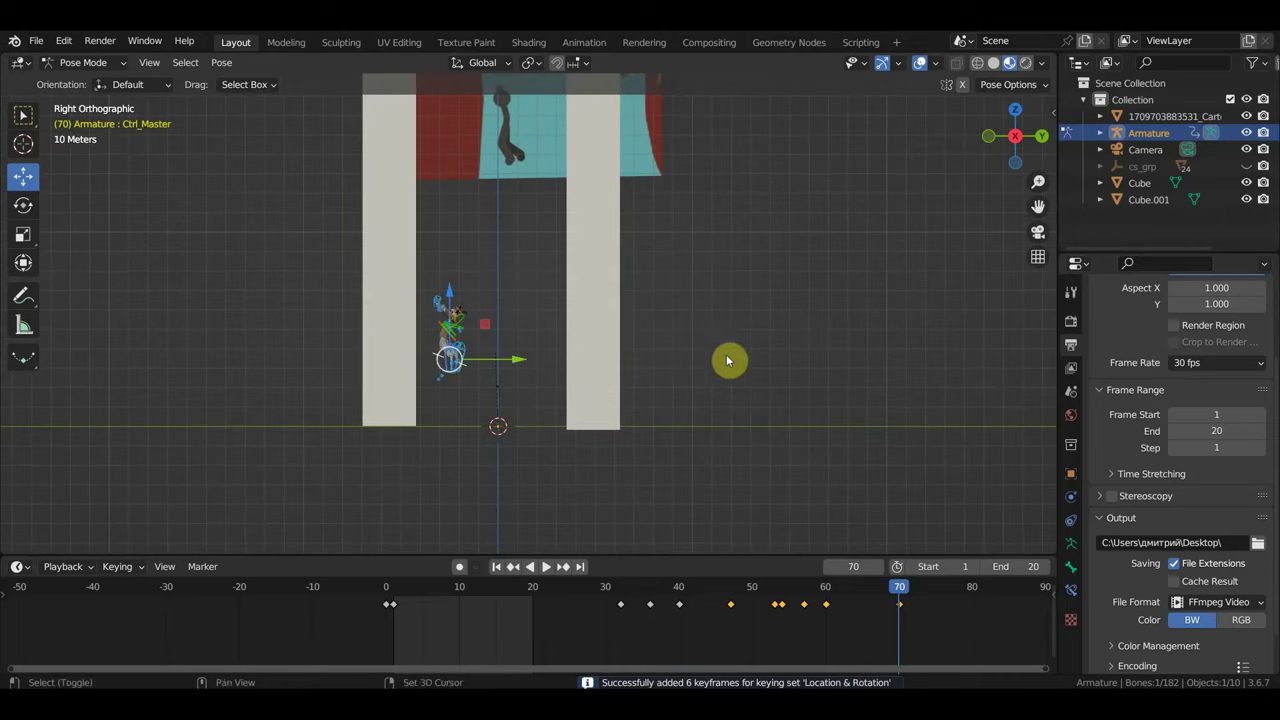
left_click_drag(900, 588, 967, 608)
left_click_drag(452, 294, 453, 354)
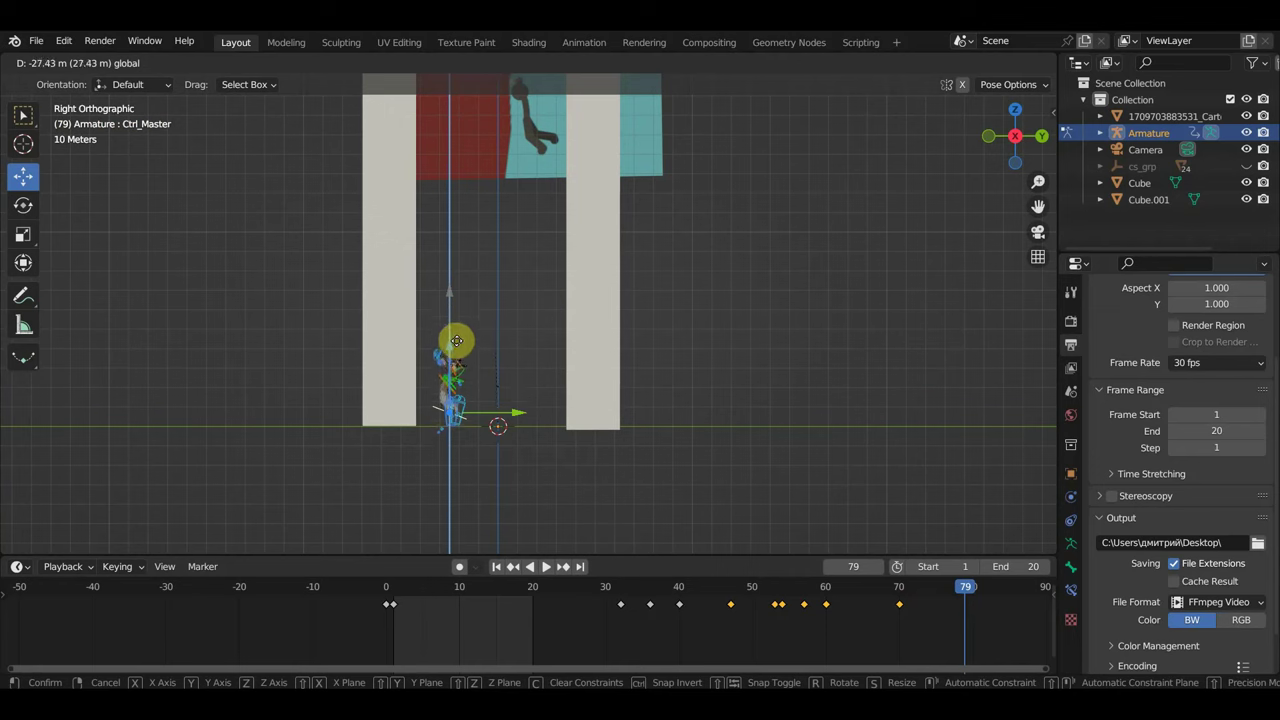
left_click_drag(458, 344, 462, 338)
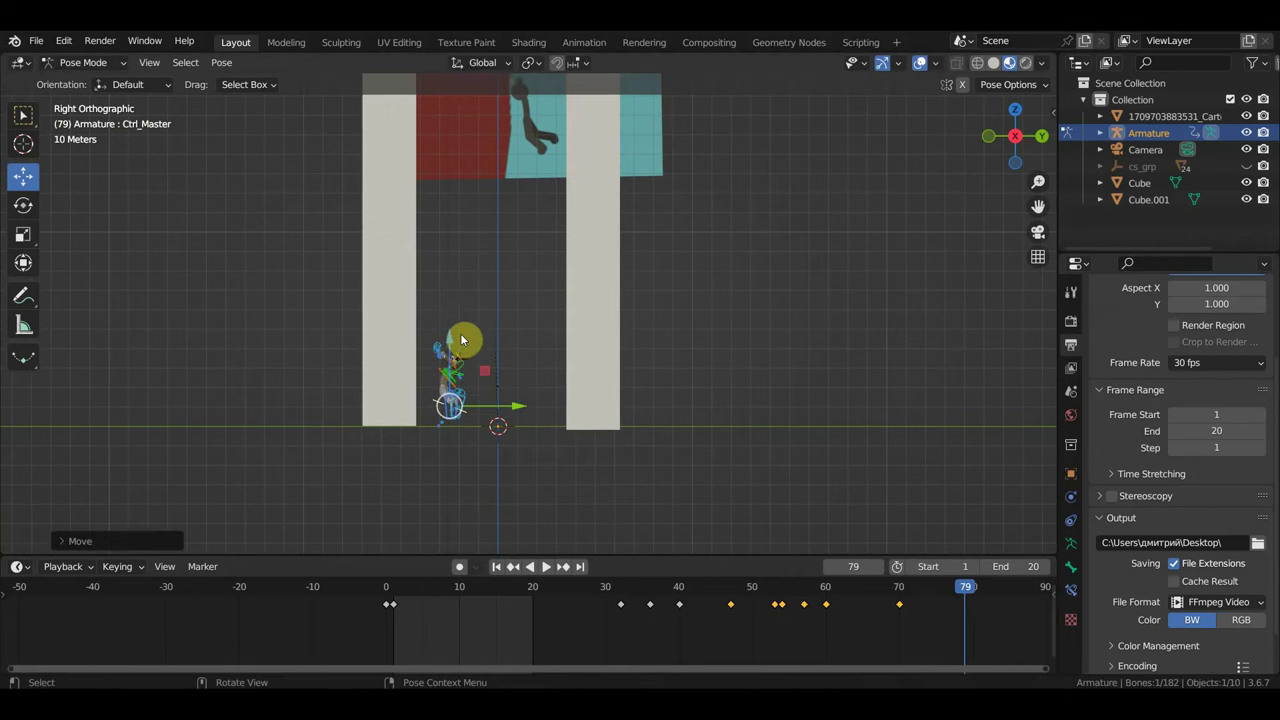
key("i")
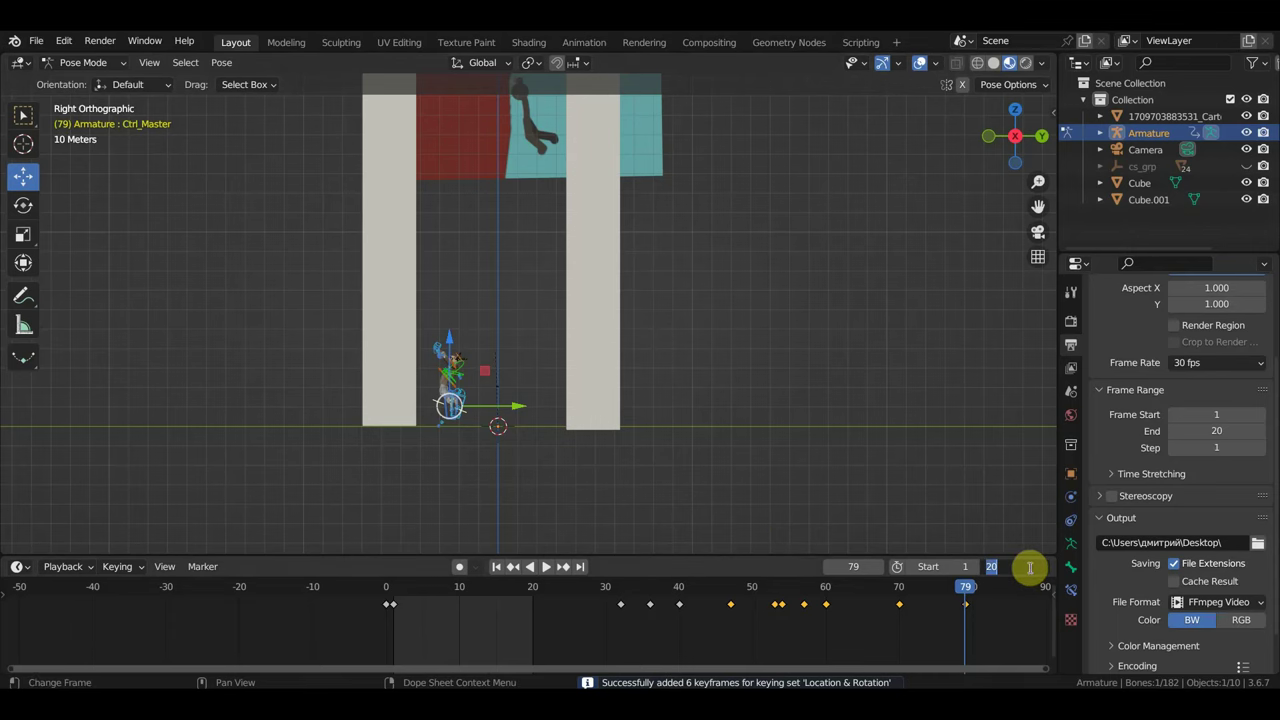
left_click(1015, 566)
type("70")
- Confirm 70 as the end frame and reframe the view to show the whole pillars
key("Return")
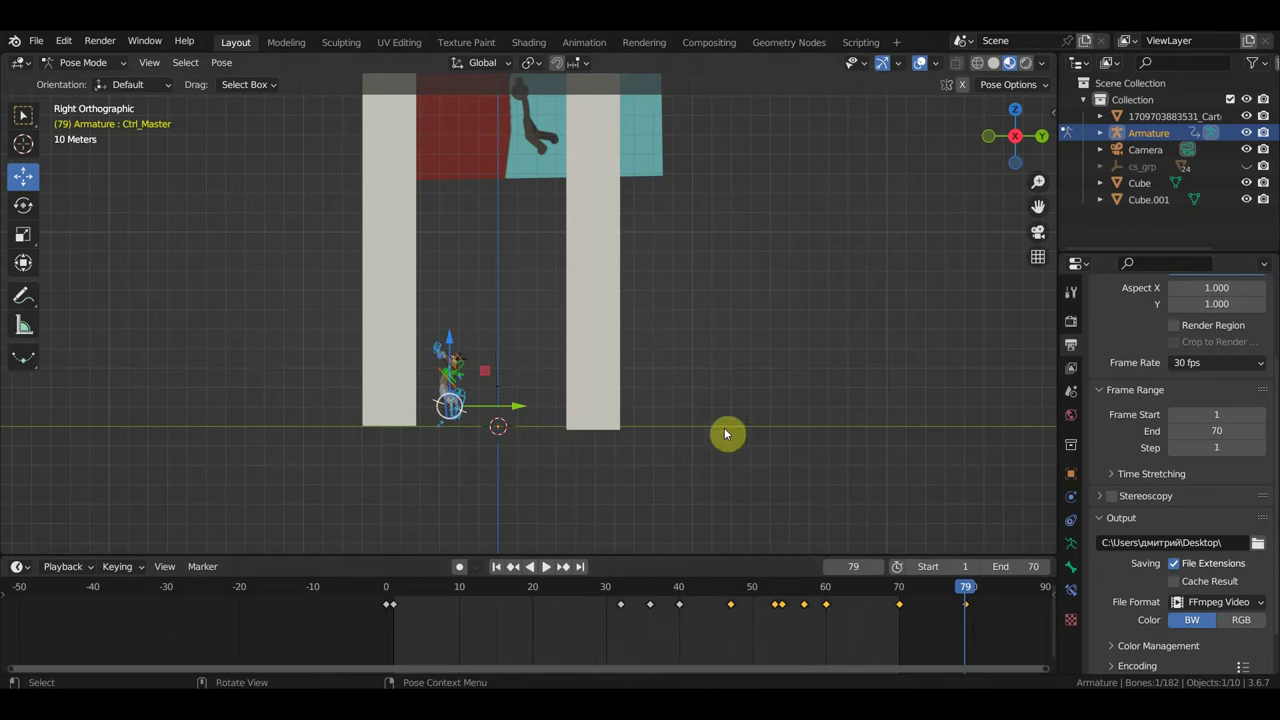
scroll(729, 434, "down", 5)
middle_click_drag(631, 269, 608, 383, "shift")
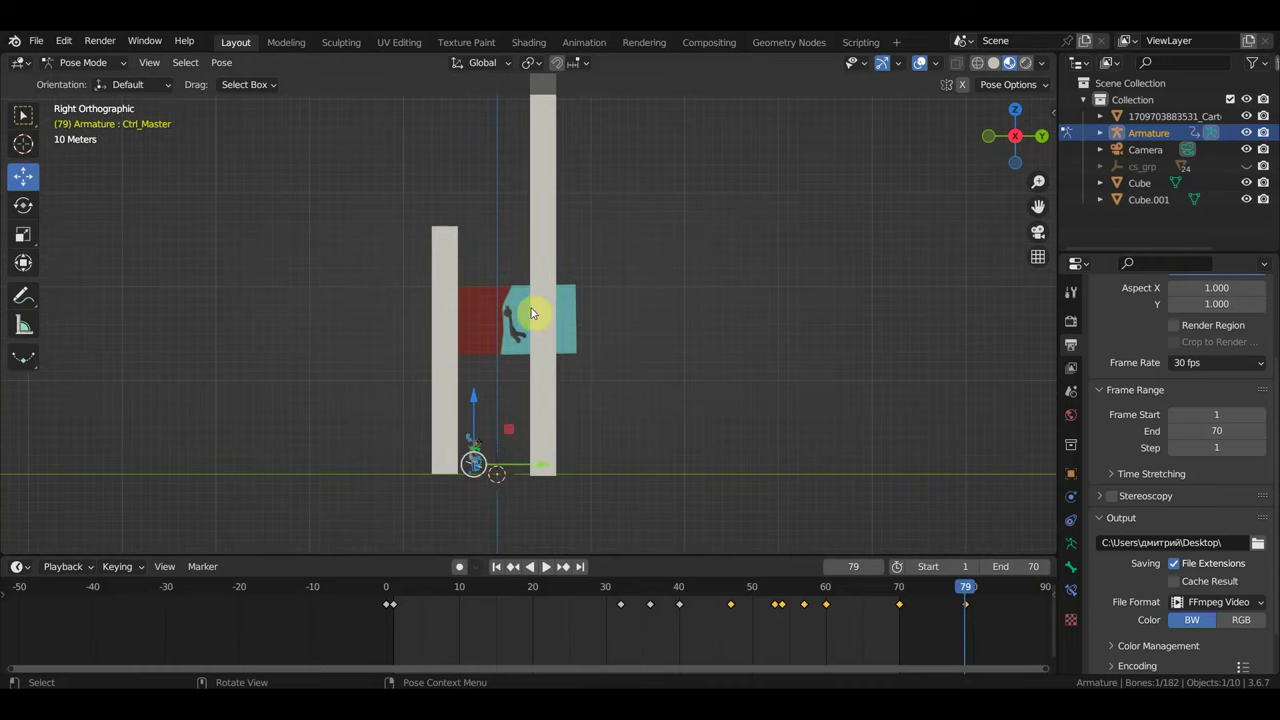
- Return to Object Mode and give the tall right pillar a new brownish-orange material
left_click(78, 64)
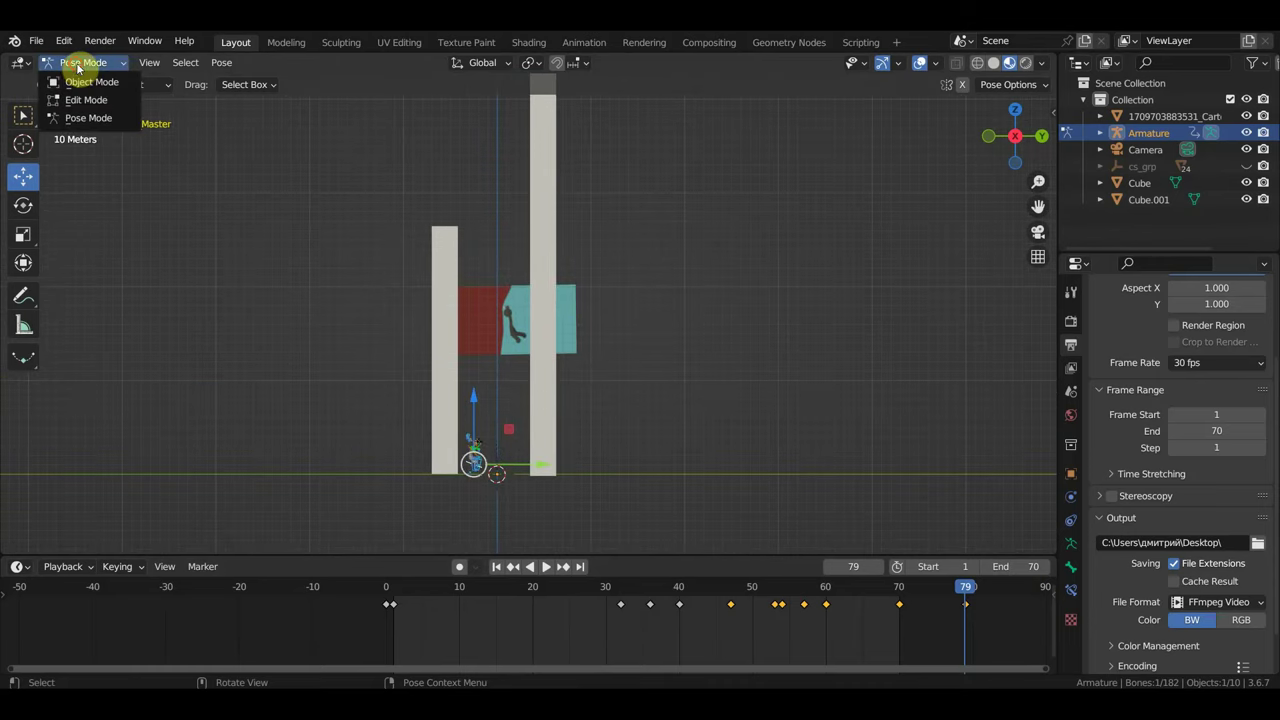
left_click(85, 81)
left_click(547, 289)
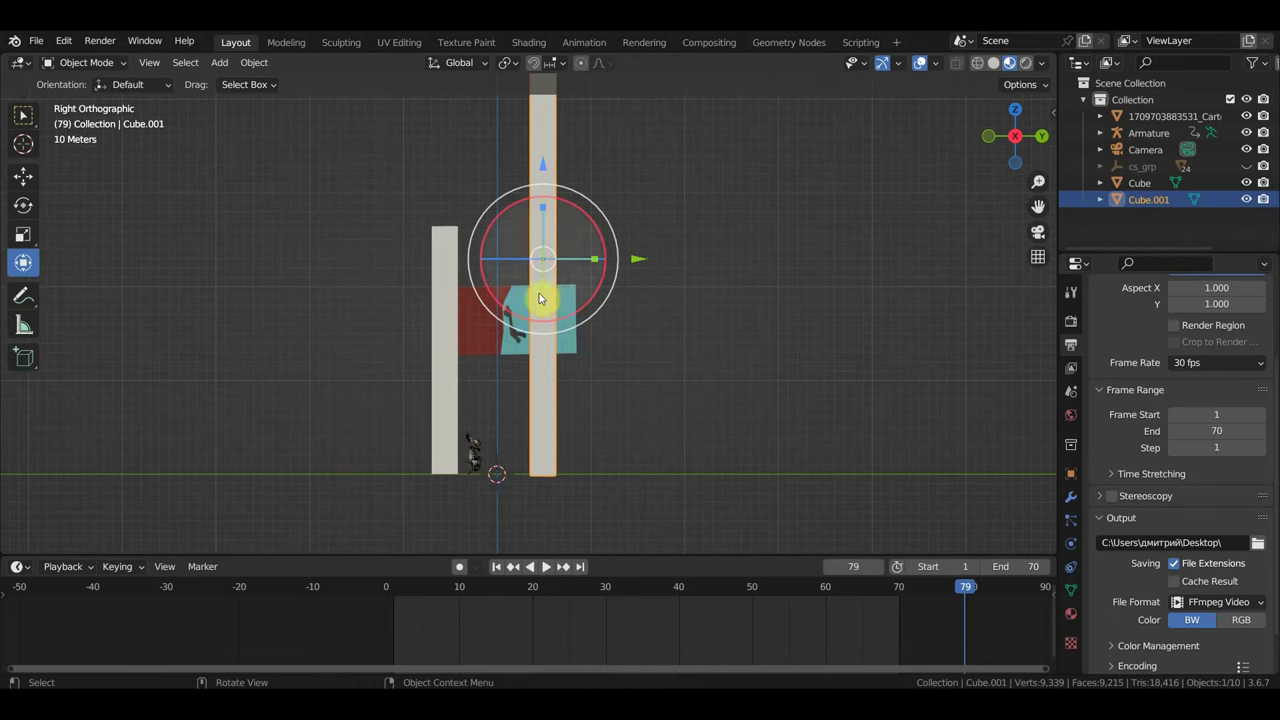
left_click(1072, 611)
left_click(1231, 391)
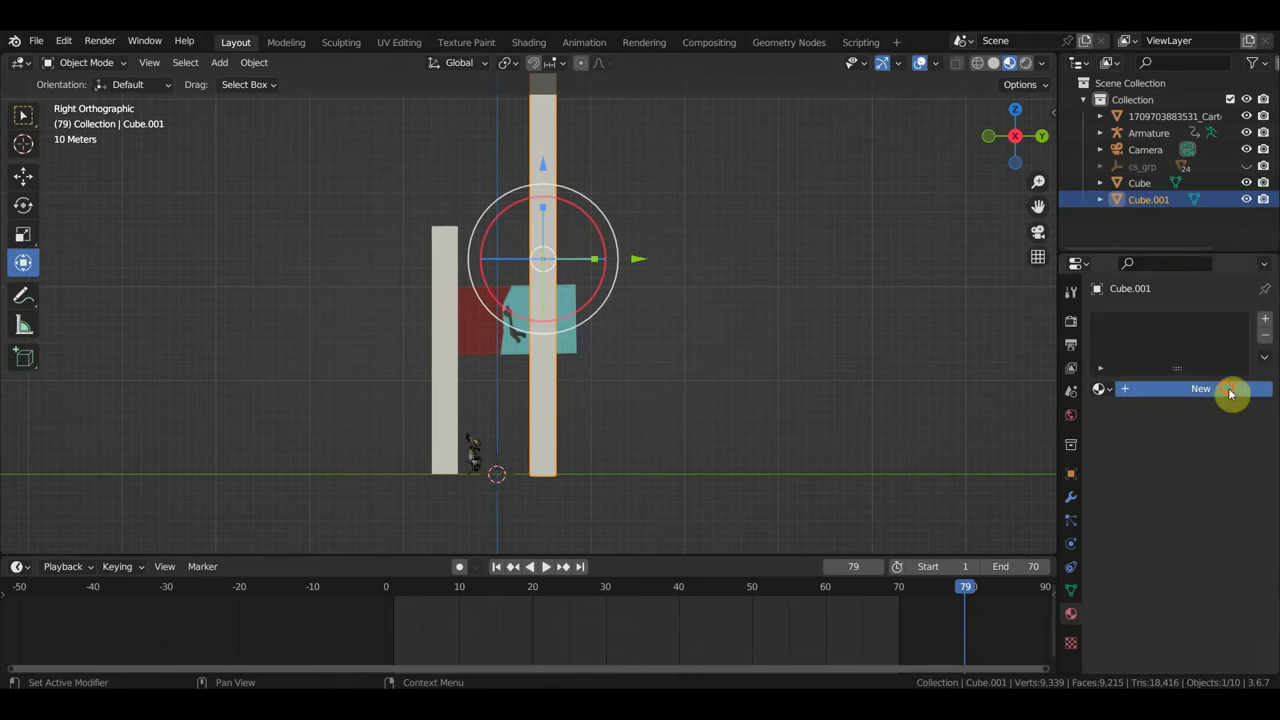
left_click(1208, 566)
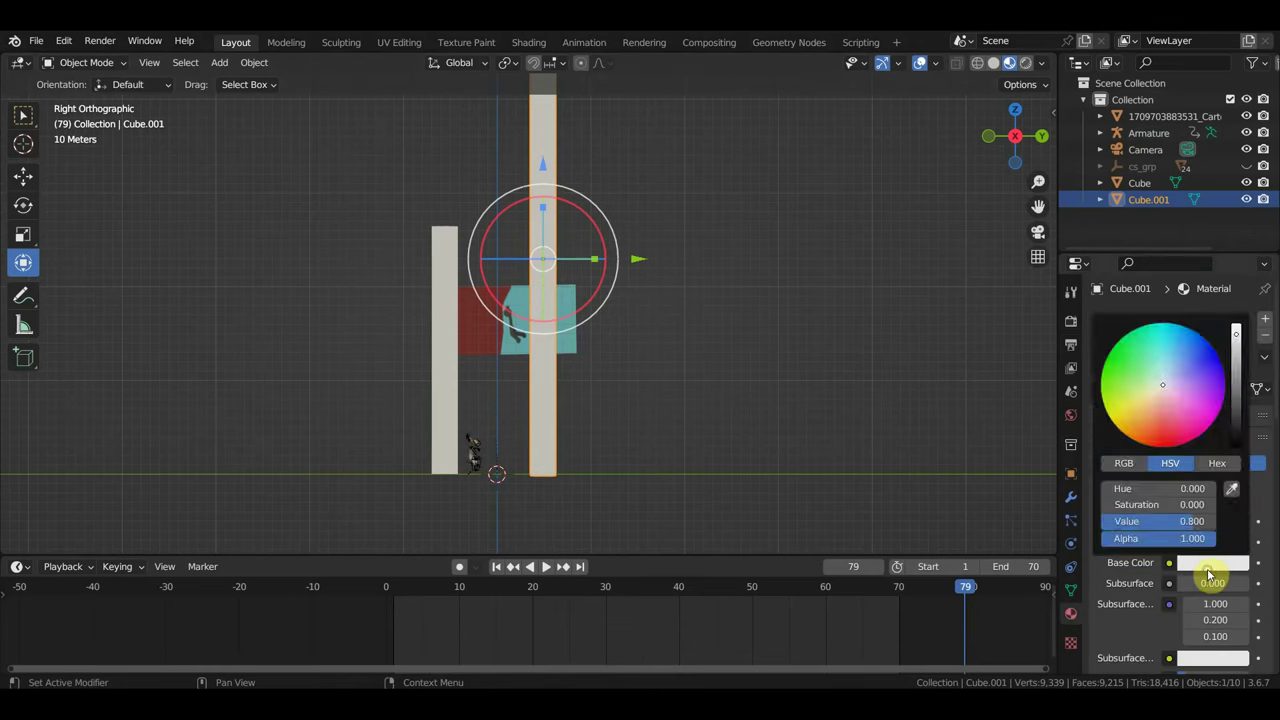
left_click_drag(1165, 404, 1150, 414)
left_click_drag(1240, 352, 1236, 403)
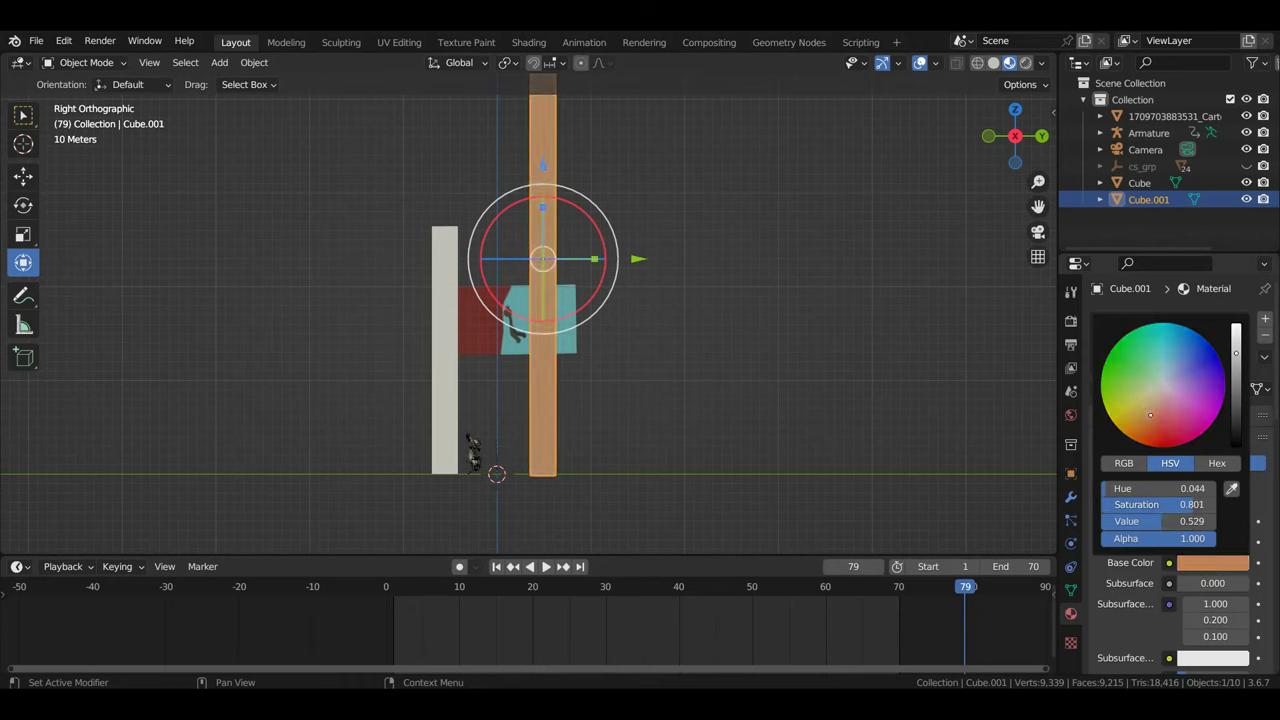
- Give the shorter left pillar its own new material with a darkened orange base colour
left_click(450, 381)
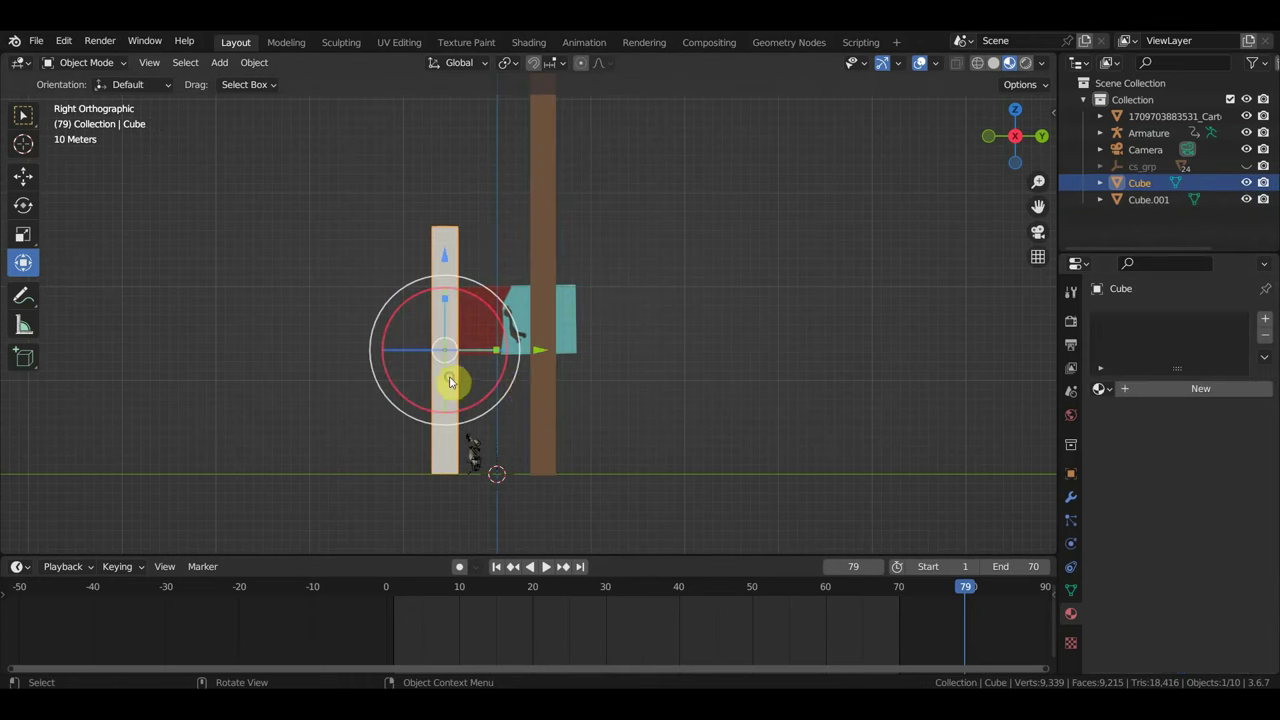
left_click(1166, 388)
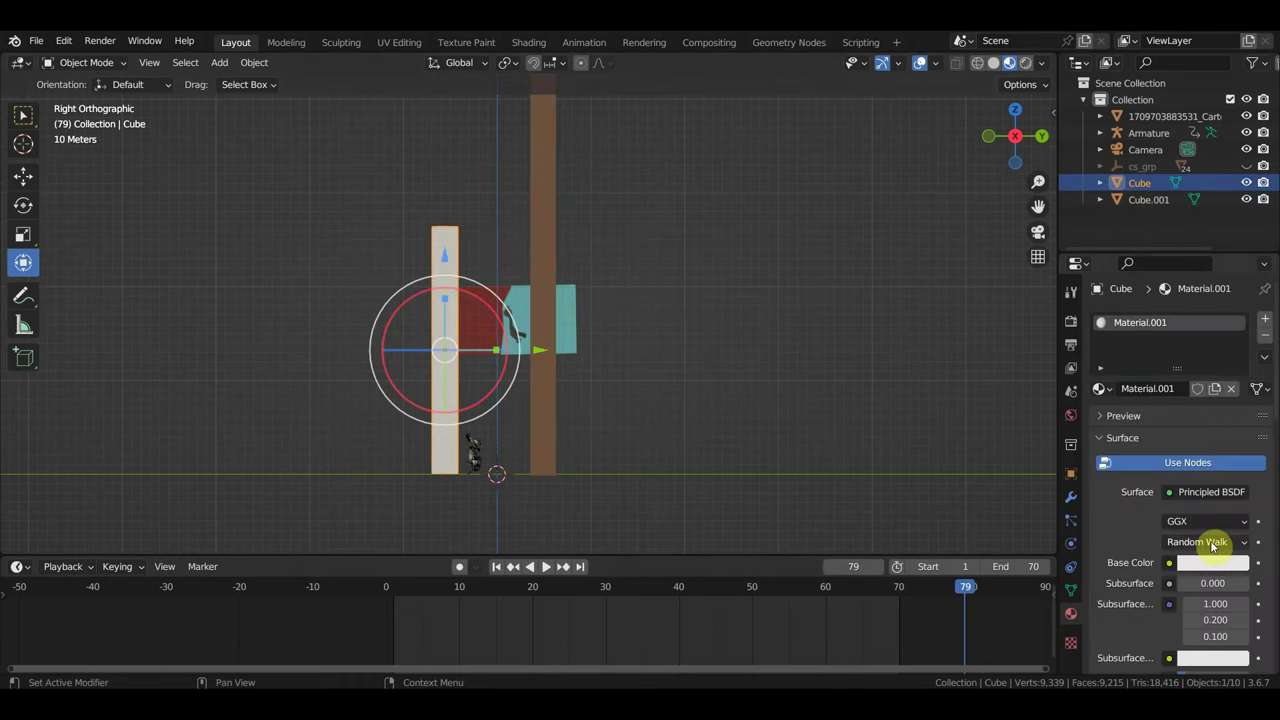
left_click(1213, 563)
left_click(1150, 412)
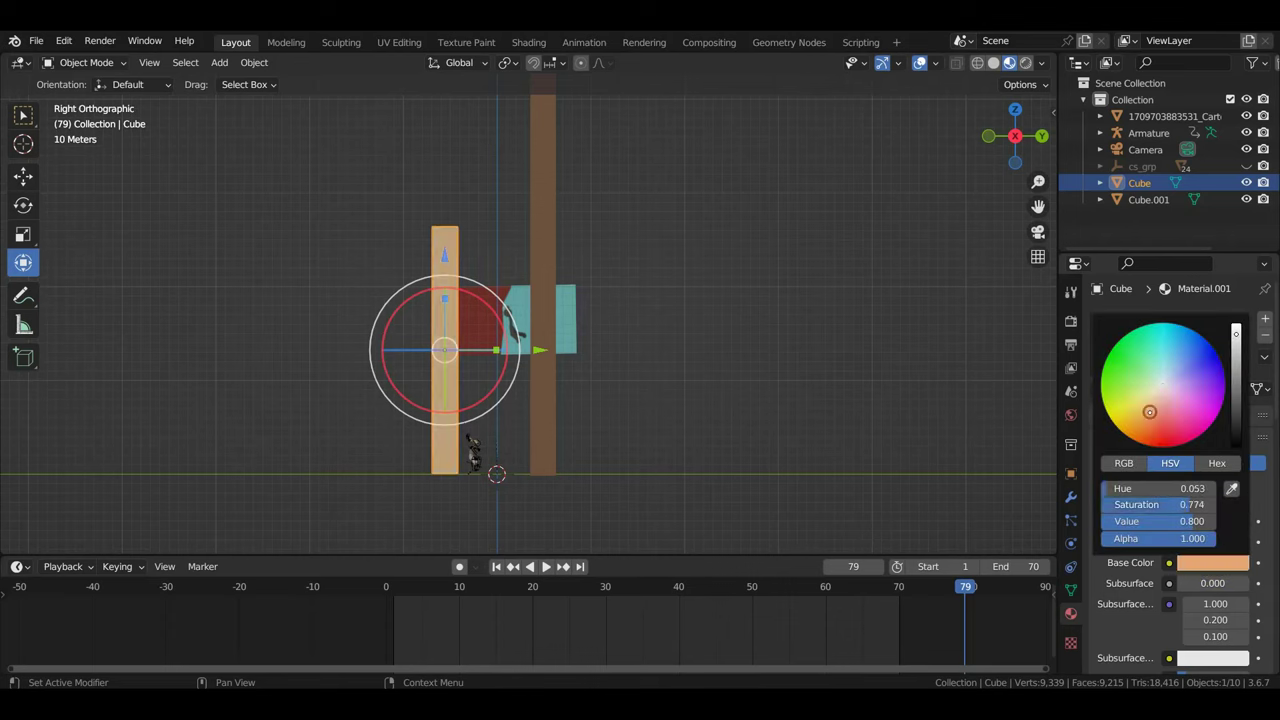
left_click_drag(1236, 332, 1236, 369)
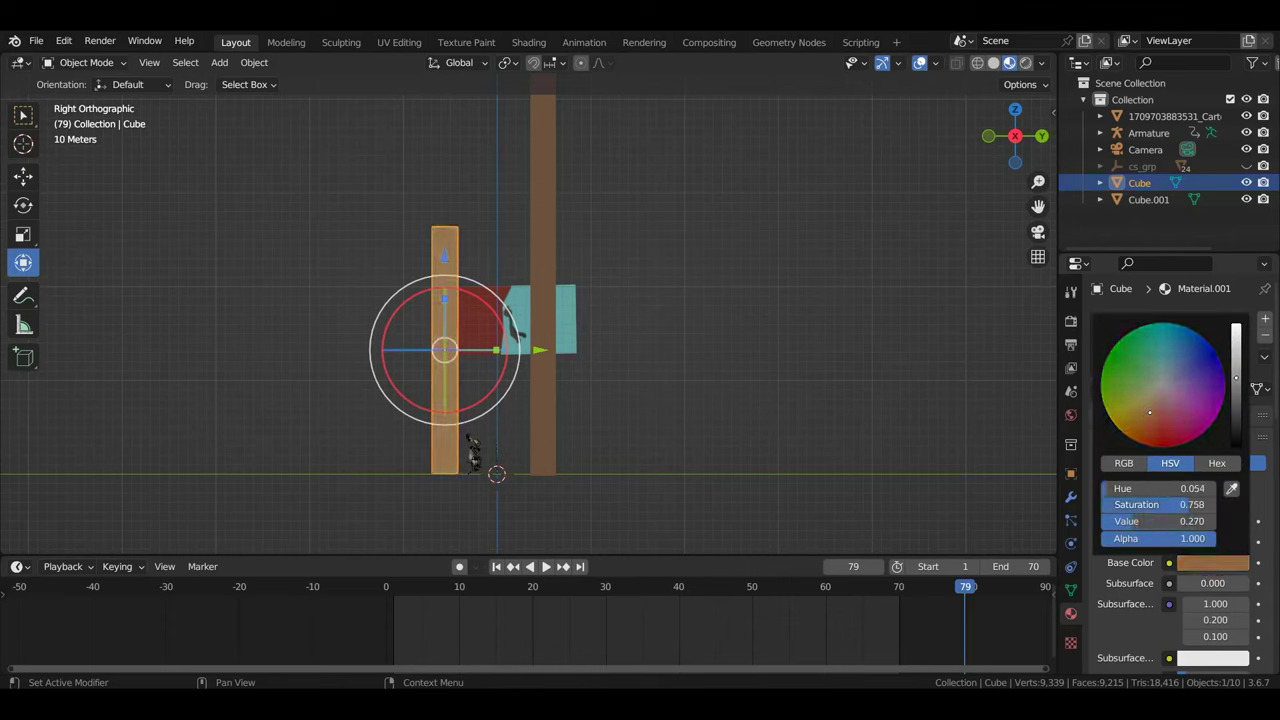
- Delete the reference image plane, adjust the zoom, and switch to camera view
left_click(572, 315)
key("Delete")
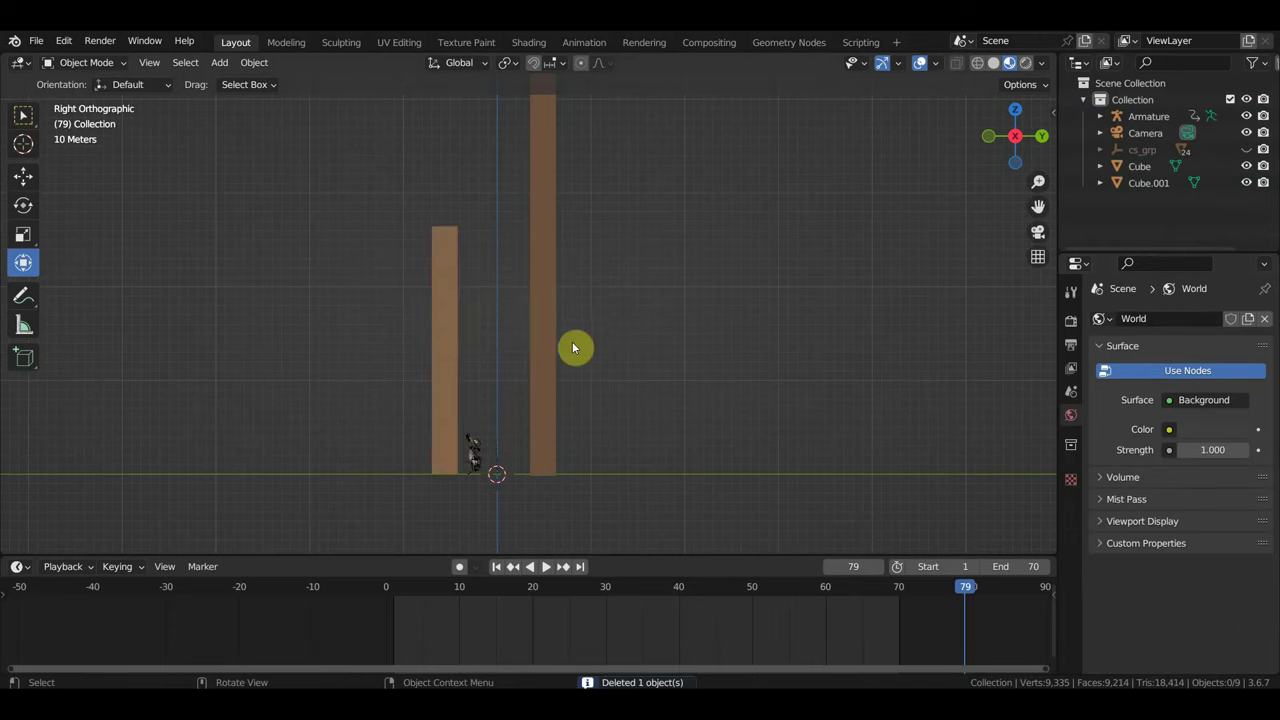
scroll(620, 403, "up", 1, "shift")
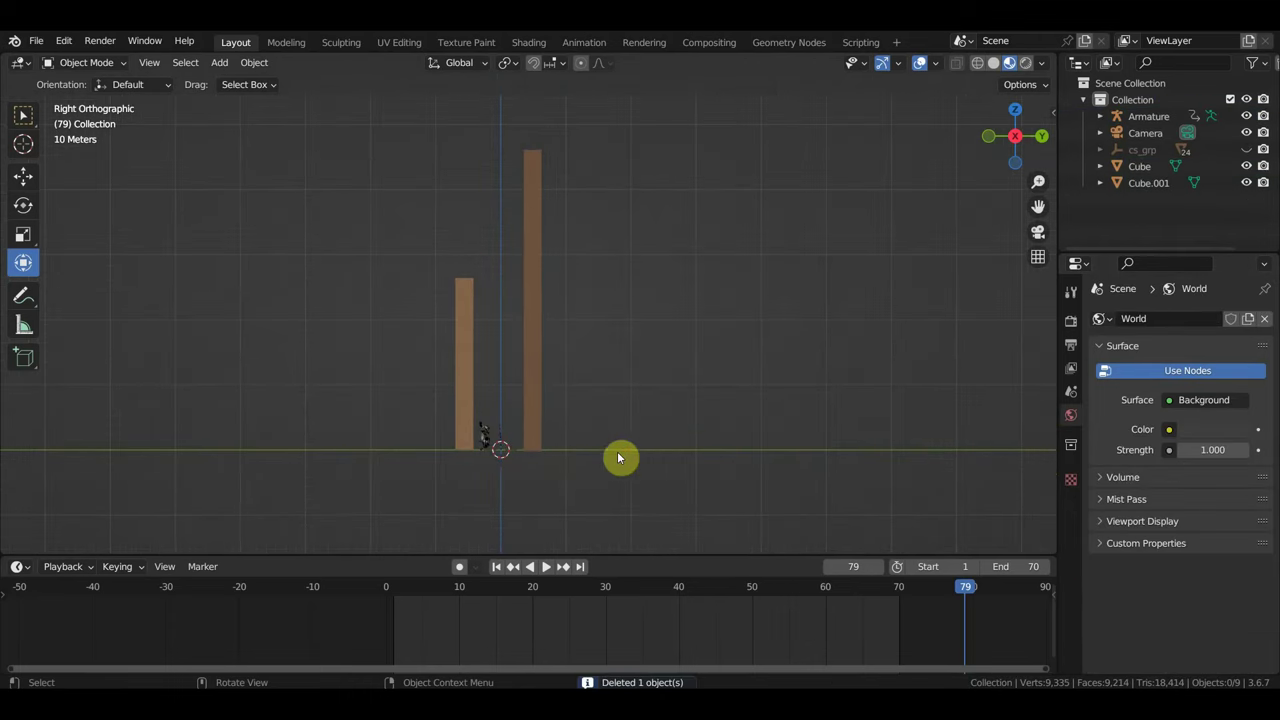
scroll(618, 456, "up", 1, "shift")
scroll(620, 456, "down", 1)
scroll(649, 436, "down", 1)
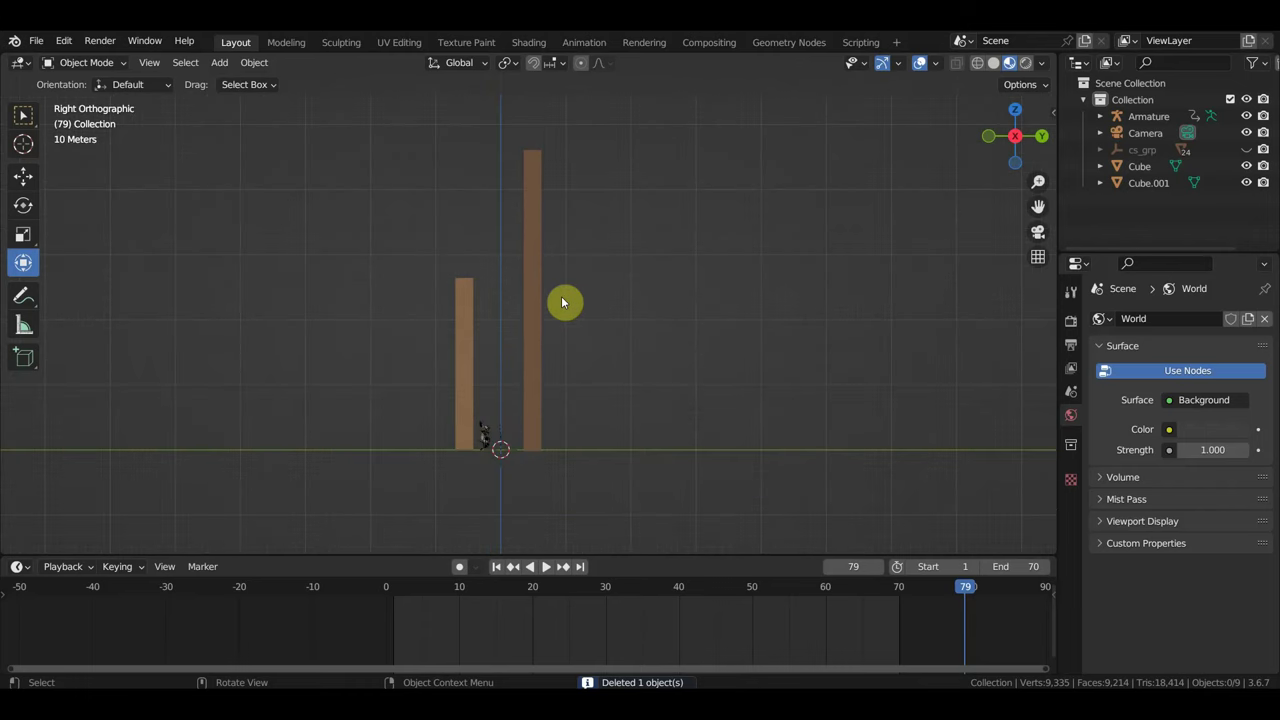
key("KP_0")
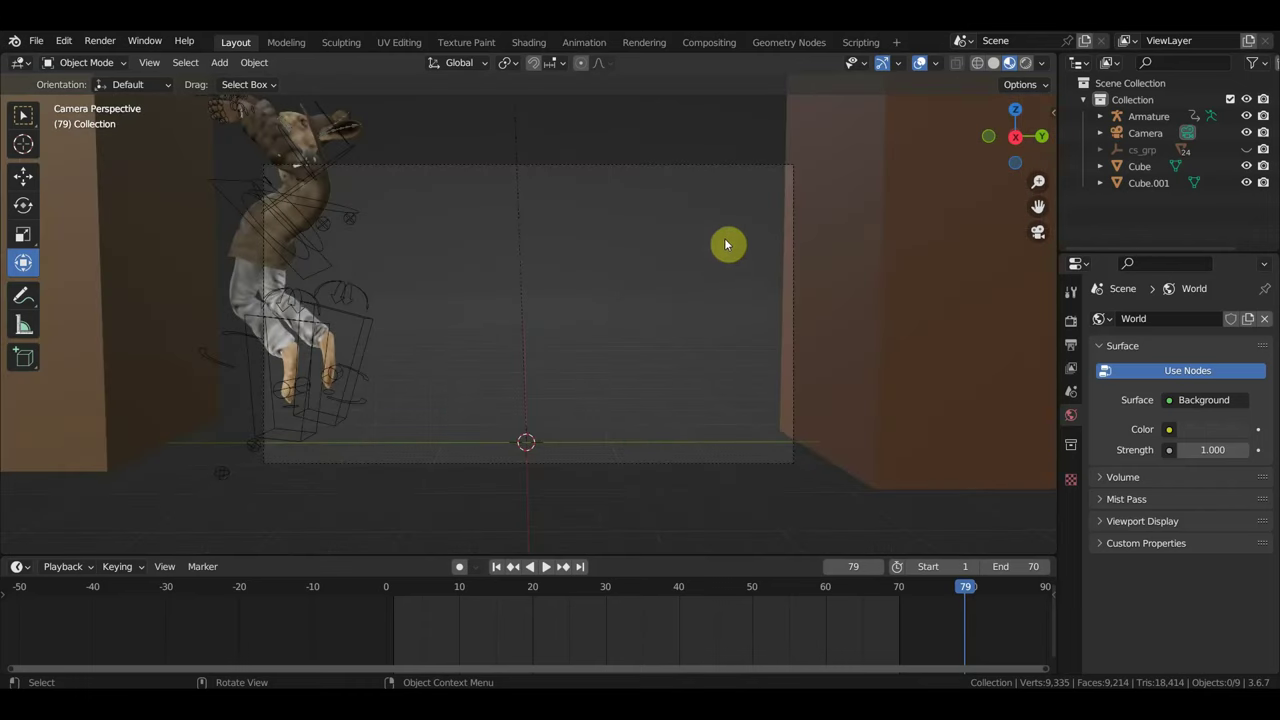
- At frame 1, fly the camera with walk navigation to look down on the fighter between the pillars
left_click(1148, 133)
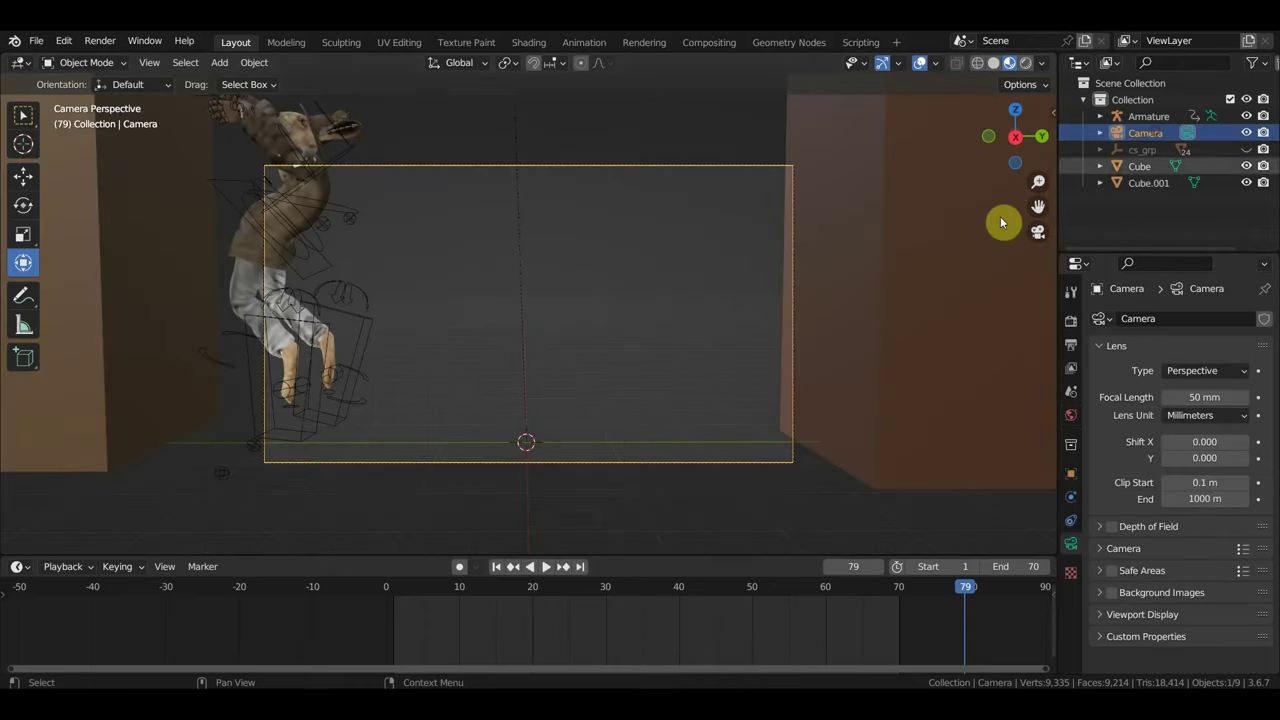
left_click(394, 590)
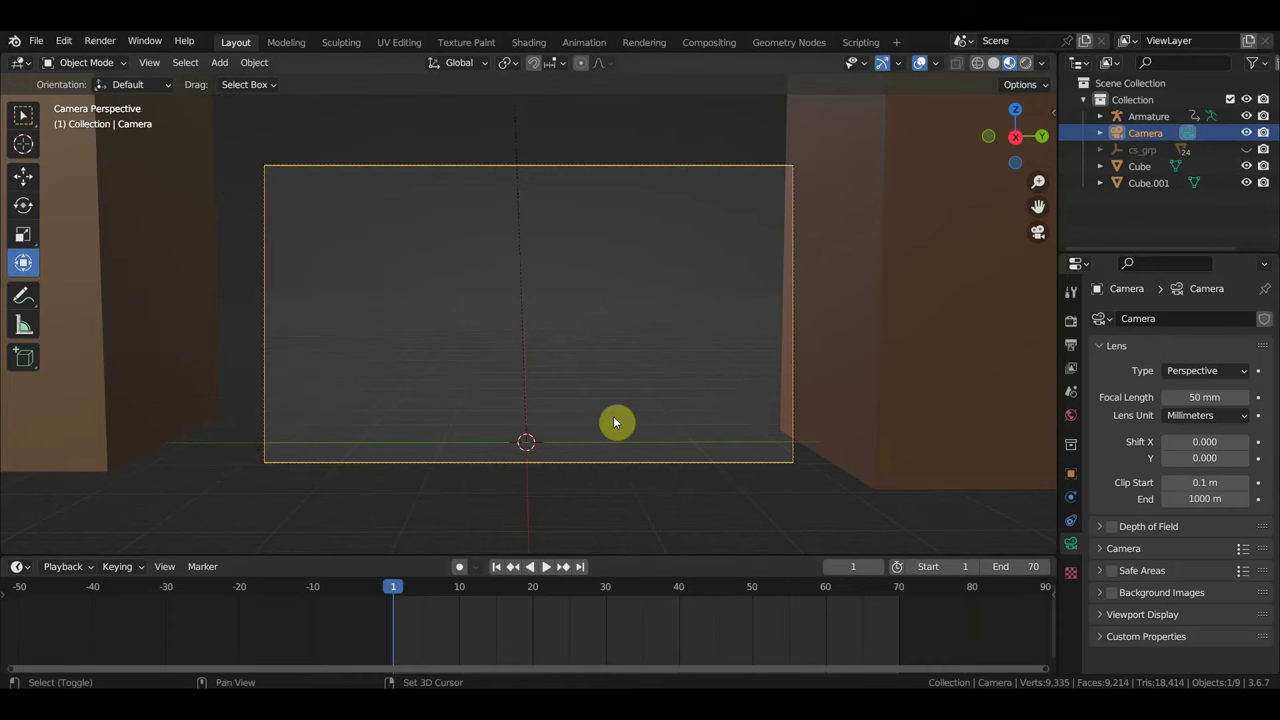
key("shift+grave")
key("s")
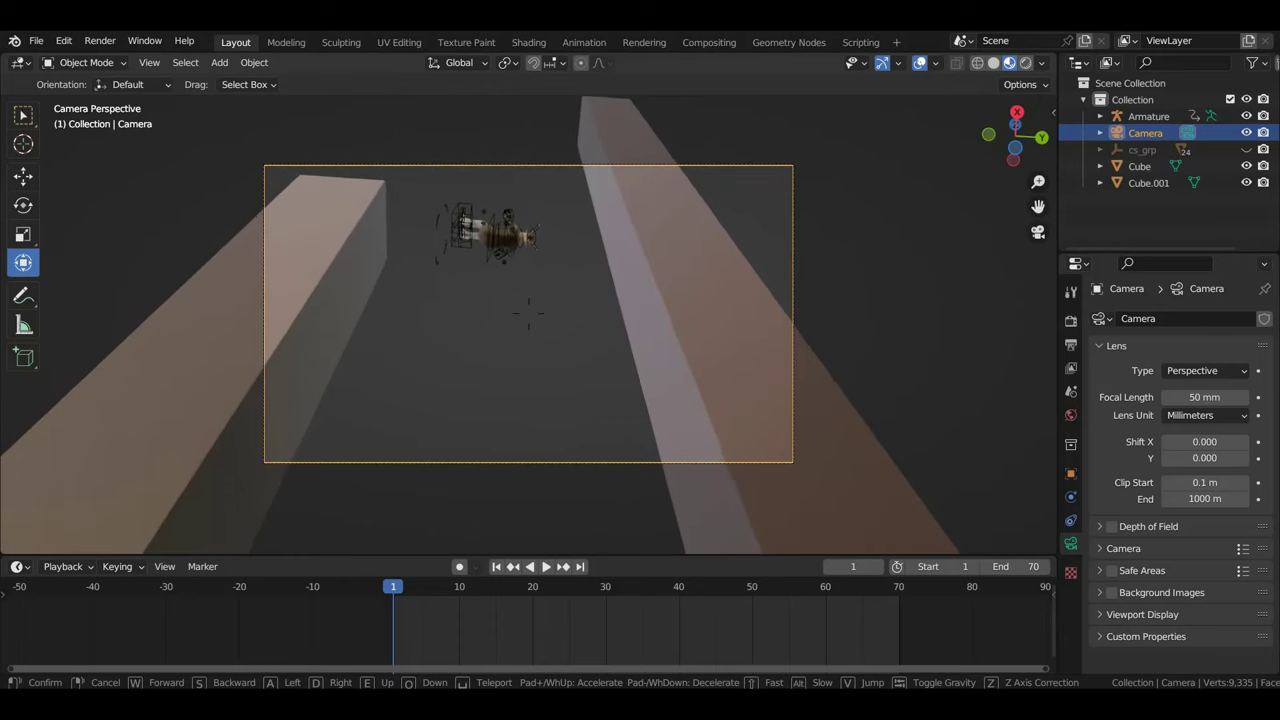
key("w")
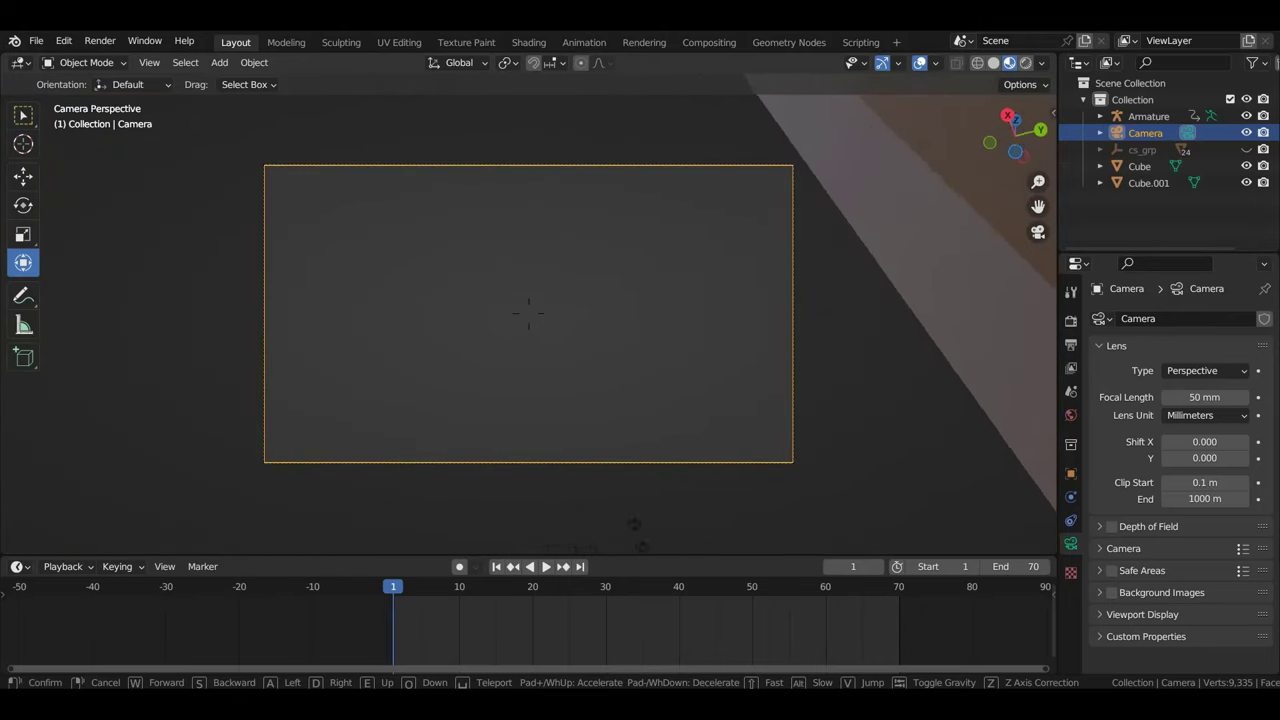
key("s")
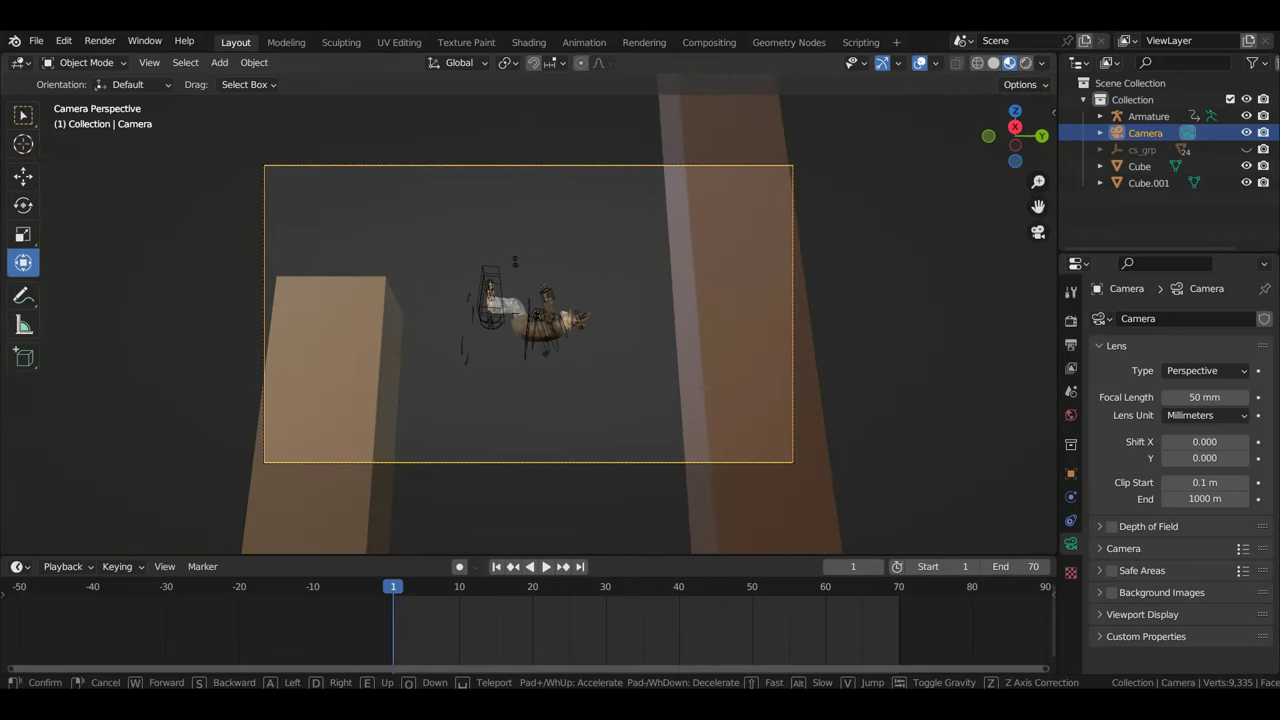
left_click(640, 395)
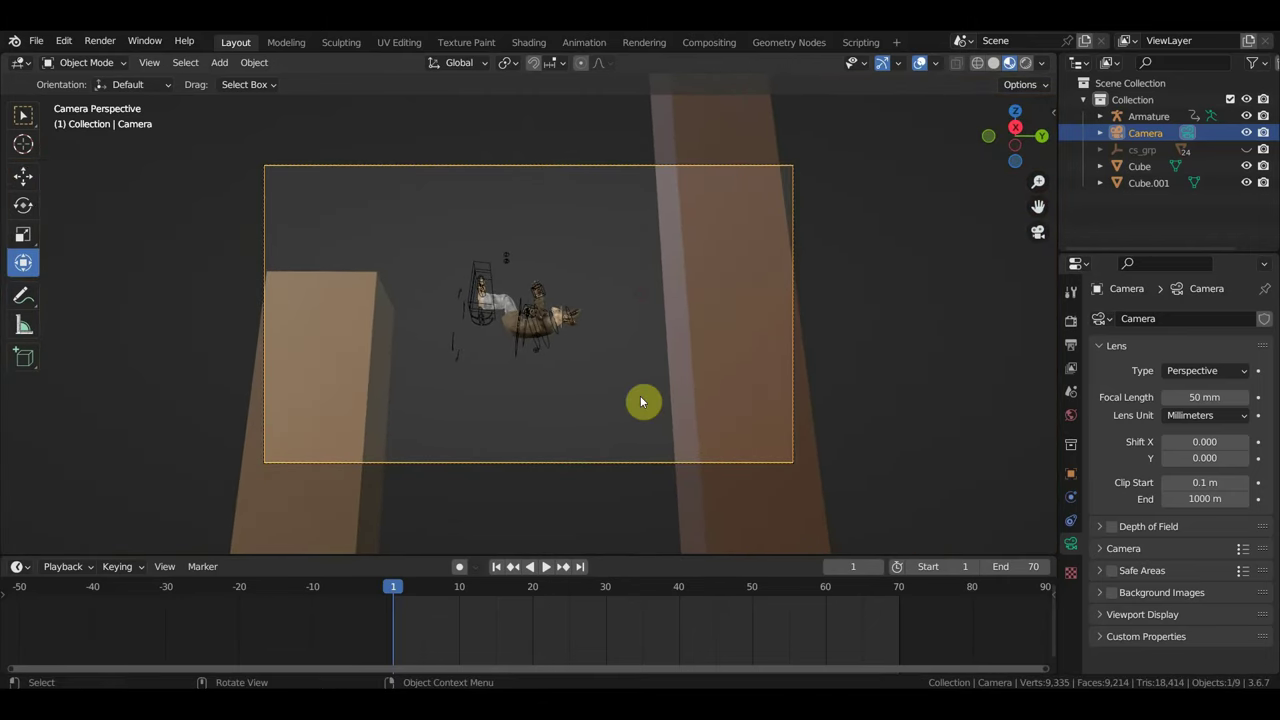
- Key the camera's location and rotation at frame 1, then reframe it and key it at frame 36
key("i")
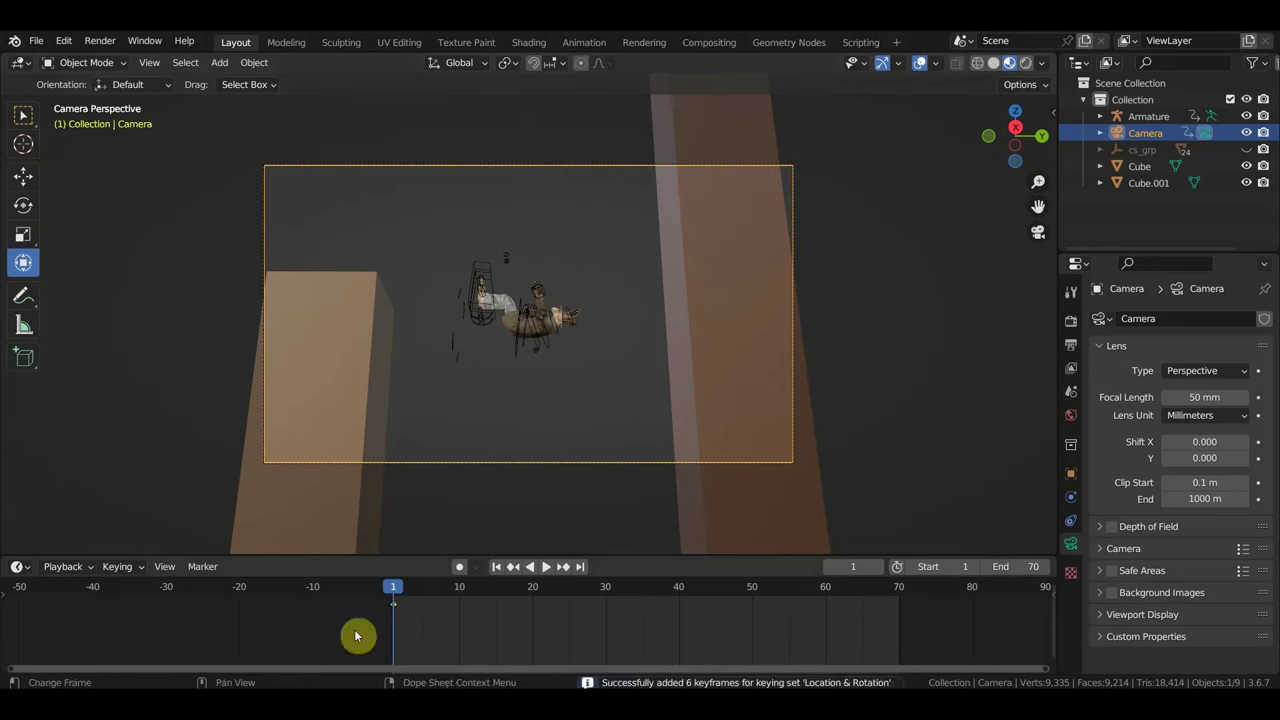
key("space")
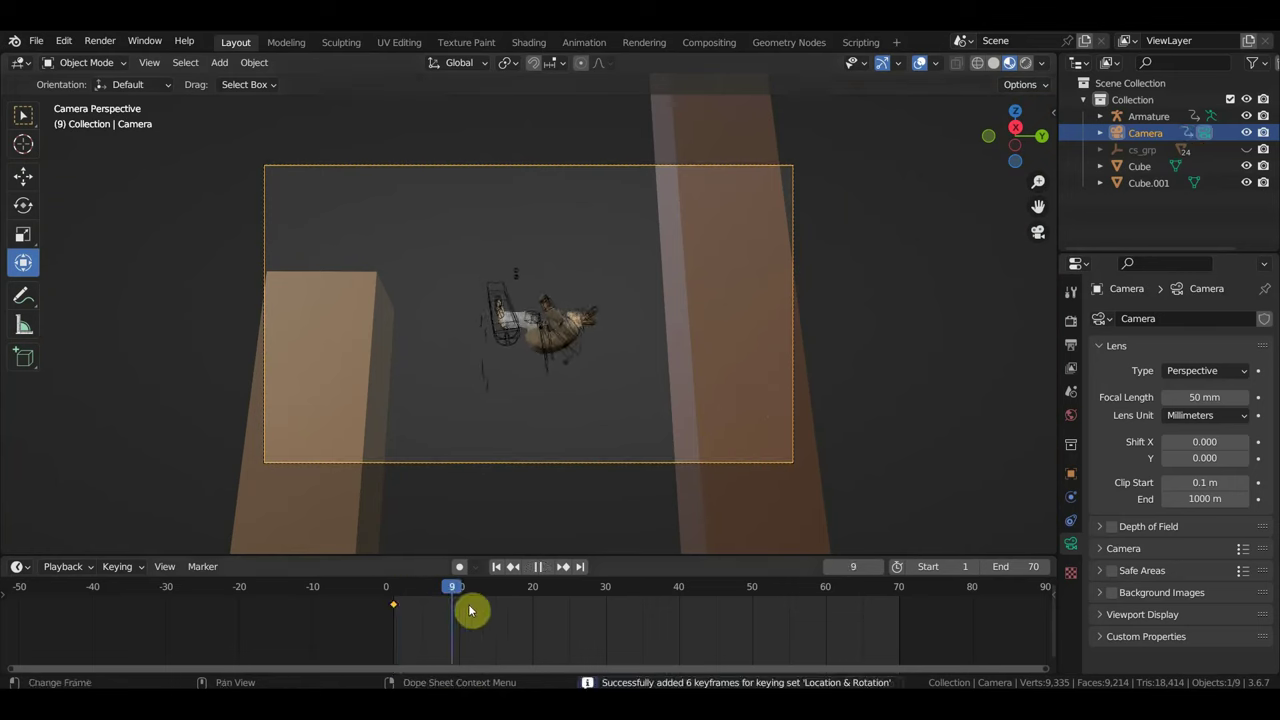
left_click_drag(506, 617, 651, 646)
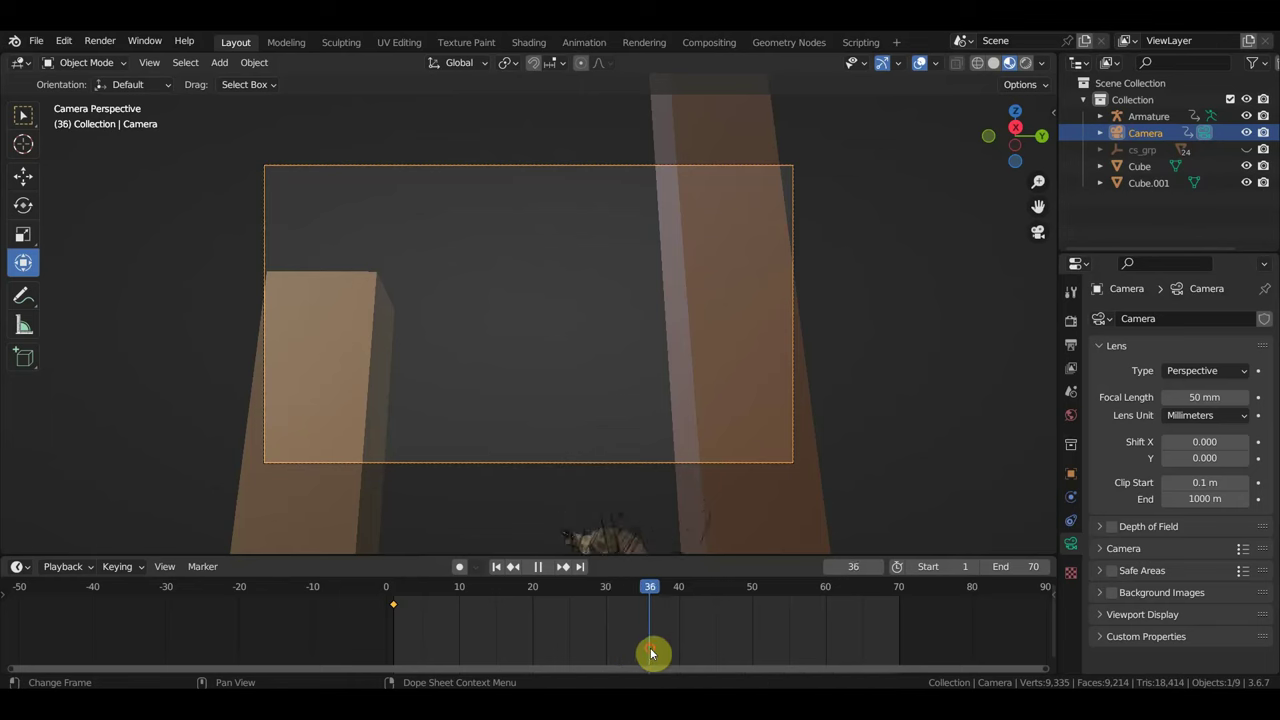
scroll(793, 480, "down", 1)
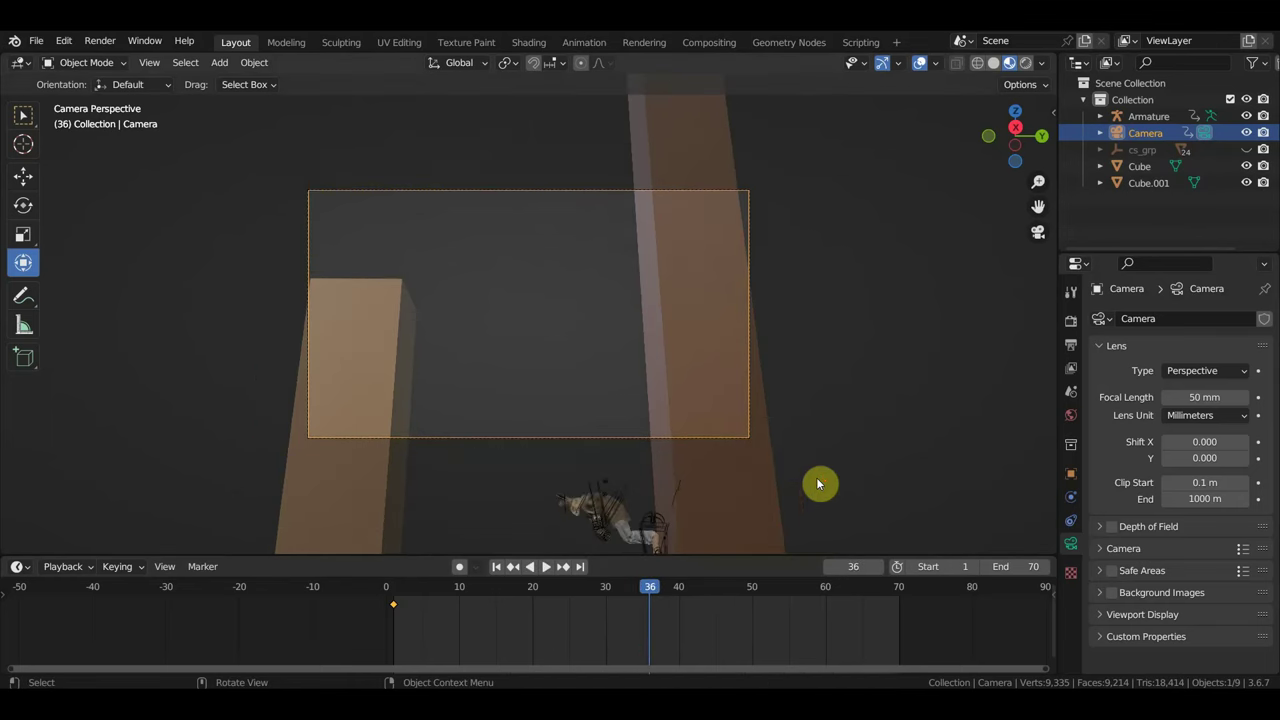
key("shift+grave")
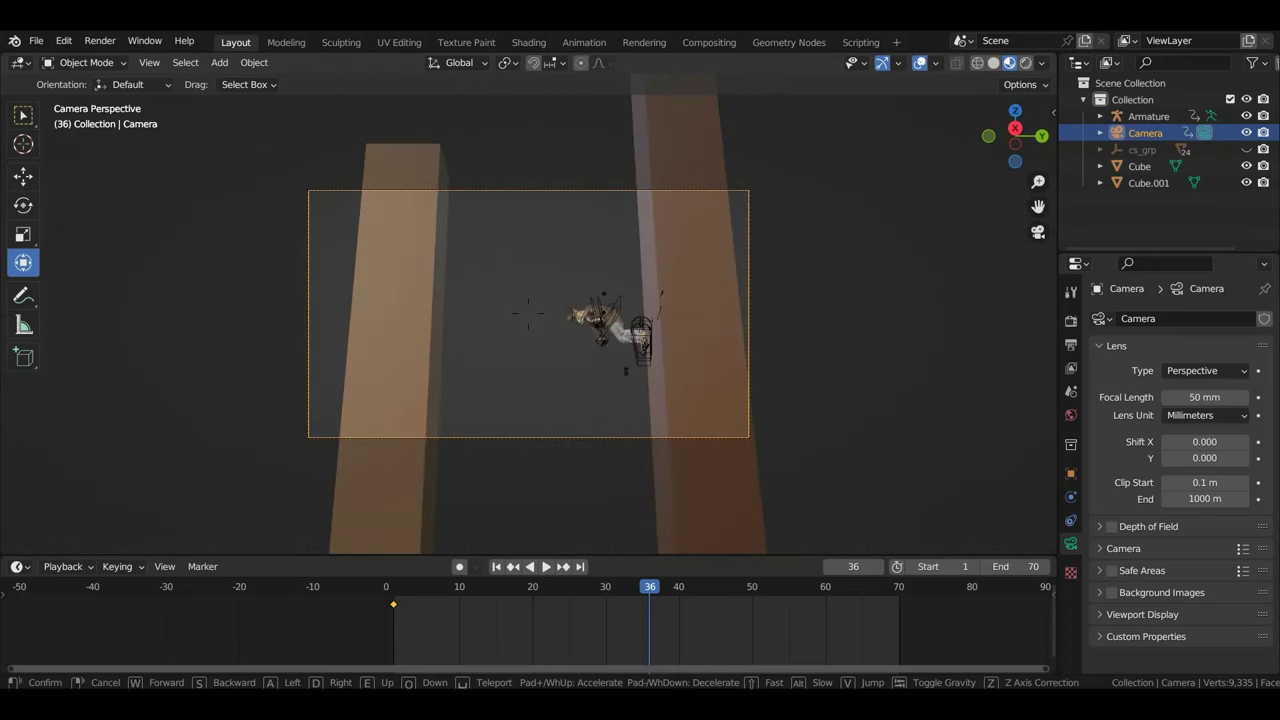
left_click(813, 475)
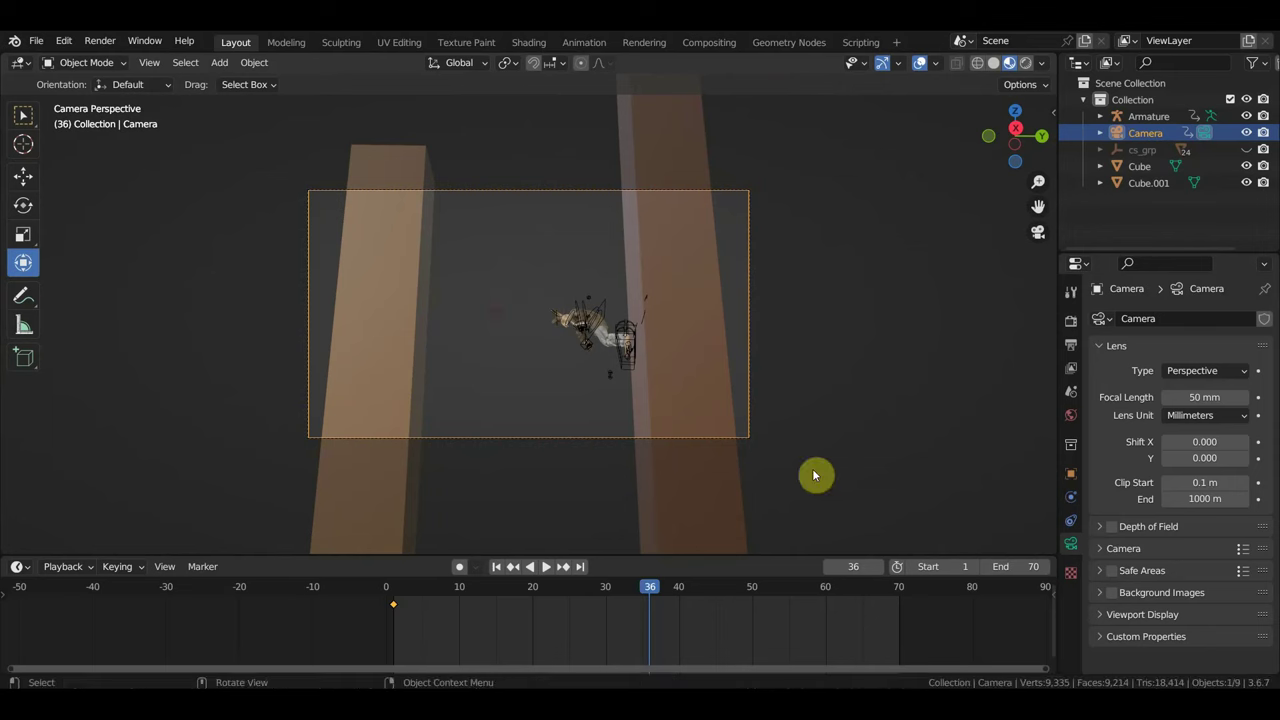
key("i")
- Preview the camera motion, readjust the view, then advance to frame 42
mouse_move(665, 596)
left_mouse_down()
mouse_move(395, 615)
mouse_move(700, 660)
mouse_move(650, 657)
left_mouse_up()
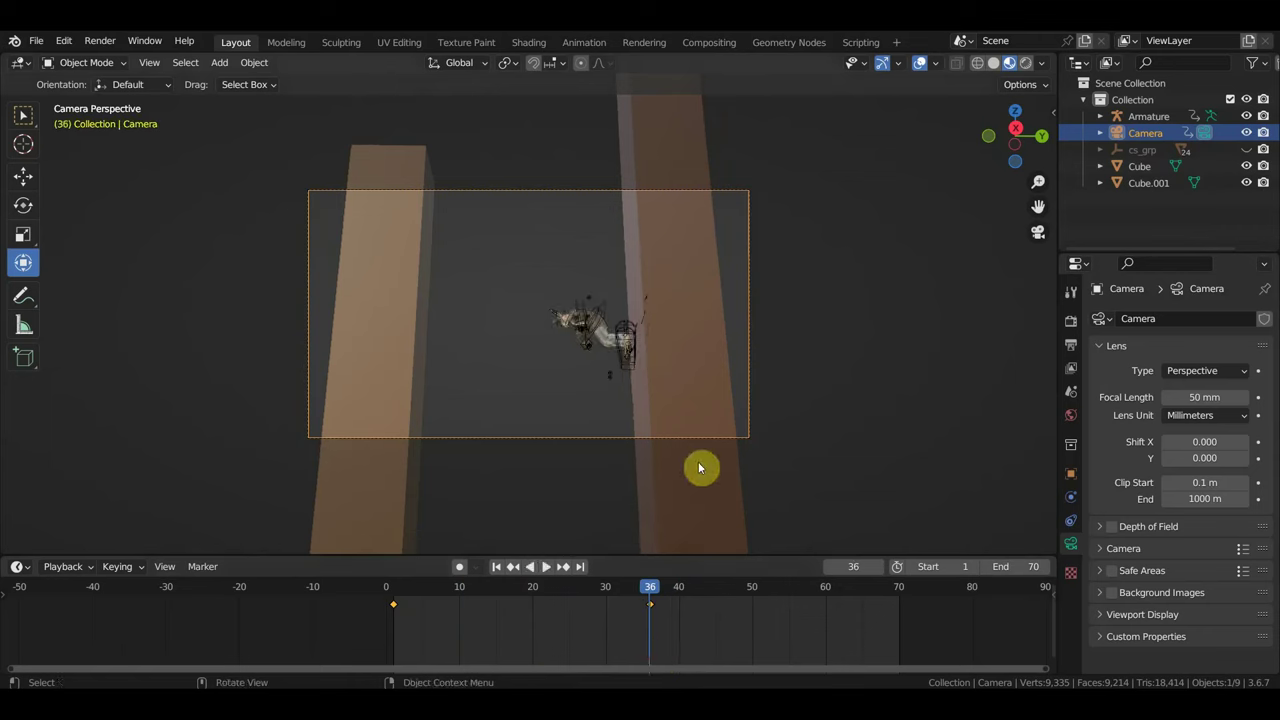
key("shift+grave")
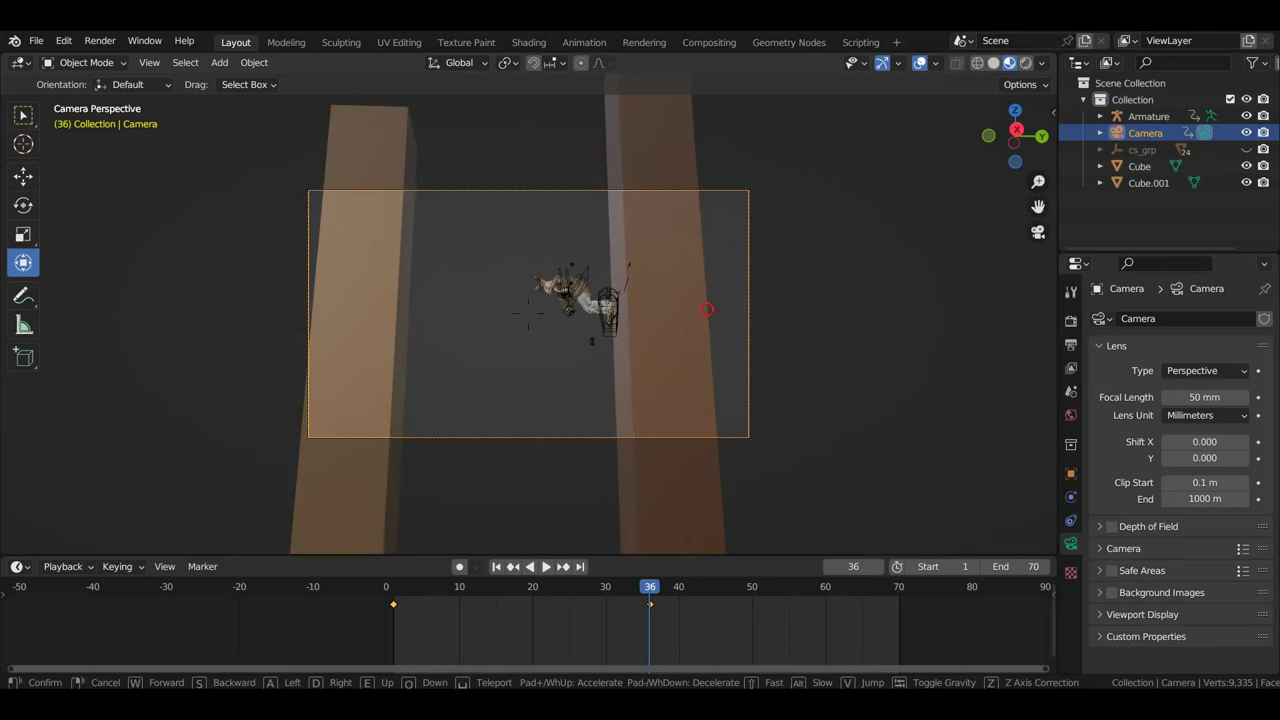
left_click(700, 466)
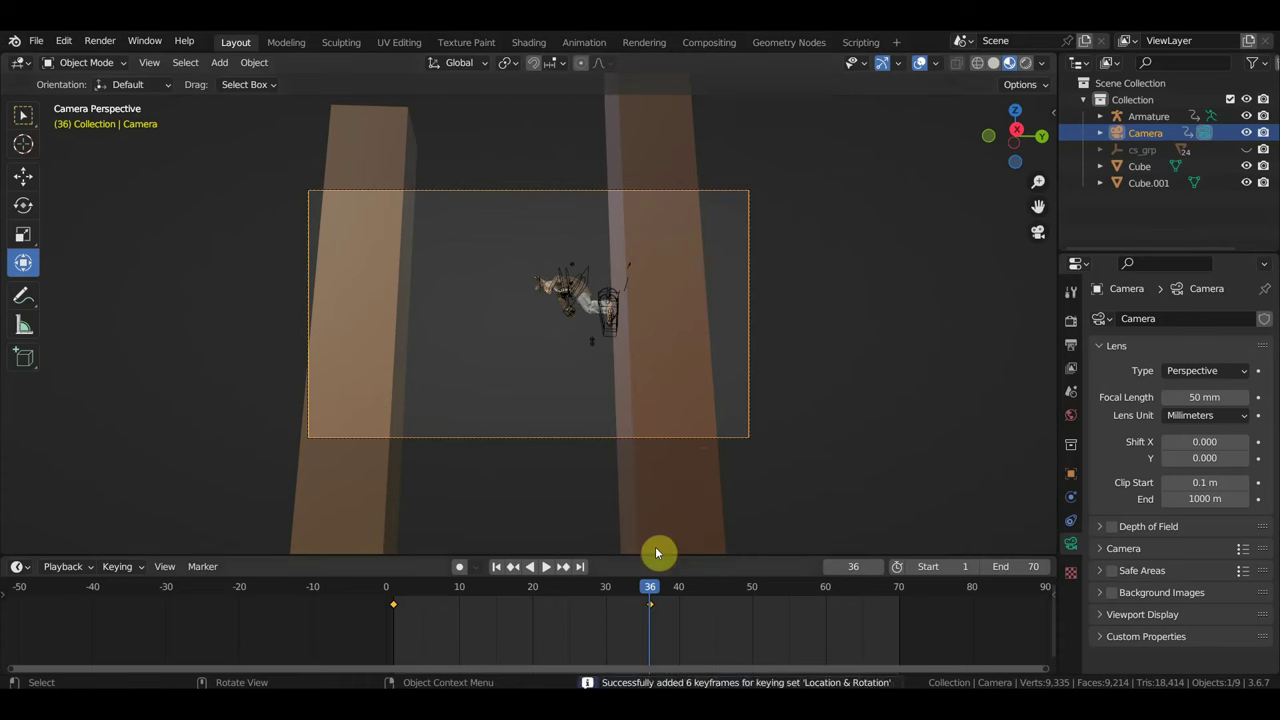
mouse_move(652, 591)
left_mouse_down()
mouse_move(731, 610)
mouse_move(666, 608)
mouse_move(694, 600)
left_mouse_up()
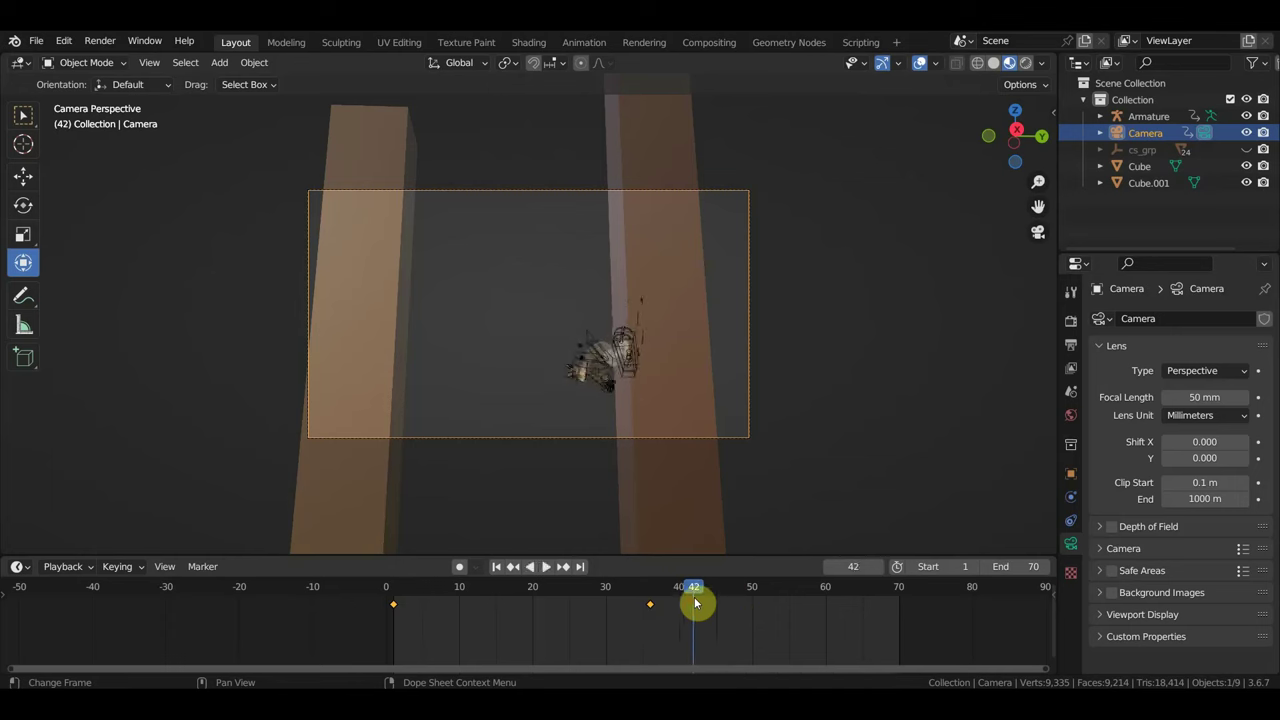
- Fly the camera toward the character and key its location and rotation at frame 42
key("shift+grave")
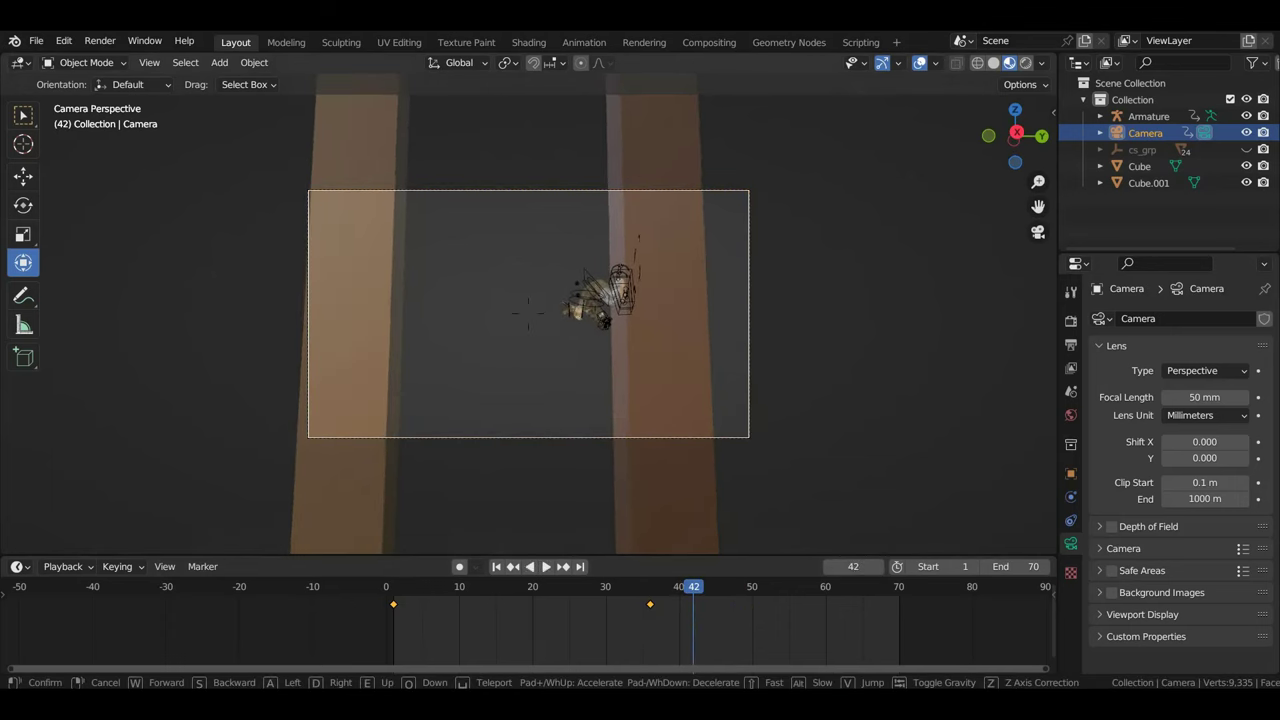
key("w")
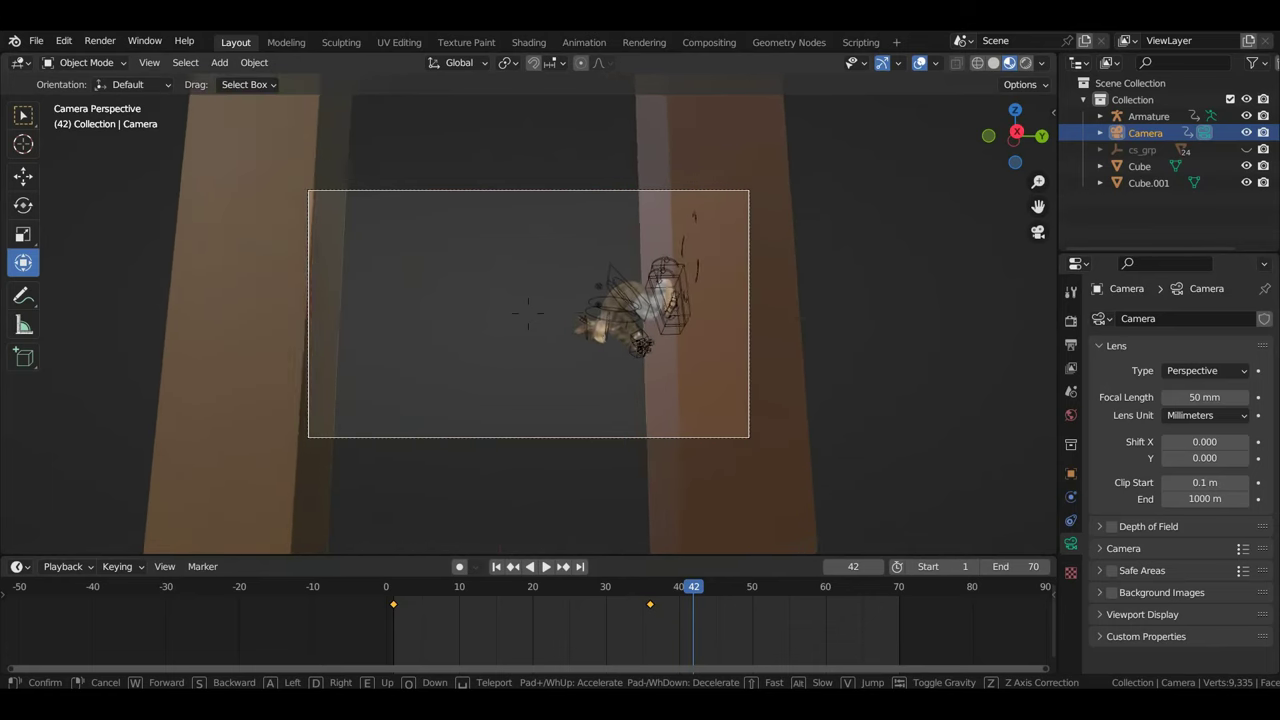
left_click(755, 443)
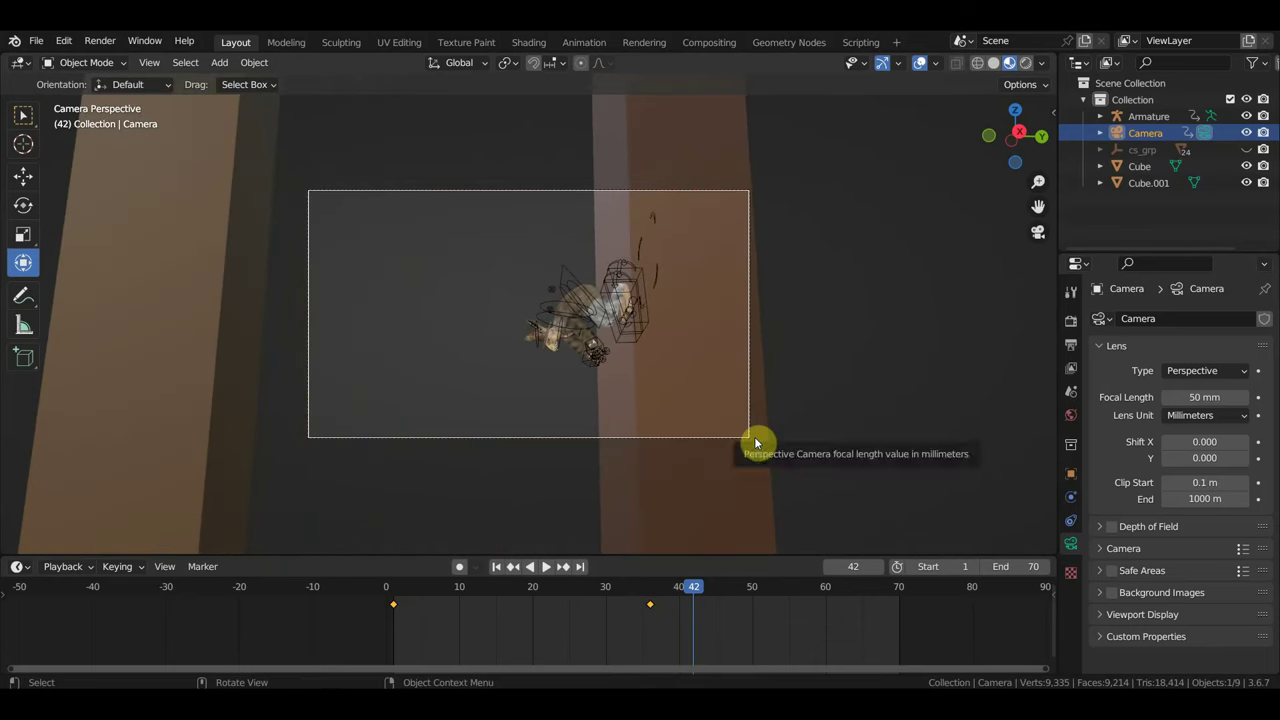
key("i")
- Review the move, then fly the camera to a new viewpoint and key it at frame 55
left_click(632, 598)
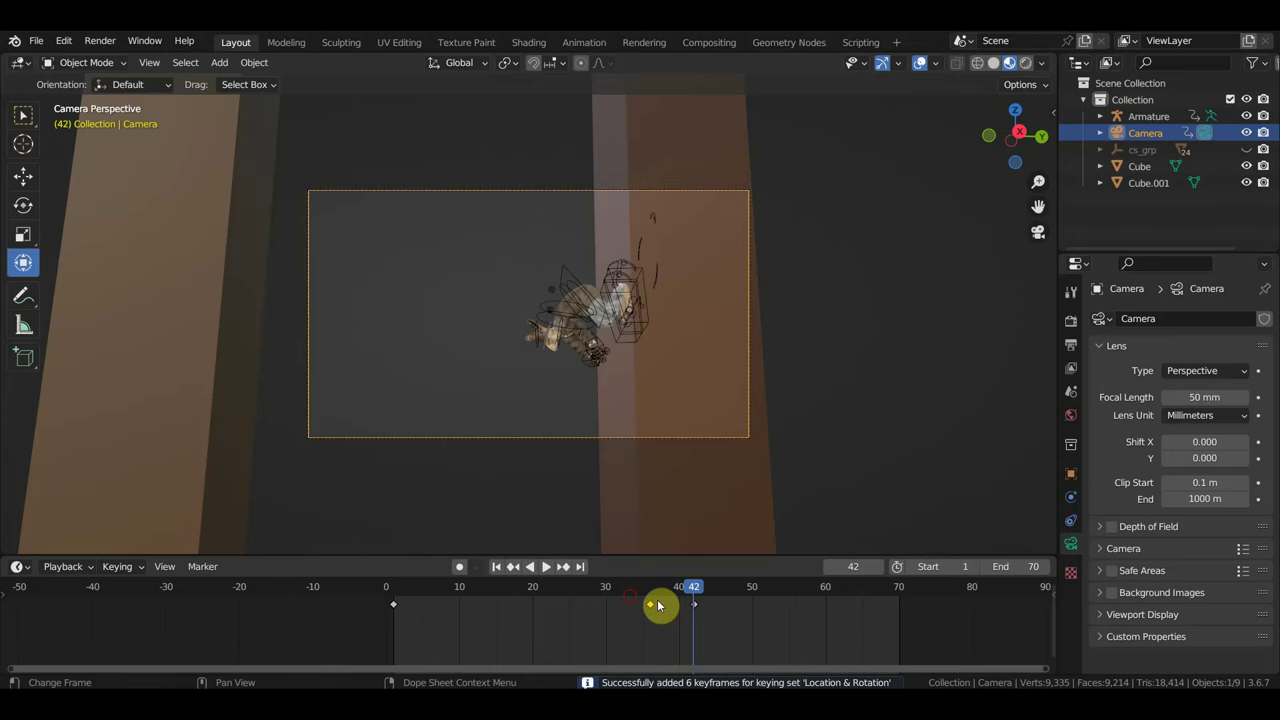
mouse_move(690, 591)
left_mouse_down()
mouse_move(658, 591)
mouse_move(787, 625)
left_mouse_up()
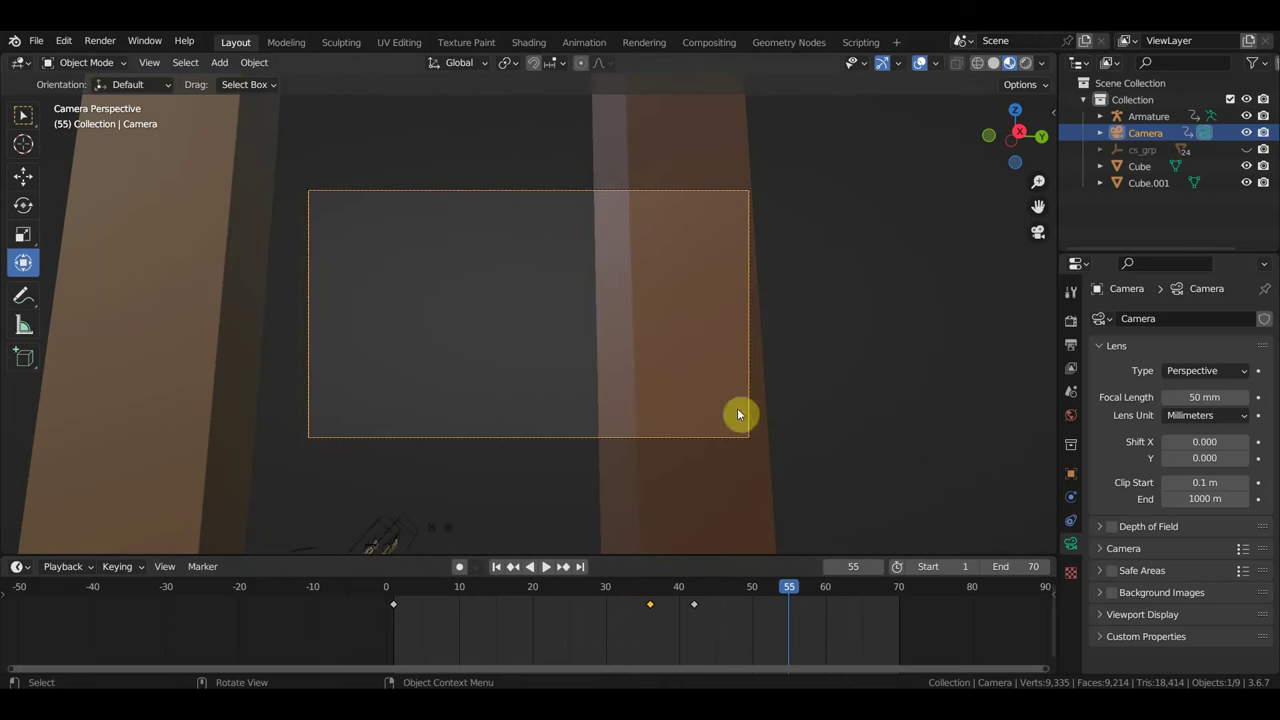
key("shift+grave")
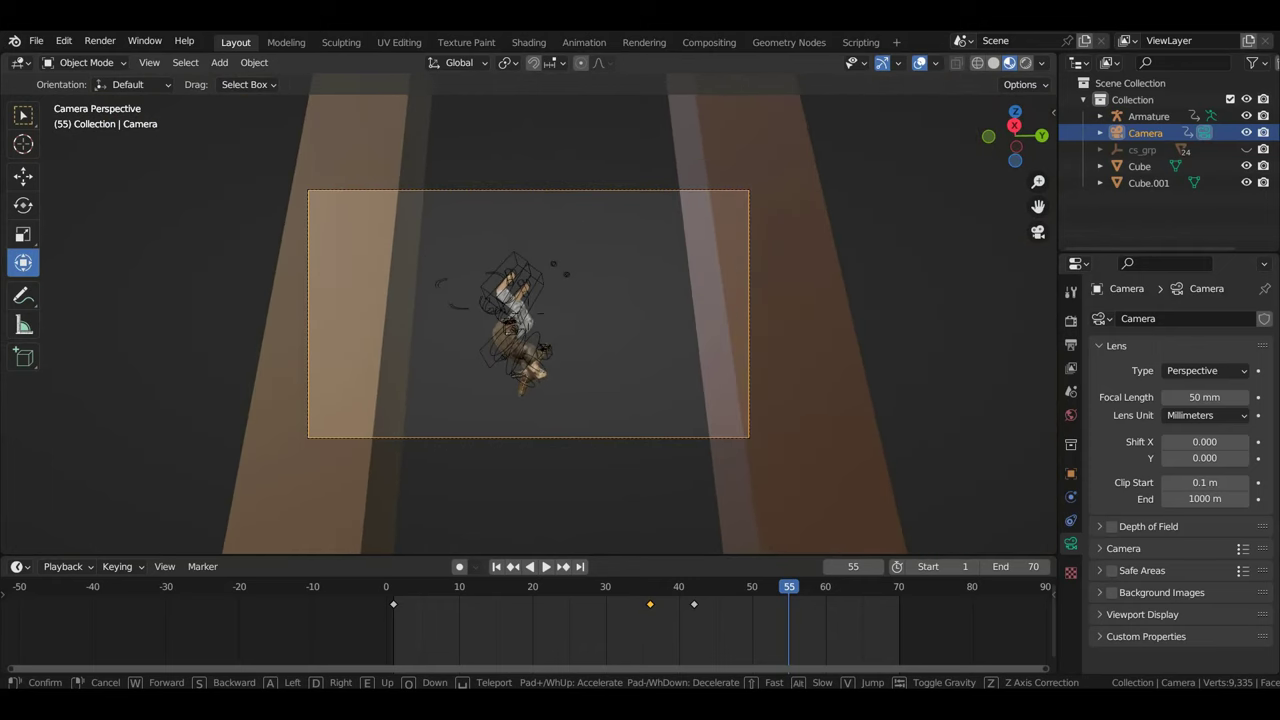
left_click(772, 416)
key("i")
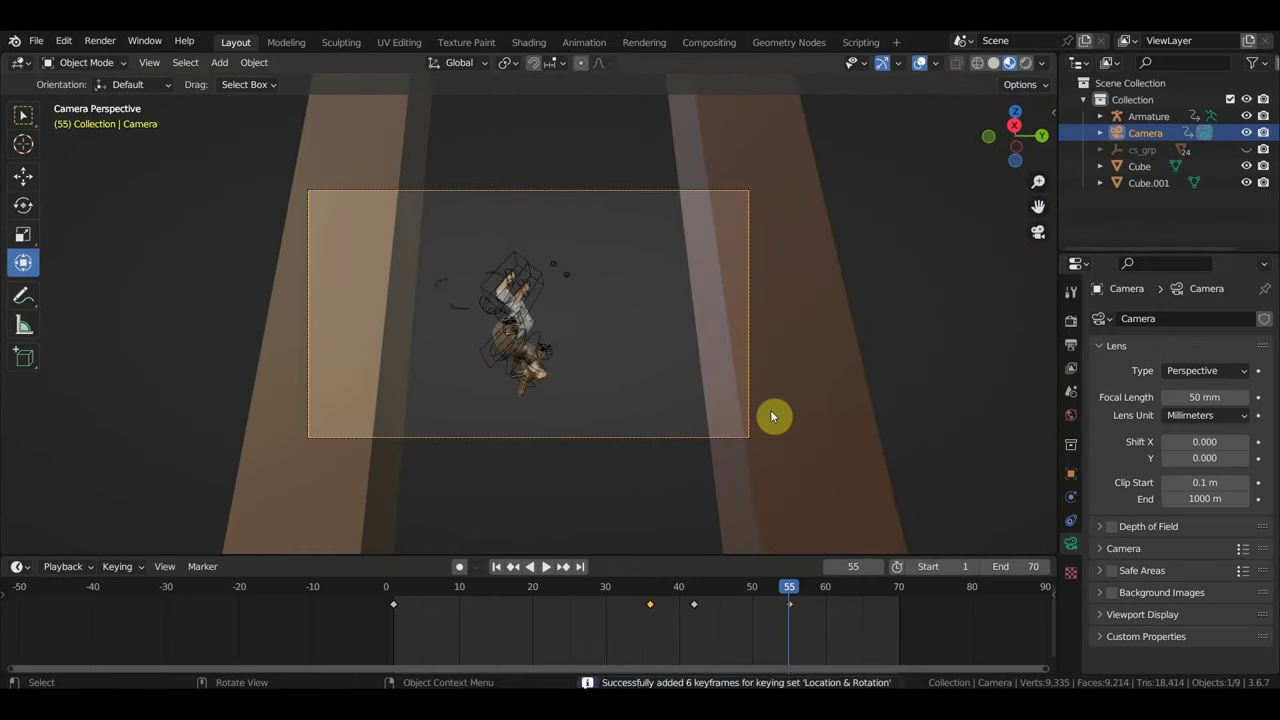
- Return to frame 49 and reposition the camera with walk navigation
left_click_drag(786, 602, 748, 604)
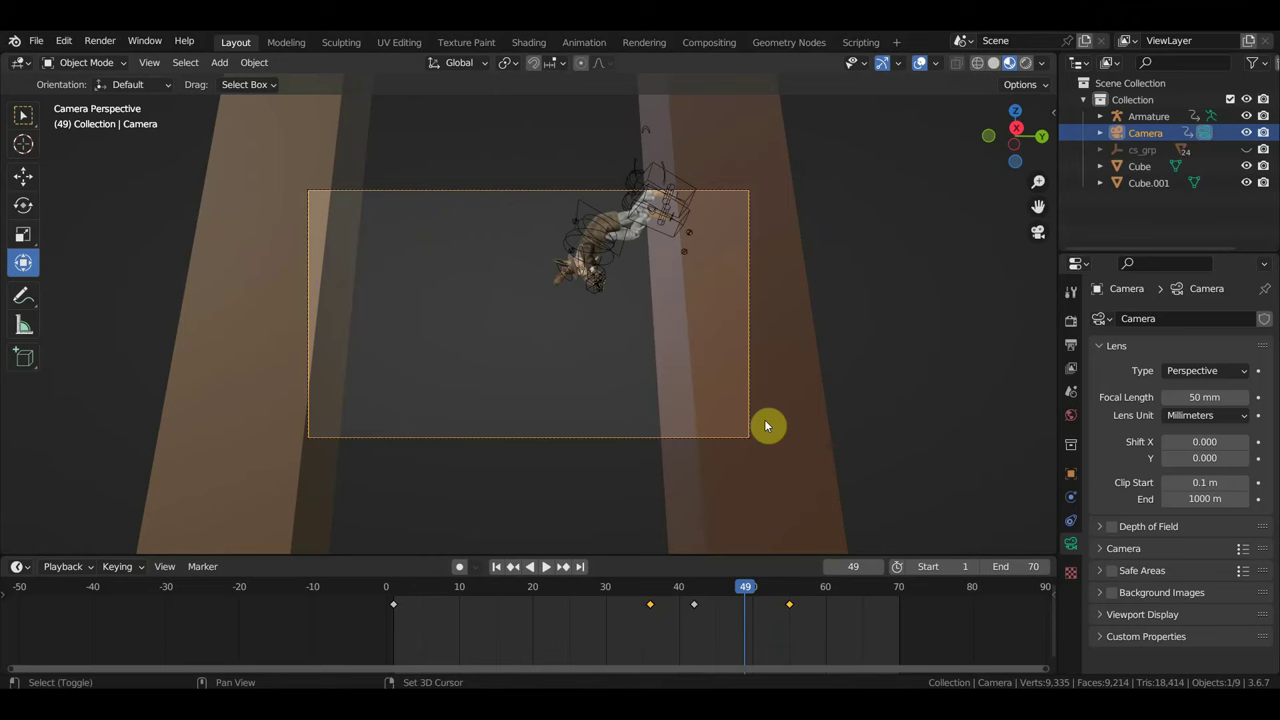
key("shift+grave")
left_click(766, 387)
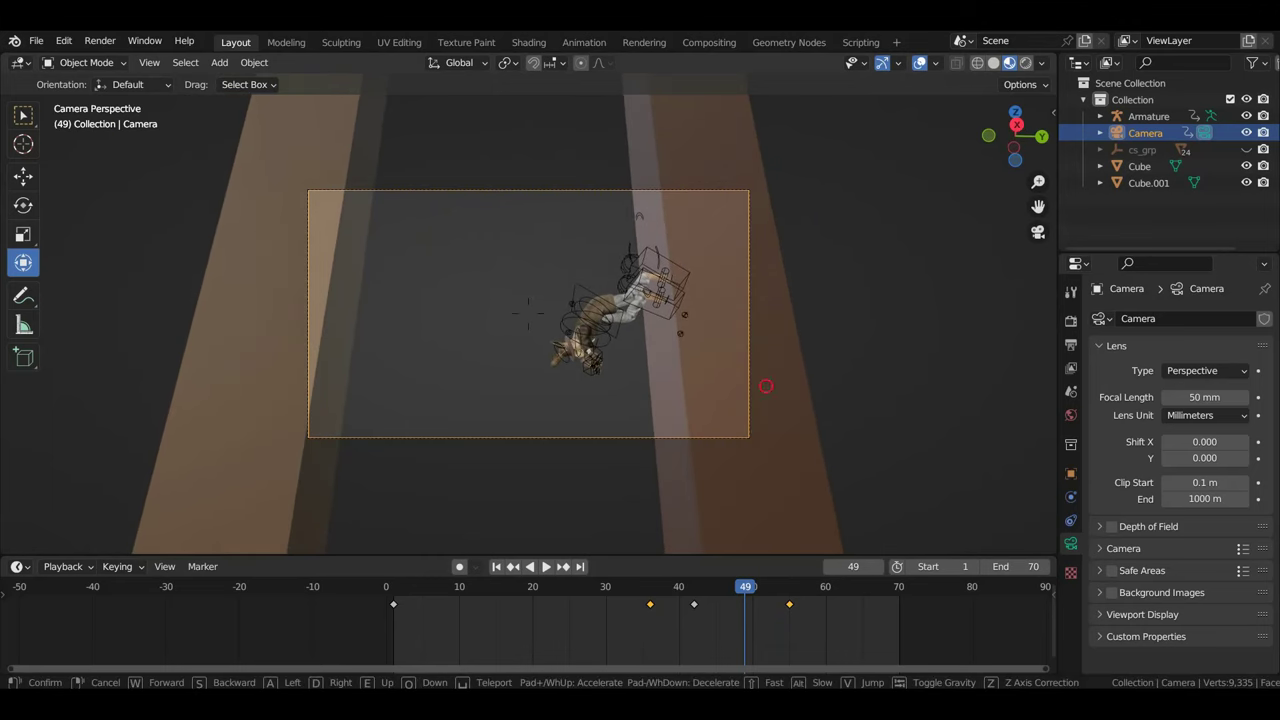
- Key the camera at frame 49 and preview the frames just after it
key("i")
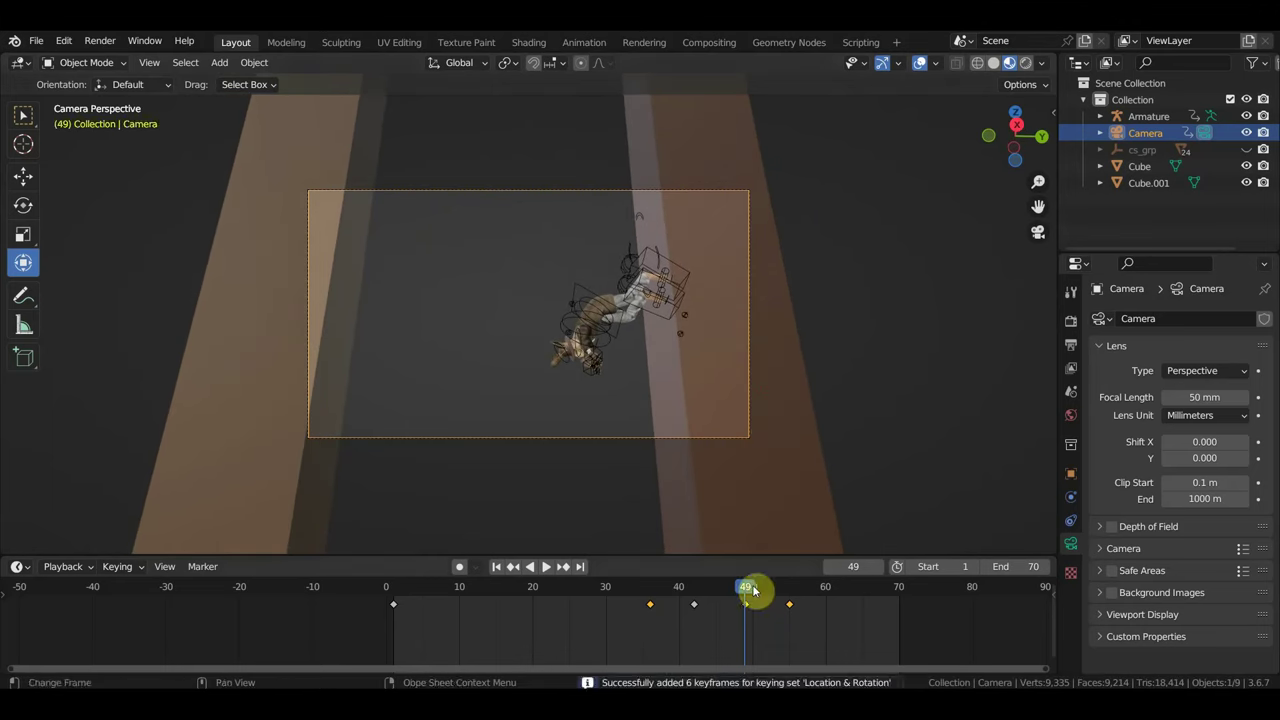
key("space")
mouse_move(779, 604)
left_mouse_down()
mouse_move(748, 614)
mouse_move(824, 628)
left_mouse_up()
mouse_move(827, 628)
left_mouse_down()
mouse_move(749, 611)
mouse_move(814, 614)
mouse_move(751, 614)
left_mouse_up()
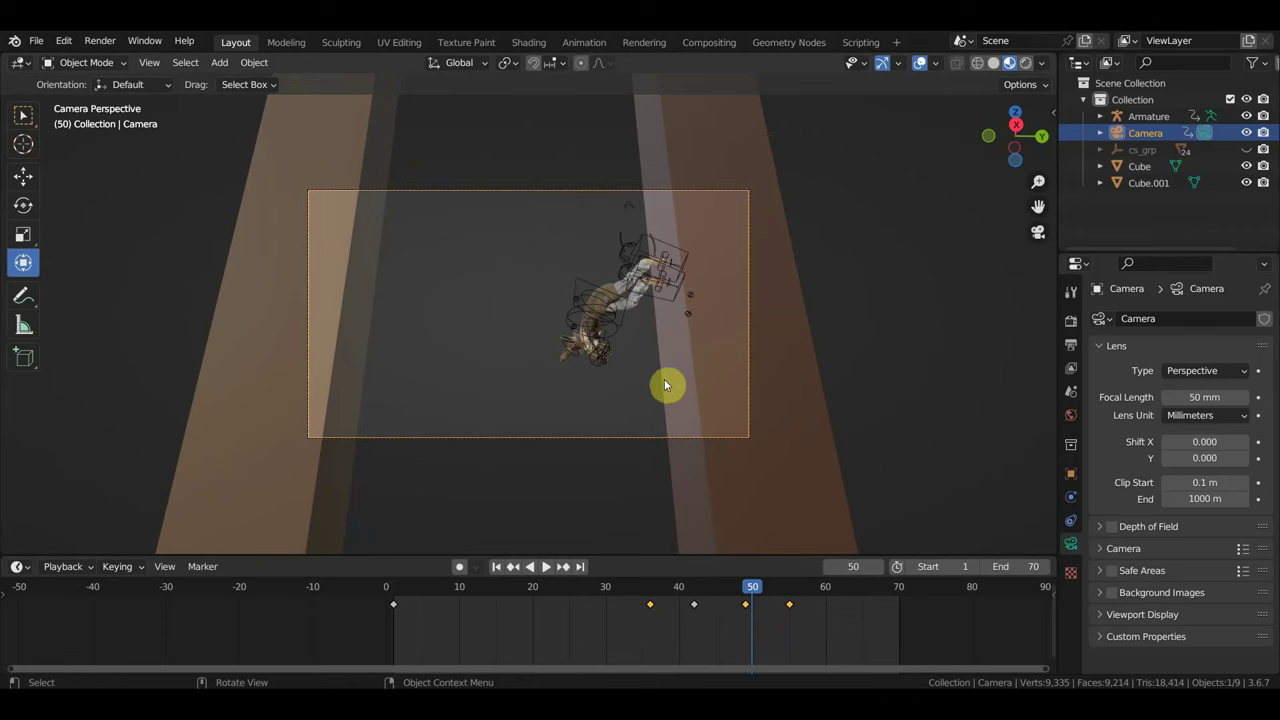
- At frame 55, fly the camera closer to the character and re-key its location and rotation
left_click(790, 591)
key("shift+grave")
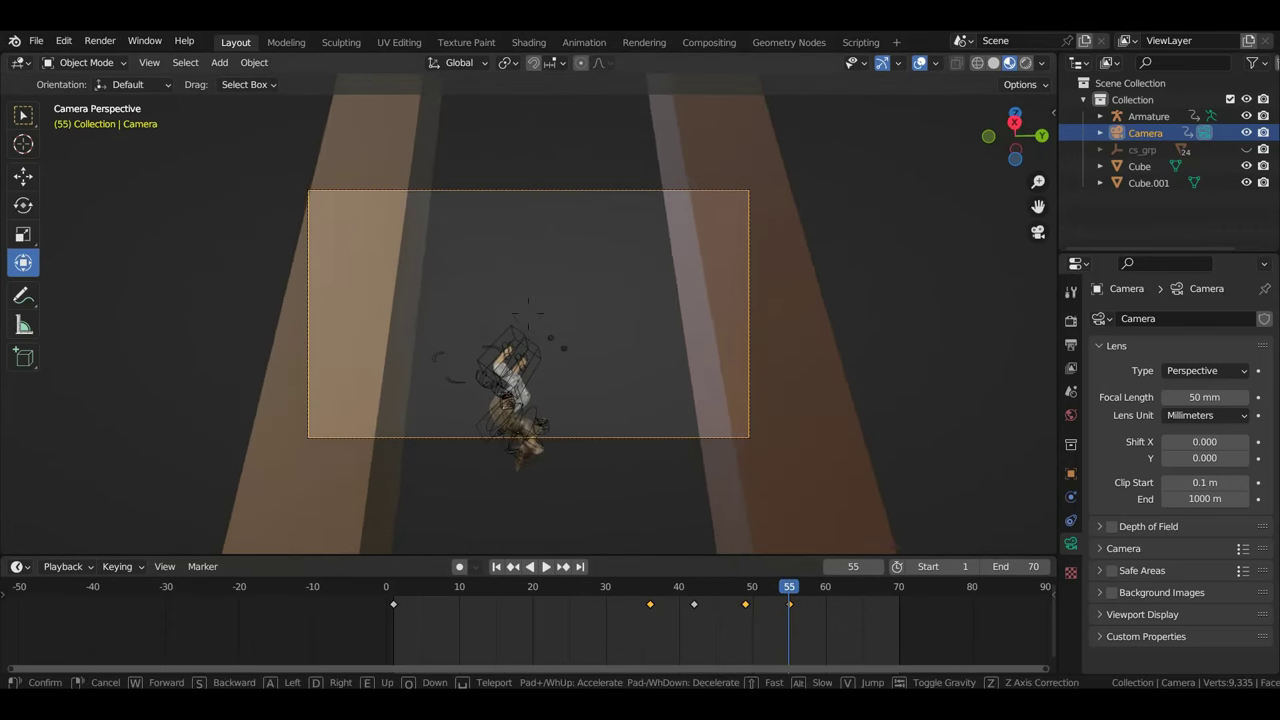
key("w")
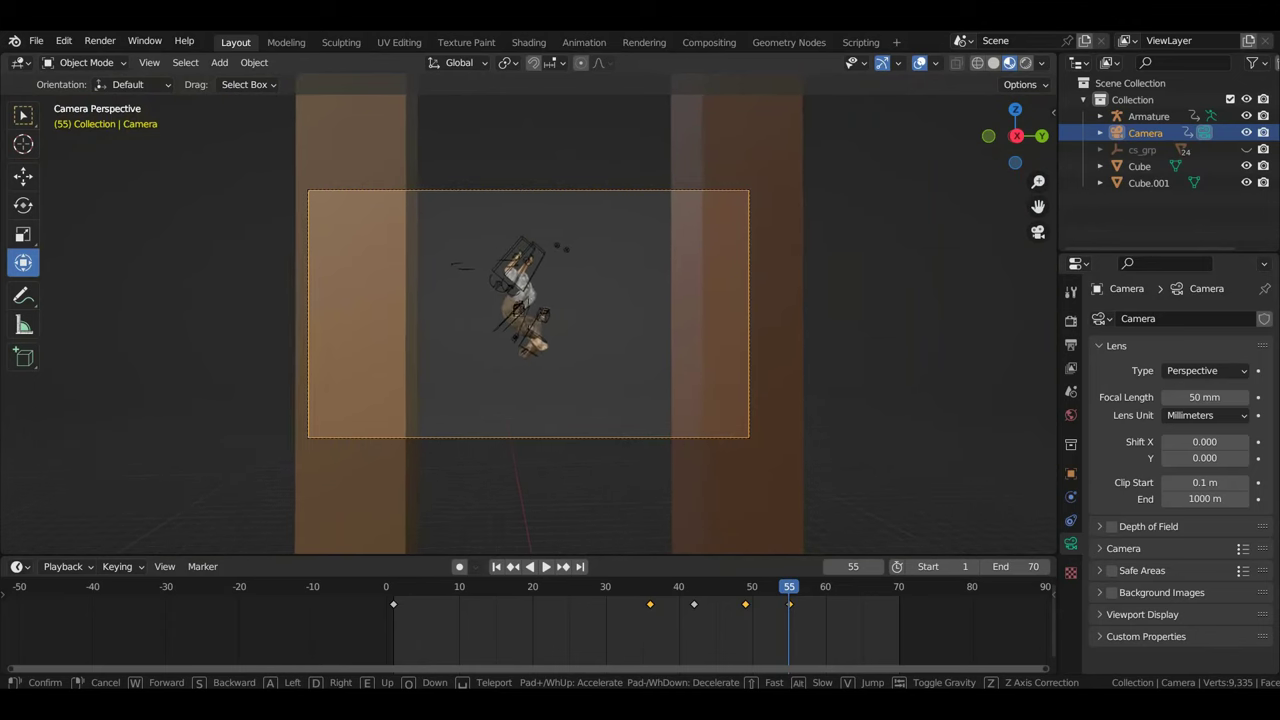
left_click(792, 427)
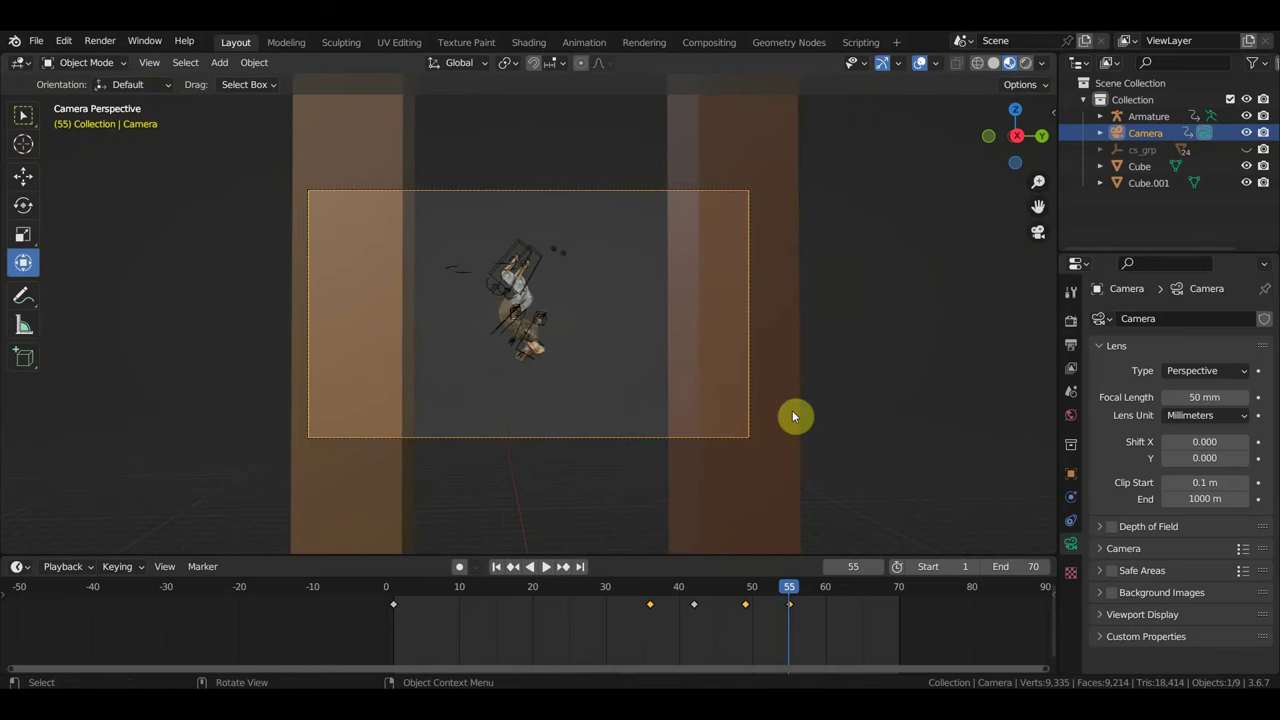
key("i")
- Play and scrub the animation from frame 49 to review the camera flight through frame 58
left_click_drag(787, 592, 748, 592)
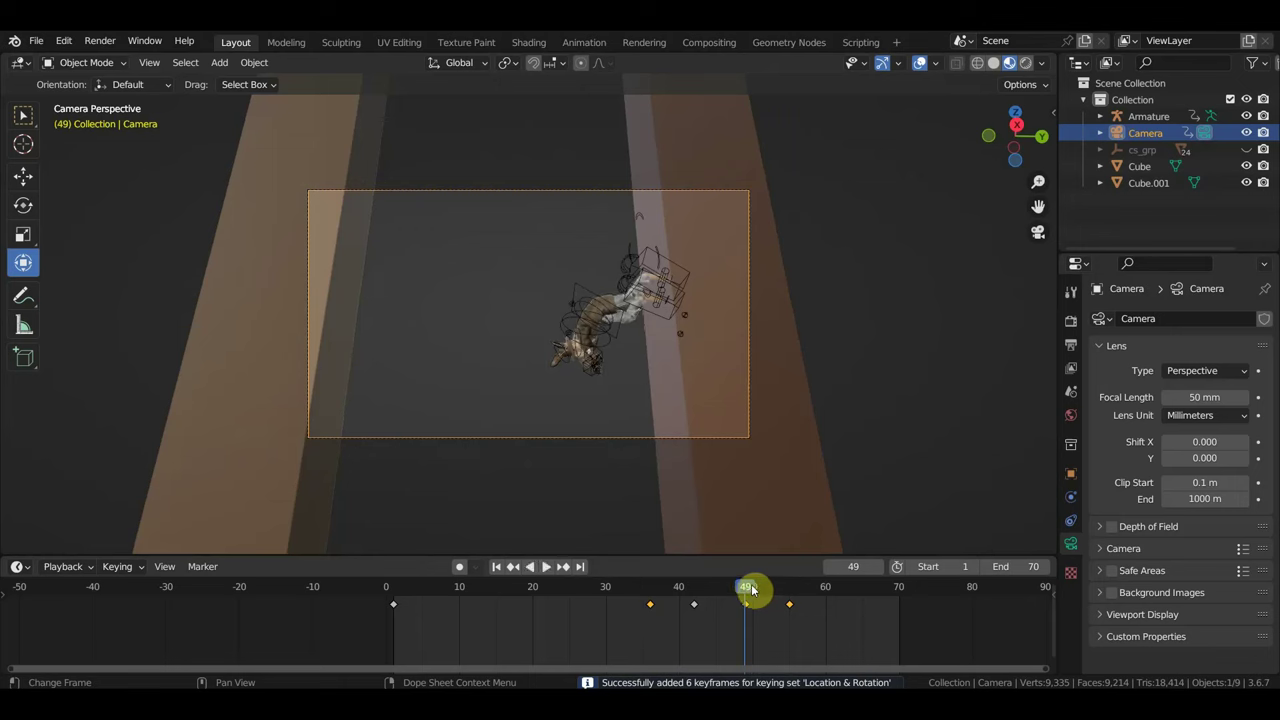
key("space")
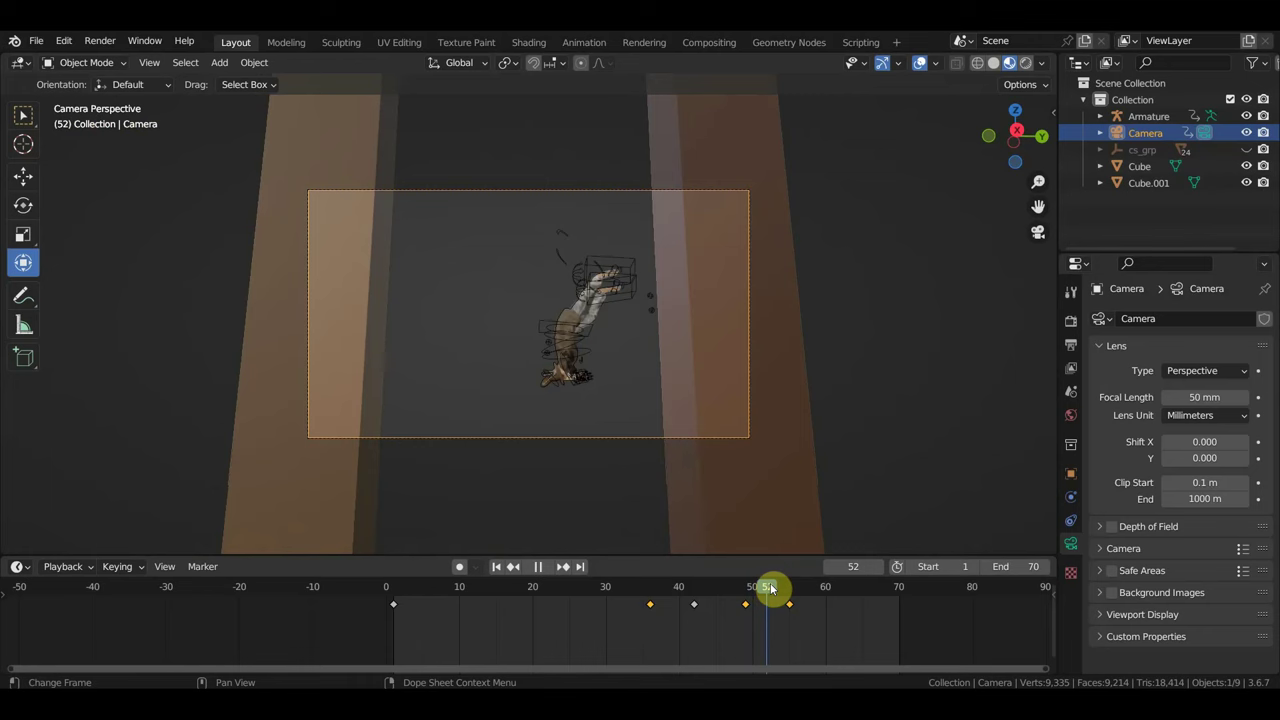
key("space")
left_click(752, 588)
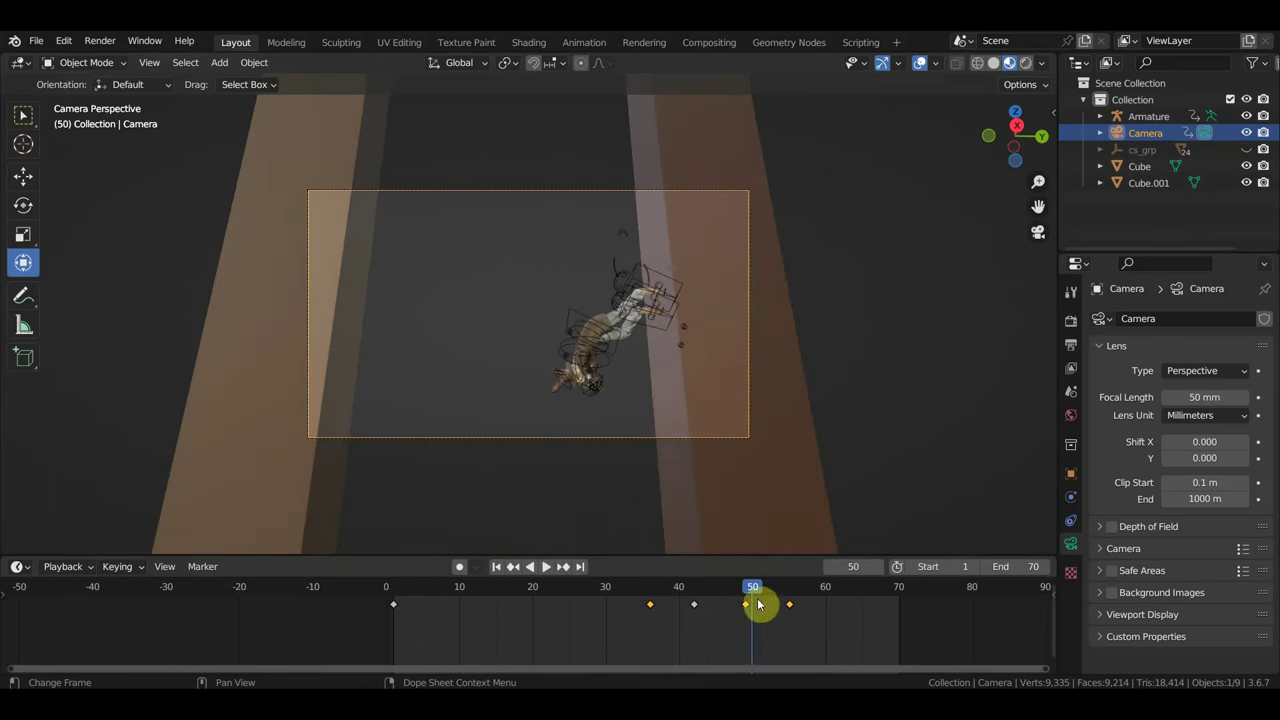
key("space")
mouse_move(765, 590)
left_mouse_down()
mouse_move(789, 603)
mouse_move(686, 586)
mouse_move(767, 604)
left_mouse_up()
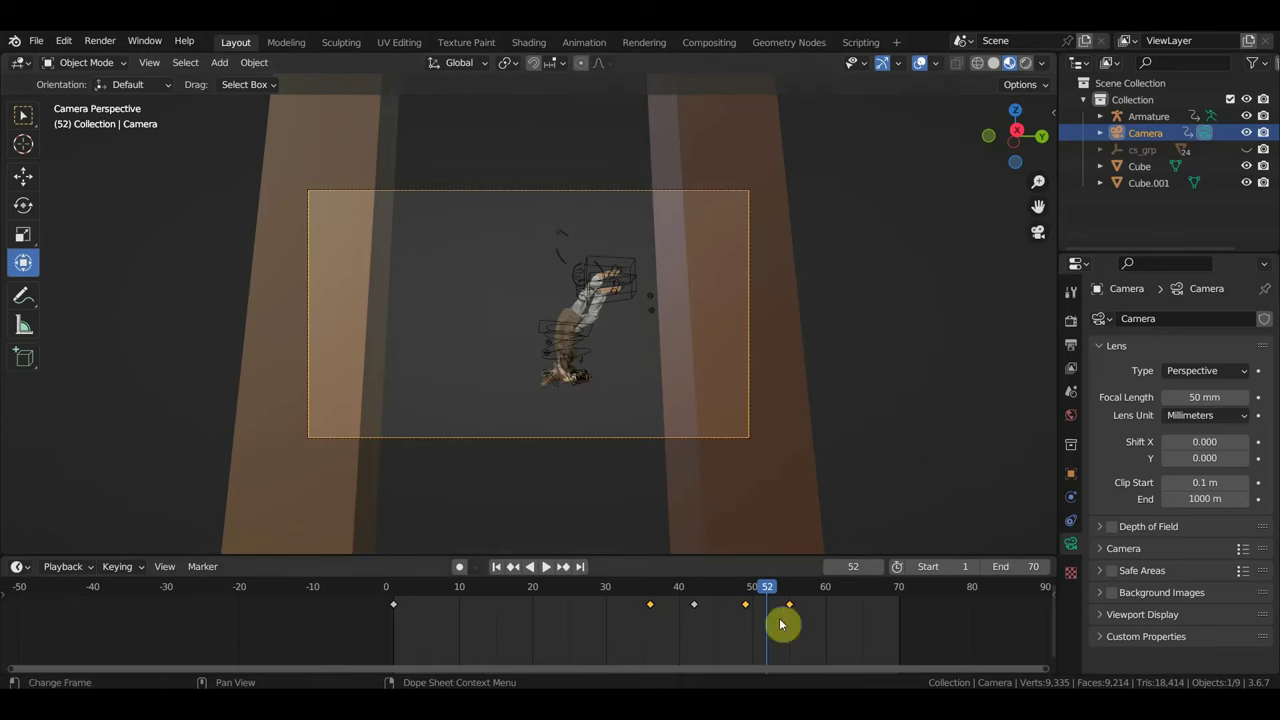
left_click_drag(766, 588, 900, 627)
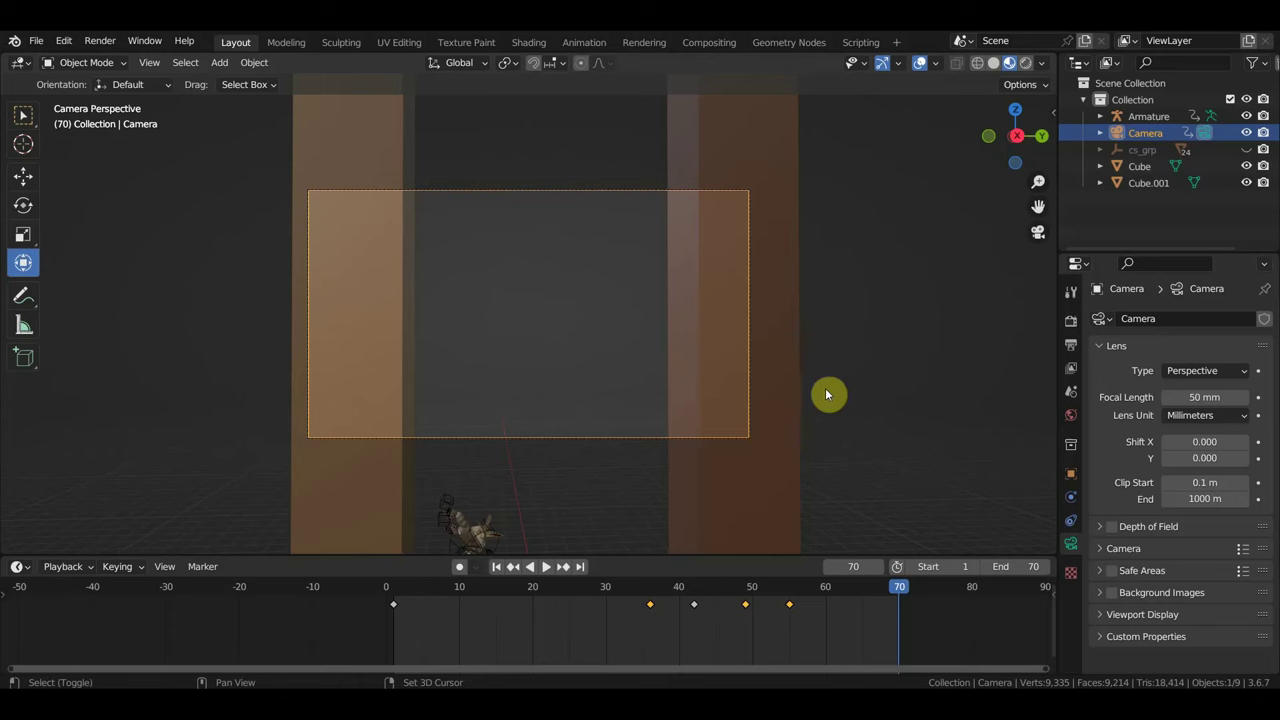
- Fly the camera between the orange pillars for the final shot, key it at frame 70, and scrub back
key("shift+grave")
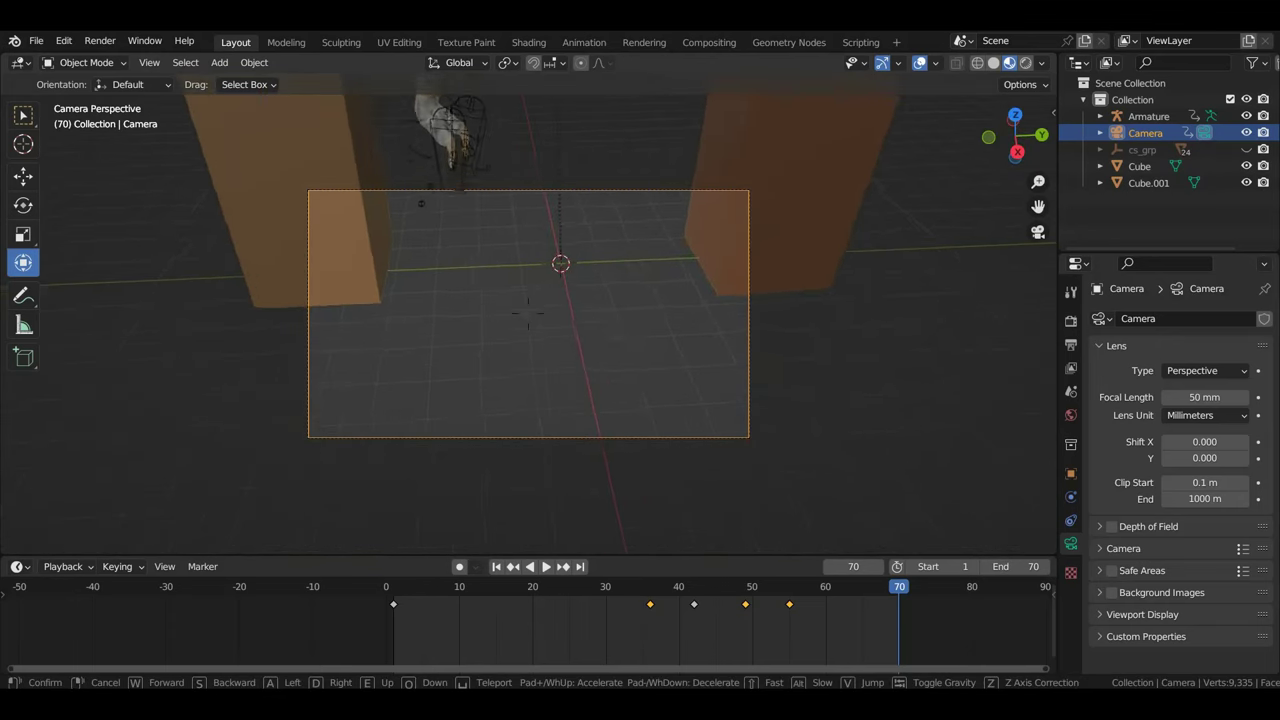
key("w")
key("s")
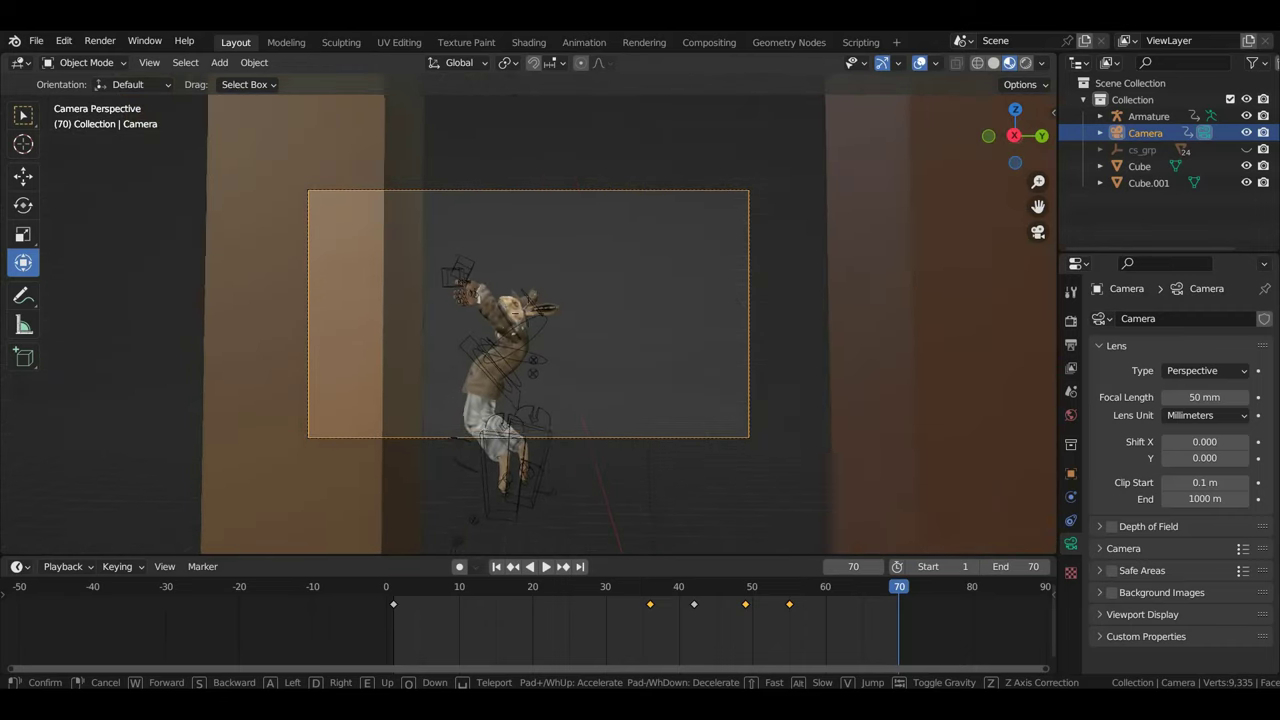
key("s")
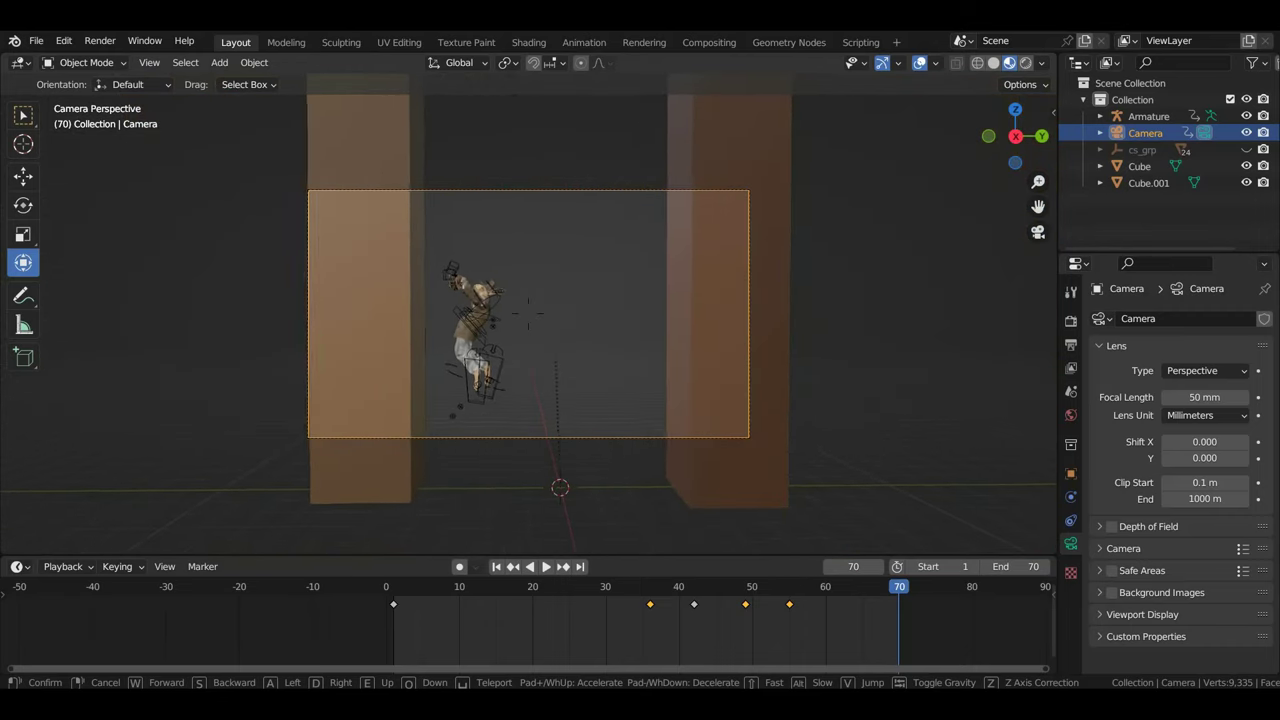
left_click(829, 372)
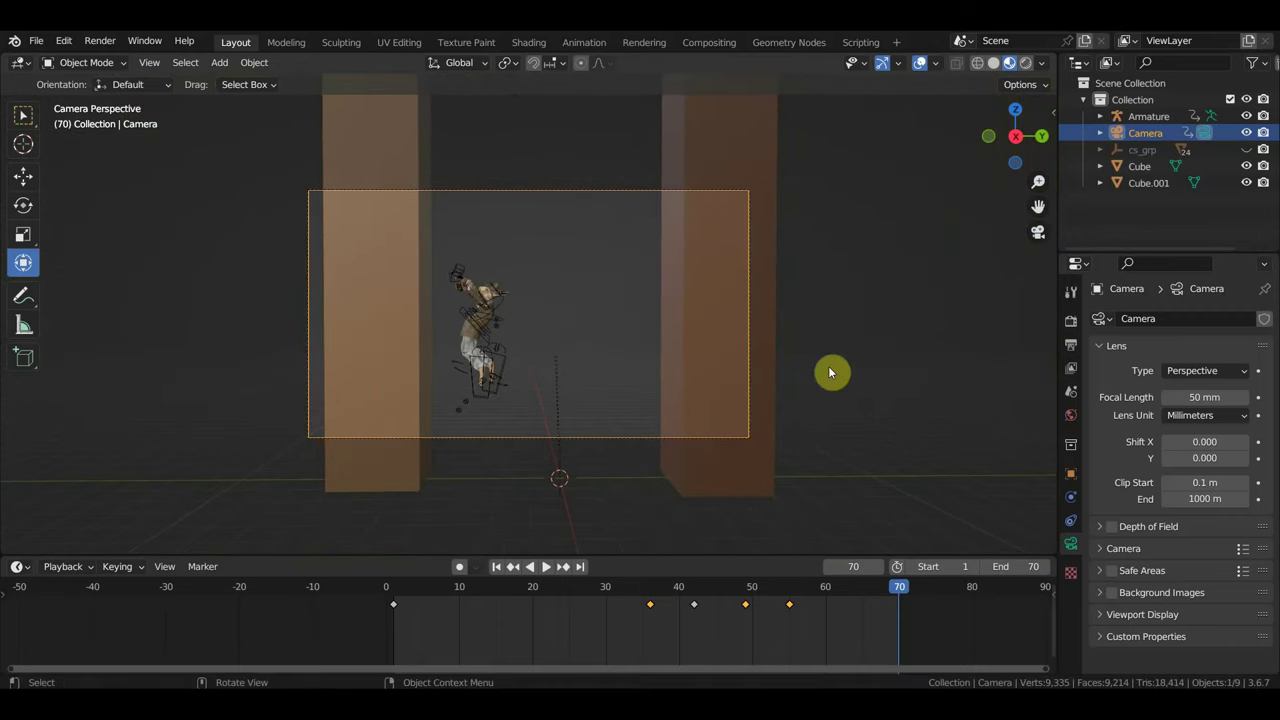
key("i")
mouse_move(900, 590)
left_mouse_down()
mouse_move(649, 594)
mouse_move(944, 602)
mouse_move(497, 601)
mouse_move(533, 603)
left_mouse_up()
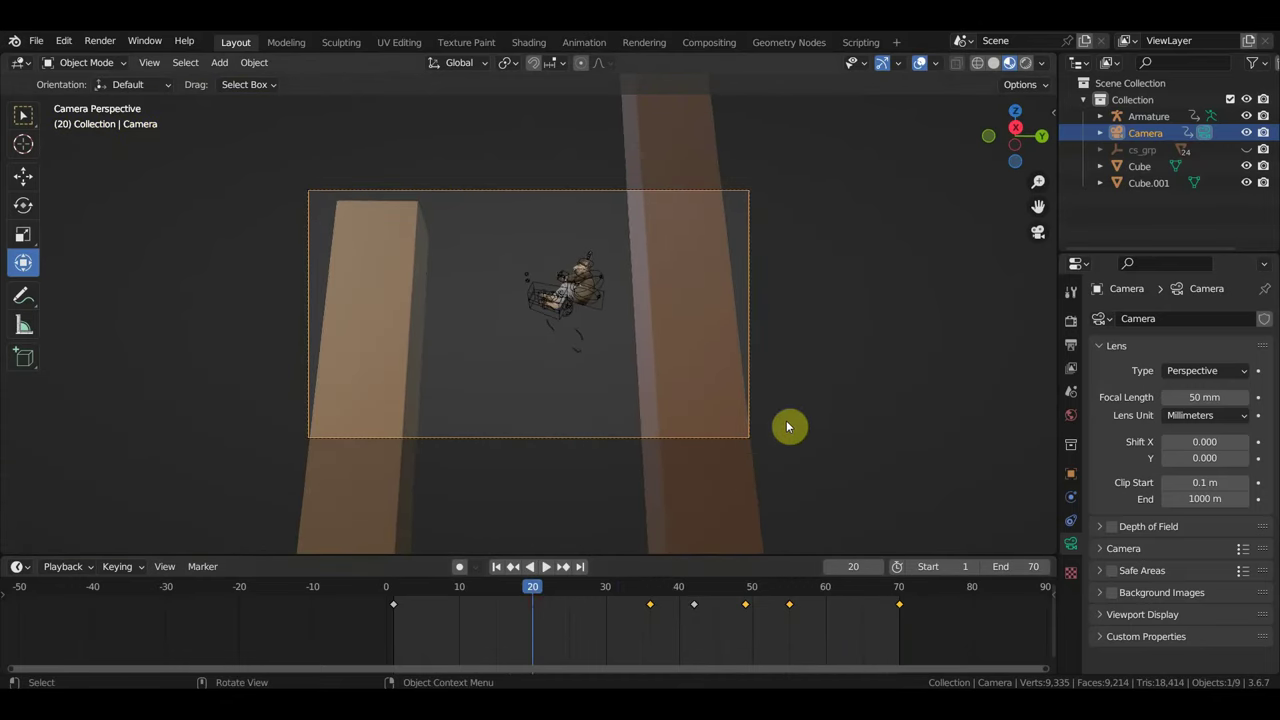